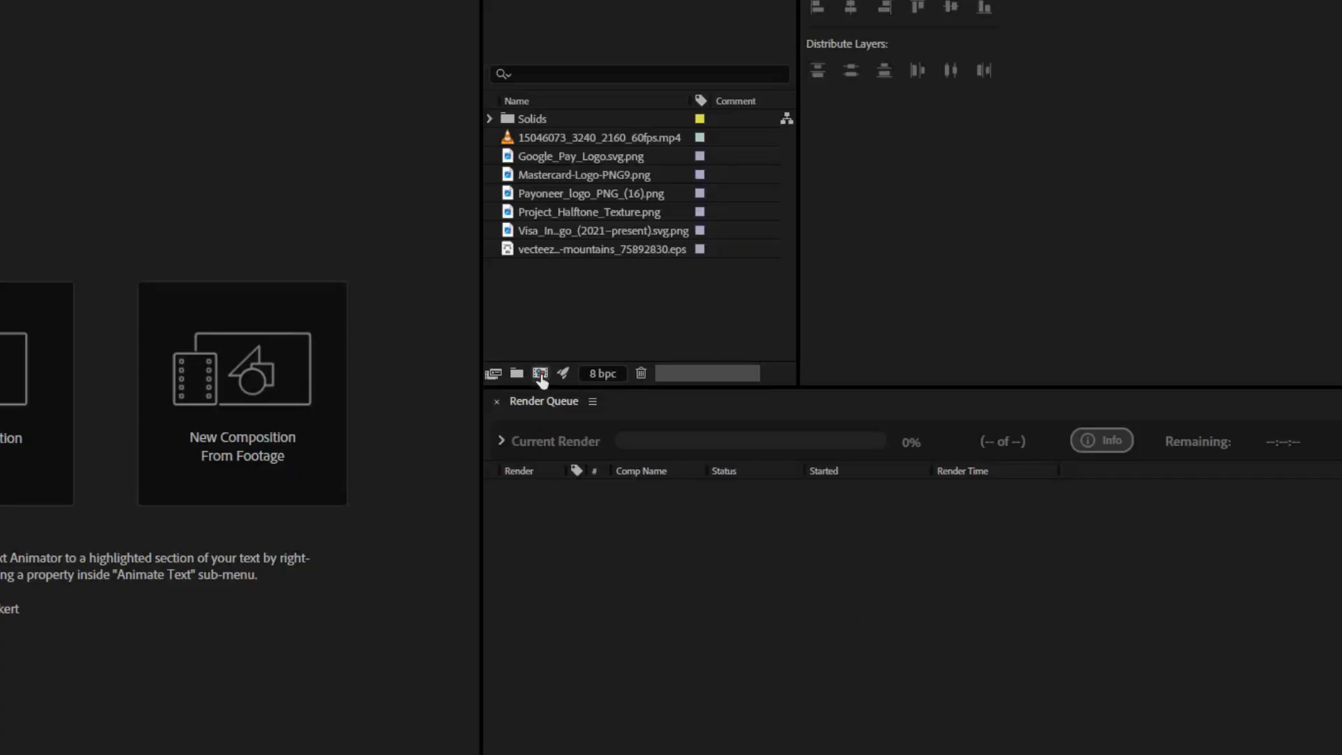
# Step: Create a new composition named Scene1_PC
pyautogui.click(541, 373)
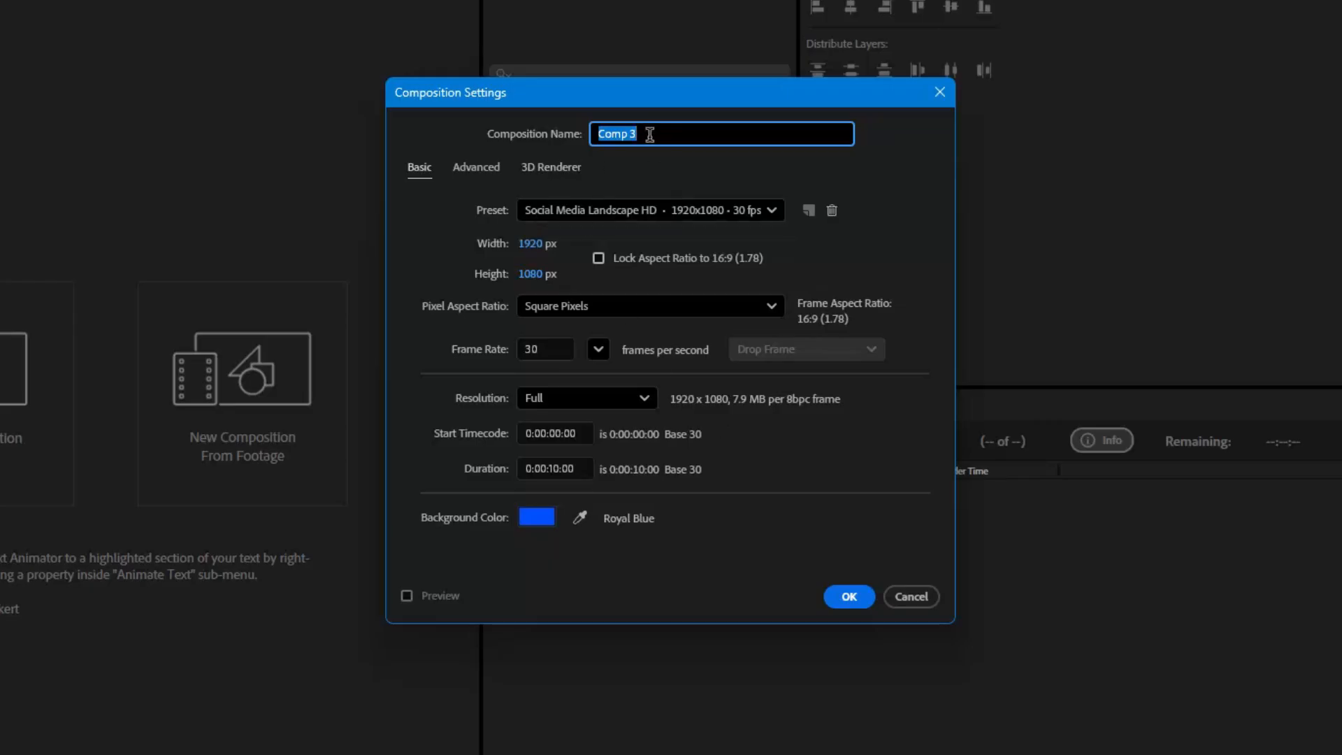
pyautogui.write('Scene1_PC')
pyautogui.click(849, 597)
# Step: Add the 15046073_3240_2160_60fps.mp4 footage to Scene1_PC and scale it to 62.5%
pyautogui.moveTo(630, 205); pyautogui.dragTo(680, 447)
pyautogui.press('s')
pyautogui.moveTo(808, 458); pyautogui.dragTo(549, 467)
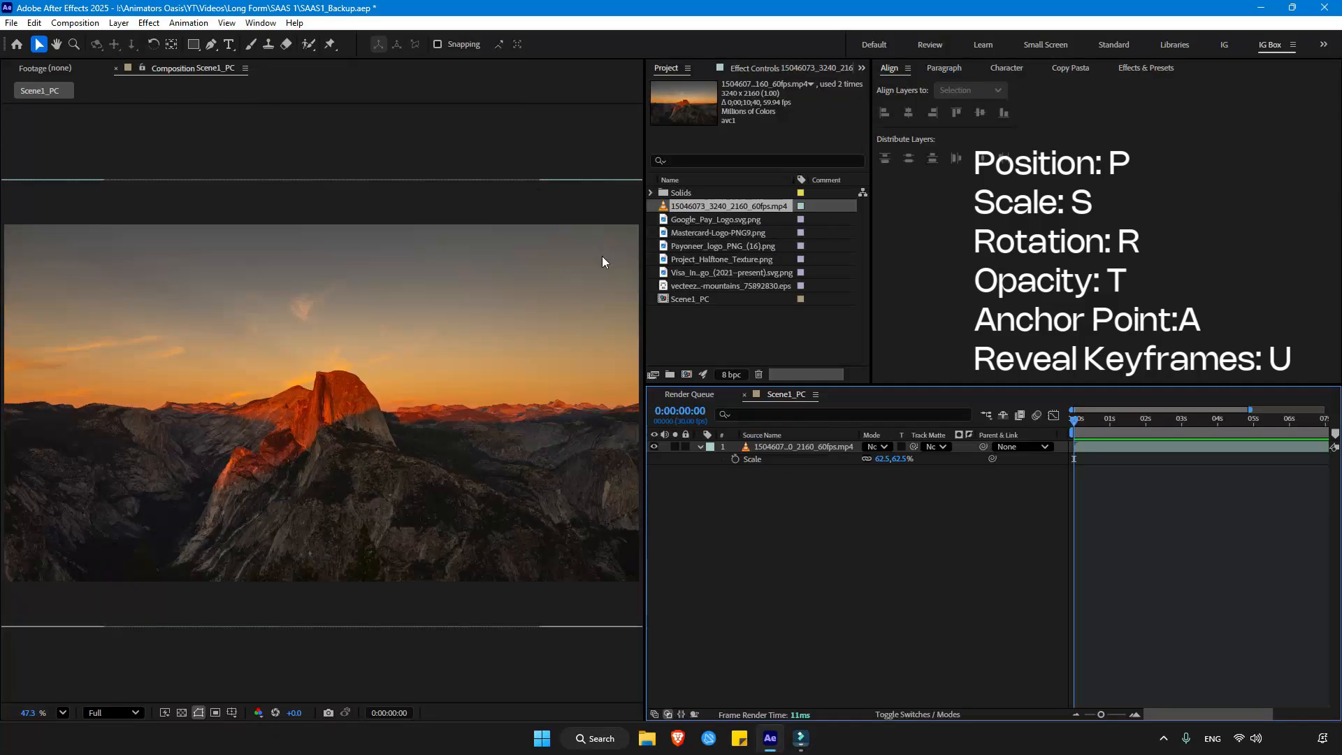
# Step: Draw a rounded square shape about 131 px wide over the mountain peak and fill it with white
pyautogui.moveTo(193, 44); pyautogui.dragTo(236, 61)
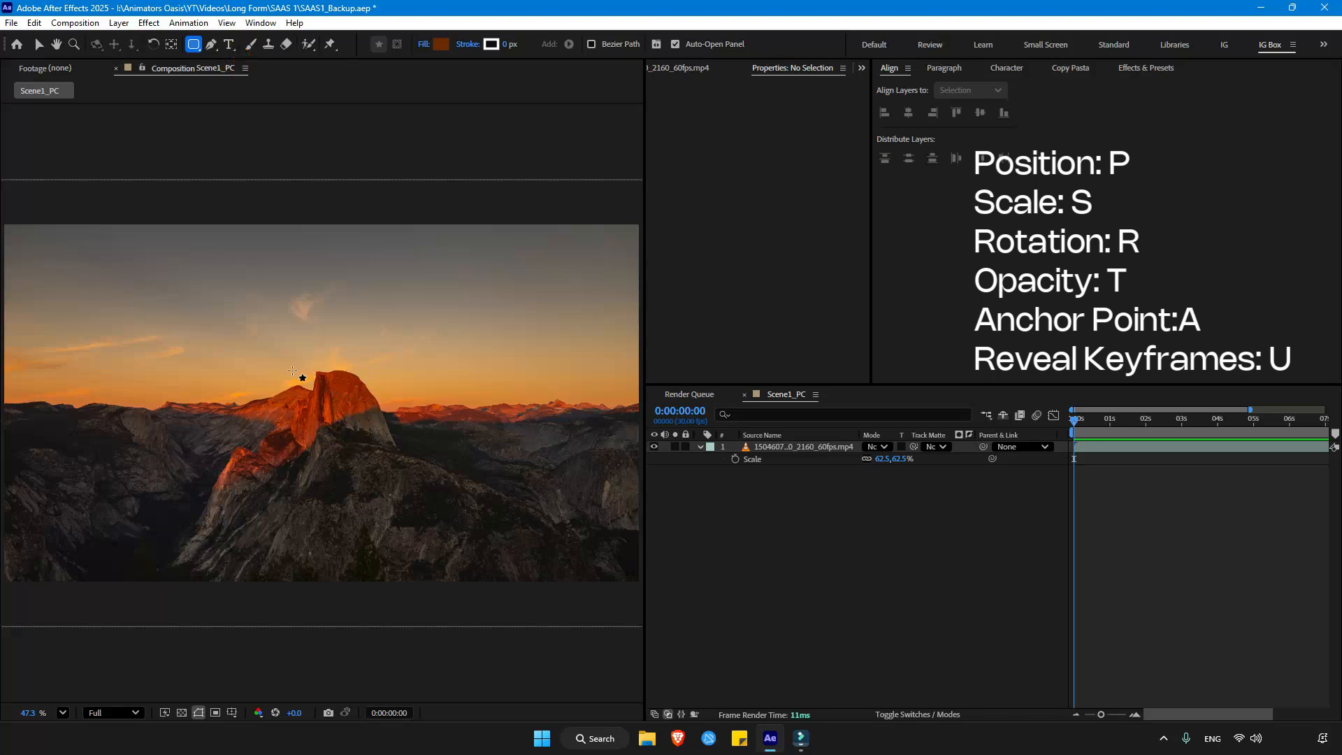
pyautogui.moveTo(297, 385); pyautogui.dragTo(344, 427)
pyautogui.click(442, 44)
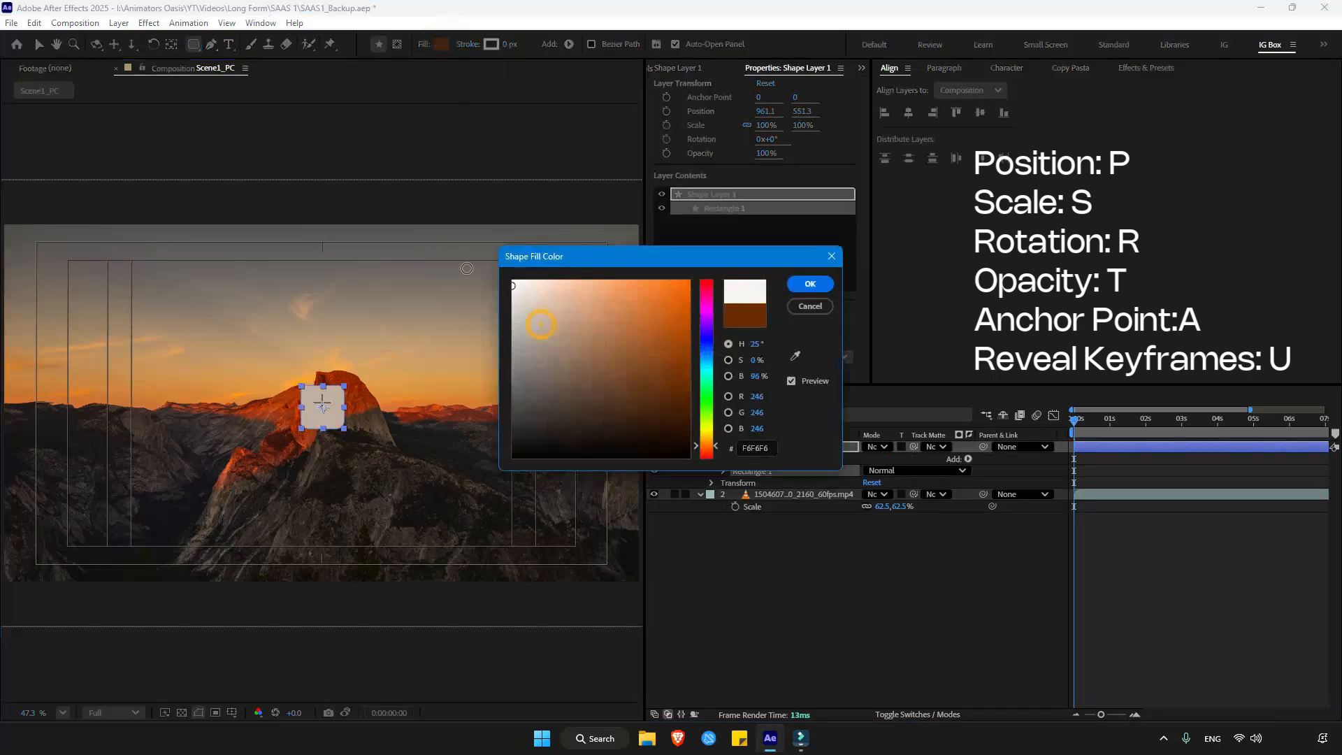
pyautogui.click(518, 283)
pyautogui.click(802, 284)
# Step: Centre the white square in the composition and rename its layer Main Box
pyautogui.click(908, 113)
pyautogui.click(785, 449)
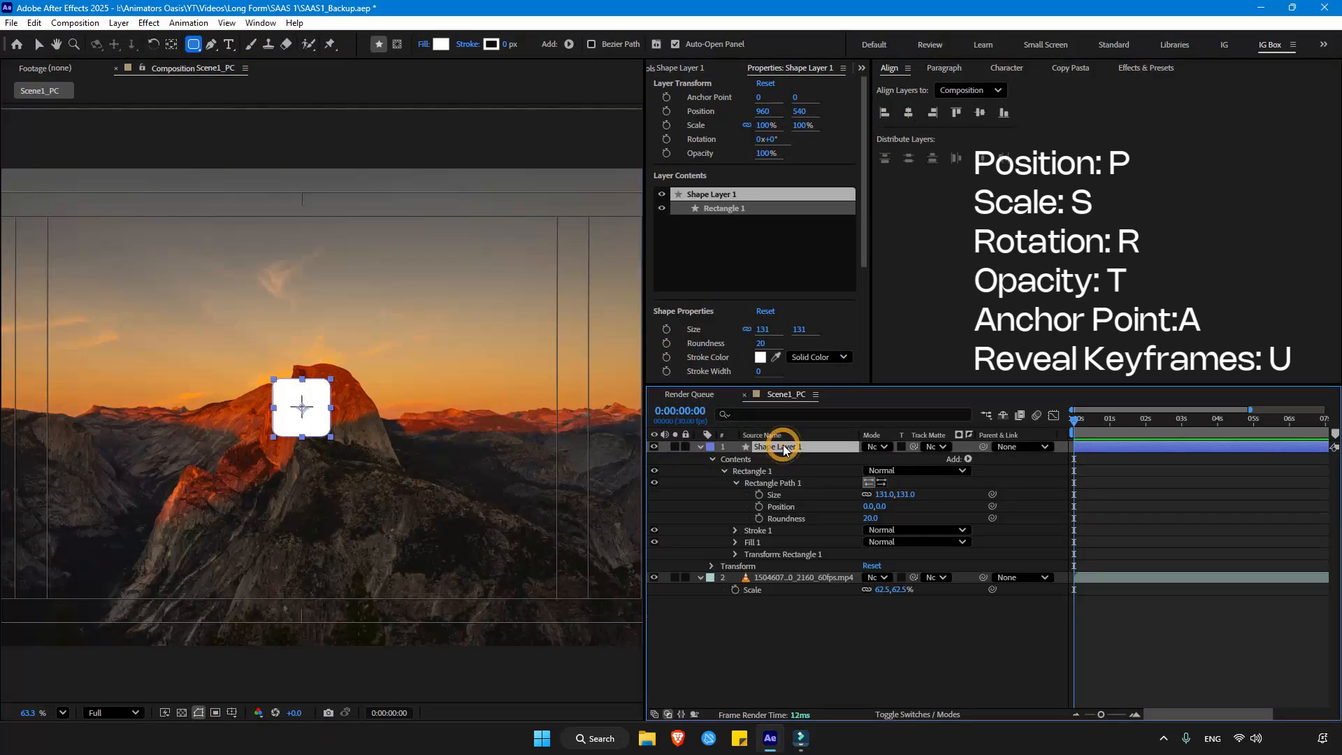
pyautogui.press('Return')
pyautogui.write('Main Box')
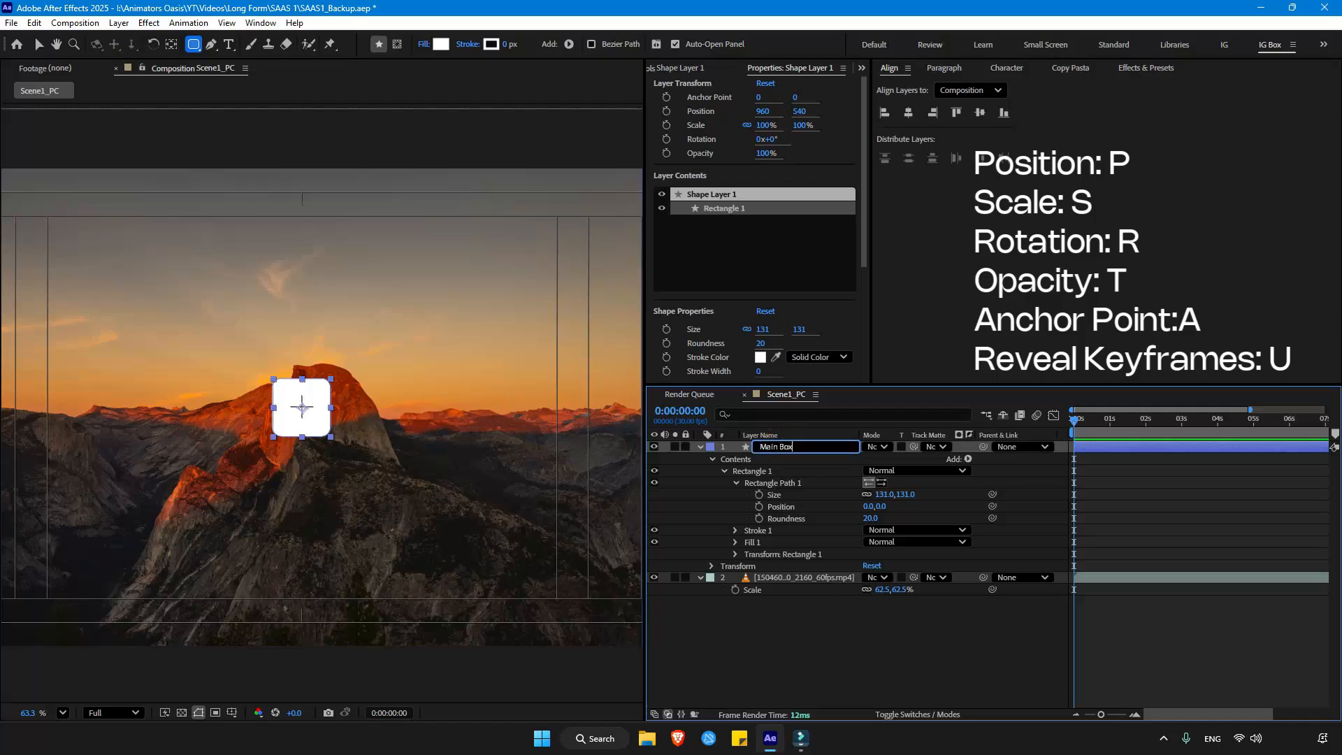
pyautogui.press('Return')
pyautogui.press('u')
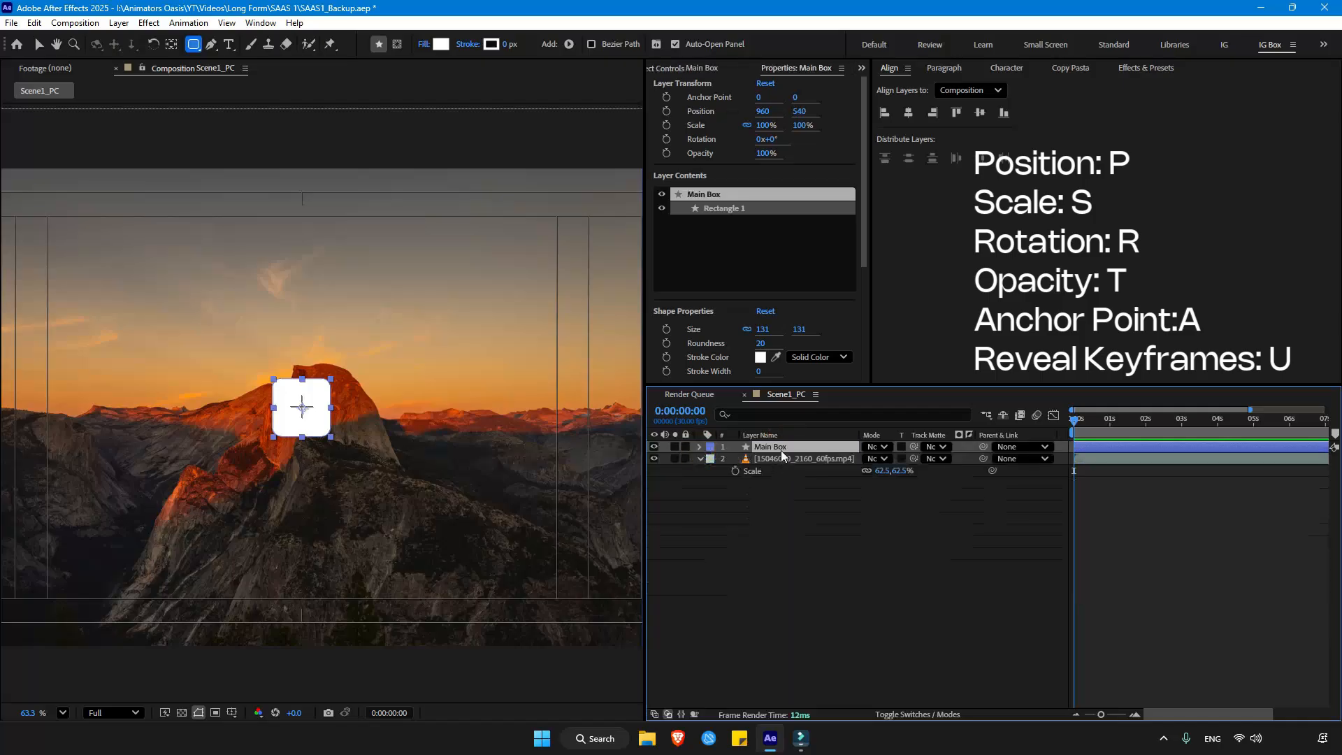
# Step: Scale the Main Box layer to 81.9%
pyautogui.press('s')
pyautogui.moveTo(902, 462); pyautogui.dragTo(781, 467)
pyautogui.click(768, 514)
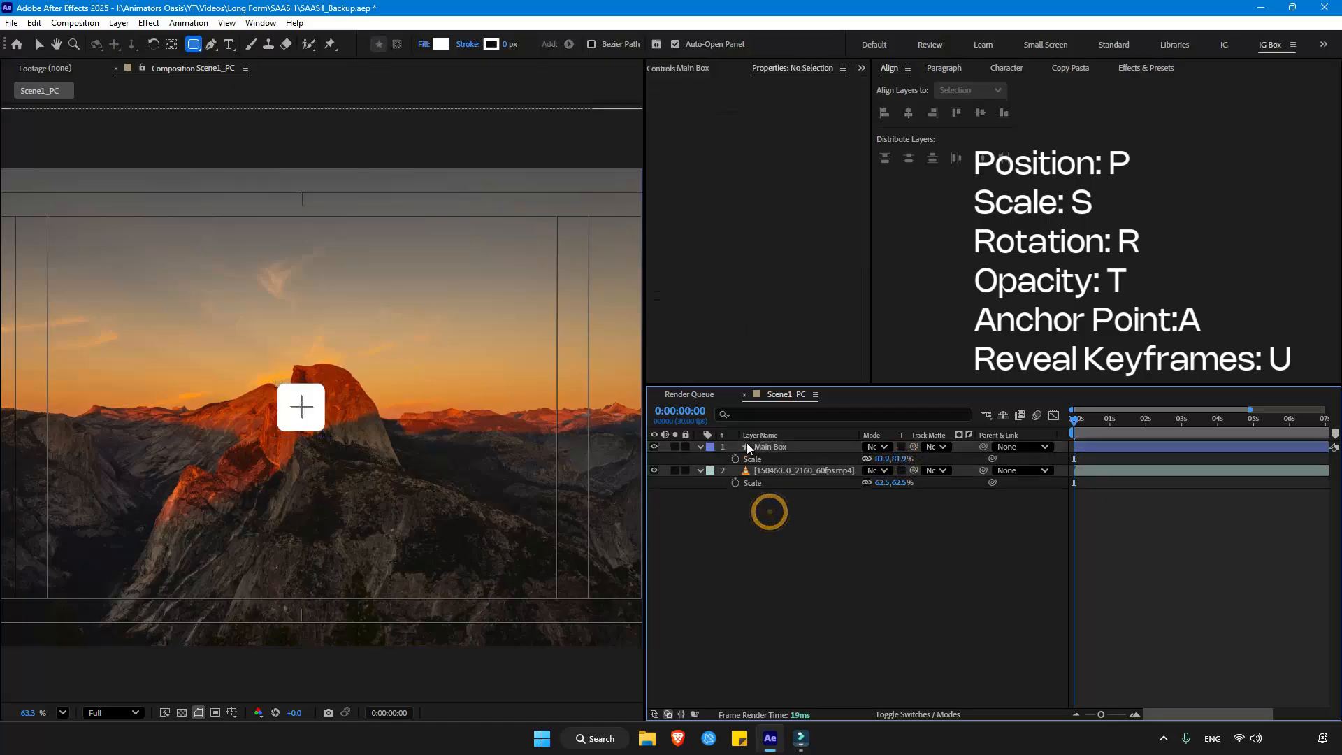
# Step: Duplicate the Main Box layer, naming the lower copy Main Box_Glass and the upper one Main Box
pyautogui.click(700, 446)
pyautogui.click(700, 447)
pyautogui.click(762, 450)
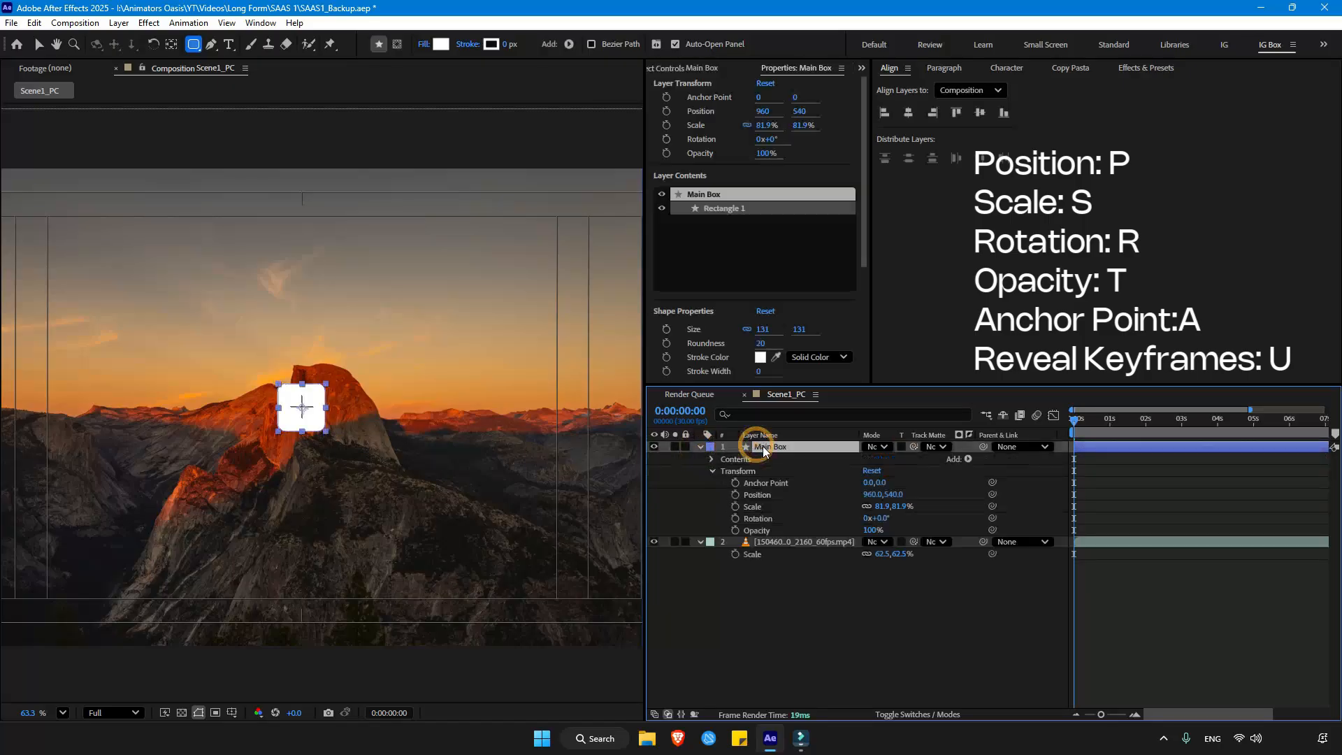
pyautogui.hotkey('ctrl', 'd')
pyautogui.click(778, 461)
pyautogui.press('Return')
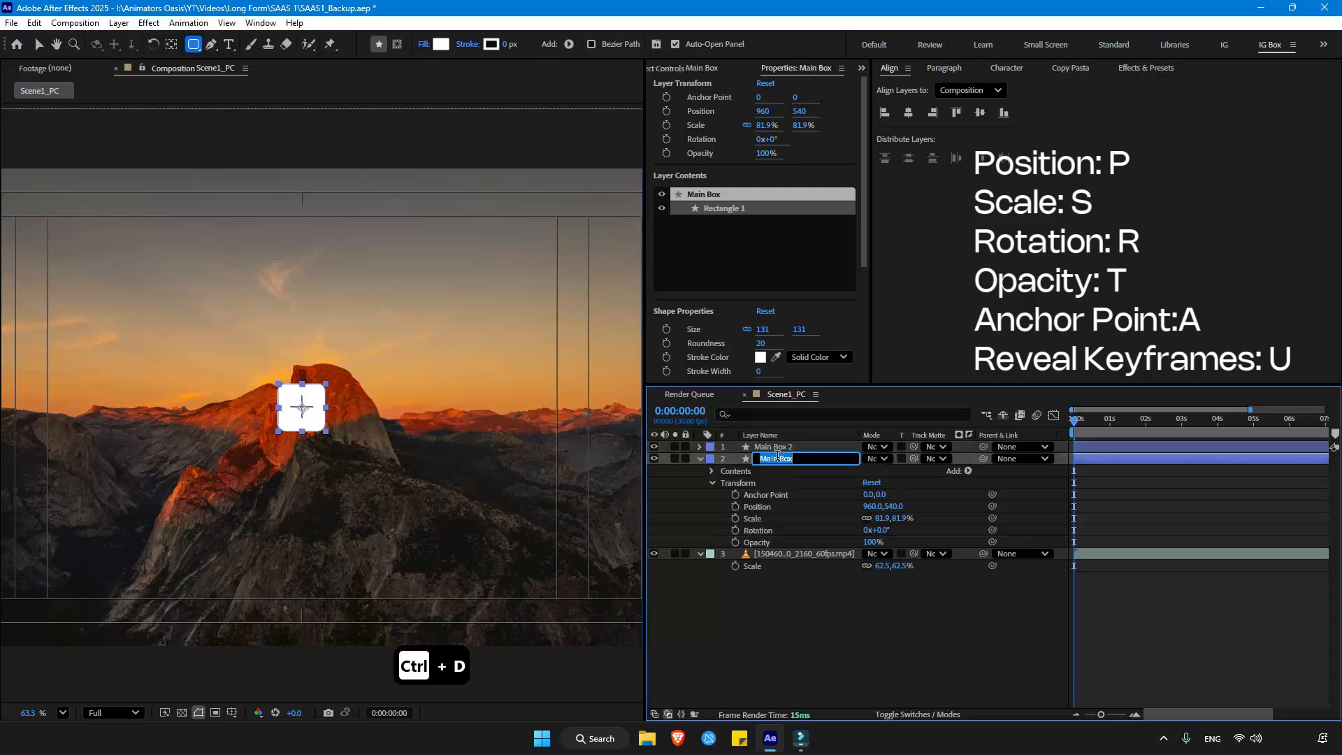
pyautogui.write('_')
pyautogui.write('Glass')
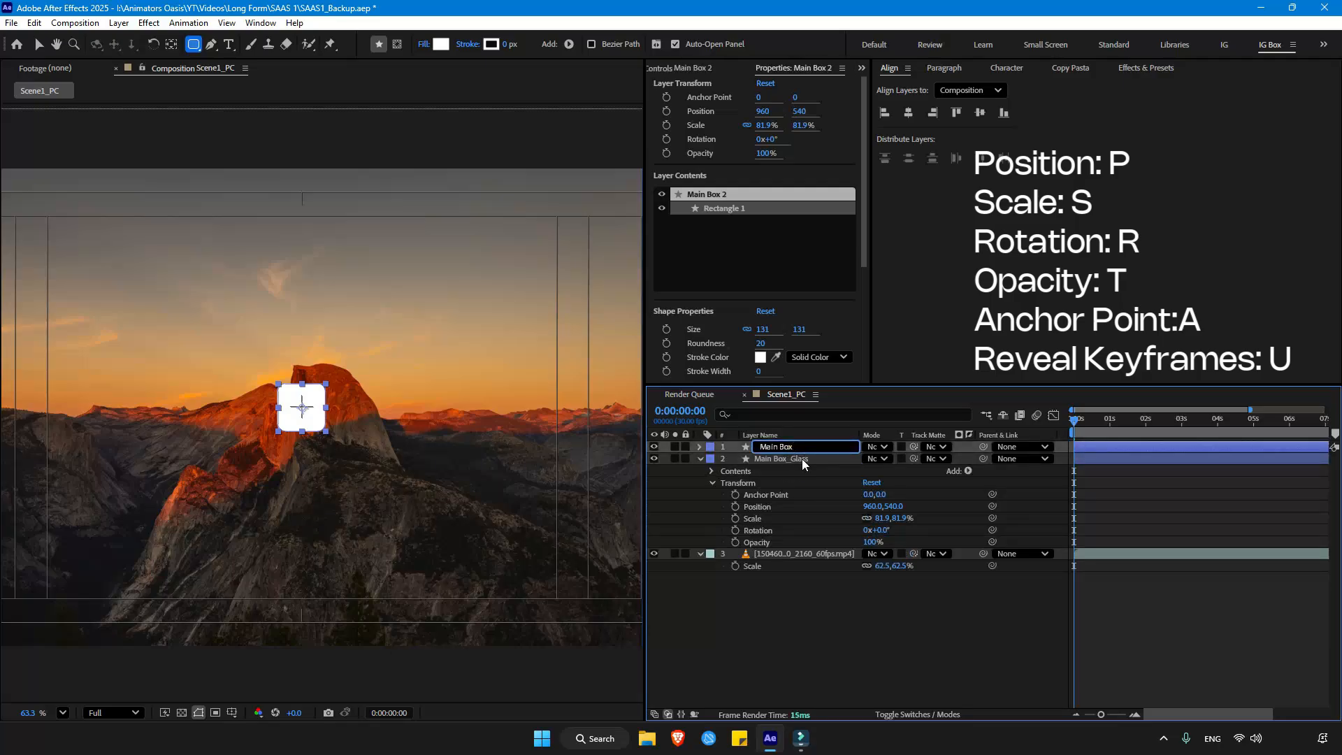
# Step: Turn the Main Box_Glass layer into an adjustment layer
pyautogui.click(803, 460)
pyautogui.click(909, 714)
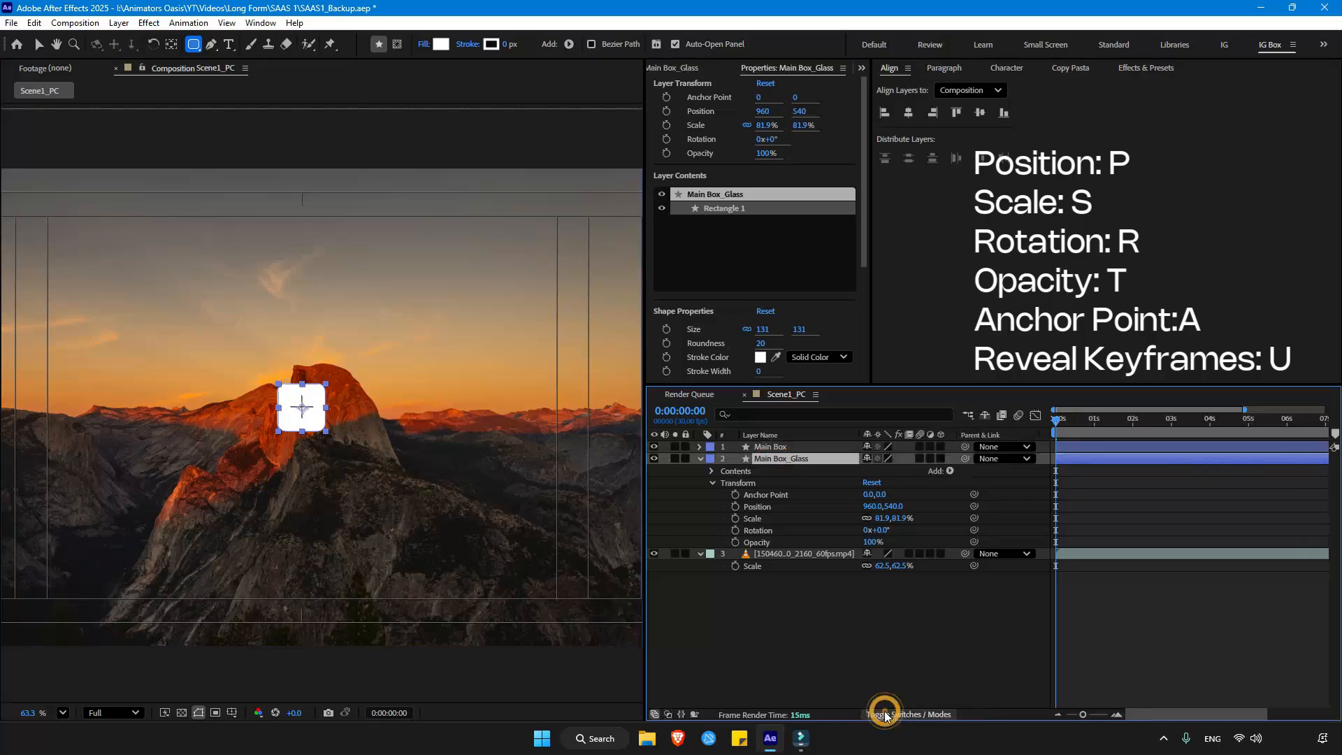
pyautogui.click(932, 460)
# Step: Apply Fast Box Blur to Main Box_Glass with blur radius 7, 10 iterations and repeated edge pixels
pyautogui.click(808, 460)
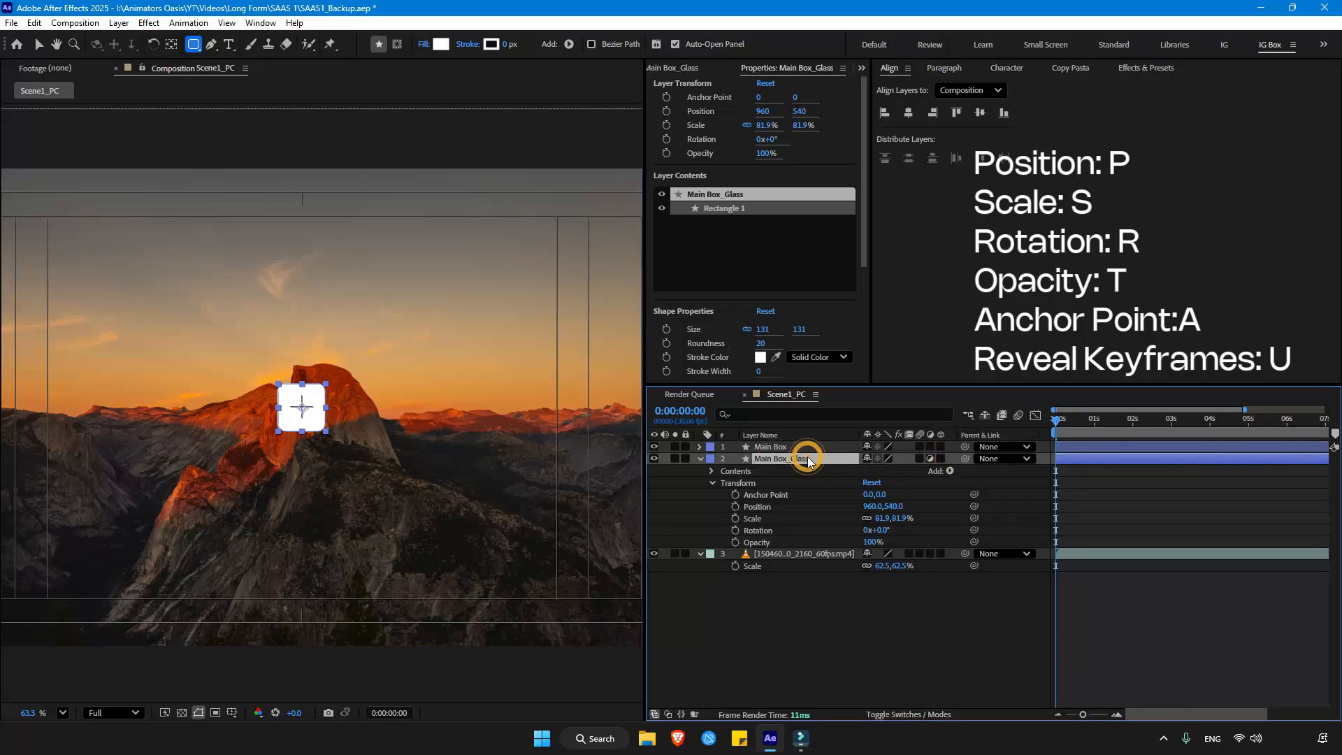
pyautogui.hotkey('ctrl', 'space')
pyautogui.write('fast')
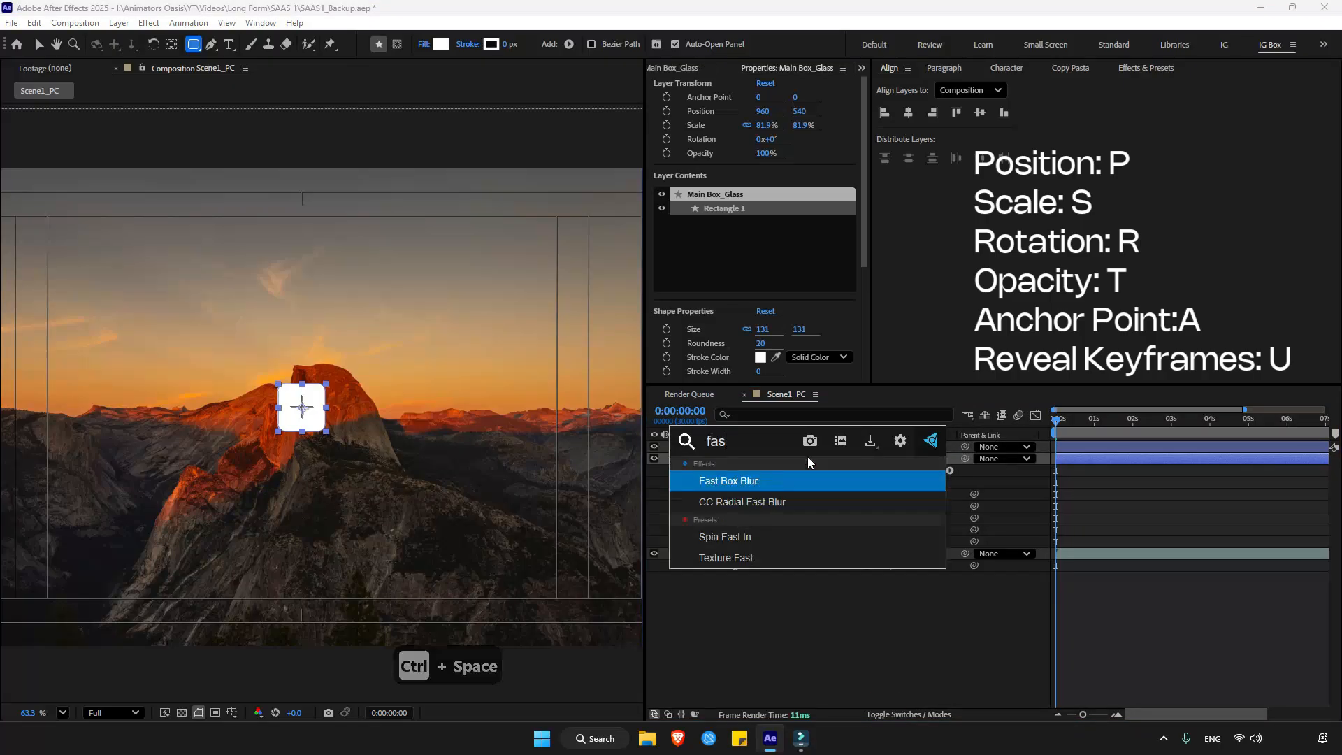
pyautogui.press('Return')
pyautogui.click(655, 447)
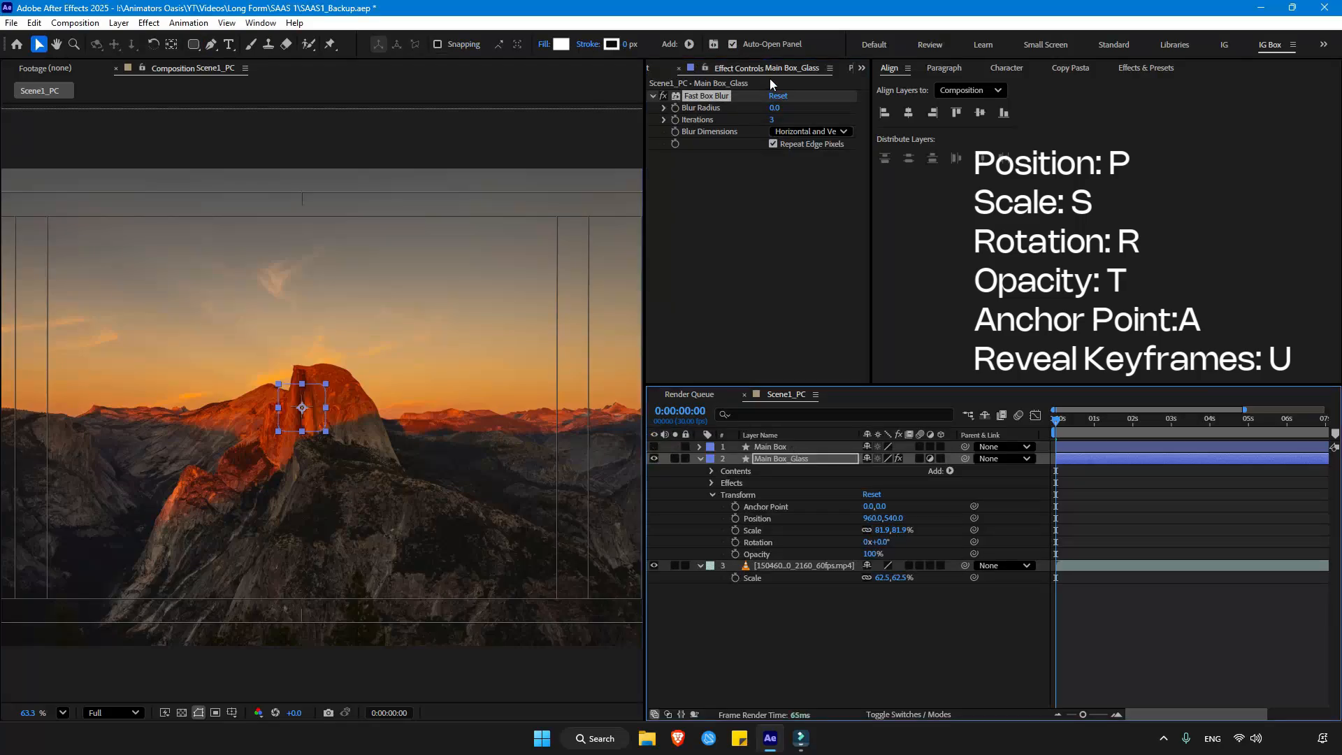
pyautogui.moveTo(775, 112)
pyautogui.mouseDown()
pyautogui.moveTo(809, 110)
pyautogui.moveTo(785, 110)
pyautogui.mouseUp()
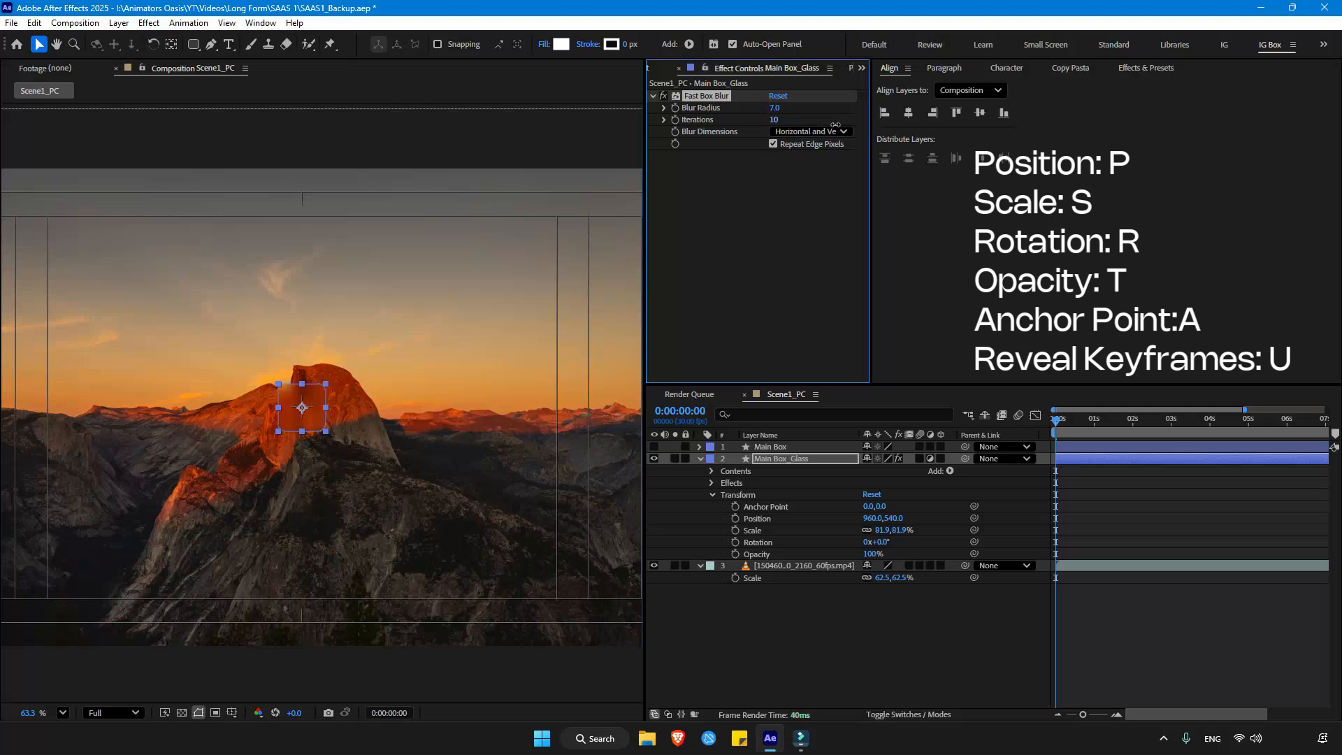
pyautogui.click(654, 446)
# Step: Remove the fill from the Main Box shape and give it a 0.8 px stroke
pyautogui.click(769, 448)
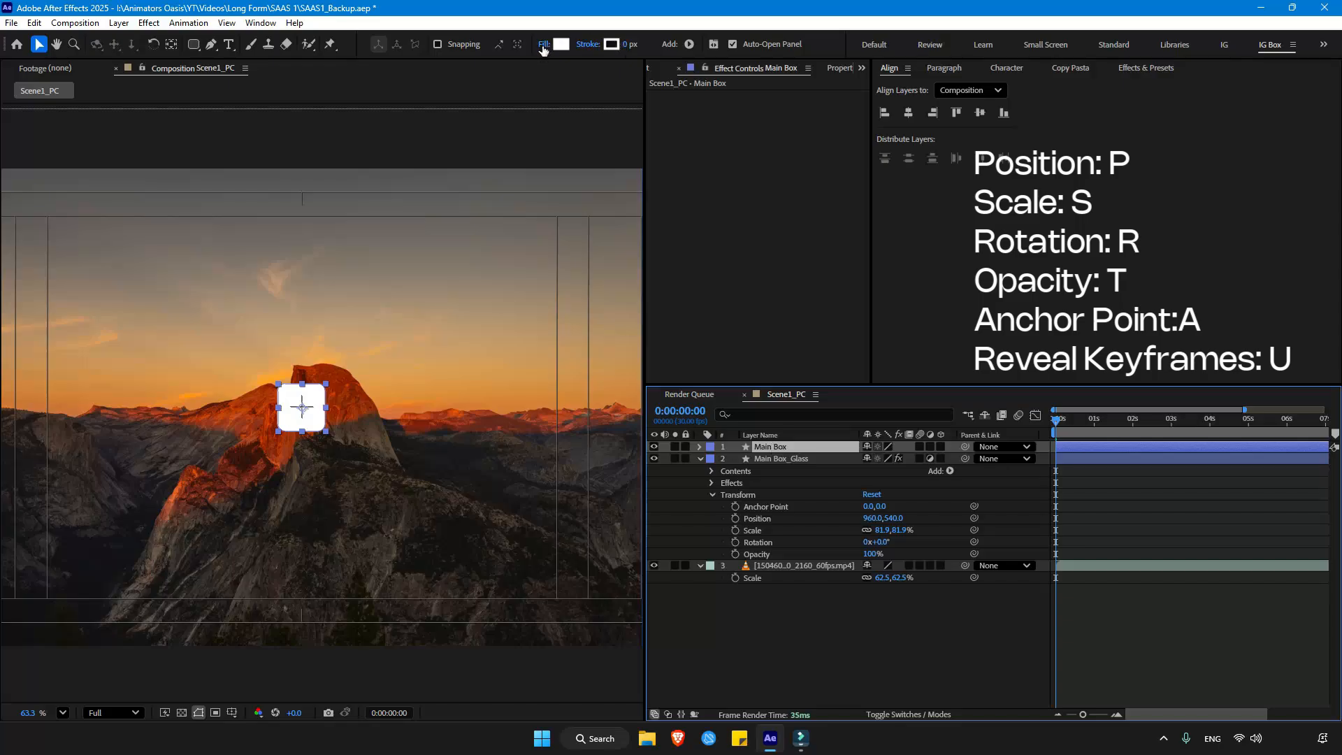
pyautogui.click(543, 46)
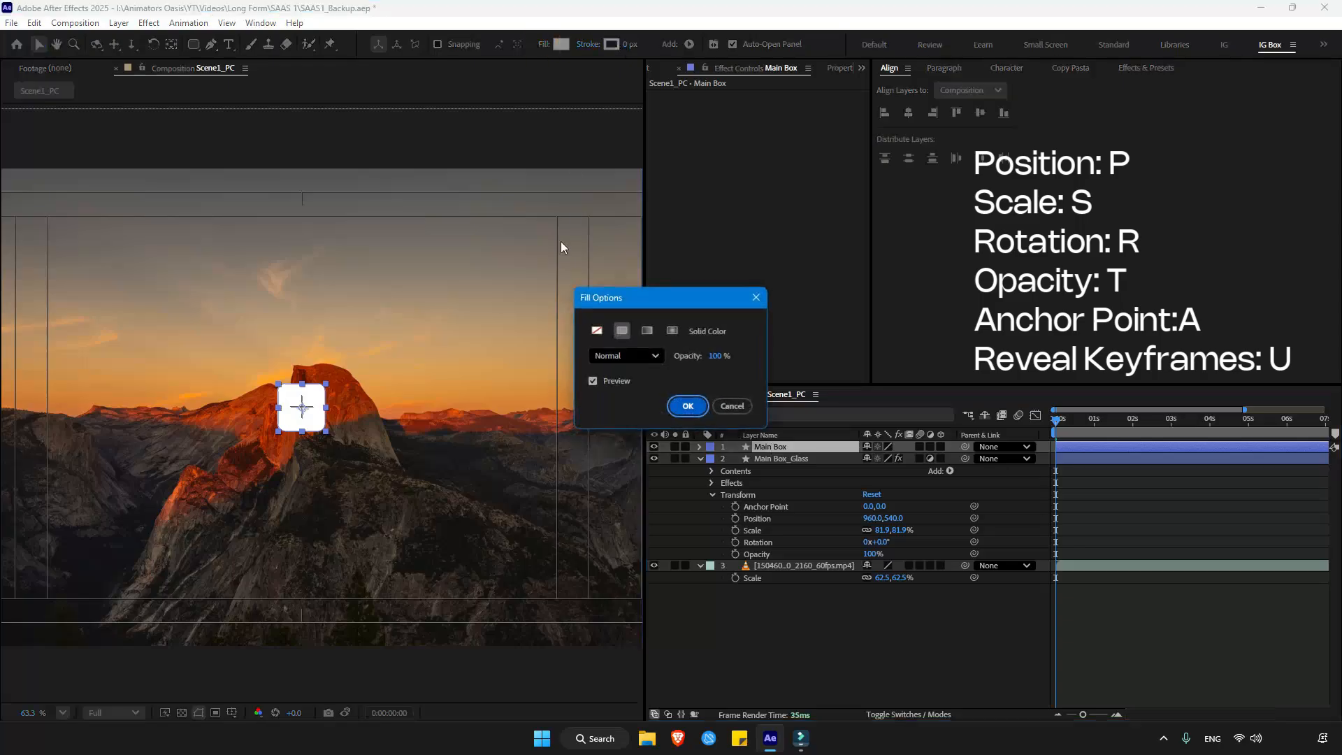
pyautogui.click(597, 331)
pyautogui.click(688, 406)
pyautogui.moveTo(625, 44); pyautogui.dragTo(649, 44)
pyautogui.click(632, 44)
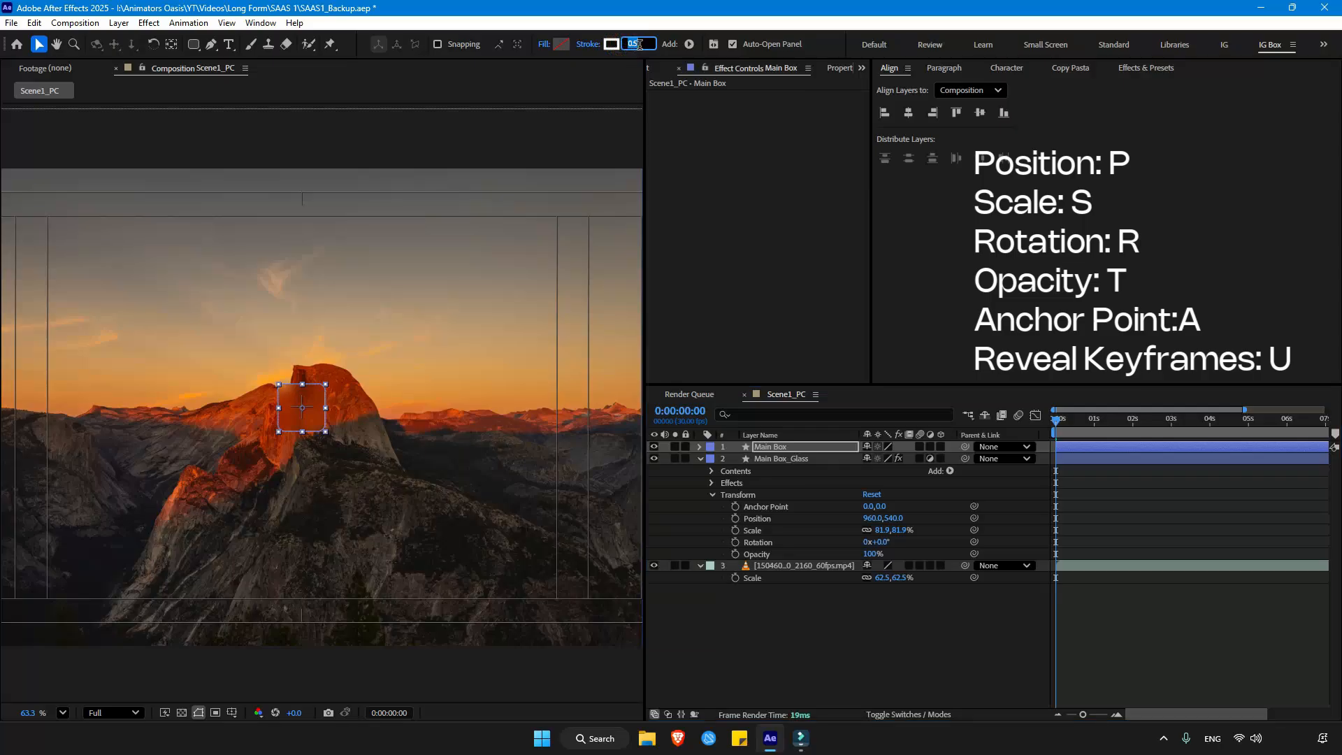
pyautogui.press('Return')
# Step: Link the rectangle path Size of Main Box_Glass to the Size of Main Box
pyautogui.click(774, 459)
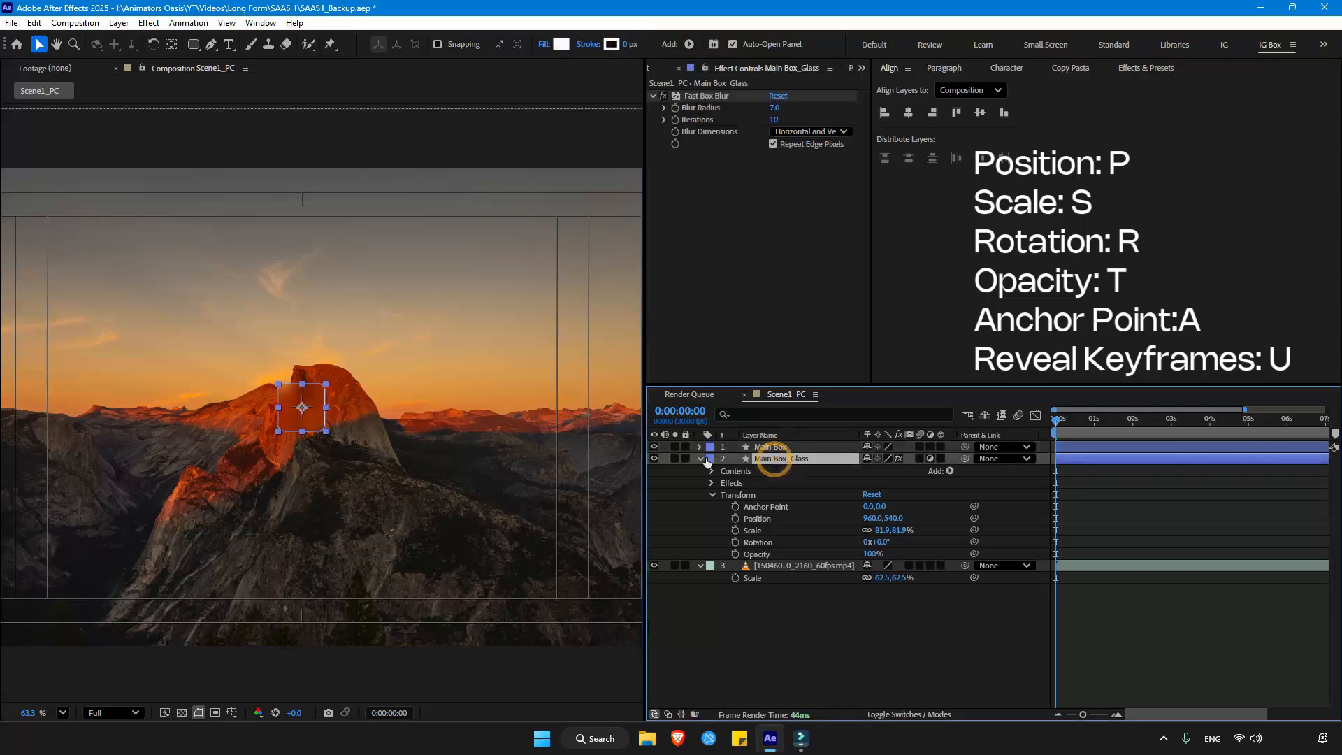
pyautogui.click(713, 471)
pyautogui.click(725, 483)
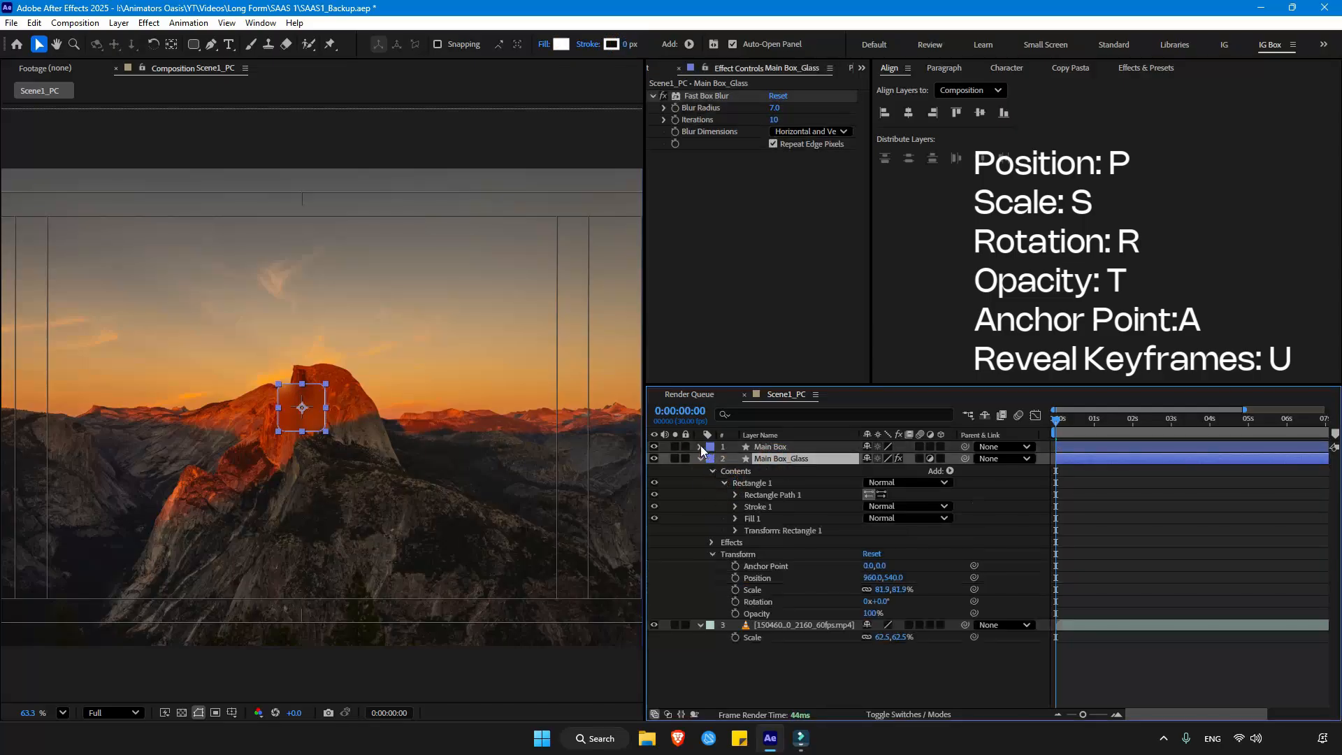
pyautogui.click(701, 446)
pyautogui.click(711, 460)
pyautogui.click(723, 471)
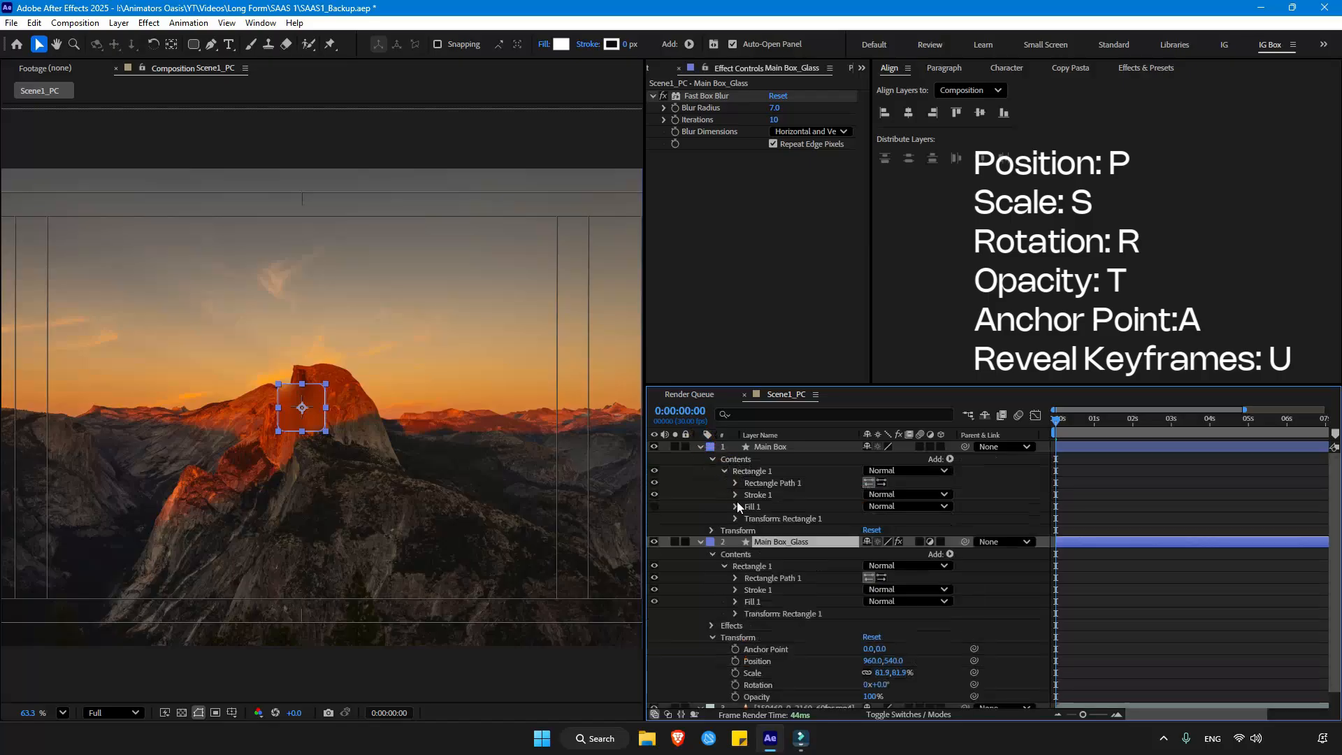
pyautogui.click(736, 578)
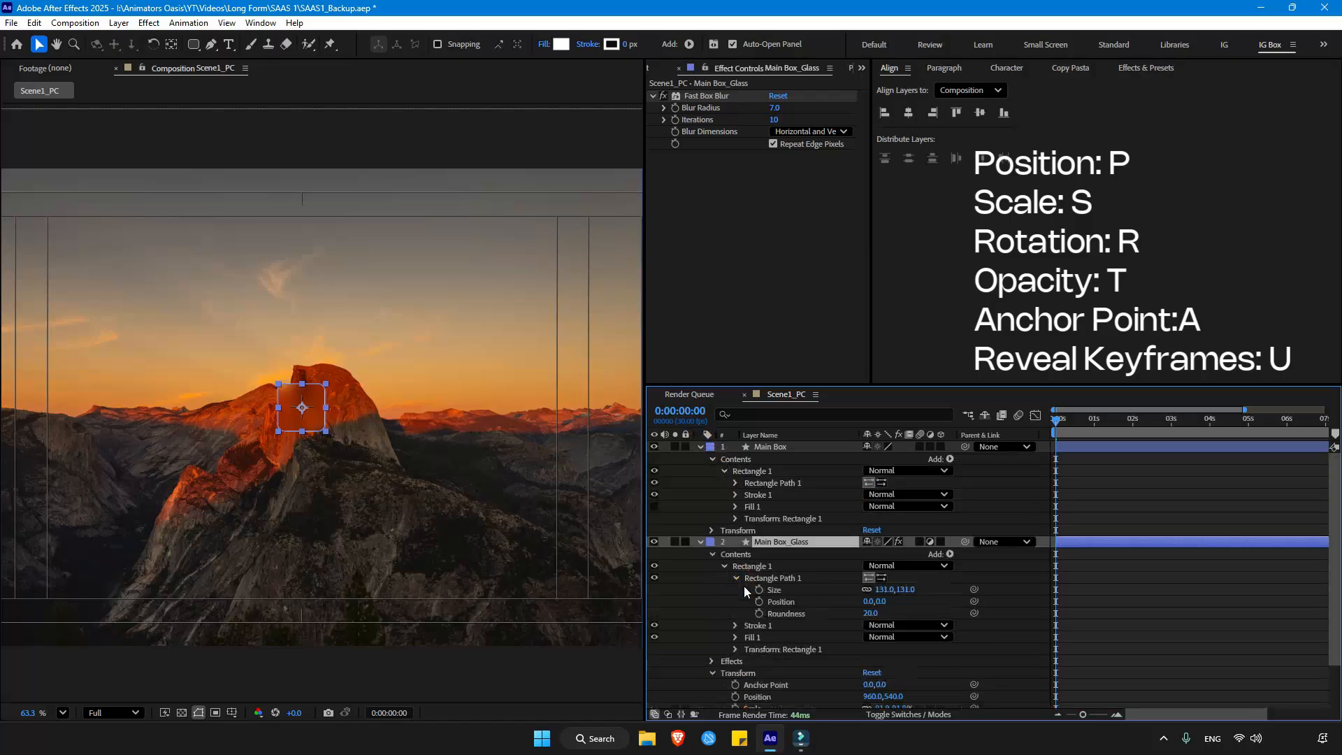
pyautogui.click(736, 483)
pyautogui.moveTo(974, 625); pyautogui.dragTo(796, 504)
# Step: Link the rectangle path Position and Roundness of Main Box_Glass to the matching Main Box properties
pyautogui.click(782, 637)
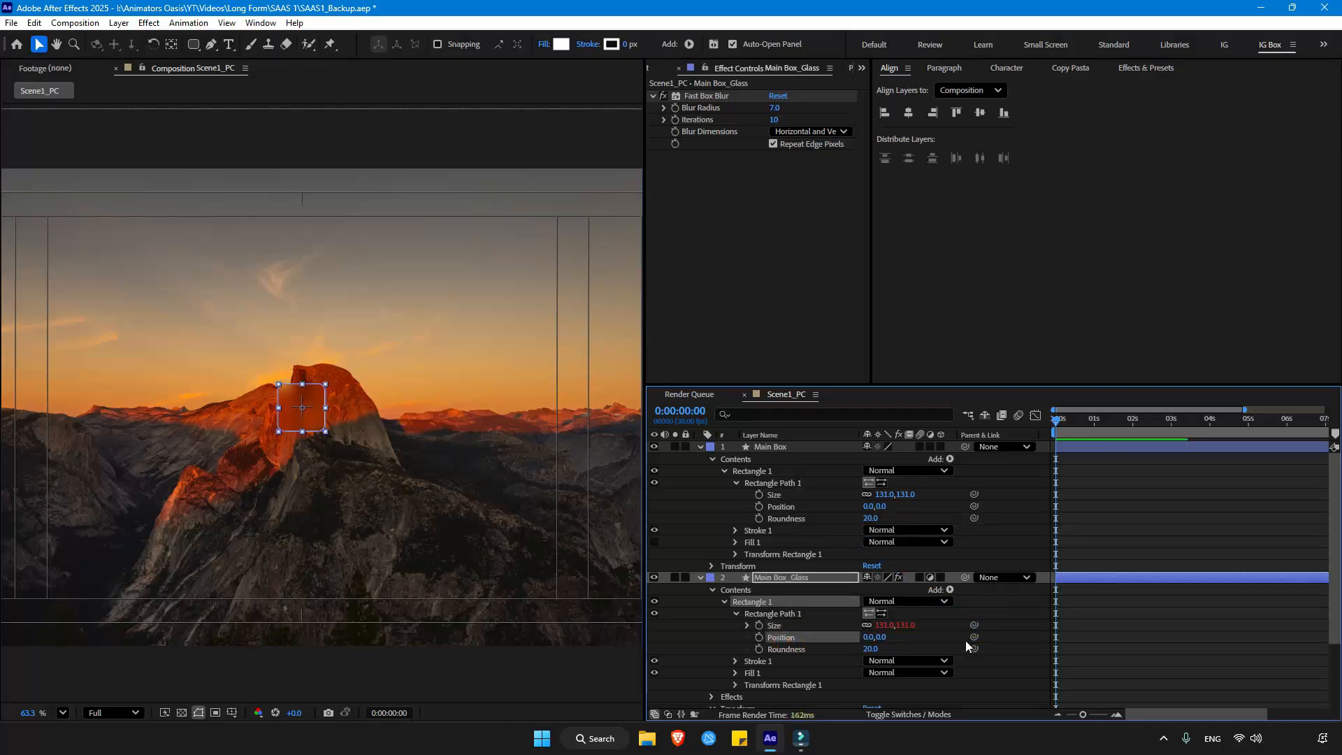
pyautogui.moveTo(974, 637); pyautogui.dragTo(779, 506)
pyautogui.click(786, 649)
pyautogui.moveTo(973, 649); pyautogui.dragTo(795, 529)
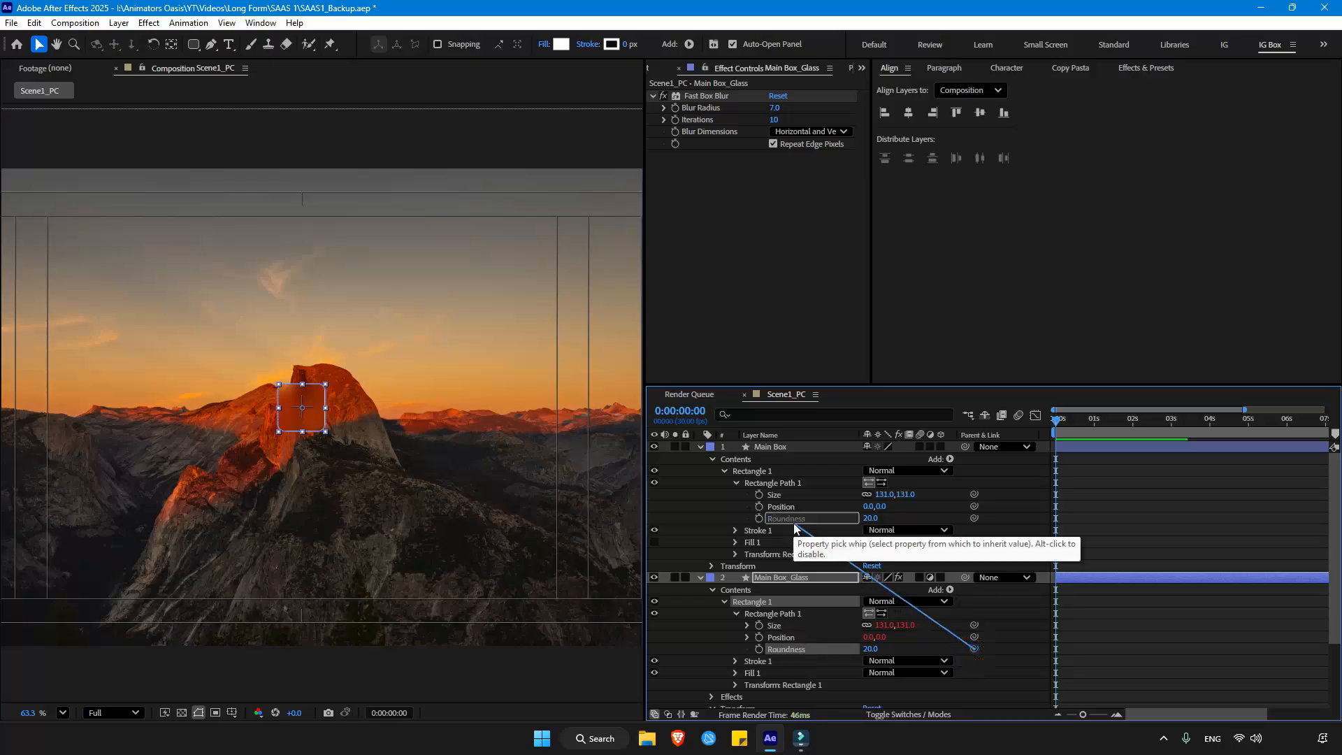
pyautogui.moveTo(794, 529); pyautogui.dragTo(787, 518)
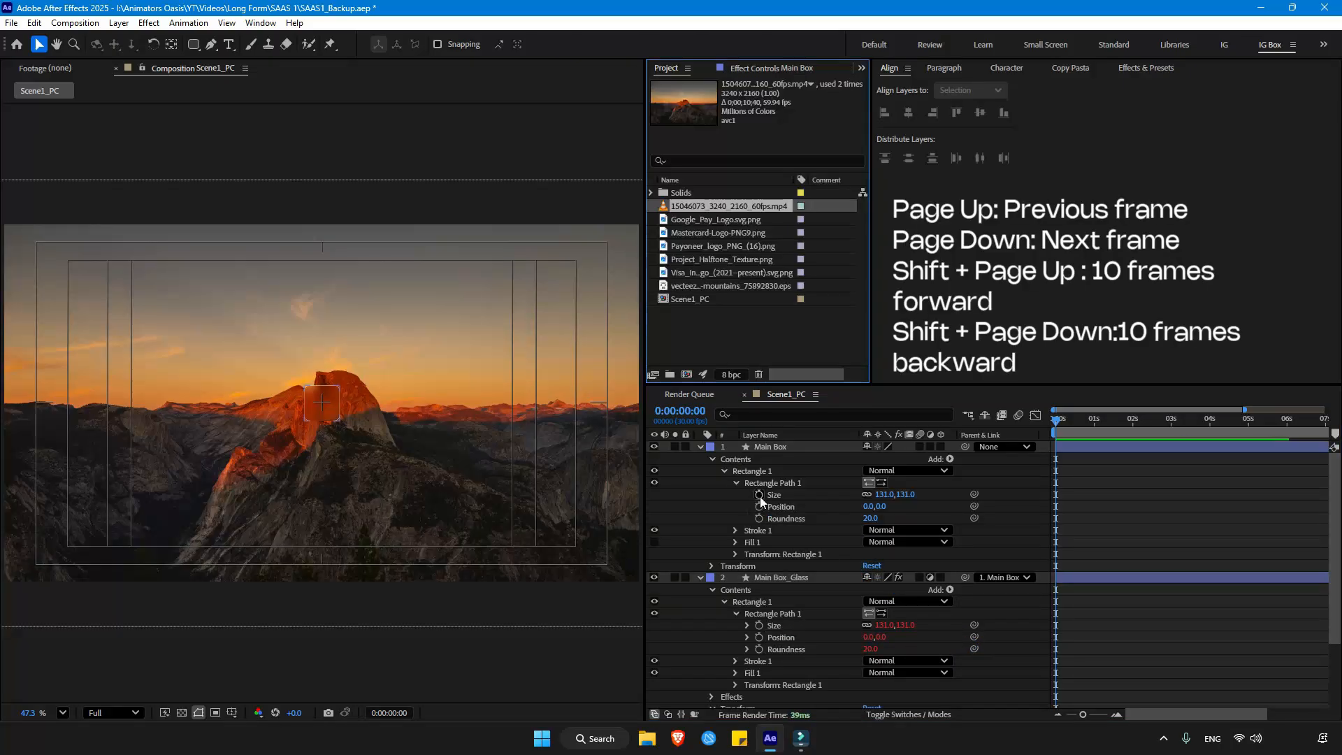
# Step: Add Size keyframes to Main Box's rectangle path at frame 0 and frame 15
pyautogui.click(759, 495)
pyautogui.hotkey('shift', 'pagedown')
pyautogui.press('pagedown')
pyautogui.press('pagedown')
pyautogui.press('pagedown')
pyautogui.press('pagedown')
pyautogui.press('pagedown')
pyautogui.click(665, 494)
# Step: Unlink the proportions of Main Box's rectangle Size and return to the first frame
pyautogui.scroll(2, 388, 327)
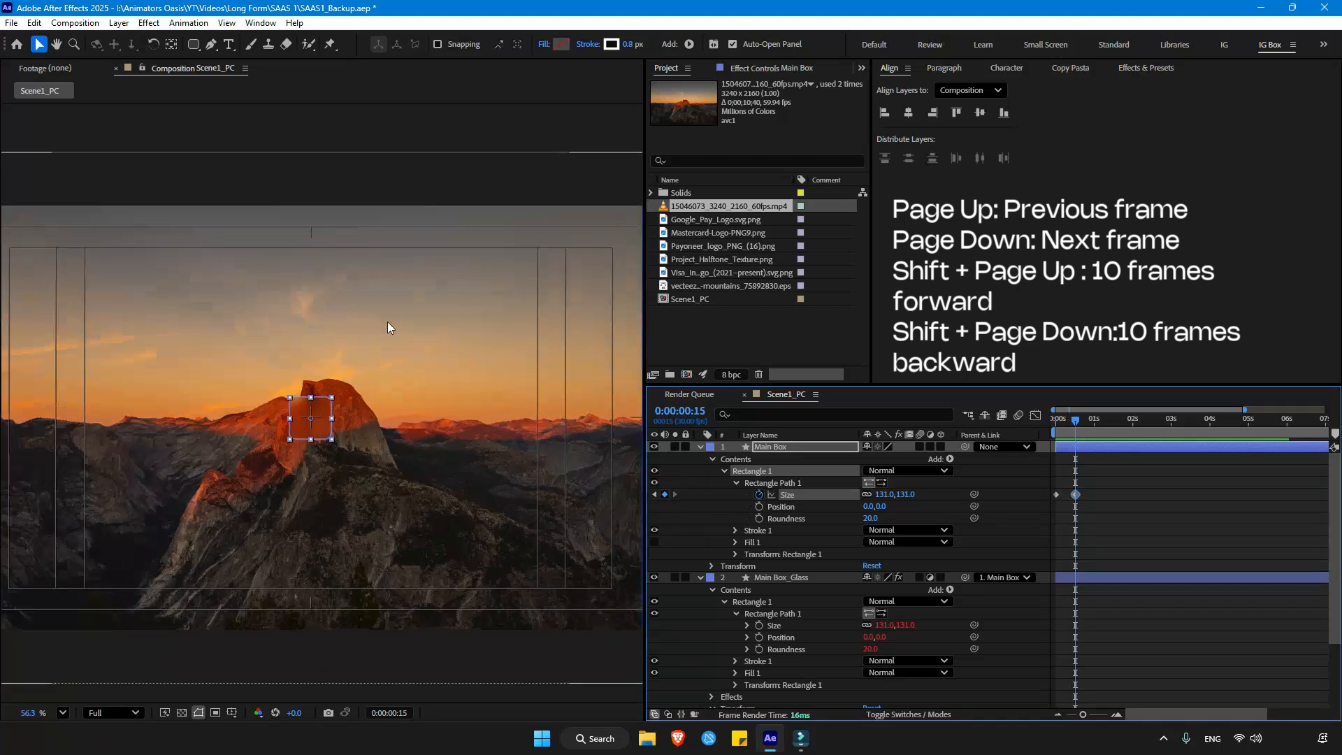
pyautogui.scroll(3, 390, 327)
pyautogui.click(866, 495)
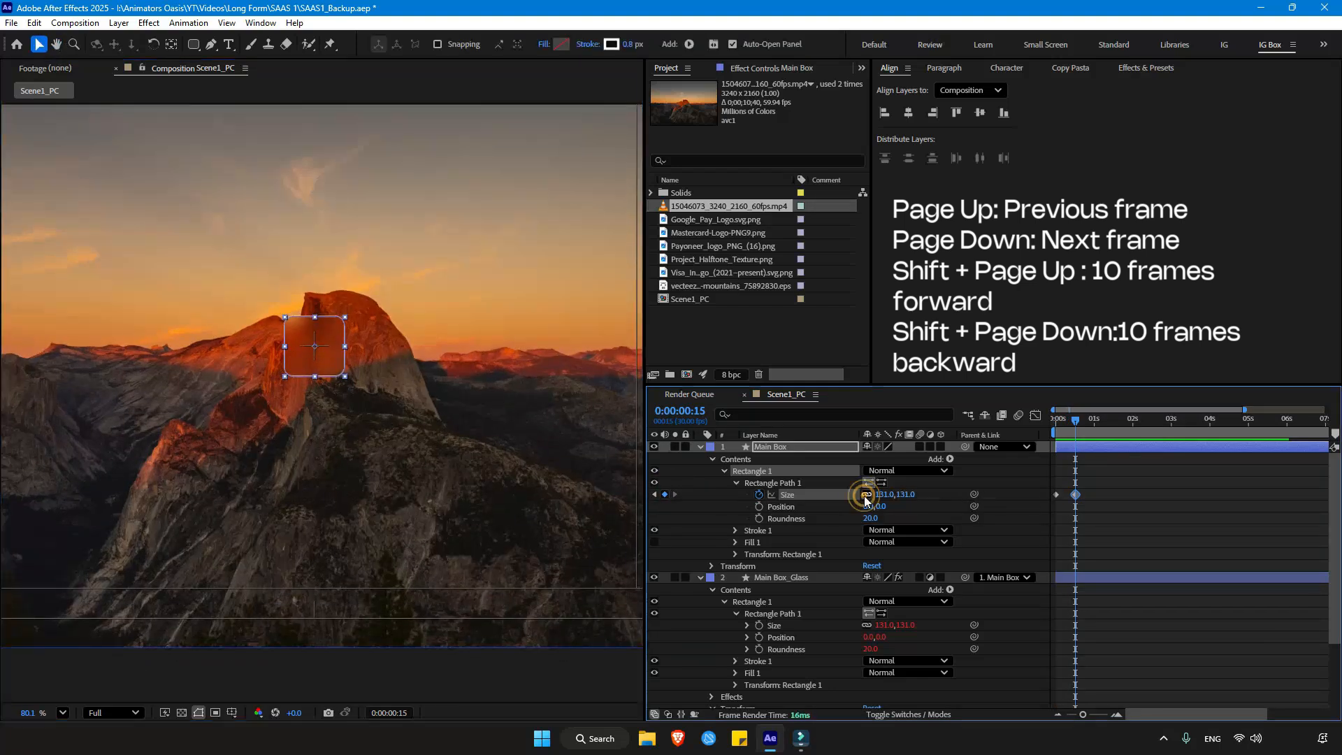
pyautogui.click(1058, 419)
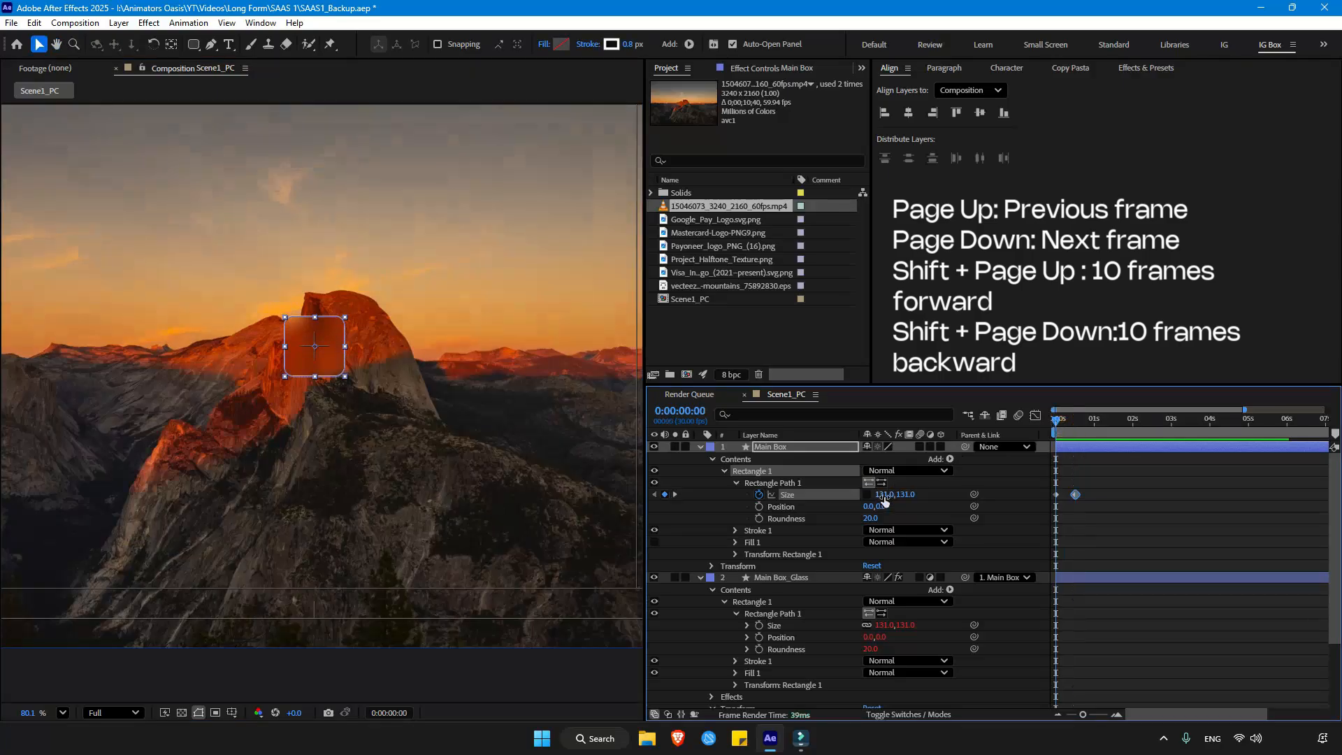
pyautogui.click(885, 498)
pyautogui.click(933, 479)
pyautogui.hotkey('ctrl', 'z')
# Step: Set the width of Main Box's rectangle Size to 0 at the first keyframe
pyautogui.click(883, 494)
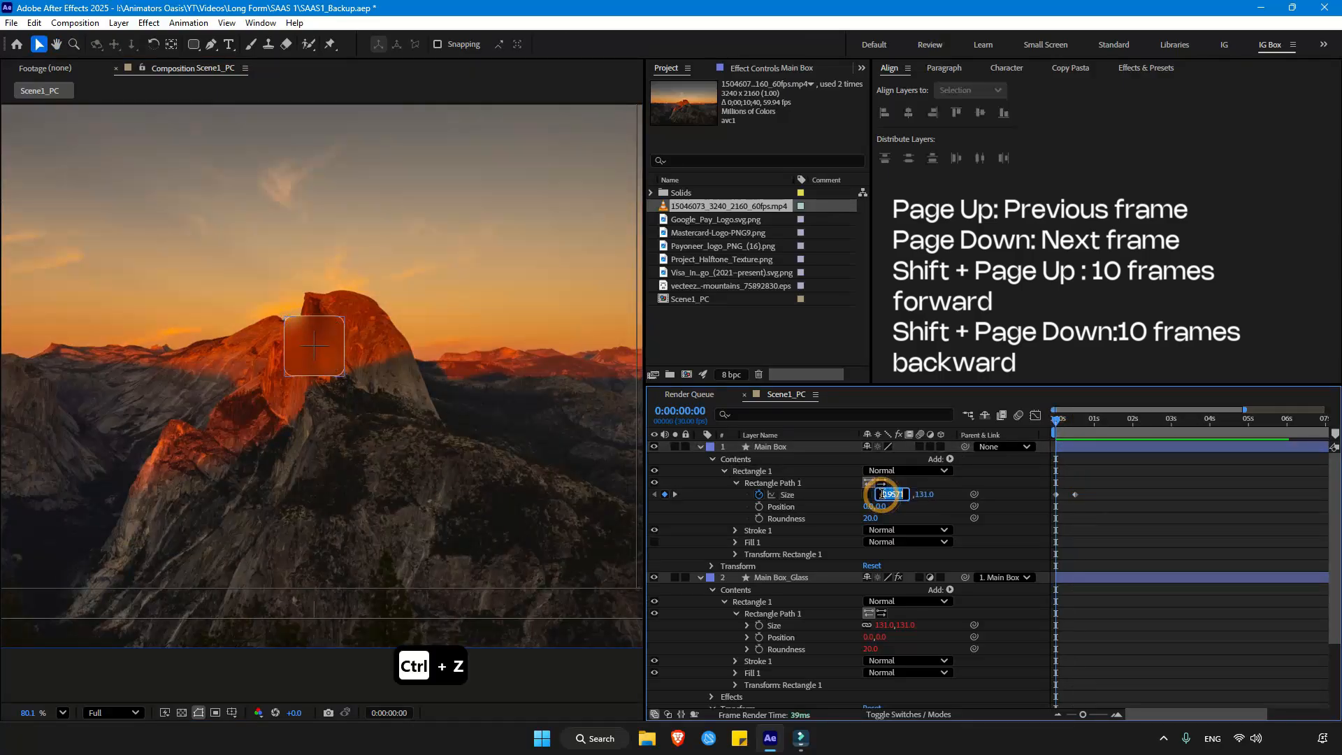
pyautogui.write('0')
pyautogui.press('Return')
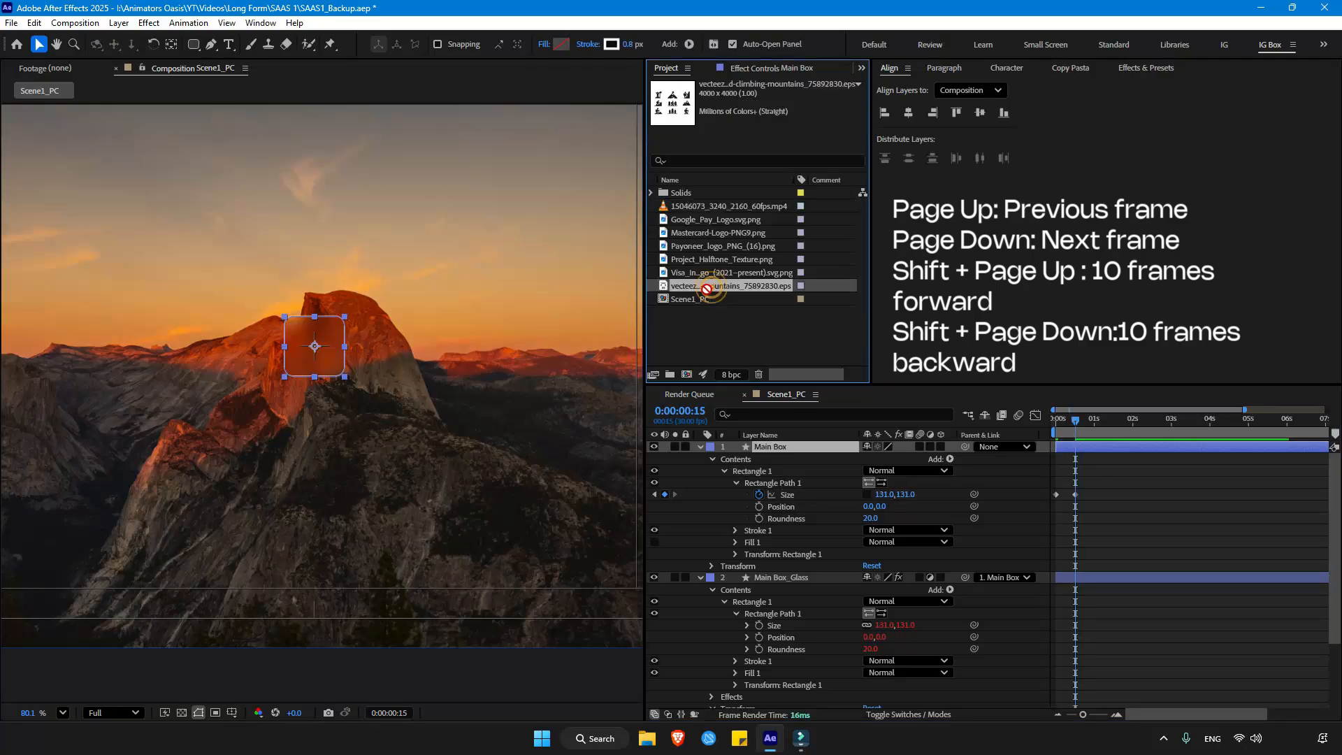
# Step: Place the climbing-mountains icon EPS (75892830) in the composition and scale it to 17%
pyautogui.moveTo(707, 289); pyautogui.dragTo(357, 327)
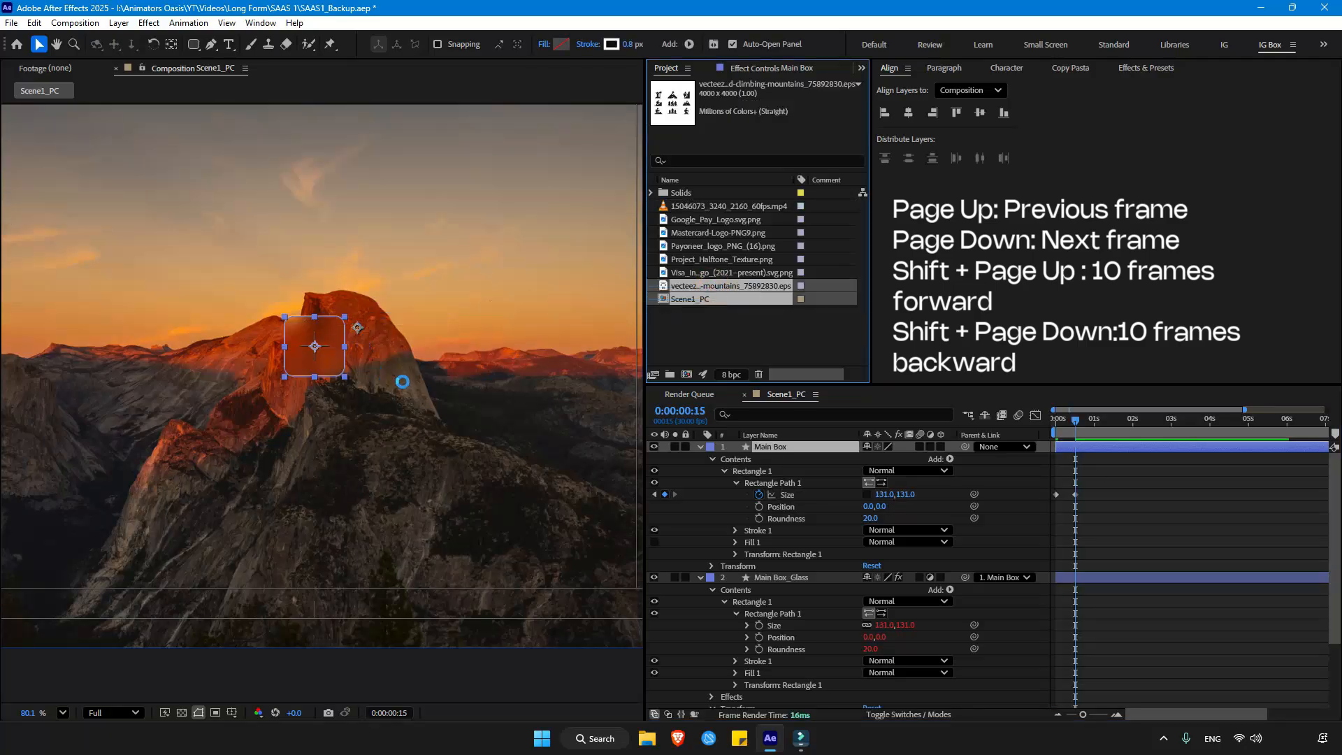
pyautogui.scroll(-2, 251, 441)
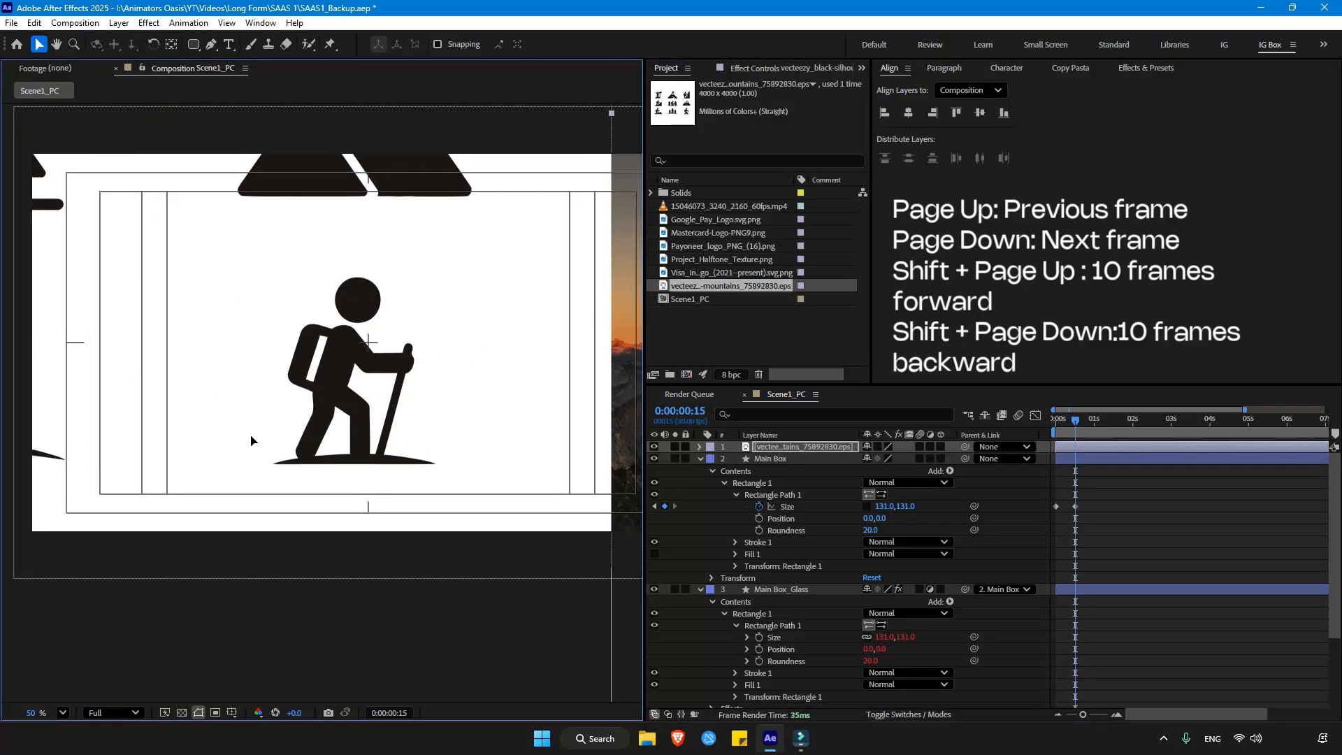
pyautogui.moveTo(251, 436); pyautogui.dragTo(417, 645)
pyautogui.moveTo(70, 139); pyautogui.dragTo(215, 344)
pyautogui.press('s')
pyautogui.moveTo(884, 458); pyautogui.dragTo(826, 459)
pyautogui.scroll(-4, 293, 329)
pyautogui.moveTo(282, 482); pyautogui.dragTo(322, 359)
pyautogui.scroll(5, 322, 359)
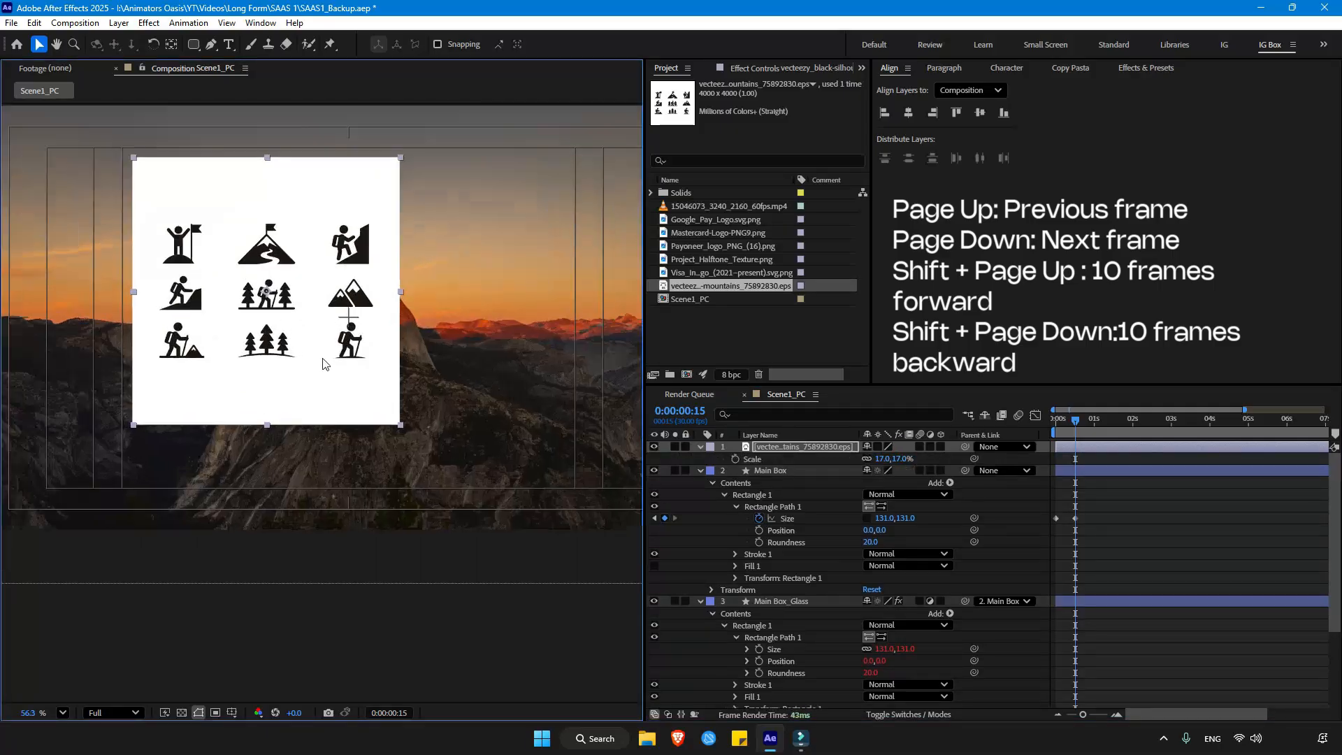
pyautogui.scroll(2, 323, 363)
# Step: Create an outlines shape layer from the climbing-mountains EPS vector layer
pyautogui.rightClick(800, 447)
pyautogui.moveTo(874, 317)
pyautogui.click(977, 355)
# Step: Select the two groups forming the lower-right hiker with walking stick in the outlines layer and hide Group 5 and Group 8
pyautogui.doubleClick(354, 341)
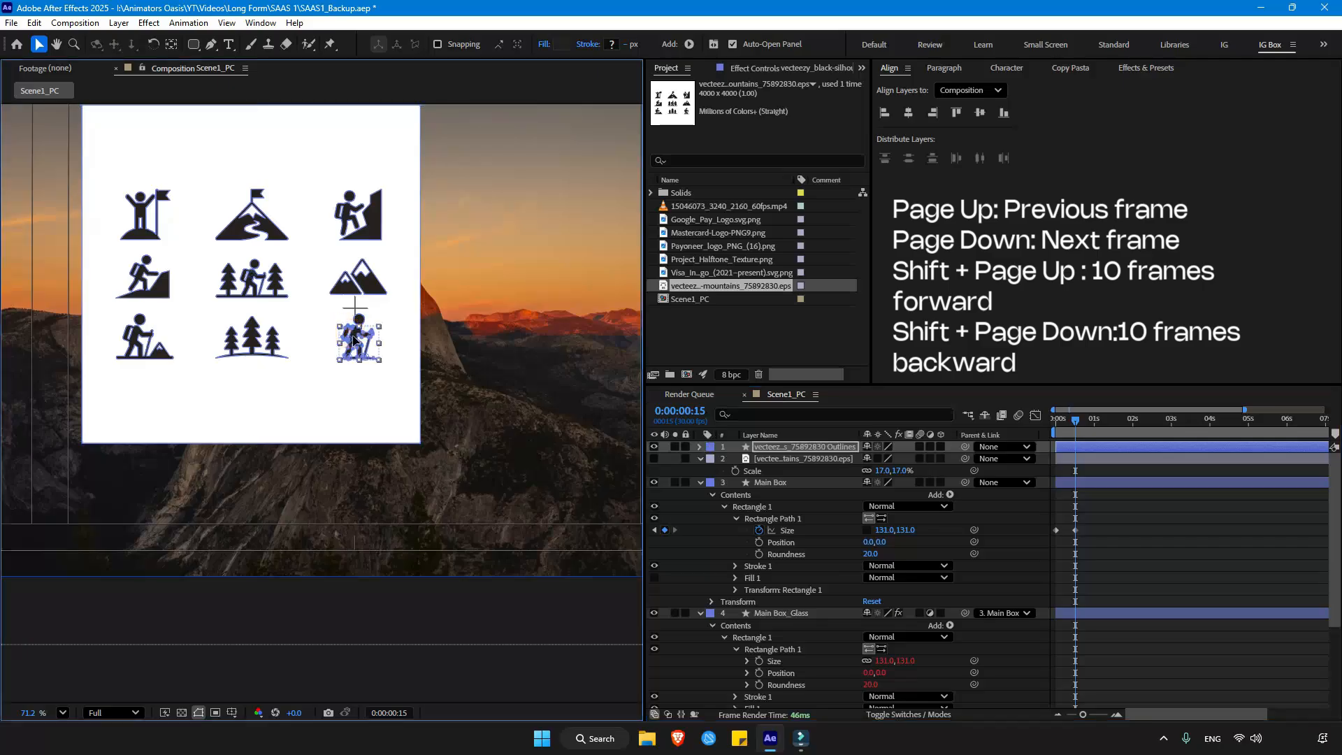
pyautogui.click(699, 448)
pyautogui.click(712, 460)
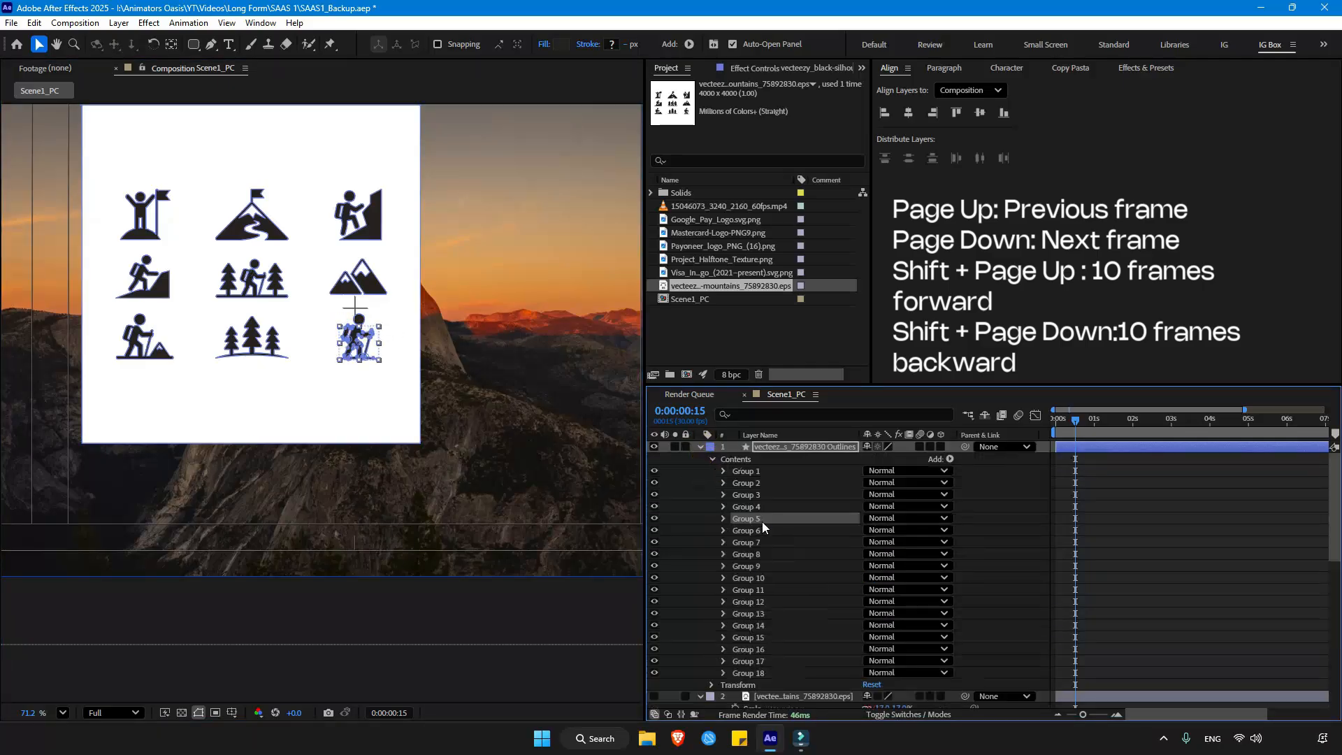
pyautogui.scroll(3, 386, 287)
pyautogui.scroll(3, 364, 337)
pyautogui.keyDown('shift'); pyautogui.click(342, 353); pyautogui.keyUp('shift')
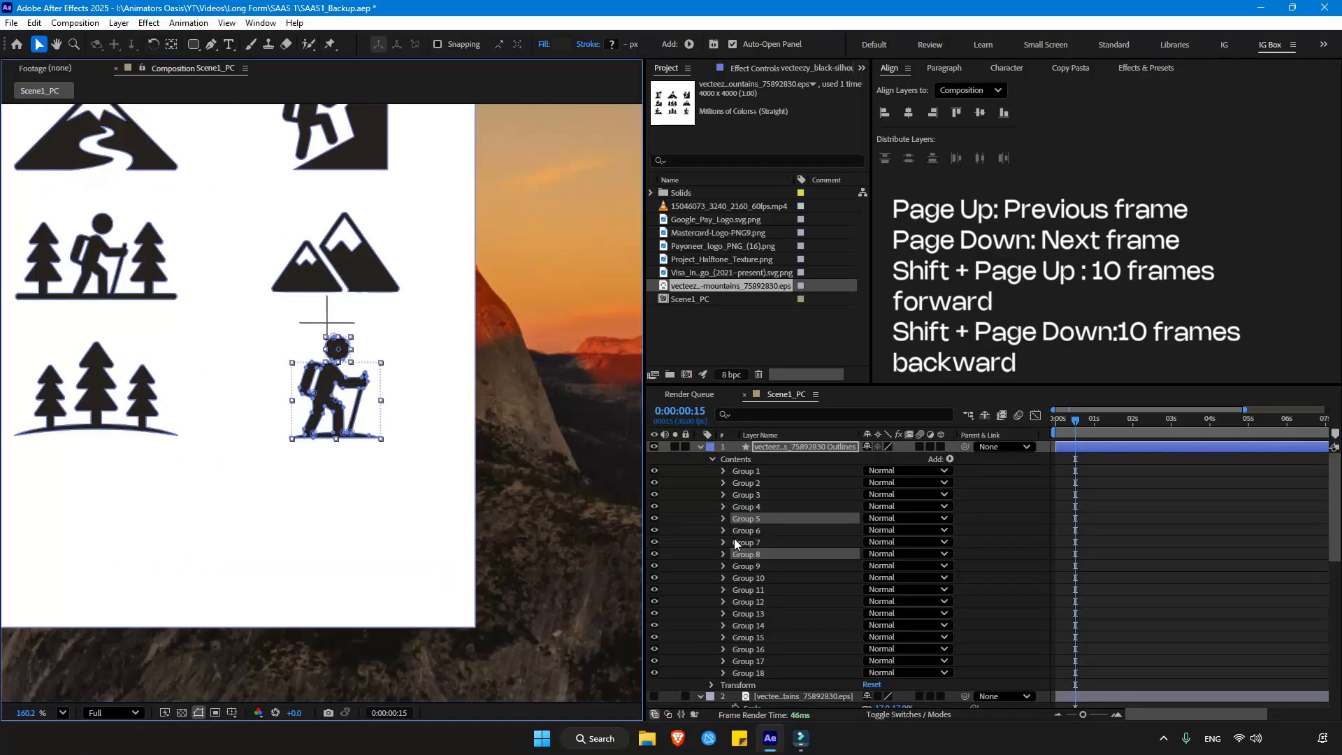
pyautogui.click(654, 518)
pyautogui.click(654, 554)
# Step: Delete every group except Group 5 and Group 8 from the outlines layer, and make those two groups visible again
pyautogui.click(746, 471)
pyautogui.keyDown('shift'); pyautogui.click(746, 506); pyautogui.keyUp('shift')
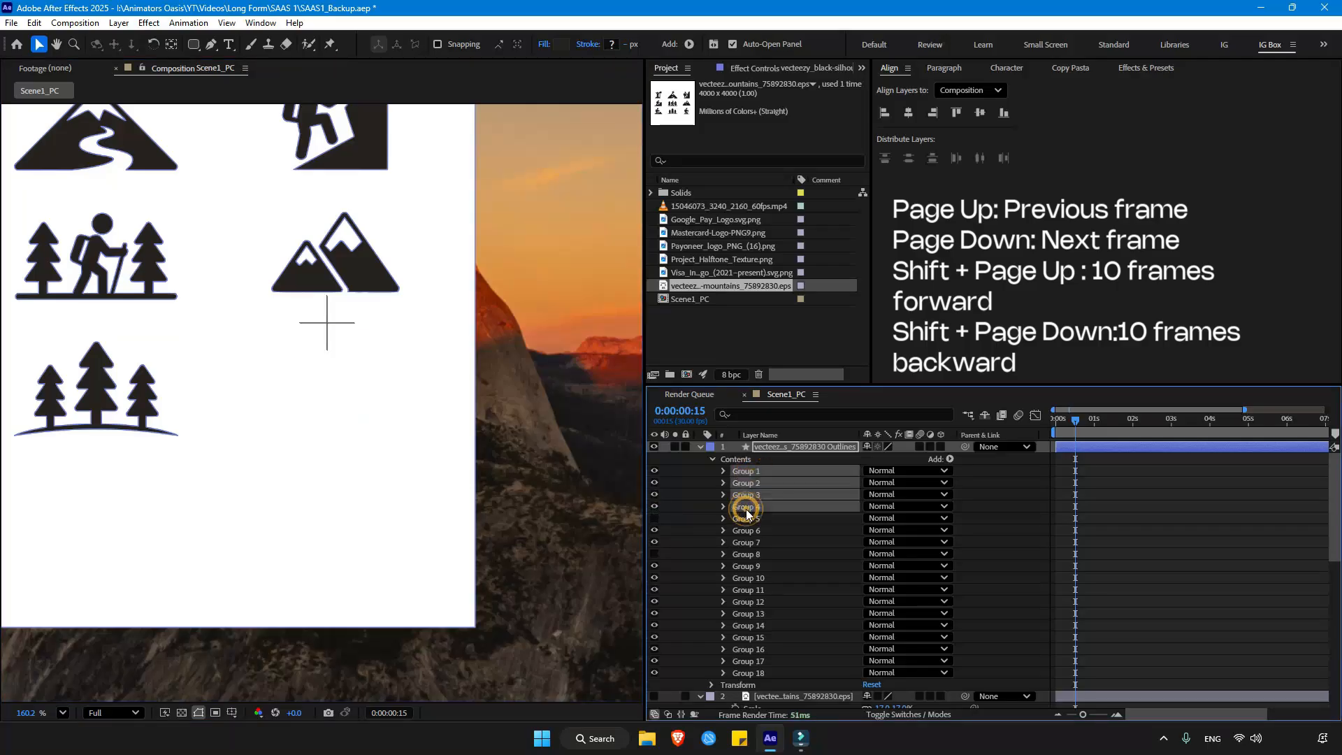
pyautogui.keyDown('ctrl'); pyautogui.click(744, 531); pyautogui.keyUp('ctrl')
pyautogui.keyDown('ctrl'); pyautogui.click(744, 543); pyautogui.keyUp('ctrl')
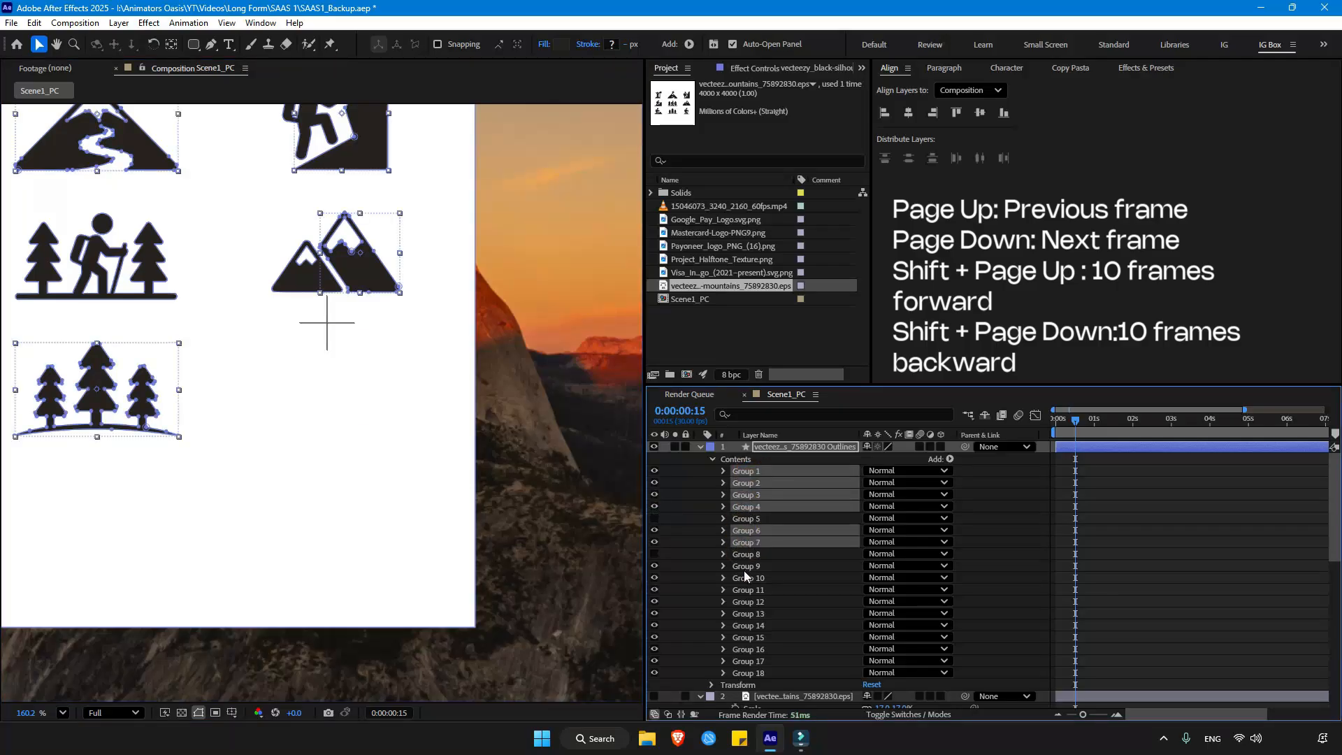
pyautogui.keyDown('ctrl'); pyautogui.click(744, 567); pyautogui.keyUp('ctrl')
pyautogui.keyDown('ctrl'); pyautogui.click(744, 578); pyautogui.keyUp('ctrl')
pyautogui.keyDown('ctrl'); pyautogui.click(744, 590); pyautogui.keyUp('ctrl')
pyautogui.keyDown('ctrl'); pyautogui.click(745, 602); pyautogui.keyUp('ctrl')
pyautogui.keyDown('ctrl'); pyautogui.click(745, 614); pyautogui.keyUp('ctrl')
pyautogui.keyDown('ctrl'); pyautogui.click(745, 626); pyautogui.keyUp('ctrl')
pyautogui.keyDown('ctrl'); pyautogui.click(745, 637); pyautogui.keyUp('ctrl')
pyautogui.keyDown('ctrl'); pyautogui.click(745, 649); pyautogui.keyUp('ctrl')
pyautogui.keyDown('ctrl'); pyautogui.click(746, 661); pyautogui.keyUp('ctrl')
pyautogui.keyDown('ctrl'); pyautogui.click(747, 673); pyautogui.keyUp('ctrl')
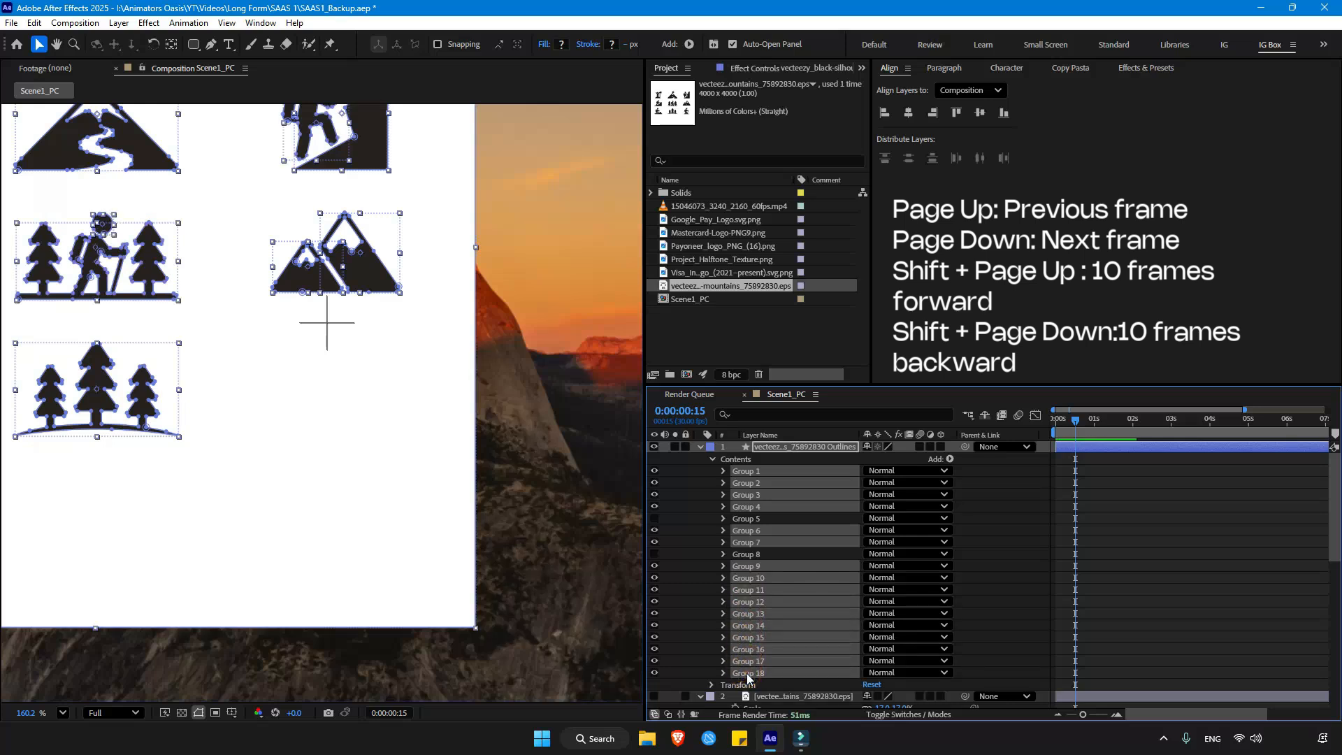
pyautogui.press('Delete')
pyautogui.click(655, 482)
pyautogui.click(655, 470)
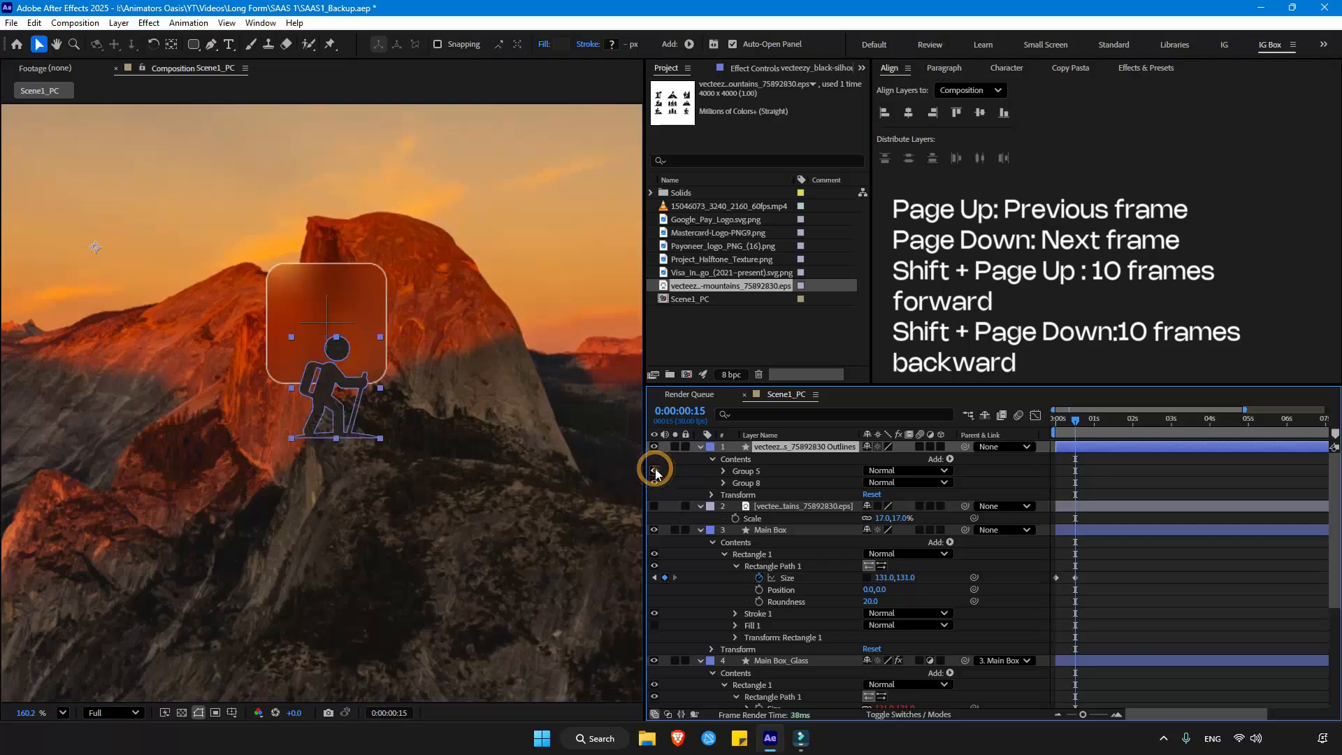
# Step: Change the hiker icon's fill colour to white
pyautogui.click(564, 45)
pyautogui.moveTo(543, 328); pyautogui.dragTo(498, 214)
pyautogui.click(819, 286)
pyautogui.click(1094, 479)
# Step: Centre the hiker layer's anchor point, place the icon in the middle of the glass box and scale it to 12.6%
pyautogui.click(803, 448)
pyautogui.hotkey('ctrl', 'alt', 'Home')
pyautogui.moveTo(337, 388); pyautogui.dragTo(329, 323)
pyautogui.press('s')
pyautogui.moveTo(894, 459); pyautogui.dragTo(866, 458)
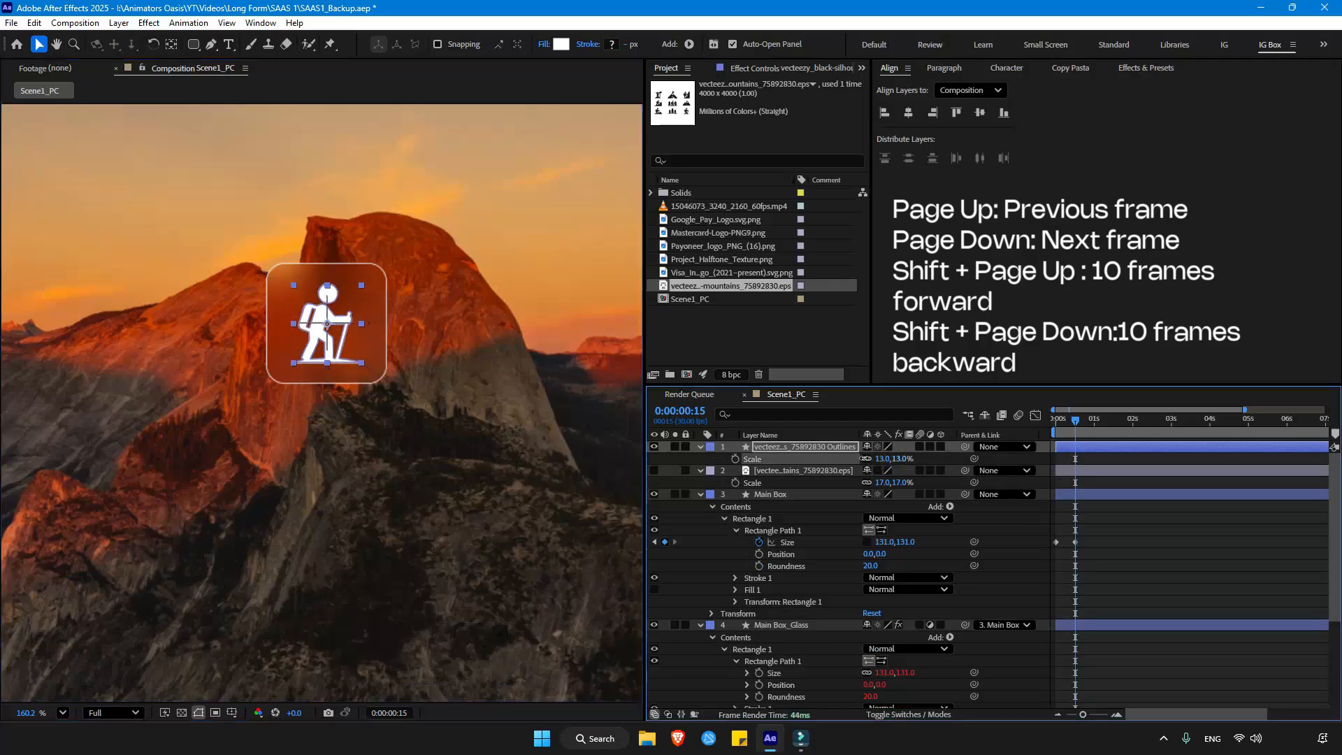
pyautogui.hotkey('ctrl', 'z')
pyautogui.hotkey('ctrl', 'z')
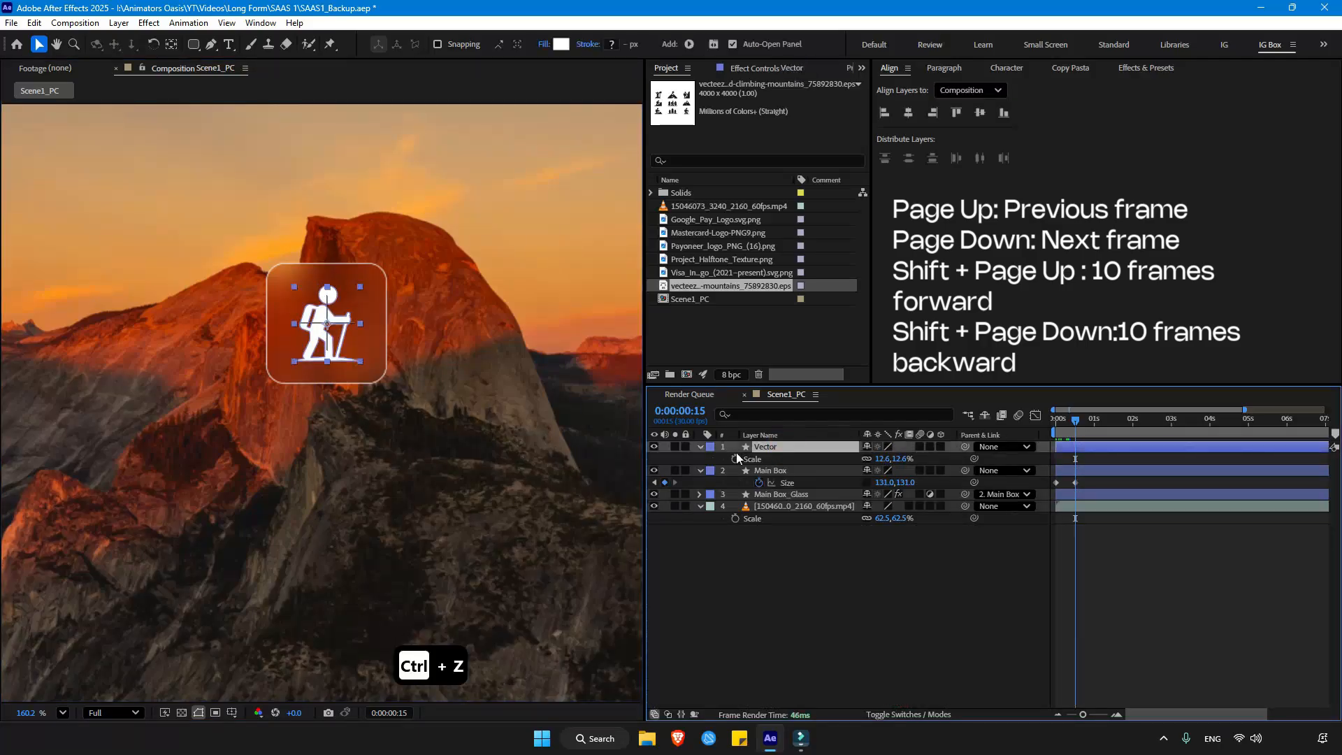
# Step: Keyframe Vector's Scale at frame 15 and, with its proportions unlinked, set the horizontal scale to 0 at the first frame
pyautogui.click(735, 460)
pyautogui.moveTo(1073, 422); pyautogui.dragTo(1032, 422)
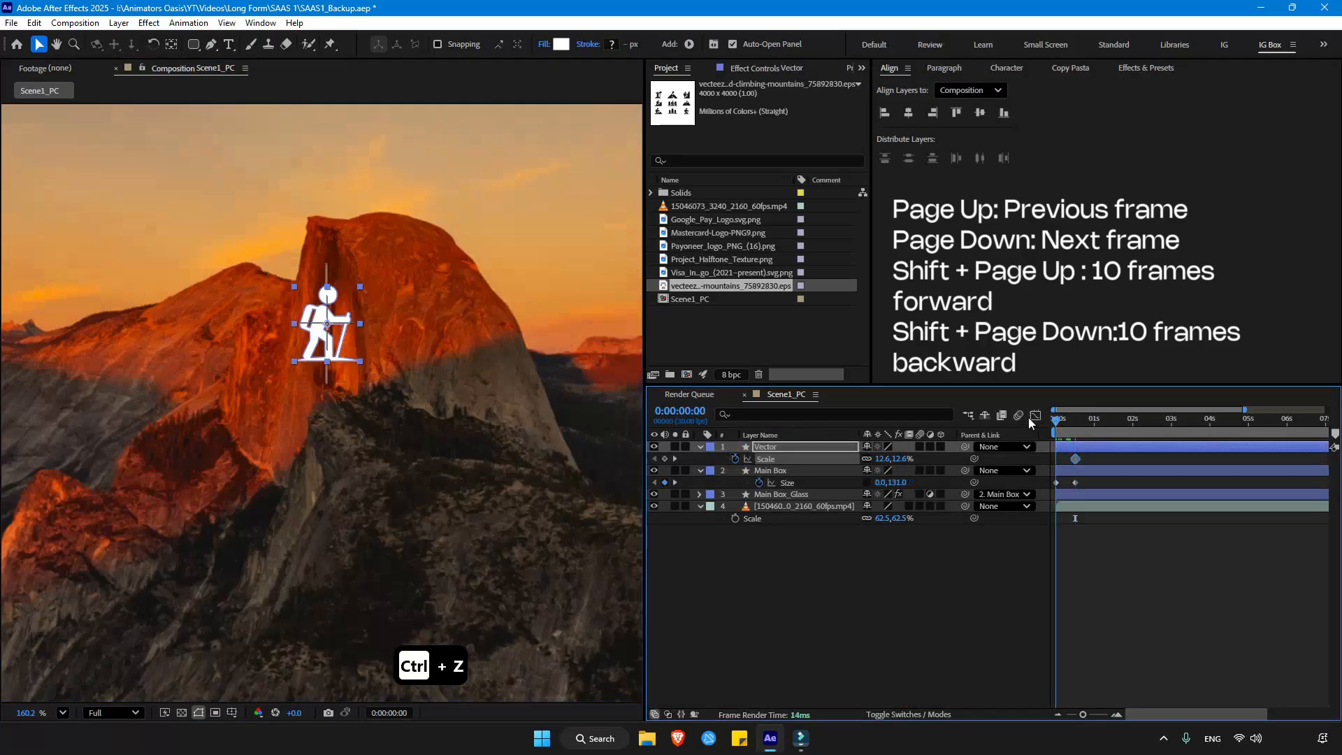
pyautogui.click(867, 459)
pyautogui.click(881, 461)
pyautogui.write('0')
pyautogui.press('Return')
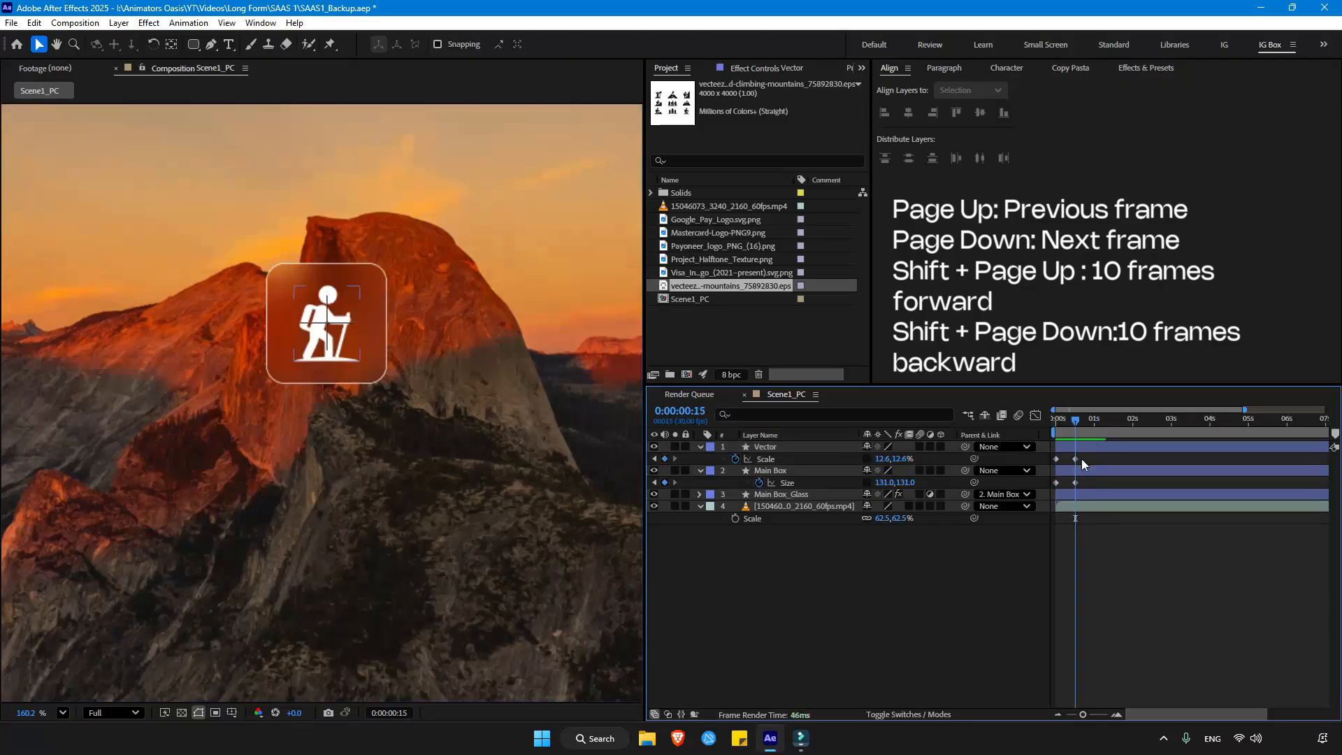
# Step: Apply Easy Ease to all of Vector's Scale and Main Box's Size keyframes
pyautogui.moveTo(1083, 456); pyautogui.dragTo(1053, 498)
pyautogui.rightClick(1055, 487)
pyautogui.moveTo(1108, 699)
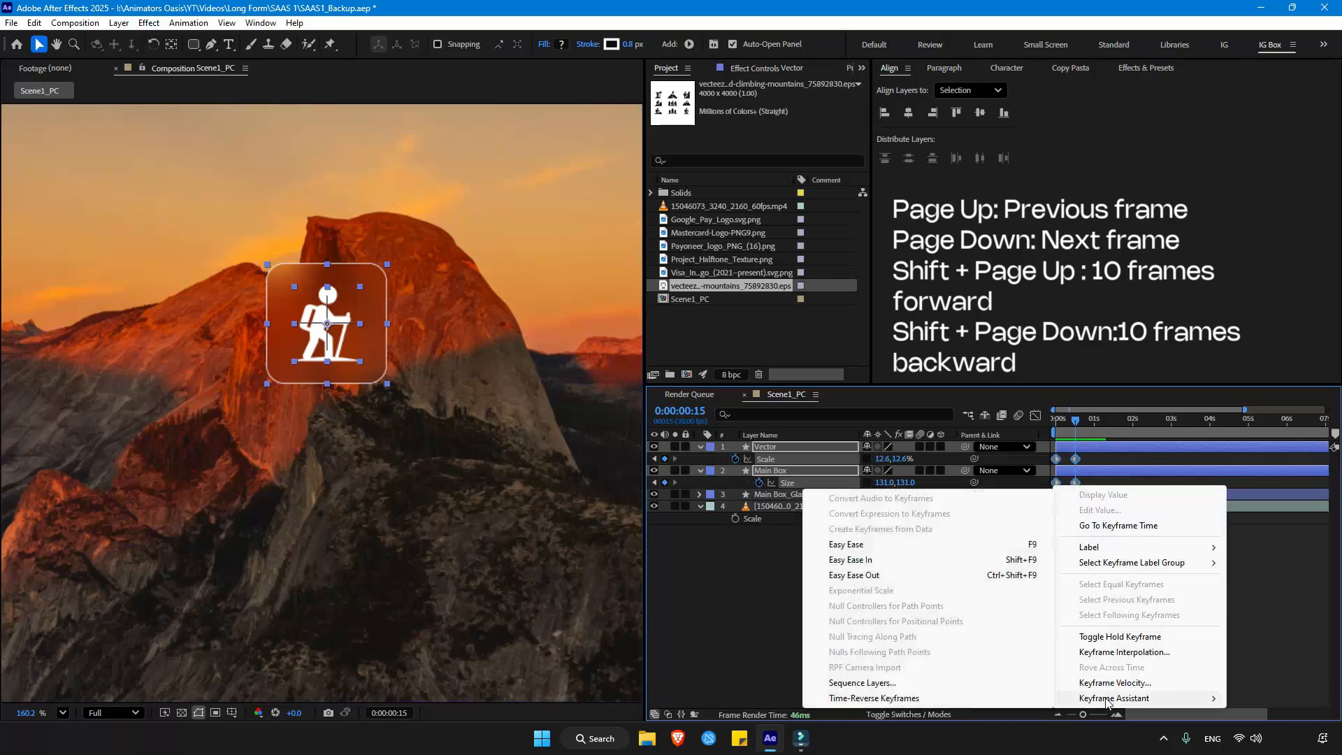
pyautogui.click(836, 545)
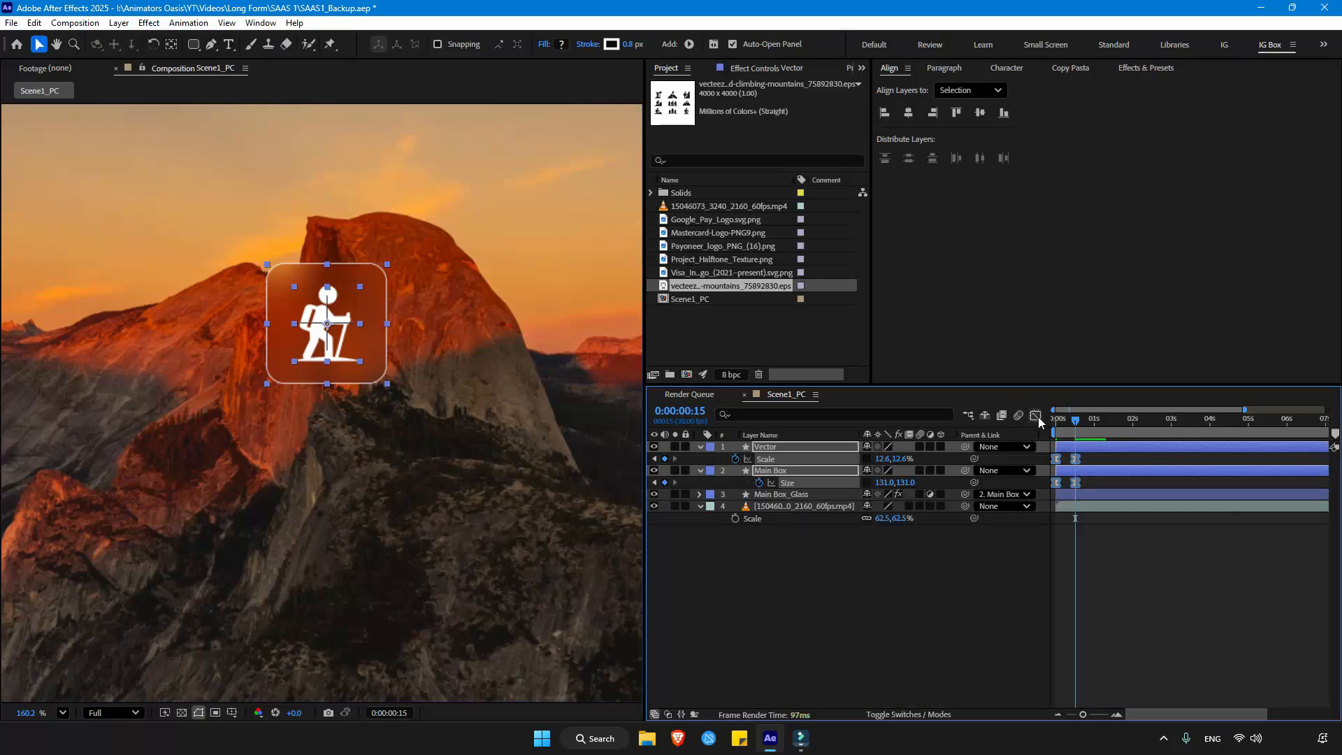
# Step: Steepen the speed curves of the Scale and Size keyframes by adjusting their ease handles in the Graph Editor
pyautogui.click(1036, 417)
pyautogui.moveTo(1039, 682); pyautogui.dragTo(1038, 683)
pyautogui.moveTo(1081, 668); pyautogui.dragTo(1095, 668)
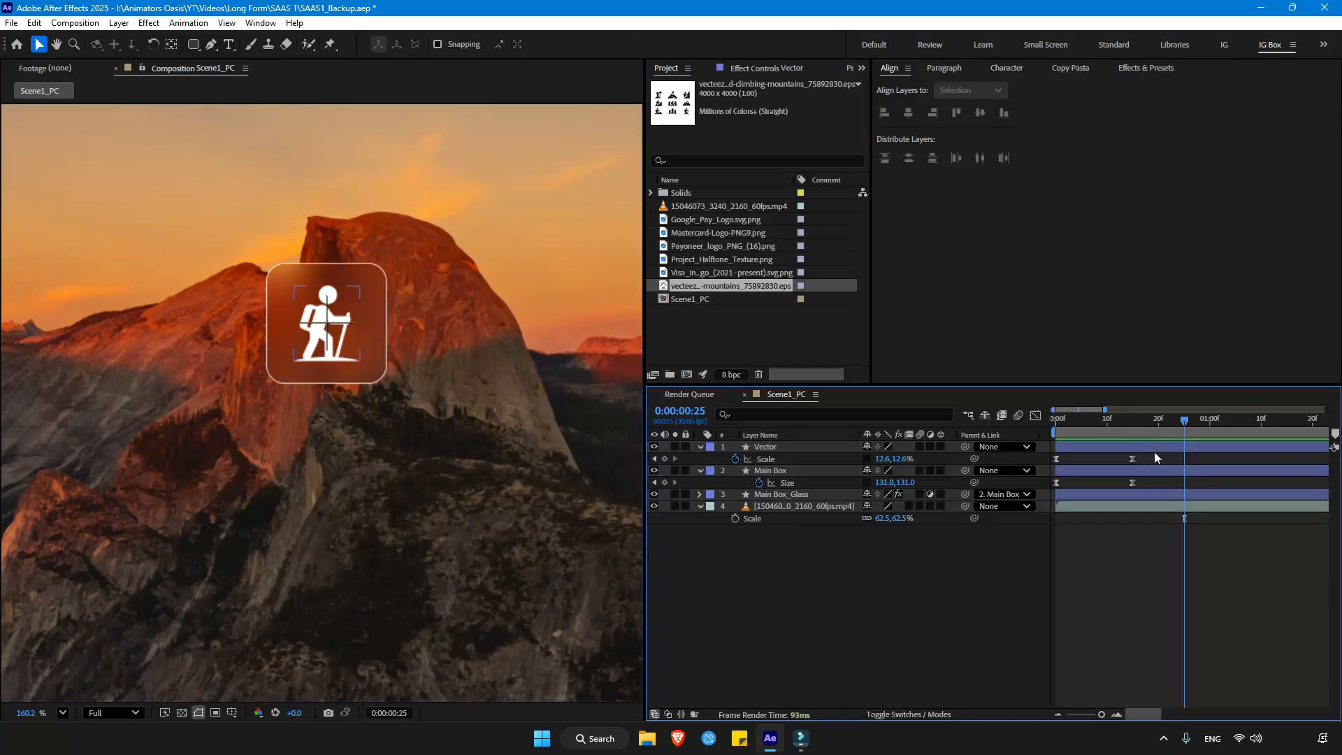
# Step: Duplicate the frame 15 keyframes of Vector's Scale and Main Box's Size at 0:00:00:25
pyautogui.moveTo(1146, 459); pyautogui.dragTo(1114, 491)
pyautogui.hotkey('ctrl', 'c')
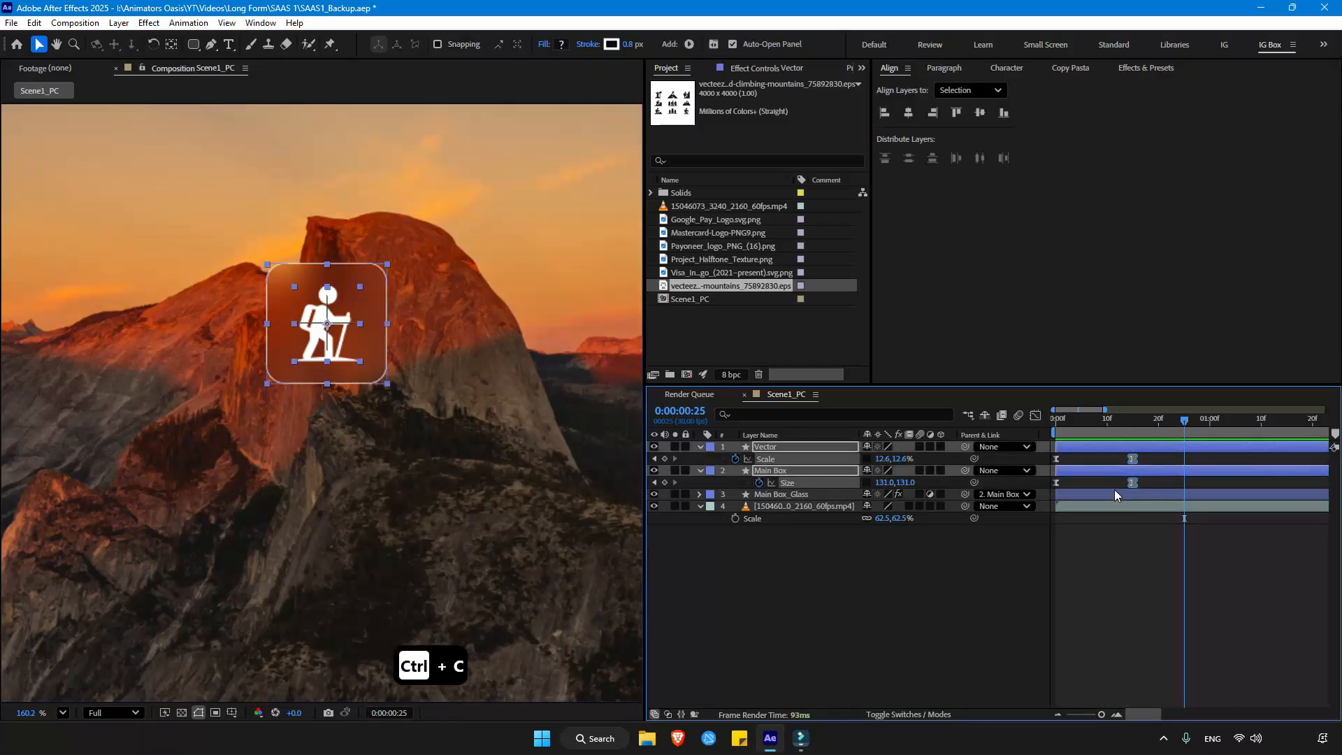
pyautogui.hotkey('ctrl', 'v')
pyautogui.click(1173, 537)
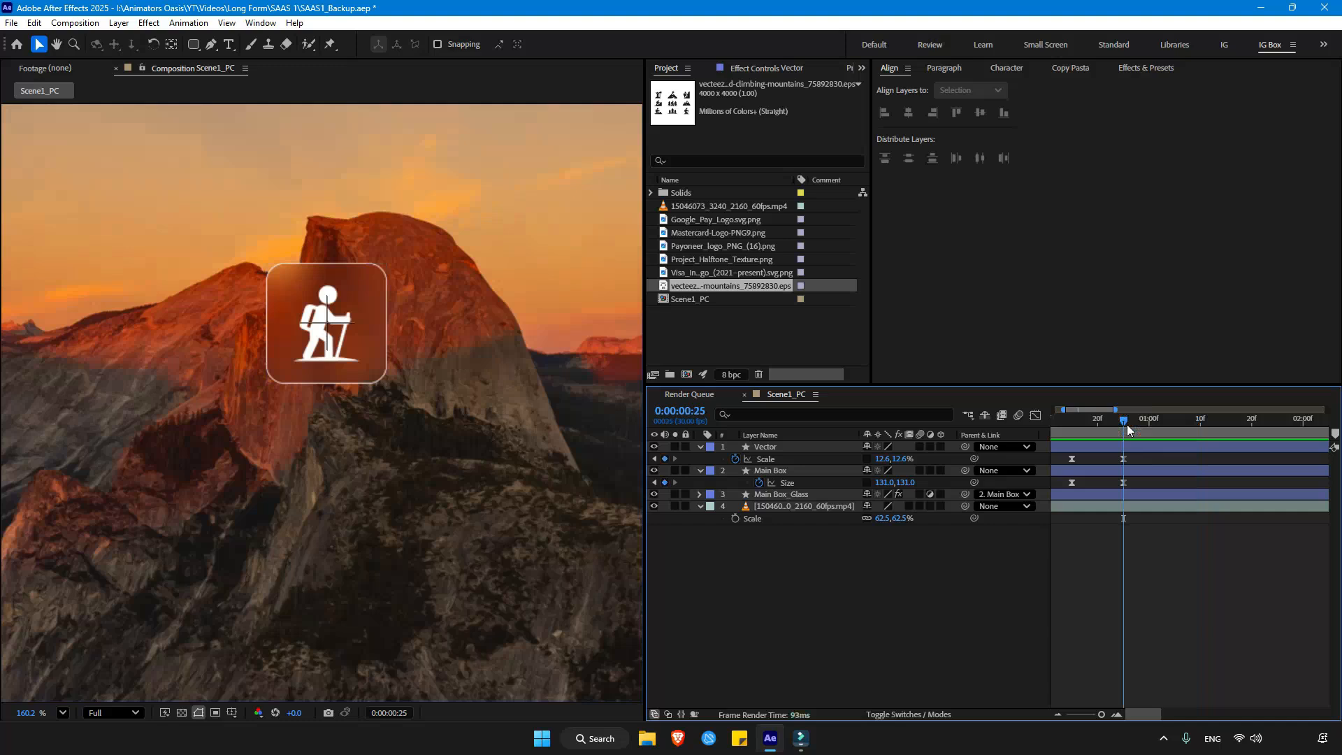
# Step: Move to 0:00:01:10 and widen Main Box's rectangle Size to 972
pyautogui.hotkey('shift', 'pagedown')
pyautogui.press('pagedown')
pyautogui.press('pagedown')
pyautogui.press('pagedown')
pyautogui.press('pagedown')
pyautogui.press('pagedown')
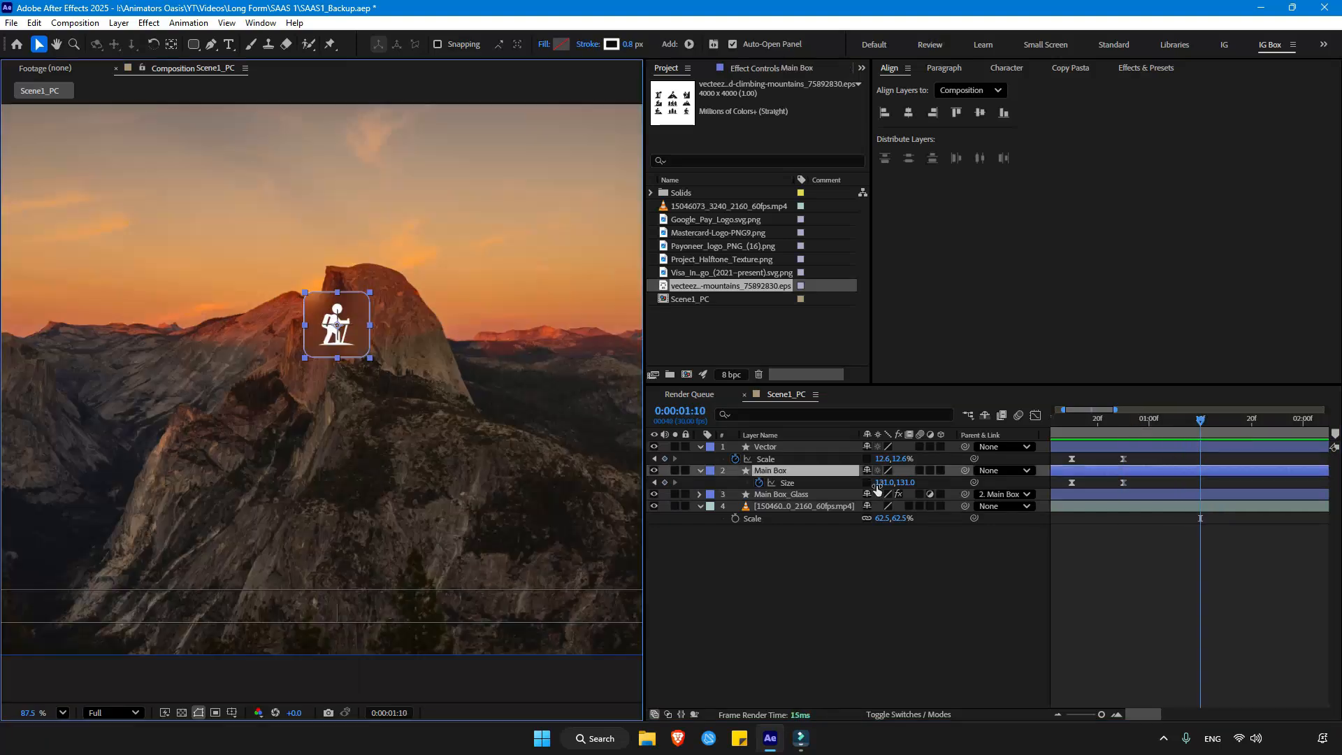
pyautogui.moveTo(879, 484); pyautogui.dragTo(1017, 485)
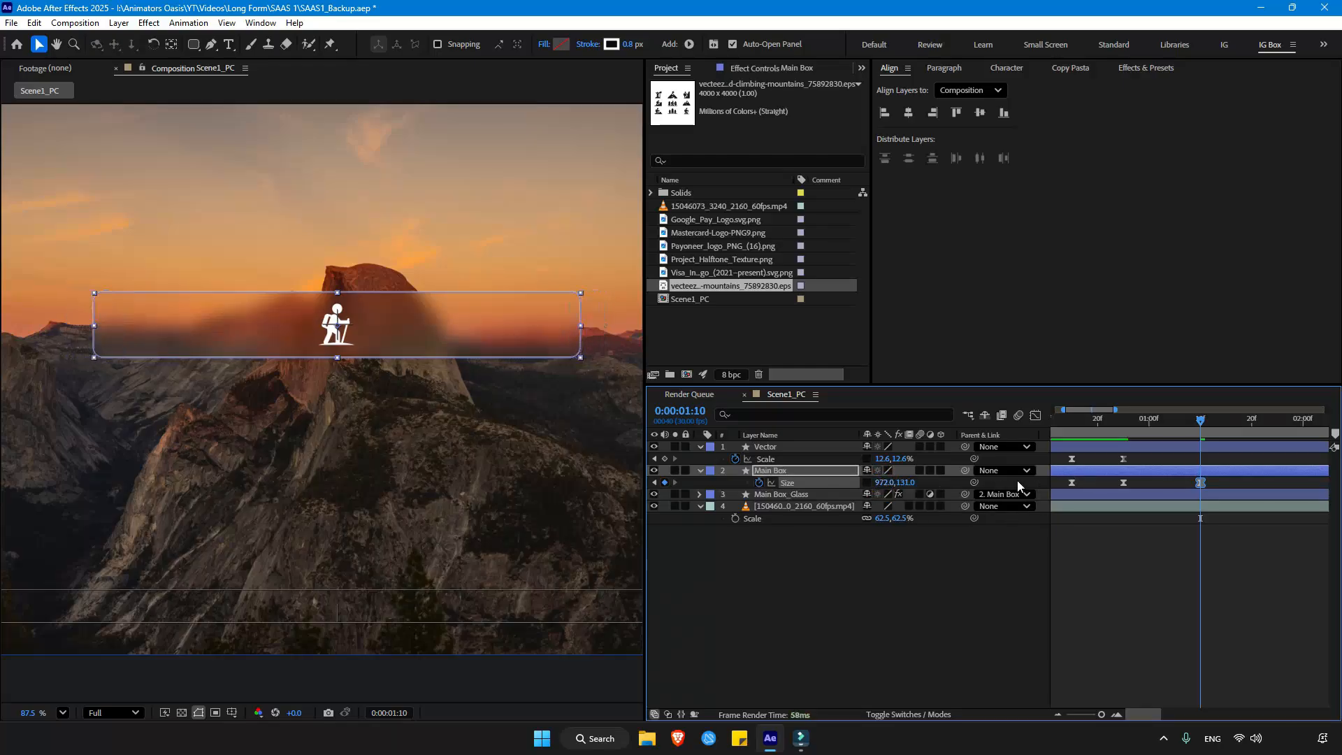
# Step: Display the proportional grid and adjust Main Box's rectangle Size to 898.8 by 111.2 at 0:00:01:10
pyautogui.hotkey('ctrl', "'")
pyautogui.hotkey('ctrl', "'")
pyautogui.hotkey('alt', "'")
pyautogui.moveTo(907, 483); pyautogui.dragTo(409, 523)
pyautogui.press('F2')
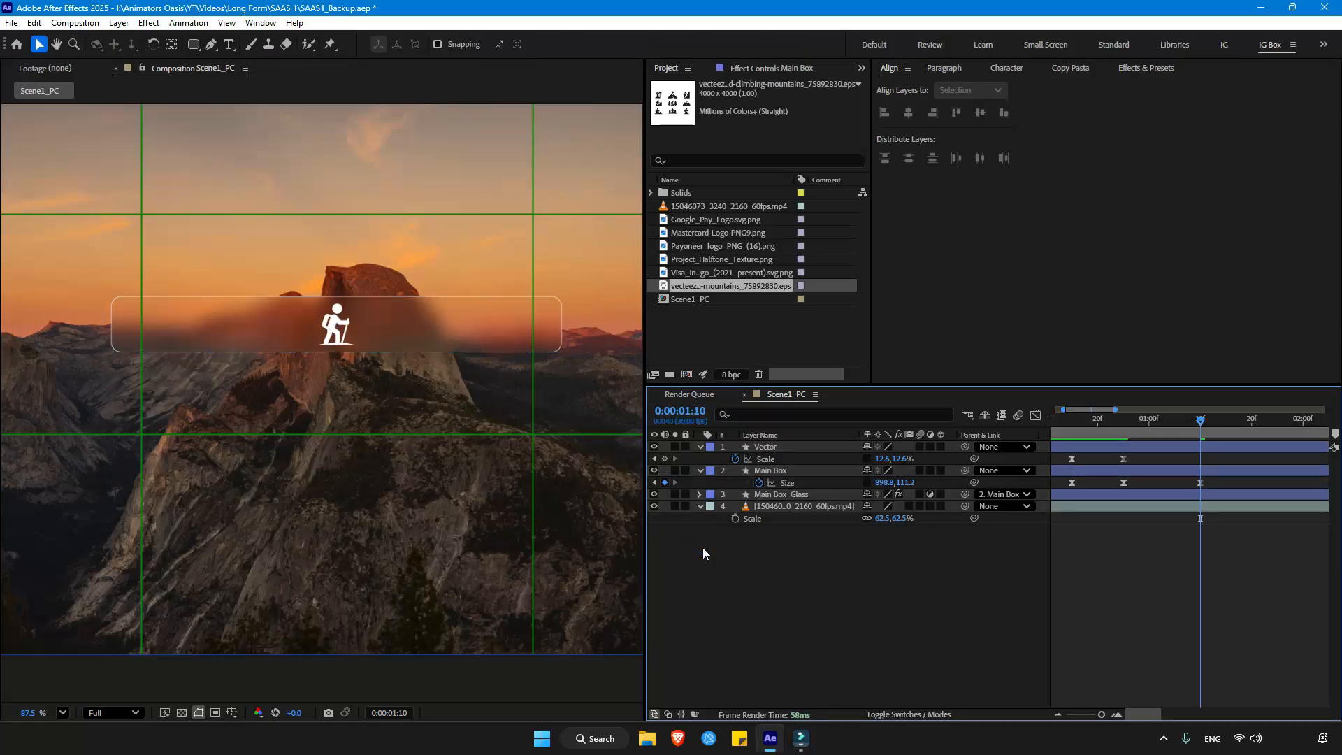
pyautogui.hotkey('alt', '/')
pyautogui.hotkey('ctrl', 'z')
# Step: Copy Main Box's 111.2 height from 0:00:01:10 to its Size keyframe at 0:00:00:25
pyautogui.click(913, 482)
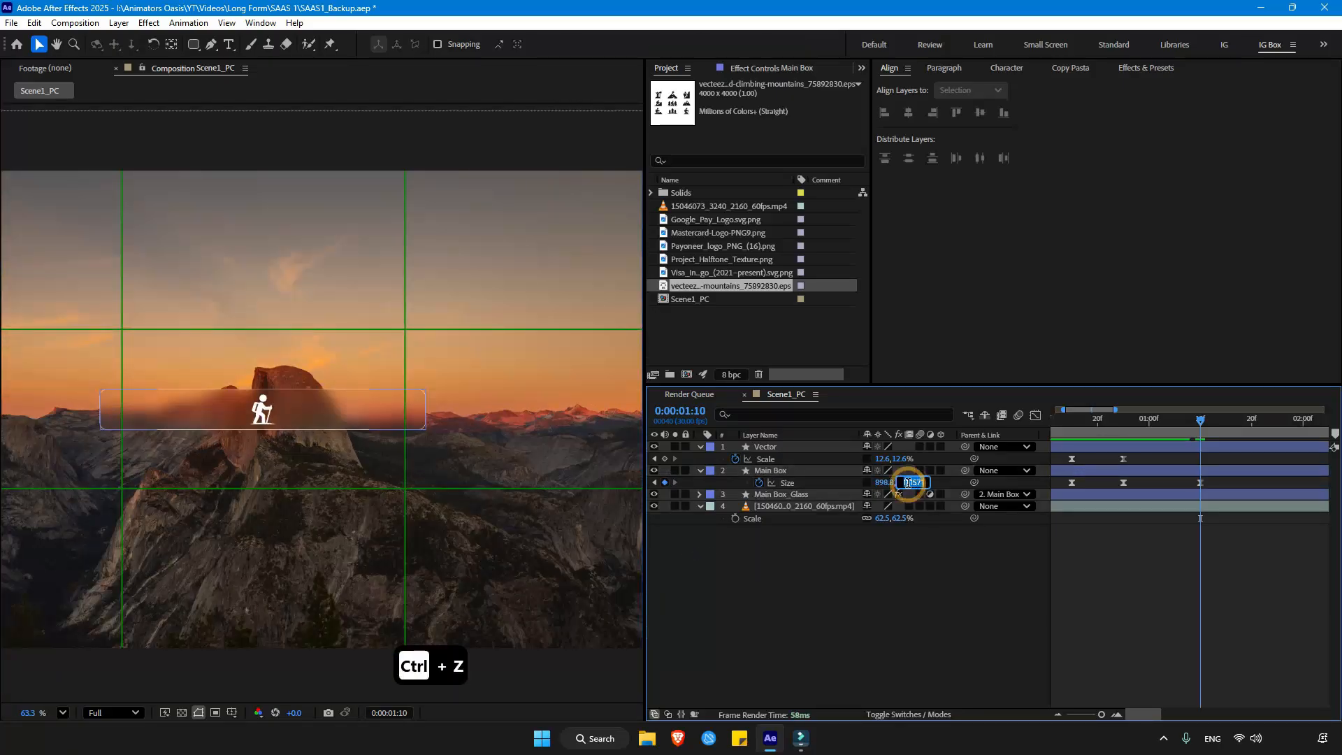
pyautogui.hotkey('ctrl', 'c')
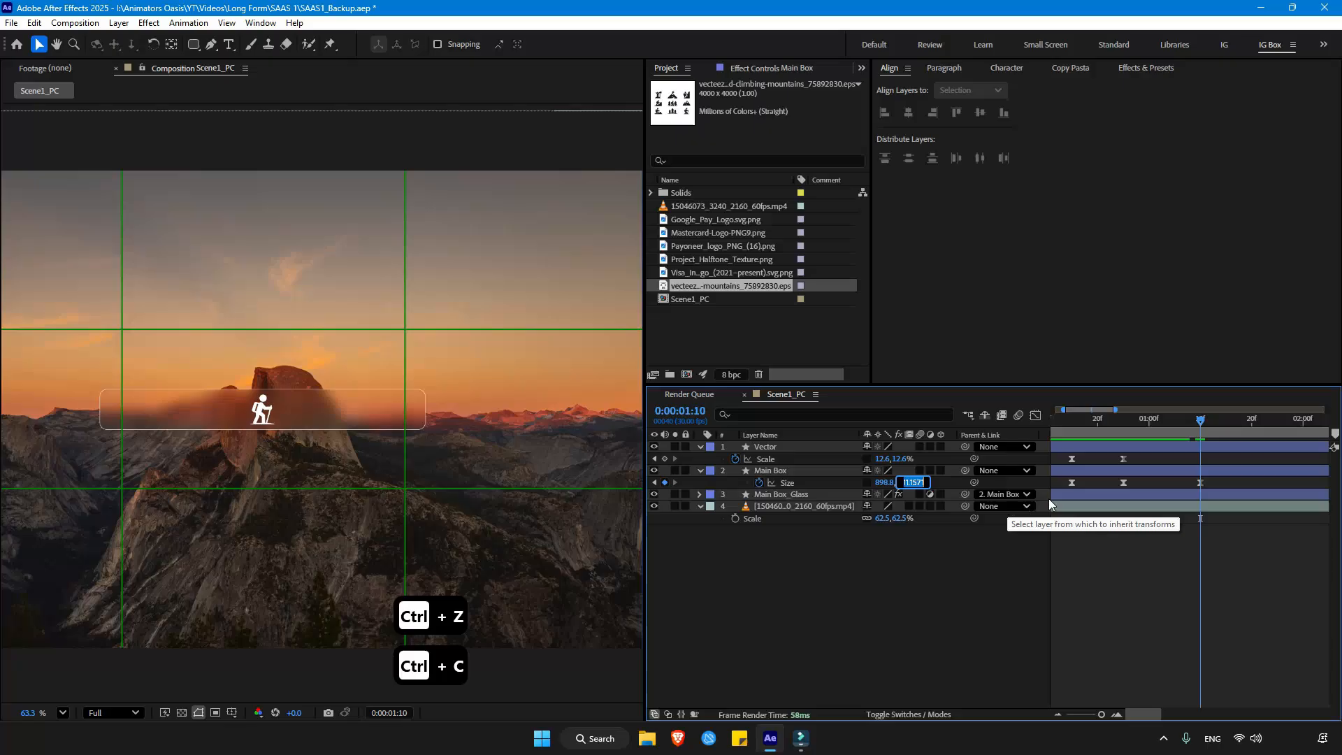
pyautogui.click(1123, 418)
pyautogui.click(912, 483)
pyautogui.hotkey('ctrl', 'v')
pyautogui.click(1069, 557)
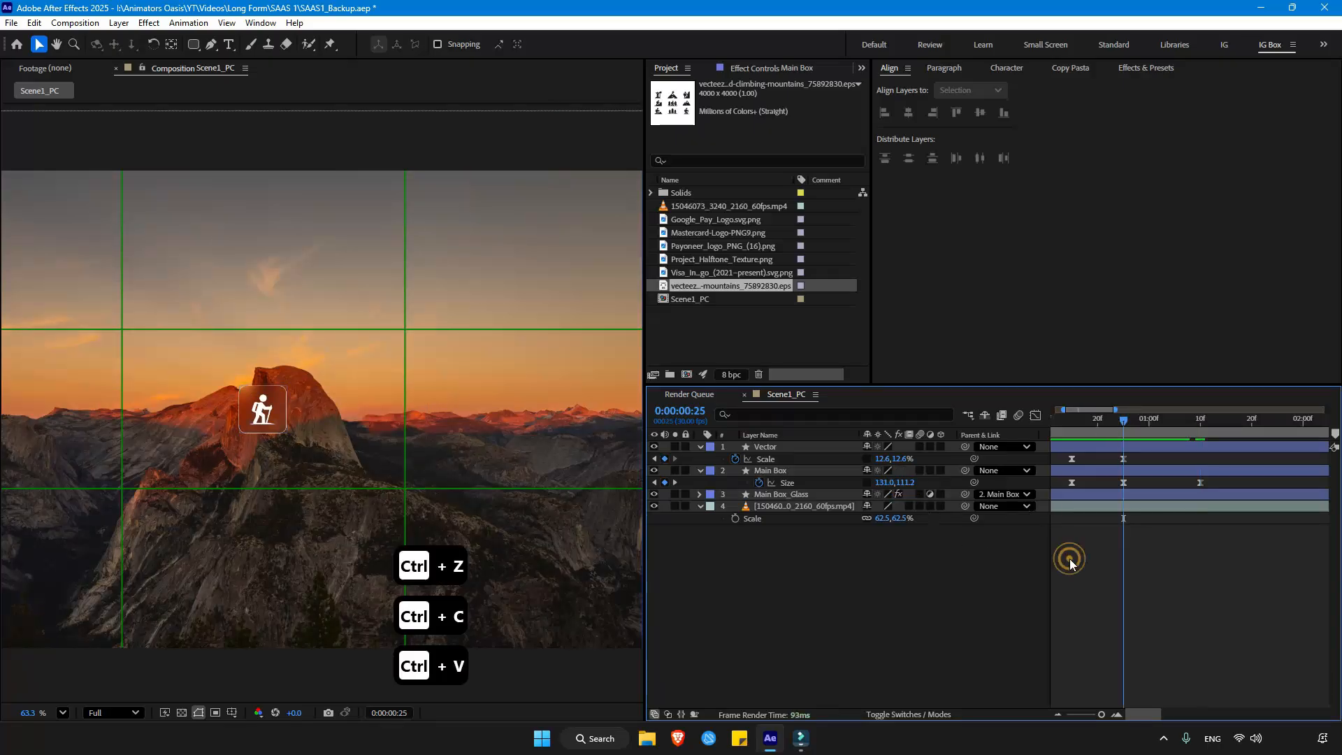
# Step: Apply the copied 111.2 height to Main Box's Size keyframes at frame 15 and the first frame
pyautogui.moveTo(1073, 554); pyautogui.dragTo(1175, 554)
pyautogui.click(1131, 421)
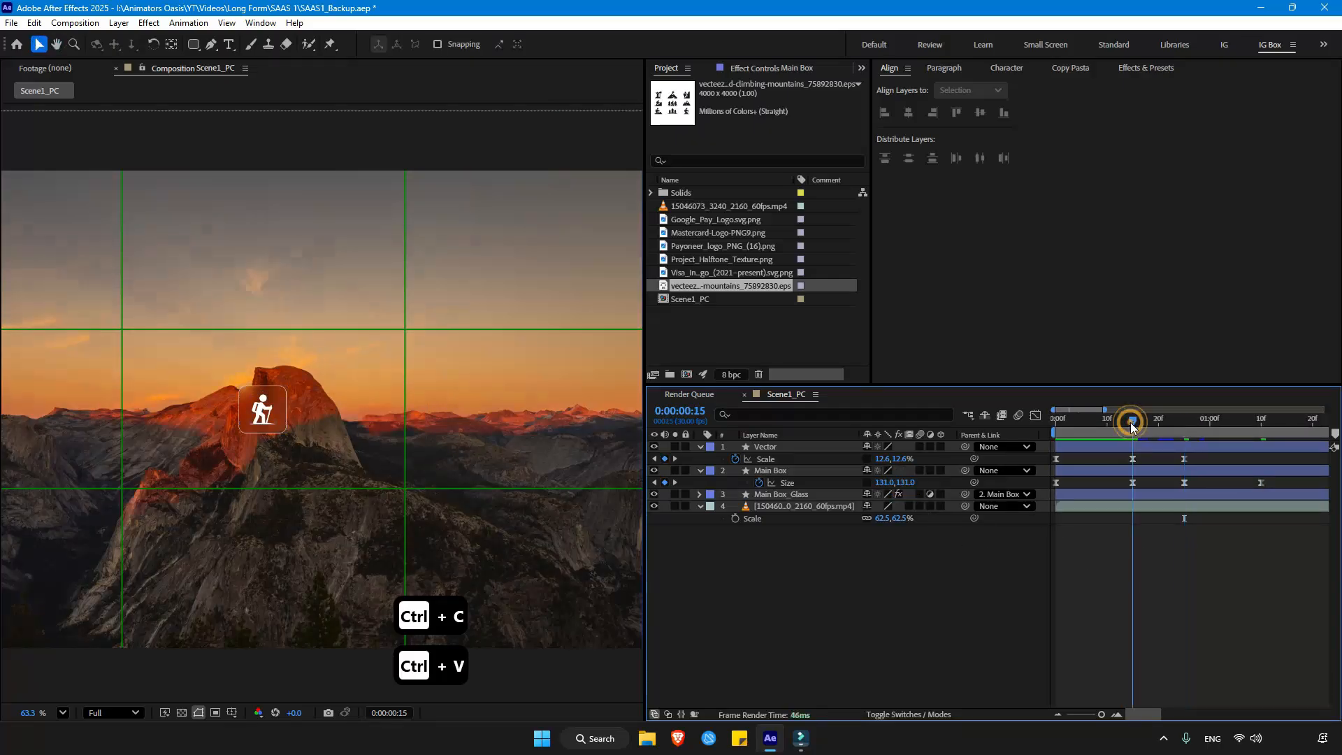
pyautogui.hotkey('ctrl', 'v')
pyautogui.click(1095, 550)
pyautogui.click(1059, 418)
pyautogui.hotkey('ctrl', 'v')
pyautogui.click(919, 560)
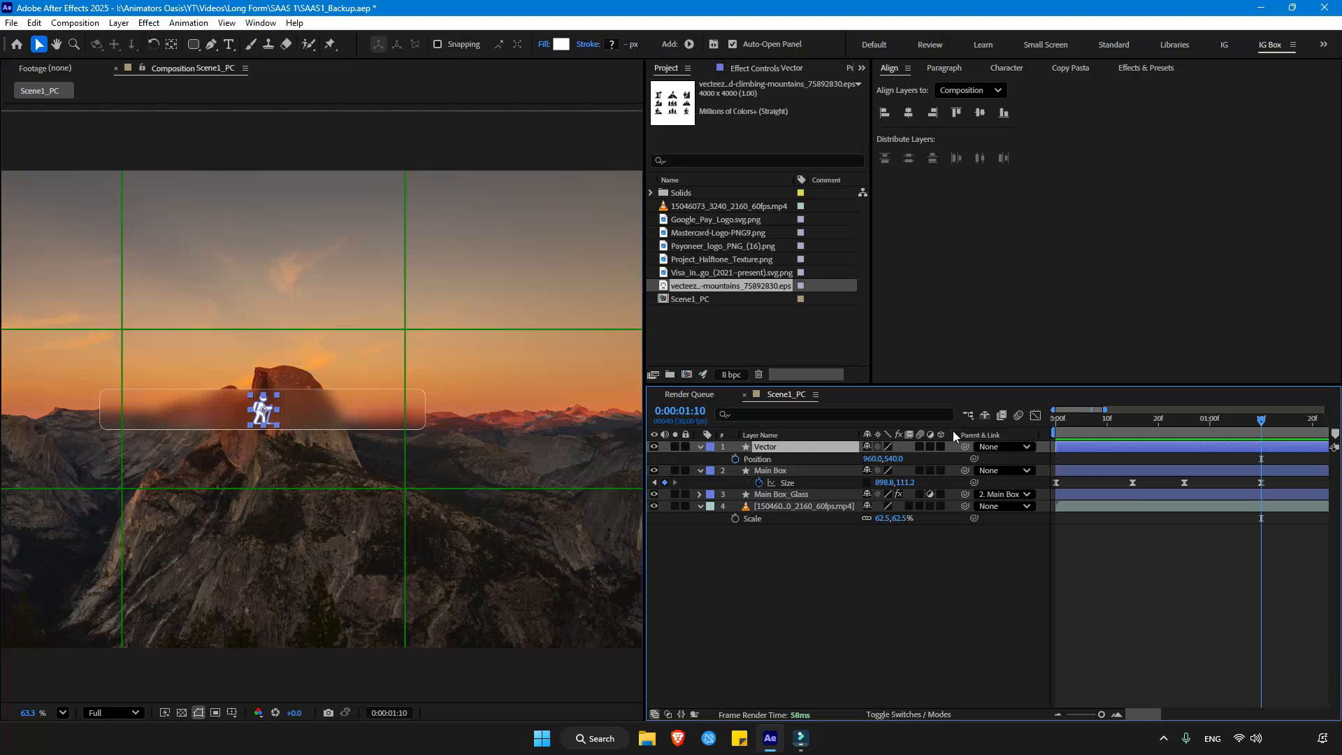
# Step: Keyframe Vector's Position at 0:00:00:25 and set its X position to 646 at 0:00:01:10
pyautogui.click(1184, 421)
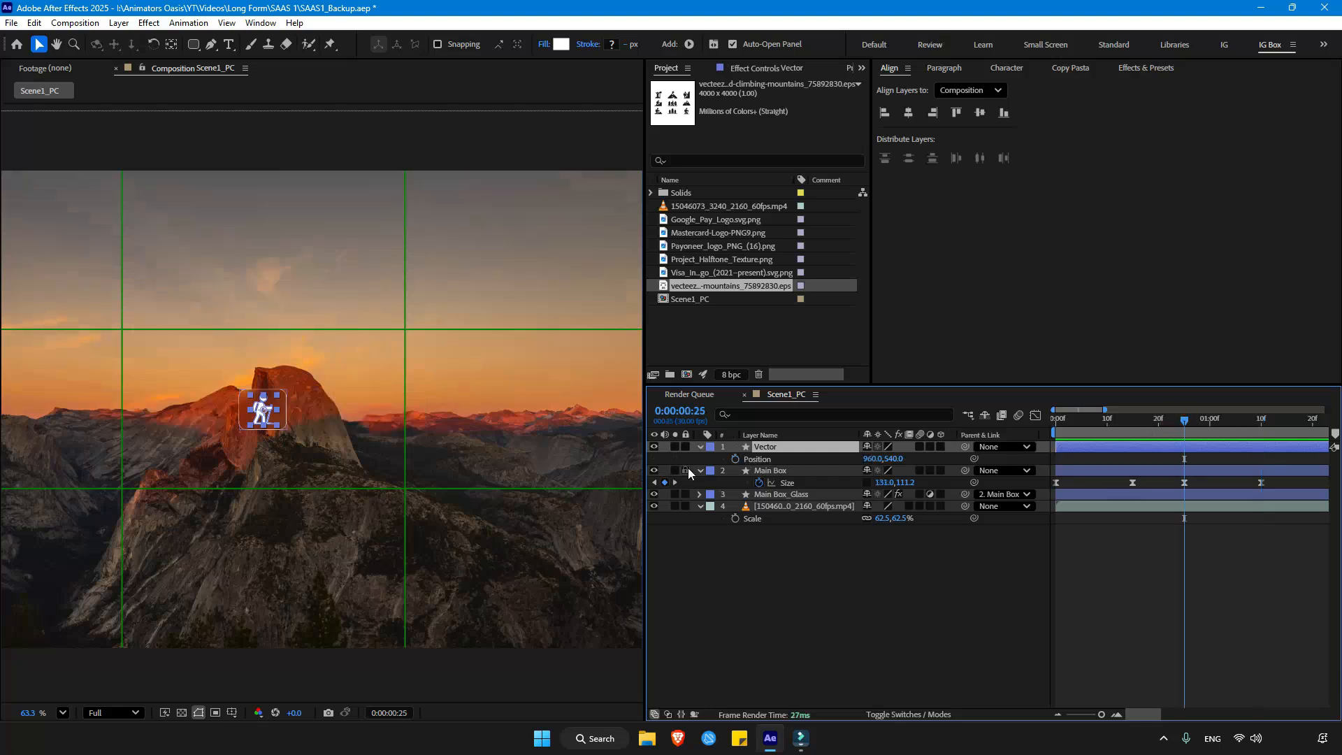
pyautogui.click(736, 459)
pyautogui.moveTo(1190, 421); pyautogui.dragTo(1261, 432)
pyautogui.moveTo(867, 458); pyautogui.dragTo(654, 457)
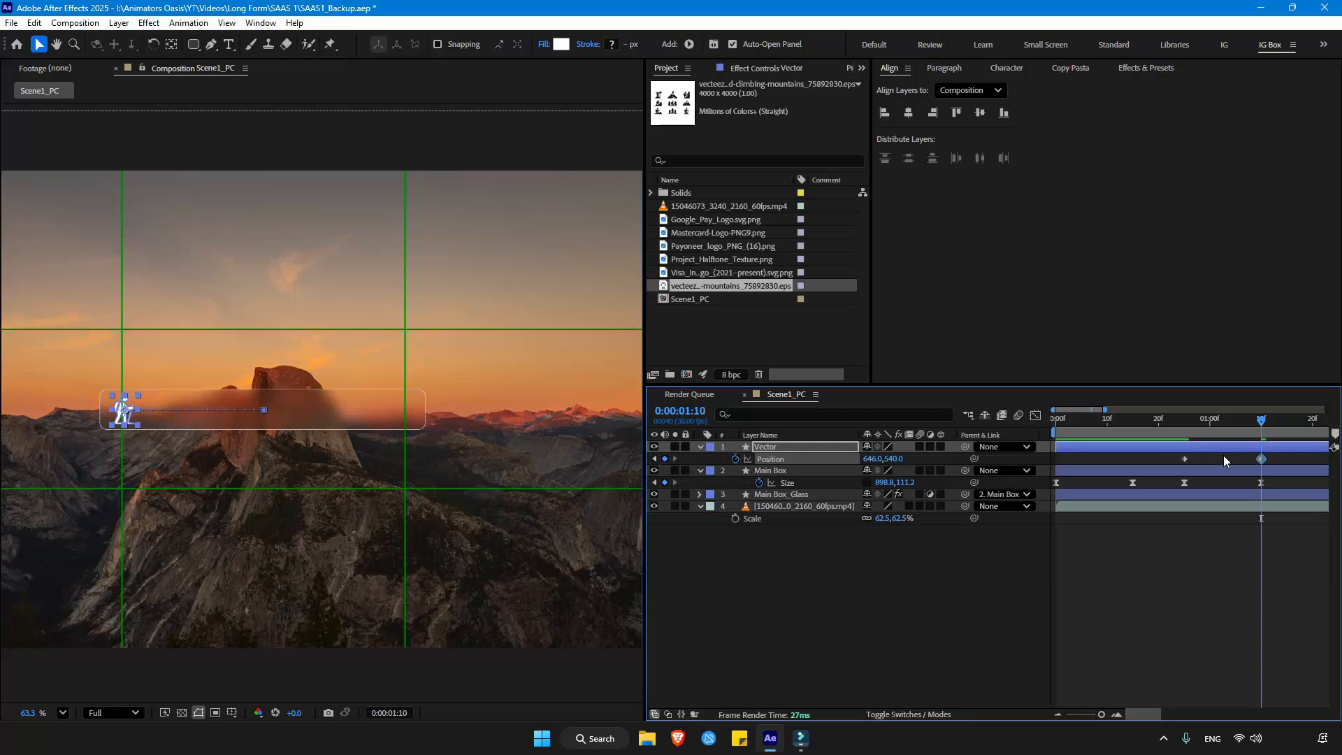
# Step: Apply Easy Ease to both of Vector's Position keyframes
pyautogui.moveTo(1273, 459); pyautogui.dragTo(1170, 473)
pyautogui.click(1037, 417)
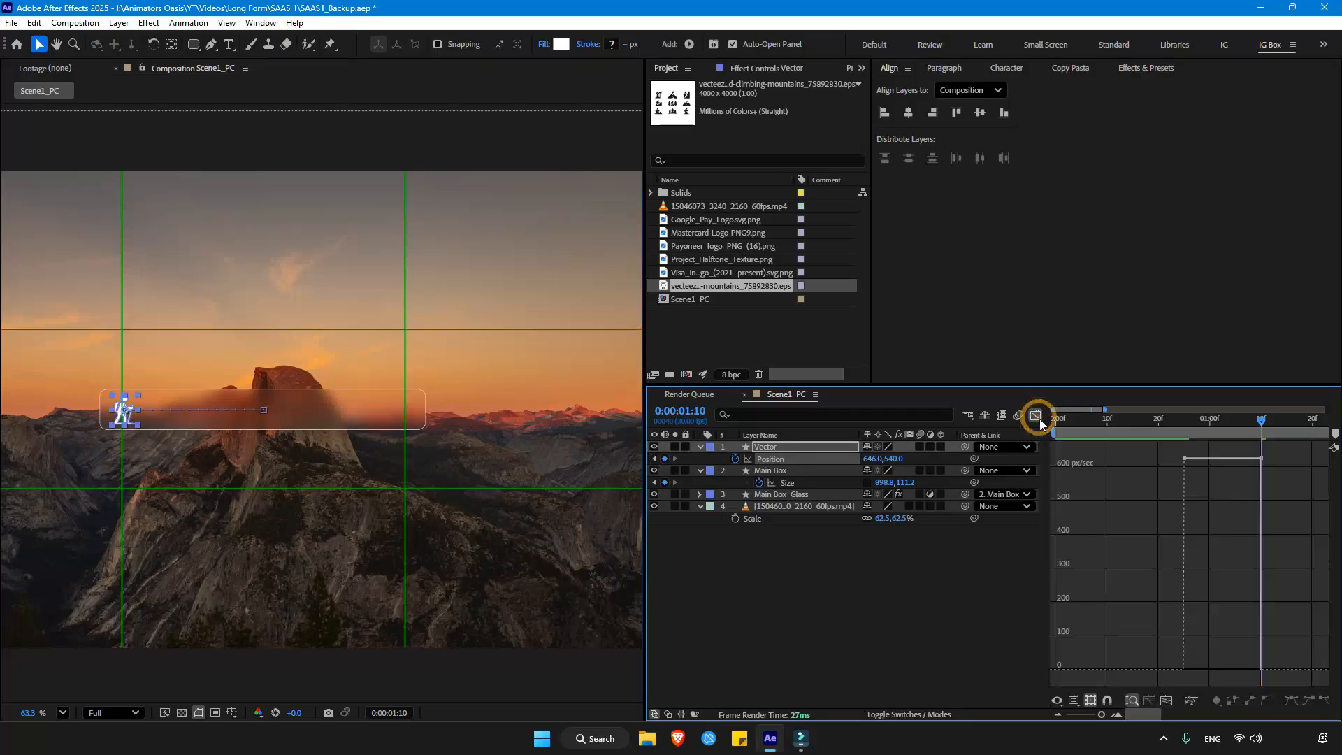
pyautogui.moveTo(1173, 454); pyautogui.dragTo(1274, 487)
pyautogui.rightClick(1261, 464)
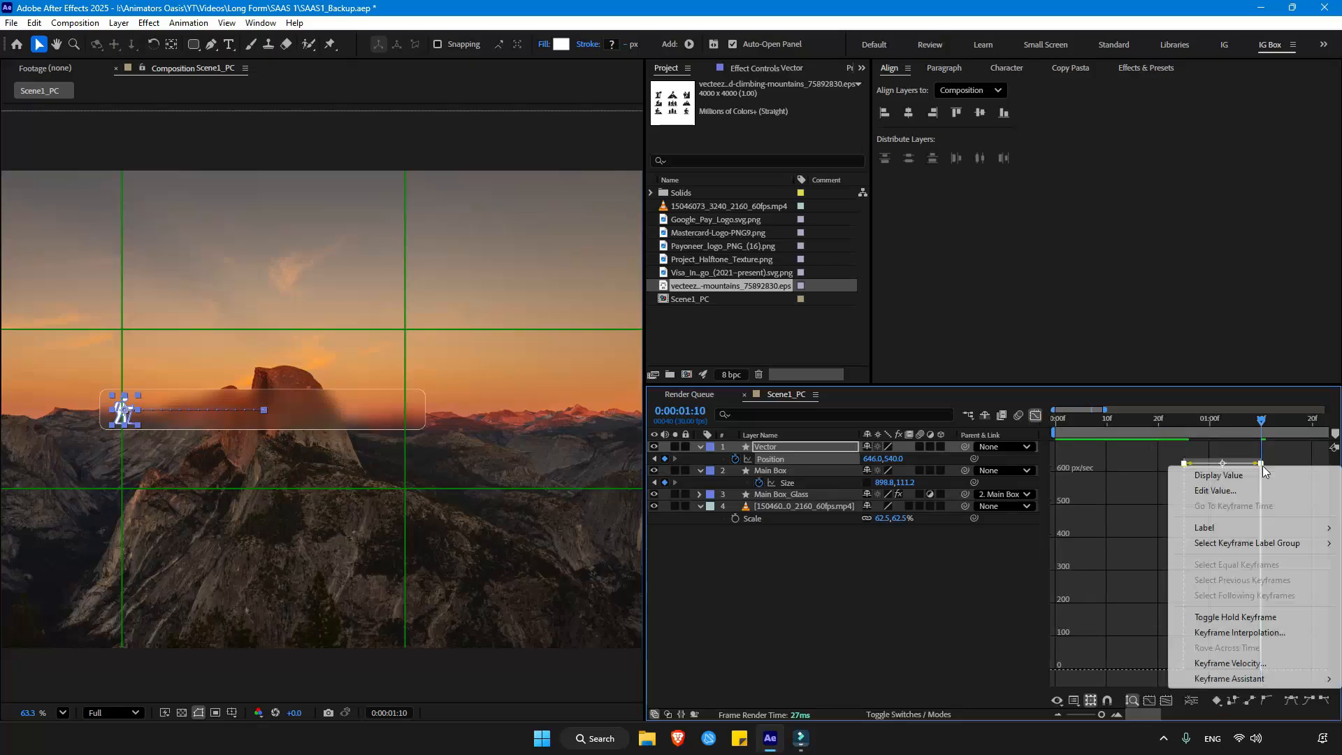
pyautogui.moveTo(1216, 678)
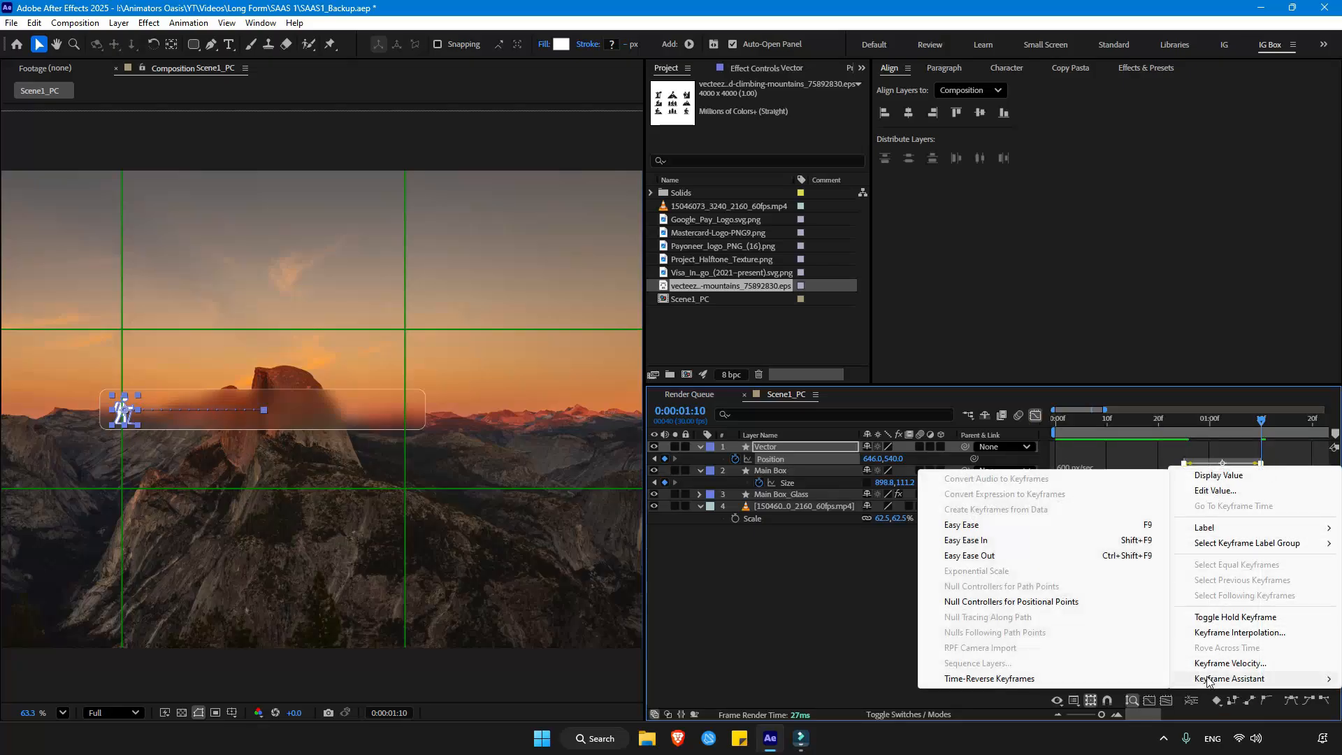
pyautogui.click(1009, 525)
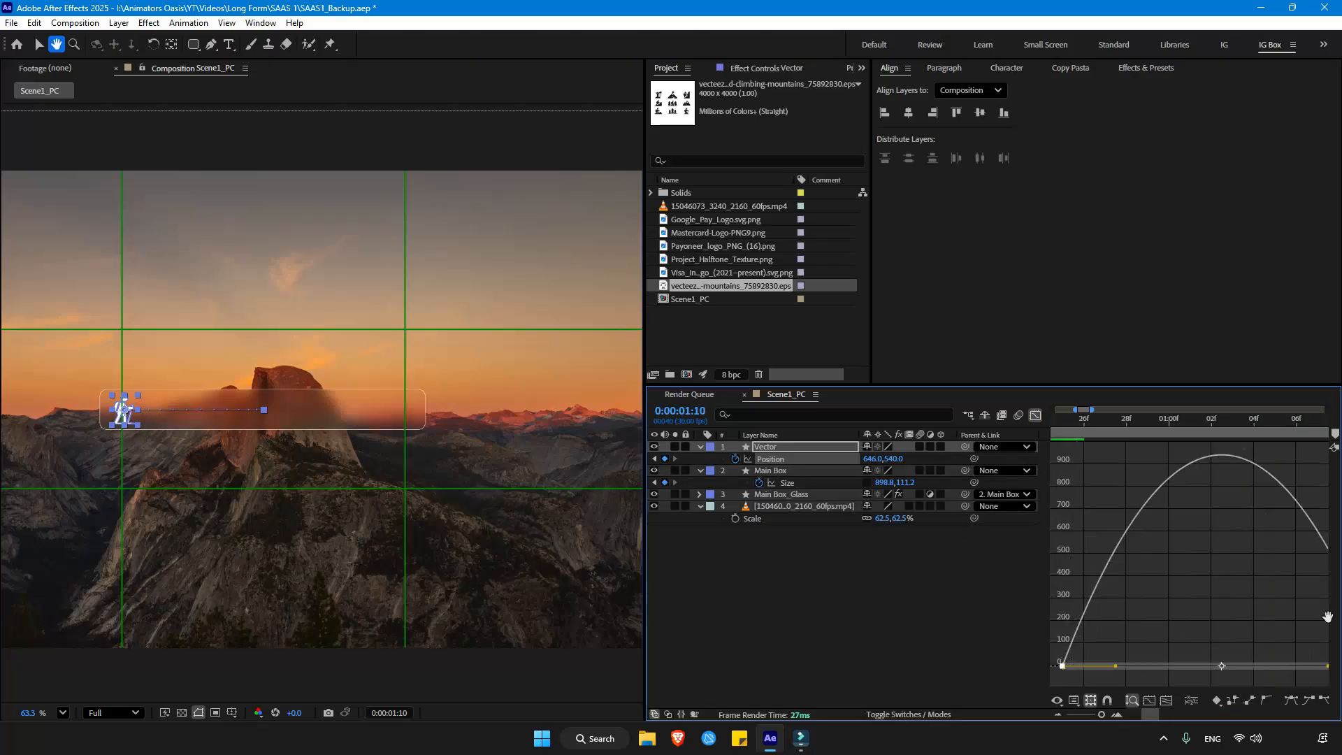
# Step: Sharpen the speed curve of Vector's Position by lengthening its ease handles toward the middle of the move
pyautogui.moveTo(1327, 618); pyautogui.dragTo(1320, 617)
pyautogui.moveTo(1111, 666); pyautogui.dragTo(1217, 675)
pyautogui.click(1035, 416)
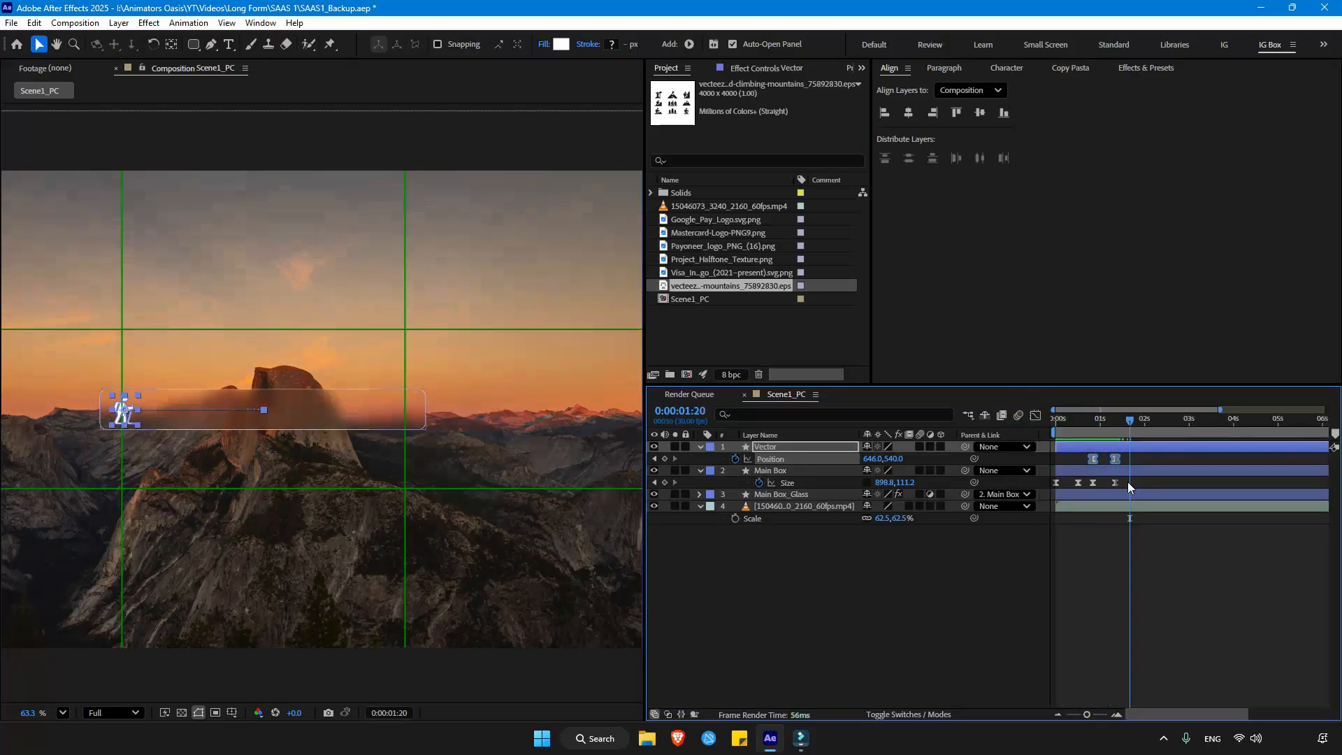
# Step: Reshape the speed curve of Main Box's Size around the 0:00:00:25 keyframe with longer ease handles
pyautogui.moveTo(1129, 488); pyautogui.dragTo(1044, 481)
pyautogui.click(1035, 417)
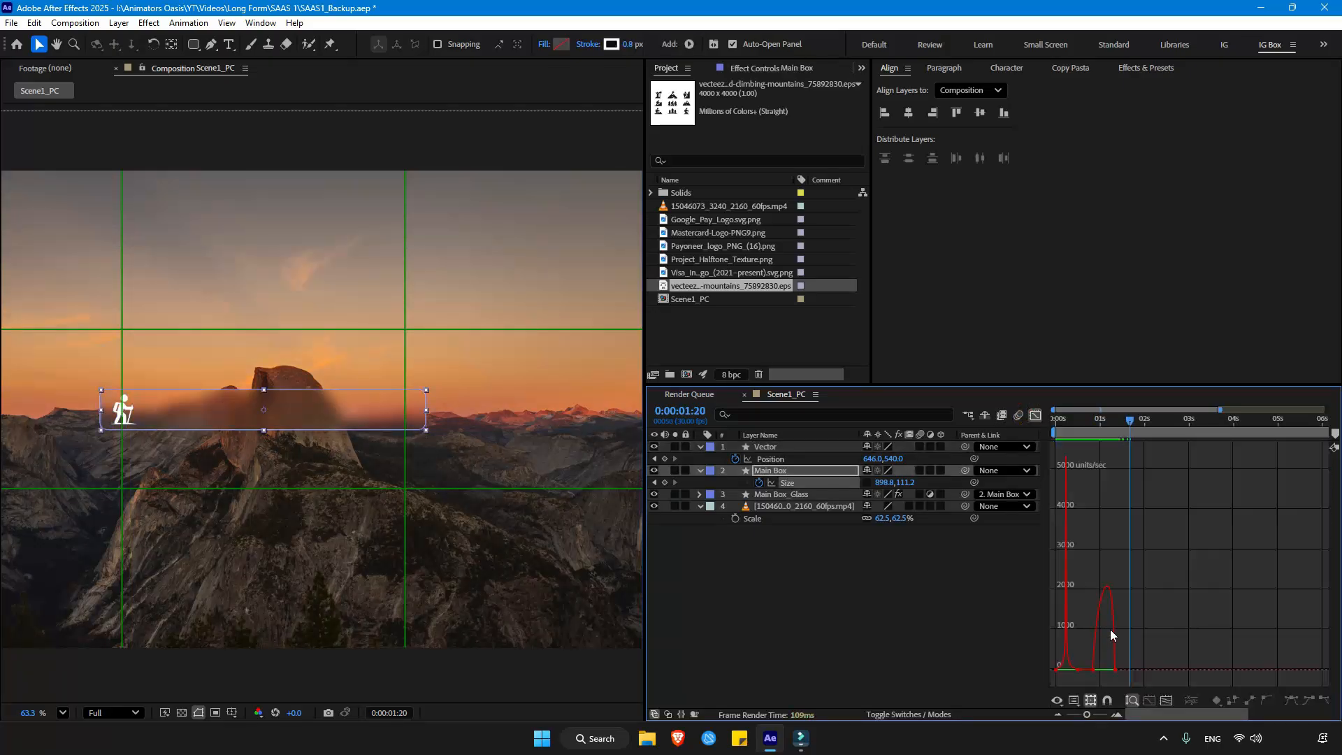
pyautogui.scroll(3, 1112, 671)
pyautogui.hotkey('ctrl', 'z')
pyautogui.doubleClick(1111, 669)
pyautogui.click(820, 463)
pyautogui.doubleClick(1234, 669)
pyautogui.click(821, 463)
pyautogui.moveTo(1224, 670); pyautogui.dragTo(1198, 669)
pyautogui.moveTo(1120, 550); pyautogui.dragTo(1307, 549)
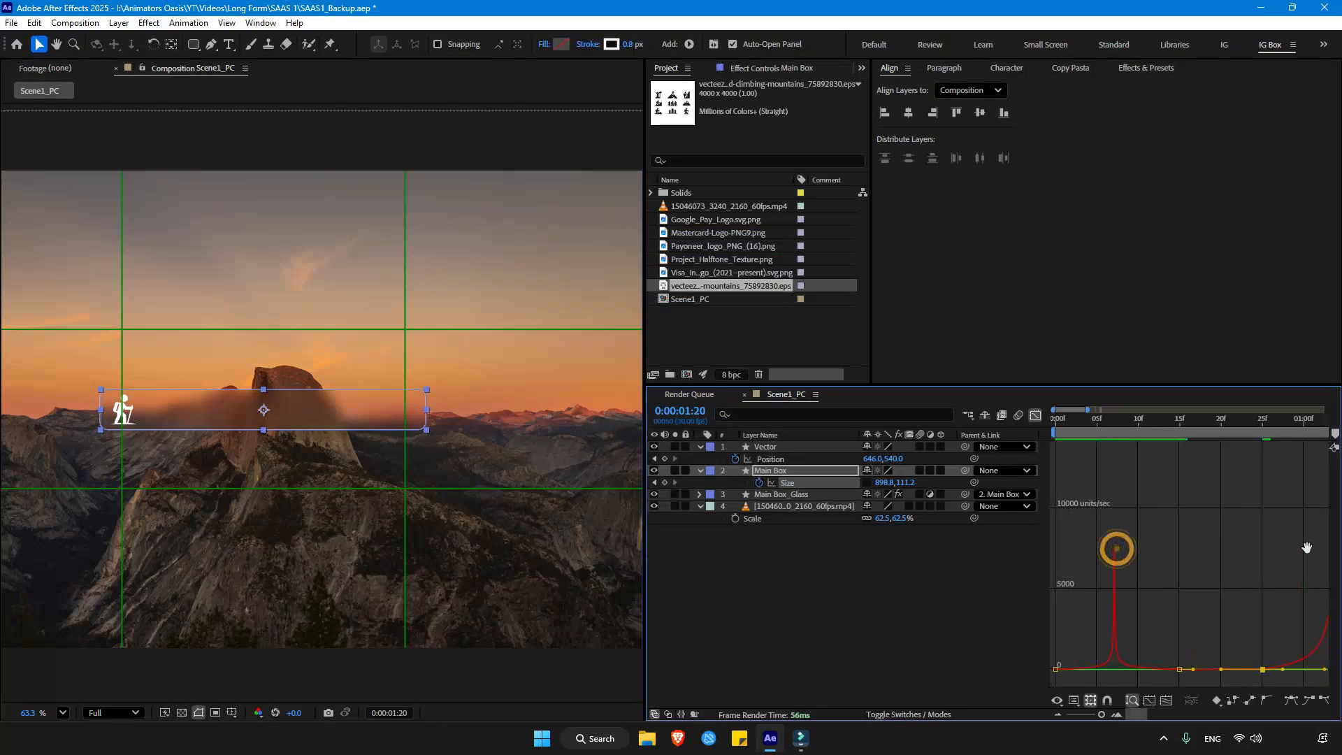
# Step: Lengthen the incoming ease of Main Box's final Size keyframe at 0:00:01:10 and leave the Graph Editor
pyautogui.moveTo(1154, 423); pyautogui.dragTo(1290, 445)
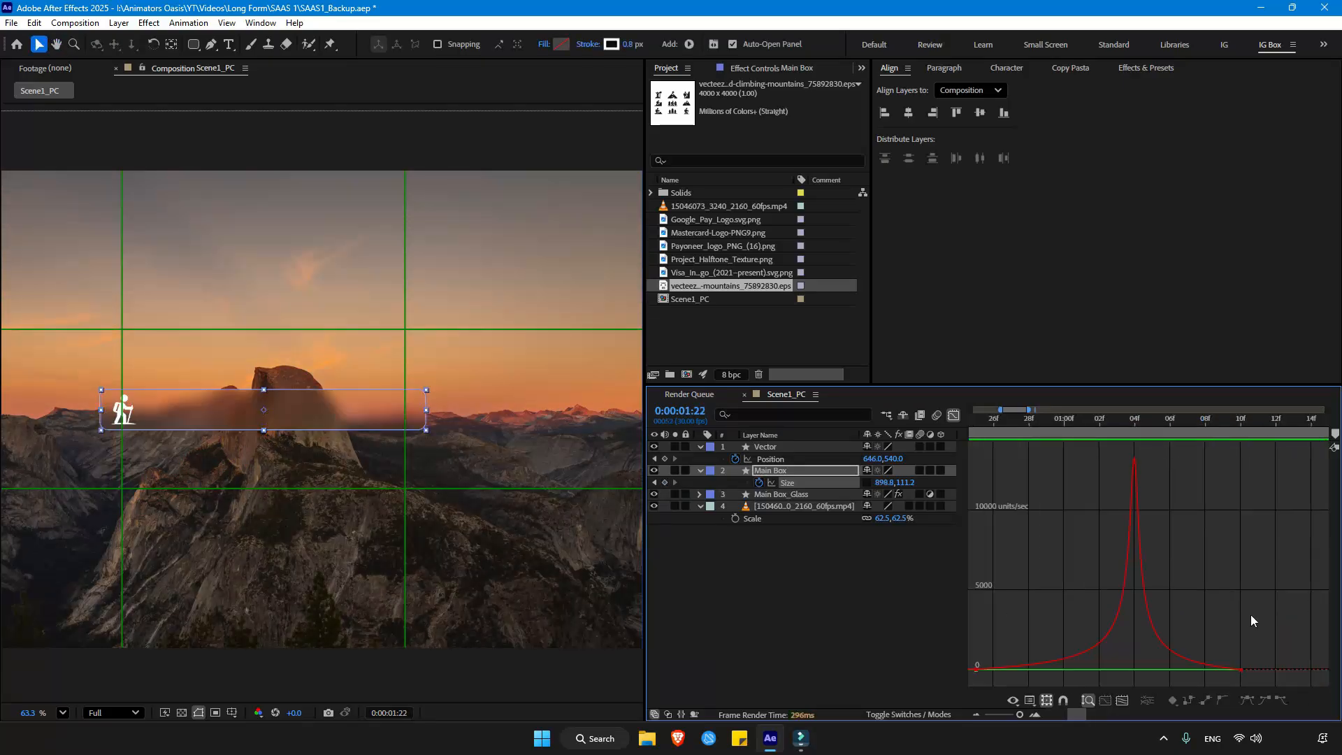
pyautogui.moveTo(1268, 625); pyautogui.dragTo(1221, 688)
pyautogui.moveTo(1143, 669); pyautogui.dragTo(1105, 670)
pyautogui.click(955, 411)
# Step: Add the CC Glass effect to the Main Box_Glass layer and reveal its Surface settings
pyautogui.click(799, 495)
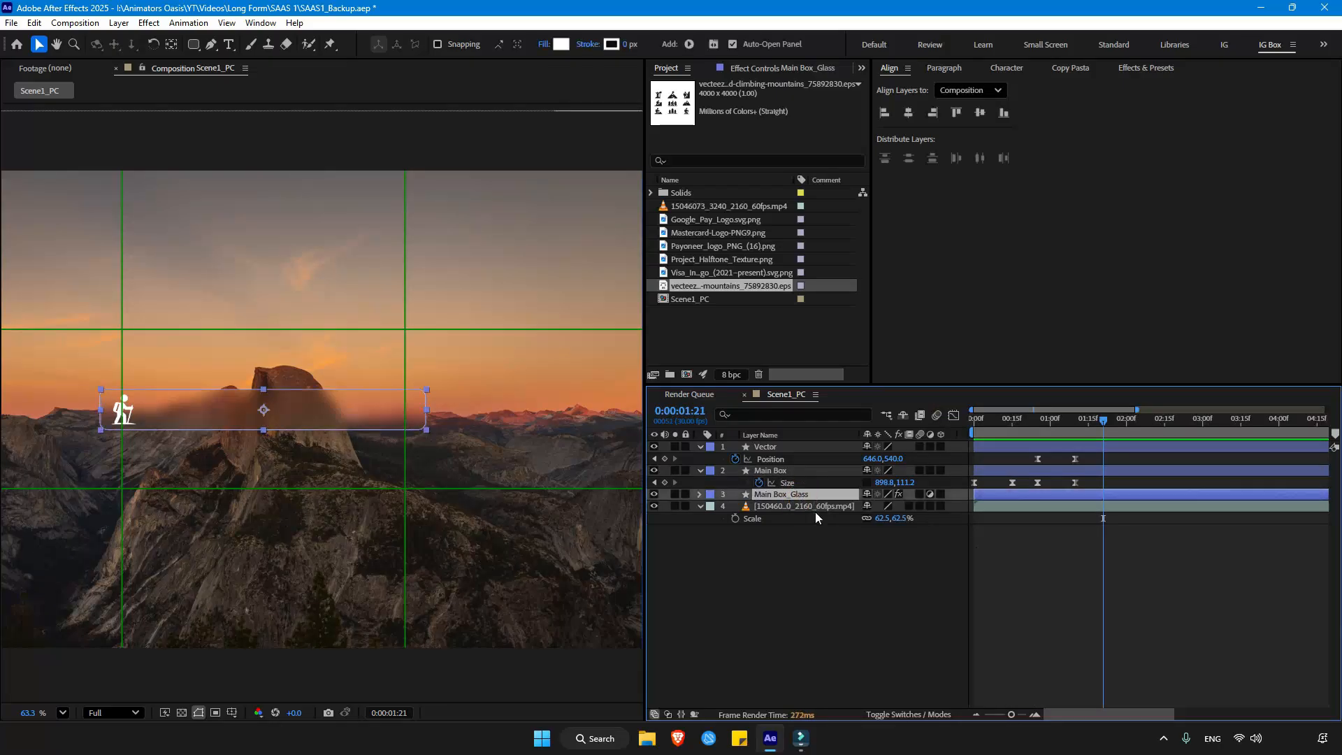
pyautogui.click(751, 67)
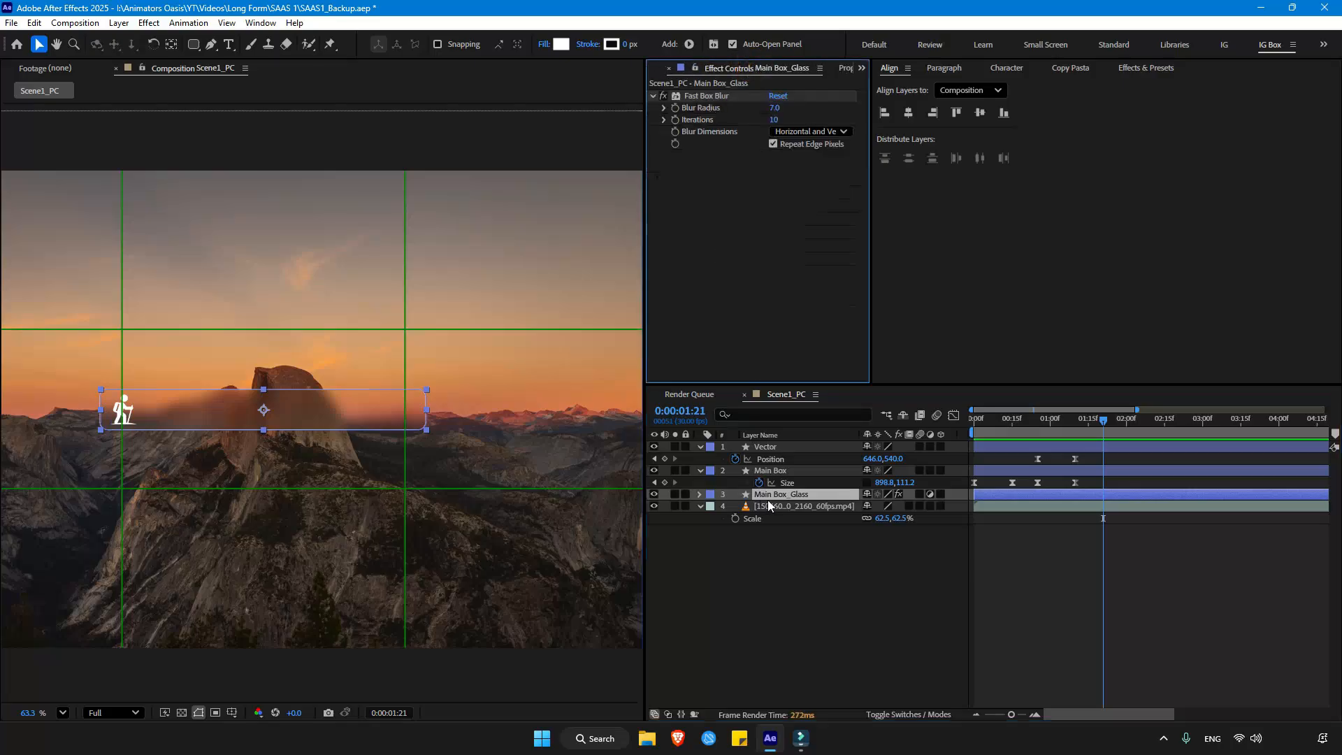
pyautogui.hotkey('ctrl', 'space')
pyautogui.write('cc g')
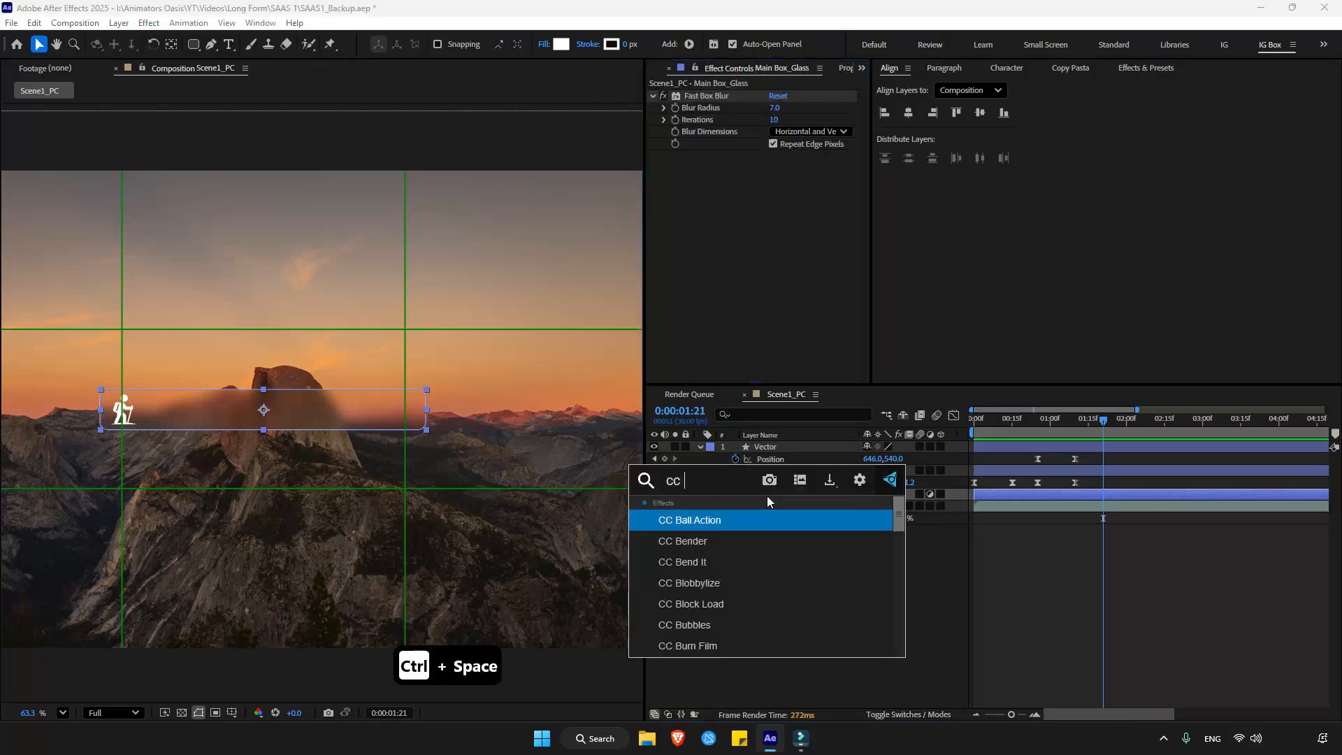
pyautogui.press('Return')
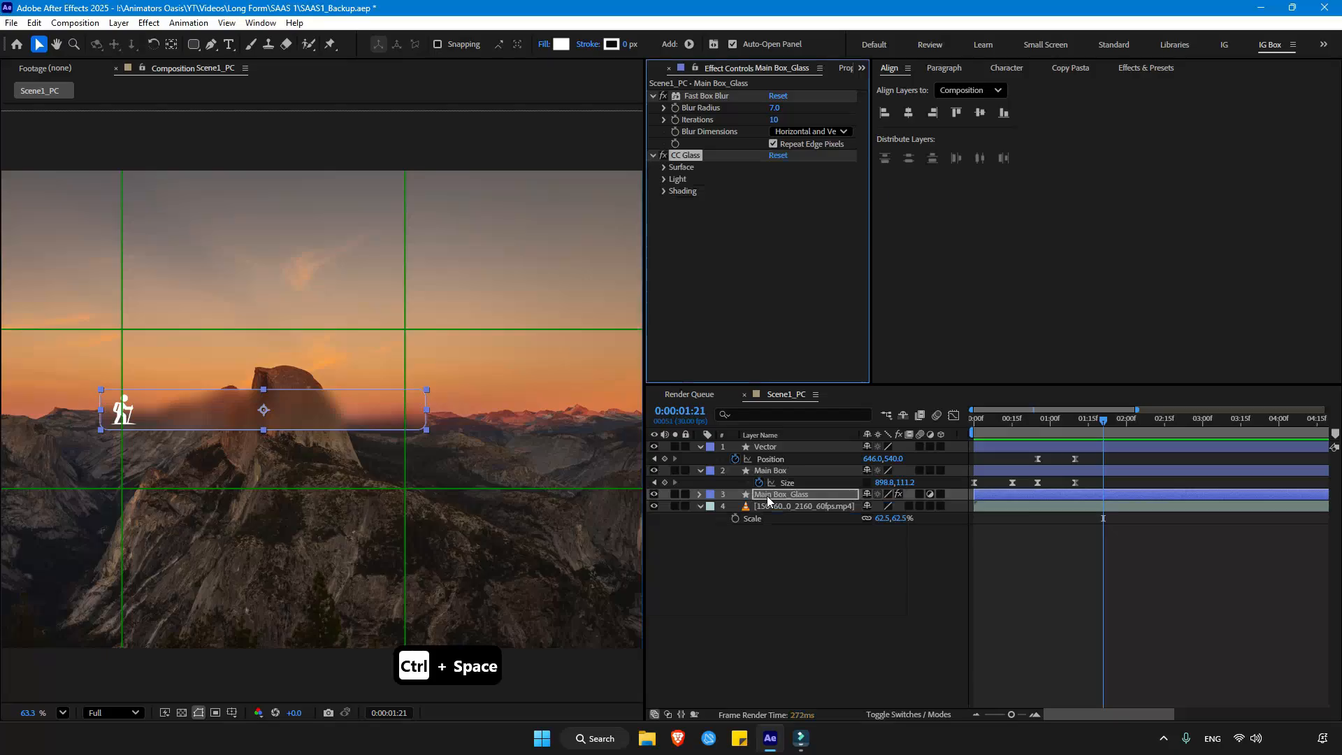
pyautogui.click(664, 167)
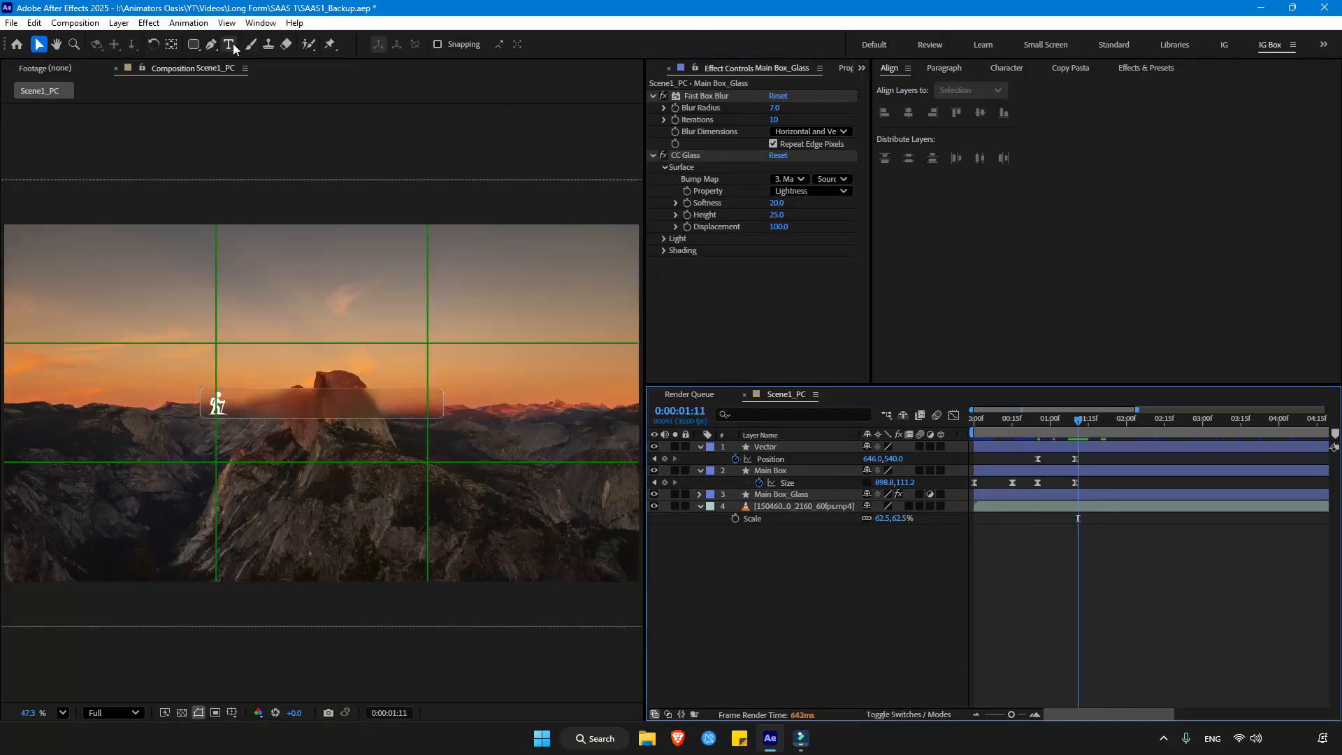
# Step: Add a 50 px text layer reading "Peak Rewards" over the frosted bar
pyautogui.click(233, 44)
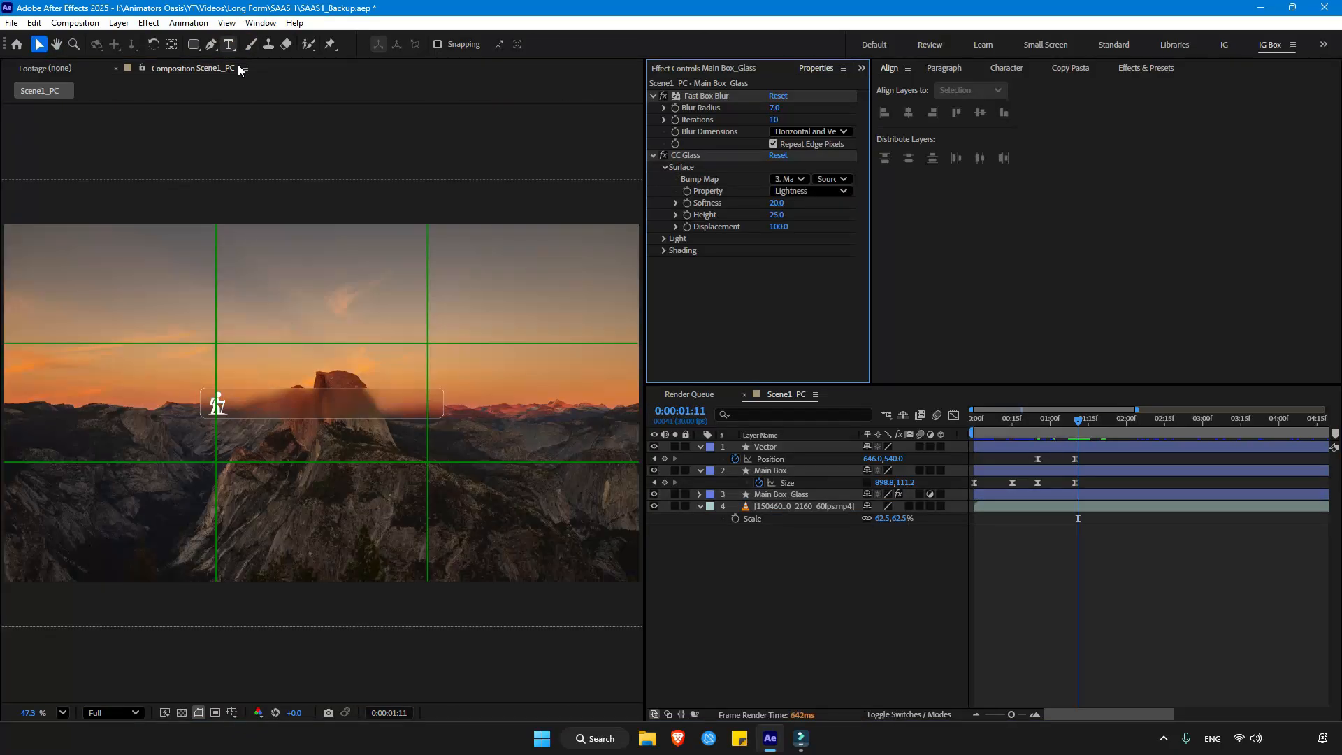
pyautogui.click(344, 415)
pyautogui.click(700, 235)
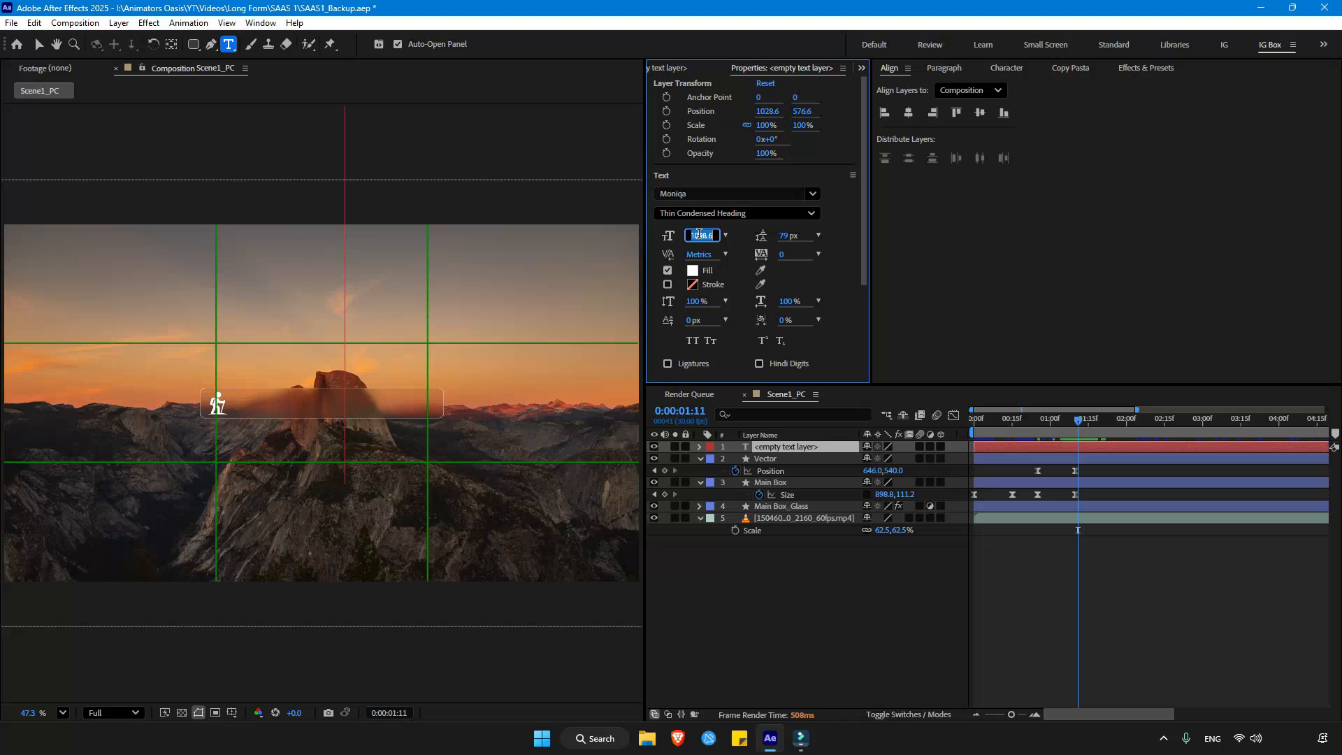
pyautogui.write('50')
pyautogui.press('Return')
pyautogui.write('Peak Rewards')
# Step: Set the whole "Peak Rewards" text in the Nohemi Black font
pyautogui.hotkey('ctrl', 'a')
pyautogui.click(719, 195)
pyautogui.write('nohe')
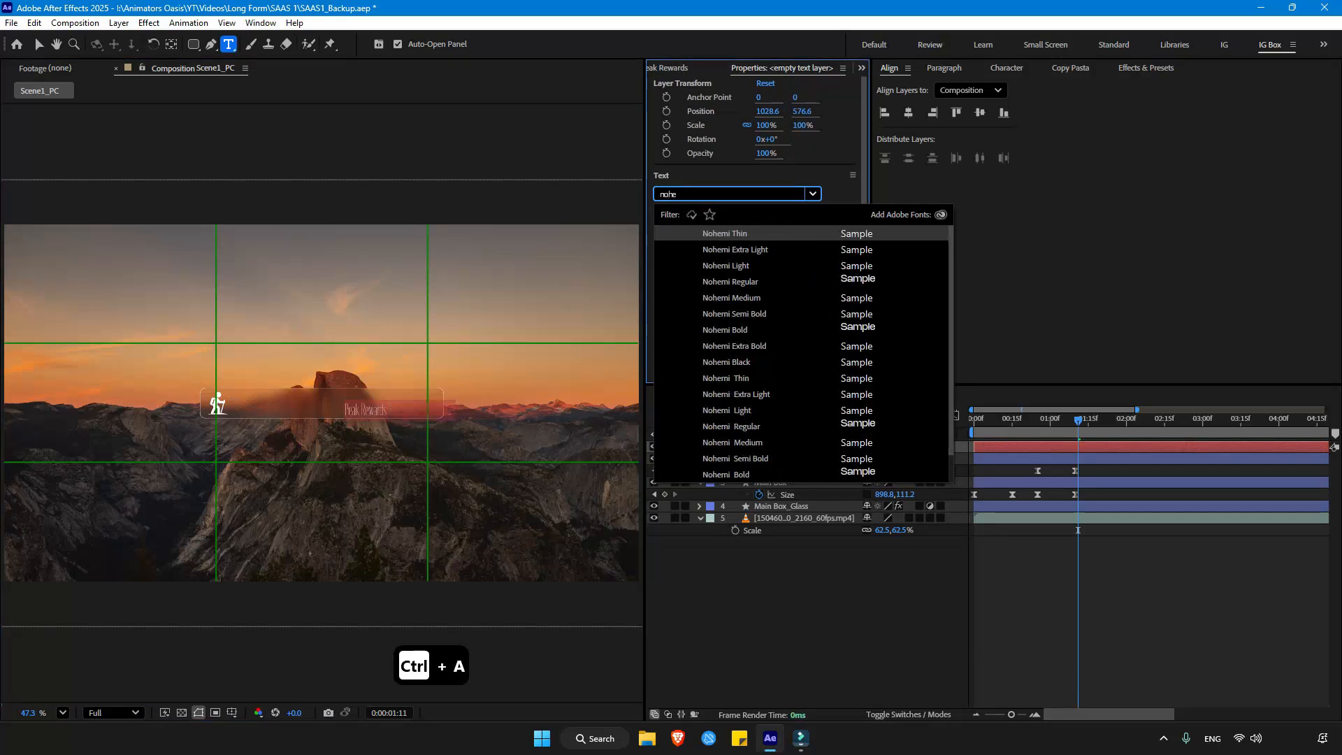
pyautogui.scroll(-2, 746, 473)
pyautogui.click(746, 476)
# Step: Center the anchor point of the Peak Rewards text and align the layer to the middle of the composition both ways
pyautogui.press('v')
pyautogui.hotkey('ctrl', 'alt', 'Home')
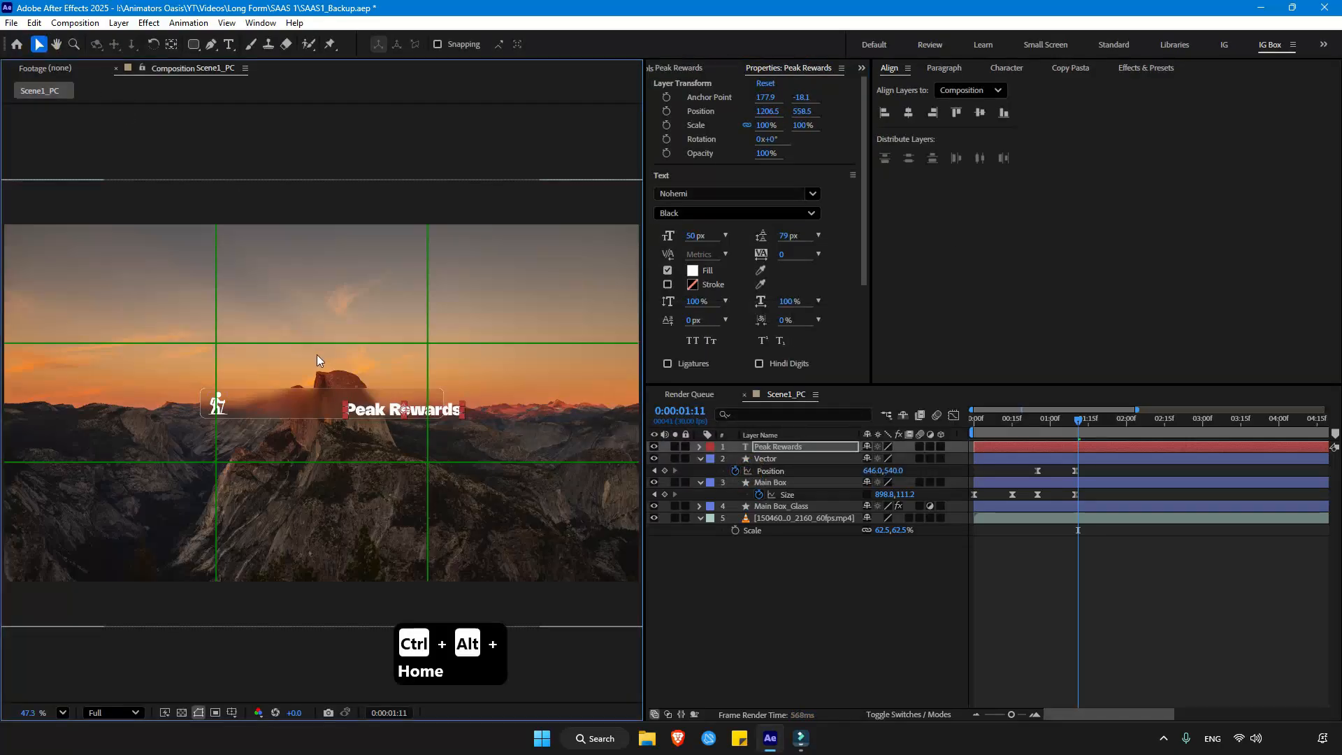
pyautogui.scroll(3, 418, 413)
pyautogui.moveTo(417, 413); pyautogui.dragTo(321, 400)
pyautogui.click(909, 114)
pyautogui.click(978, 114)
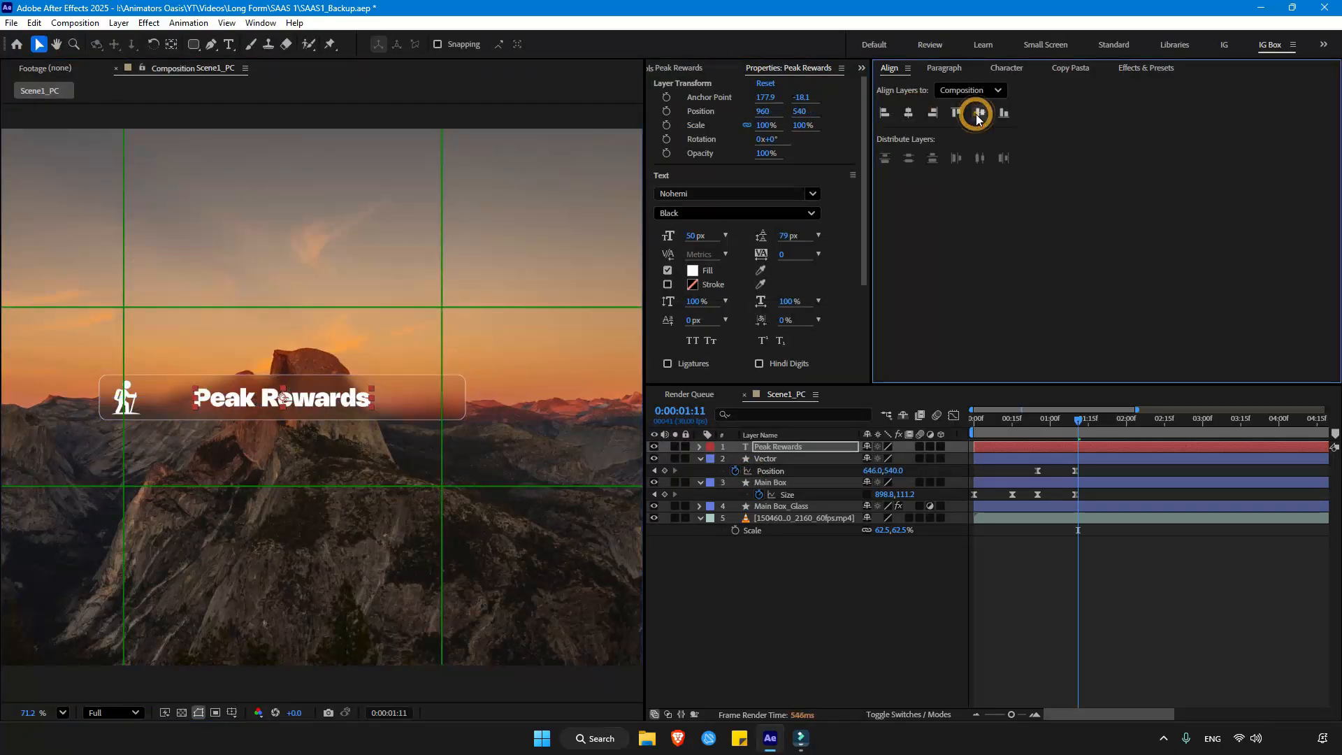
# Step: Scale the Peak Rewards text to 122.2% and keyframe its Position at 0:00:00:25 and 0:00:01:10
pyautogui.press('s')
pyautogui.moveTo(910, 460); pyautogui.dragTo(1040, 467)
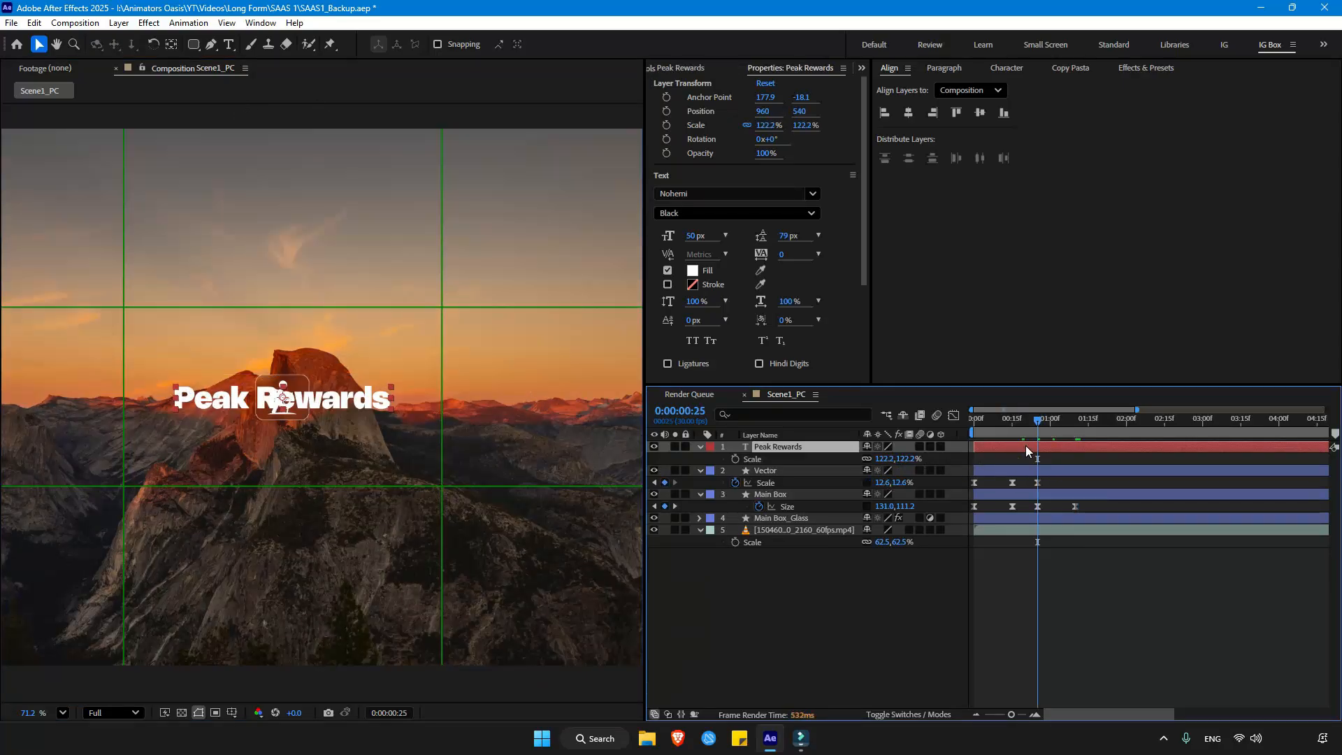
pyautogui.hotkey('alt', 'shift', 'p')
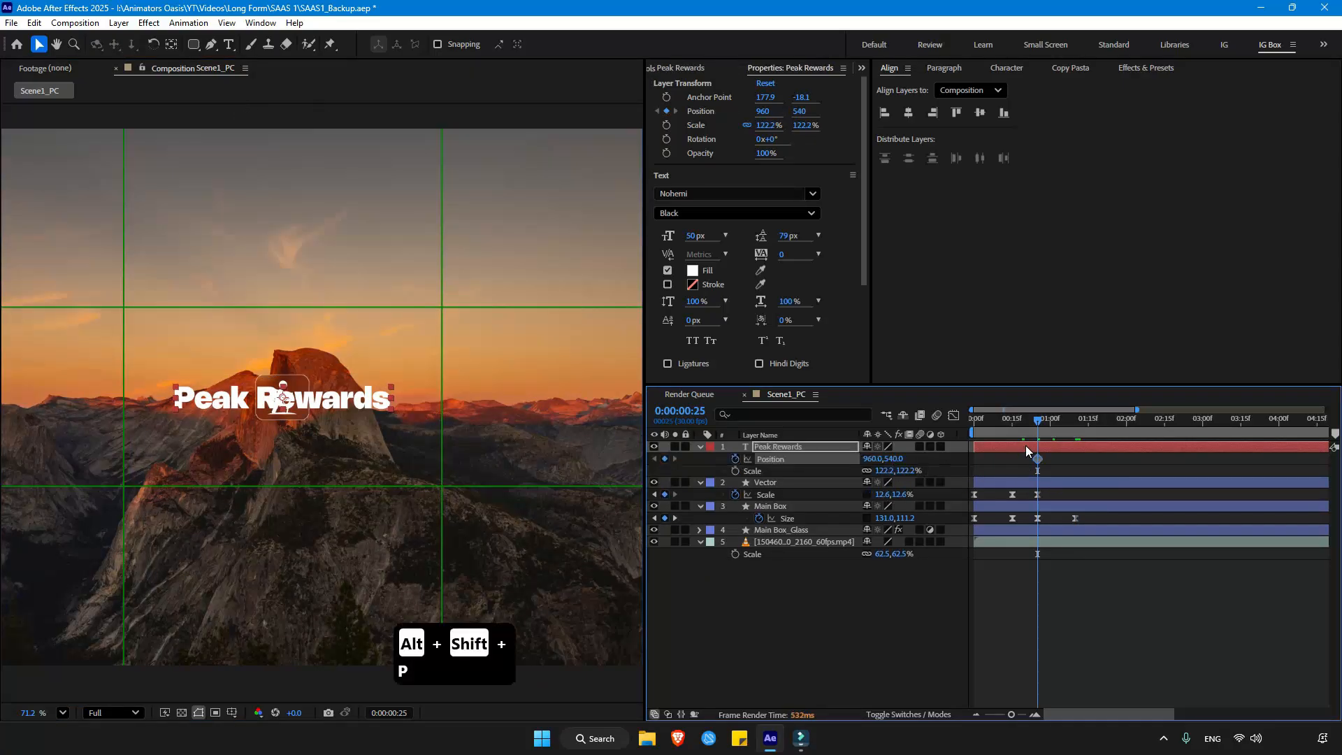
pyautogui.moveTo(1040, 424); pyautogui.dragTo(1072, 426)
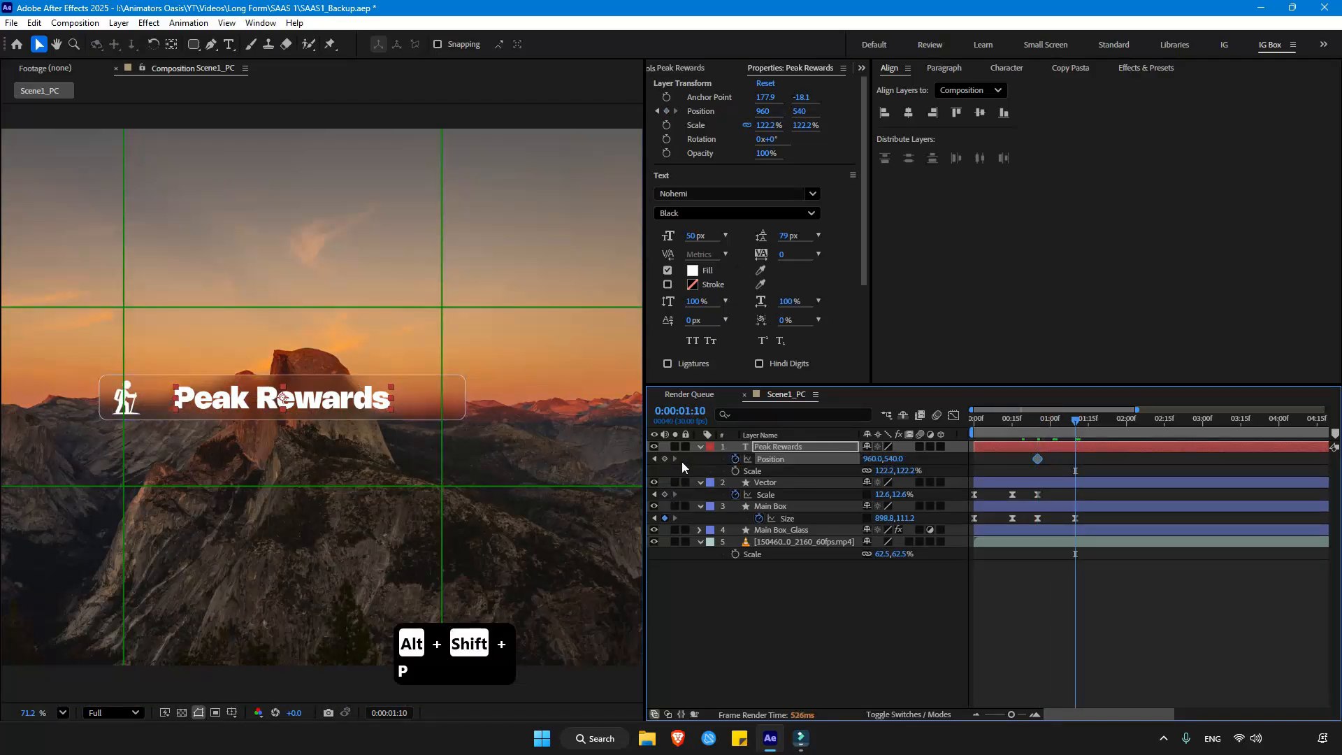
pyautogui.click(665, 460)
# Step: At 0:00:00:25, shift Peak Rewards' Position keyframe to X 1414 so the text starts to the right of the box
pyautogui.click(1038, 421)
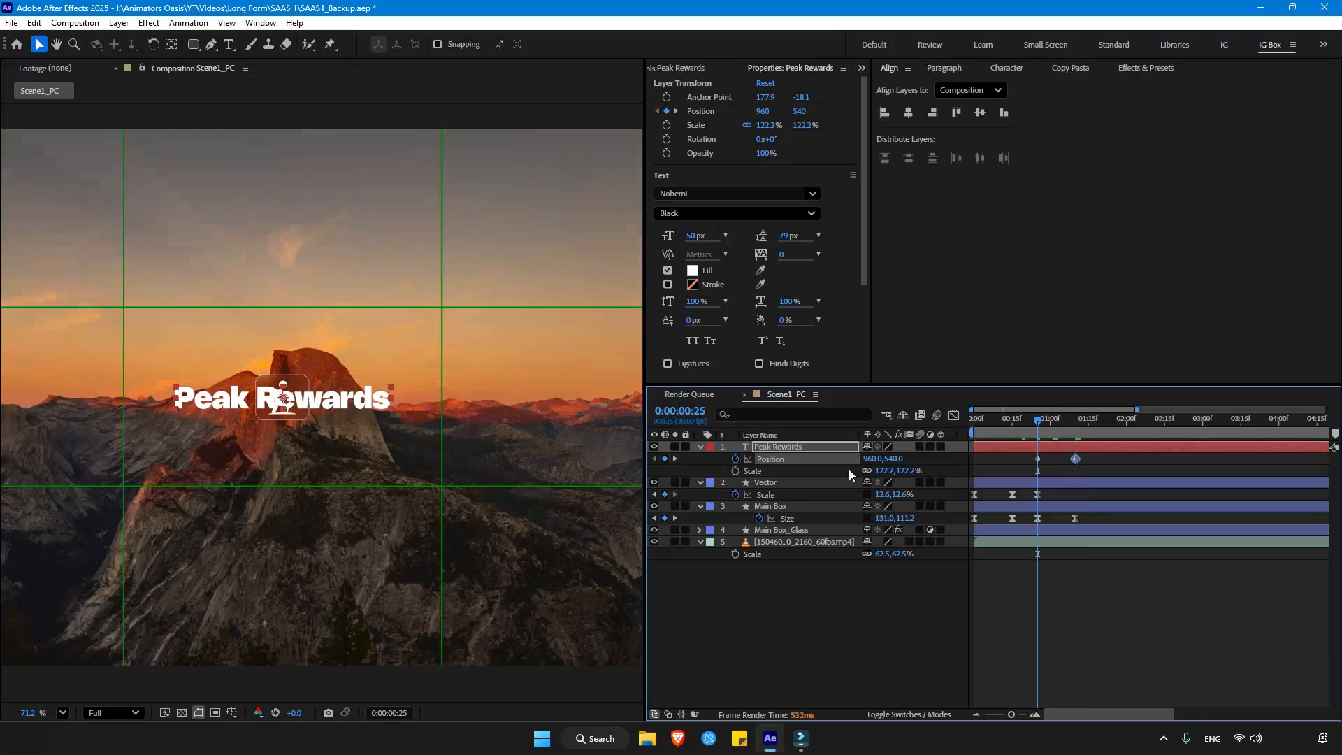
pyautogui.moveTo(867, 459); pyautogui.dragTo(1190, 460)
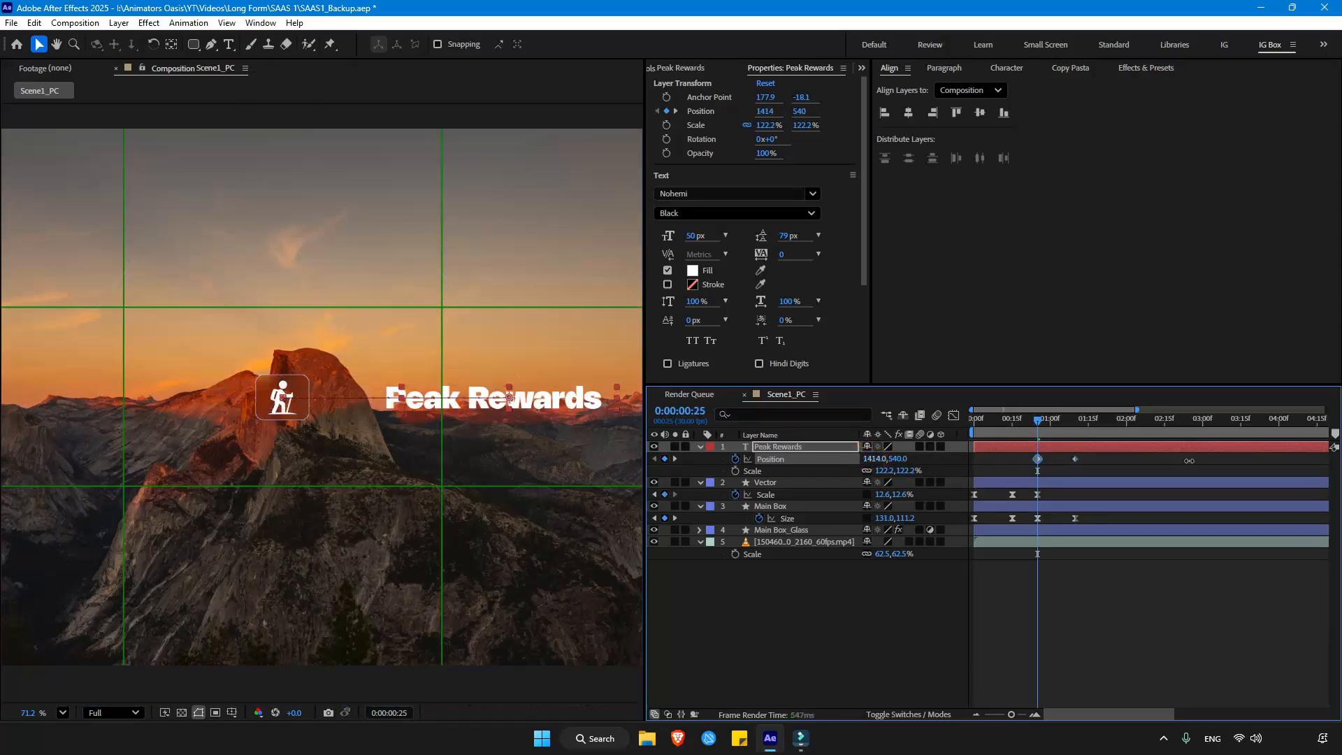
pyautogui.click(1082, 464)
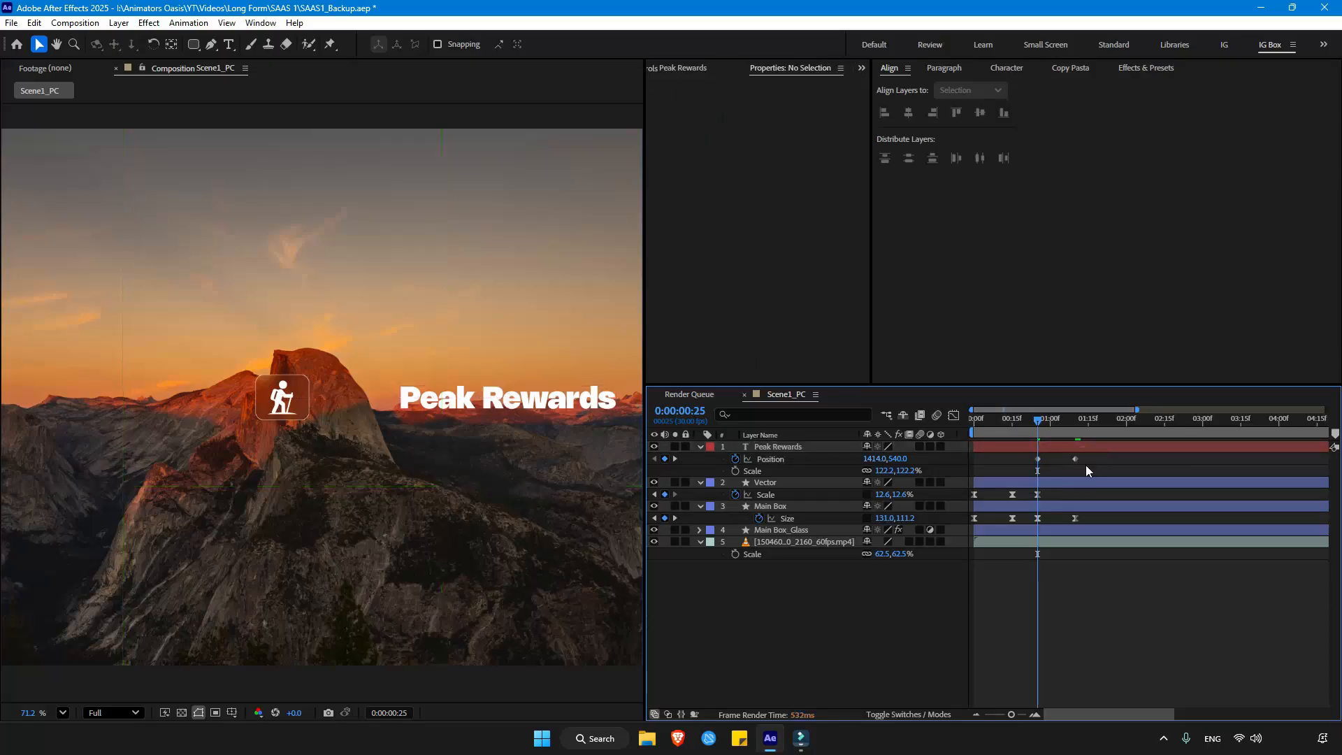
# Step: Change the label color of the Main Box_Glass layer to Fuchsia
pyautogui.press('k')
pyautogui.click(788, 506)
pyautogui.click(711, 530)
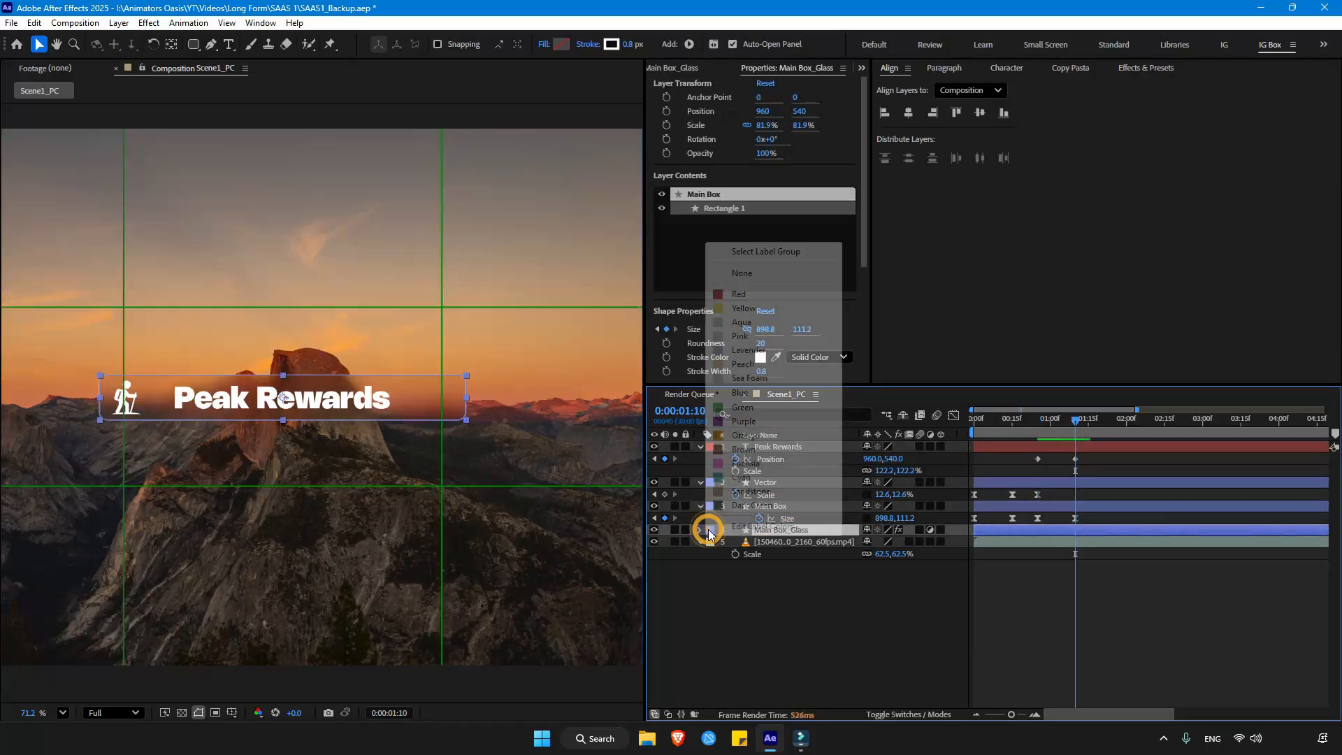
pyautogui.click(745, 463)
# Step: At 0:00:02:00, keyframe Main Box's Size with a height of 583.2 to expand the bar into a tall card
pyautogui.click(764, 508)
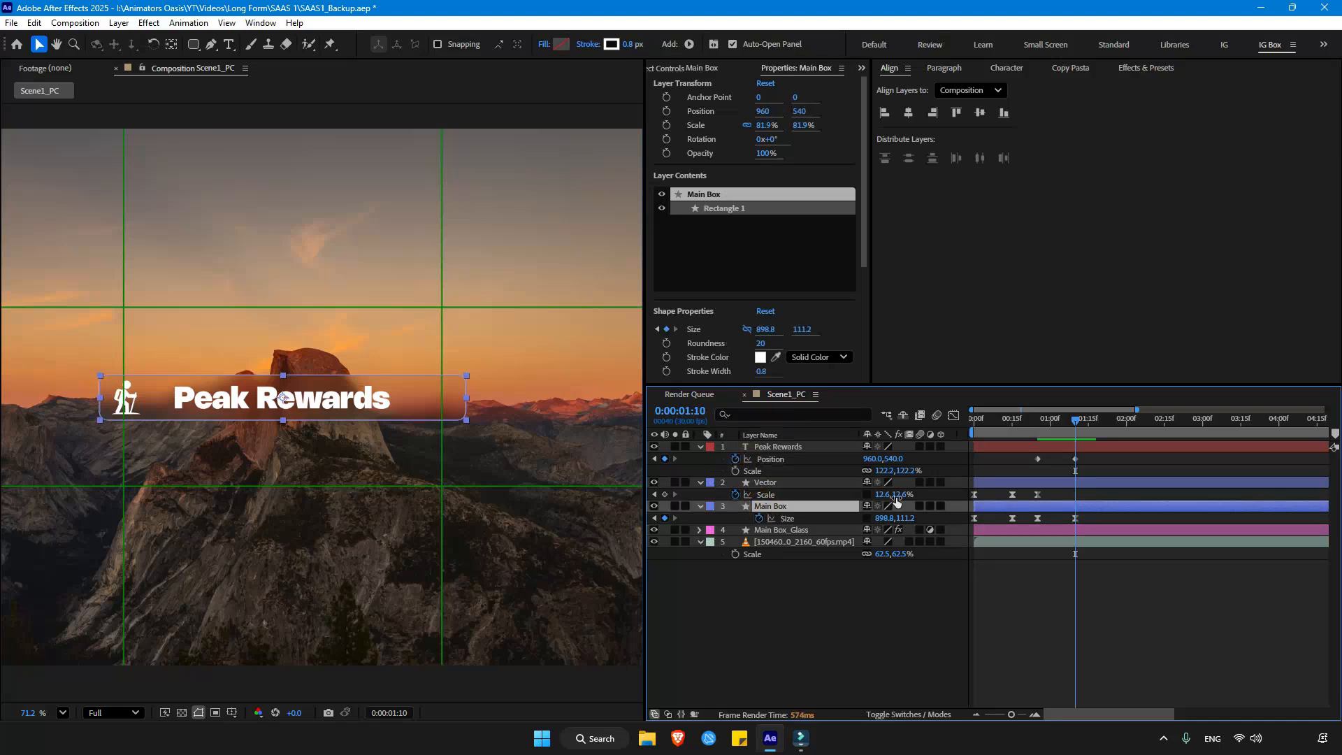
pyautogui.hotkey('shift', 'pagedown')
pyautogui.hotkey('shift', 'pagedown')
pyautogui.hotkey('ctrl', 'z')
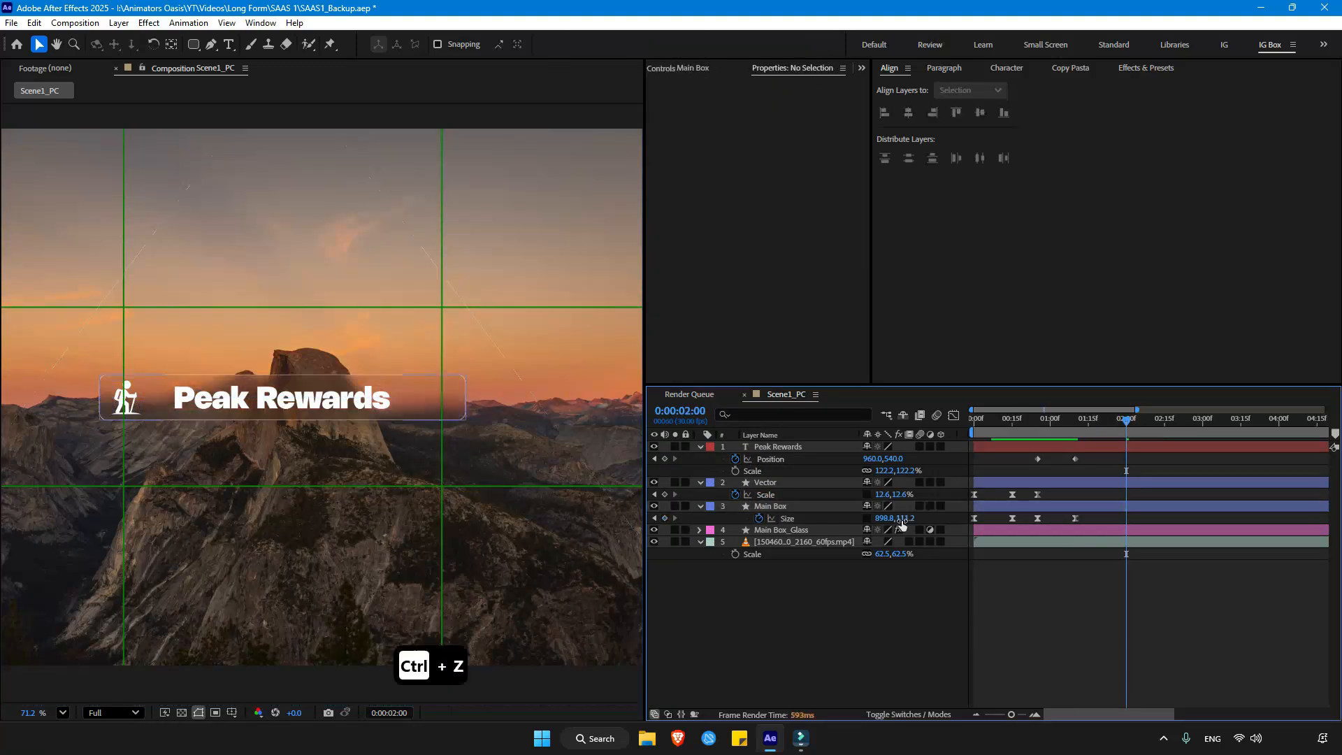
pyautogui.moveTo(905, 518); pyautogui.dragTo(844, 529)
pyautogui.hotkey('alt', '/')
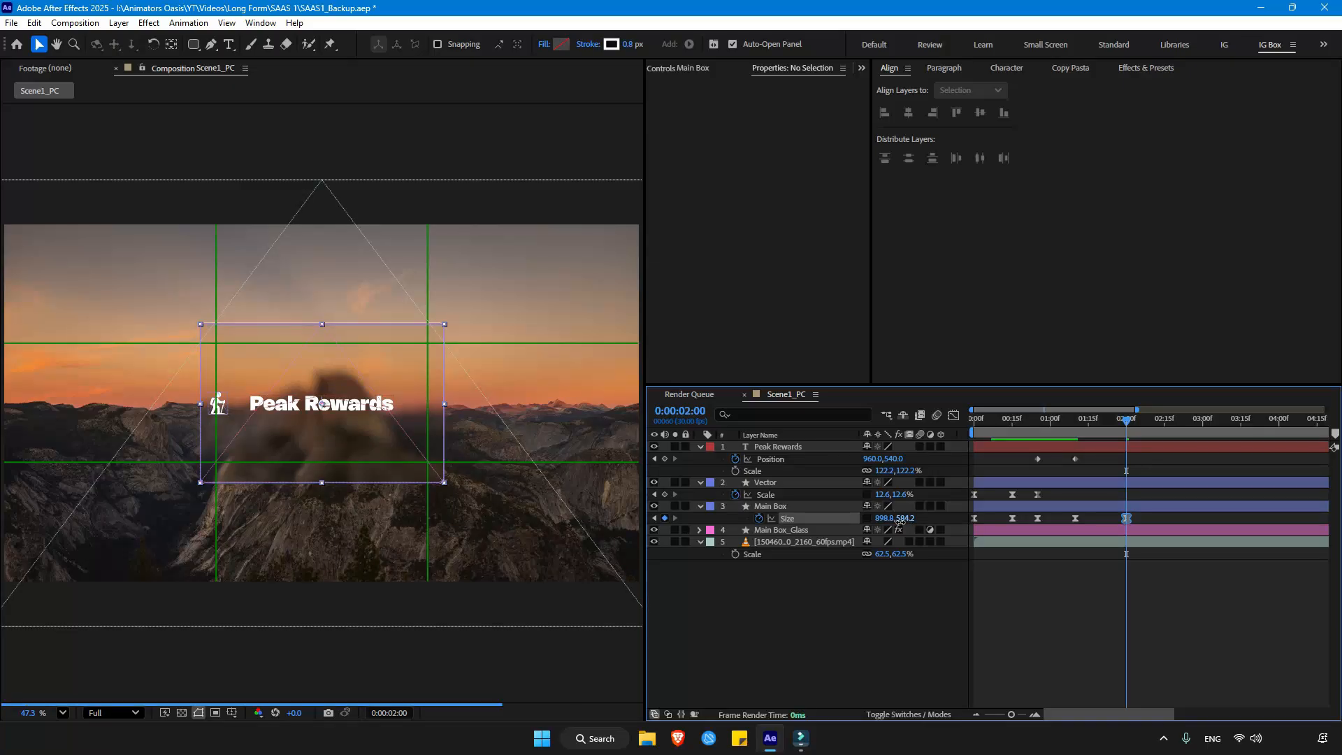
pyautogui.click(898, 522)
# Step: Adjust the speed curve of Main Box's Size between the 0:00:01:10 and 0:00:02:00 keyframes in the Graph Editor
pyautogui.moveTo(1142, 519); pyautogui.dragTo(1072, 530)
pyautogui.hotkey('shift', 'F3')
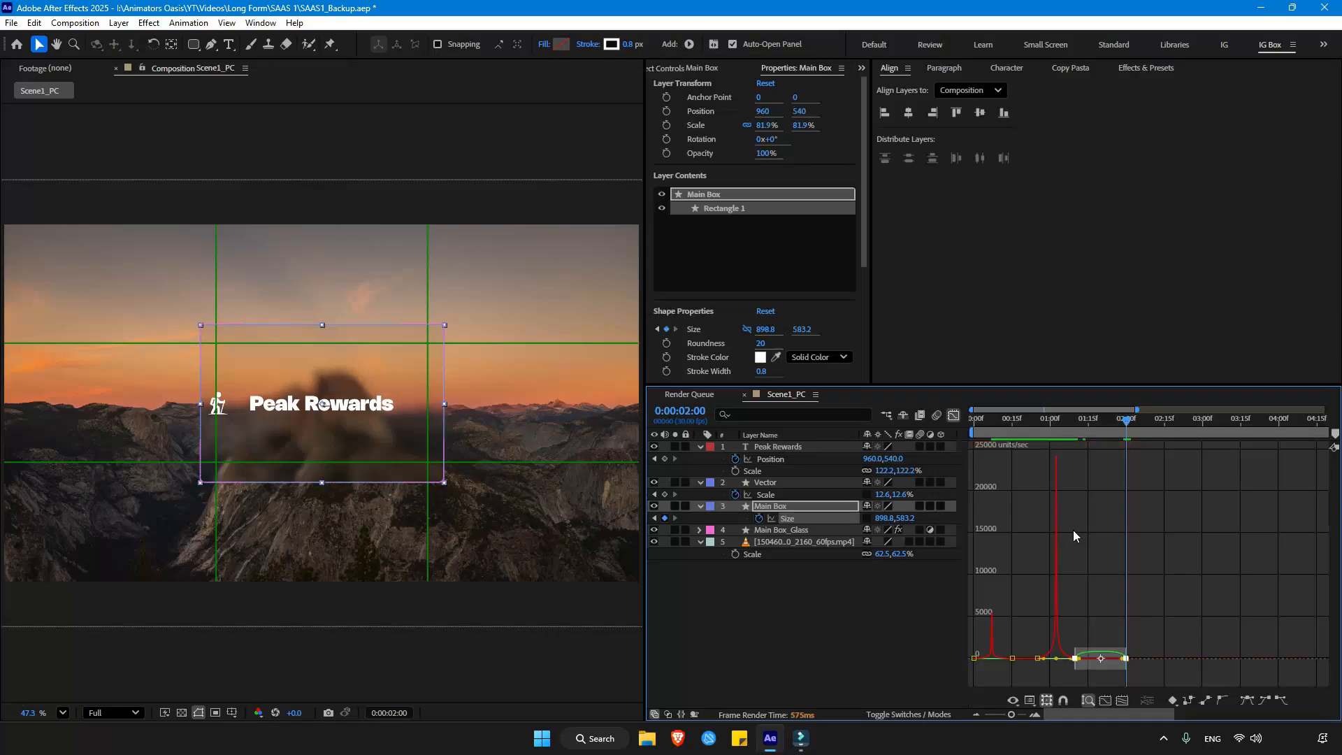
pyautogui.click(1105, 571)
pyautogui.moveTo(1012, 715); pyautogui.dragTo(1022, 715)
pyautogui.moveTo(1123, 668); pyautogui.dragTo(1092, 659)
pyautogui.click(1005, 669)
pyautogui.hotkey('ctrl', 'z')
pyautogui.click(949, 414)
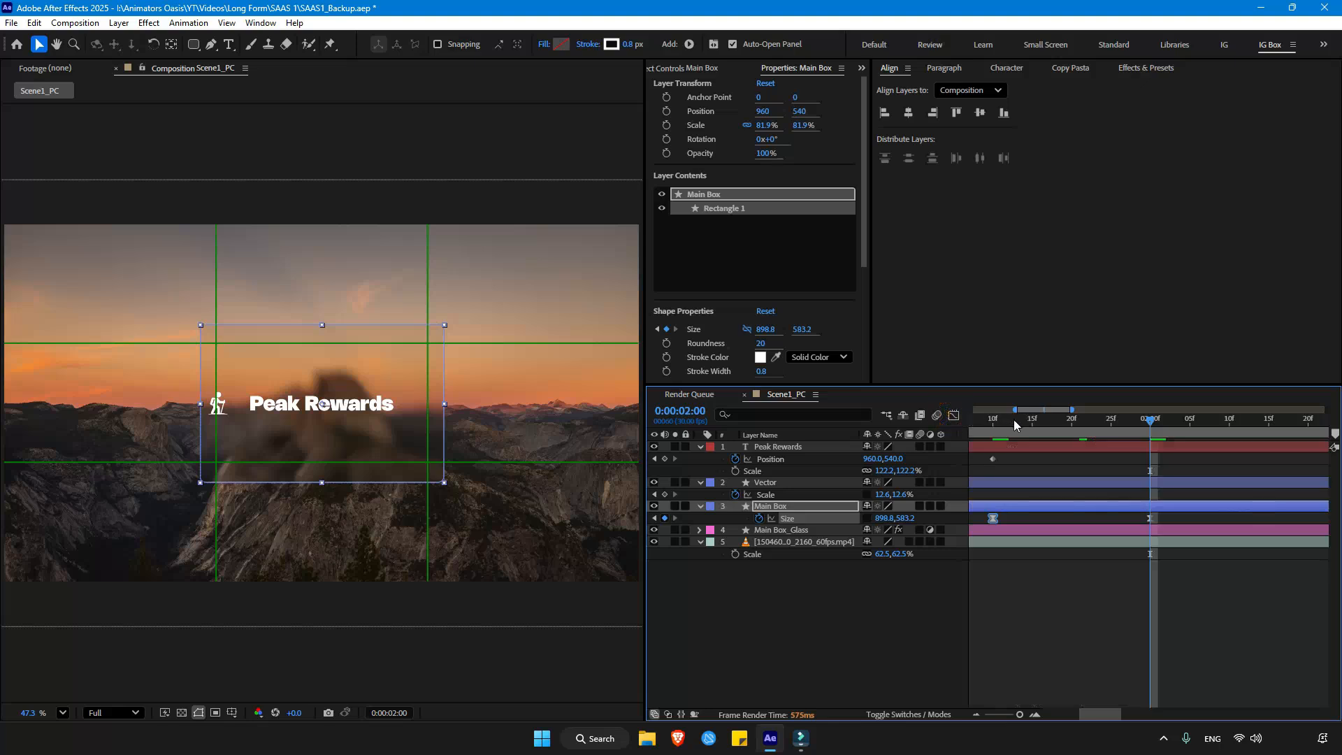
# Step: At 0:00:02:00, move the Peak Rewards text up to Y 342 and set its Scale to 100%
pyautogui.click(882, 472)
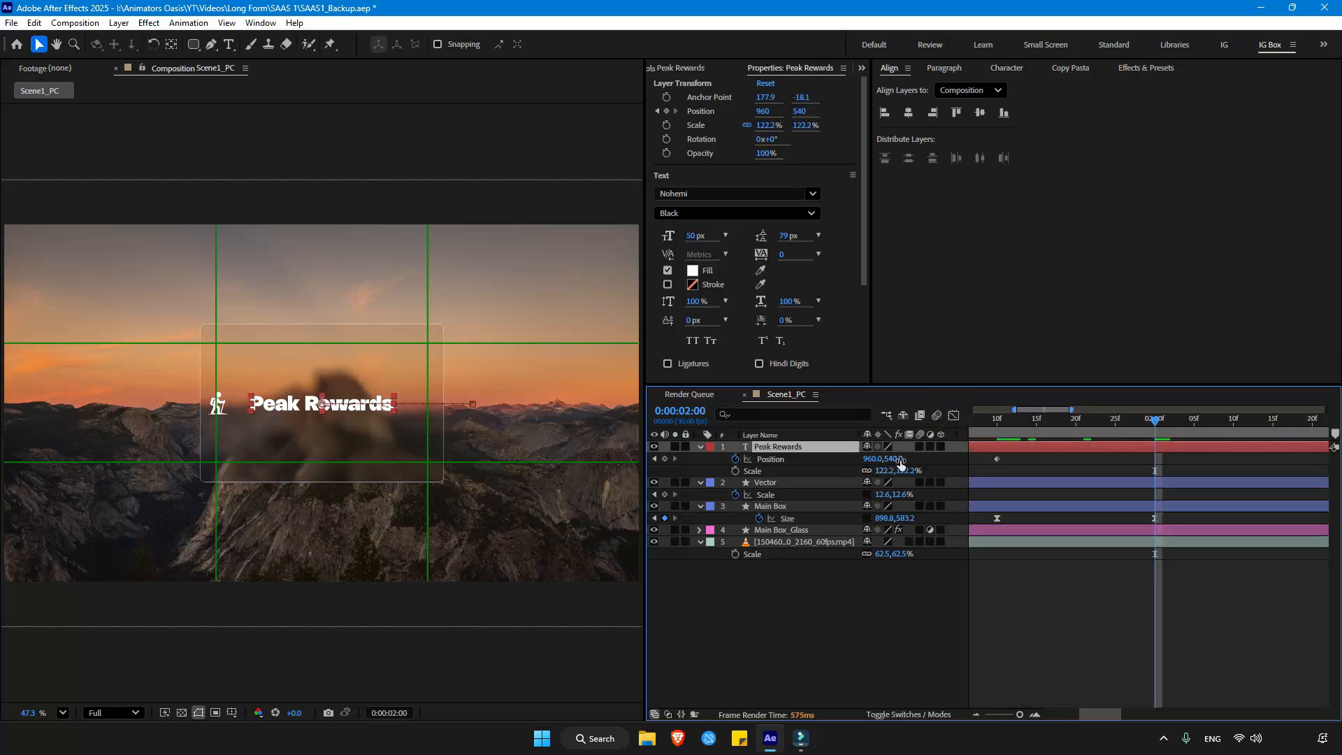
pyautogui.moveTo(900, 459); pyautogui.dragTo(773, 481)
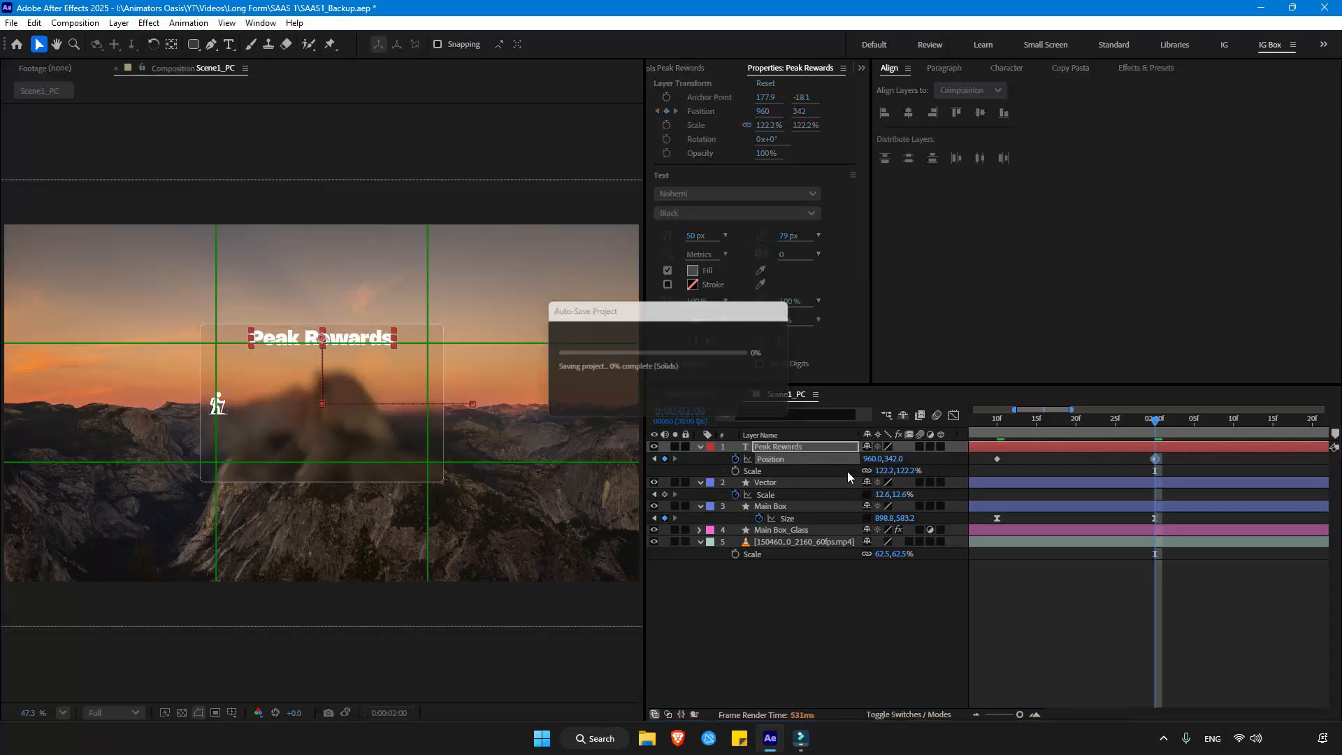
pyautogui.click(886, 471)
pyautogui.write('100')
pyautogui.press('Return')
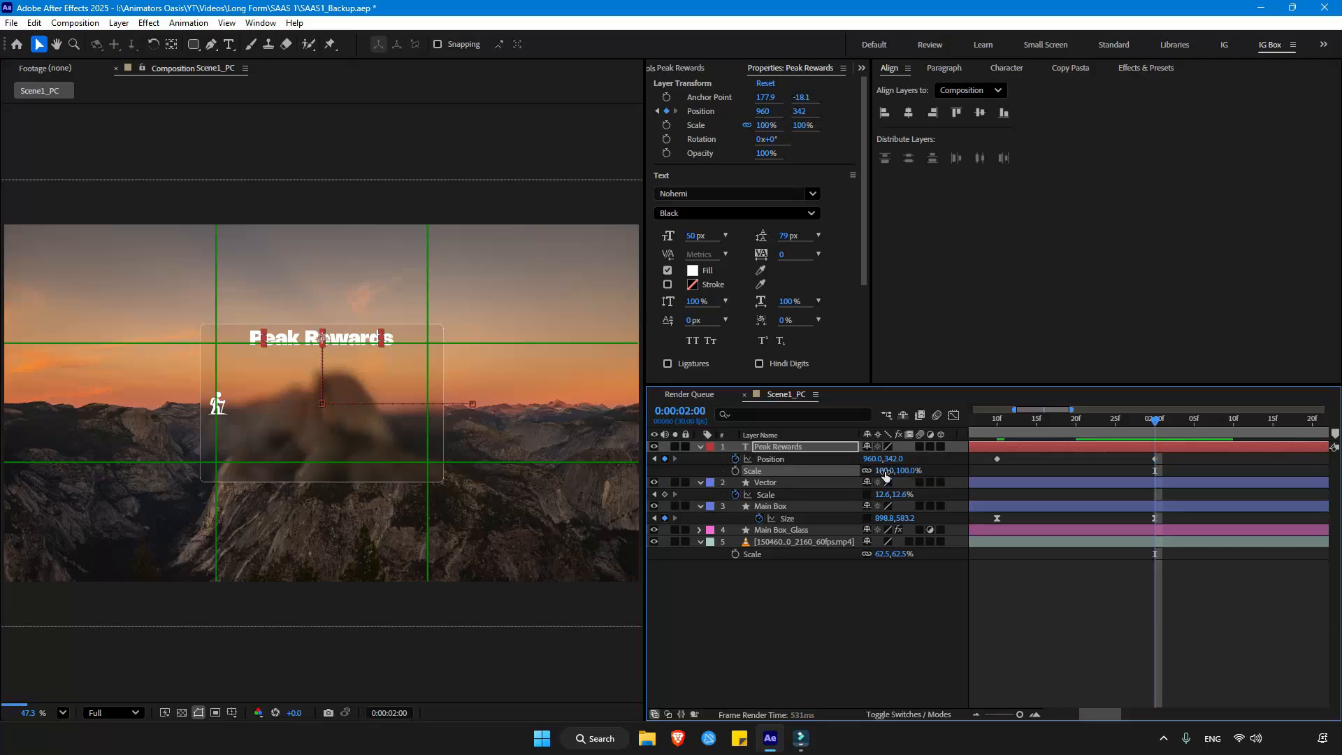
# Step: Reveal Vector's Position and keyframe the hiking icon at Y 346 at 0:00:02:00
pyautogui.scroll(3, 337, 312)
pyautogui.click(178, 435)
pyautogui.click(998, 419)
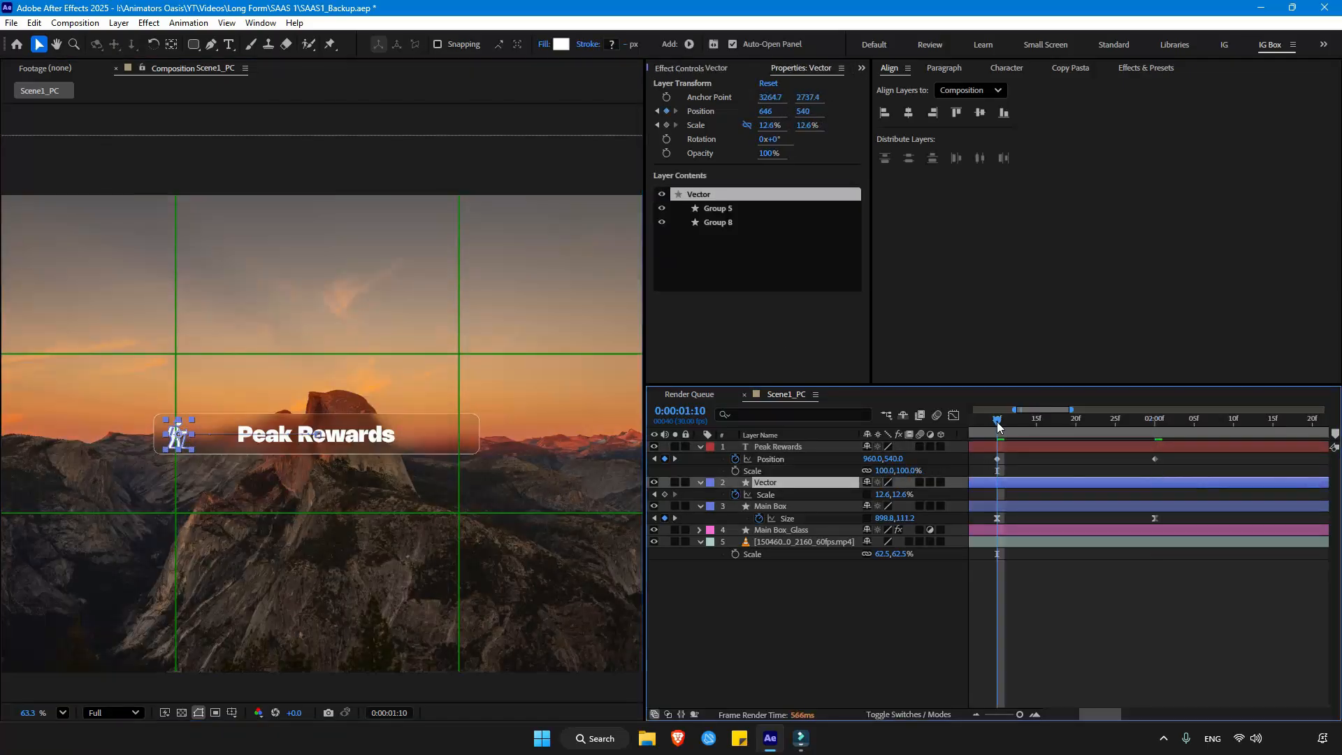
pyautogui.hotkey('shift', 'p')
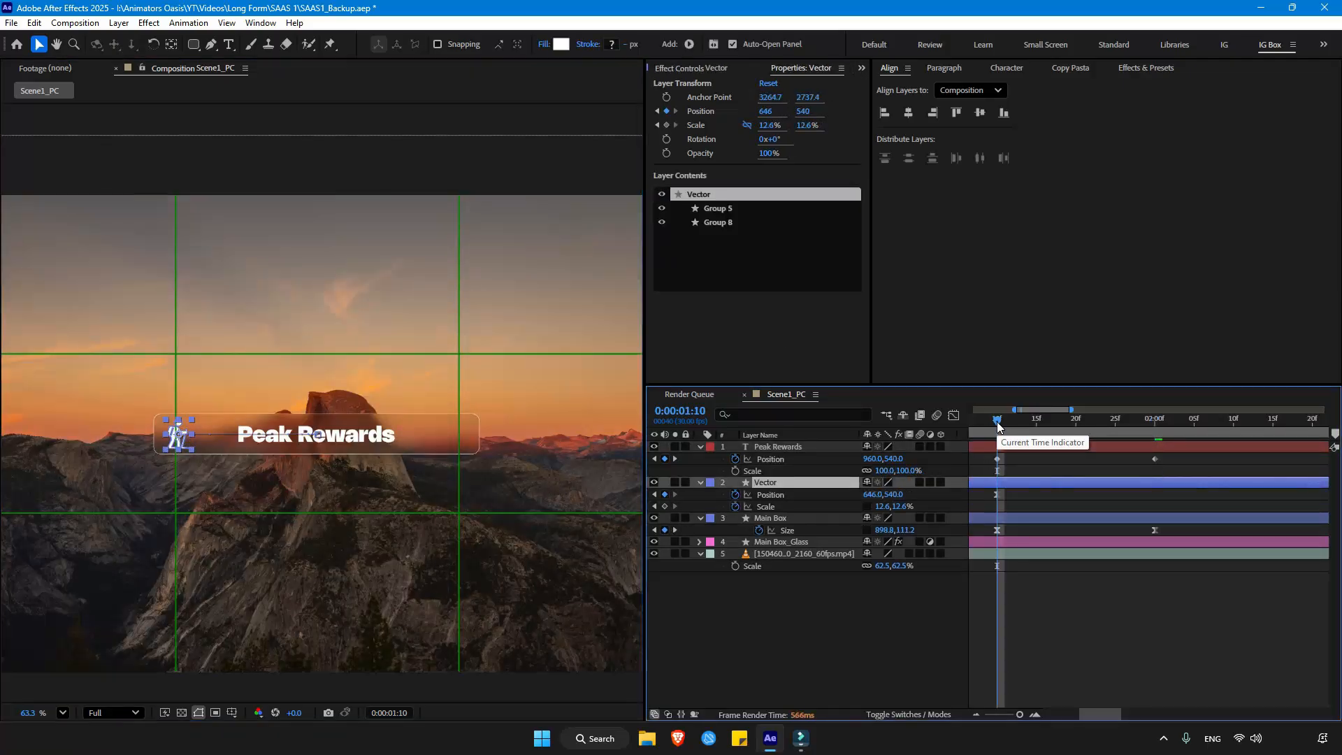
pyautogui.moveTo(998, 424); pyautogui.dragTo(1161, 432)
pyautogui.moveTo(894, 494); pyautogui.dragTo(759, 500)
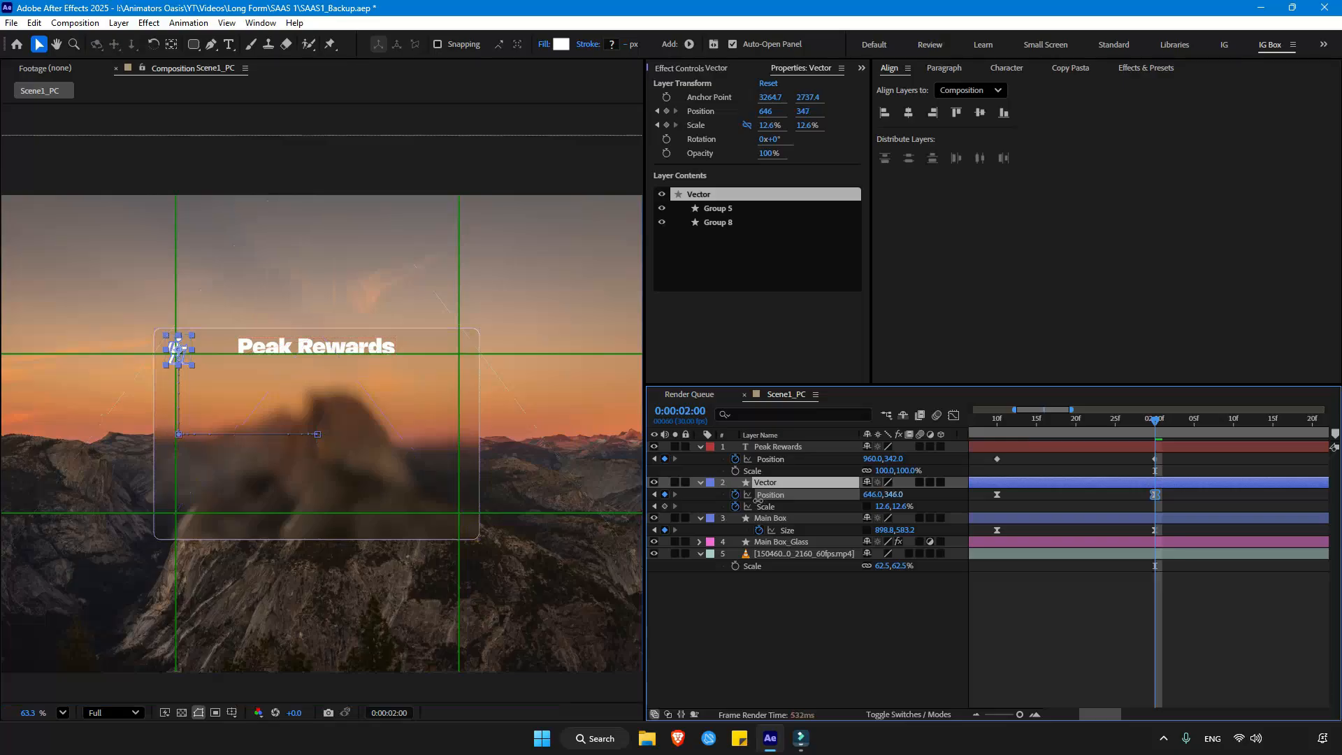
# Step: Fine-tune Vector's Position keyframe at 0:00:02:00 to Y 325.7 so the icon's feet meet the text baseline
pyautogui.scroll(3, 255, 330)
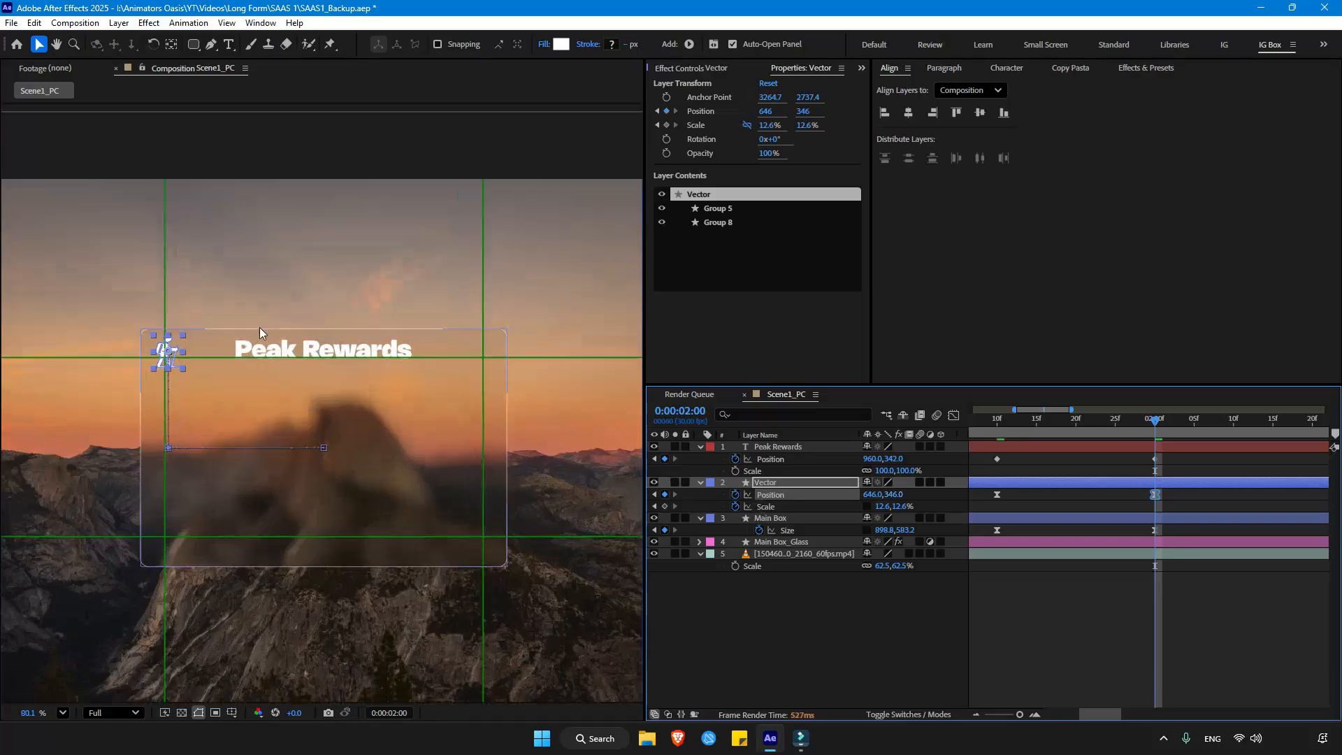
pyautogui.scroll(2, 201, 356)
pyautogui.scroll(2, 168, 362)
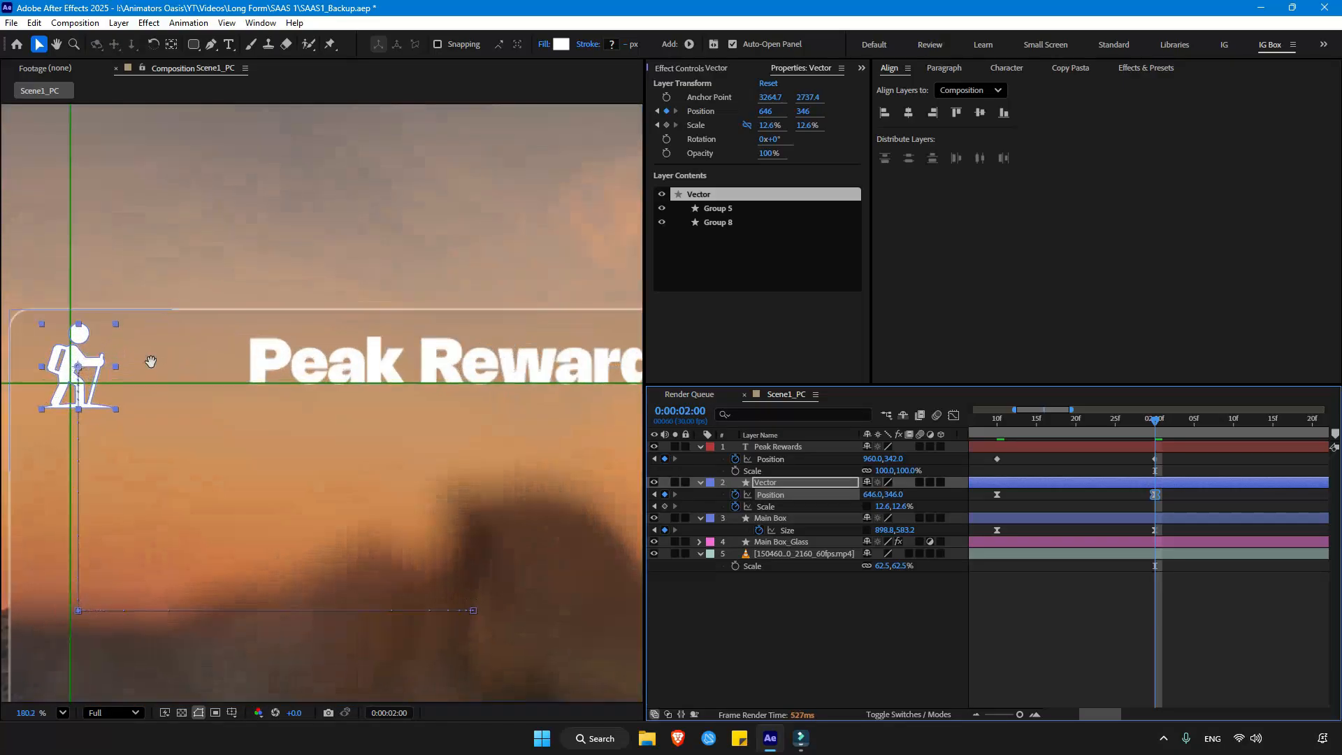
pyautogui.moveTo(155, 364); pyautogui.dragTo(270, 374)
pyautogui.scroll(4, 270, 374)
pyautogui.press('v')
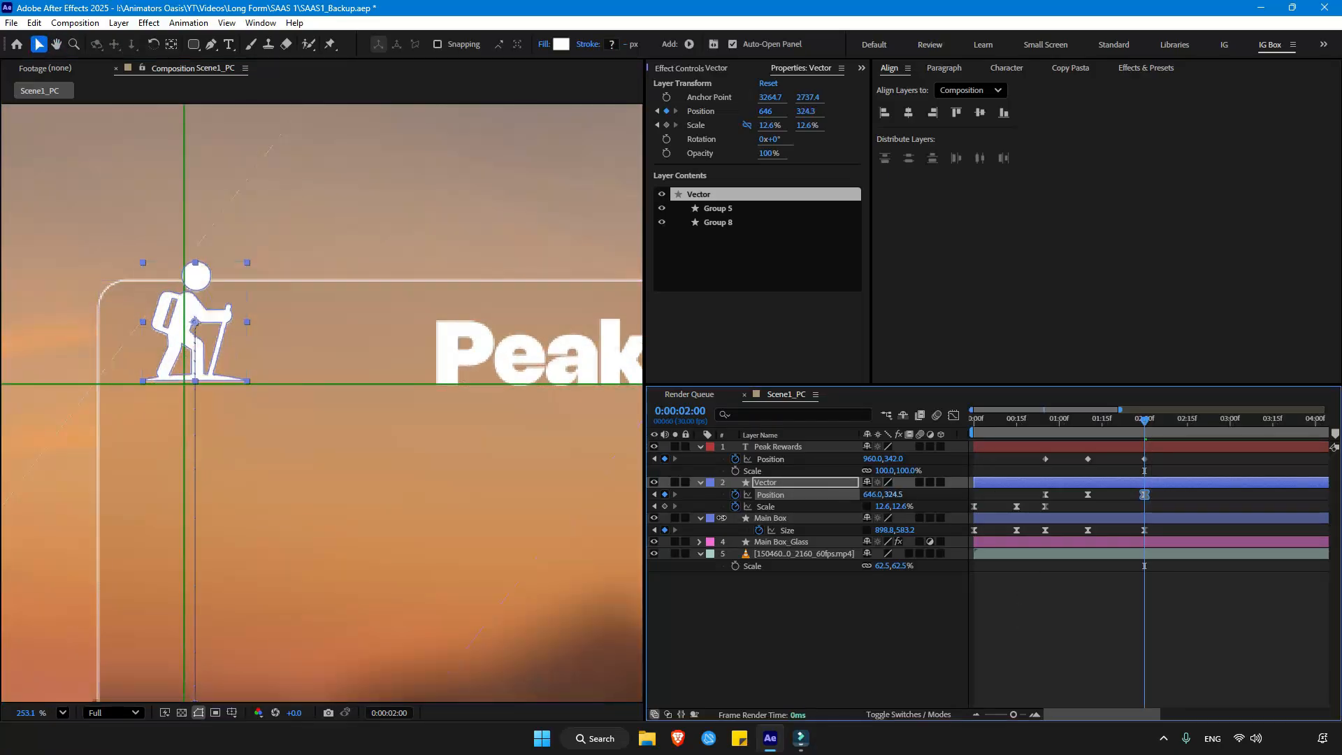
pyautogui.moveTo(726, 518); pyautogui.dragTo(723, 518)
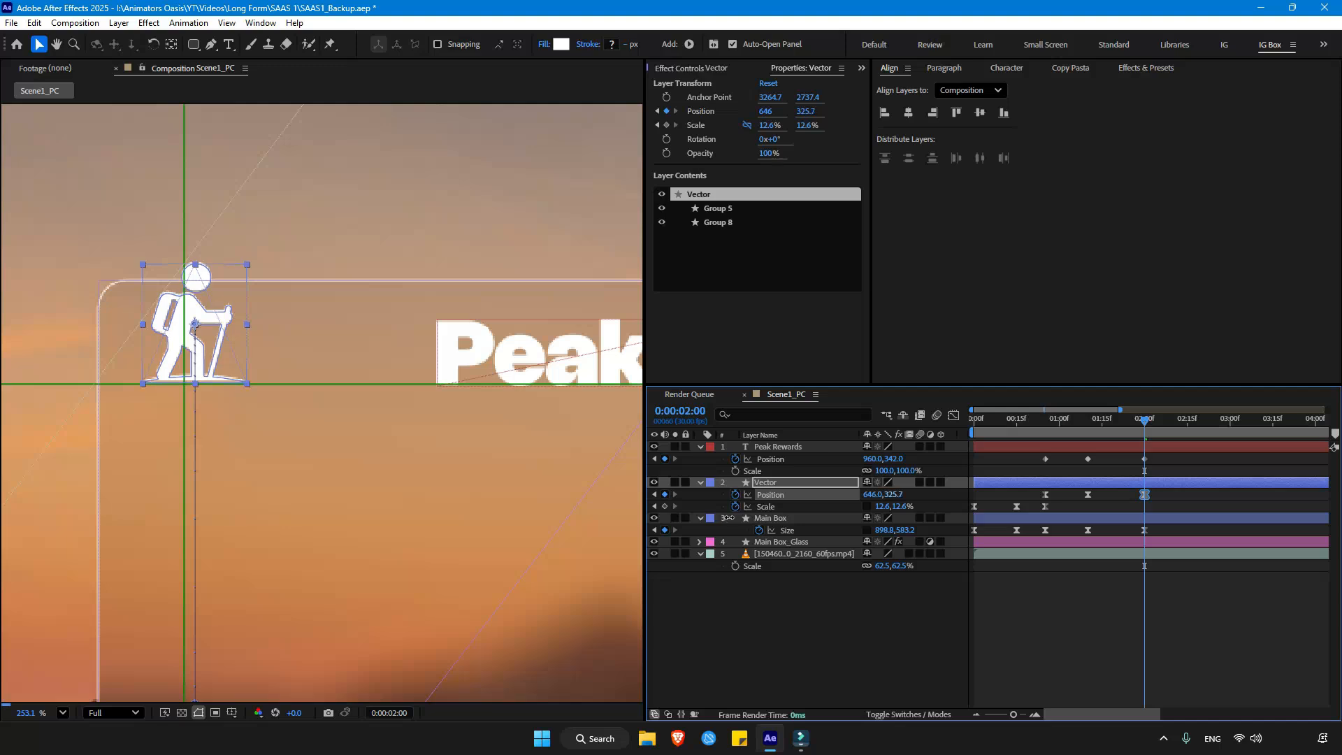
pyautogui.click(836, 666)
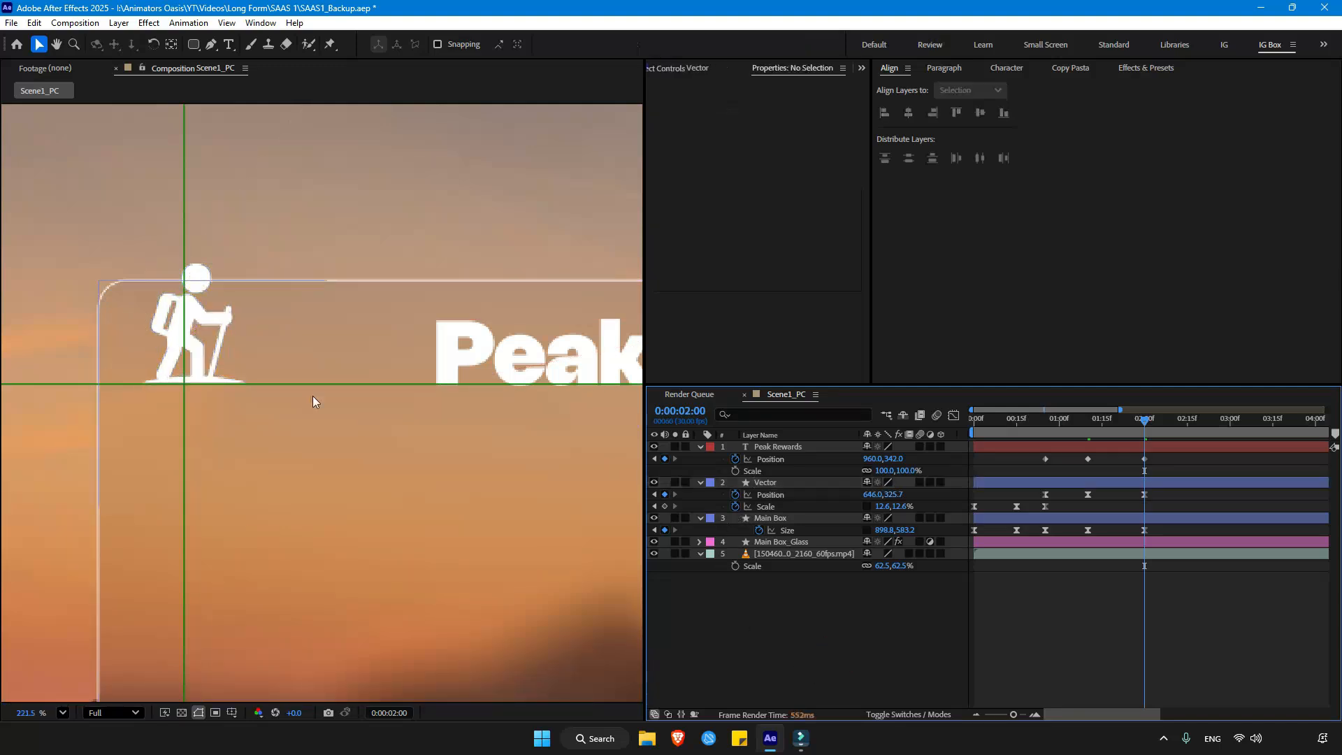
# Step: Increase Main Box's Size height to 622.2 at the 0:00:02:00 keyframe so the card encloses the icon
pyautogui.scroll(-4, 316, 402)
pyautogui.press('space')
pyautogui.moveTo(395, 423); pyautogui.dragTo(323, 265)
pyautogui.moveTo(377, 371)
pyautogui.mouseDown()
pyautogui.moveTo(337, 350)
pyautogui.moveTo(366, 351)
pyautogui.mouseUp()
pyautogui.click(357, 363)
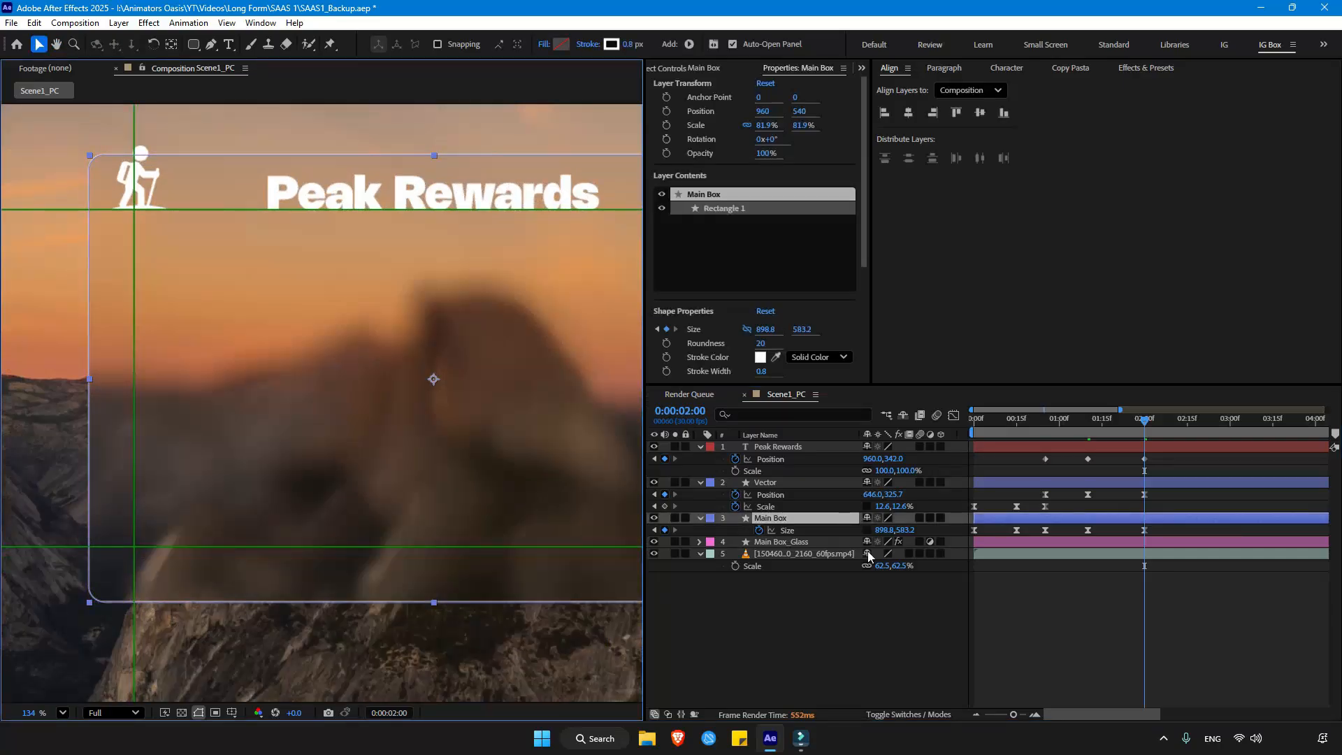
pyautogui.moveTo(906, 534); pyautogui.dragTo(933, 537)
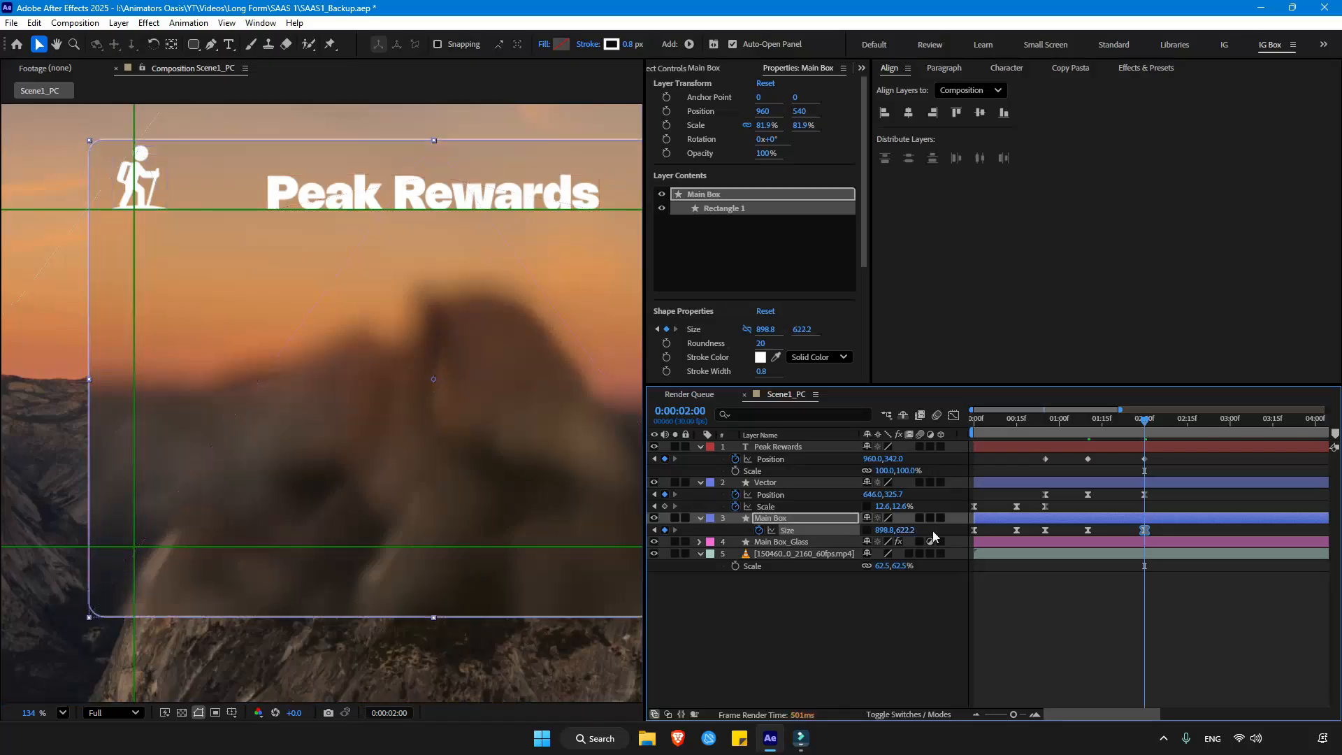
# Step: At 0:00:00:15, set both dimensions of Vector's Scale keyframe to 11.5%
pyautogui.click(801, 606)
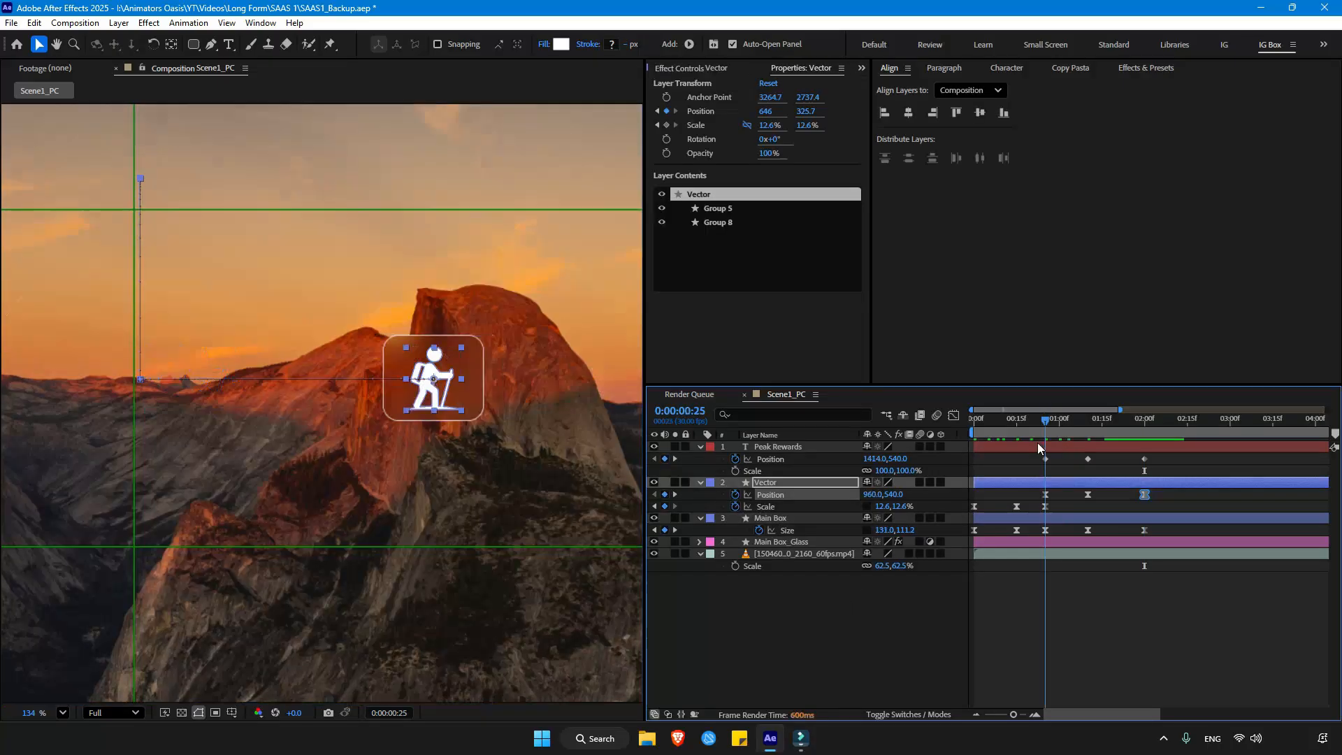
pyautogui.moveTo(1039, 446); pyautogui.dragTo(1024, 448)
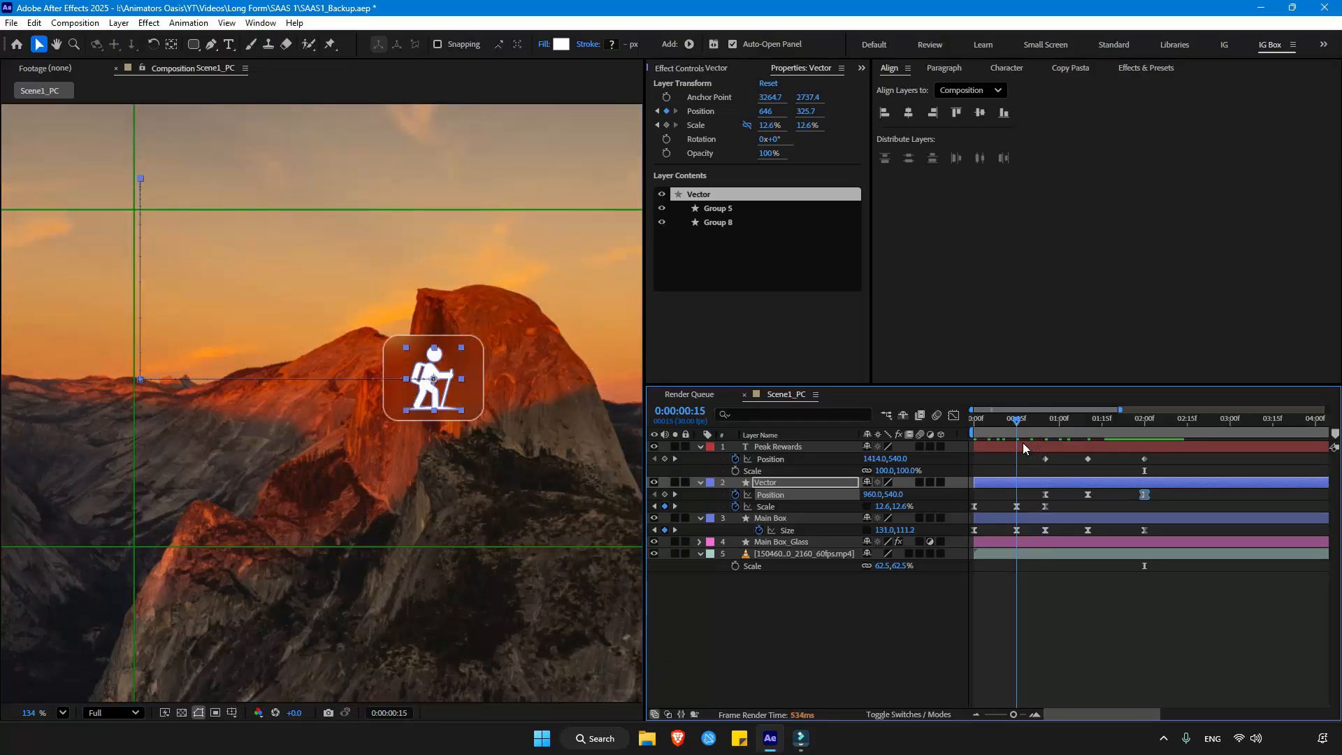
pyautogui.click(900, 506)
pyautogui.write('11.5')
pyautogui.press('Return')
pyautogui.click(900, 506)
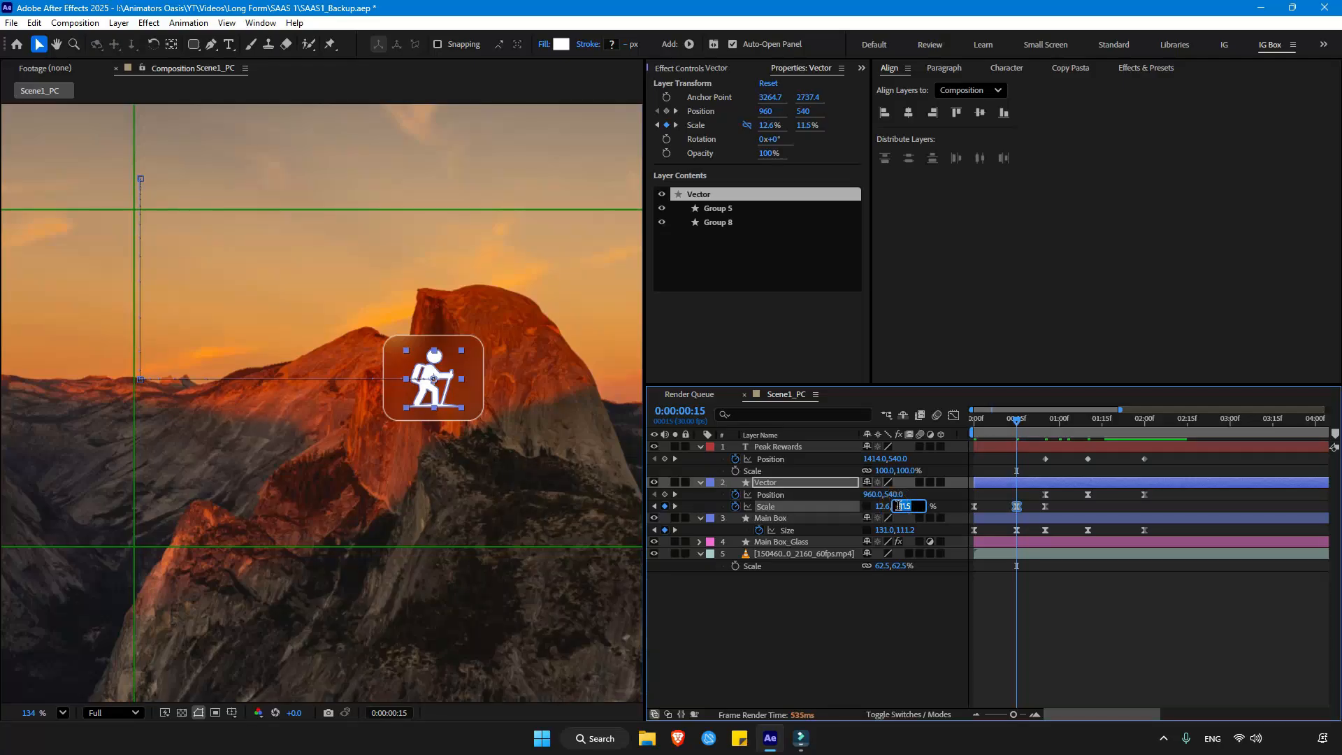
pyautogui.hotkey('ctrl', 'c')
pyautogui.hotkey('ctrl', 'v')
pyautogui.click(919, 615)
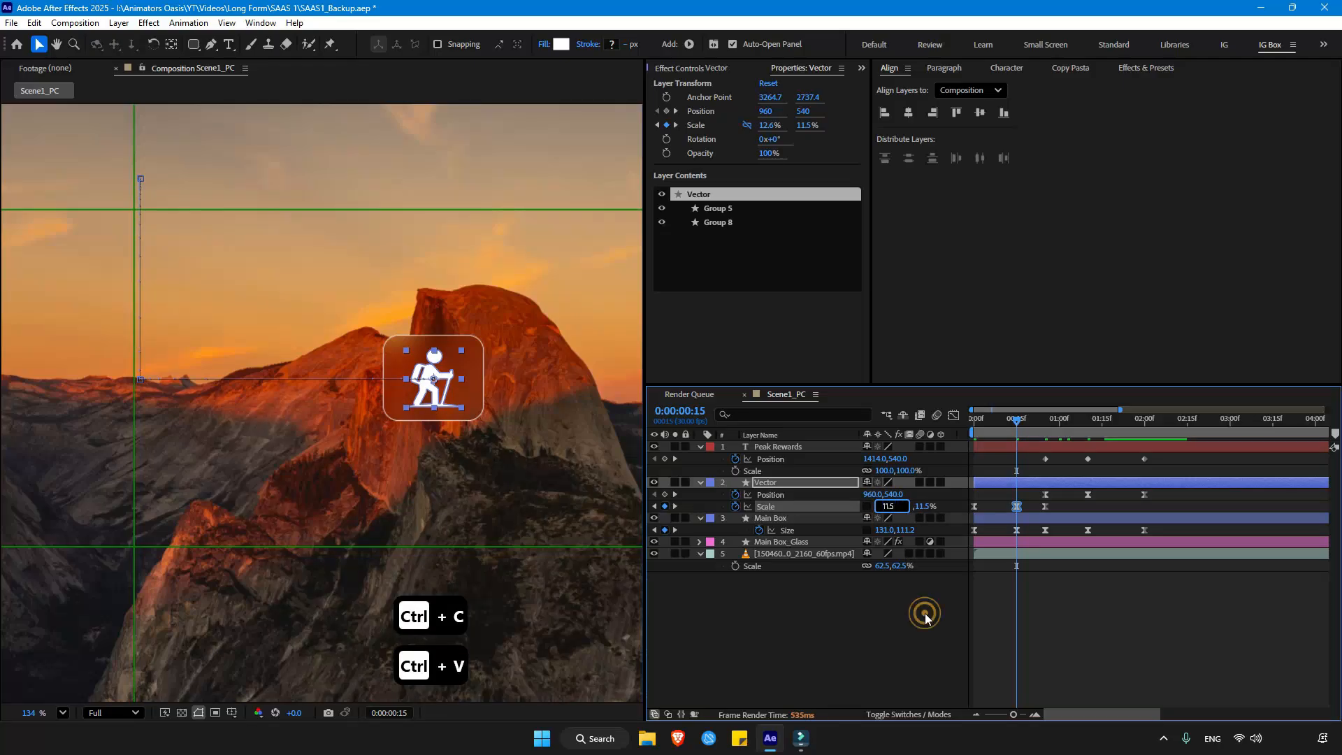
# Step: Match Vector's Scale keyframe at 0:00:00:25 by setting both dimensions to 11.5%
pyautogui.click(1045, 425)
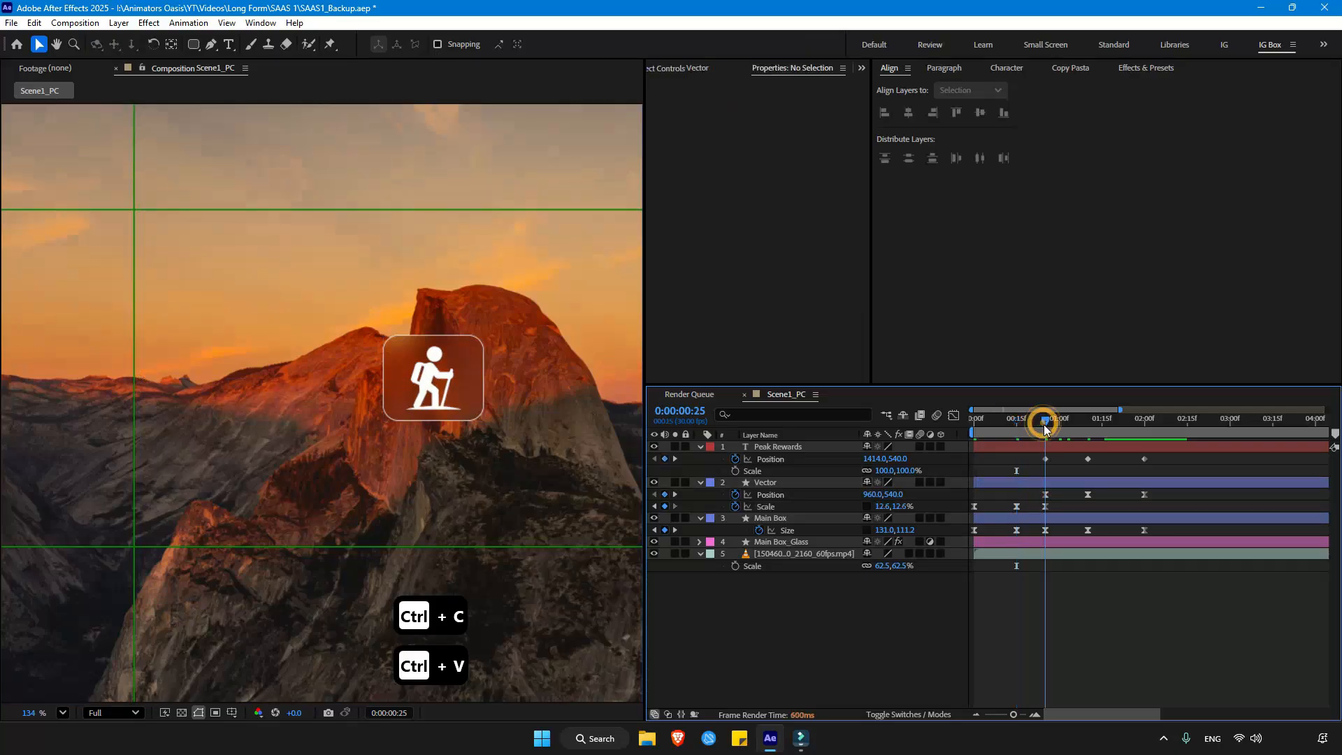
pyautogui.click(883, 506)
pyautogui.hotkey('ctrl', 'v')
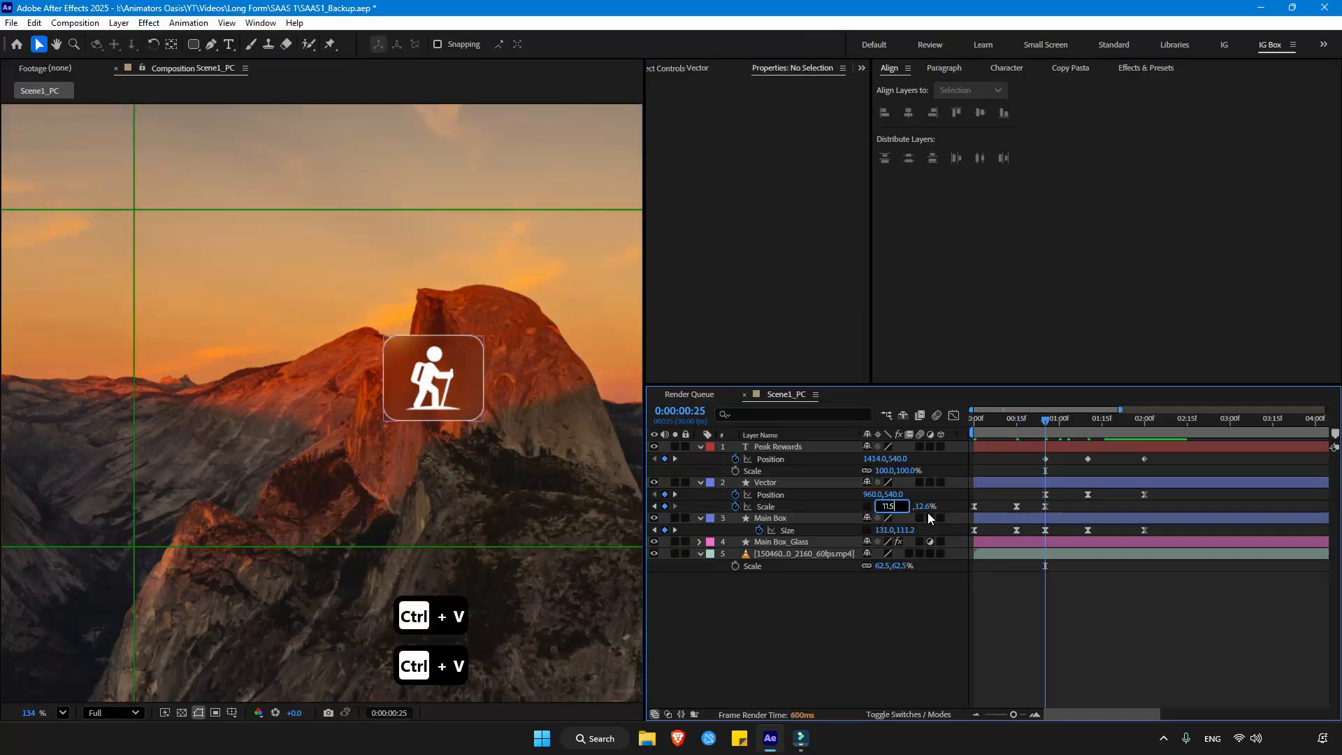
pyautogui.press('Tab')
pyautogui.hotkey('ctrl', 'v')
pyautogui.click(1011, 600)
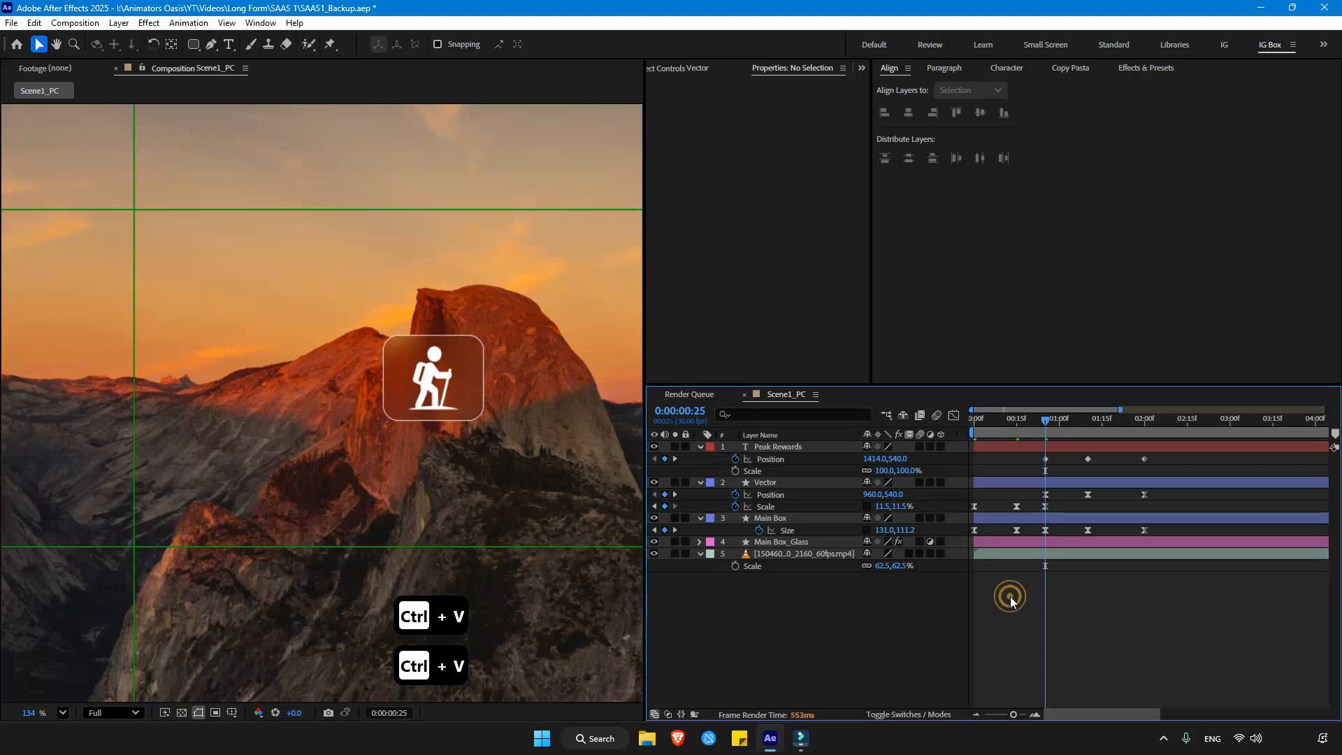
pyautogui.moveTo(988, 419); pyautogui.dragTo(975, 419)
pyautogui.click(895, 503)
pyautogui.click(1015, 599)
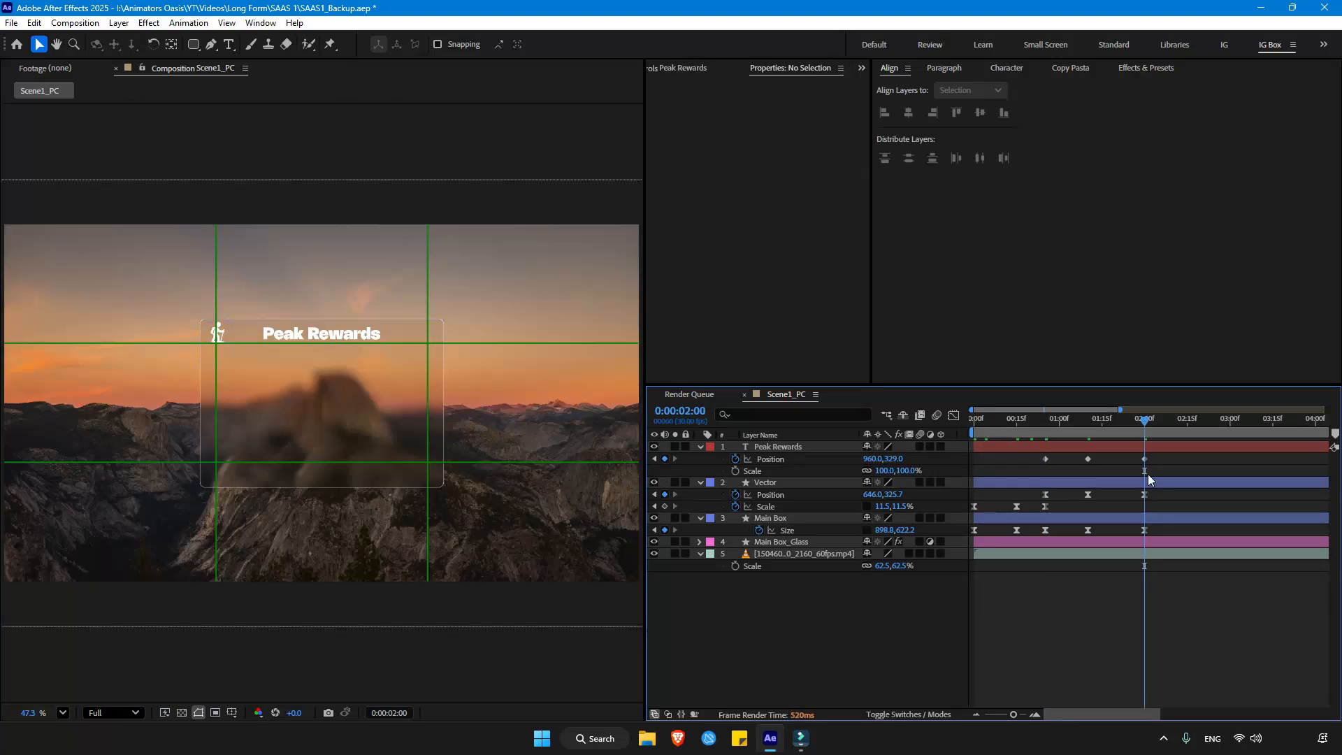
# Step: Apply Easy Ease to all three Position keyframes of Peak Rewards and adjust their speed curves in the Graph Editor
pyautogui.moveTo(1152, 459); pyautogui.dragTo(1023, 482)
pyautogui.rightClick(1046, 460)
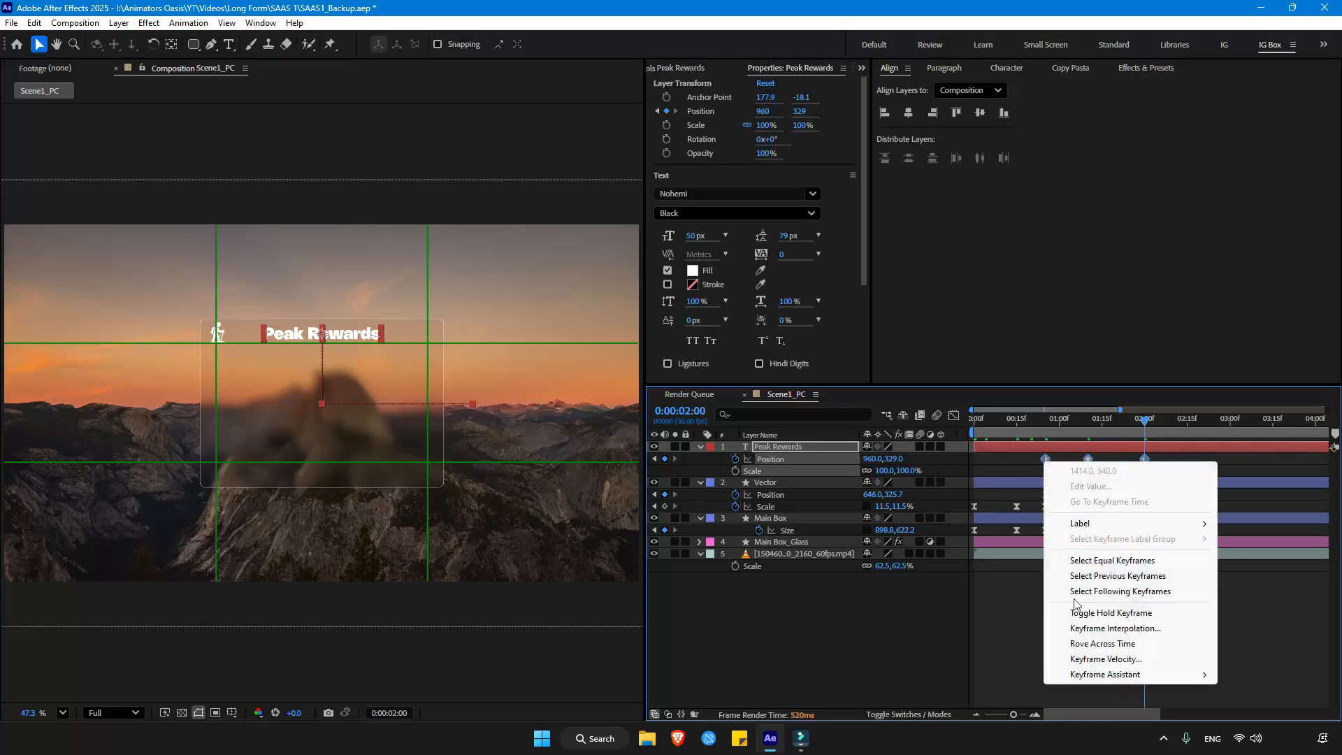
pyautogui.moveTo(1078, 680)
pyautogui.click(848, 522)
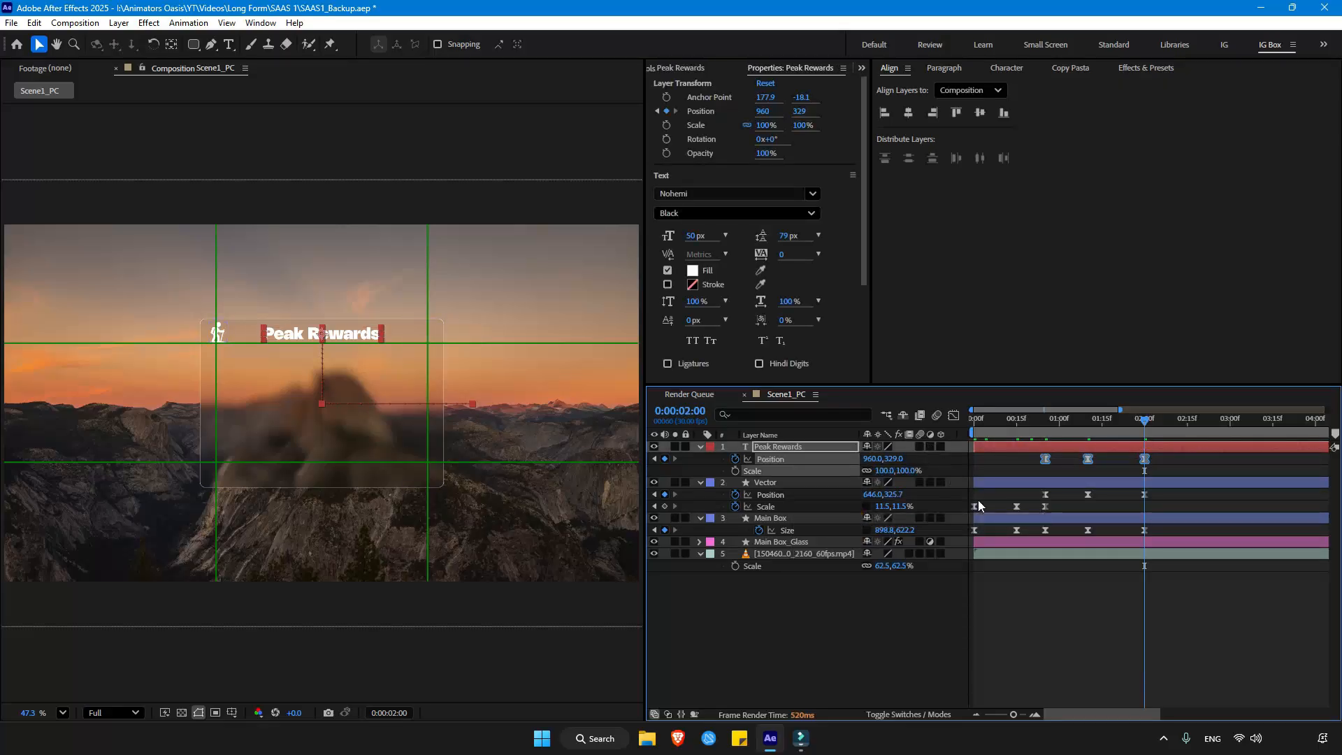
pyautogui.click(954, 415)
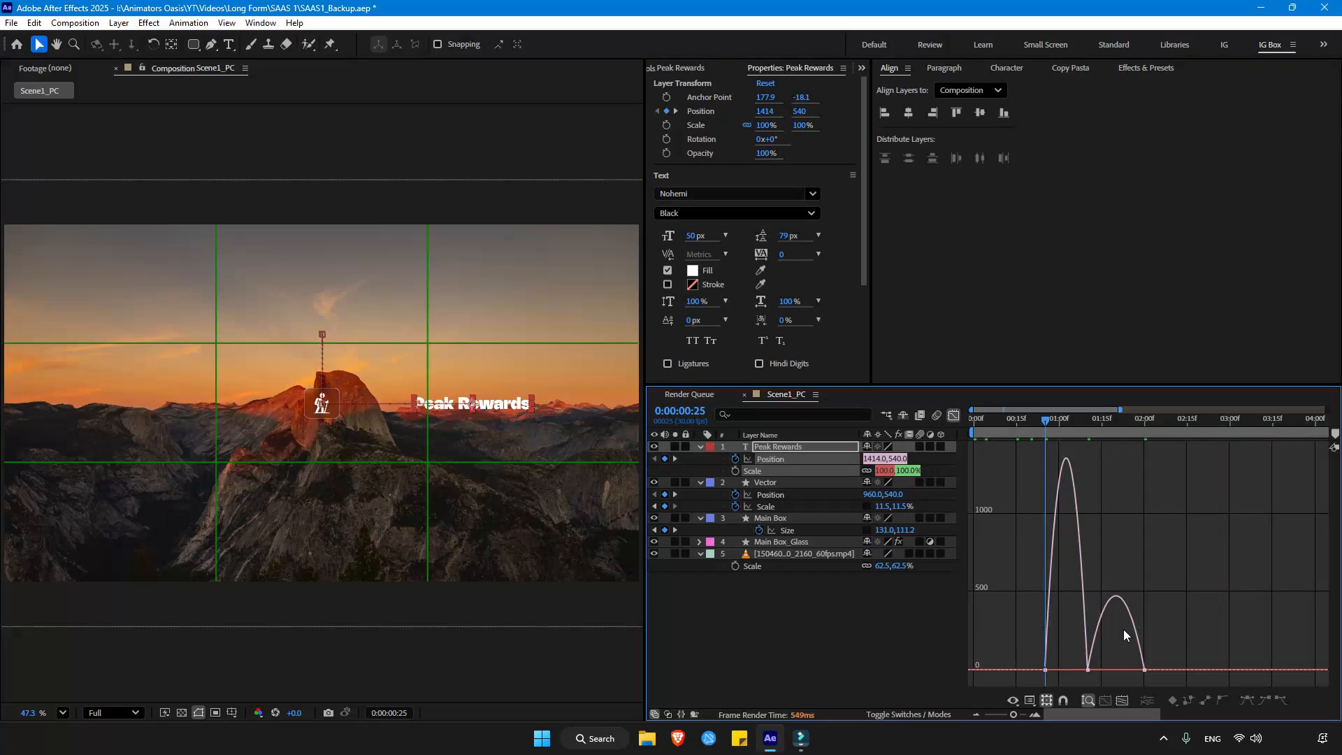
pyautogui.moveTo(1025, 644); pyautogui.dragTo(1116, 673)
pyautogui.click(954, 415)
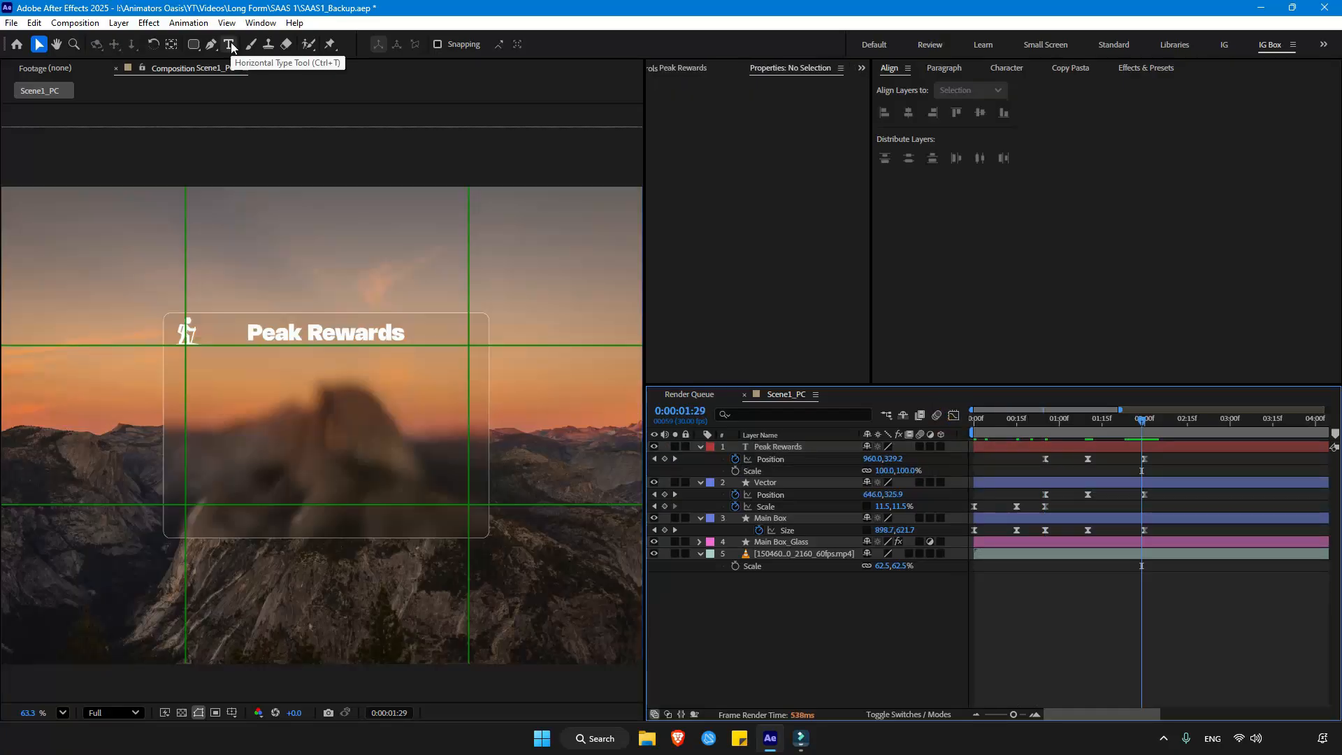
# Step: Add a "Trek Fee" text in Nohemi Regular with no stroke, starting at the left guide below the title
pyautogui.click(229, 45)
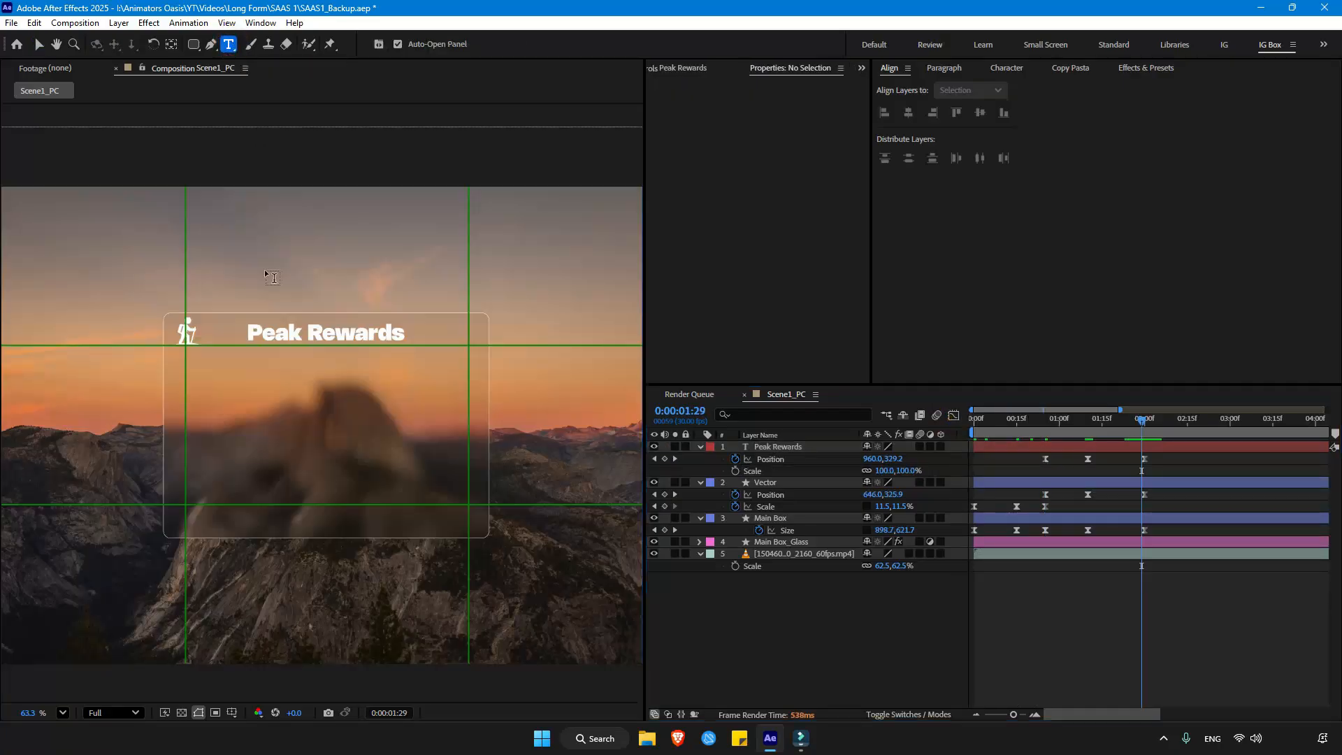
pyautogui.click(211, 412)
pyautogui.write('Trek Fee')
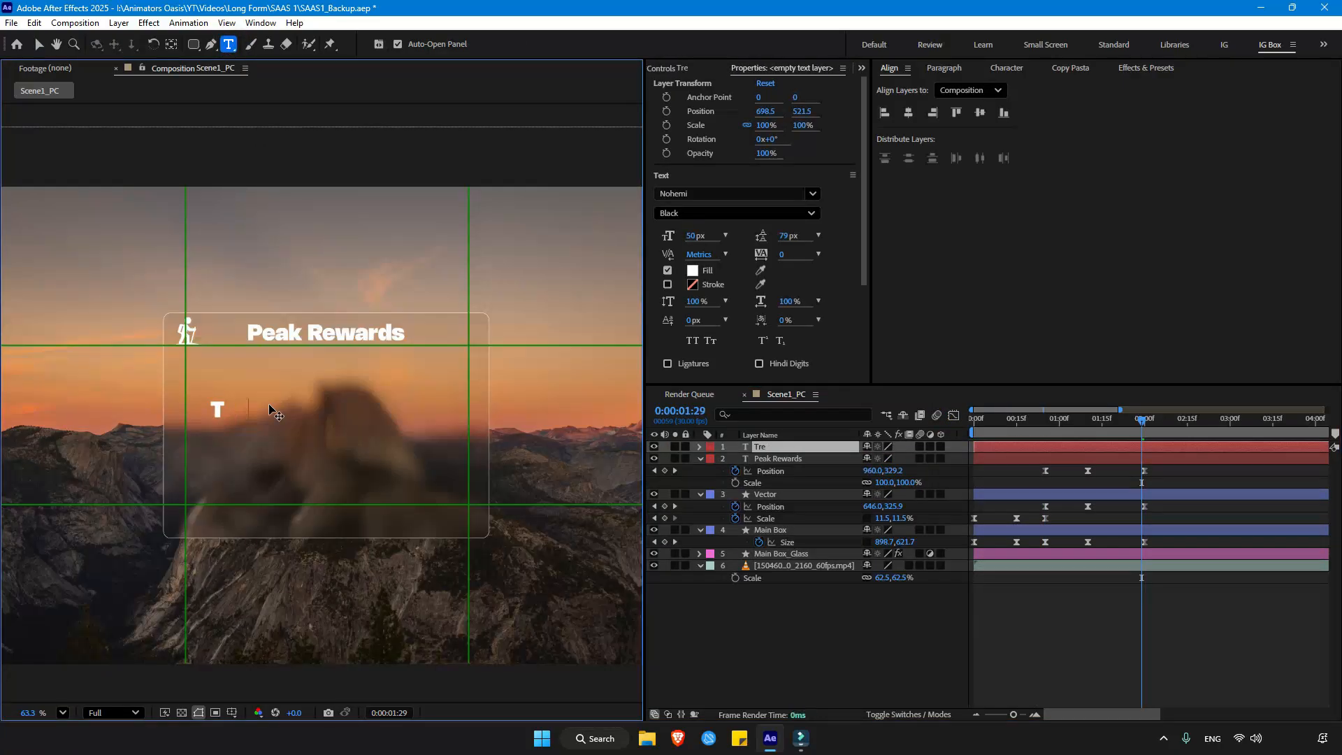
pyautogui.hotkey('ctrl', 'a')
pyautogui.click(811, 214)
pyautogui.click(698, 284)
pyautogui.click(39, 44)
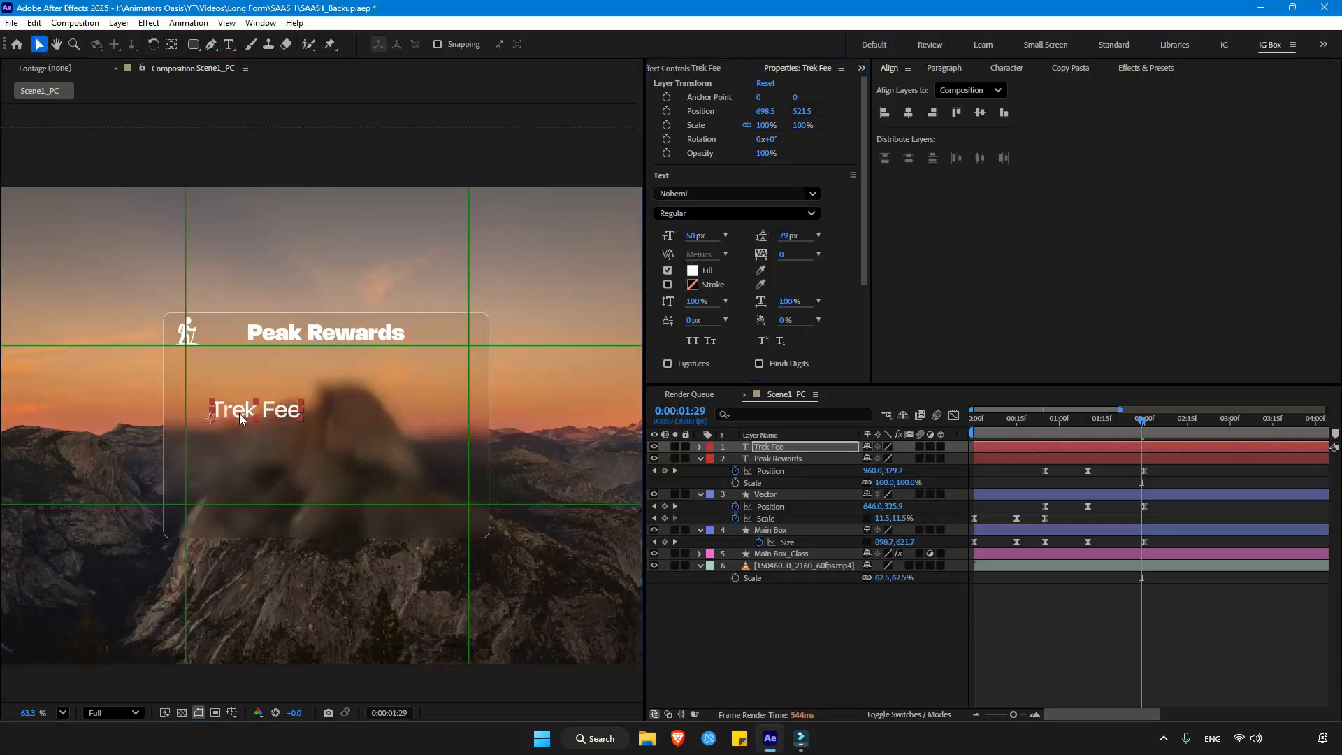
pyautogui.moveTo(240, 415); pyautogui.dragTo(215, 407)
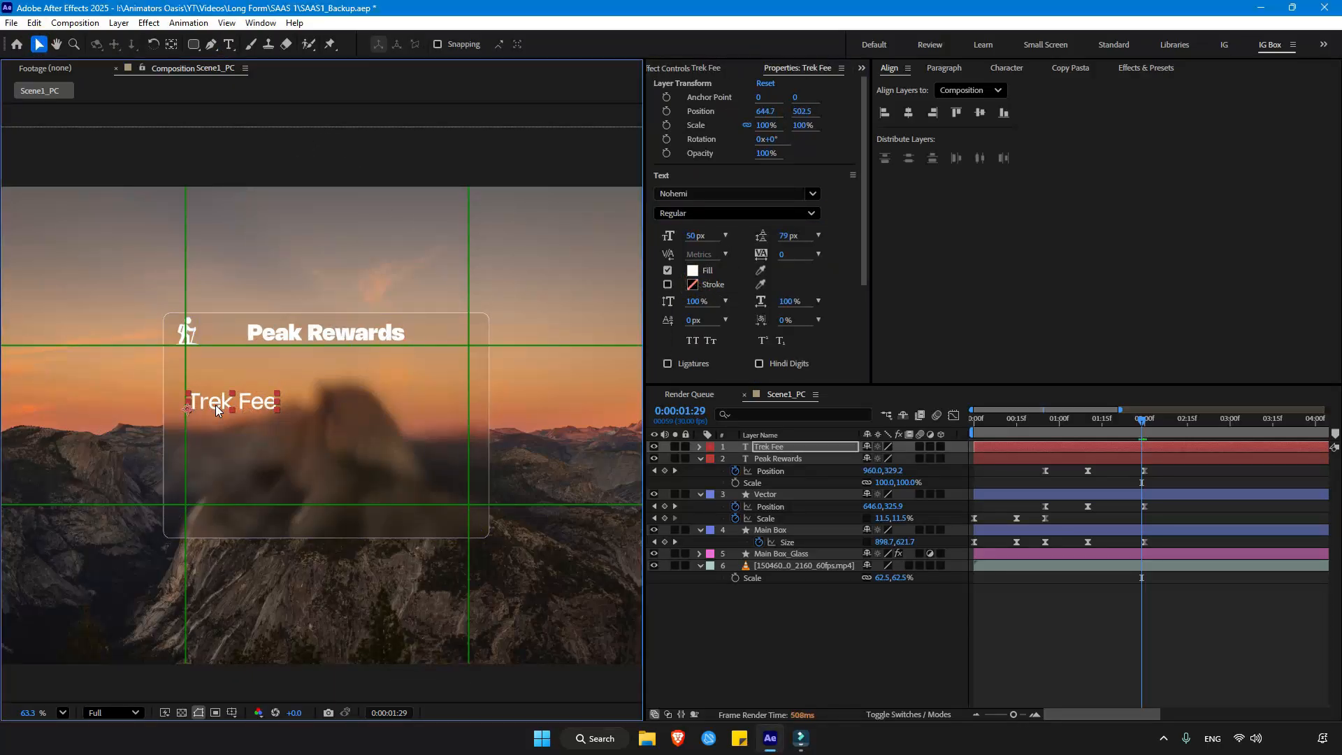
# Step: Duplicate the Trek Fee text, move the copy to the right guide on the same row and change it to "500 $"
pyautogui.press('s')
pyautogui.scroll(1, 234, 399)
pyautogui.hotkey('ctrl', 'd')
pyautogui.moveTo(250, 412); pyautogui.dragTo(451, 407)
pyautogui.doubleClick(465, 412)
pyautogui.write('500 $')
pyautogui.hotkey('ctrl', 'alt', 'Home')
# Step: Duplicate the Trek Fee and 500 $ texts together and place the copies as a second row directly below
pyautogui.keyDown('shift'); pyautogui.click(254, 407); pyautogui.keyUp('shift')
pyautogui.hotkey('ctrl', 'd')
pyautogui.moveTo(254, 407); pyautogui.dragTo(254, 452)
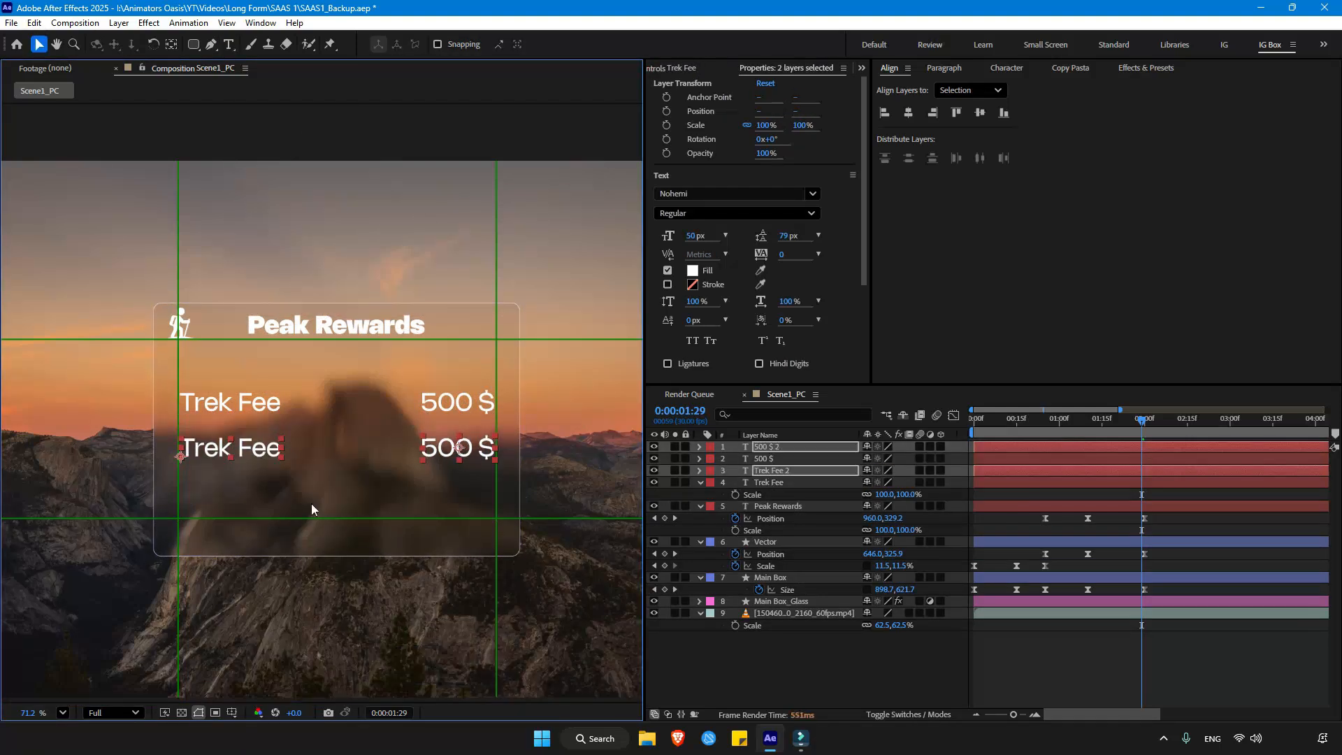
pyautogui.hotkey('ctrl', 'shift', 'a')
pyautogui.scroll(2, 230, 458)
# Step: Change the second row's label to "Rewards(G-pay)" with the "(G-pay)" part at 25 px
pyautogui.doubleClick(230, 457)
pyautogui.write('Re')
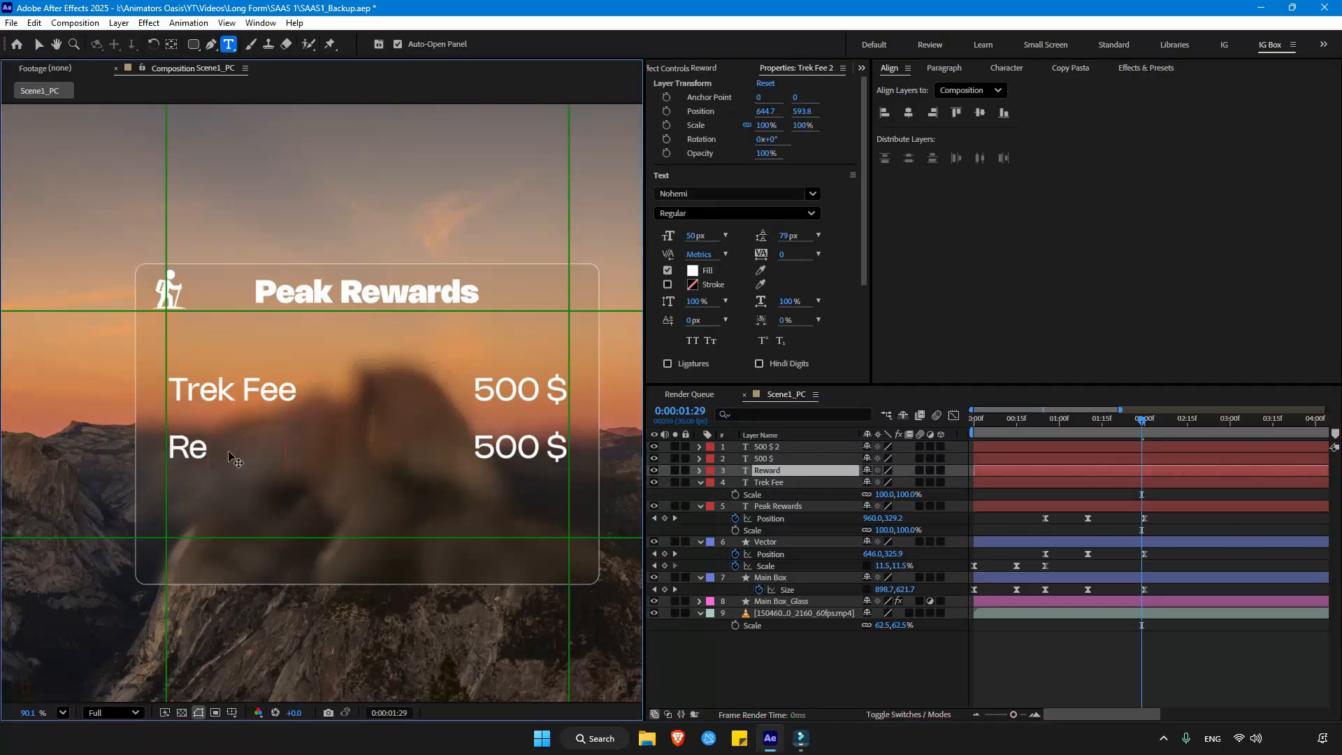
pyautogui.write('wards(G-pay)')
pyautogui.moveTo(304, 448); pyautogui.dragTo(421, 451)
pyautogui.moveTo(691, 236); pyautogui.dragTo(672, 237)
pyautogui.click(692, 236)
pyautogui.write('25')
pyautogui.click(777, 647)
pyautogui.press('v')
# Step: Change the second row's amount to "500 Pts."
pyautogui.doubleClick(561, 442)
pyautogui.write('Pts.')
pyautogui.click(754, 679)
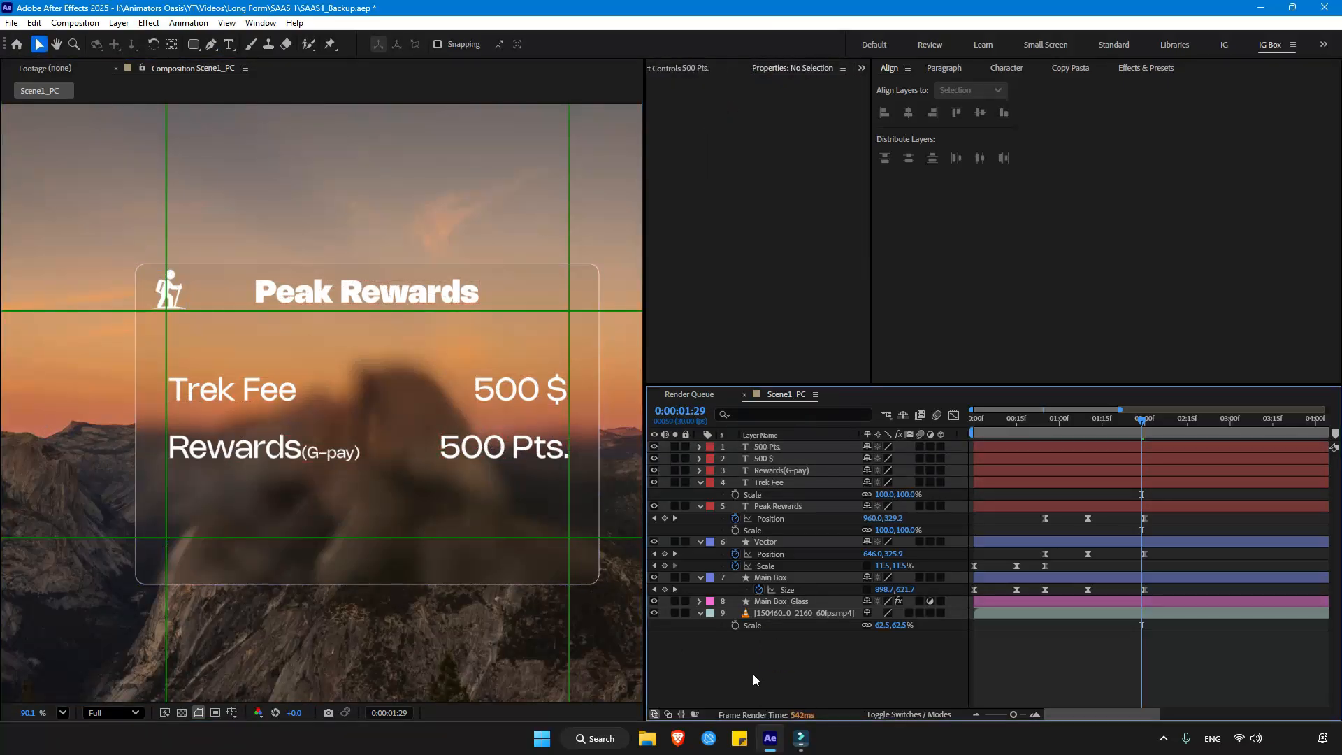
# Step: Lower the Rewards row to widen its gap from the Trek Fee row, and save the project
pyautogui.hotkey('alt', '/')
pyautogui.click(257, 414)
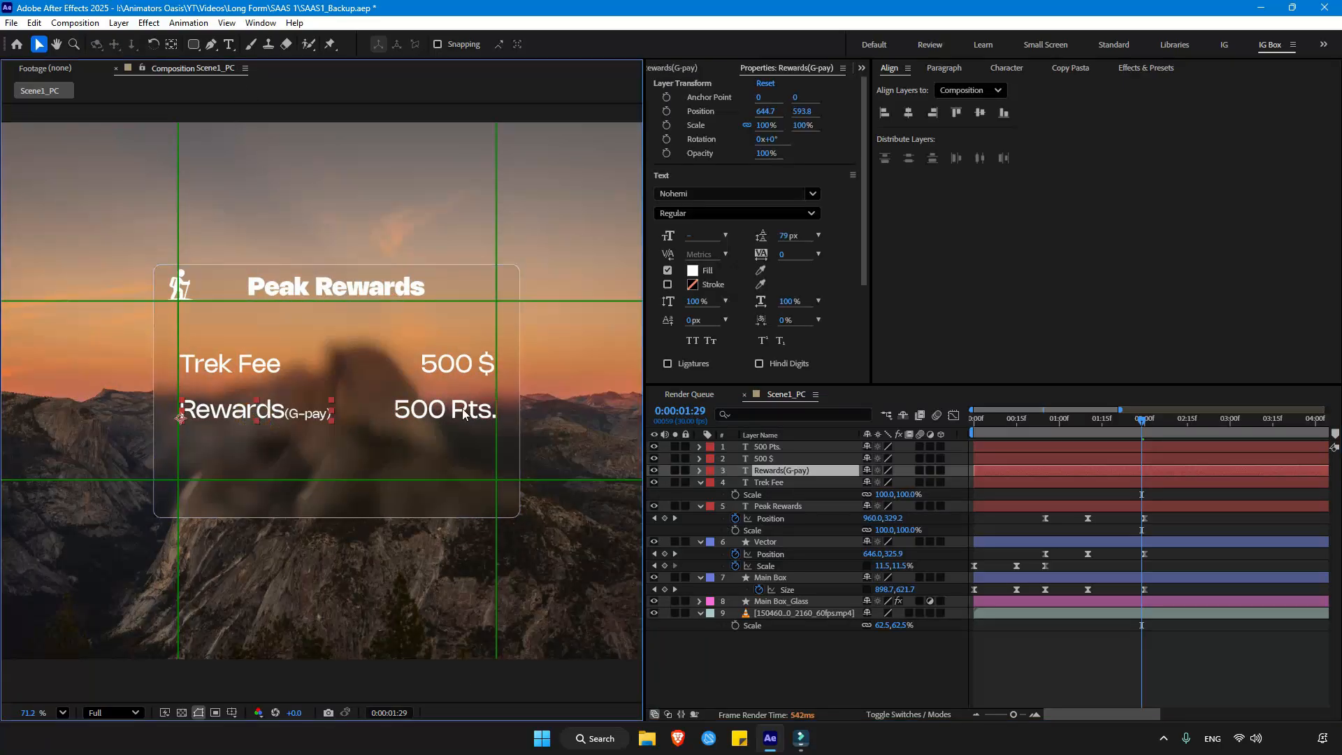
pyautogui.keyDown('shift'); pyautogui.click(464, 413); pyautogui.keyUp('shift')
pyautogui.moveTo(463, 413); pyautogui.dragTo(463, 426)
pyautogui.click(238, 363)
pyautogui.keyDown('shift'); pyautogui.click(460, 372); pyautogui.keyUp('shift')
pyautogui.moveTo(460, 372); pyautogui.dragTo(461, 363)
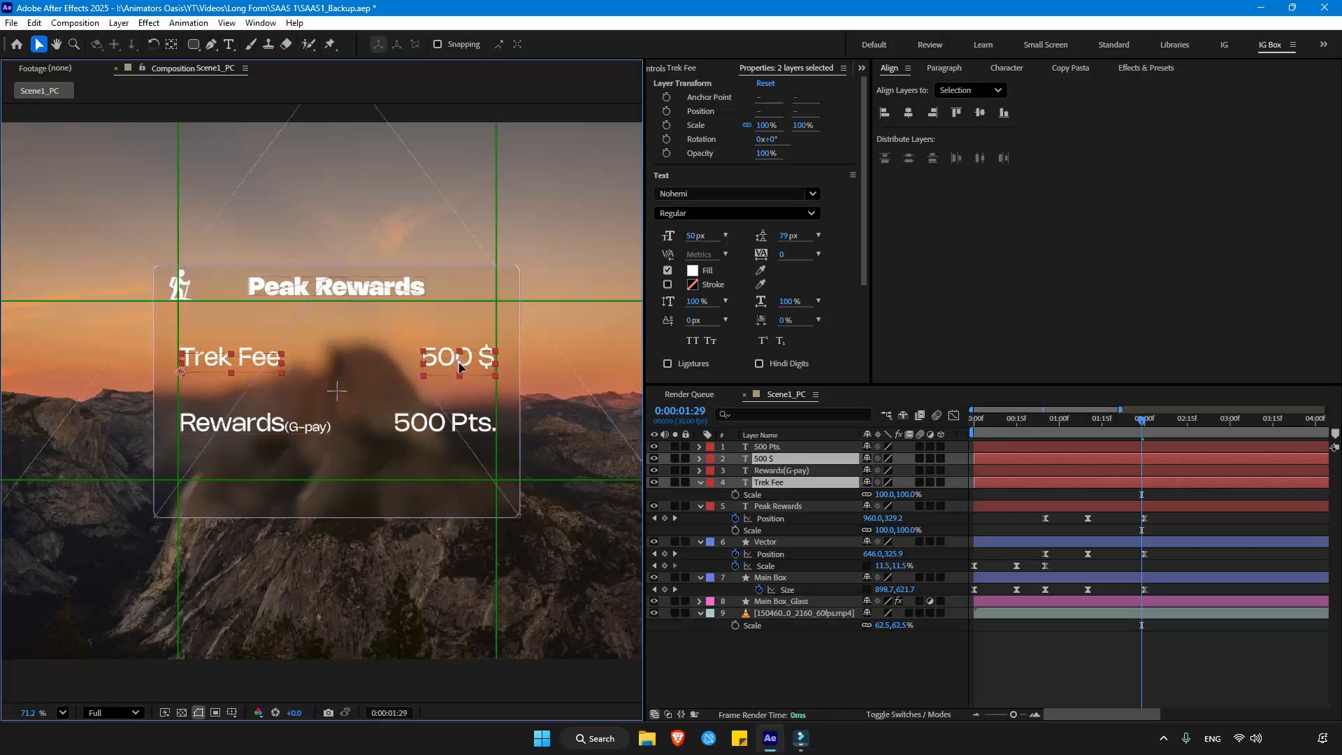
pyautogui.click(827, 639)
pyautogui.hotkey('ctrl', 's')
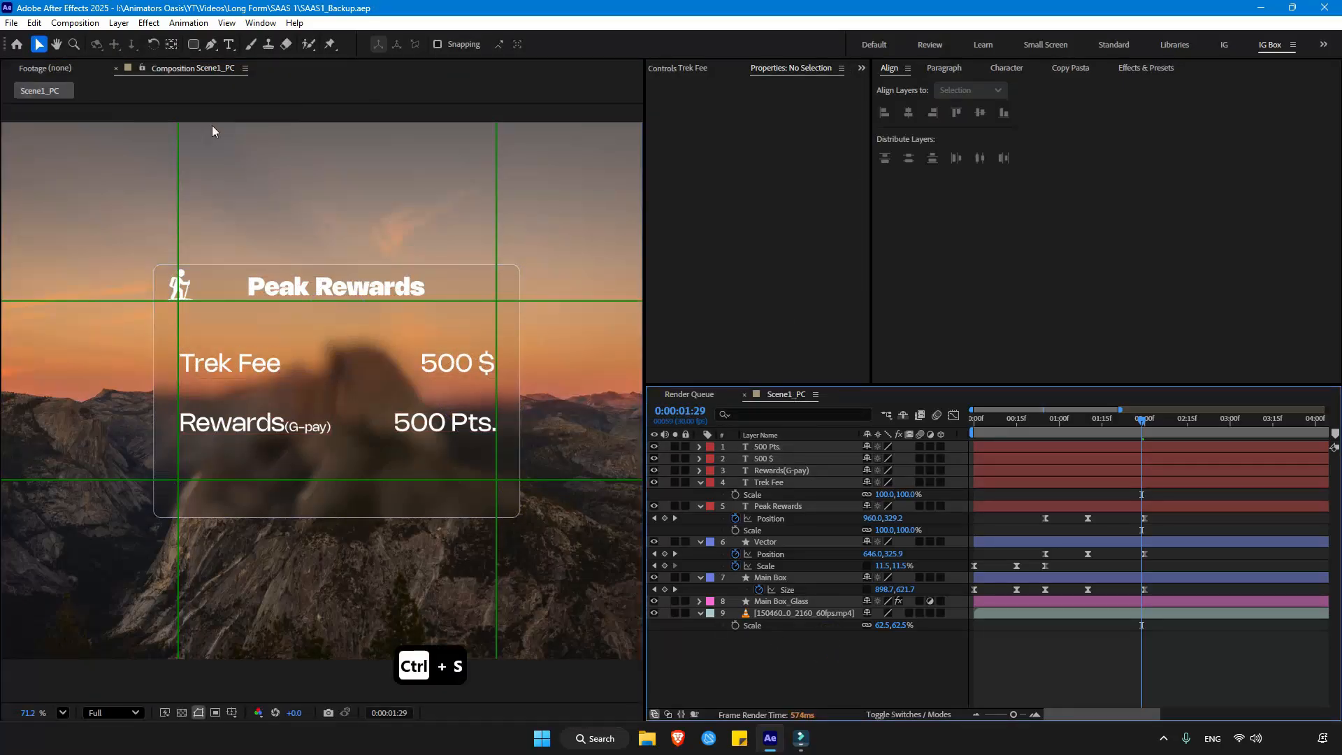
# Step: Draw a horizontal Pen line across the card below the Rewards row, with no fill and a 1.8 px stroke
pyautogui.click(210, 45)
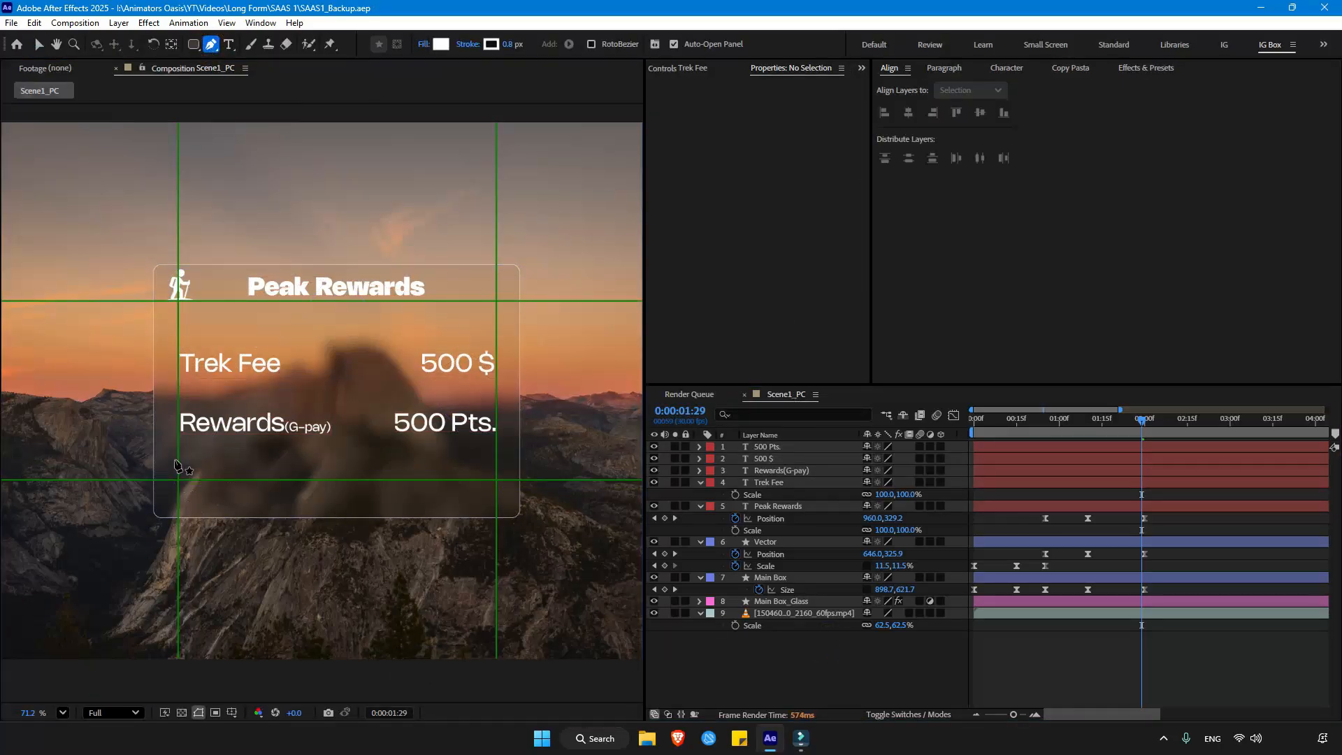
pyautogui.click(163, 453)
pyautogui.click(505, 453)
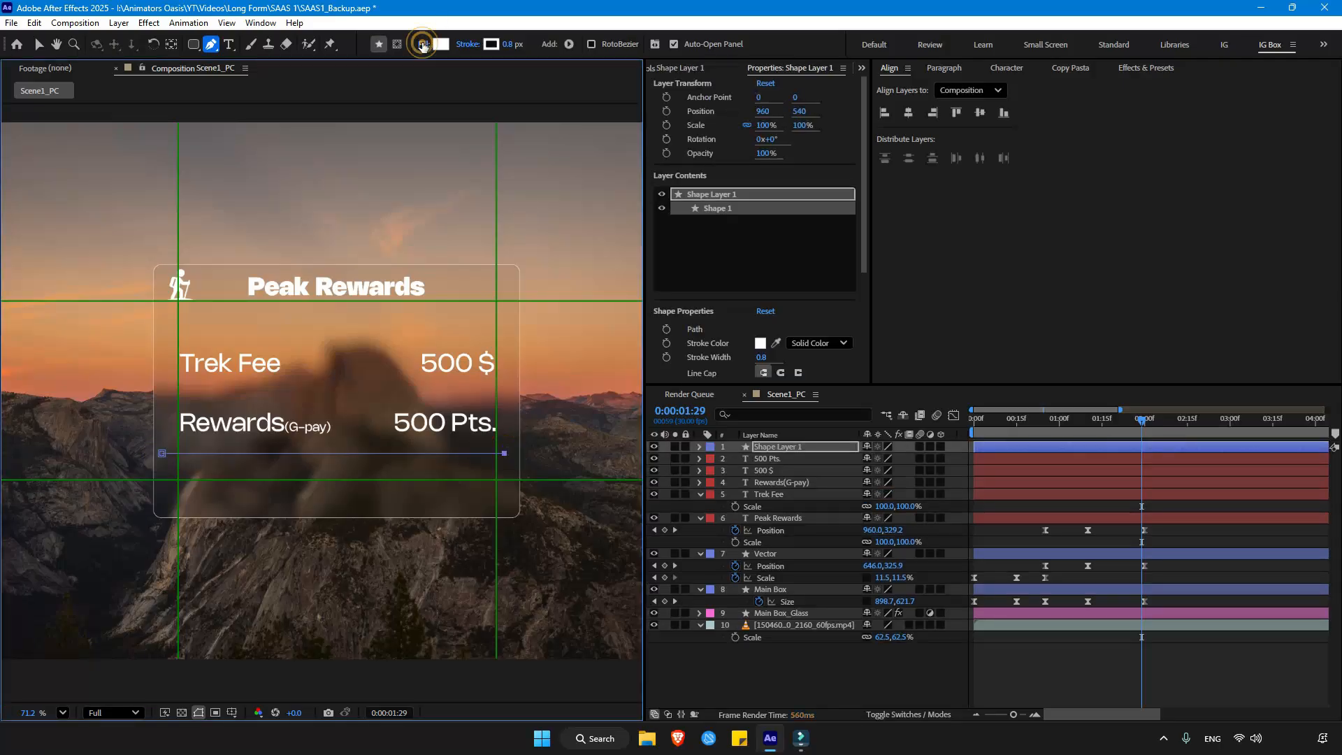
pyautogui.click(422, 45)
pyautogui.click(594, 331)
pyautogui.click(684, 405)
pyautogui.moveTo(512, 49); pyautogui.dragTo(526, 49)
pyautogui.click(796, 649)
# Step: Rename the new line's shape layer to Line
pyautogui.scroll(3, 383, 401)
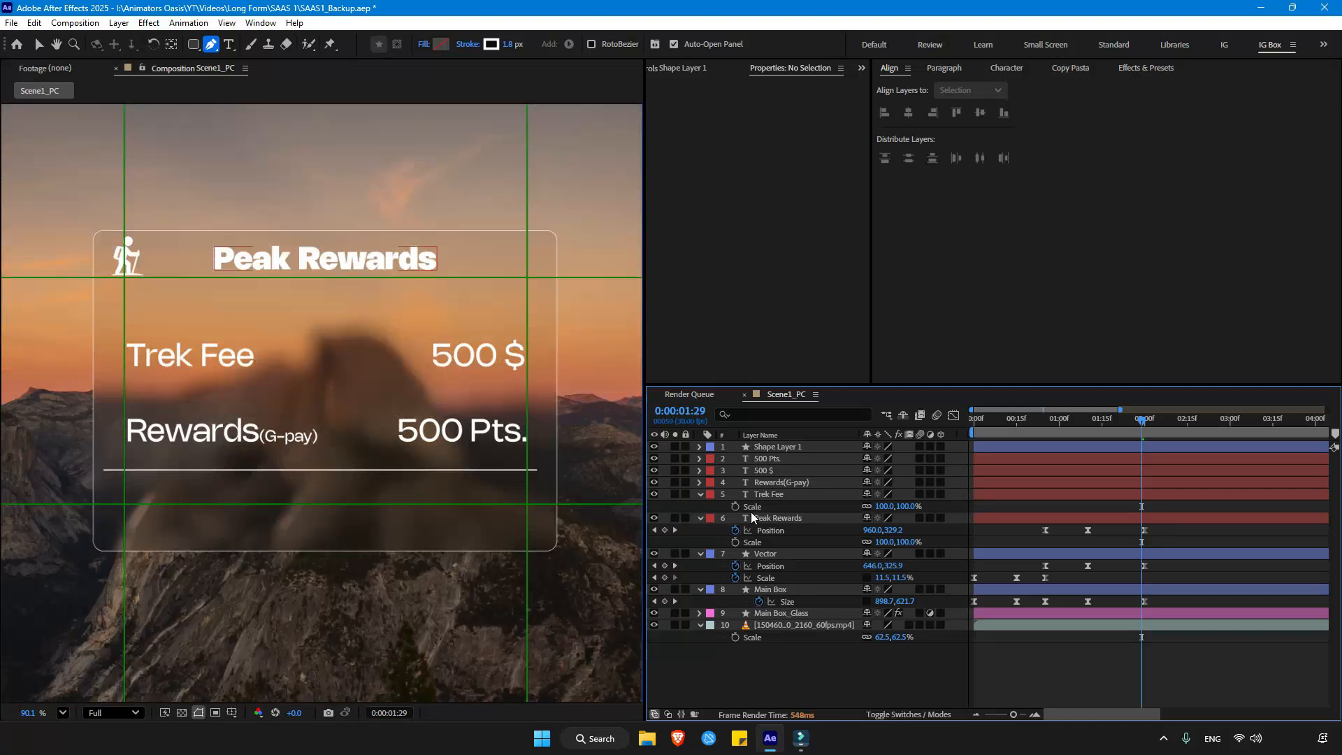
pyautogui.click(766, 448)
pyautogui.press('Return')
pyautogui.write('Line')
pyautogui.press('Return')
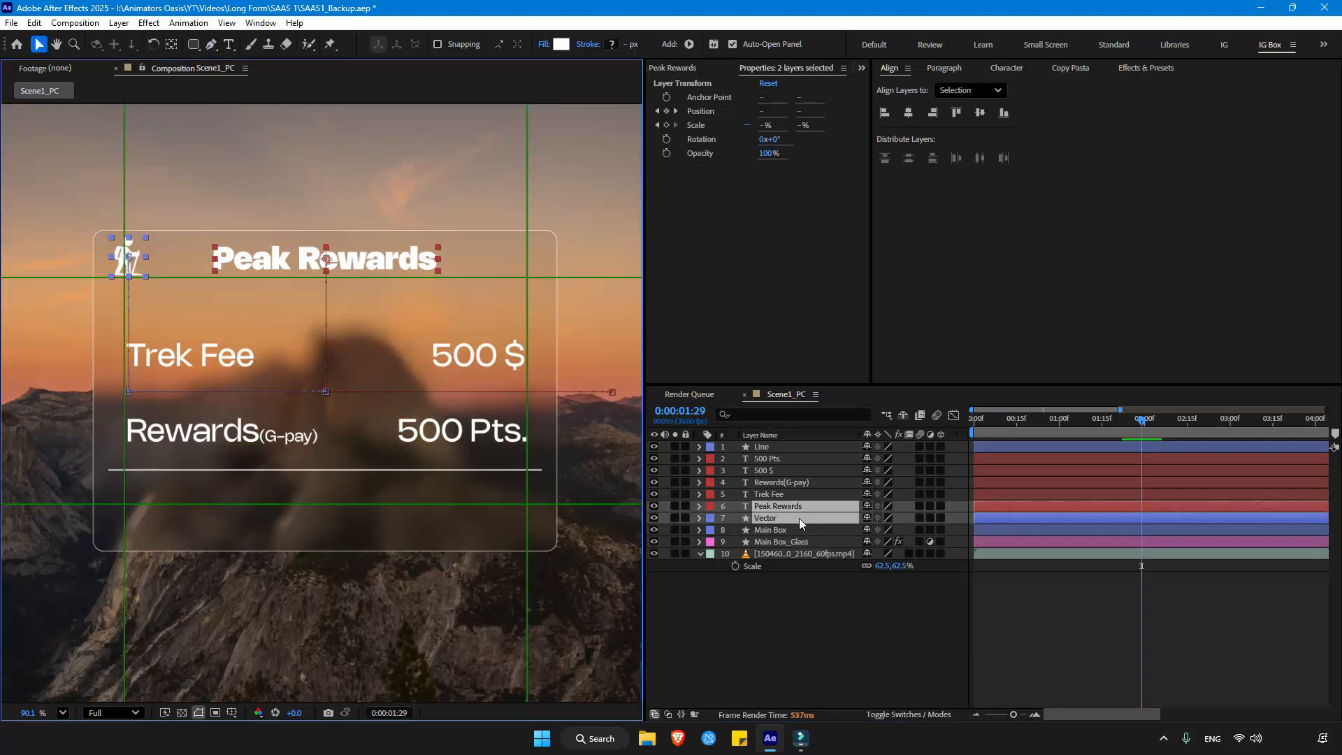
# Step: At 0:00:02:00, lower the title and icon together to Position Y 362 for Peak Rewards and 358.7 for Vector
pyautogui.press('u')
pyautogui.click(1144, 422)
pyautogui.moveTo(897, 519); pyautogui.dragTo(933, 518)
# Step: Reduce Main Box's Size height to 538.2 at the 0:00:02:00 keyframe
pyautogui.click(804, 565)
pyautogui.press('u')
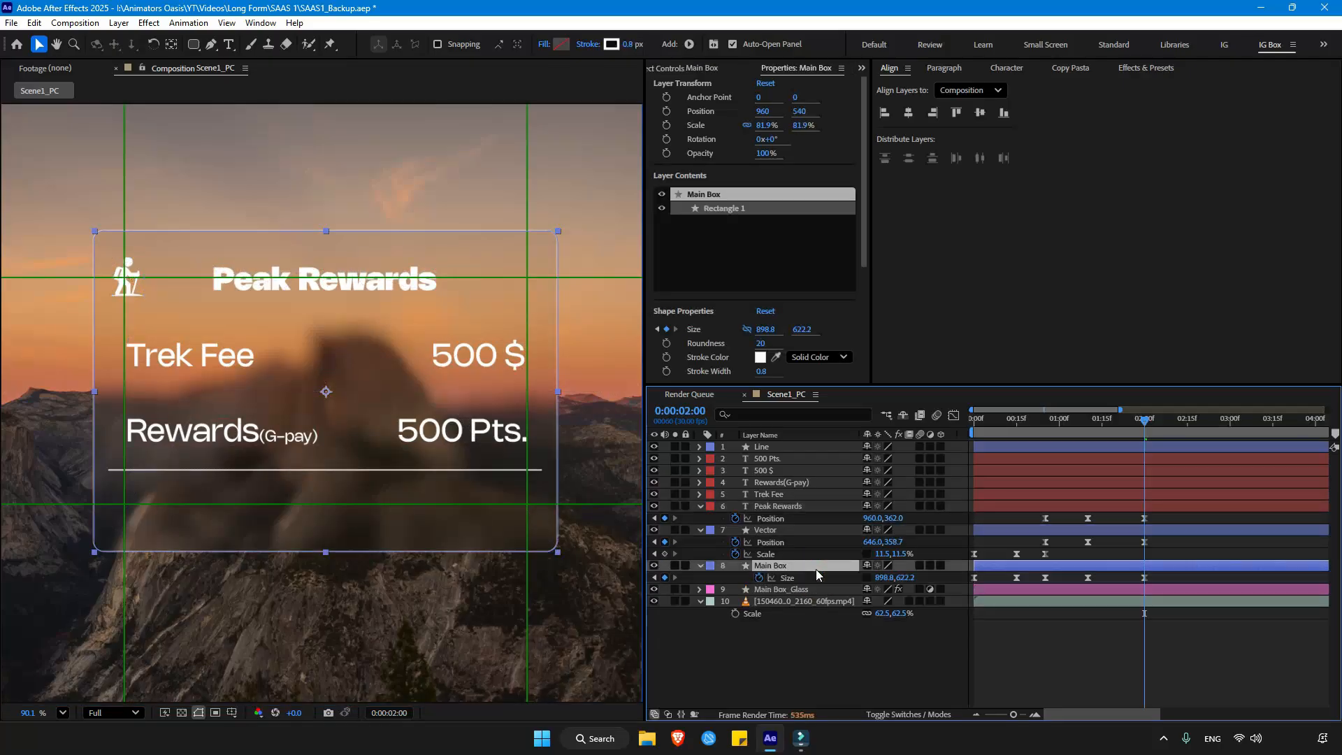
pyautogui.moveTo(905, 578)
pyautogui.mouseDown()
pyautogui.moveTo(861, 580)
pyautogui.moveTo(907, 579)
pyautogui.moveTo(895, 579)
pyautogui.mouseUp()
pyautogui.click(850, 657)
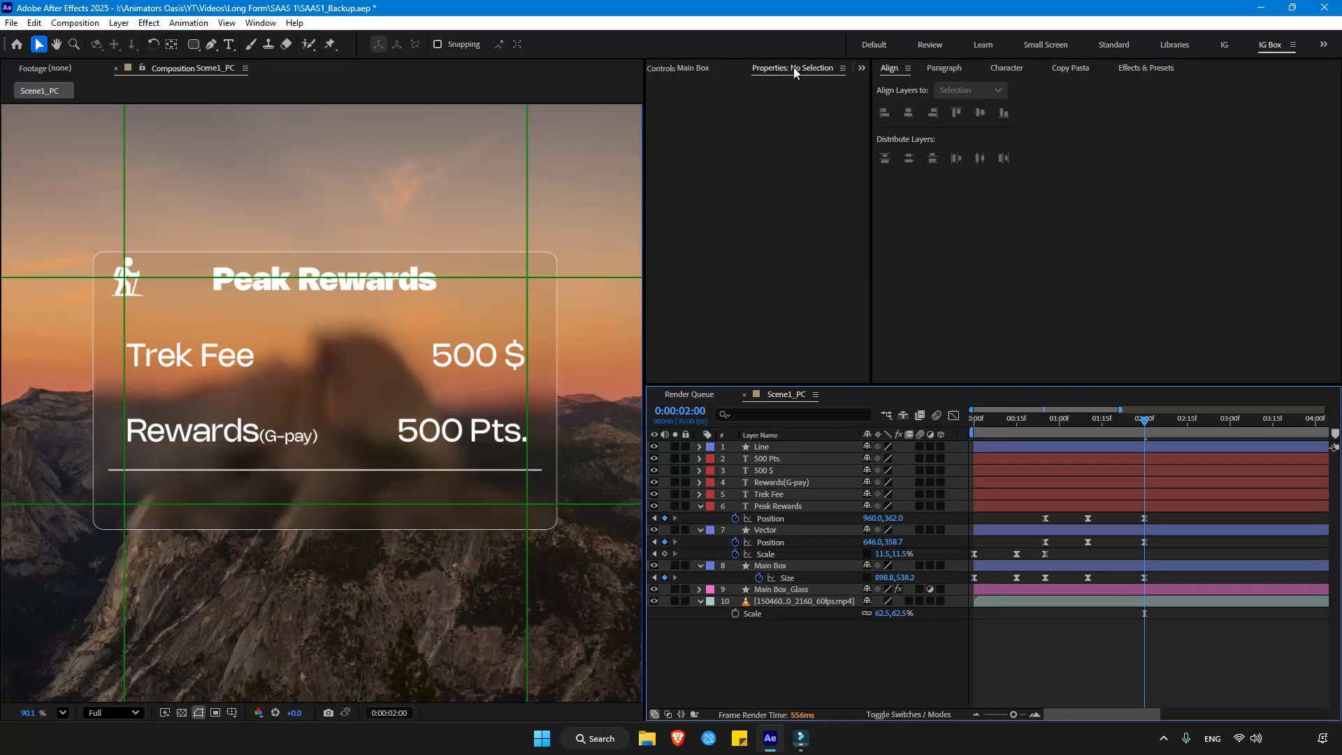
# Step: Place Google_Pay_Logo.svg.png from the project files into the composition over the card
pyautogui.click(861, 69)
pyautogui.click(877, 89)
pyautogui.click(704, 221)
pyautogui.moveTo(704, 222); pyautogui.dragTo(366, 432)
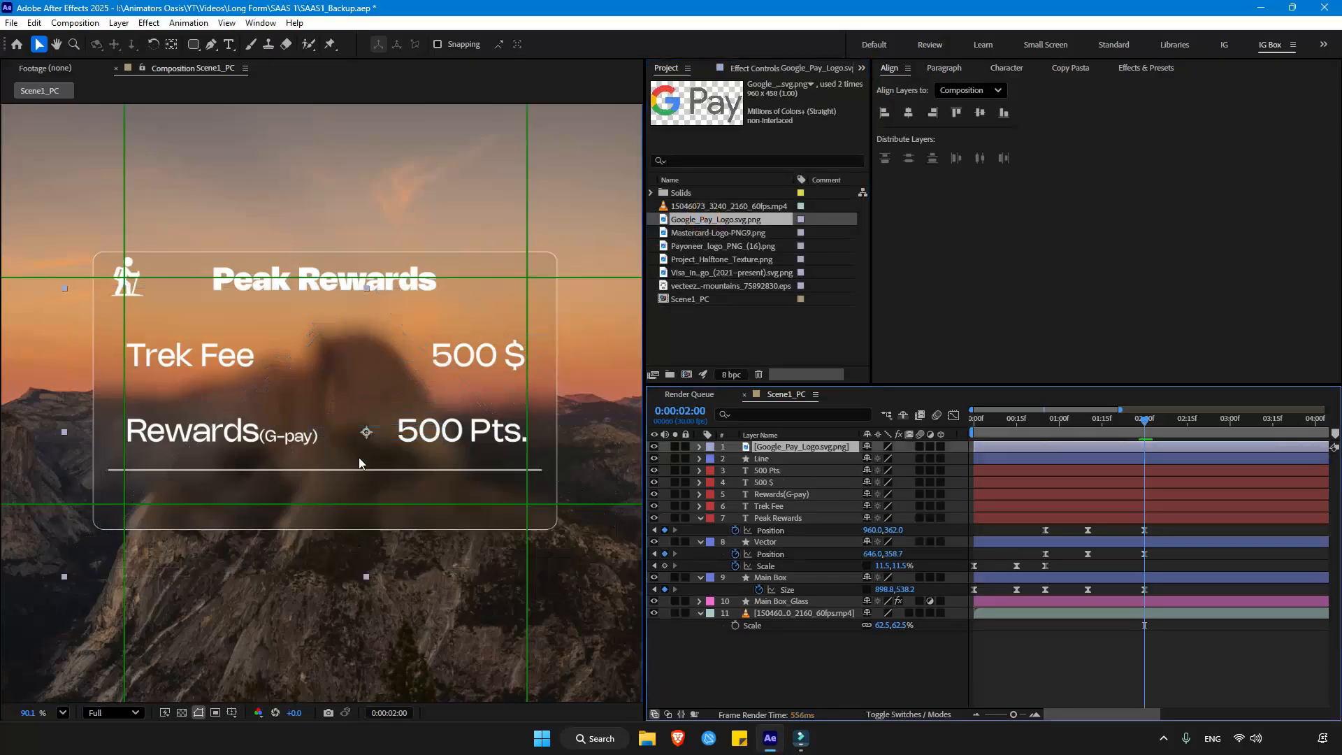
# Step: Apply a Fill effect to the Google Pay logo and set its color to white (FFFFFF)
pyautogui.hotkey('ctrl', 'space')
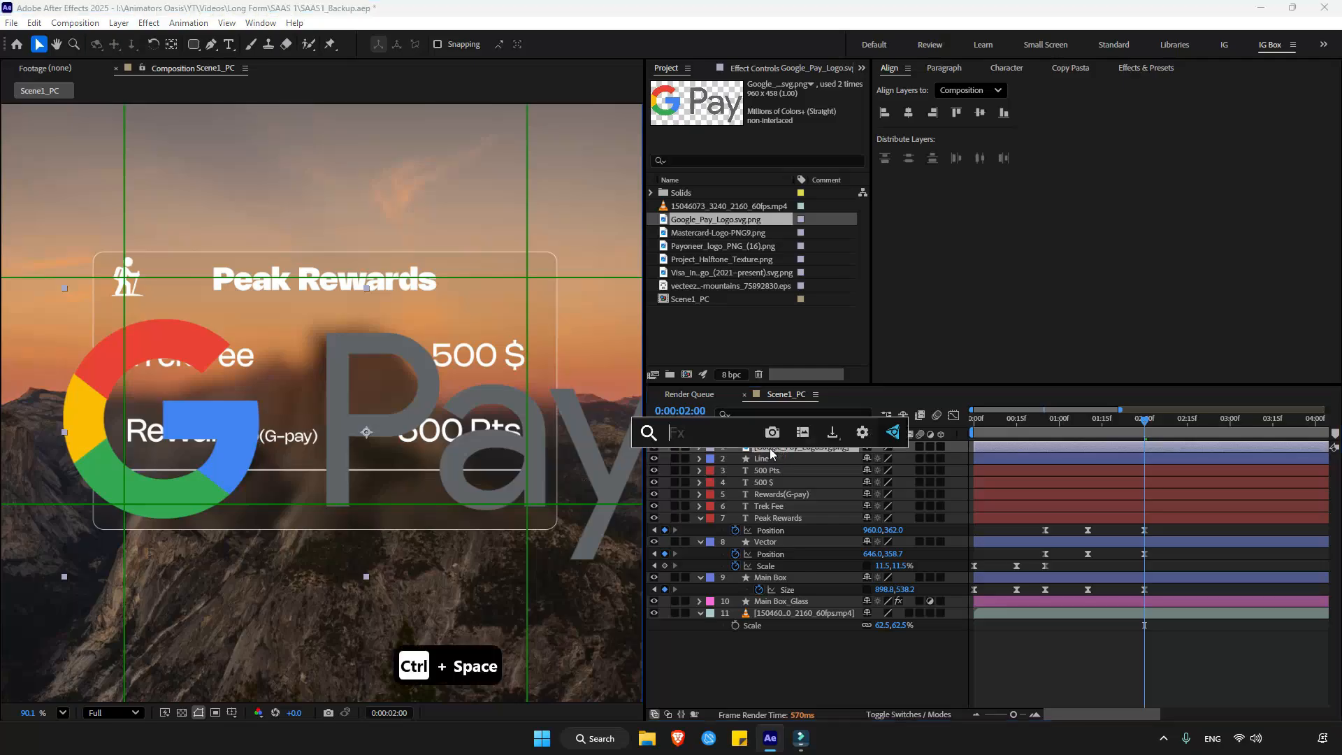
pyautogui.click(690, 518)
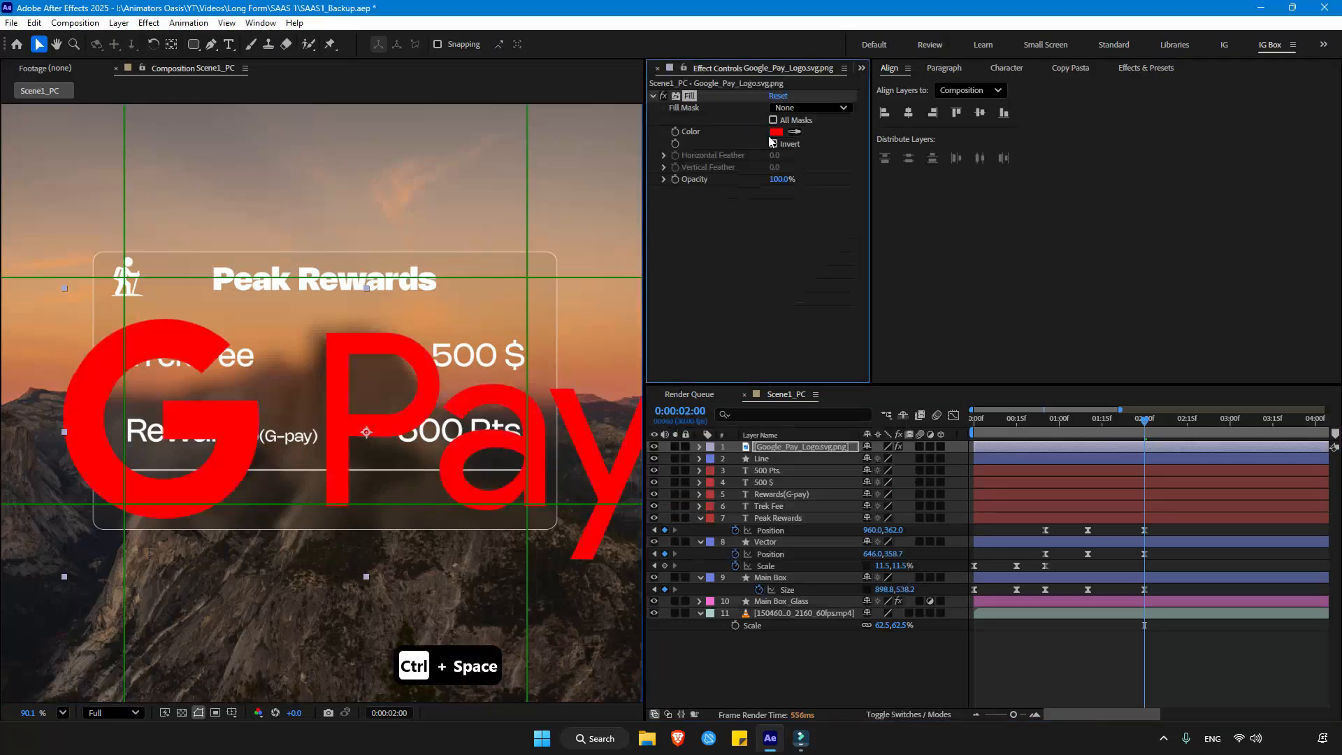
pyautogui.click(776, 132)
pyautogui.moveTo(615, 311); pyautogui.dragTo(443, 218)
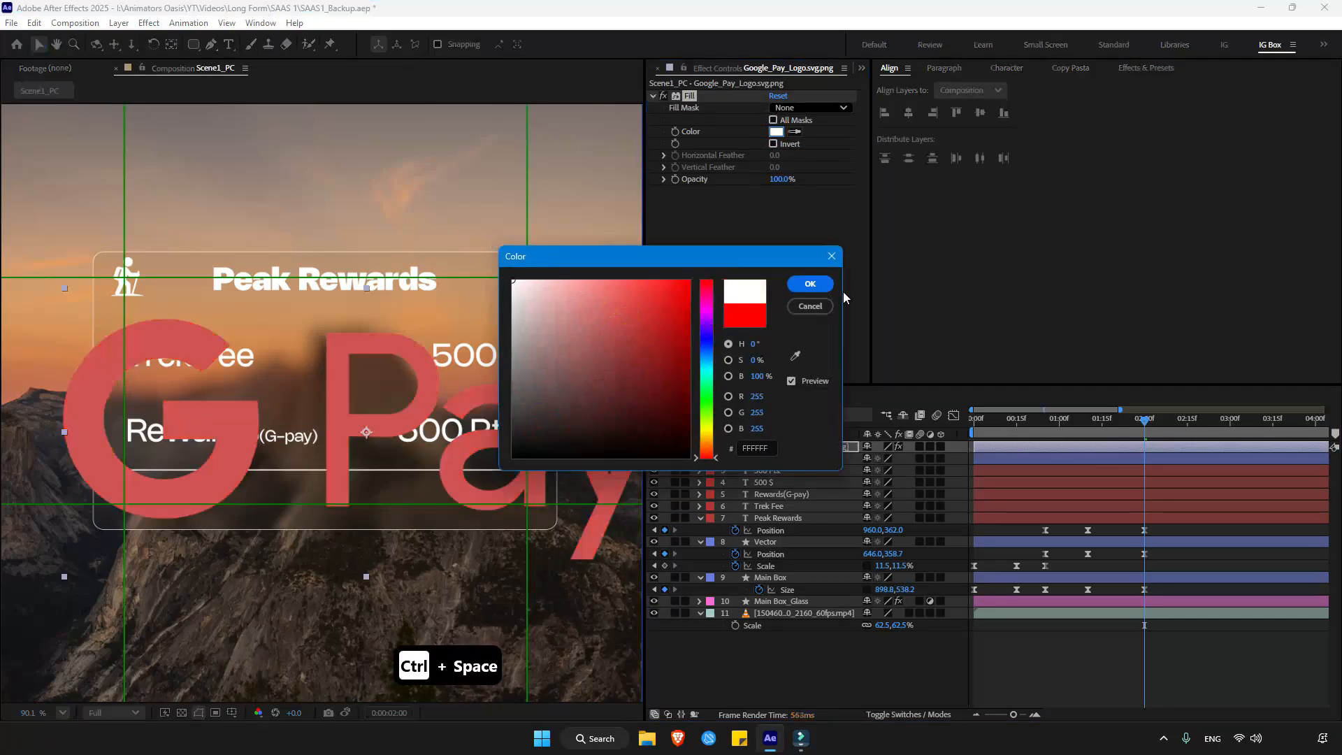
pyautogui.click(809, 285)
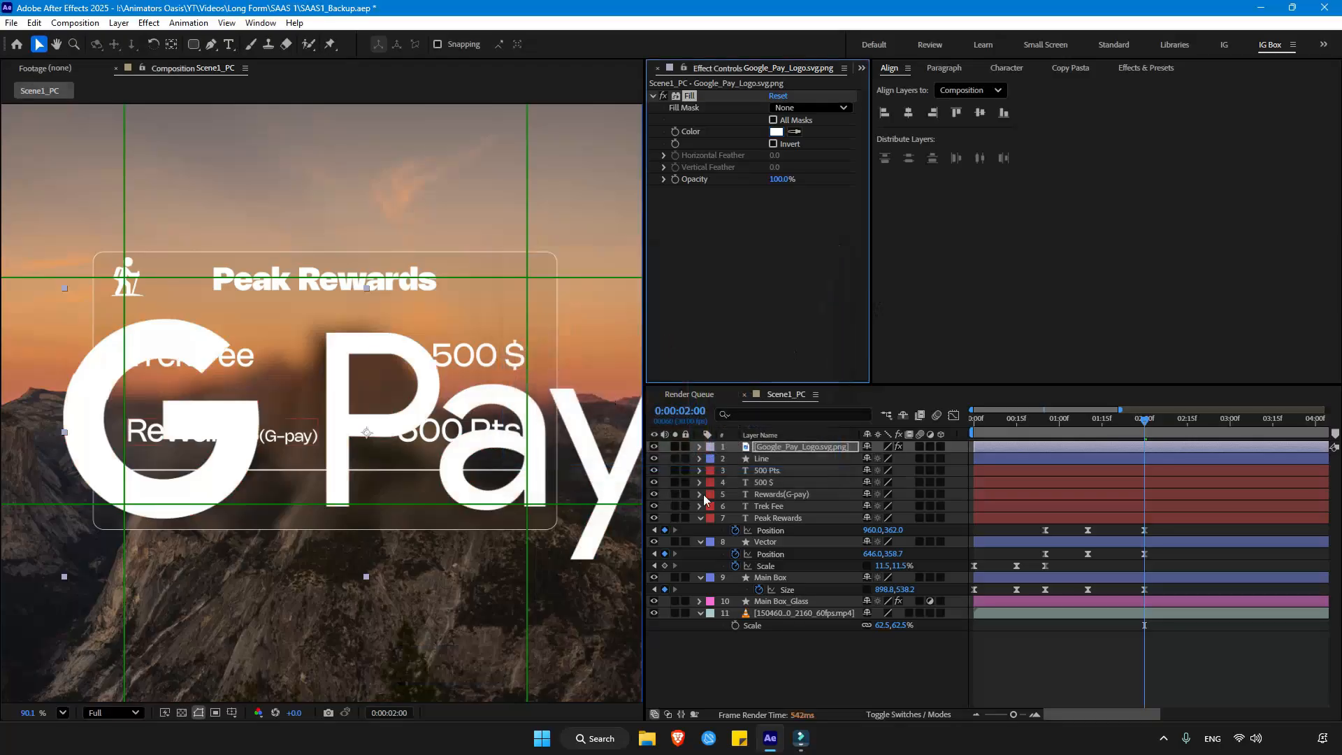
# Step: Shrink the Google Pay logo to 10% Scale and place it below the line at the card's left guide
pyautogui.press('s')
pyautogui.click(902, 459)
pyautogui.write('13.0,13.0')
pyautogui.press('Return')
pyautogui.scroll(5, 355, 416)
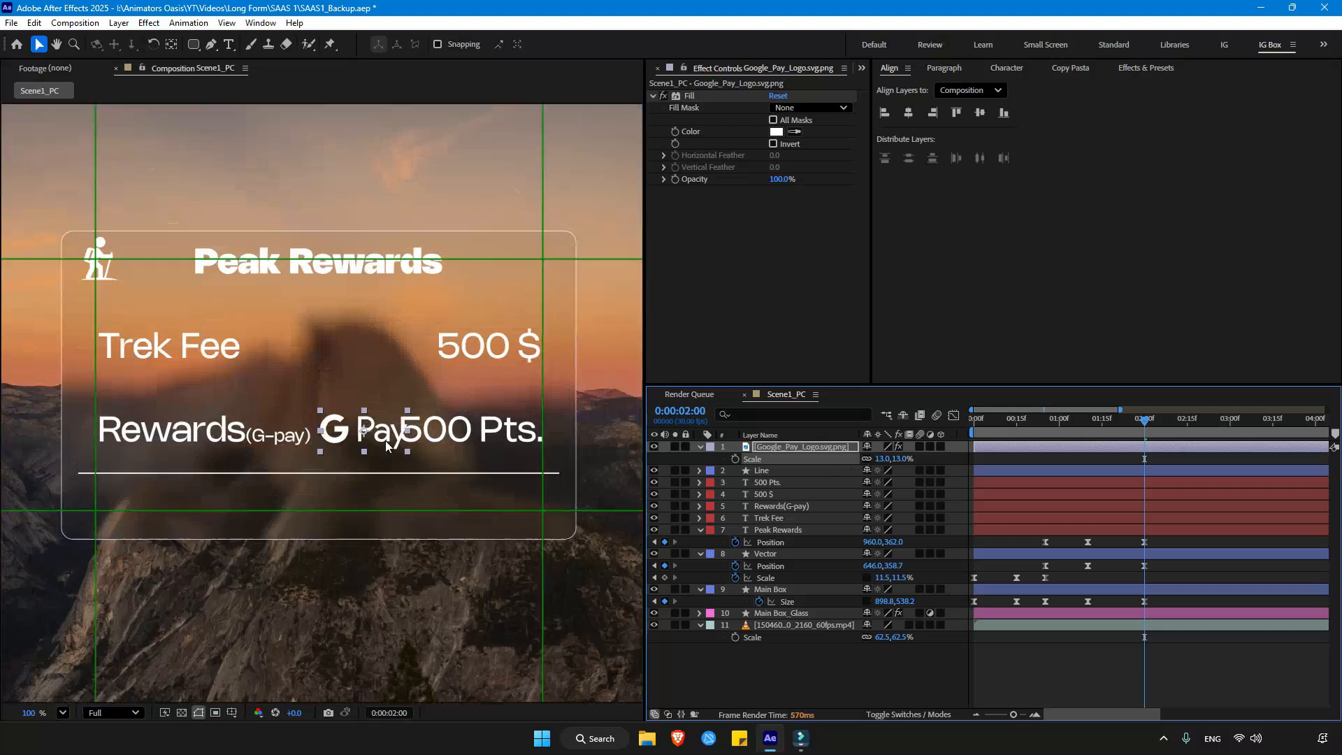
pyautogui.moveTo(587, 375); pyautogui.dragTo(256, 495)
pyautogui.click(900, 459)
pyautogui.write('10')
pyautogui.press('Return')
pyautogui.scroll(4, 259, 462)
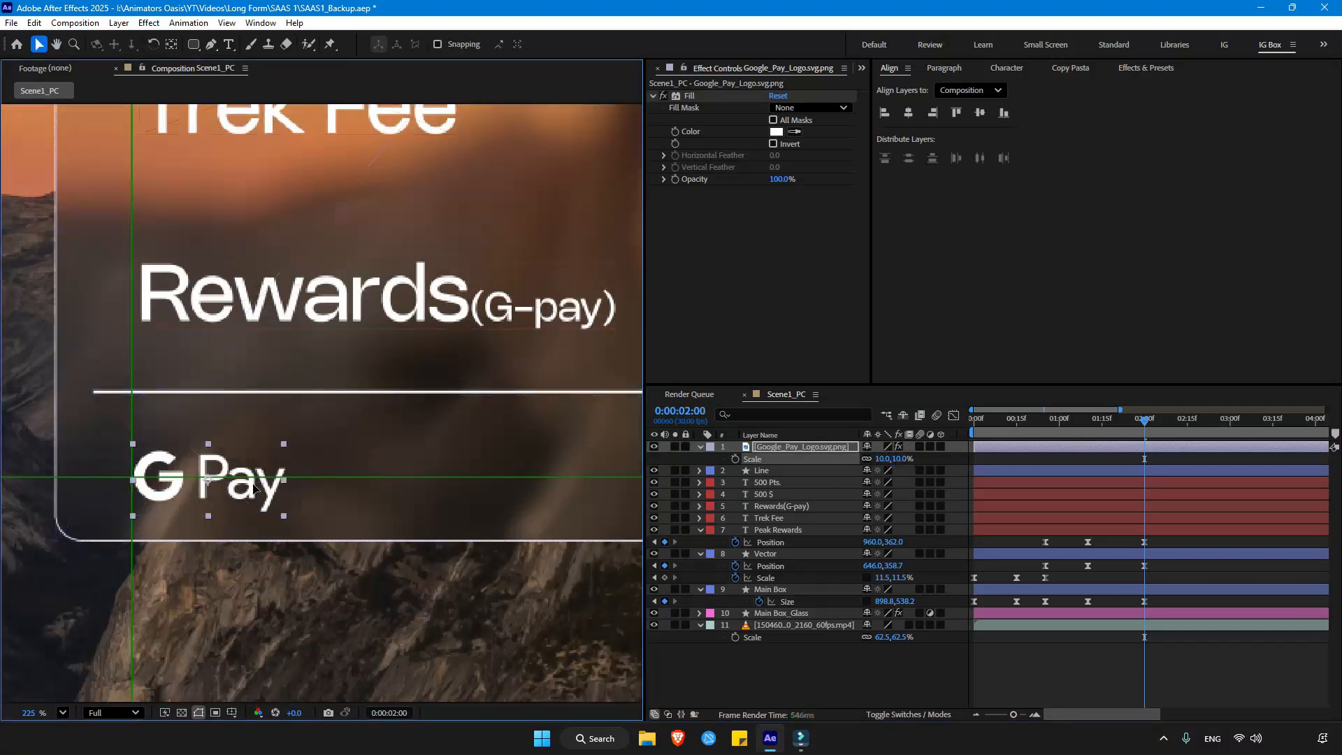
# Step: Show the rulers and add two horizontal guides marking the upper and lower edges of the Google Pay logo's G
pyautogui.scroll(4, 255, 494)
pyautogui.scroll(-5, 256, 501)
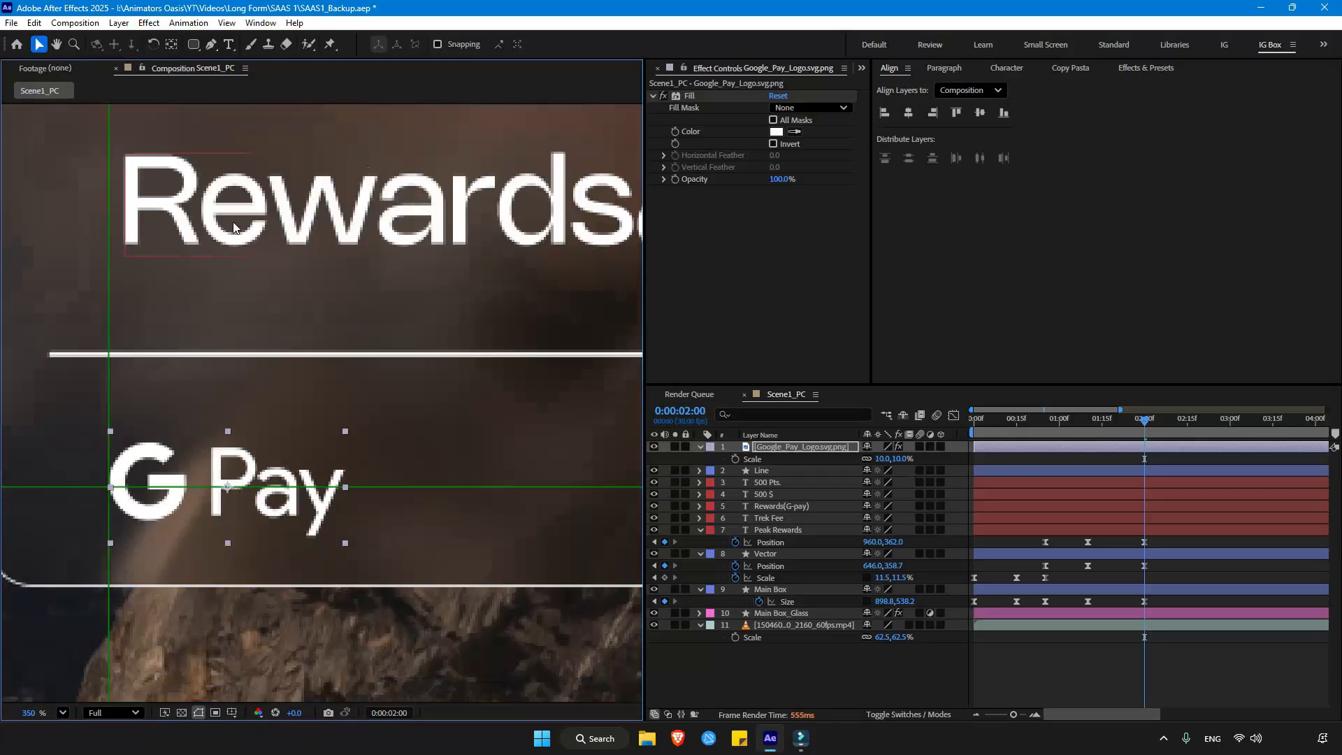
pyautogui.hotkey('ctrl', 'r')
pyautogui.scroll(1, 170, 463)
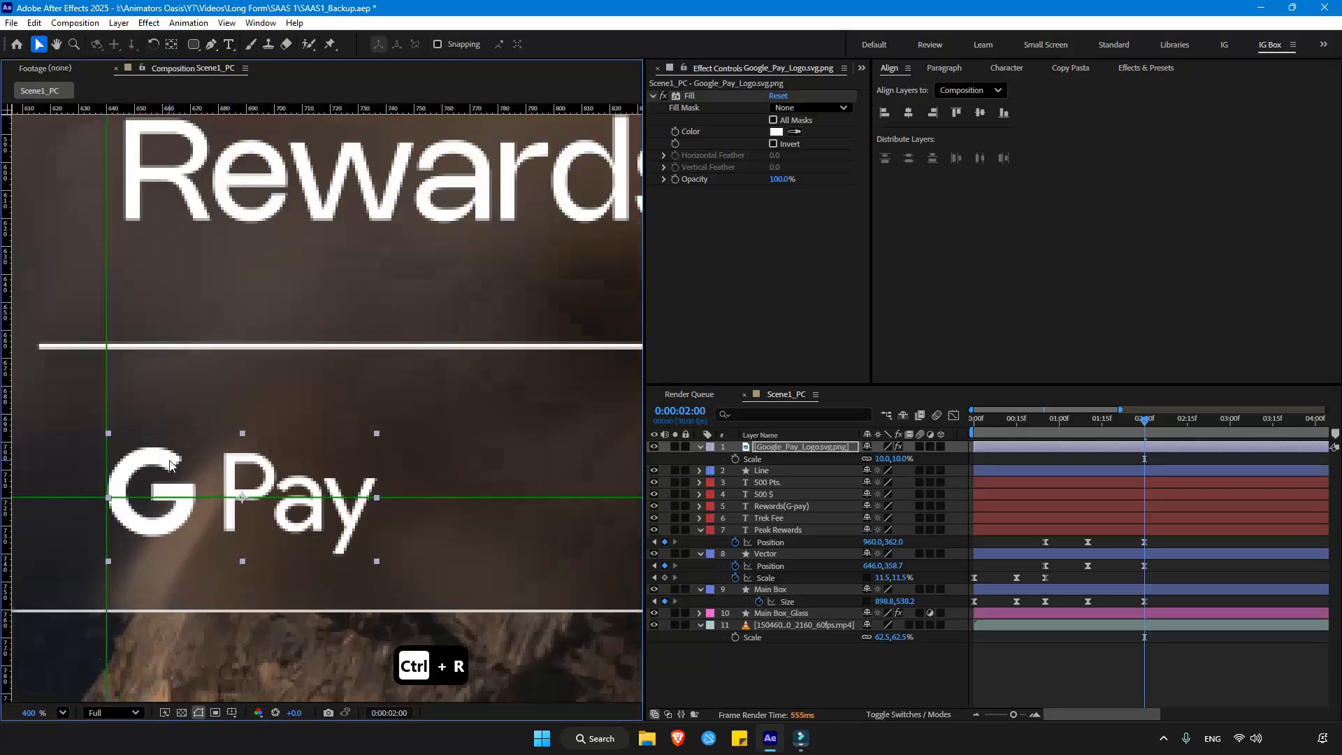
pyautogui.moveTo(224, 110); pyautogui.dragTo(234, 448)
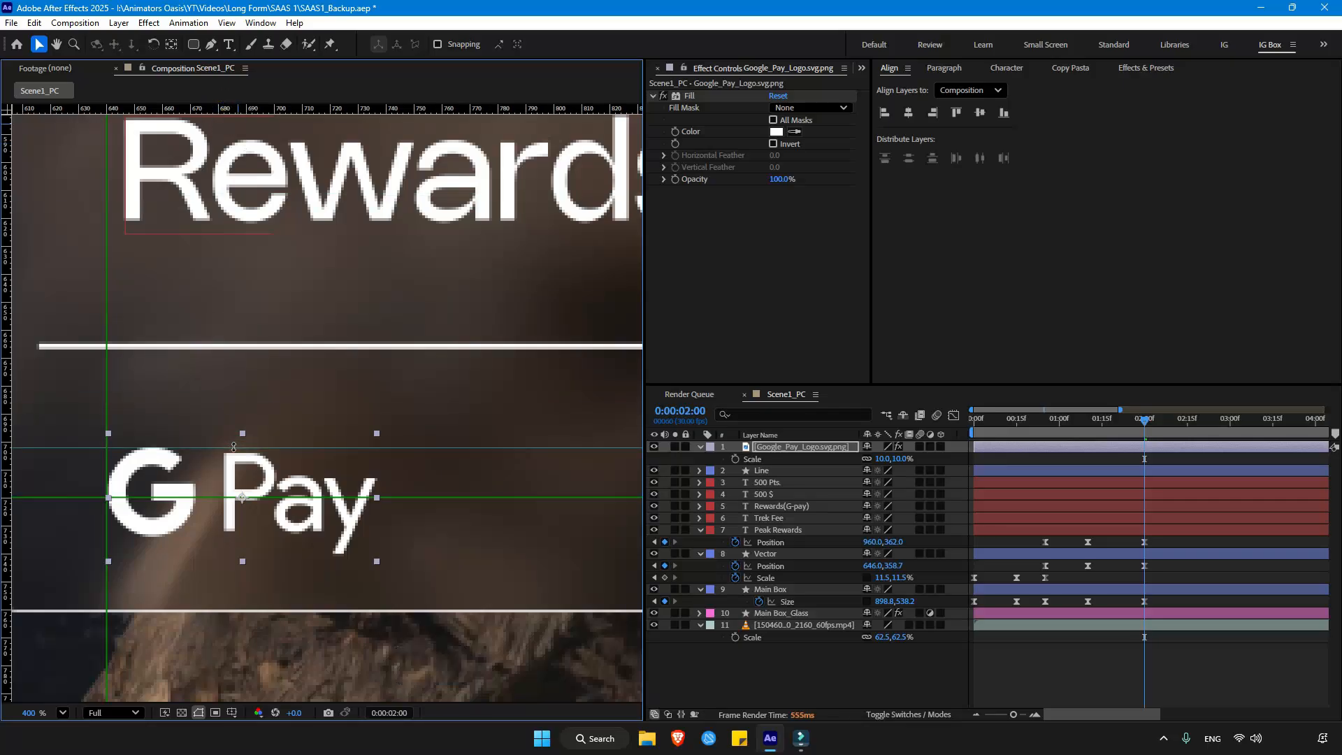
pyautogui.moveTo(289, 109); pyautogui.dragTo(310, 536)
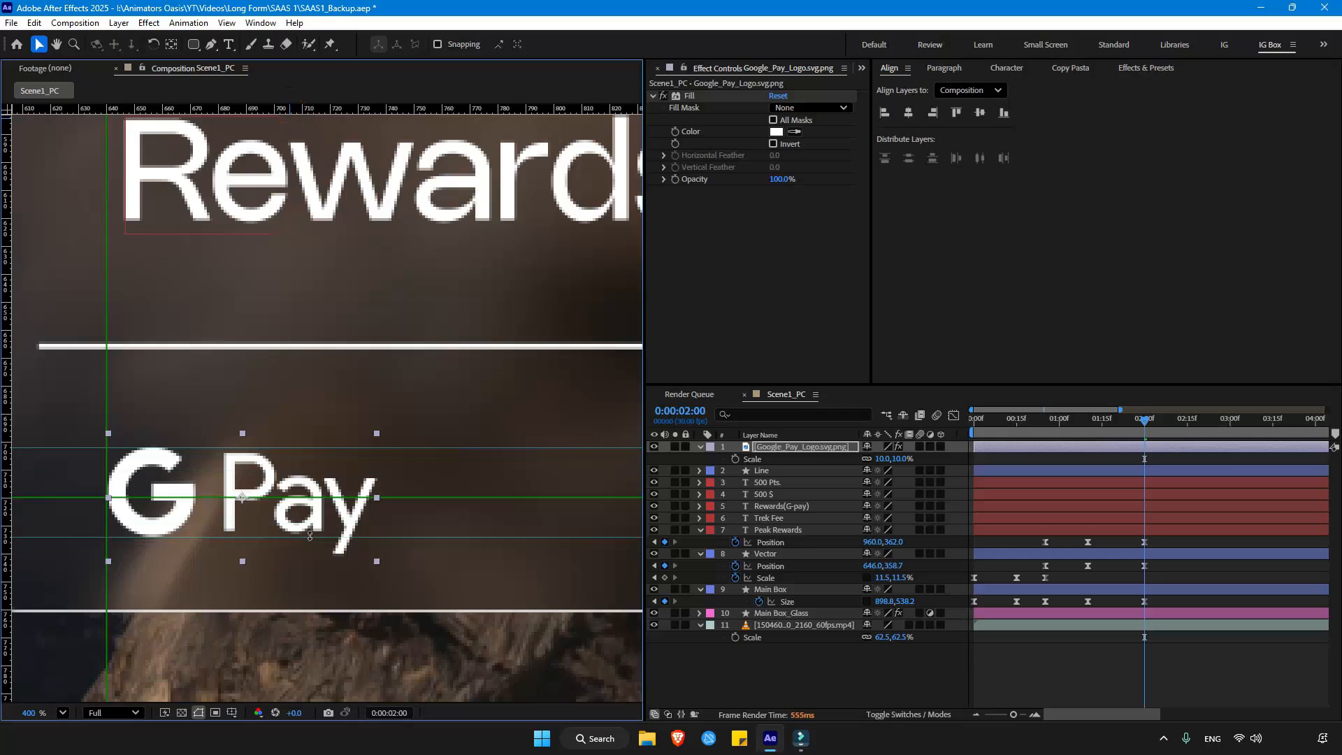
pyautogui.scroll(-5, 334, 478)
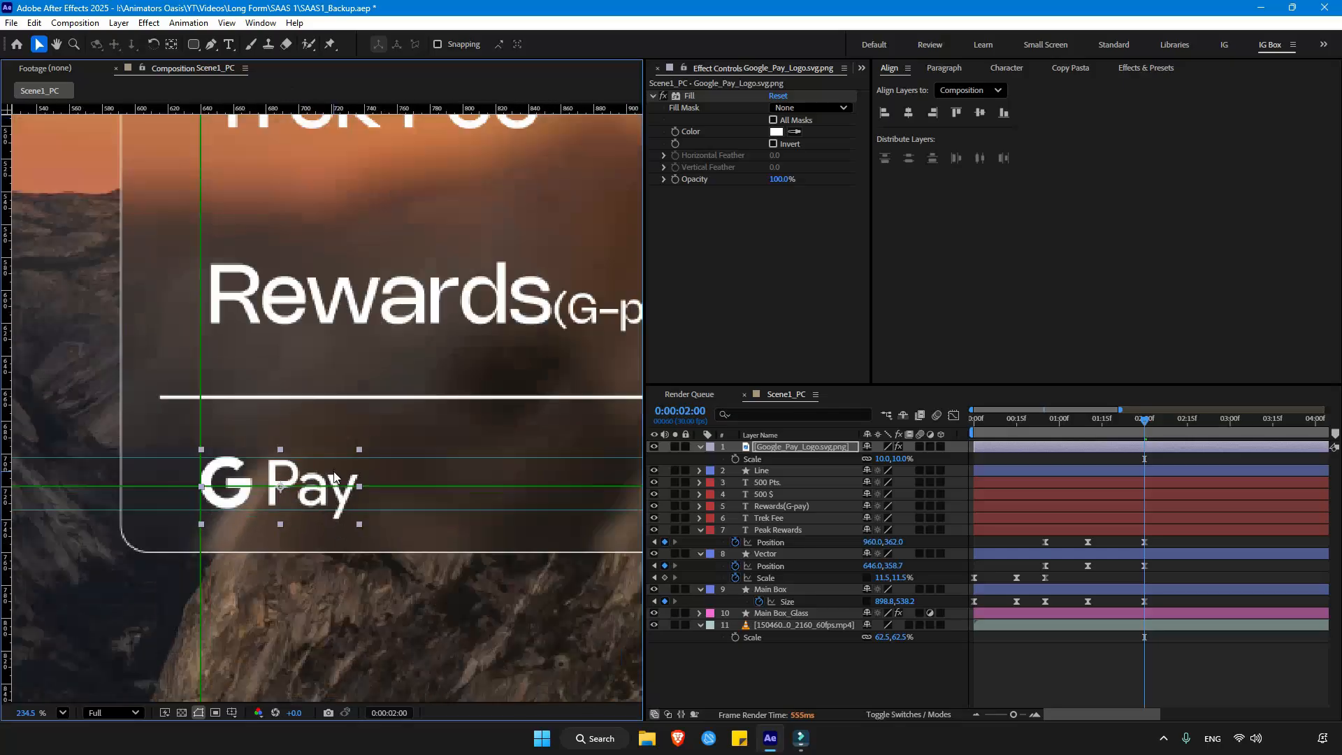
# Step: Duplicate the Google Pay logo into a row of four below the line, with the last copy at the card's right guide
pyautogui.moveTo(334, 477); pyautogui.dragTo(178, 448)
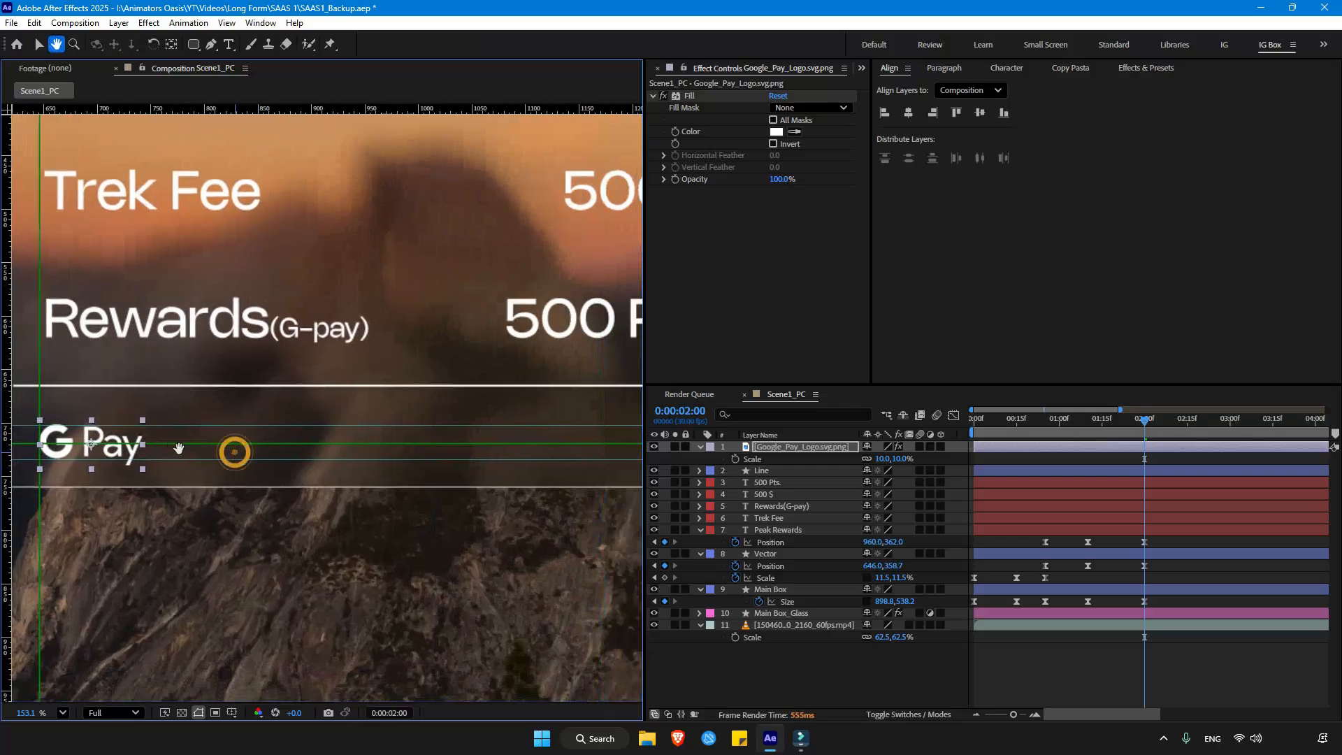
pyautogui.hotkey('ctrl', 'd')
pyautogui.moveTo(84, 448); pyautogui.dragTo(241, 448)
pyautogui.moveTo(507, 478); pyautogui.dragTo(393, 479)
pyautogui.keyDown('ctrl'); pyautogui.click(804, 459); pyautogui.keyUp('ctrl')
pyautogui.hotkey('ctrl', 'd')
pyautogui.moveTo(162, 454); pyautogui.dragTo(583, 454)
# Step: Select all four Google Pay logos and distribute them evenly in the horizontal direction
pyautogui.keyDown('shift'); pyautogui.click(807, 482); pyautogui.keyUp('shift')
pyautogui.click(910, 158)
pyautogui.click(980, 159)
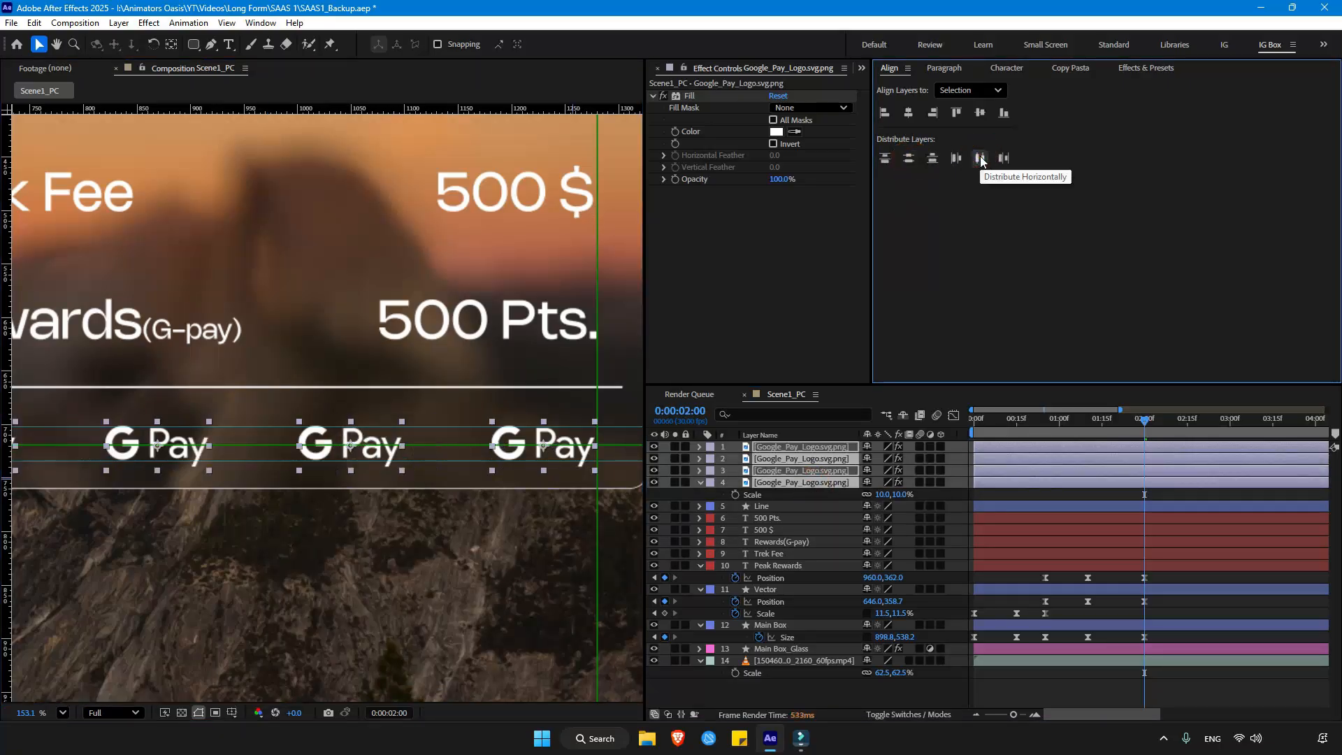
# Step: Replace the third Google Pay logo in the row with Mastercard-Logo-PNG9.png from the project files
pyautogui.click(794, 687)
pyautogui.hotkey('ctrl', '0')
pyautogui.hotkey('alt', '/')
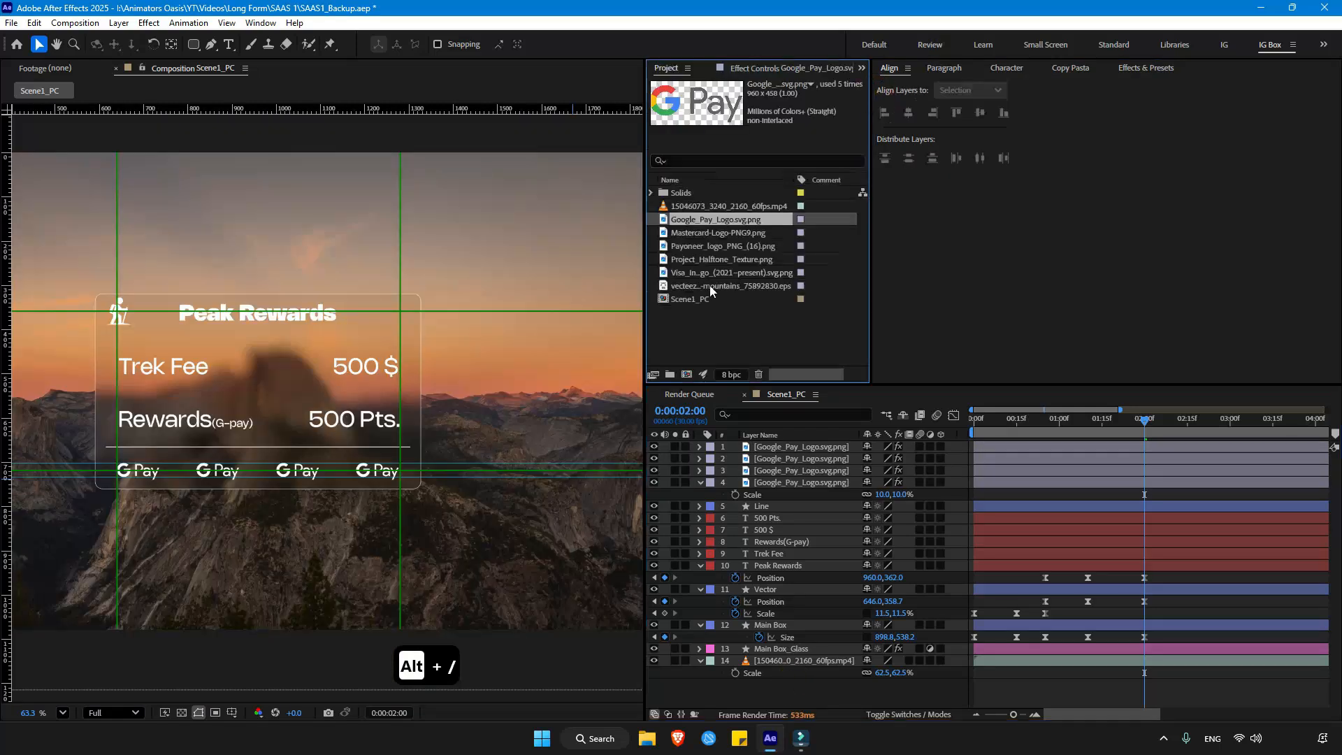
pyautogui.click(701, 233)
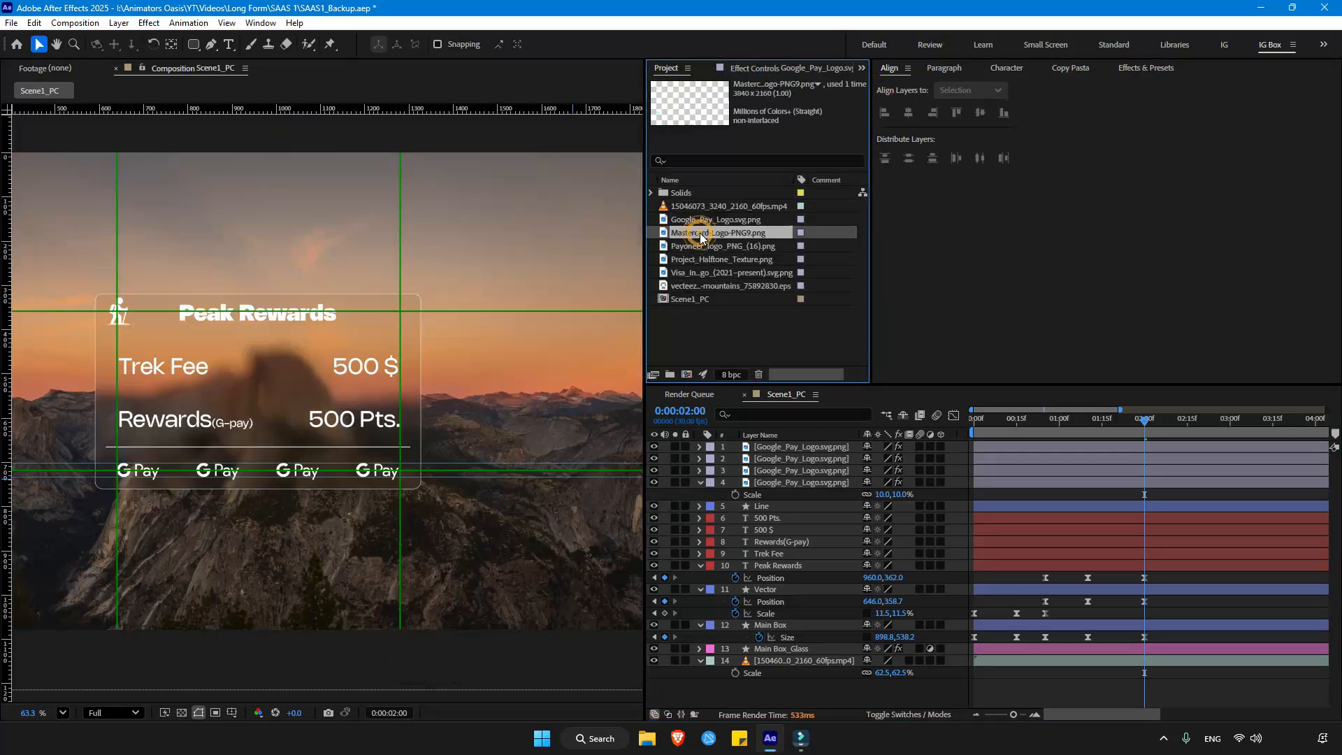
pyautogui.click(787, 472)
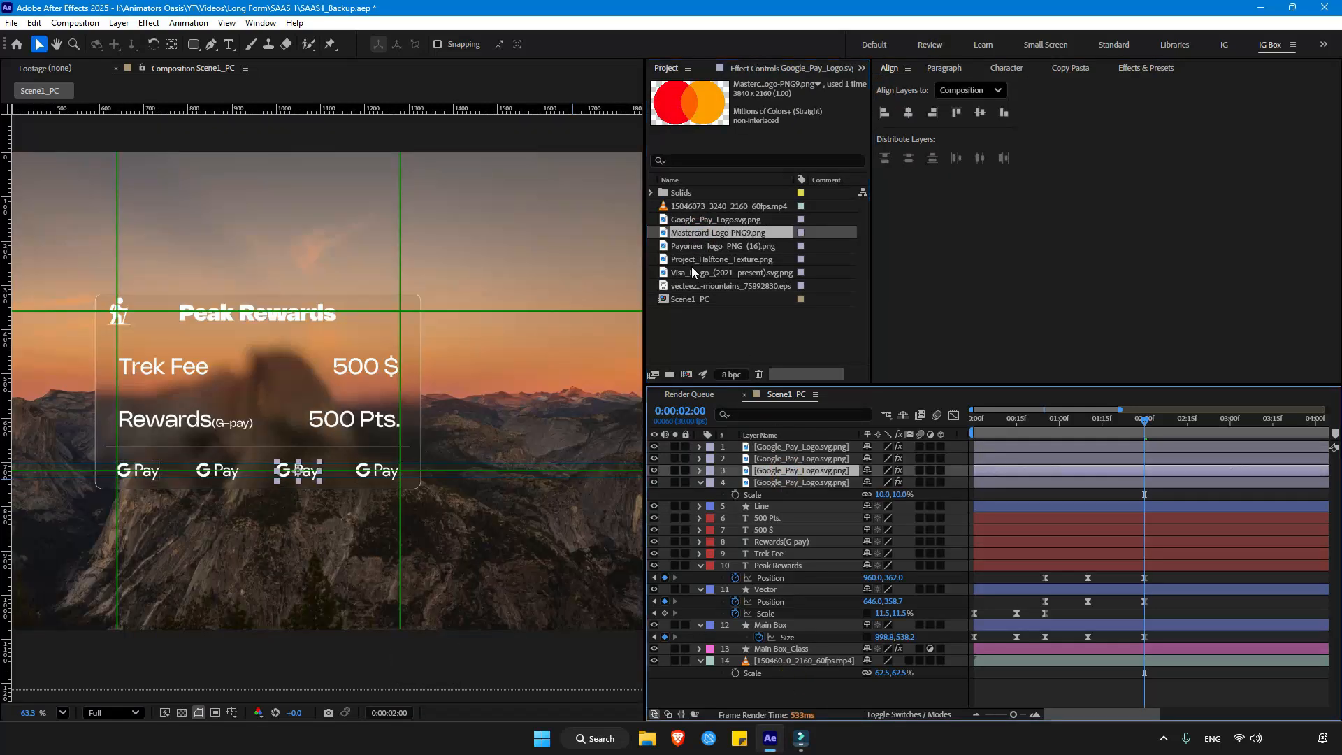
pyautogui.moveTo(696, 239); pyautogui.dragTo(769, 477)
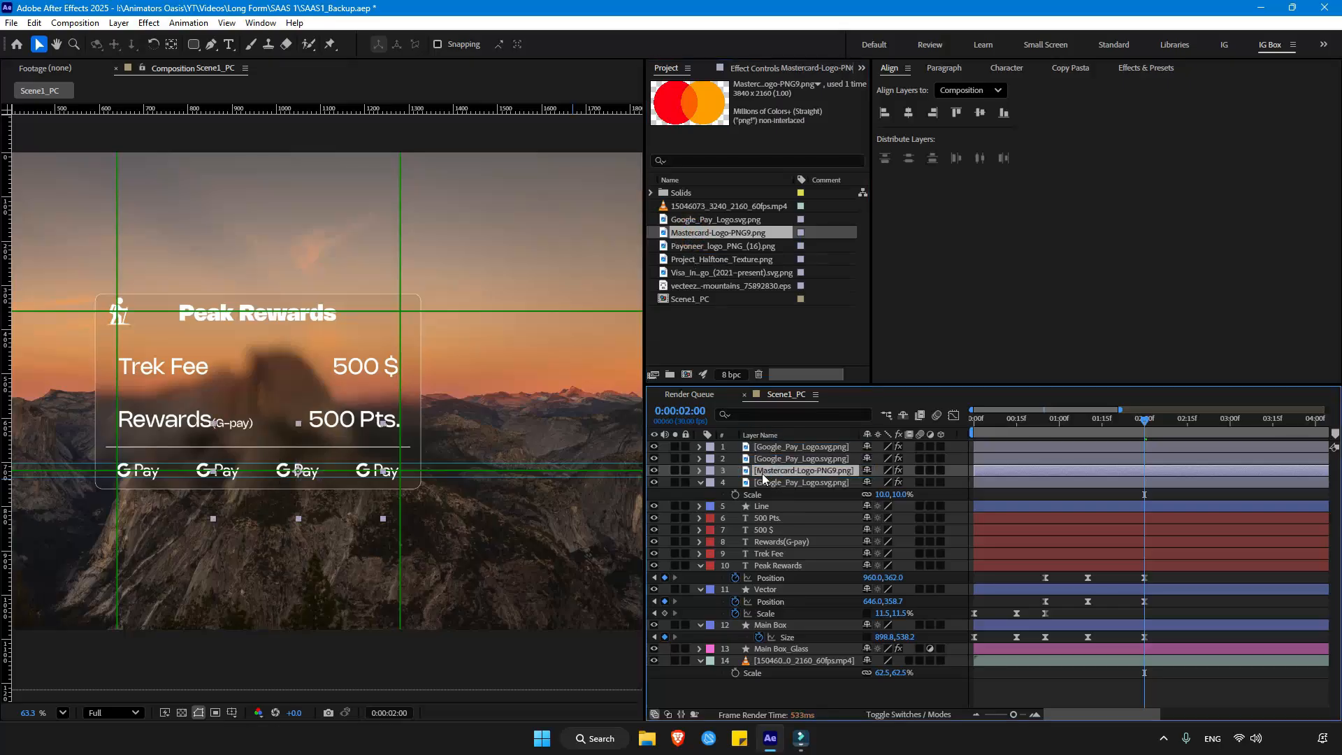
pyautogui.scroll(2, 297, 475)
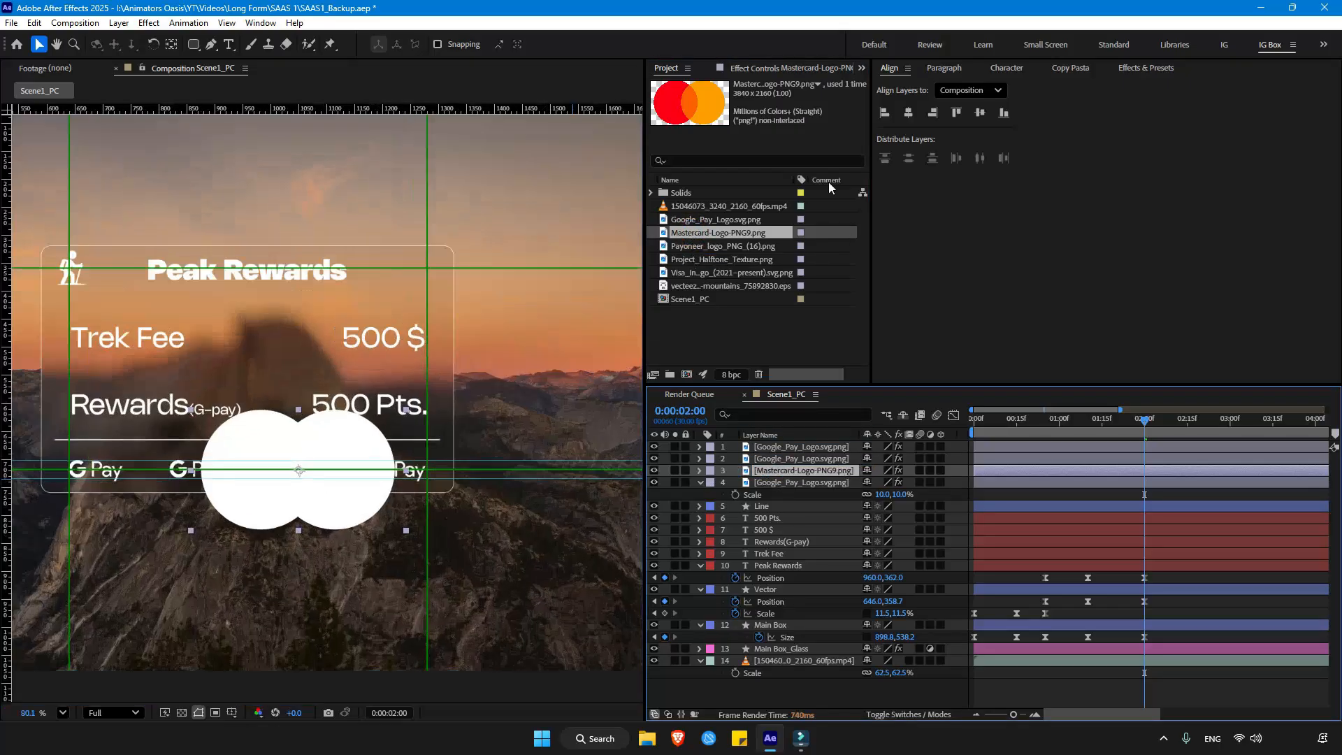
# Step: Remove the Fill effect from the Mastercard logo and apply a Tint effect instead
pyautogui.click(754, 69)
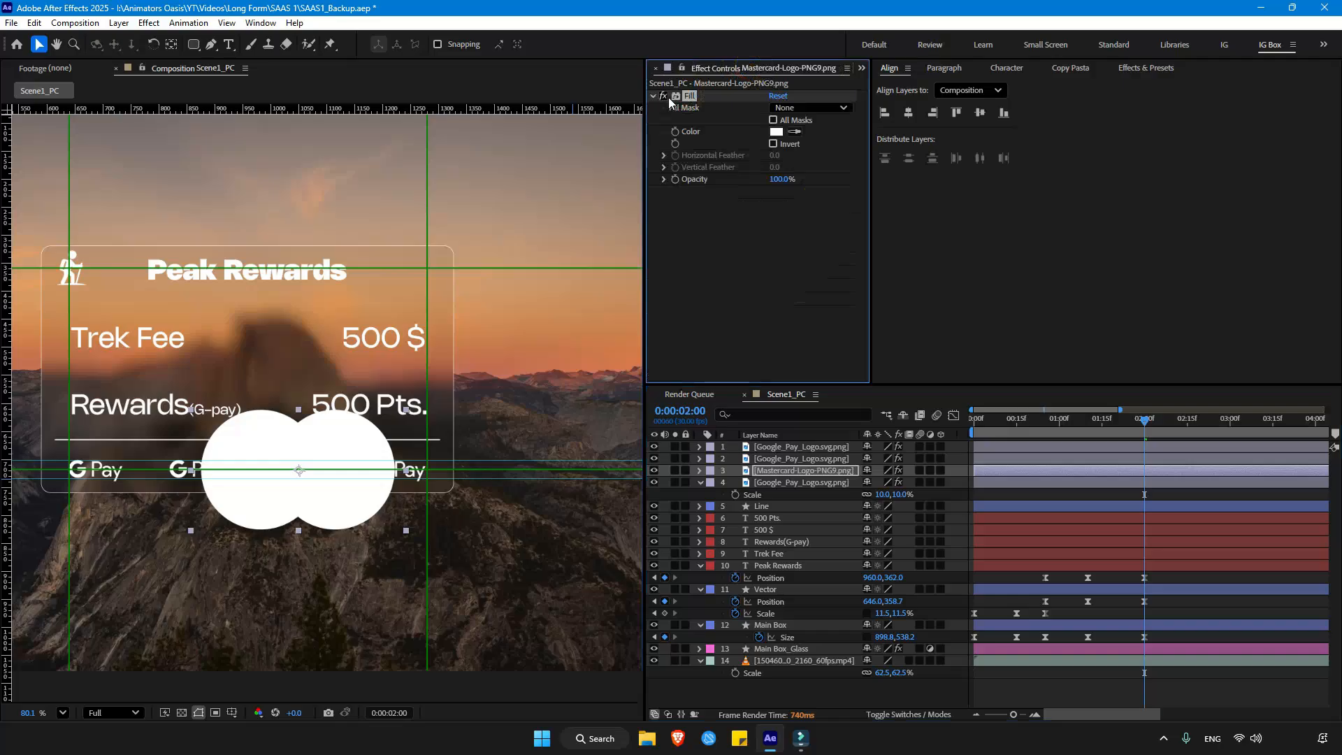
pyautogui.press('Delete')
pyautogui.hotkey('ctrl', 'space')
pyautogui.write('tint')
pyautogui.press('Return')
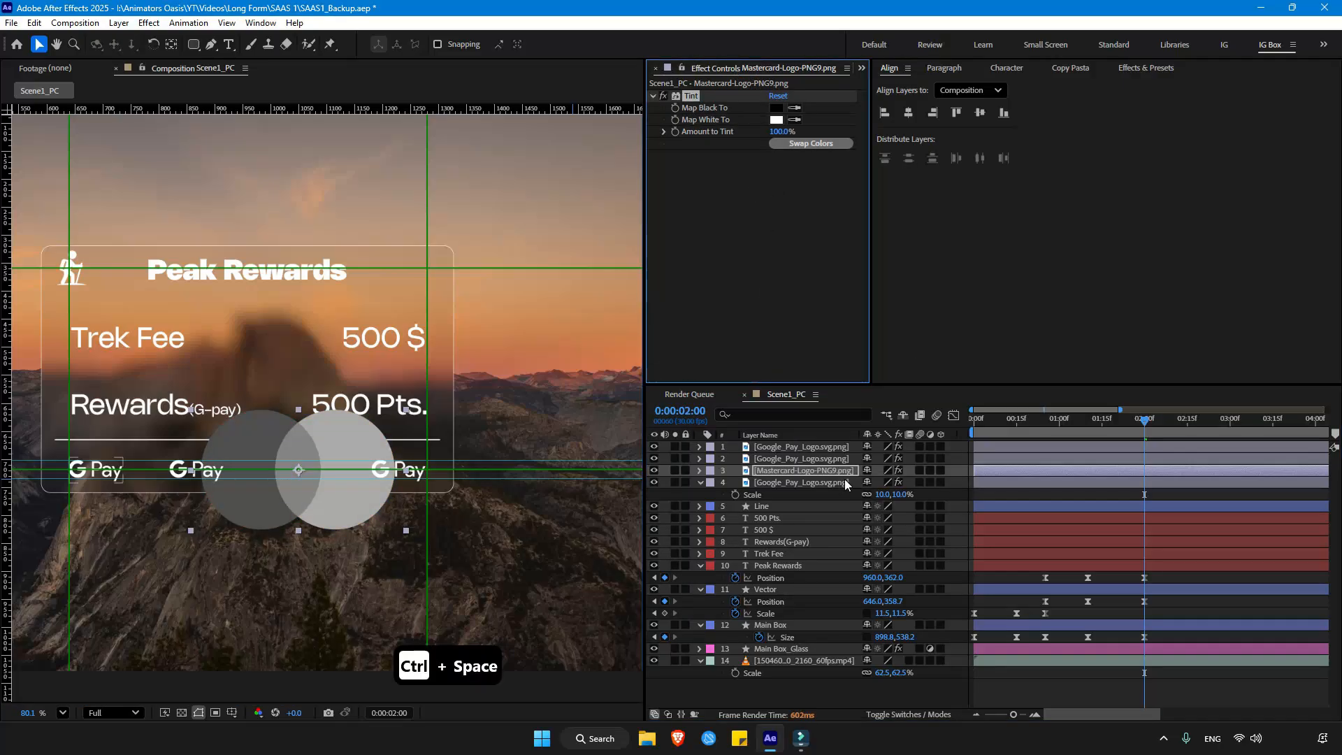
# Step: Scale the Mastercard logo down to 1.5% so it fits between the two horizontal logo guides
pyautogui.press('s')
pyautogui.scroll(3, 375, 470)
pyautogui.hotkey('ctrl', 'z')
pyautogui.click(898, 482)
pyautogui.write('2')
pyautogui.press('Return')
pyautogui.scroll(6, 265, 472)
pyautogui.moveTo(895, 482); pyautogui.dragTo(891, 483)
pyautogui.press('Up')
pyautogui.click(891, 484)
pyautogui.write('1.5')
pyautogui.press('Return')
pyautogui.scroll(-3, 382, 433)
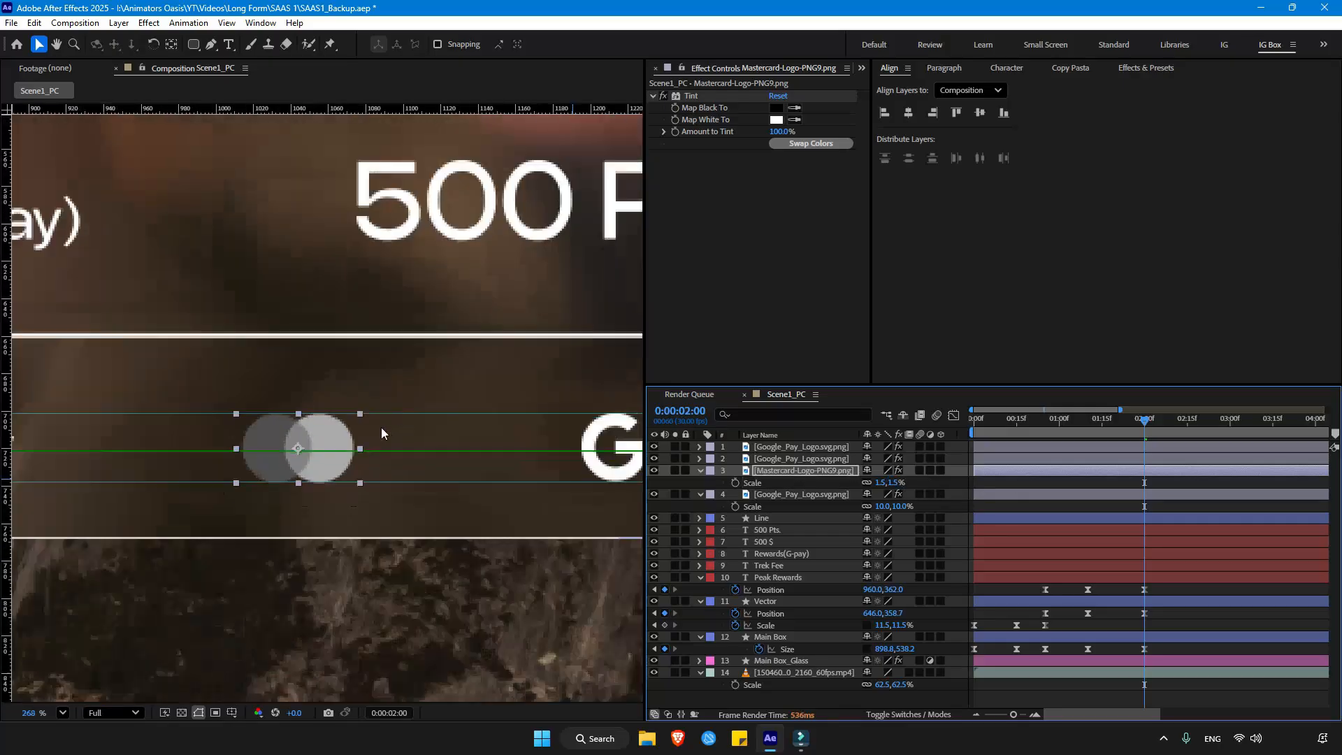
pyautogui.scroll(-2, 382, 433)
pyautogui.click(330, 438)
# Step: Replace the second Google Pay logo in the row with Payoneer_logo_PNG_(16).png from the project files
pyautogui.click(862, 68)
pyautogui.click(885, 87)
pyautogui.moveTo(723, 246); pyautogui.dragTo(785, 459)
# Step: Try enlarging the Payoneer logo to 12.1% Scale and undo it
pyautogui.press('s')
pyautogui.moveTo(905, 471); pyautogui.dragTo(919, 472)
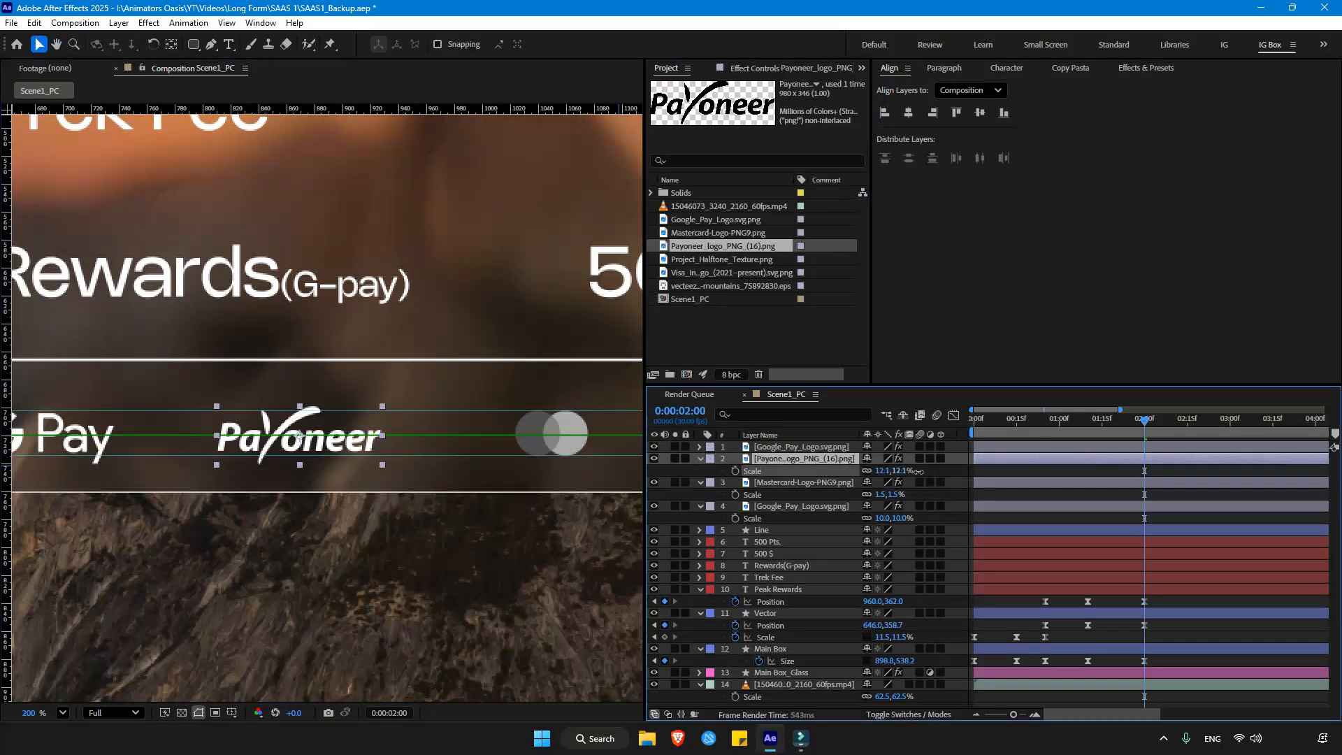
pyautogui.hotkey('ctrl', 'z')
pyautogui.hotkey('ctrl', 'z')
# Step: Replace the last Google Pay logo, at the card's right guide, with the Visa logo PNG from the project files
pyautogui.moveTo(688, 274); pyautogui.dragTo(771, 446)
pyautogui.moveTo(644, 569); pyautogui.dragTo(650, 552)
pyautogui.scroll(-3, 473, 418)
pyautogui.hotkey('ctrl', 'k')
pyautogui.press('Escape')
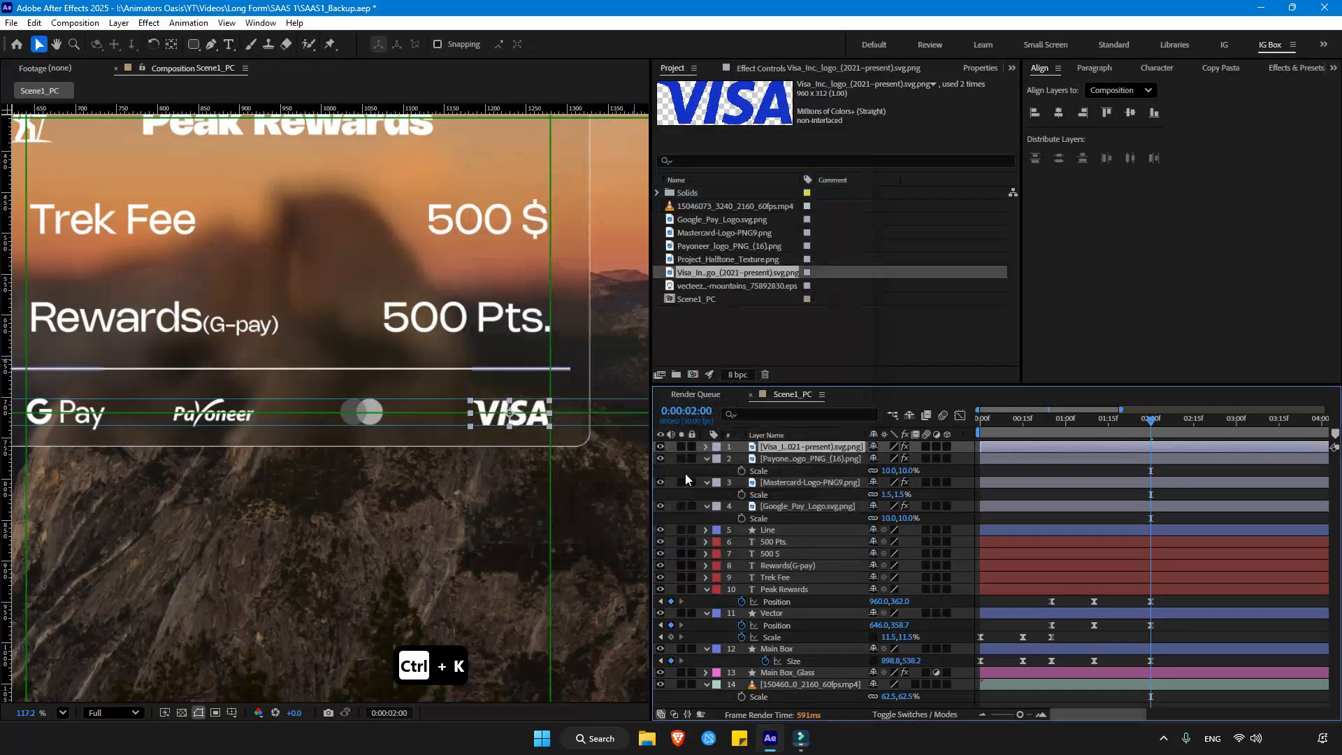
pyautogui.hotkey('alt', '/')
# Step: Distribute the Visa, Payoneer, Mastercard and Google Pay logos evenly in the horizontal direction
pyautogui.keyDown('shift'); pyautogui.click(807, 506); pyautogui.keyUp('shift')
pyautogui.click(1130, 158)
pyautogui.scroll(1, 273, 408)
# Step: Show the Parent & Link column and parent the four logos, Line, 500 Pts., 500 $ and Rewards(G-pay) layers to Trek Fee
pyautogui.rightClick(814, 434)
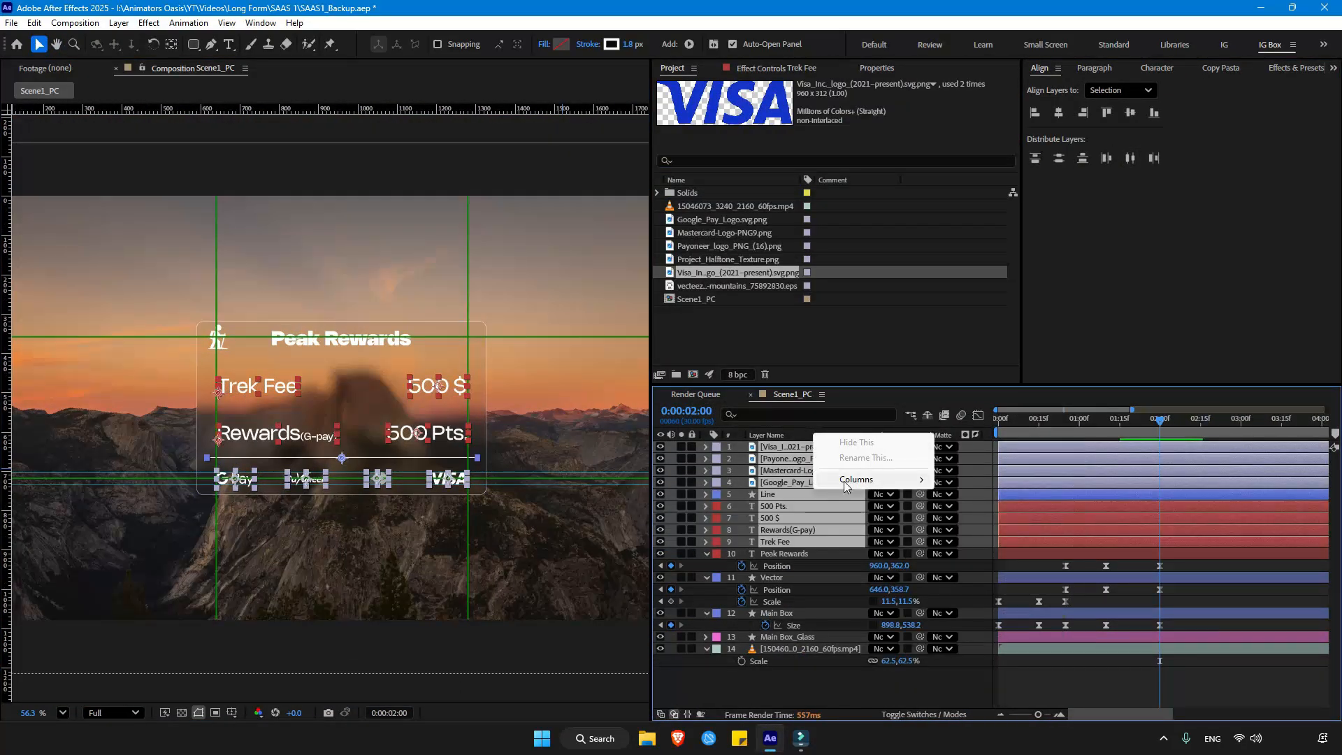
pyautogui.moveTo(846, 486)
pyautogui.click(981, 587)
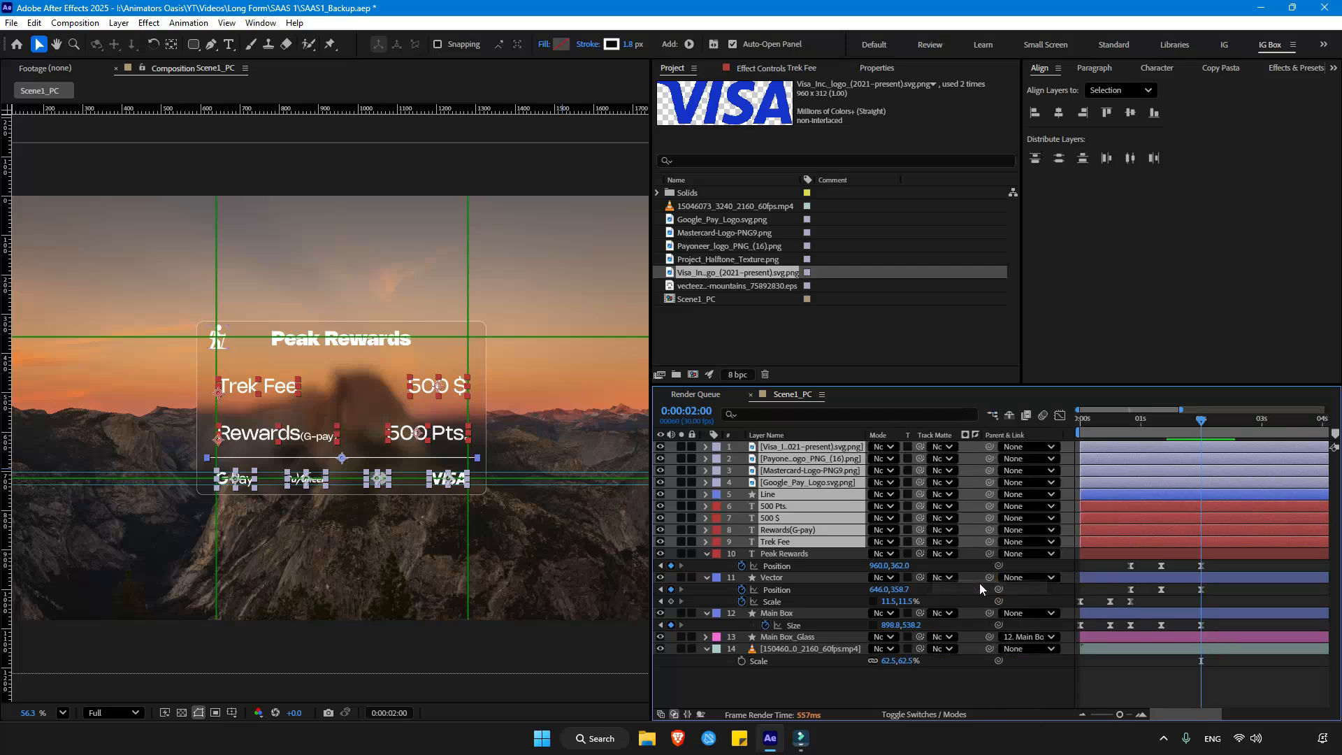
pyautogui.moveTo(989, 458); pyautogui.dragTo(781, 548)
pyautogui.click(781, 555)
# Step: Keyframe Trek Fee's Position at 0:00:02:00, and lower it to Y 778.1 with a keyframe at 0:00:01:10
pyautogui.click(782, 544)
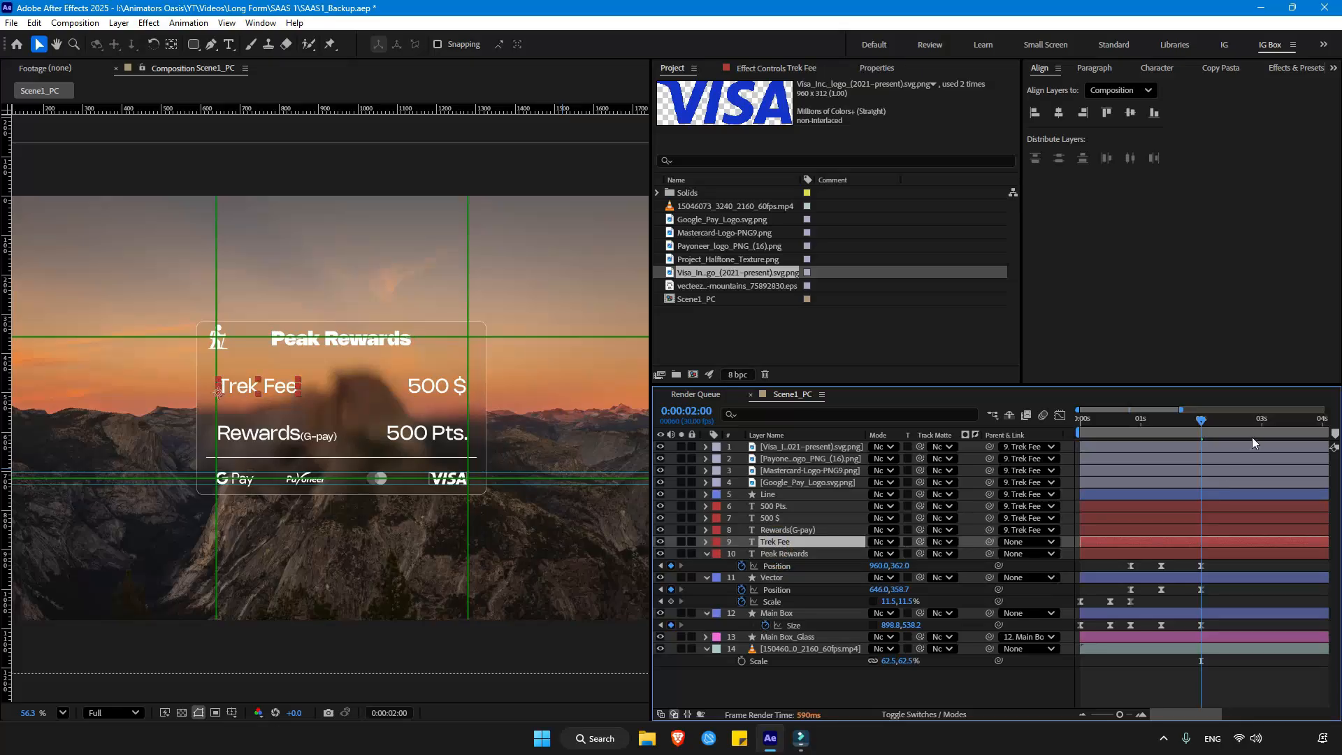
pyautogui.hotkey('alt', 'shift', 'p')
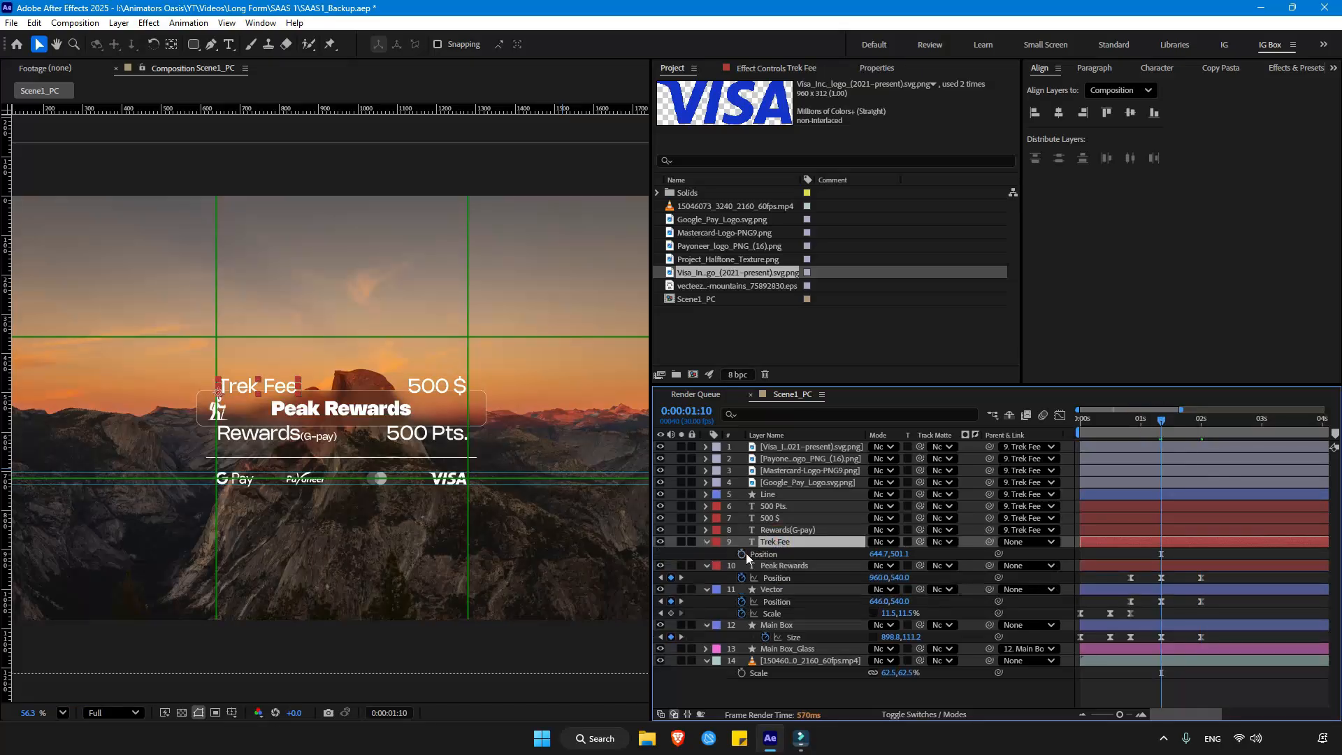
pyautogui.moveTo(1162, 425)
pyautogui.mouseDown()
pyautogui.moveTo(1201, 424)
pyautogui.moveTo(1158, 427)
pyautogui.mouseUp()
pyautogui.click(671, 553)
pyautogui.moveTo(900, 557); pyautogui.dragTo(1000, 566)
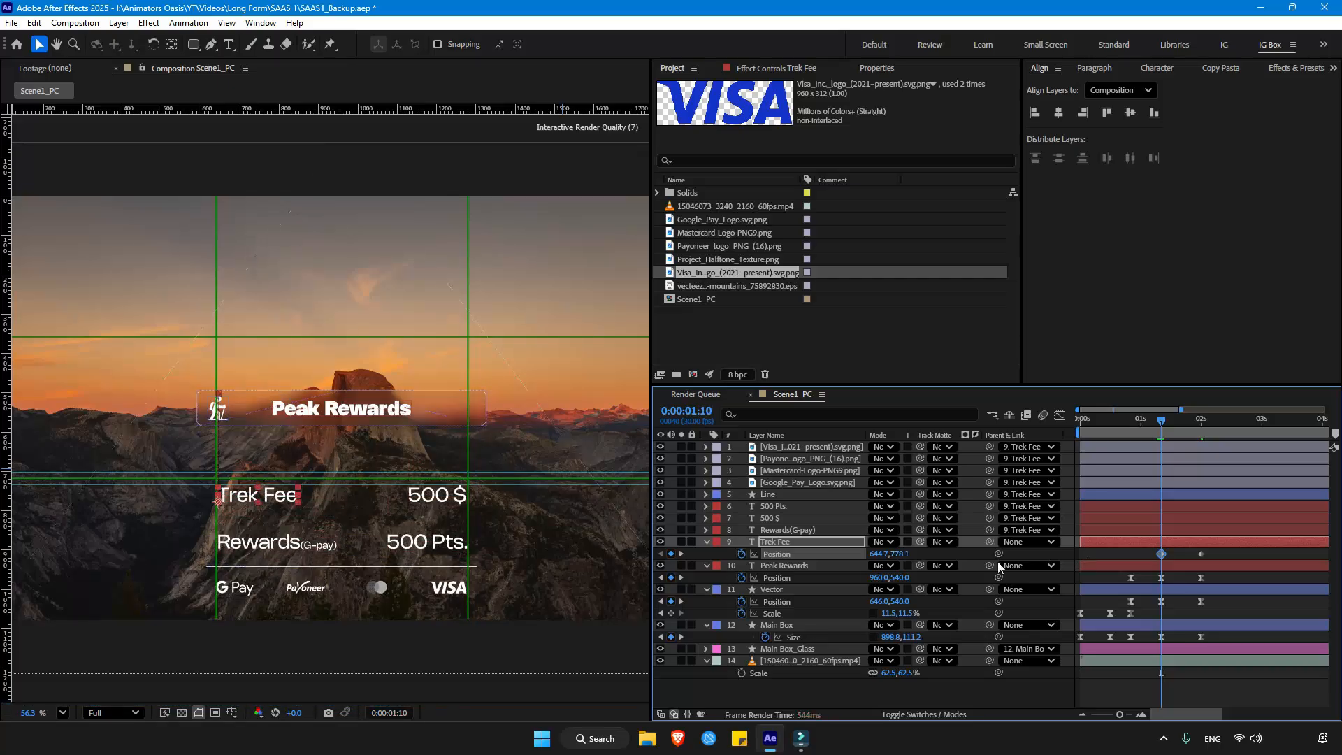
# Step: Apply Easy Ease to Trek Fee's Position keyframes and shape their speed graph into a sharp central peak
pyautogui.click(1060, 415)
pyautogui.rightClick(1172, 464)
pyautogui.moveTo(1230, 675)
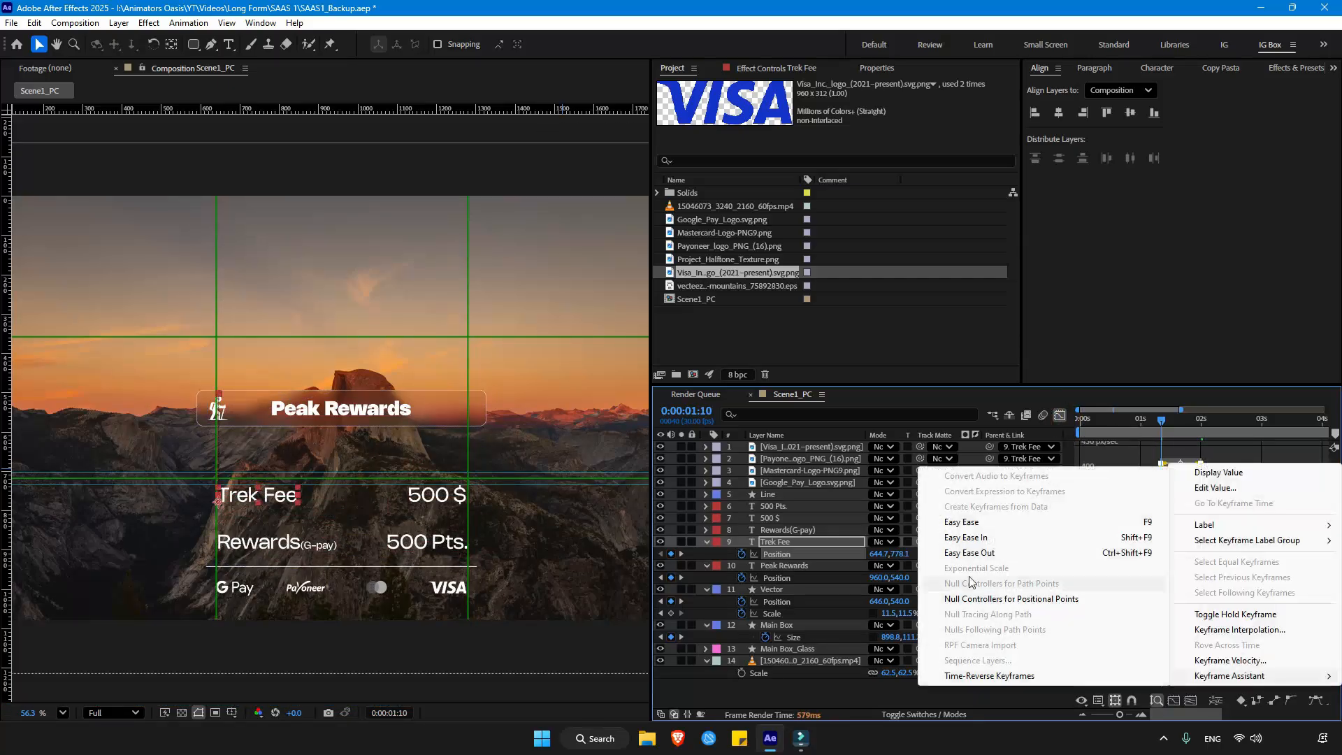
pyautogui.click(962, 522)
pyautogui.moveTo(1169, 671)
pyautogui.mouseDown()
pyautogui.moveTo(1189, 671)
pyautogui.moveTo(1174, 671)
pyautogui.mouseUp()
pyautogui.click(1227, 636)
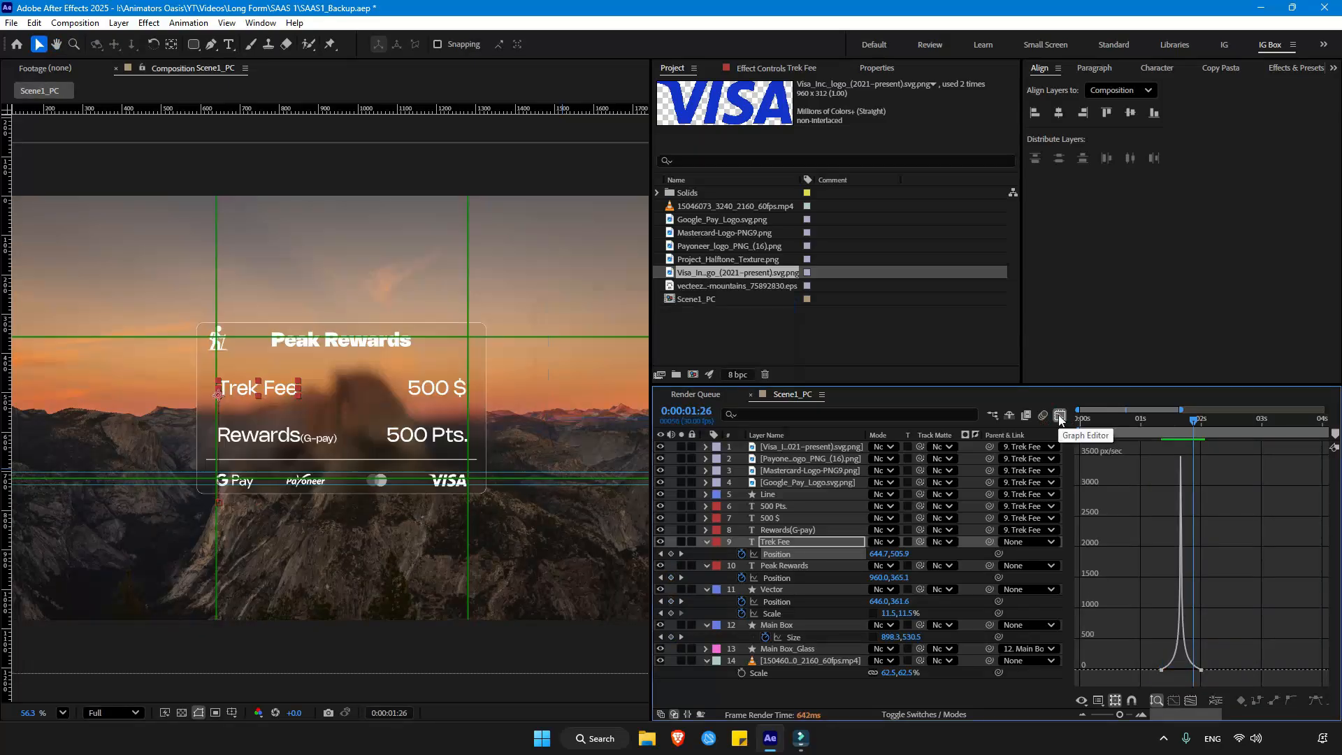
pyautogui.click(1058, 417)
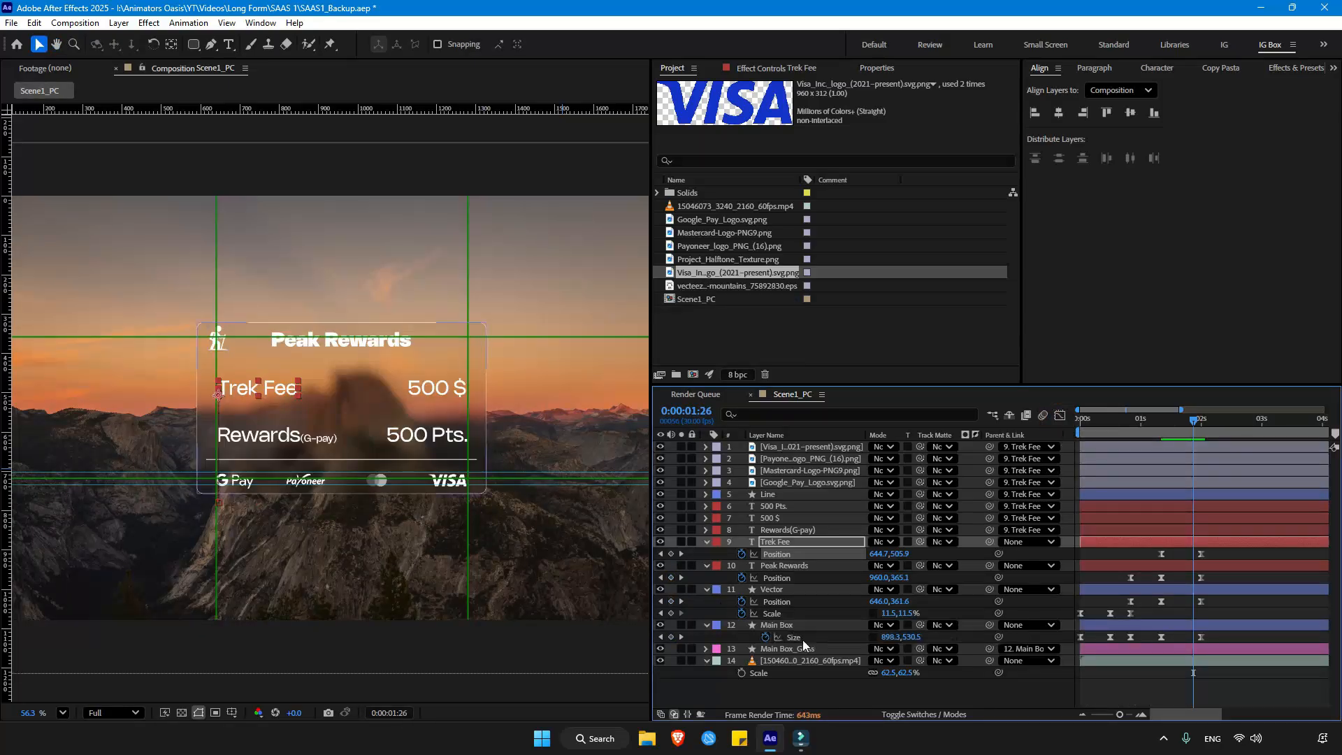
# Step: Duplicate the Main Box layer, rename the copy Main Box_matte and give it a green label
pyautogui.click(779, 625)
pyautogui.hotkey('ctrl', 'd')
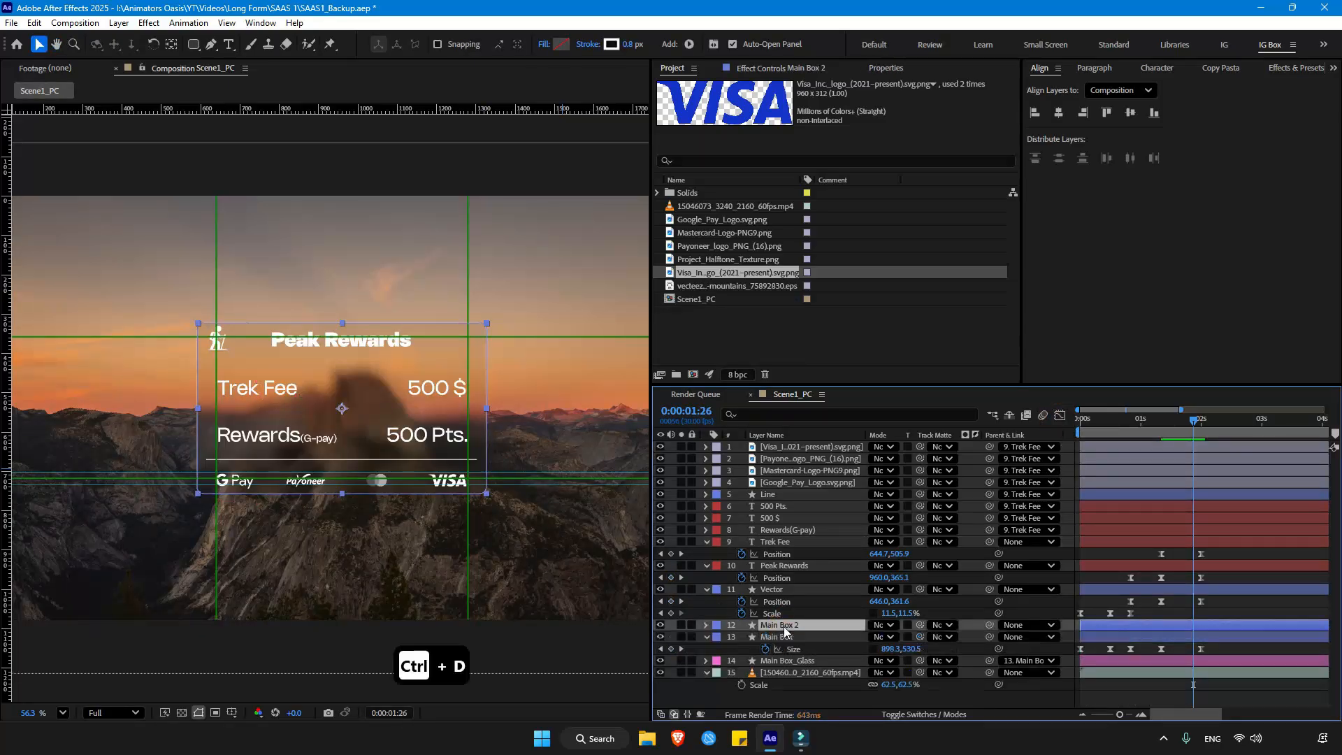
pyautogui.click(798, 625)
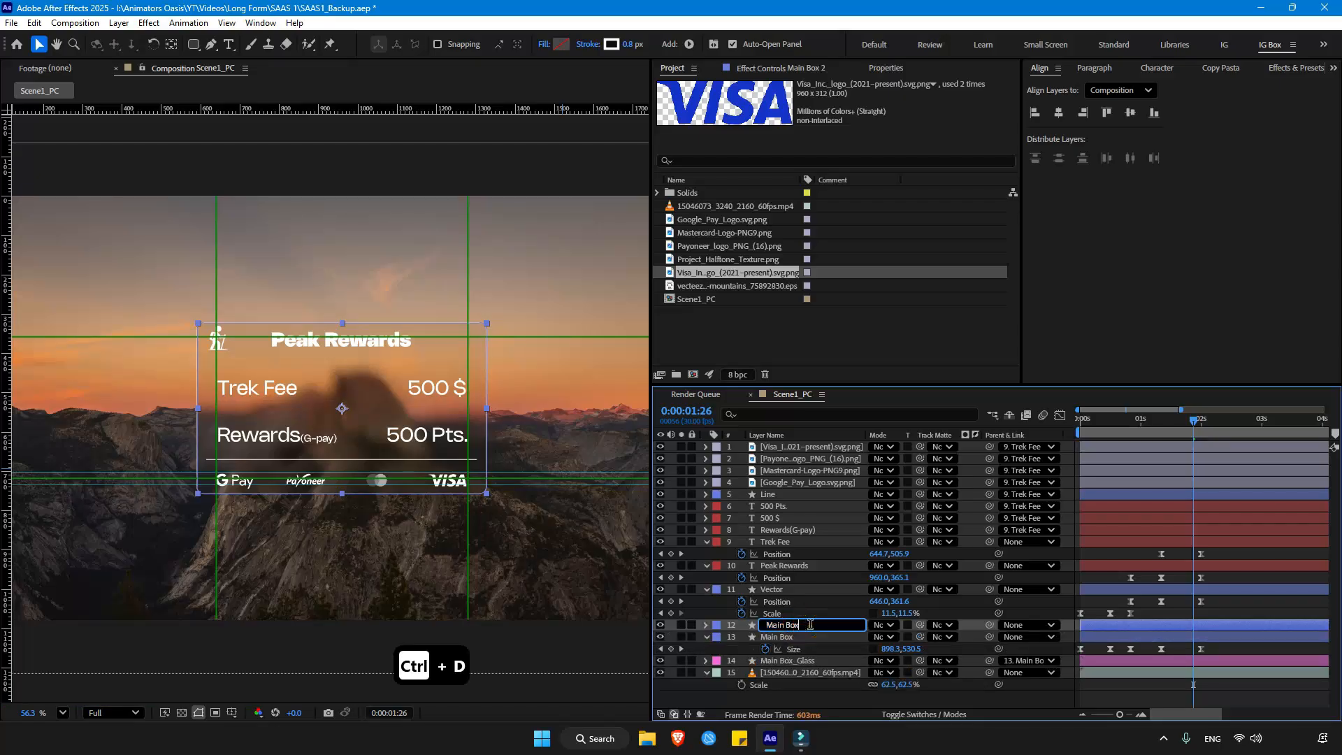
pyautogui.write('_matte')
pyautogui.press('Return')
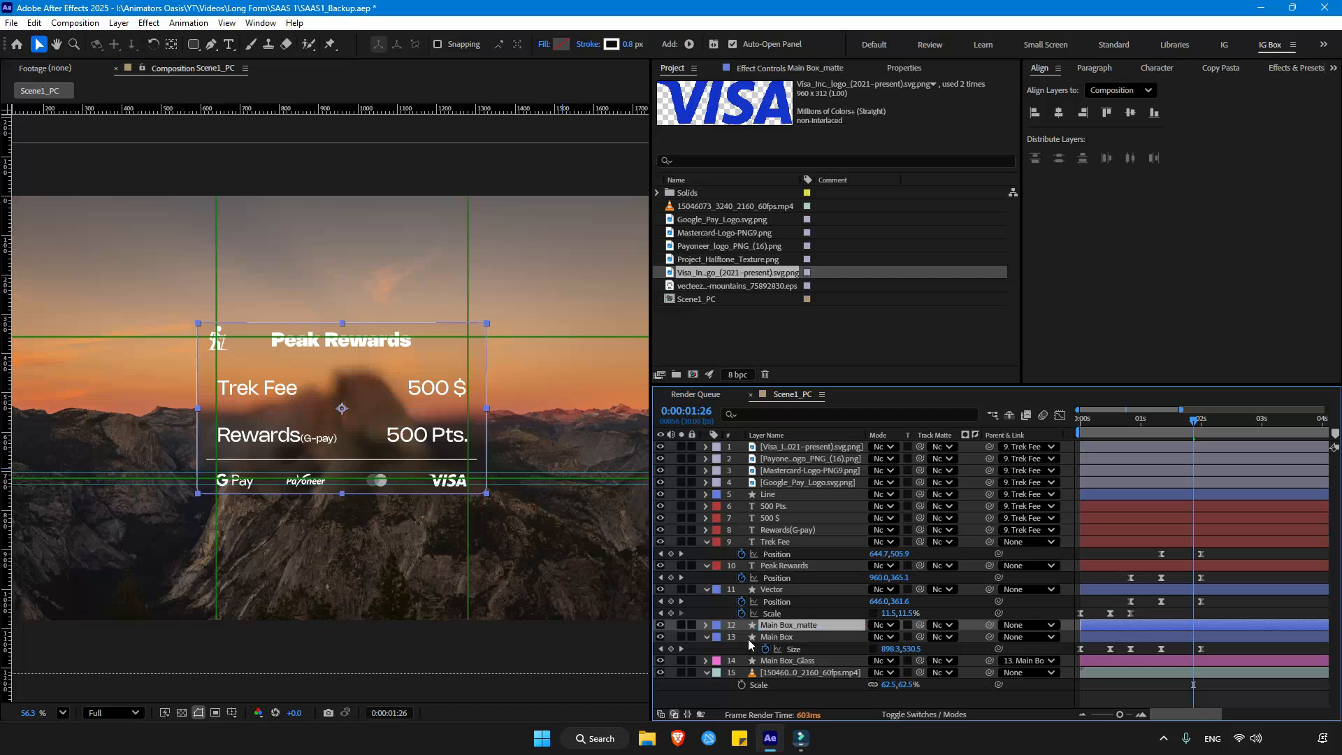
pyautogui.click(718, 625)
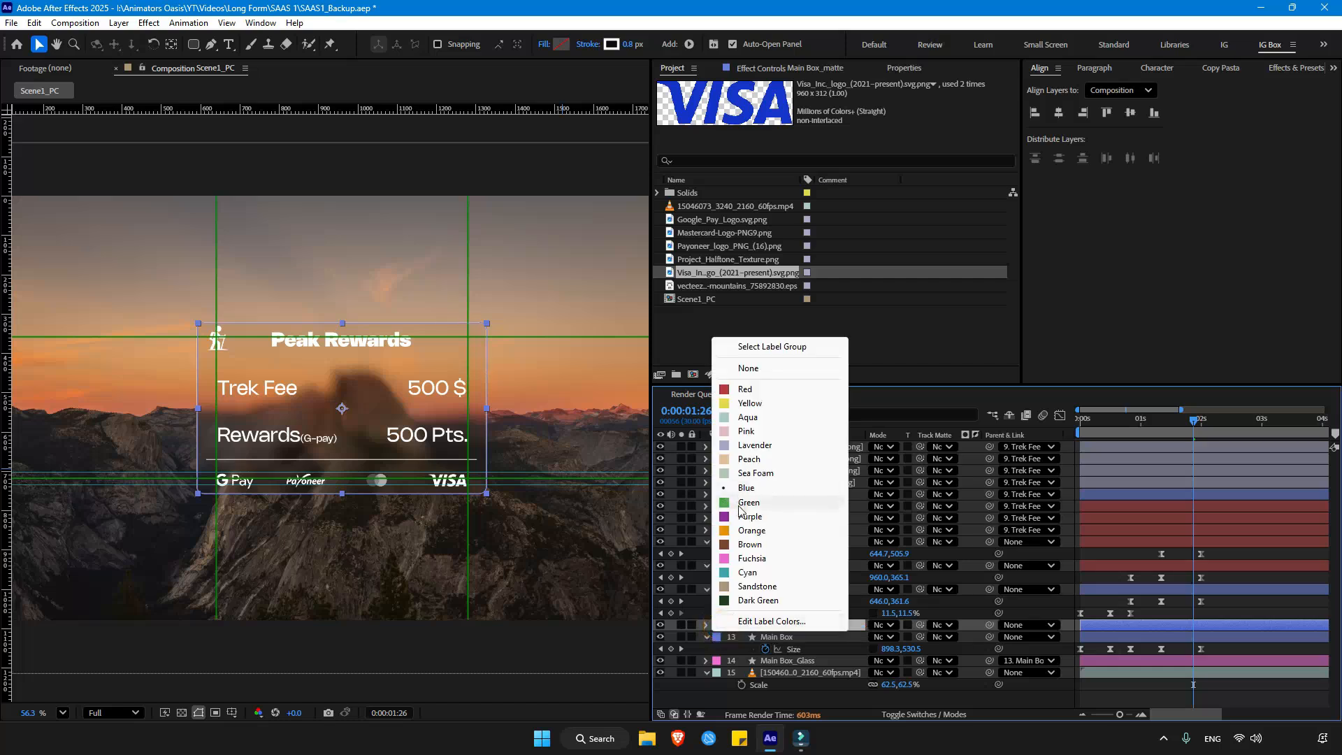
pyautogui.click(804, 487)
# Step: Set Main Box_matte as the track matte for all layers from the Visa logo down to Peak Rewards
pyautogui.click(794, 453)
pyautogui.keyDown('shift'); pyautogui.click(773, 543); pyautogui.keyUp('shift')
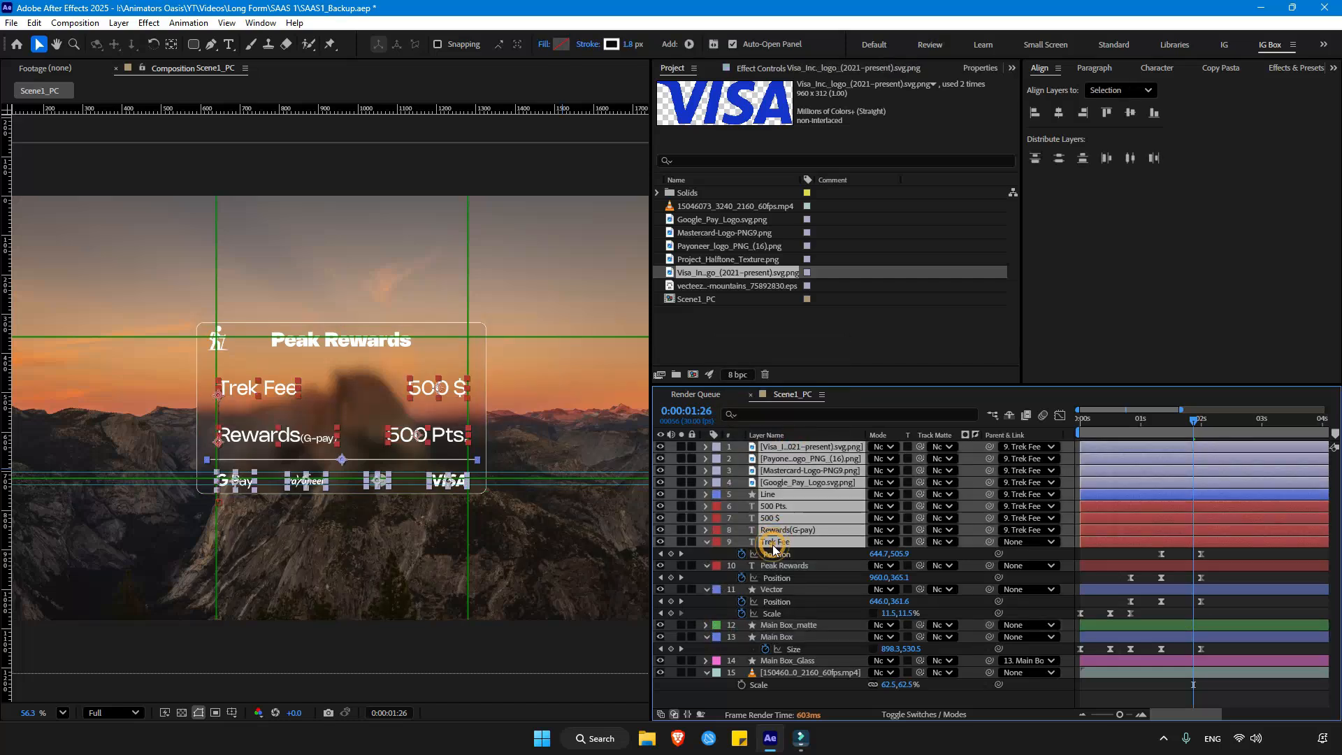
pyautogui.keyDown('shift'); pyautogui.click(783, 565); pyautogui.keyUp('shift')
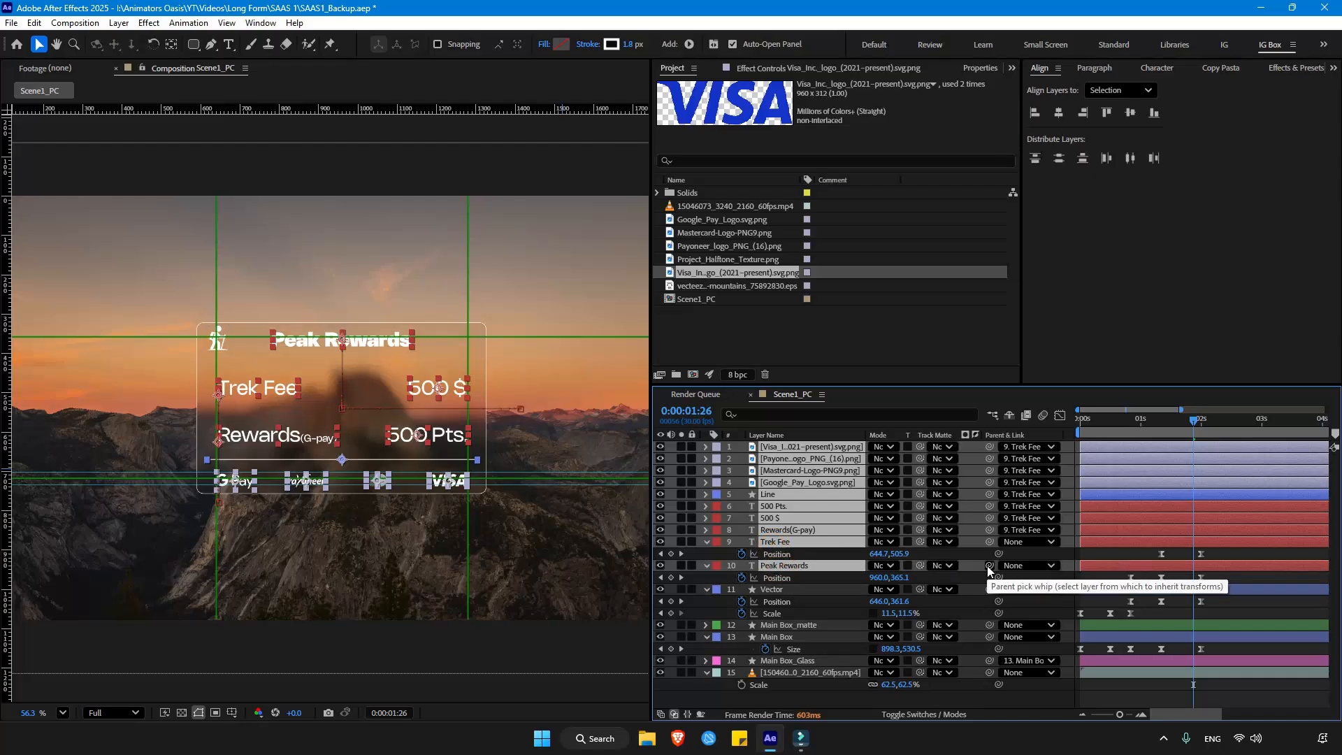
pyautogui.moveTo(921, 453); pyautogui.dragTo(794, 634)
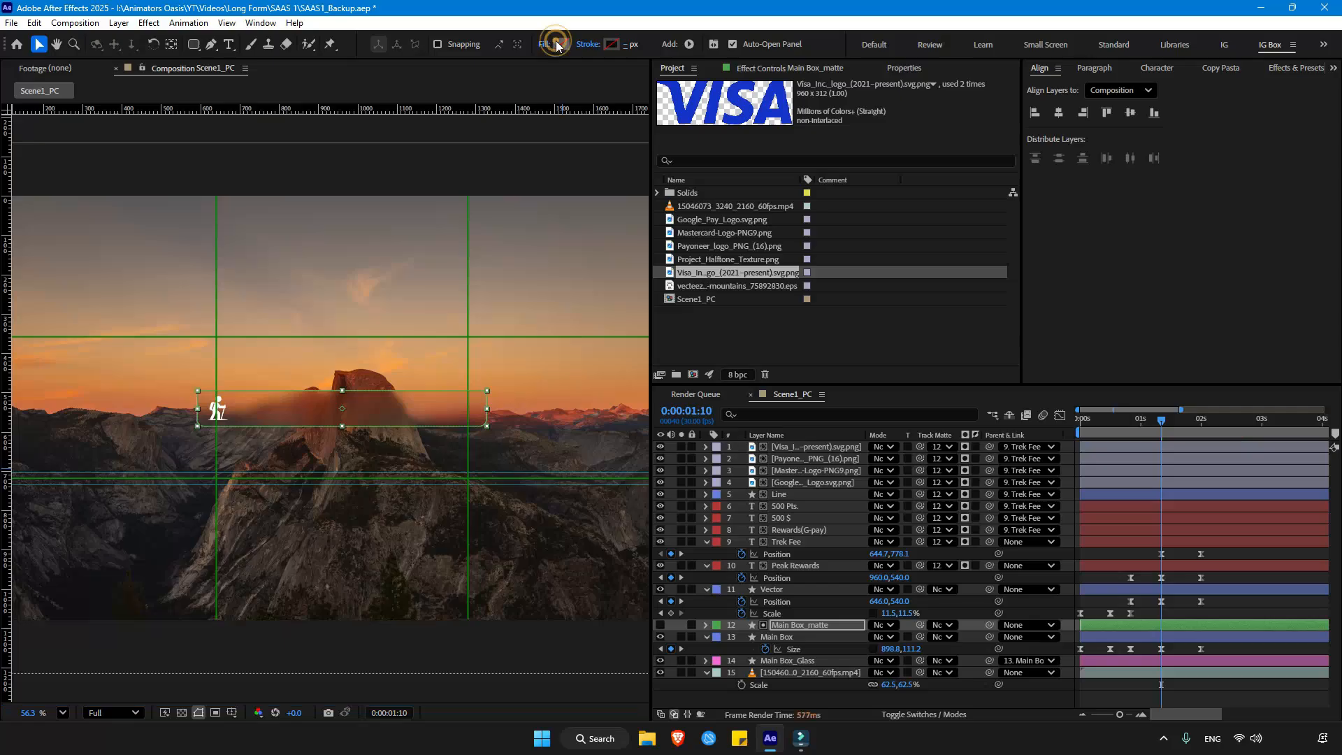
# Step: Set the Main Box_matte shape's fill color to white (FFFFFF) and scrub through the card's expansion
pyautogui.click(559, 44)
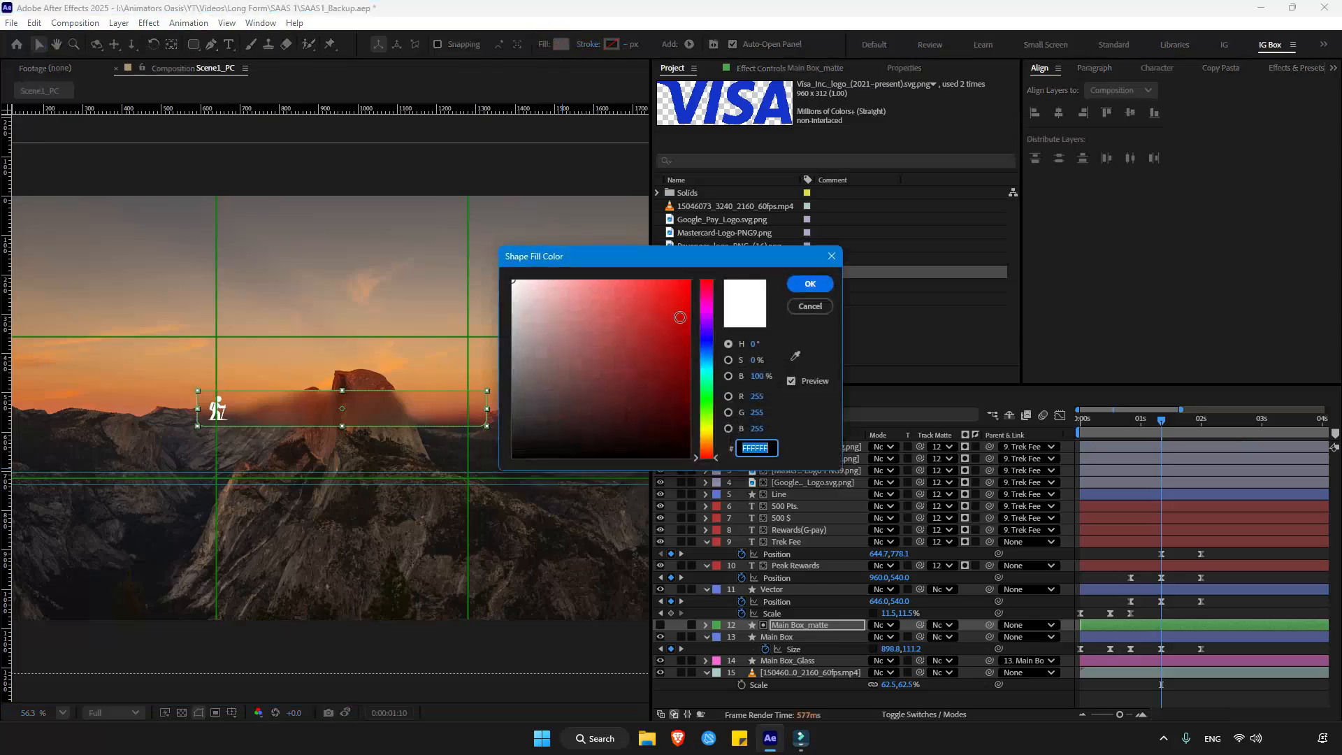
pyautogui.click(807, 284)
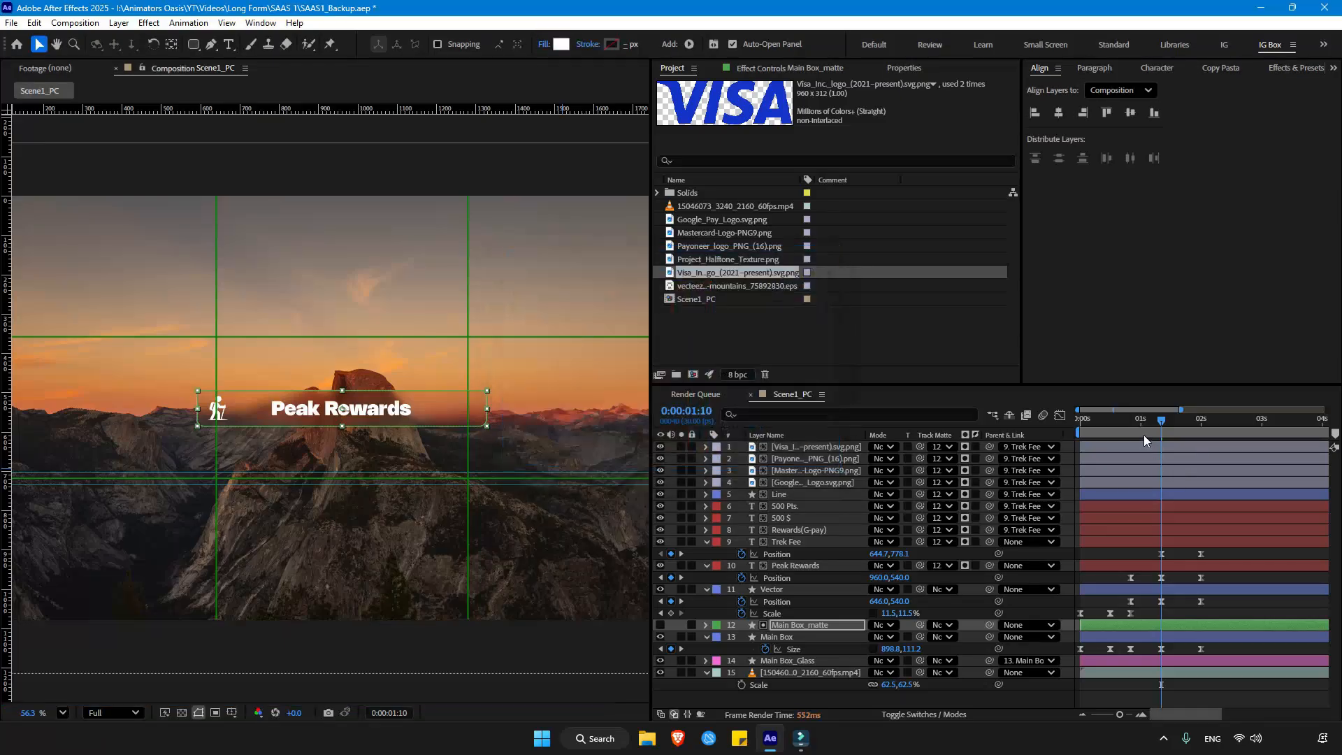
pyautogui.moveTo(1159, 418); pyautogui.dragTo(1201, 423)
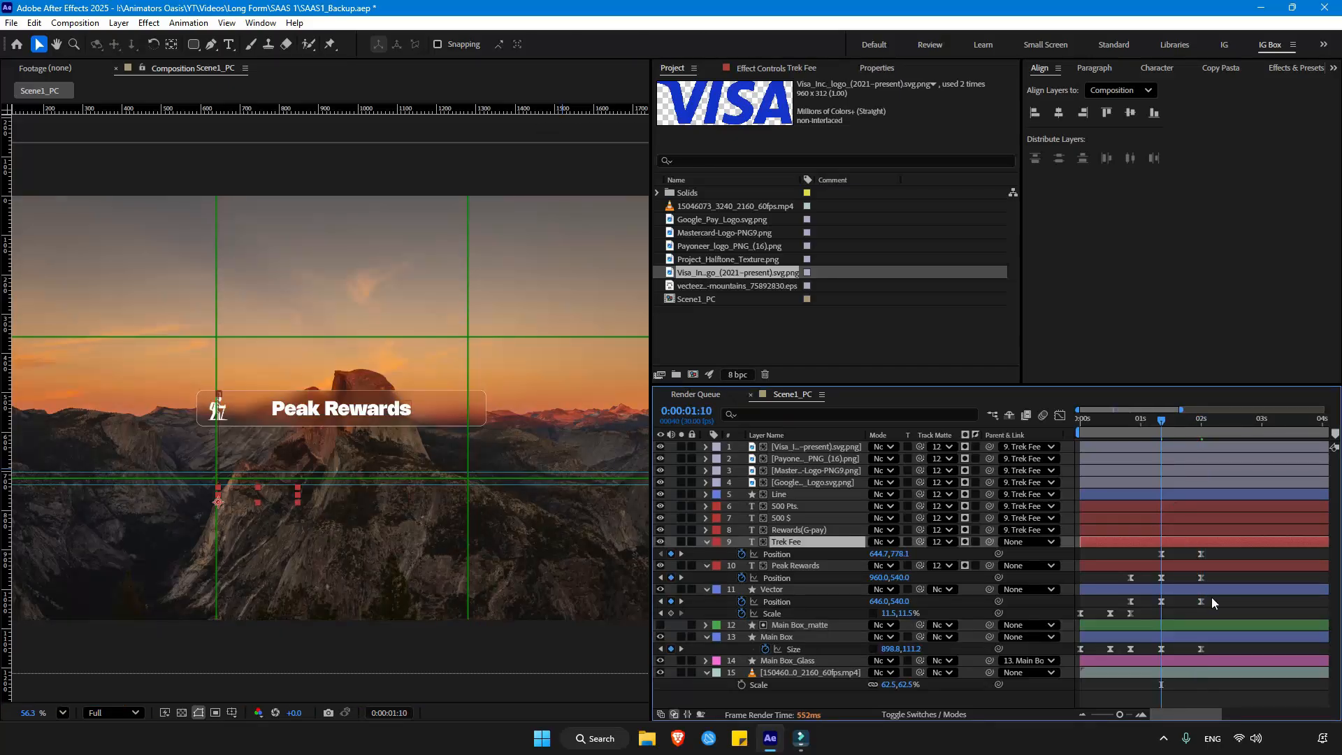
# Step: At 0:00:02:00, lower the Peak Rewards title and Vector icon together to Y positions 377 and 373.7
pyautogui.moveTo(1215, 602); pyautogui.dragTo(1141, 606)
pyautogui.click(1061, 415)
pyautogui.moveTo(1119, 714); pyautogui.dragTo(1126, 713)
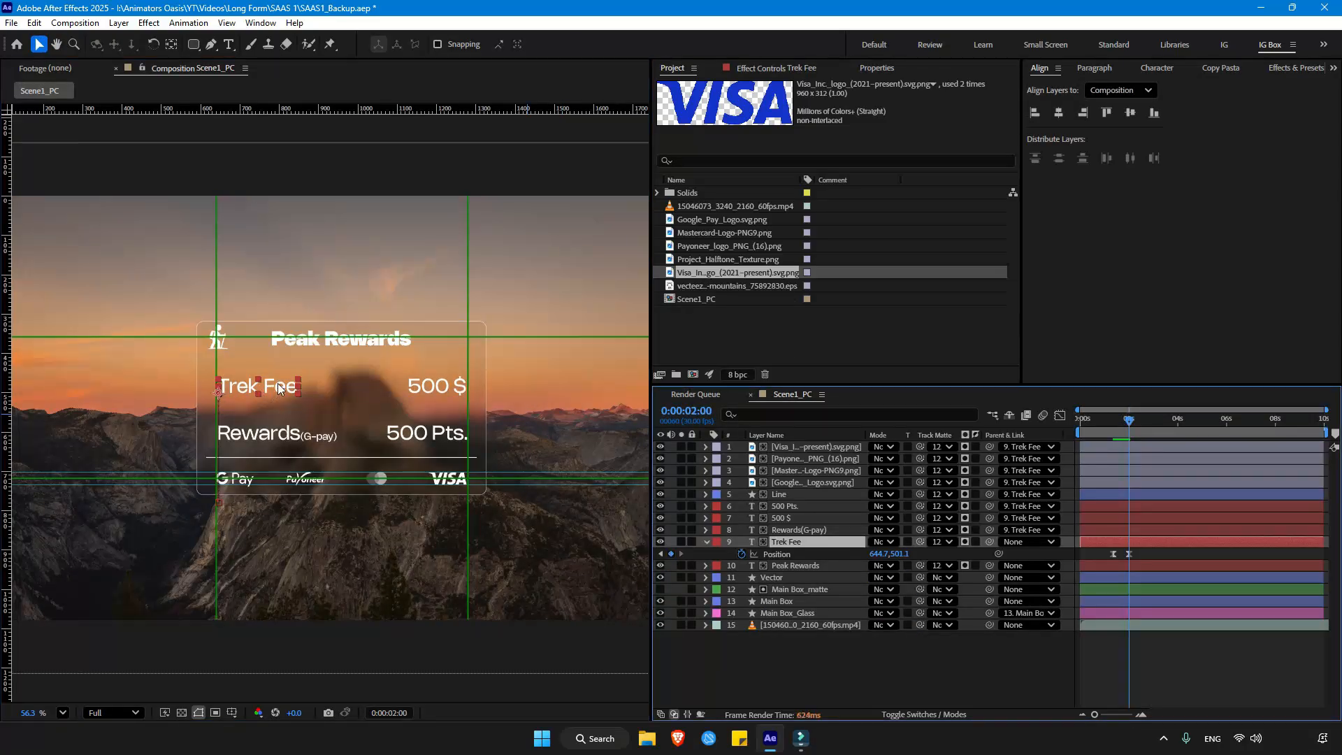
pyautogui.moveTo(278, 384); pyautogui.dragTo(278, 378)
pyautogui.click(779, 664)
pyautogui.scroll(2, 312, 274)
pyautogui.hotkey('ctrl', 'z')
pyautogui.click(307, 356)
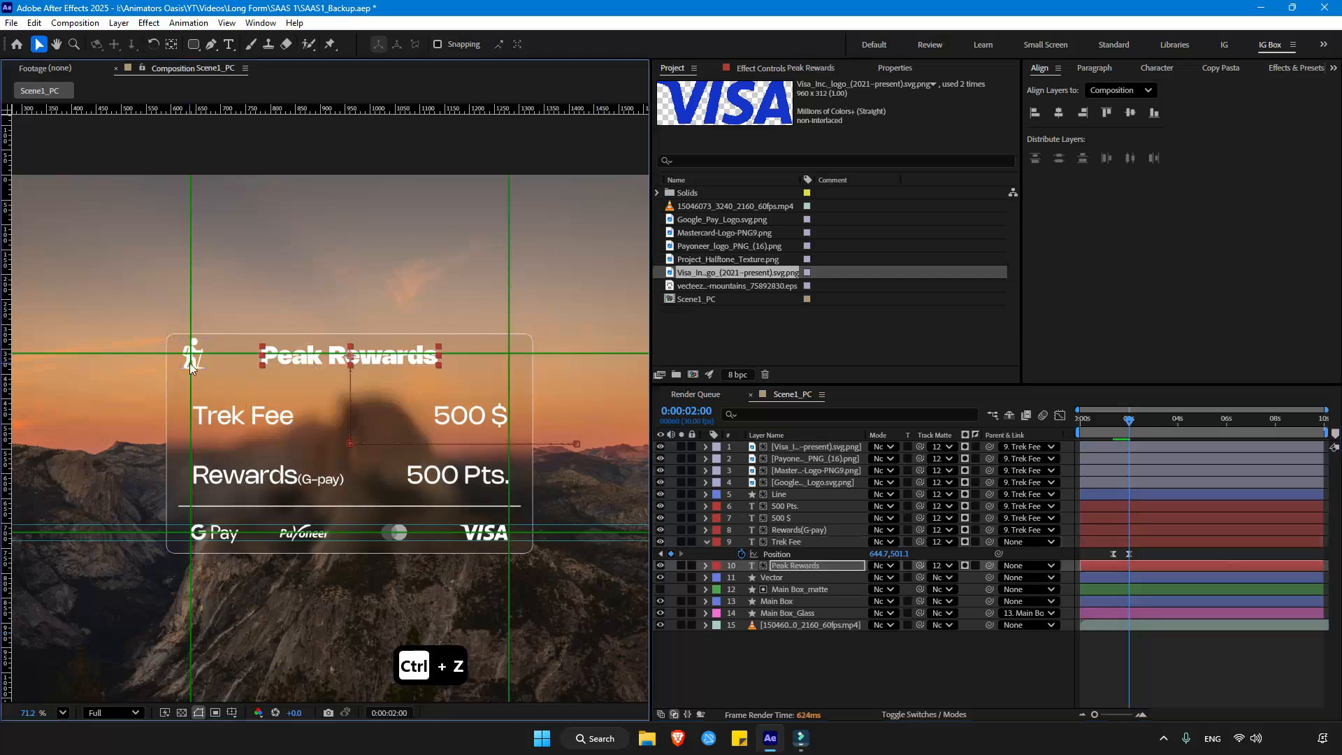
pyautogui.keyDown('shift'); pyautogui.click(193, 355); pyautogui.keyUp('shift')
pyautogui.press('u')
pyautogui.moveTo(900, 580); pyautogui.dragTo(911, 580)
# Step: Remove Main Box_matte's own Size keyframes and link its Size to Main Box's Size property
pyautogui.click(799, 633)
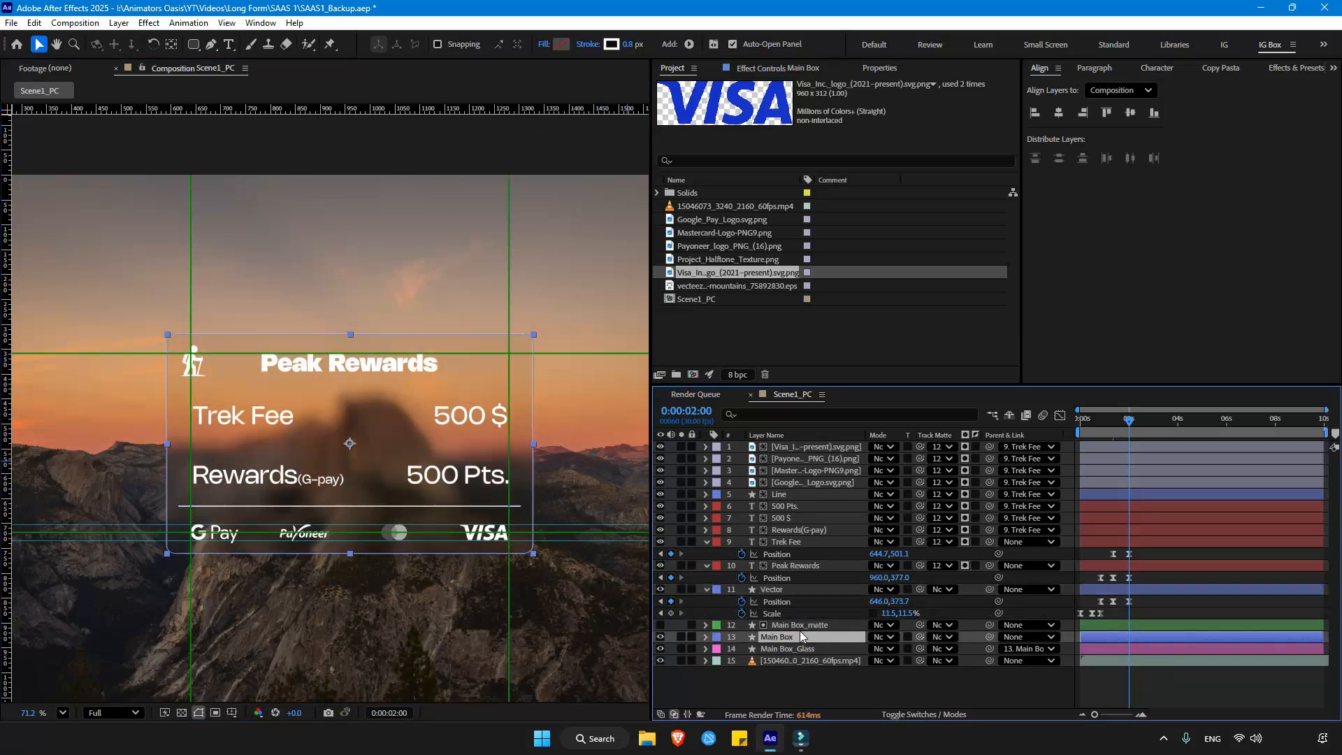
pyautogui.click(804, 626)
pyautogui.click(706, 625)
pyautogui.click(727, 649)
pyautogui.scroll(-1, 753, 649)
pyautogui.click(706, 591)
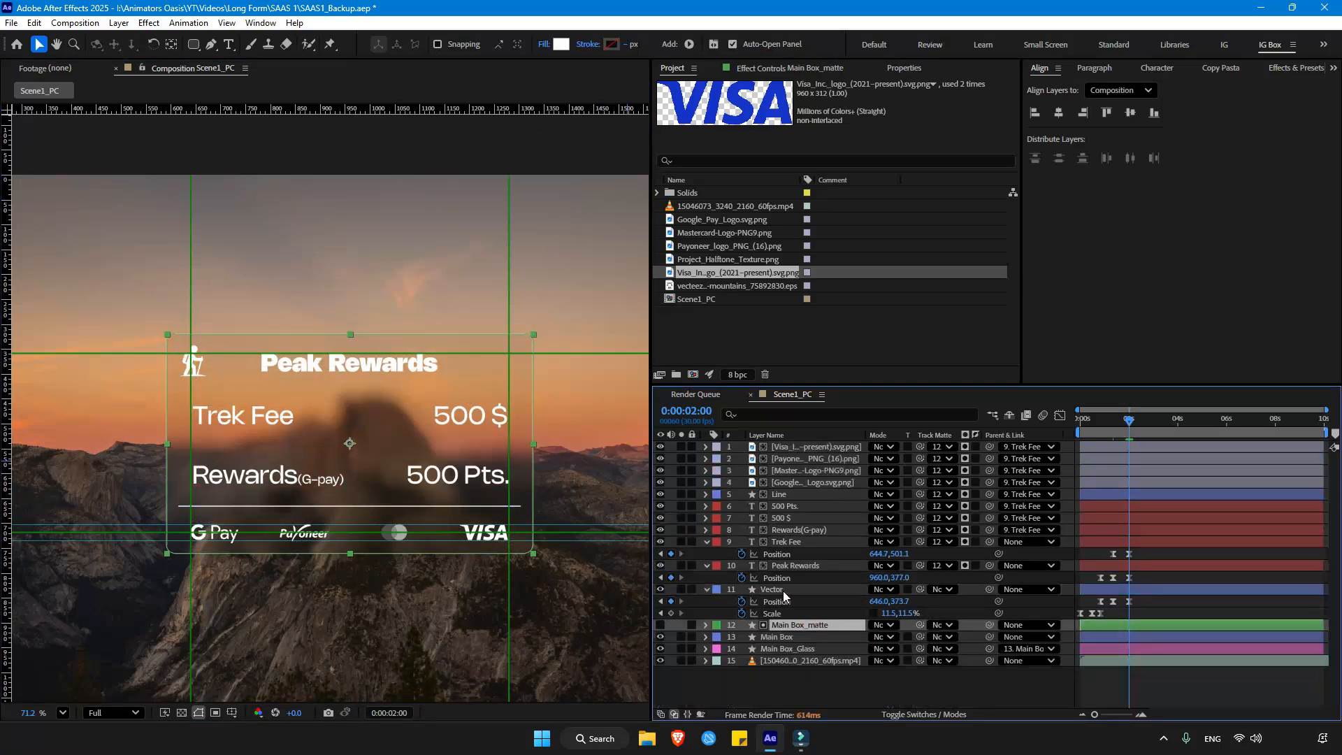
pyautogui.keyDown('shift'); pyautogui.click(799, 640); pyautogui.keyUp('shift')
pyautogui.press('u')
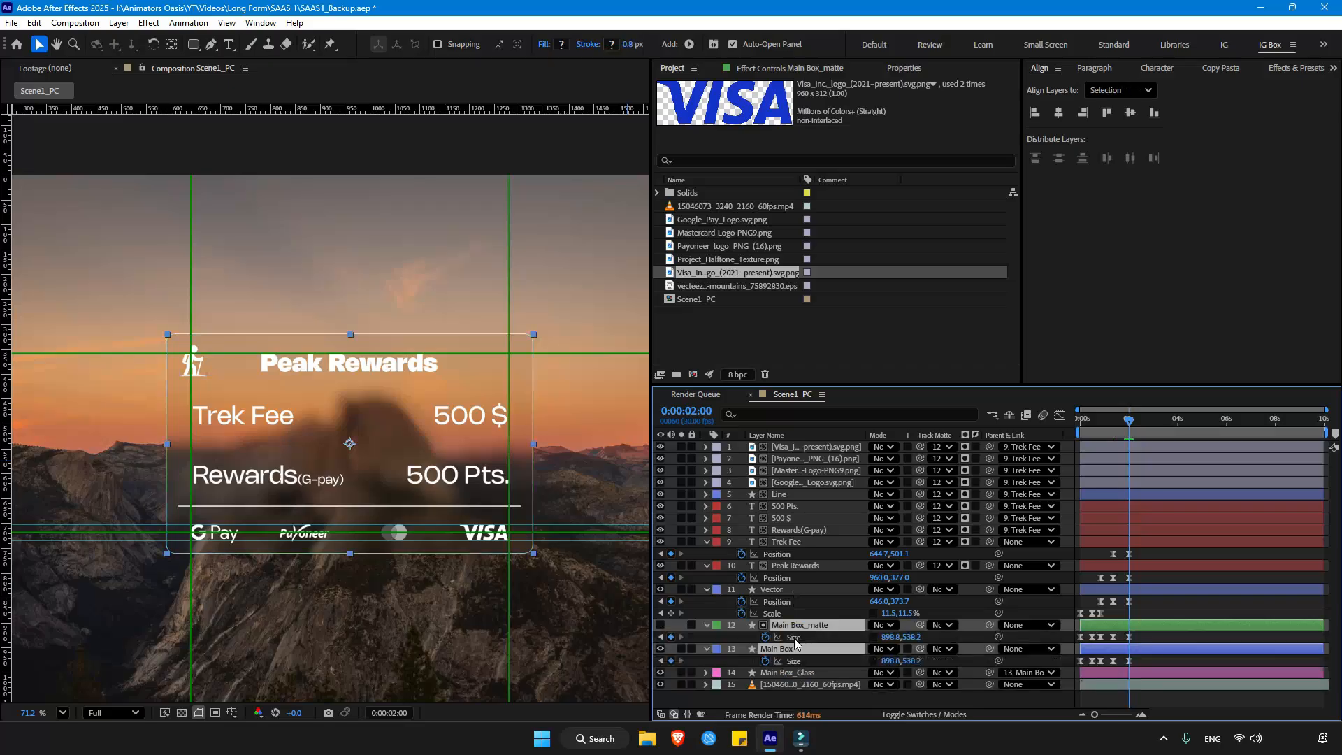
pyautogui.hotkey('ctrl', 'z')
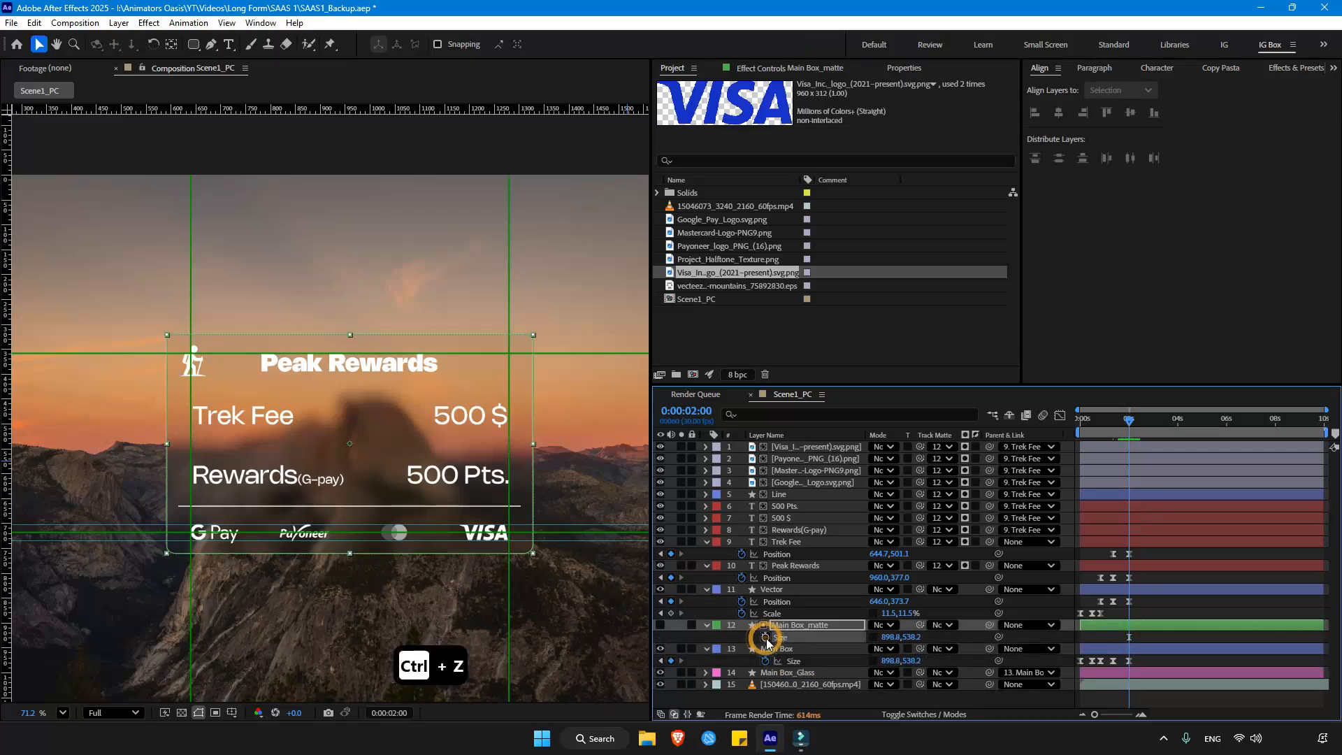
pyautogui.moveTo(999, 637); pyautogui.dragTo(794, 661)
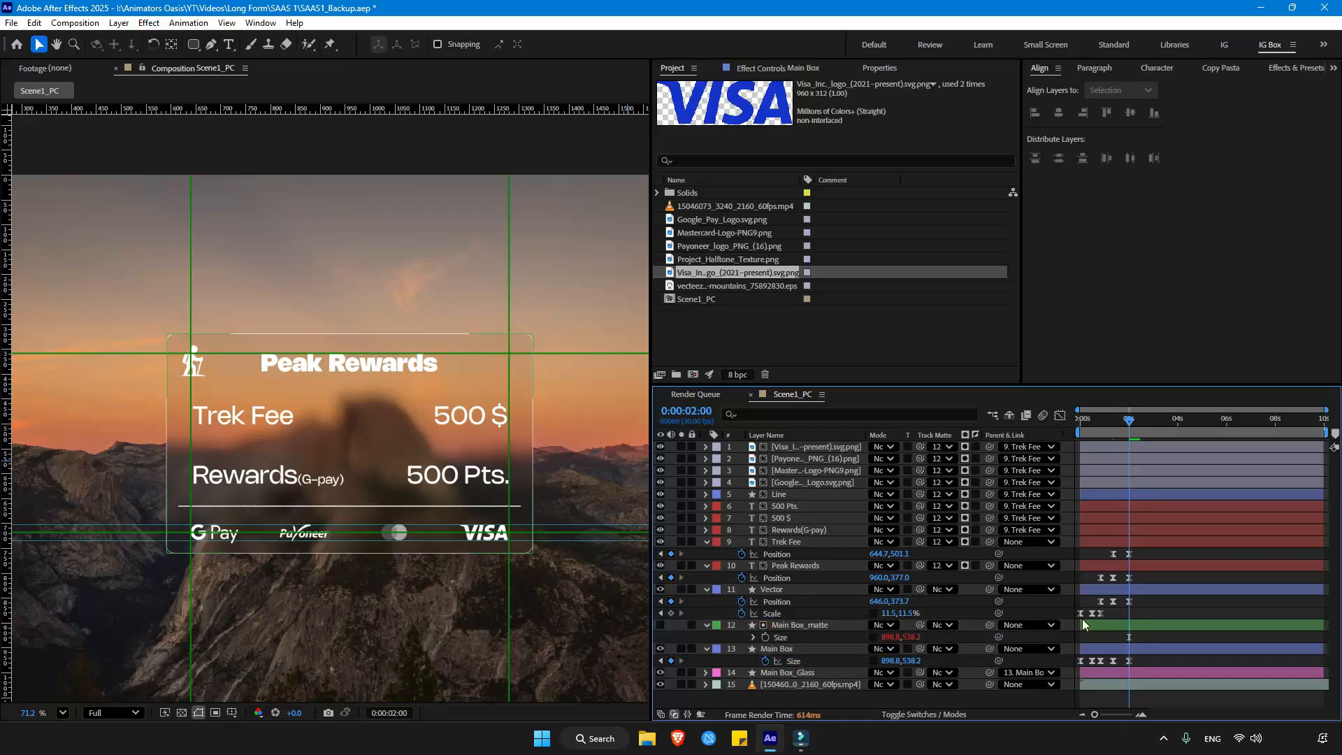
# Step: Reduce Main Box's Size height to about 499.2 to test the matte link, and undo the change
pyautogui.click(917, 638)
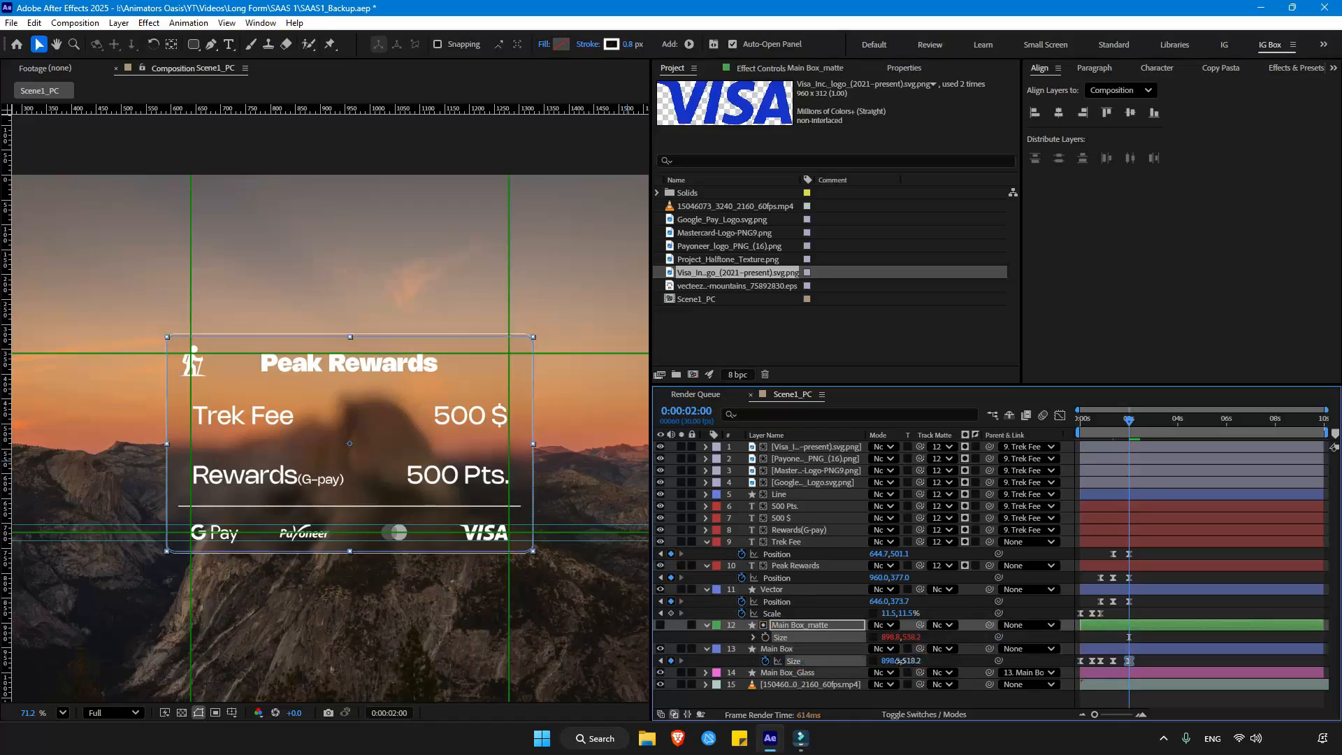
pyautogui.moveTo(899, 660); pyautogui.dragTo(888, 660)
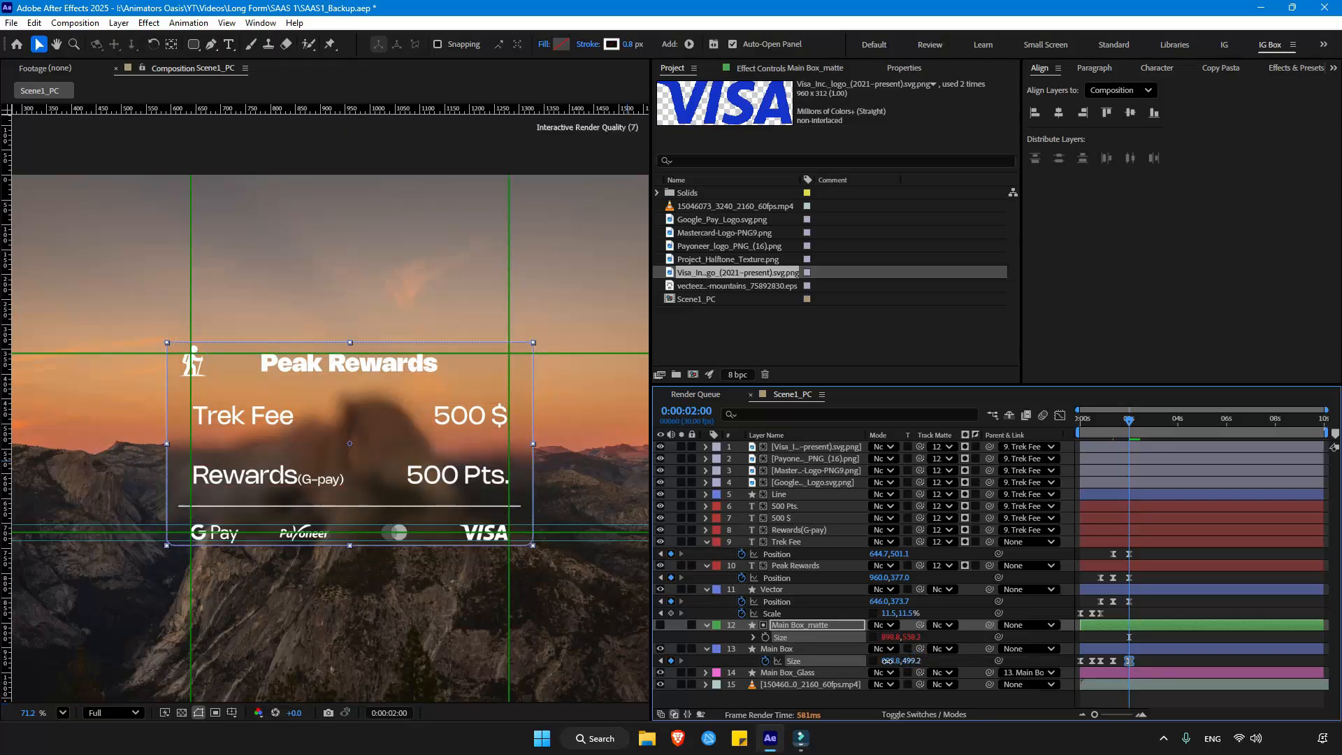
pyautogui.click(1151, 639)
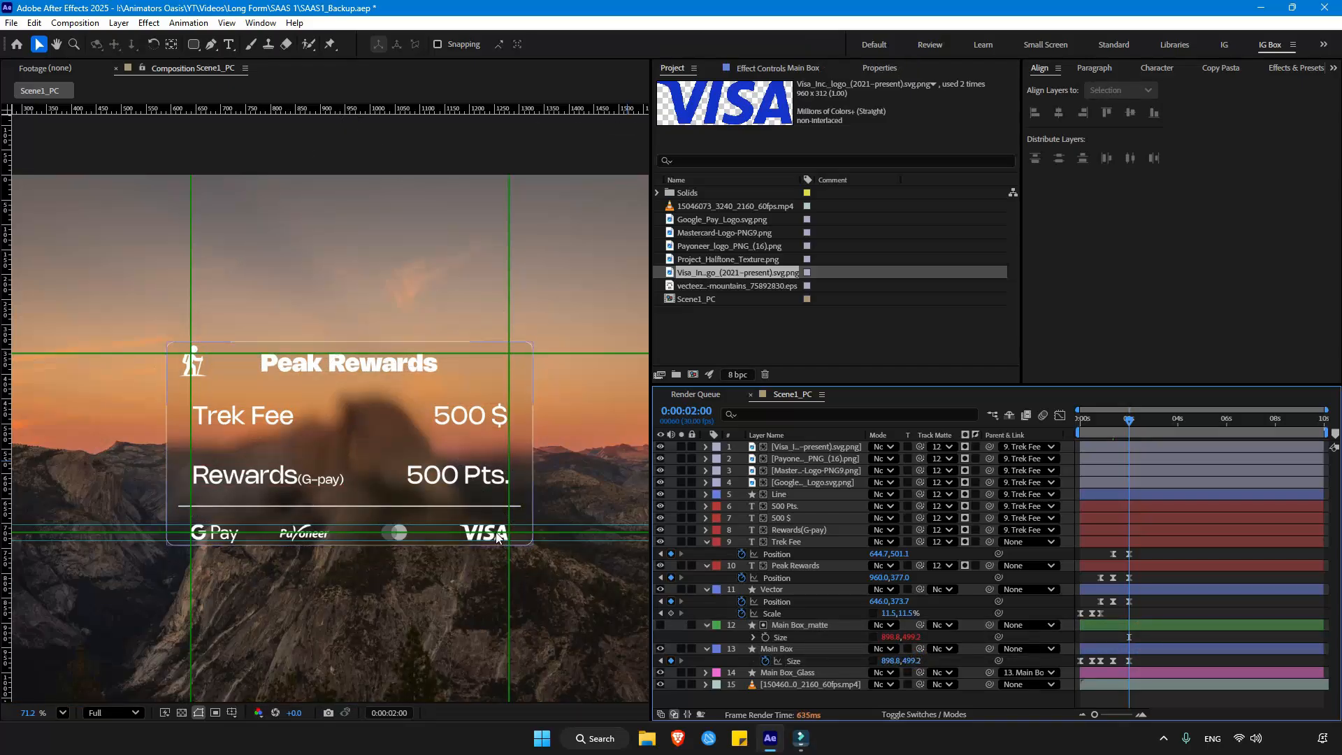
pyautogui.hotkey('ctrl', 'z')
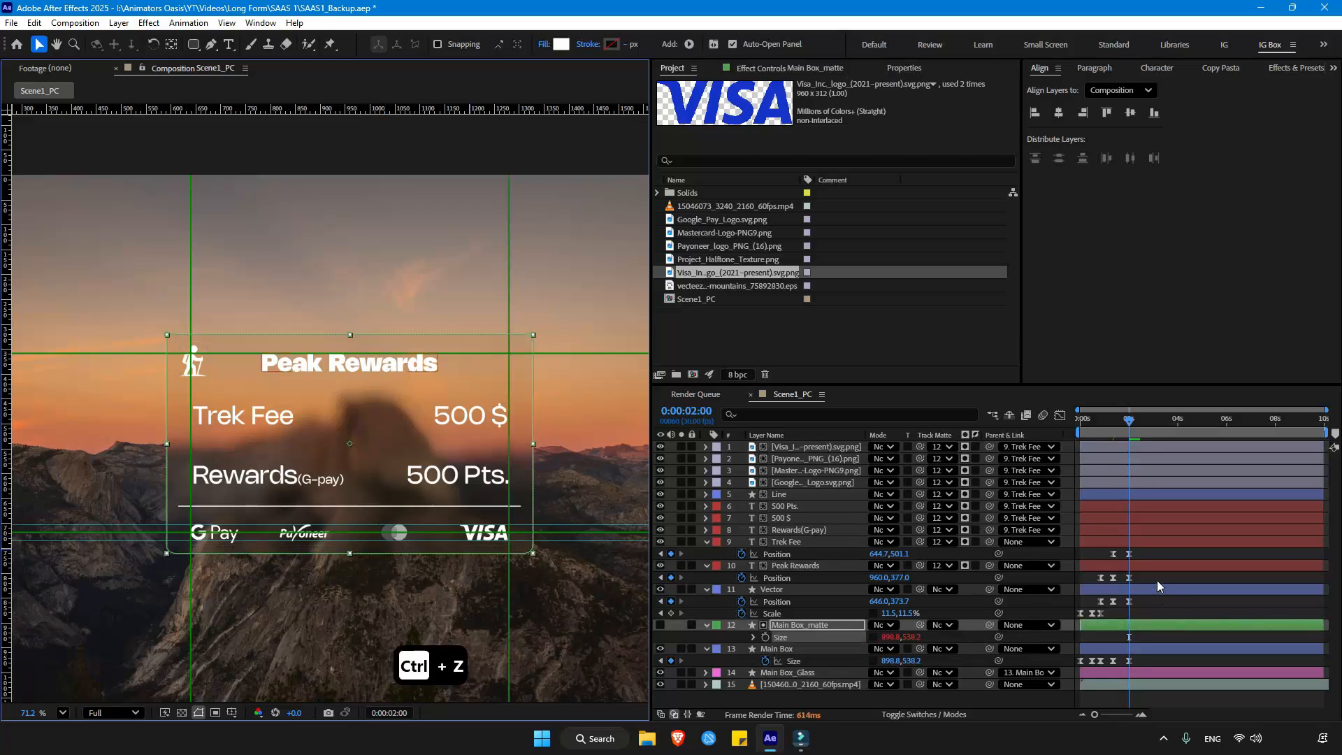
# Step: Collapse all layer properties, duplicate Main Box, and place the copy above all layers as Light_Top
pyautogui.hotkey('ctrl', 'a')
pyautogui.press('u')
pyautogui.click(781, 591)
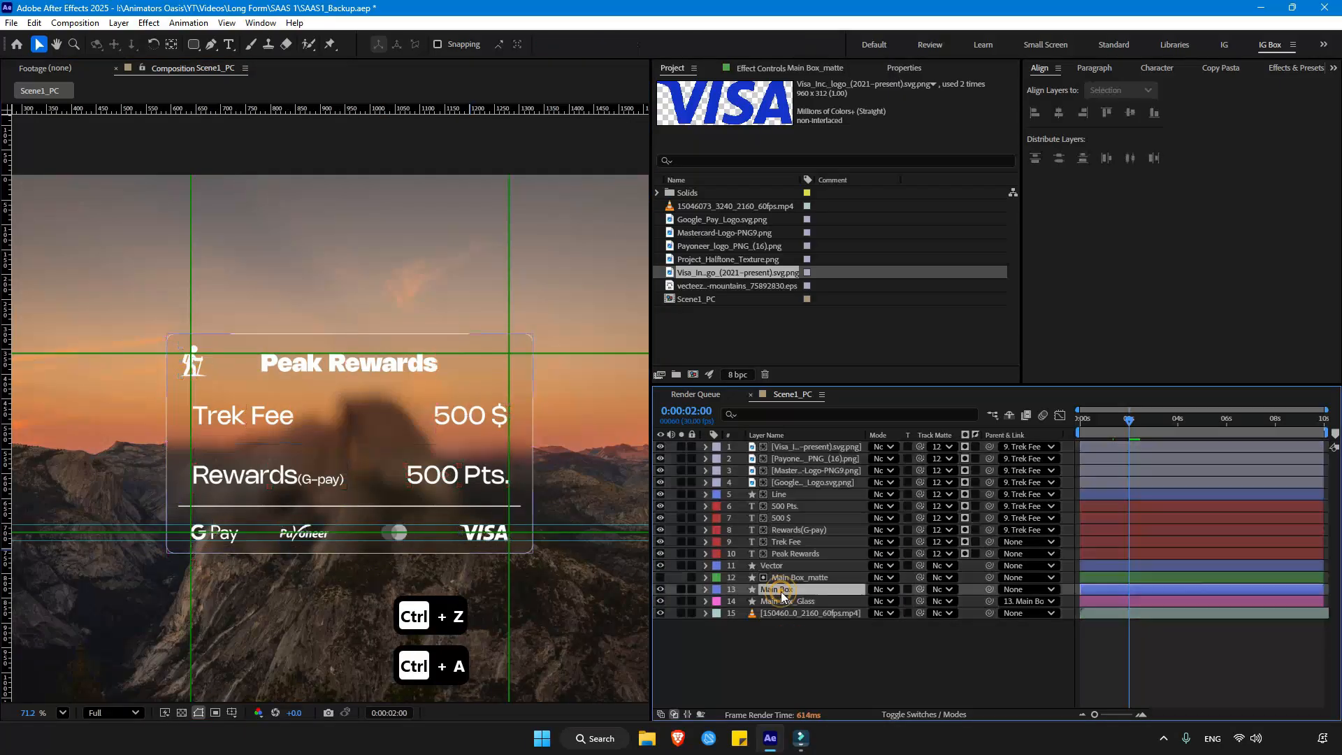
pyautogui.click(786, 577)
pyautogui.click(786, 589)
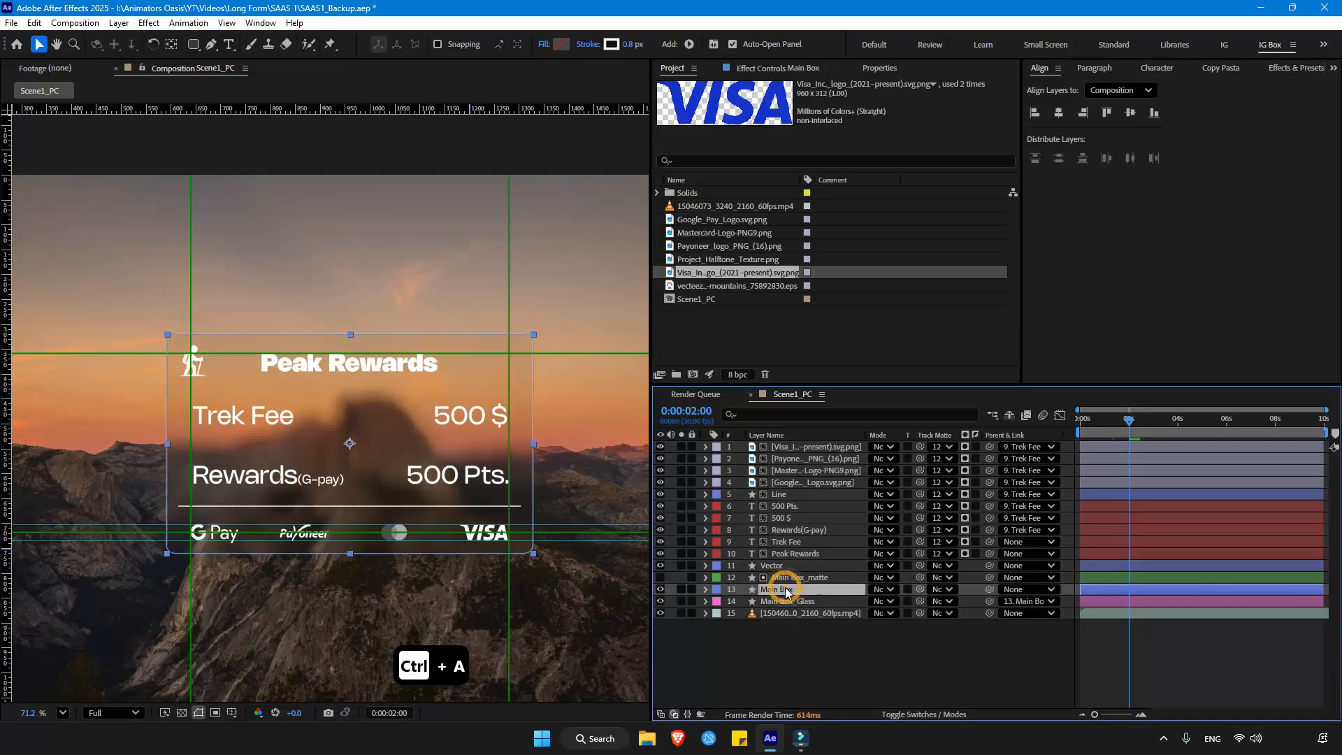
pyautogui.hotkey('ctrl', 'd')
pyautogui.moveTo(777, 589); pyautogui.dragTo(794, 446)
pyautogui.press('Return')
pyautogui.write('Light_T')
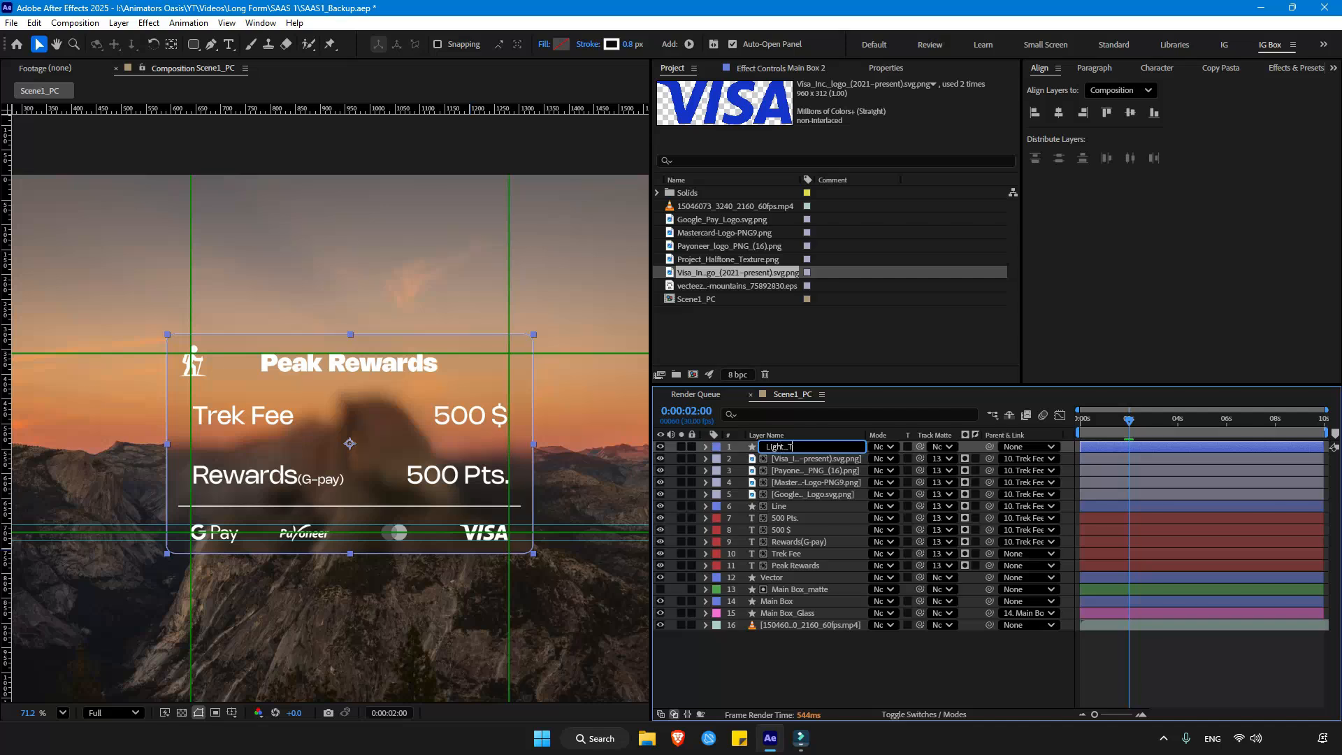
pyautogui.write('op')
pyautogui.press('Return')
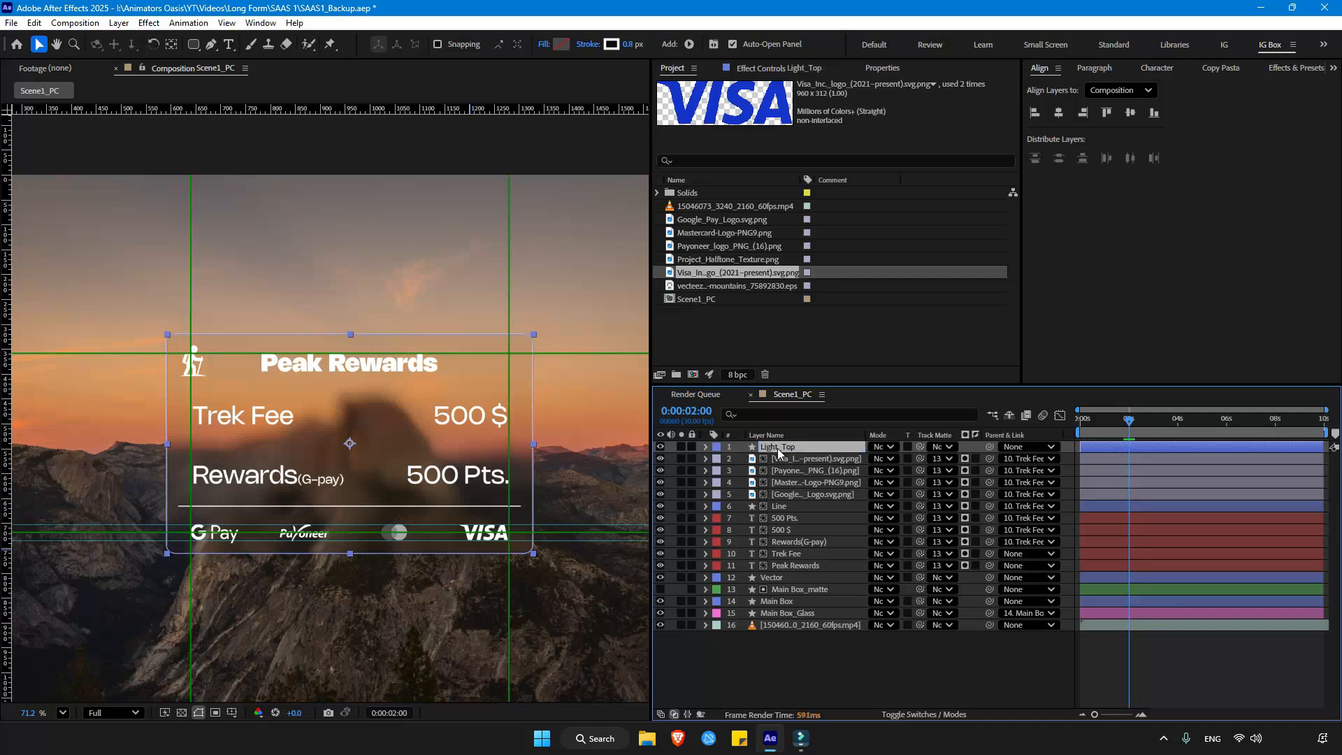
# Step: Apply CC Light Sweep to Light_Top and move its center onto the box's upper edge at about 964.2, 323.4
pyautogui.hotkey('ctrl', 'space')
pyautogui.write('cc ligh')
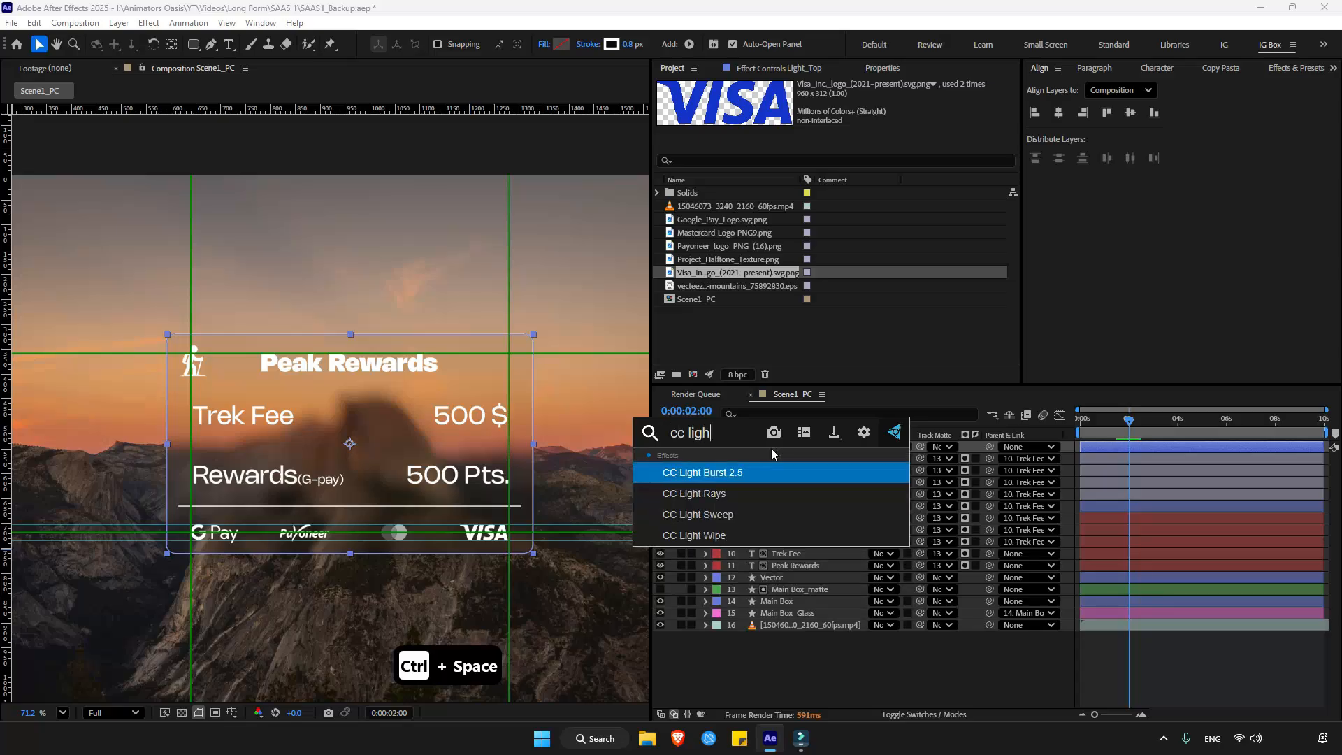
pyautogui.press('Down')
pyautogui.press('Down')
pyautogui.press('Return')
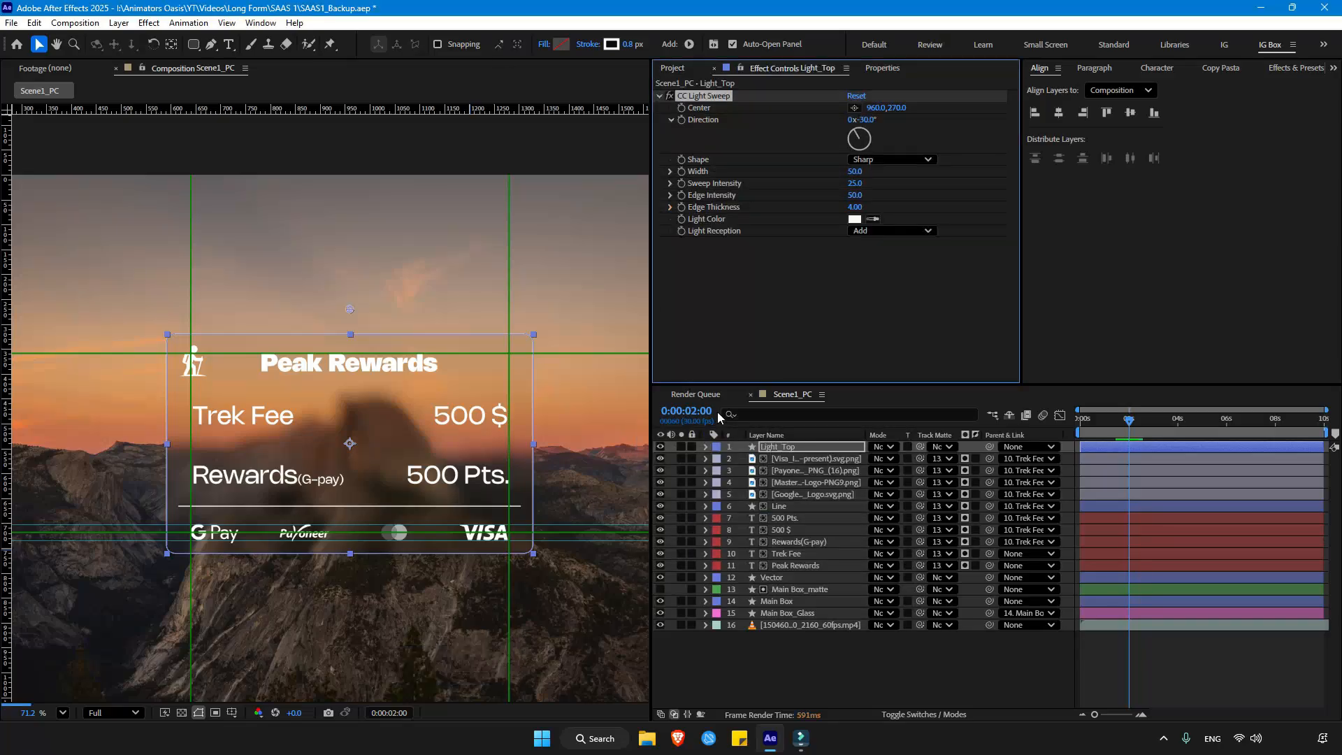
pyautogui.moveTo(351, 309); pyautogui.dragTo(352, 335)
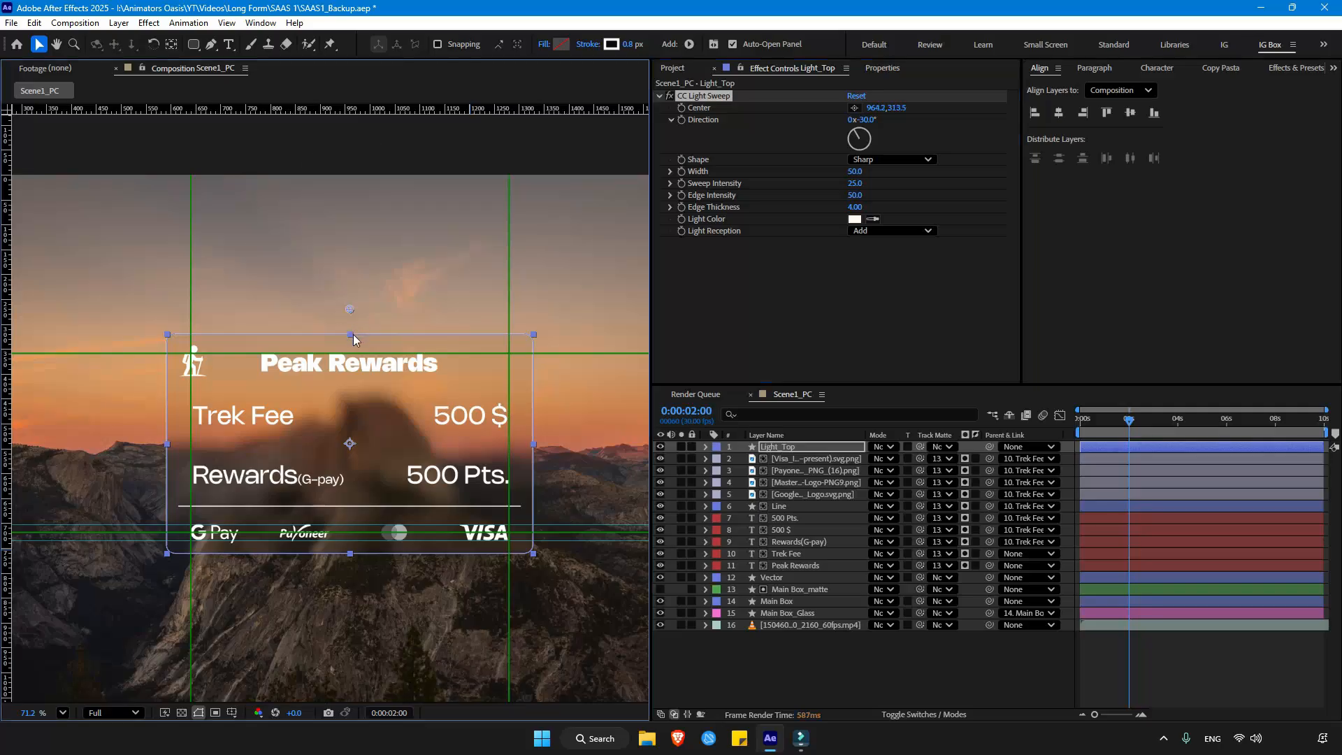
# Step: Give Light_Top a solid white fill with a 0 px stroke and set the sweep's Light Reception to Cutout
pyautogui.click(544, 44)
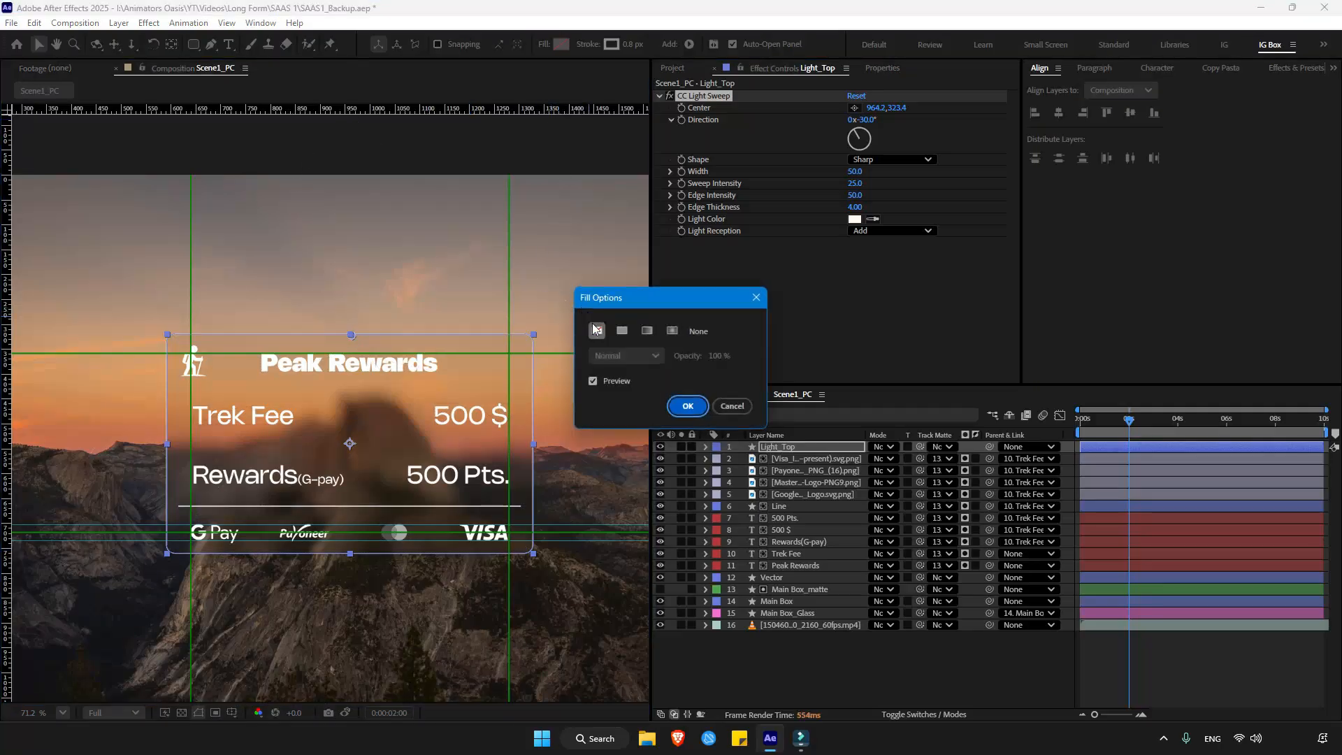
pyautogui.click(622, 331)
pyautogui.click(689, 406)
pyautogui.click(892, 230)
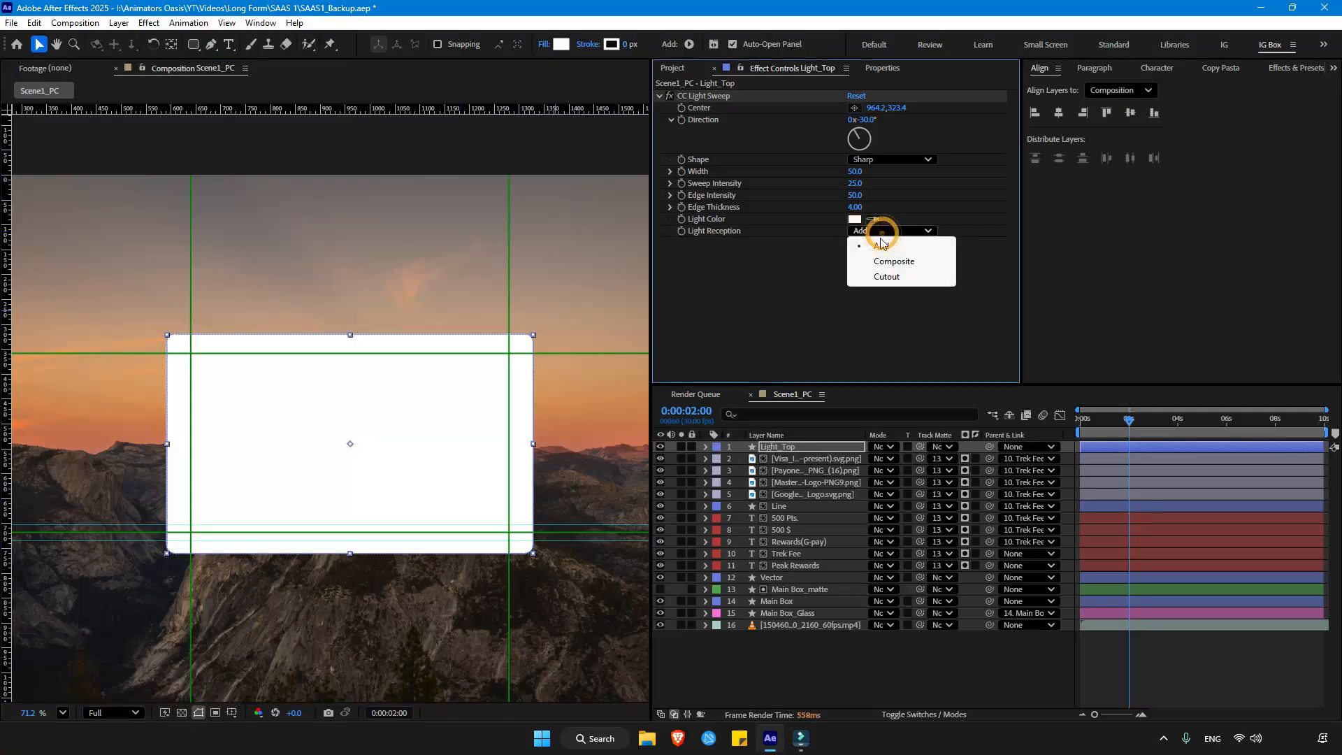
pyautogui.click(867, 275)
# Step: Set Light_Top's sweep Direction to -90°, Width to 75, Sweep Intensity to 55 and Edge Intensity to 130
pyautogui.click(869, 120)
pyautogui.write('-')
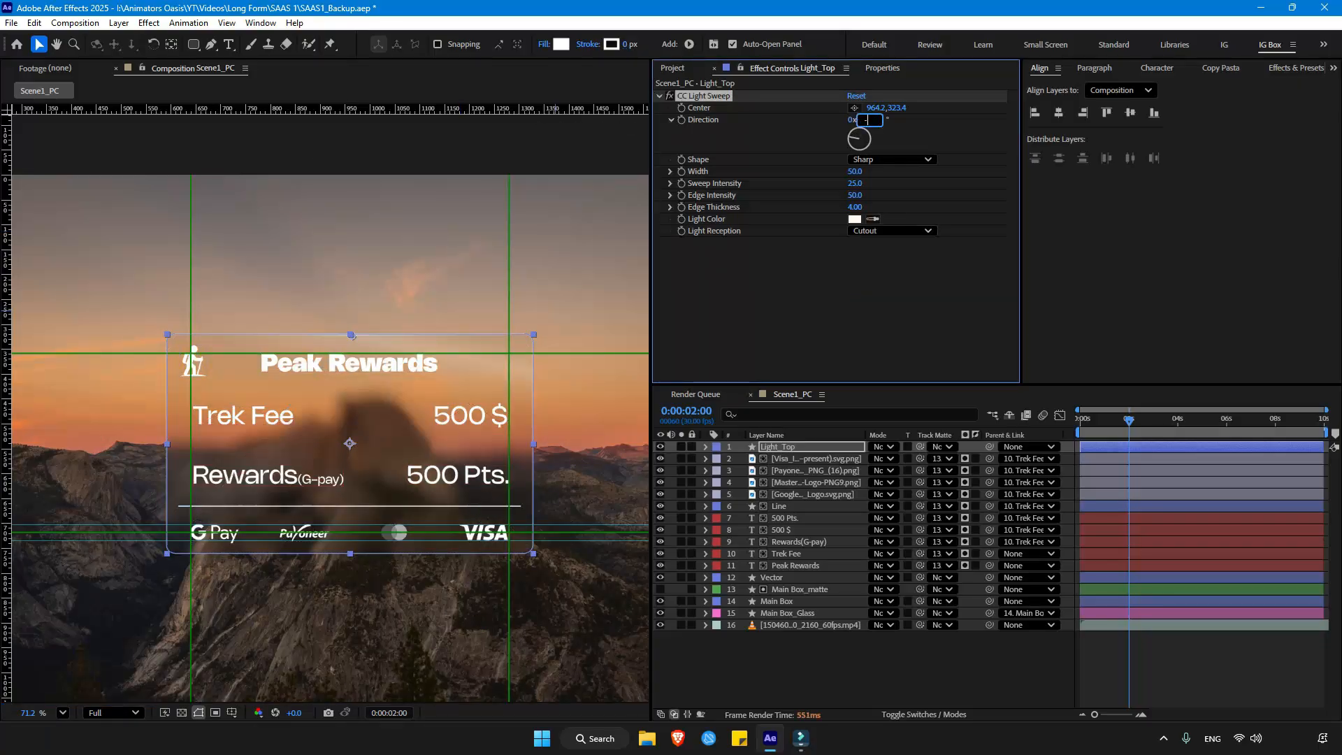
pyautogui.write('90')
pyautogui.press('Return')
pyautogui.click(859, 171)
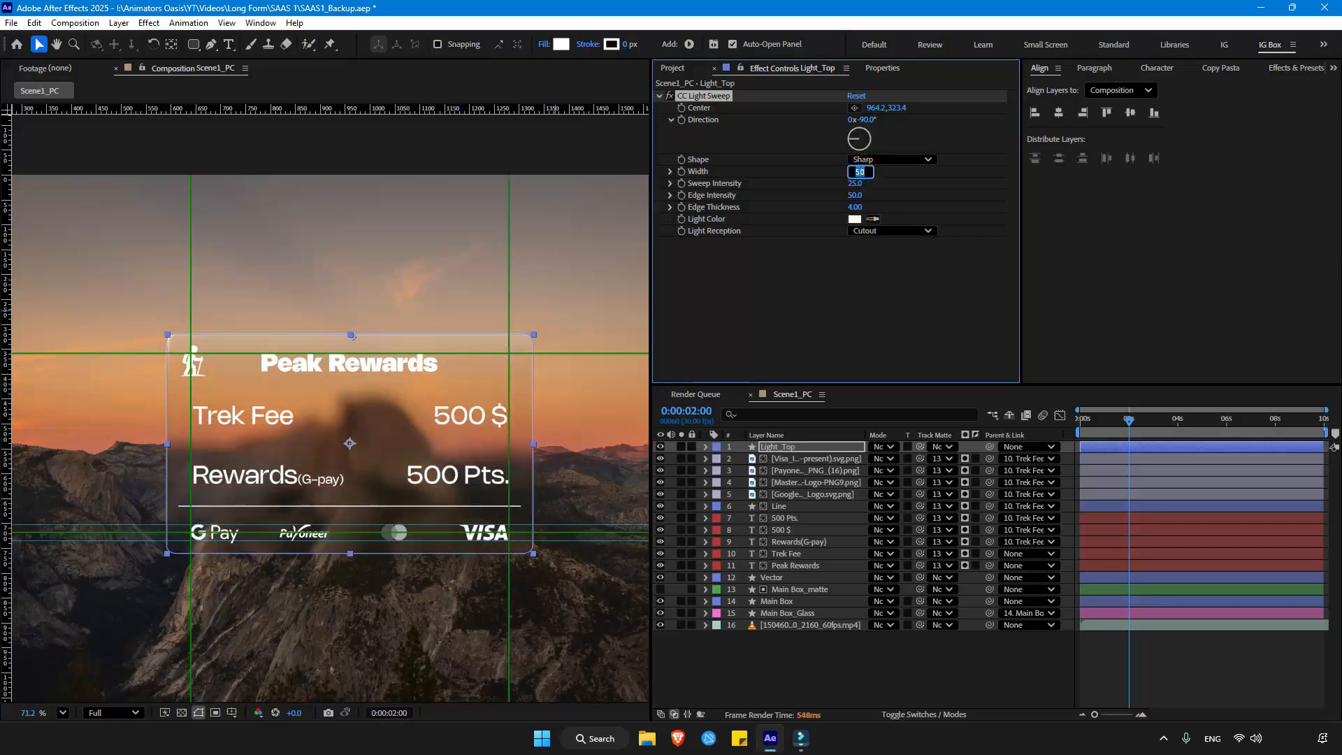
pyautogui.write('75')
pyautogui.click(853, 183)
pyautogui.write('55')
pyautogui.click(858, 194)
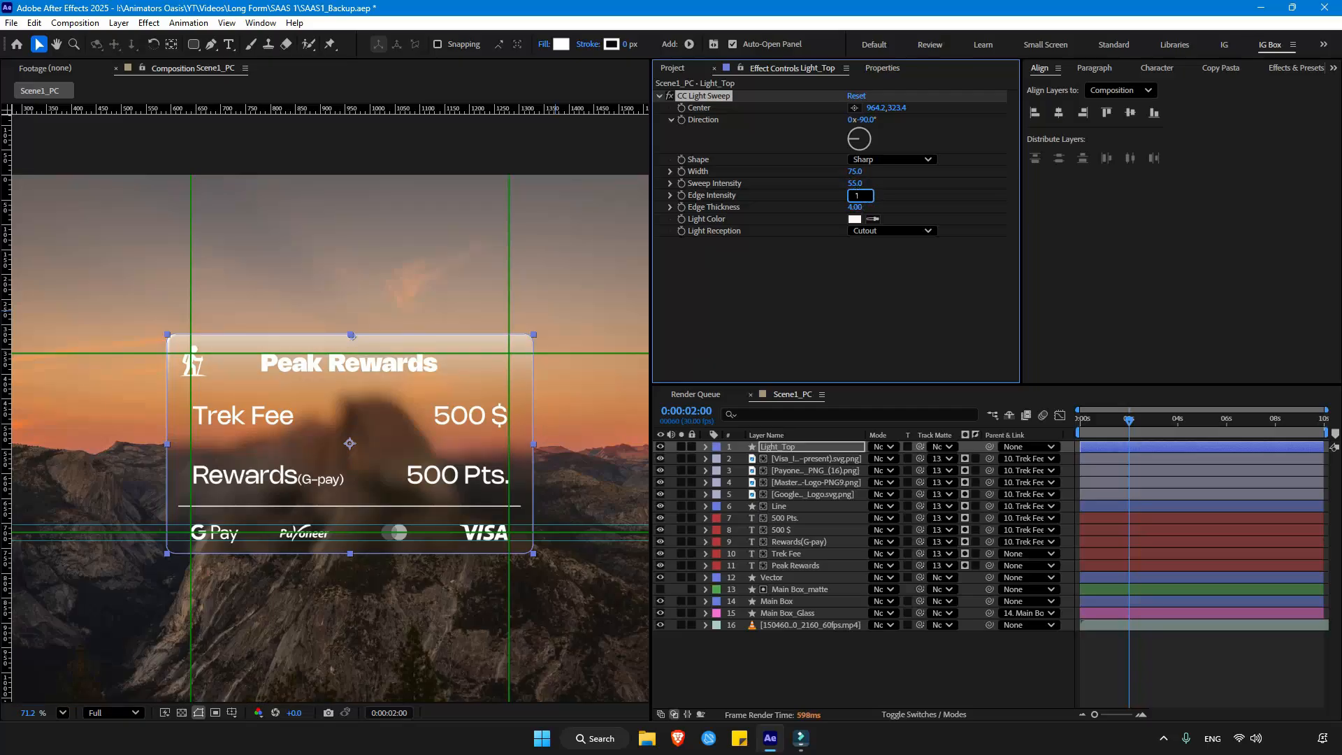
# Step: Duplicate Light_Top as Light_Bottom and move its light sweep center to the box's lower edge at about 964.2, 760.2
pyautogui.click(786, 452)
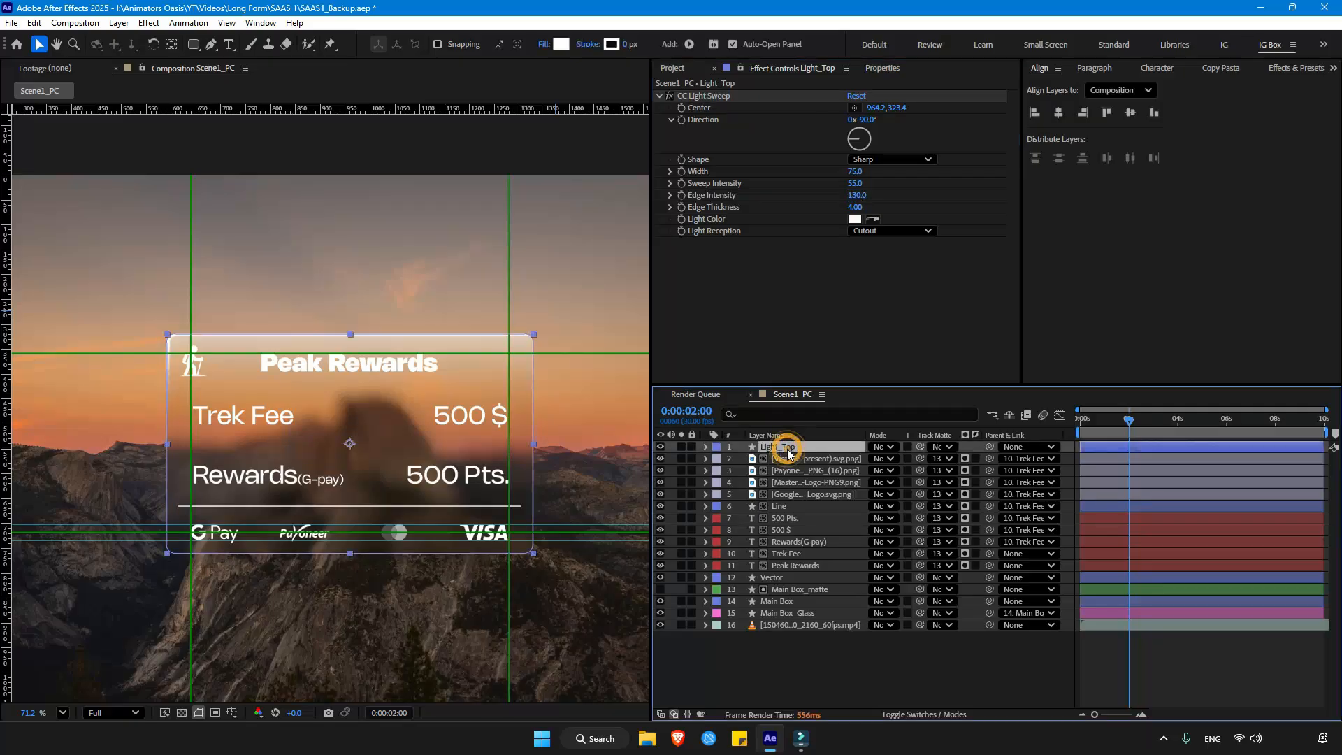
pyautogui.hotkey('ctrl', 'd')
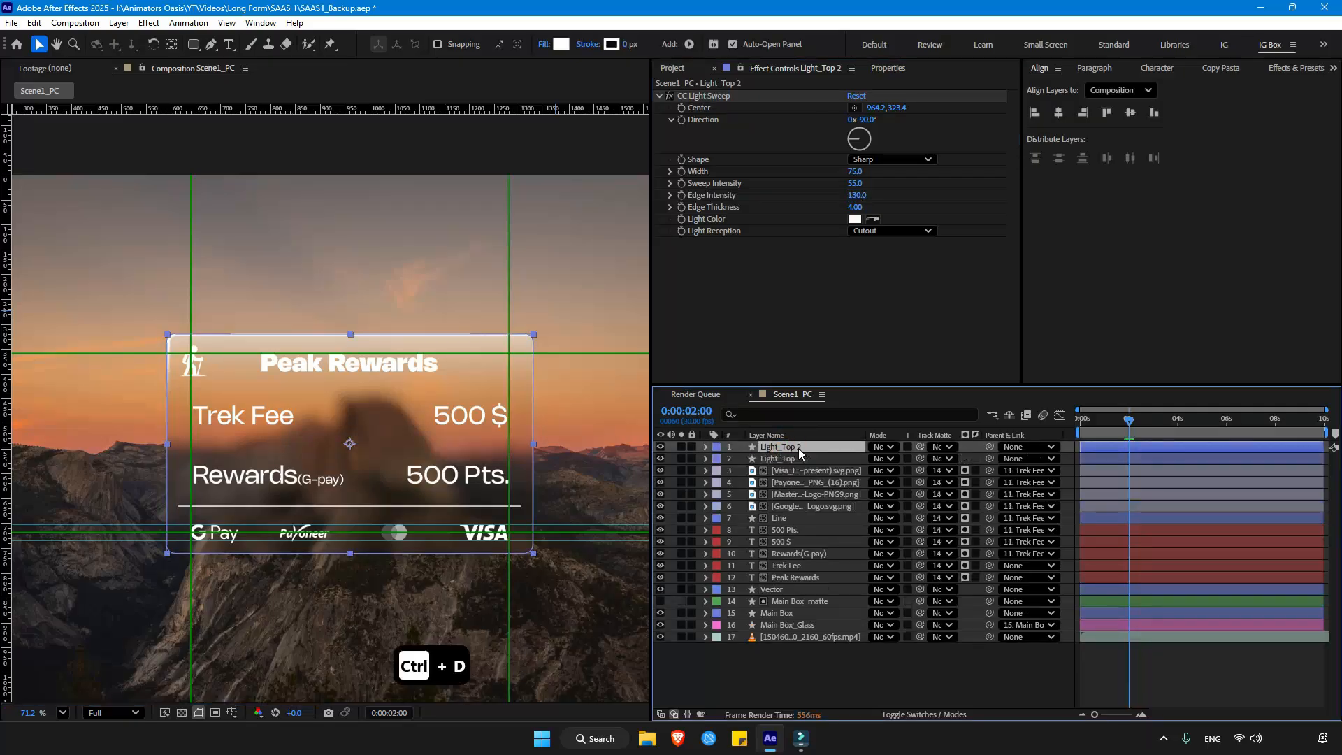
pyautogui.click(709, 97)
pyautogui.moveTo(356, 333); pyautogui.dragTo(352, 557)
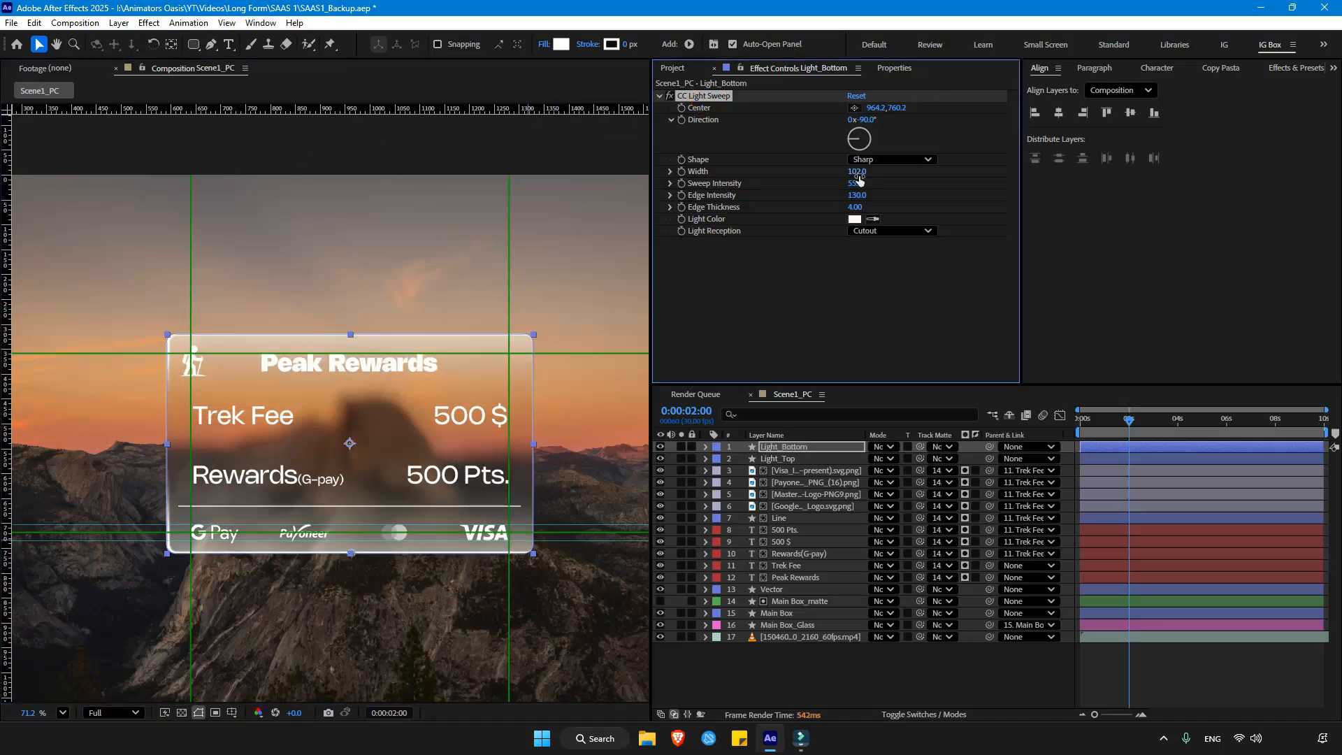
# Step: Set Light_Bottom's sweep Width to 113, Sweep Intensity to 25, Edge Intensity to 50, Direction to -96° and center Y to about 757.4
pyautogui.click(859, 172)
pyautogui.write('113')
pyautogui.press('Return')
pyautogui.click(859, 185)
pyautogui.press('Return')
pyautogui.click(858, 196)
pyautogui.write('50')
pyautogui.press('Return')
pyautogui.moveTo(849, 138); pyautogui.dragTo(842, 140)
pyautogui.moveTo(351, 555)
pyautogui.mouseDown()
pyautogui.moveTo(350, 572)
pyautogui.moveTo(352, 554)
pyautogui.mouseUp()
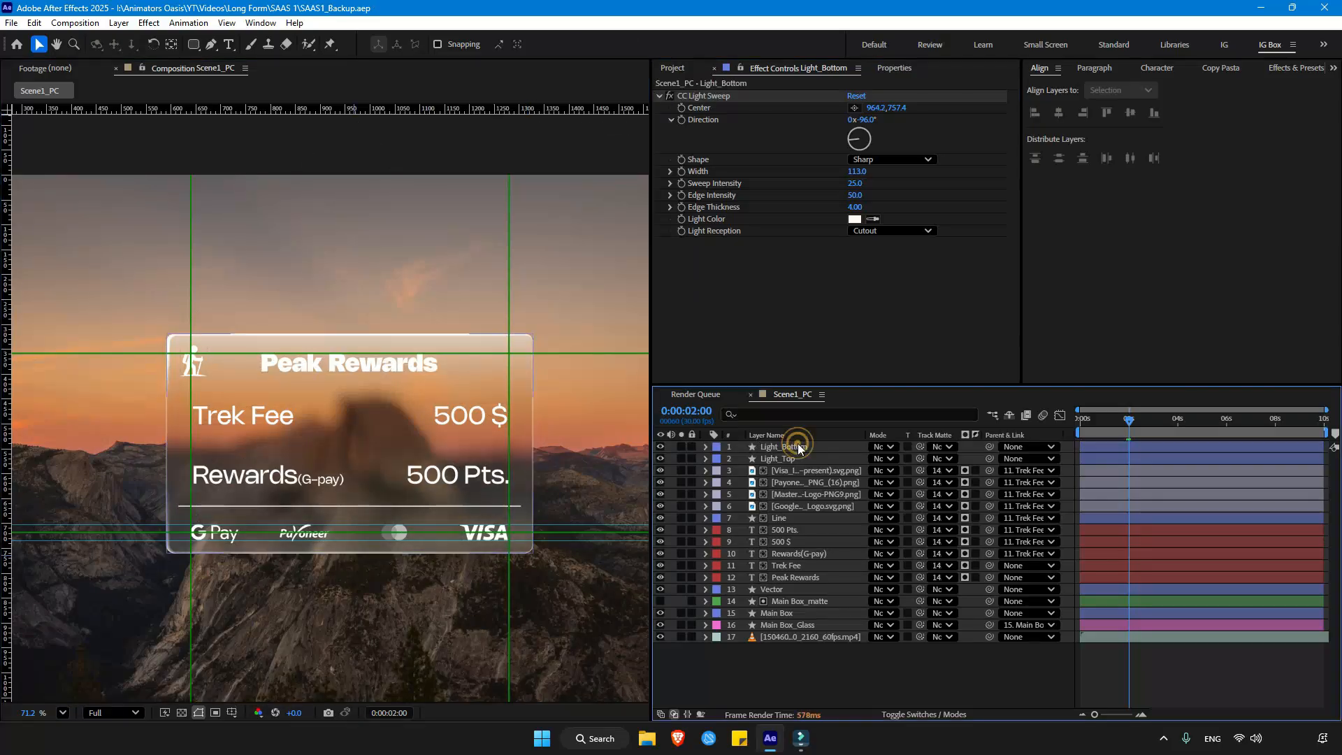
# Step: Duplicate Light_Bottom, delete CC Light Sweep from the copy and rename it Noise
pyautogui.click(798, 445)
pyautogui.hotkey('ctrl', 'd')
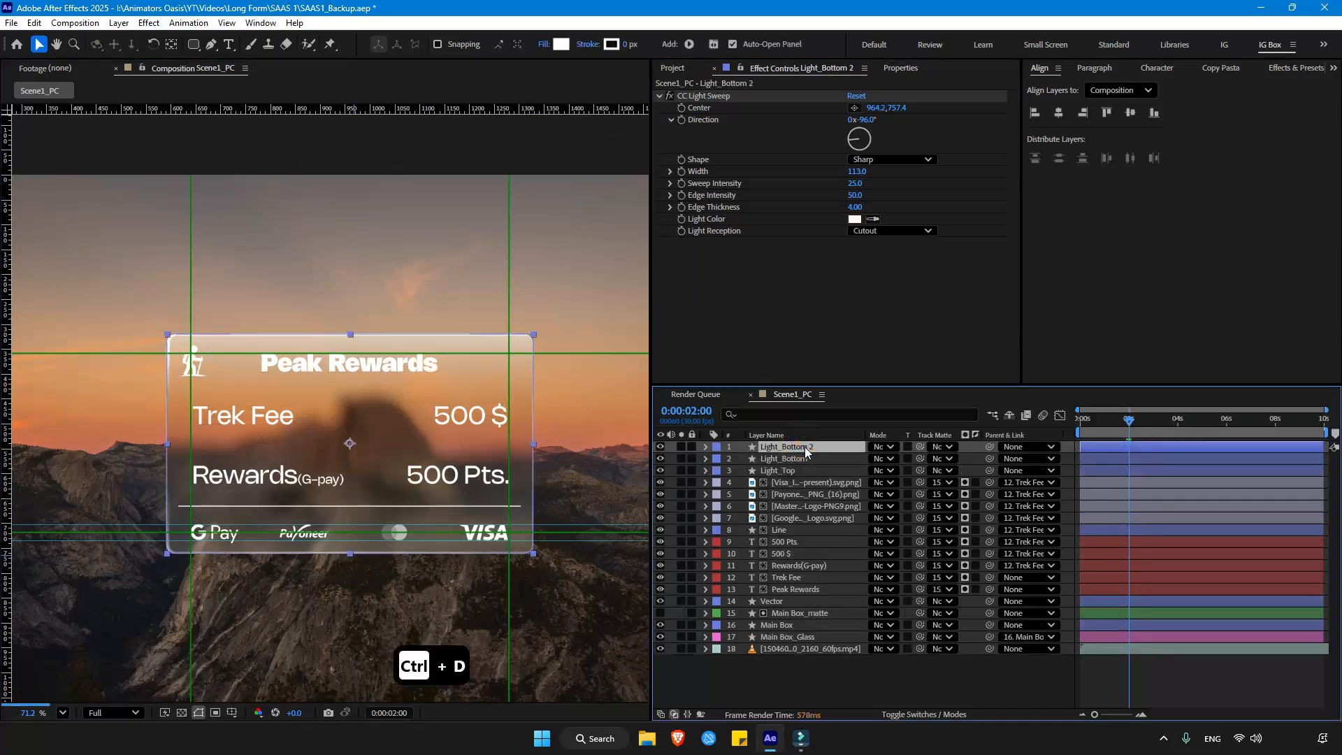
pyautogui.click(706, 98)
pyautogui.press('Delete')
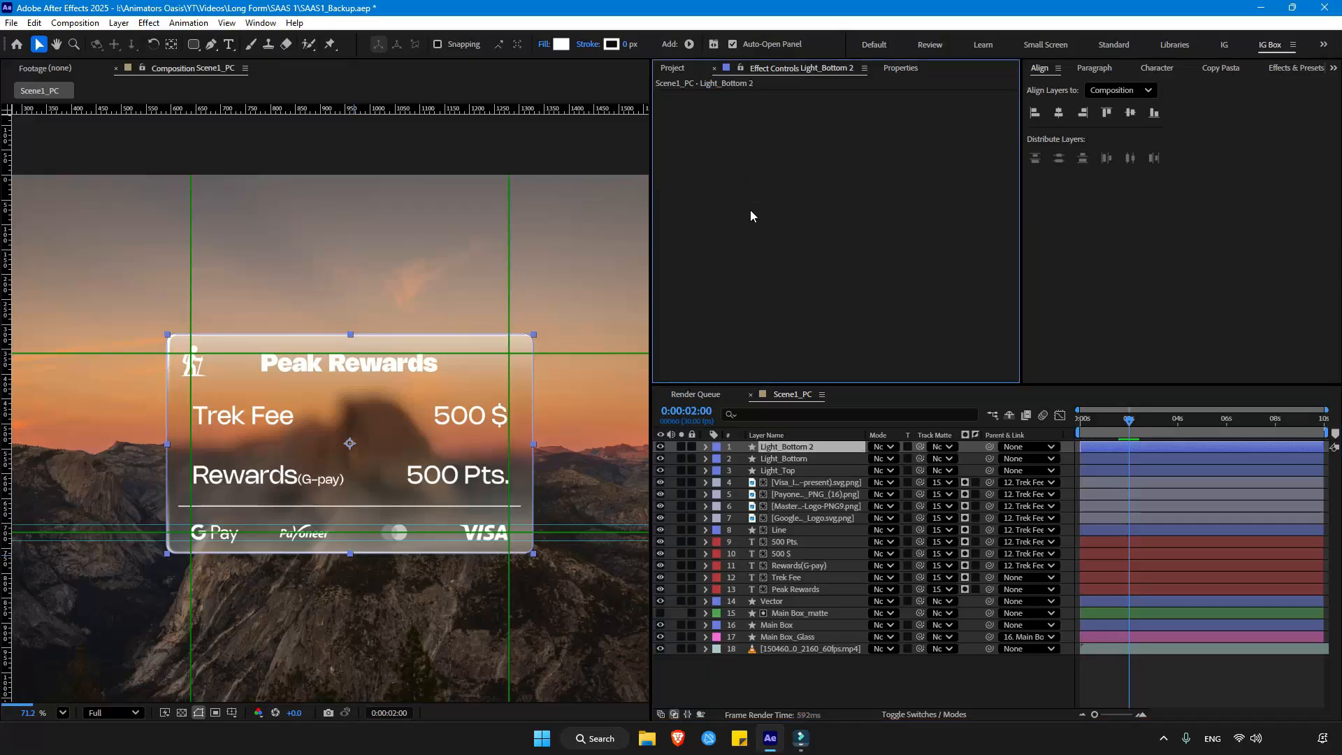
pyautogui.click(777, 446)
pyautogui.press('Return')
pyautogui.write('Noise')
pyautogui.press('Return')
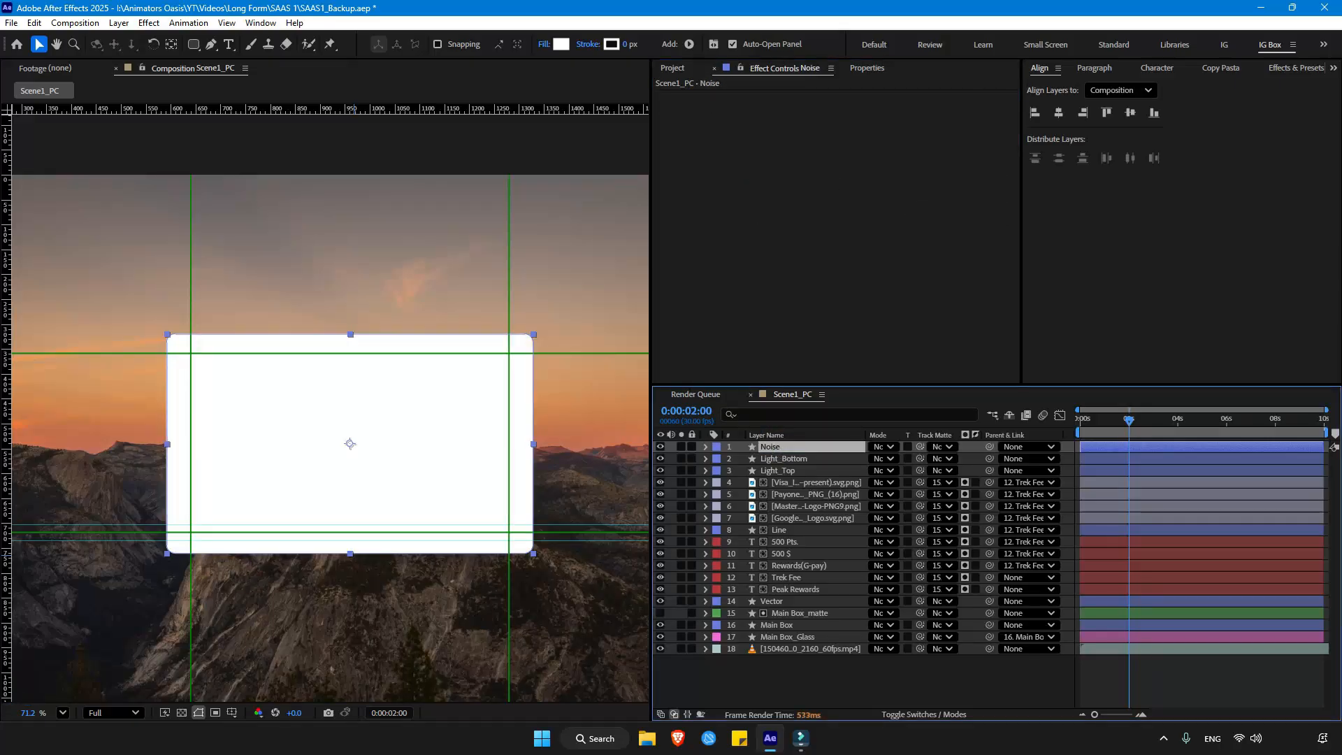
# Step: Set the Noise layer's shape fill color to black (000000)
pyautogui.click(550, 45)
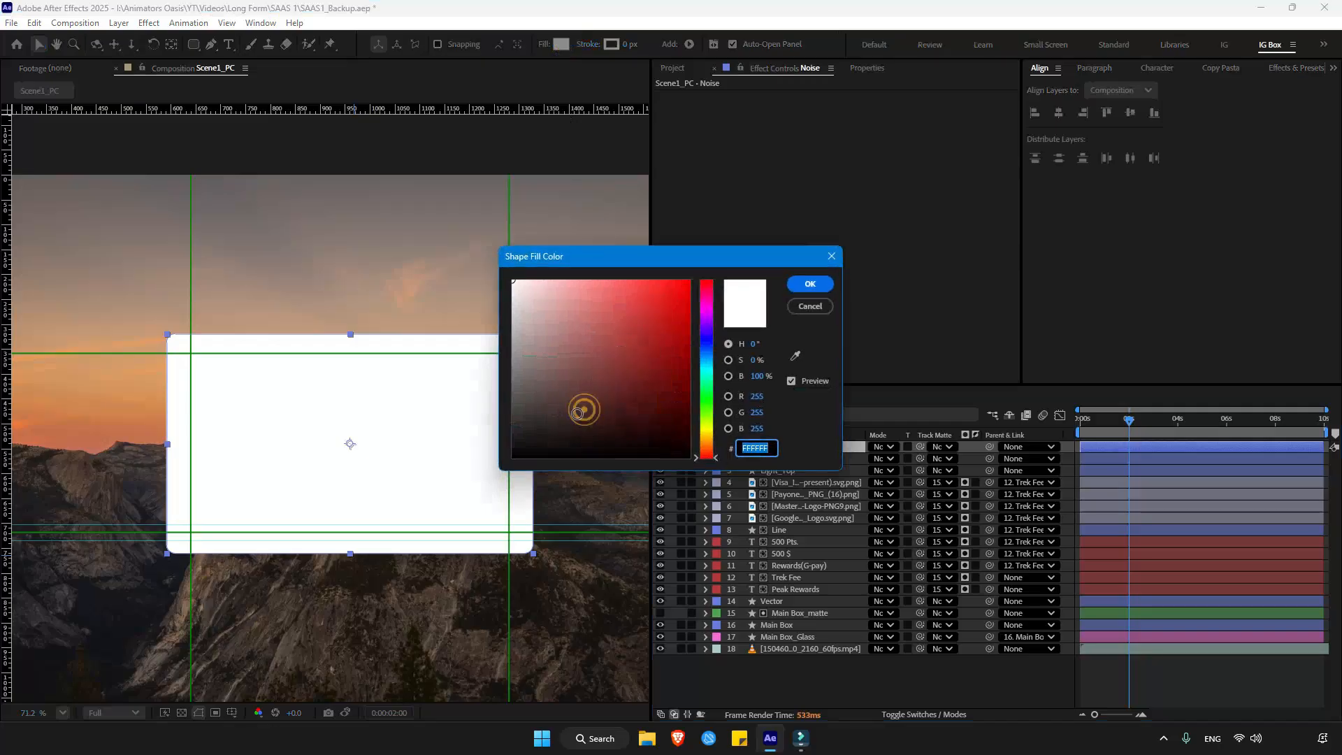
pyautogui.write('000000')
pyautogui.click(810, 285)
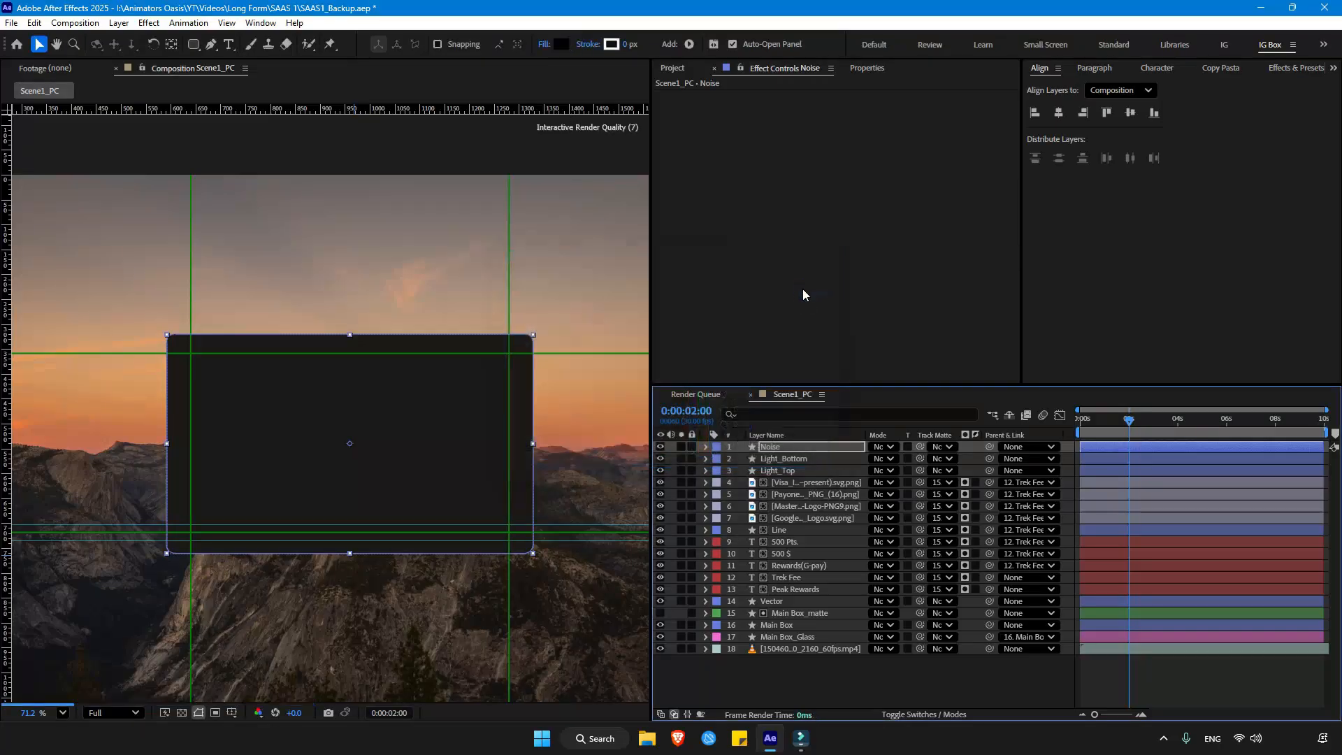
# Step: Apply the Noise effect to the Noise layer and set its Amount of Noise to 50%
pyautogui.click(782, 446)
pyautogui.hotkey('ctrl', 'space')
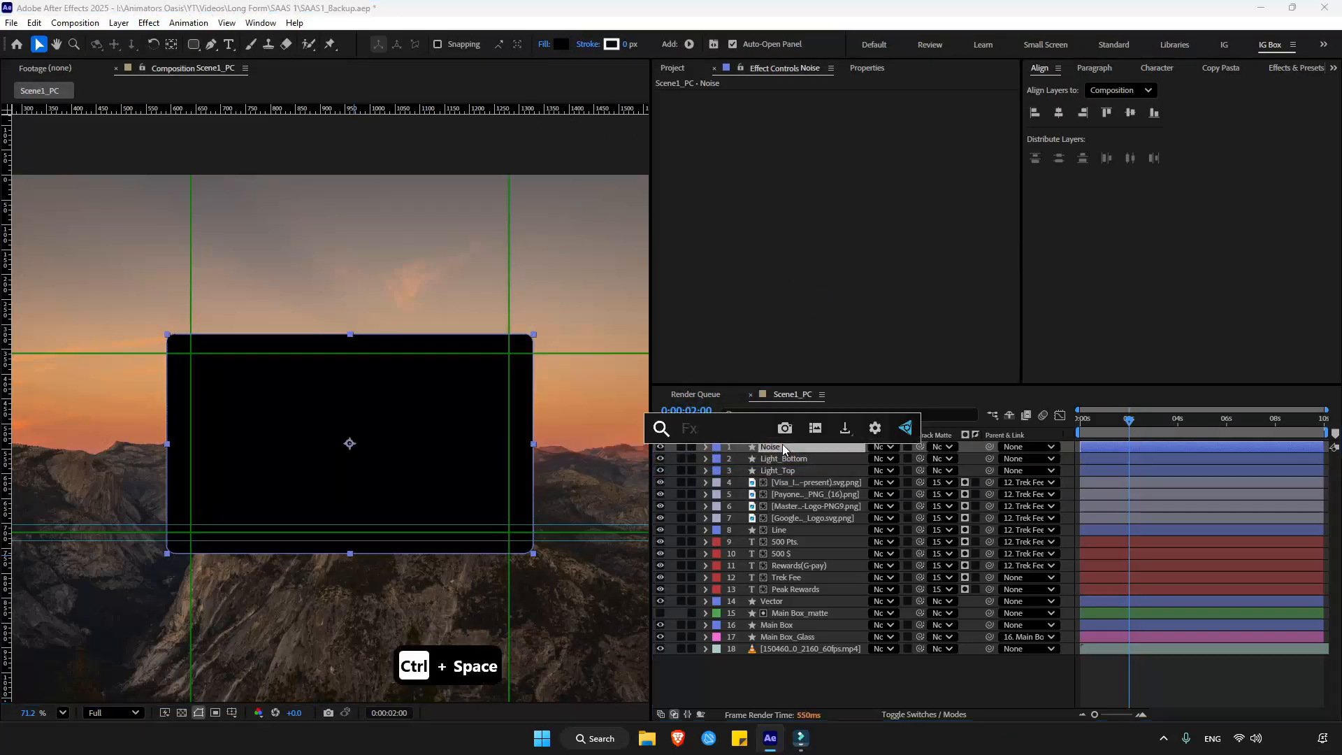
pyautogui.write('noise')
pyautogui.press('Return')
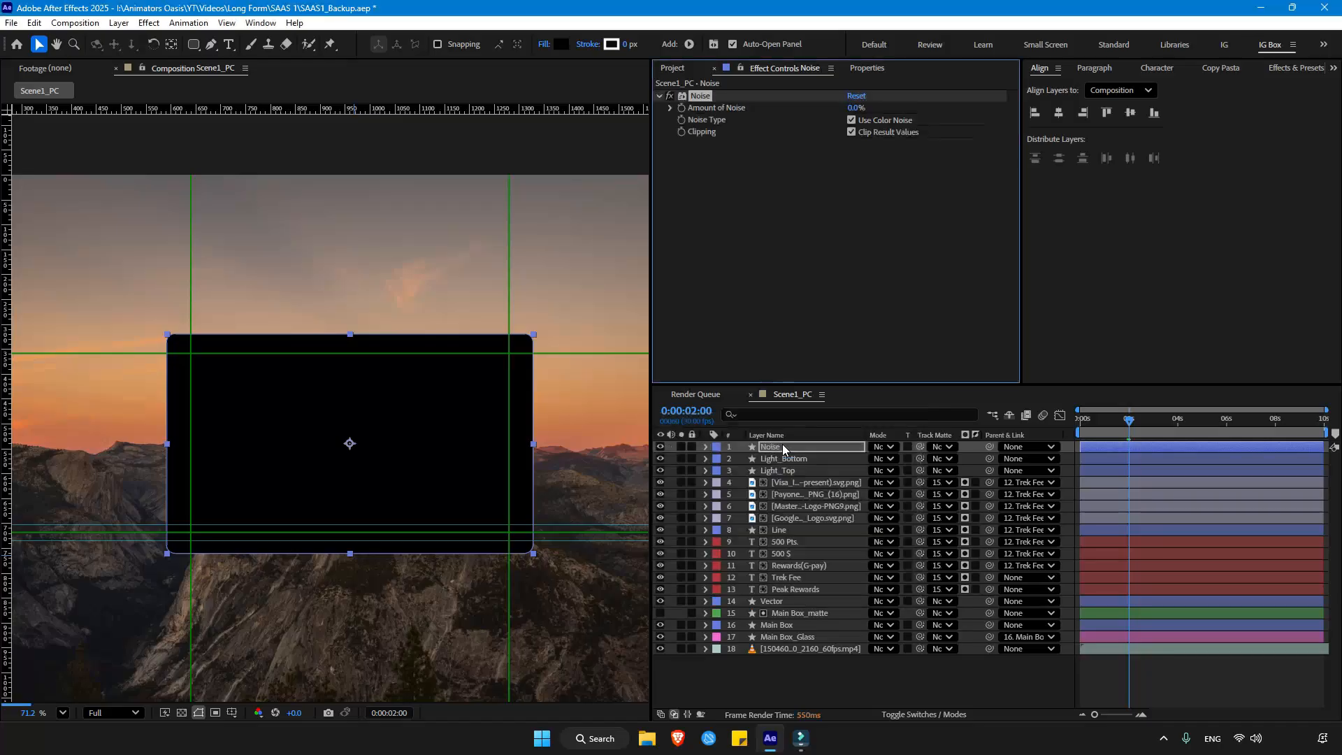
pyautogui.click(855, 109)
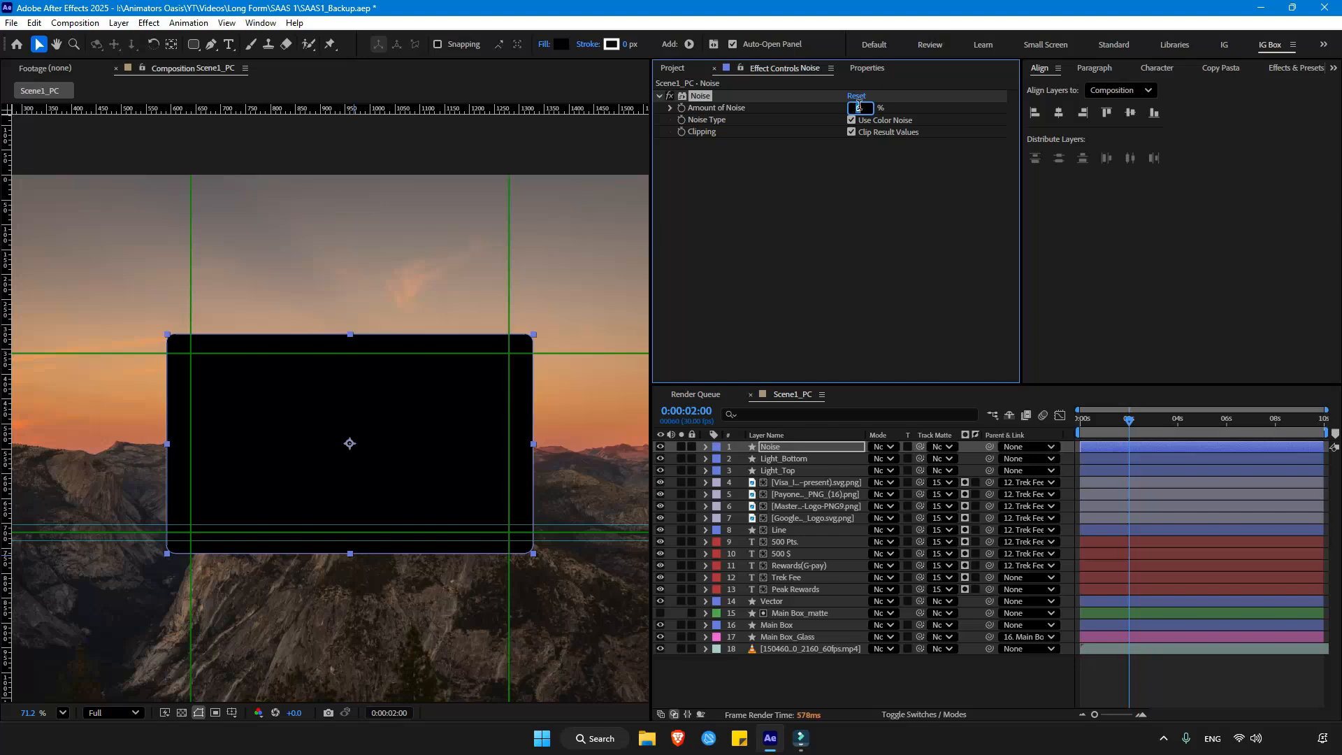
pyautogui.press('Return')
# Step: Set the Noise layer's blending mode to Screen and its opacity to 30%
pyautogui.click(882, 446)
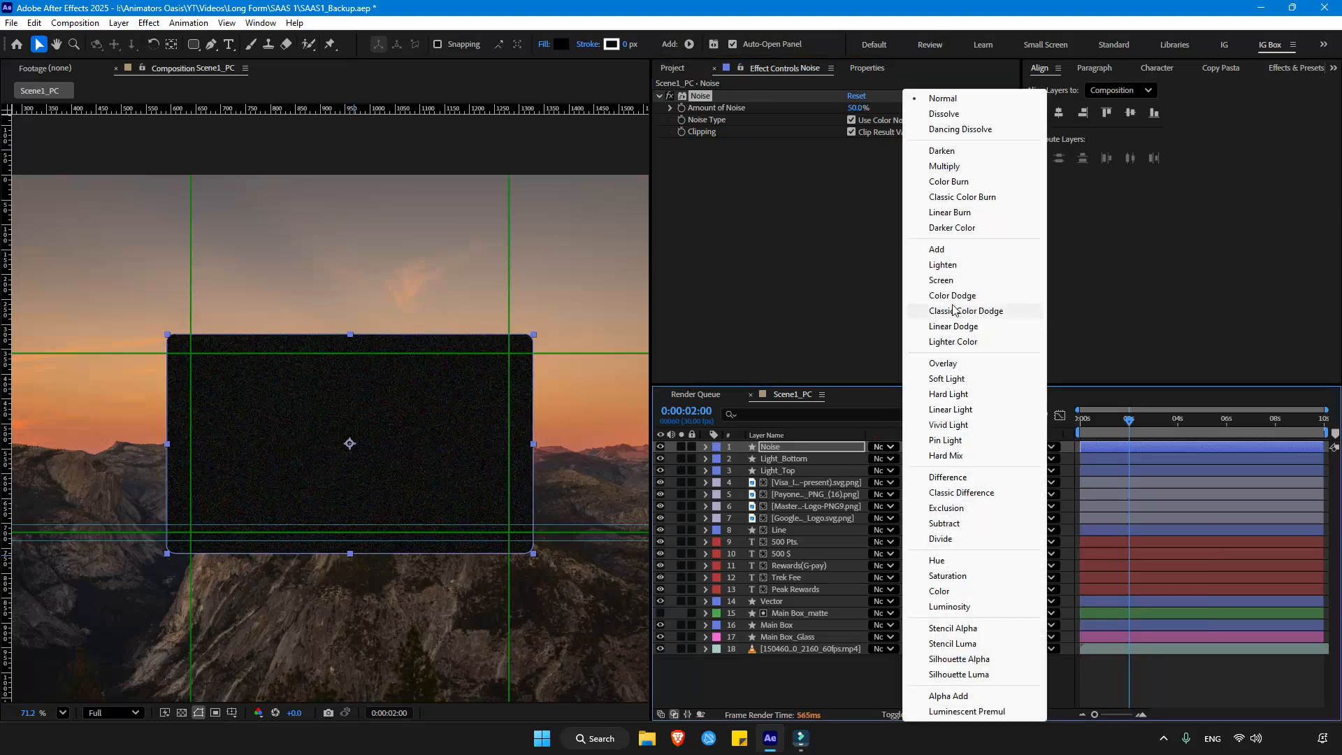
pyautogui.click(946, 283)
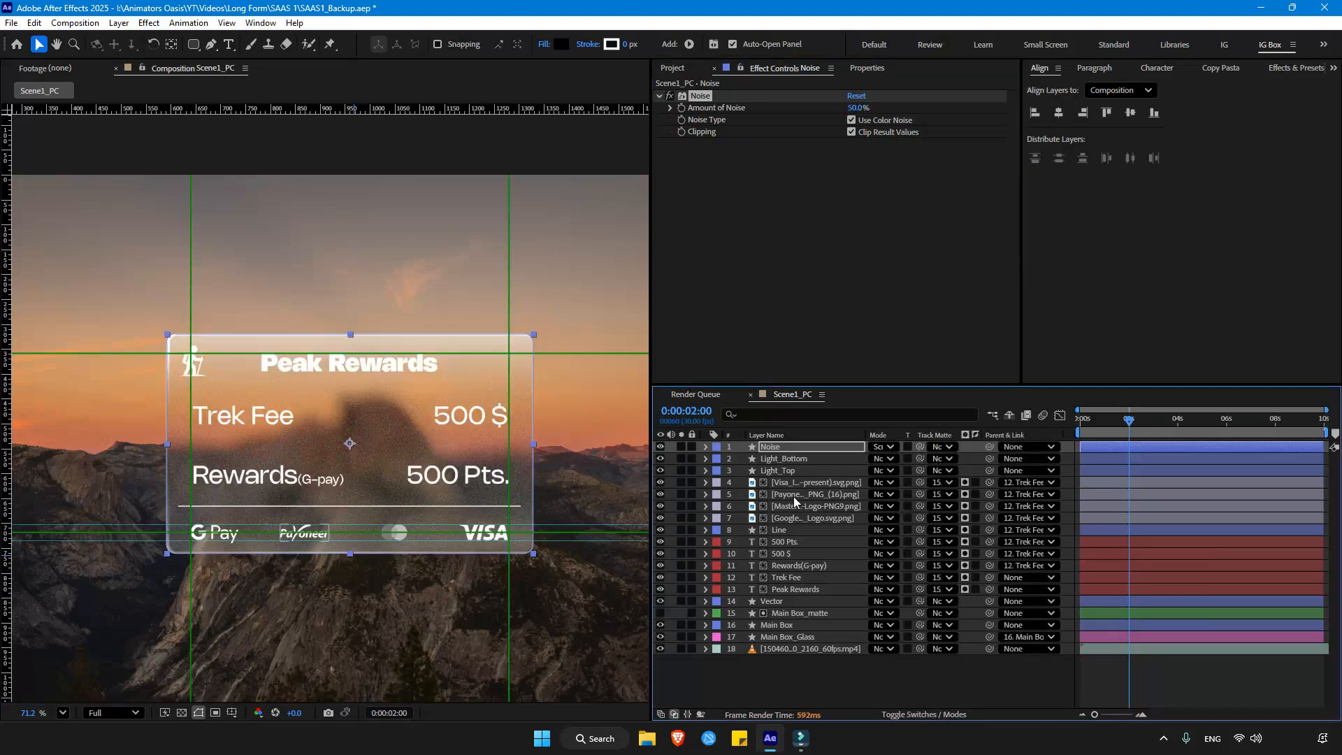
pyautogui.press('t')
pyautogui.click(879, 458)
pyautogui.write('30')
pyautogui.press('Return')
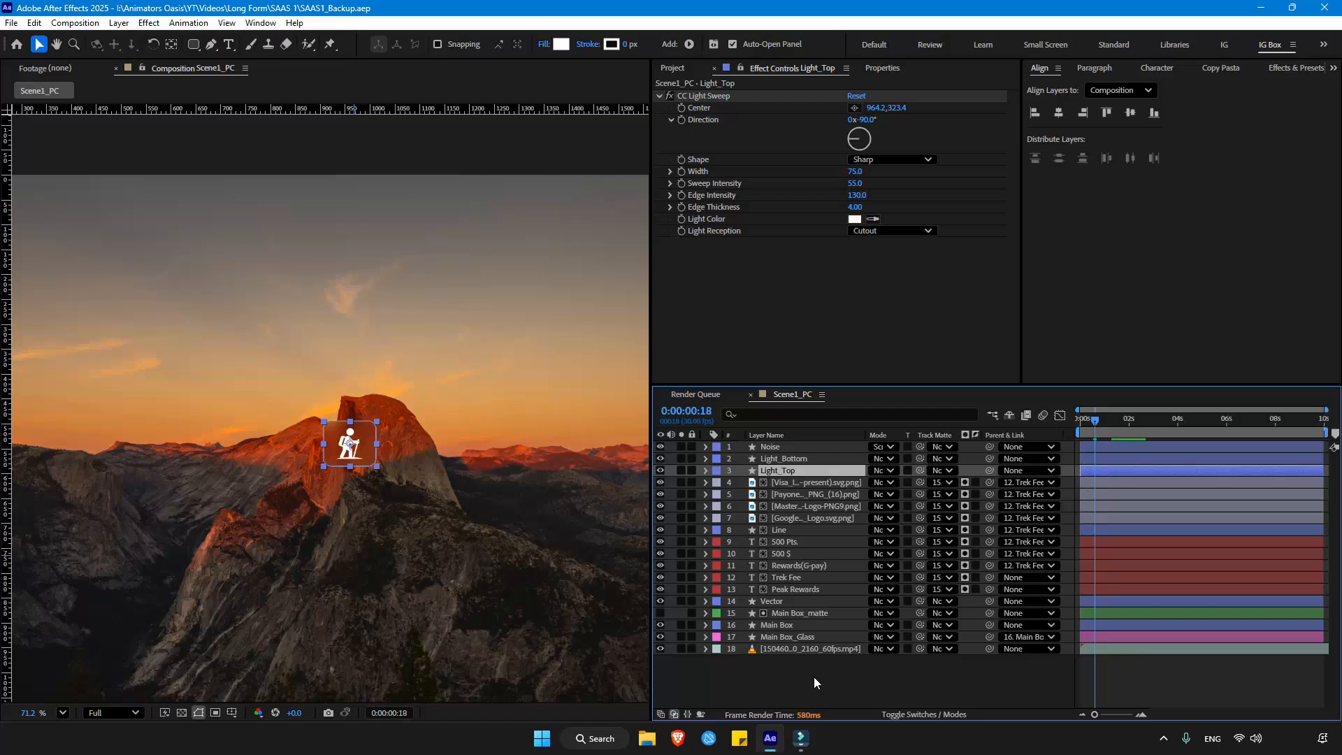
# Step: Give Light_Top's sweep Center the expression "r = sourceRectAtTime(time, false); toComp([r.left + r.width/2, r.top])"
pyautogui.click(1063, 253)
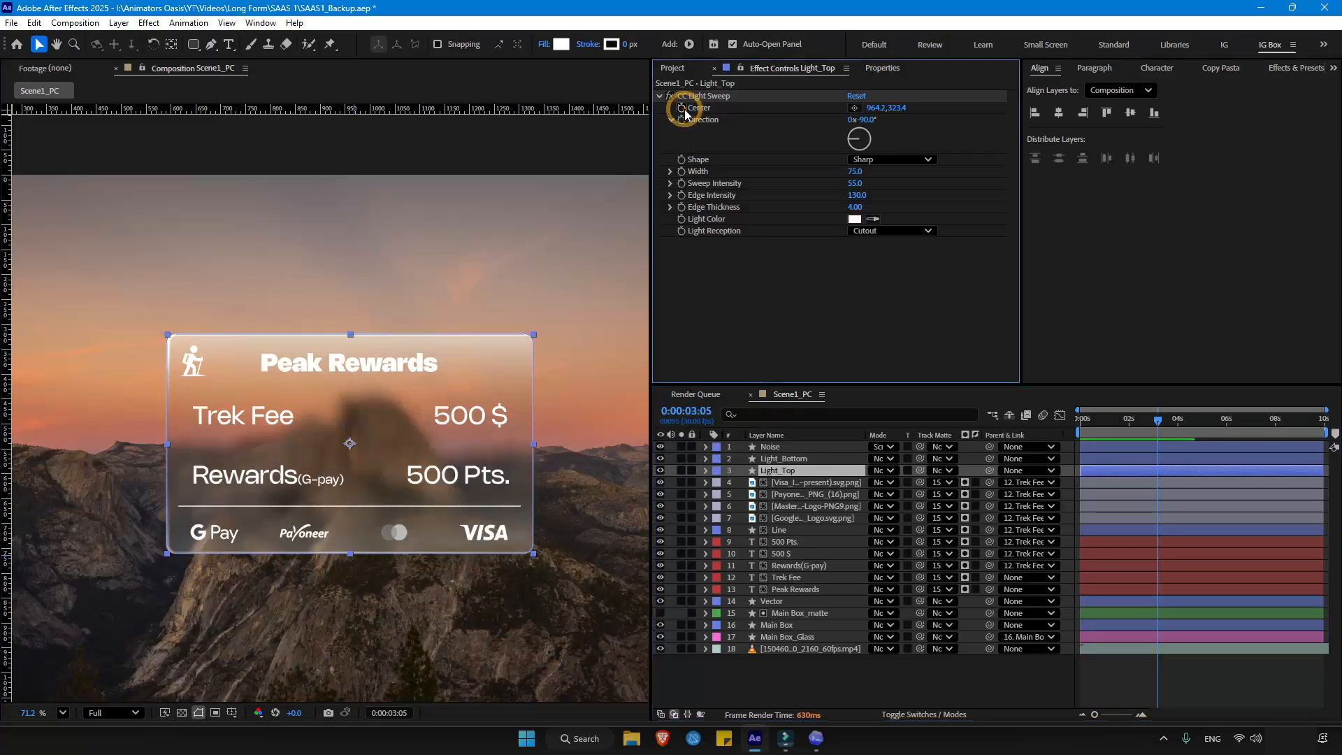
pyautogui.keyDown('alt'); pyautogui.click(682, 109); pyautogui.keyUp('alt')
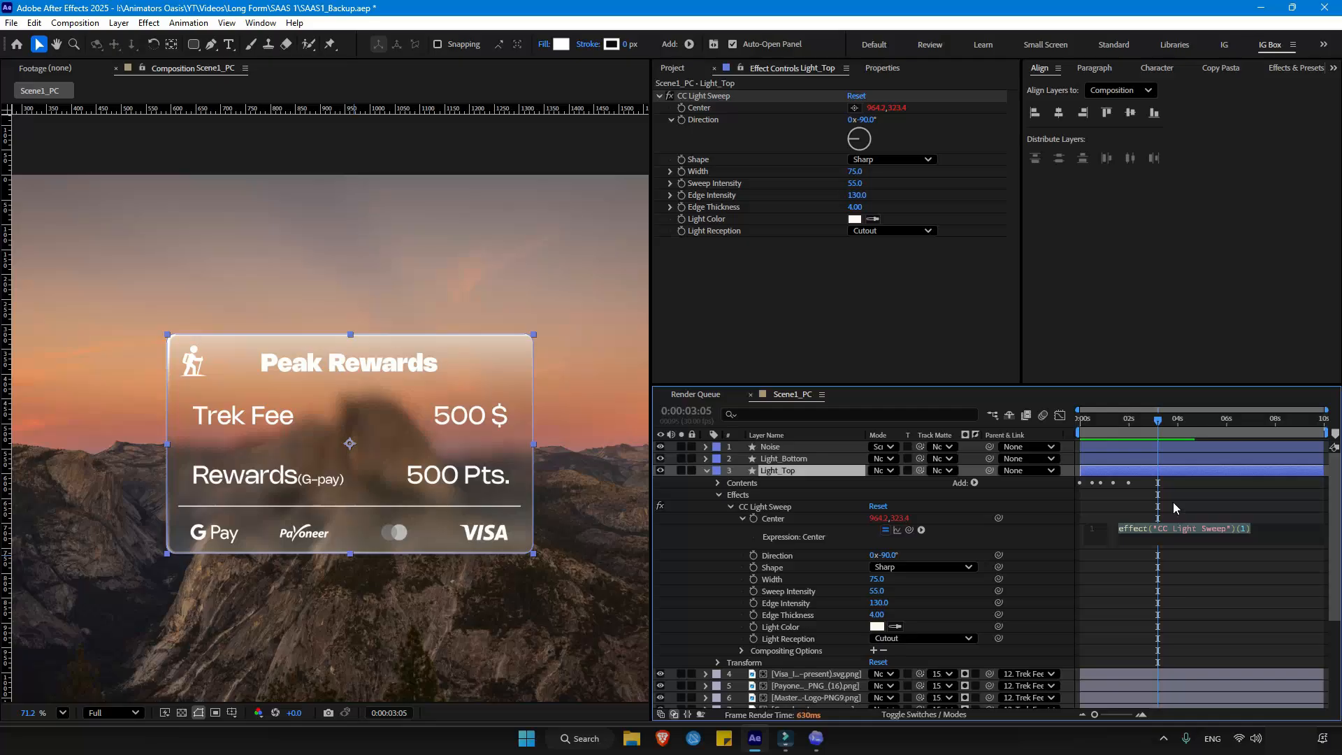
pyautogui.write('r = sourceRectAtTime(time, false); toComp([r.left + r.width/2, r.top])')
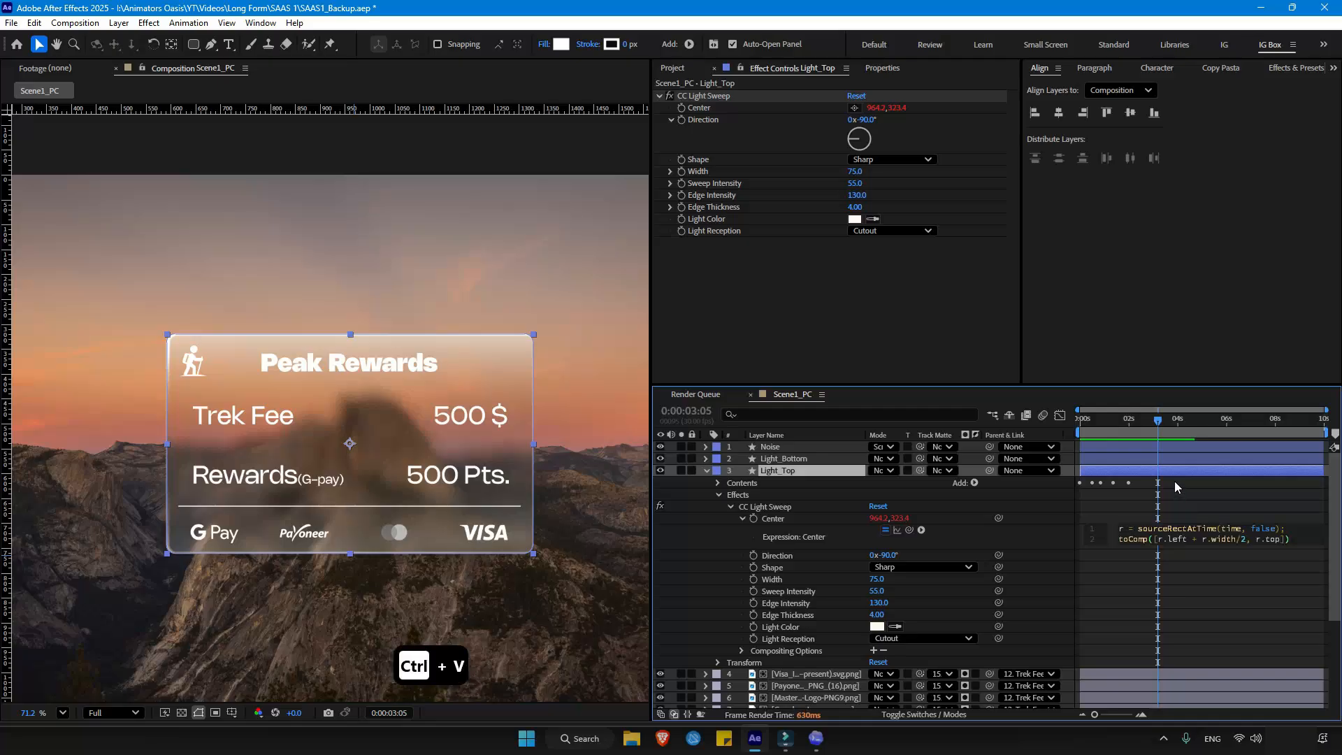
pyautogui.click(1175, 481)
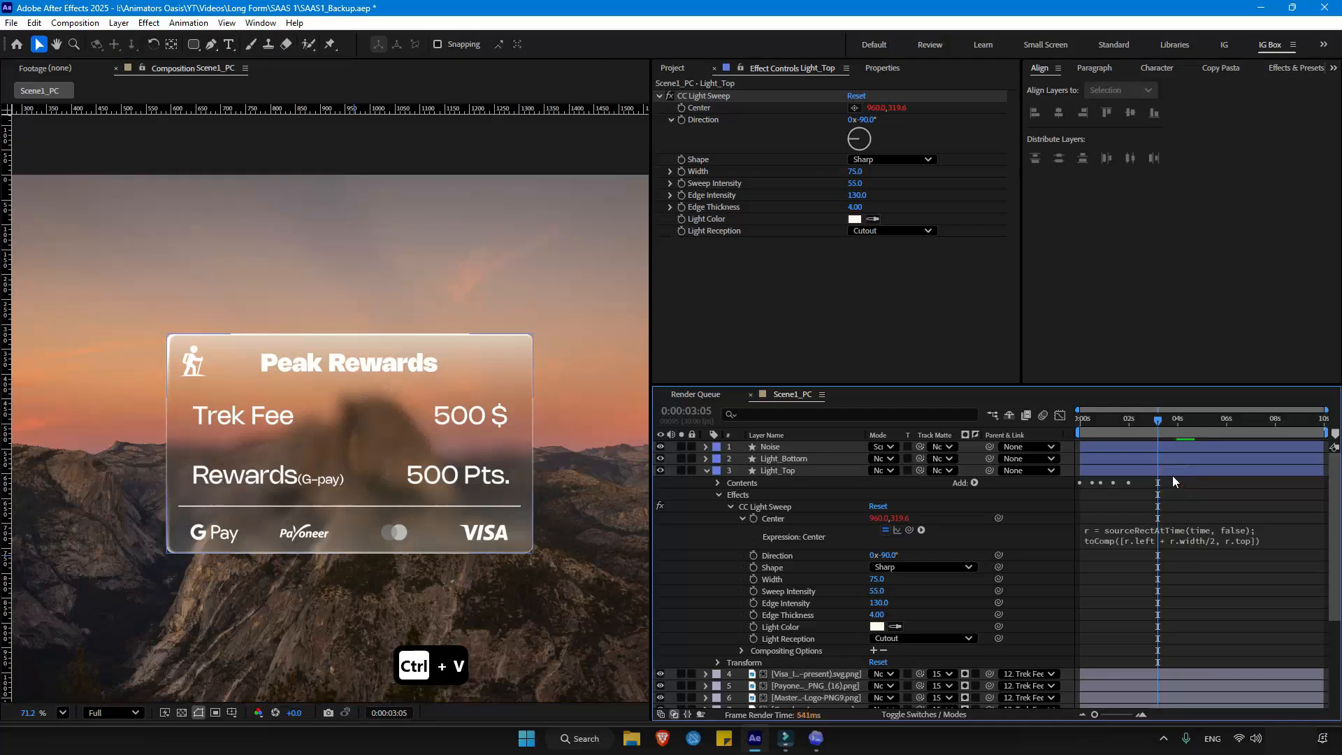
pyautogui.moveTo(1159, 422); pyautogui.dragTo(1143, 423)
pyautogui.hotkey('ctrl', 'z')
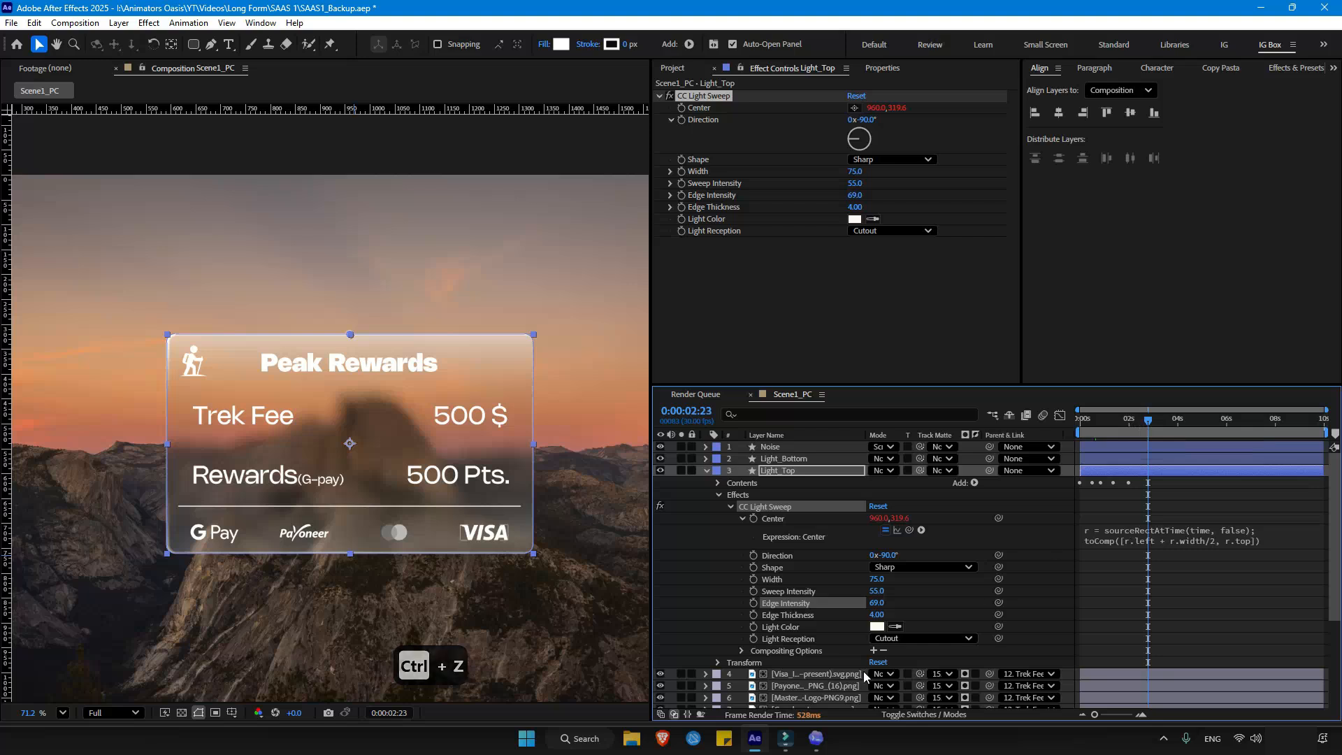
# Step: Give Light_Bottom's sweep Center the expression "r = sourceRectAtTime(time, false); toComp([r.left + r.width/2, r.top + r.height])"
pyautogui.click(706, 471)
pyautogui.click(706, 458)
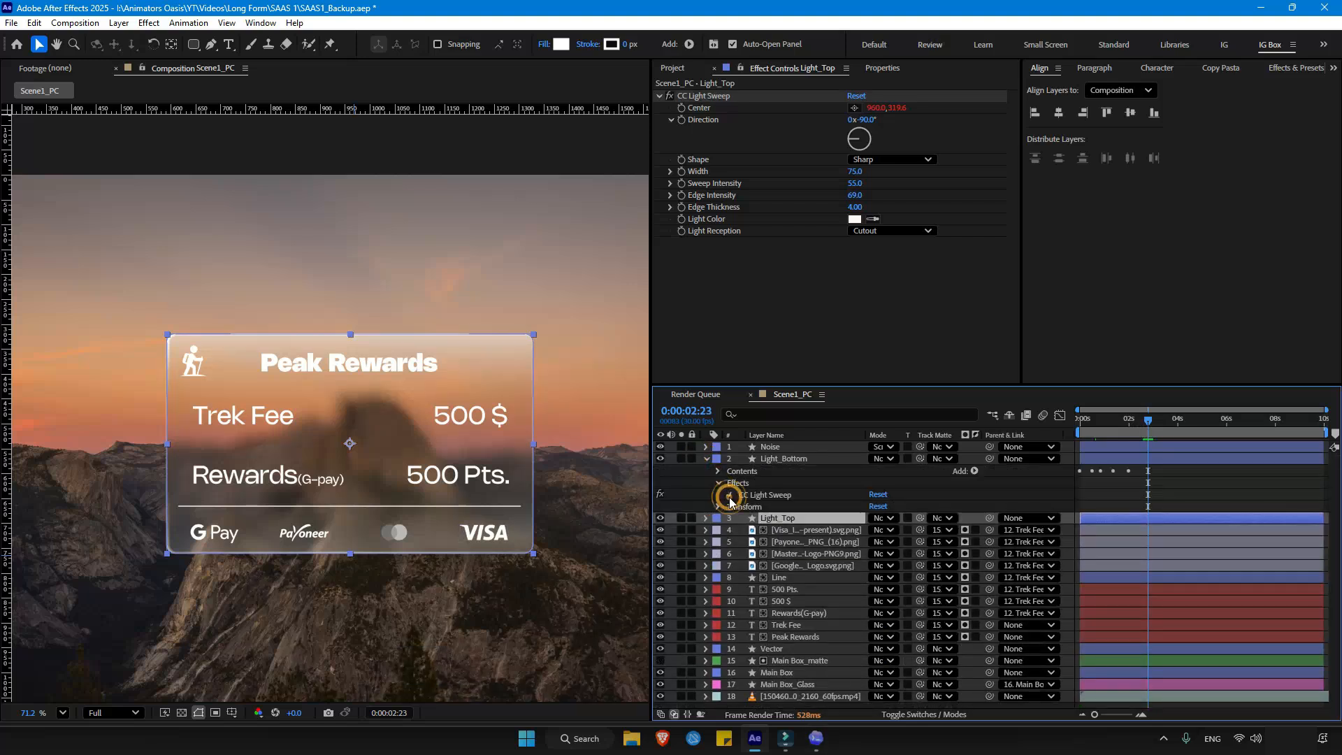
pyautogui.click(719, 483)
pyautogui.keyDown('alt'); pyautogui.click(755, 507); pyautogui.keyUp('alt')
pyautogui.write('r = sourceRectAtTime(time, false); toComp([r.left + r.width/2, r.top + r.height])')
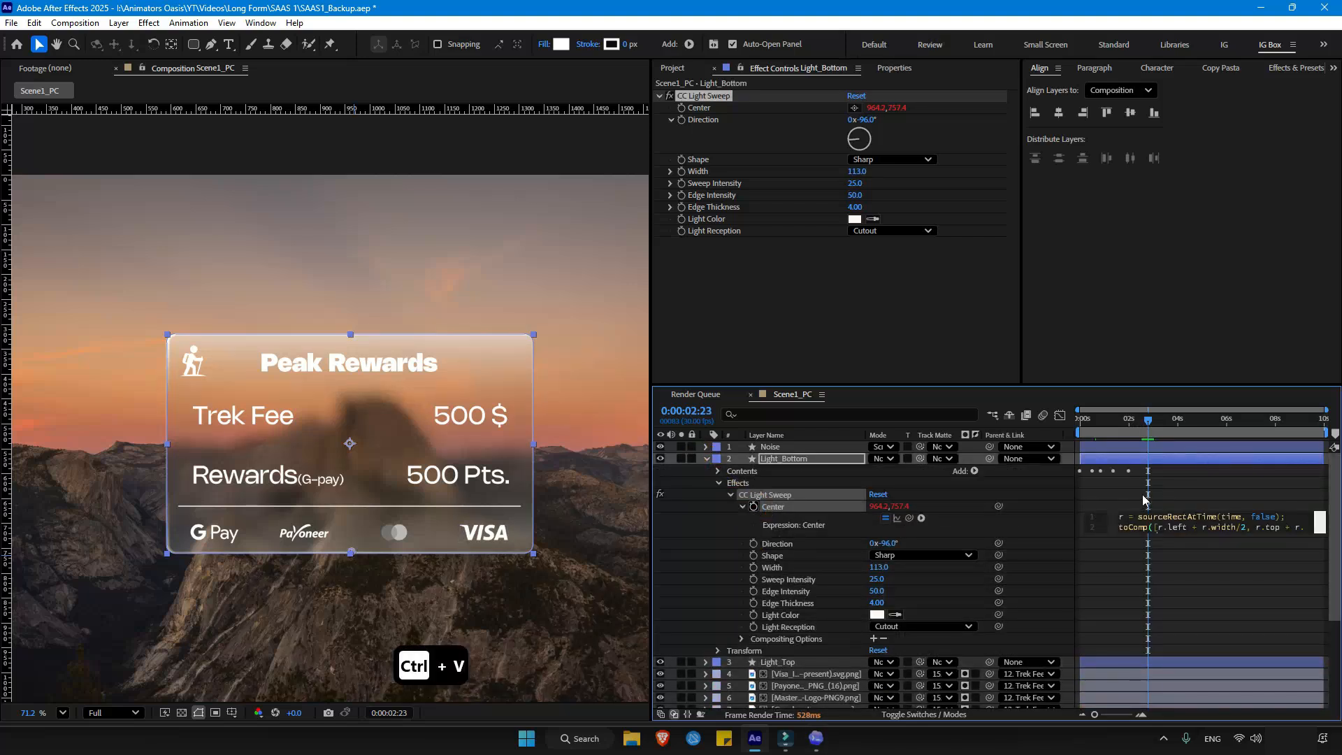
pyautogui.click(1144, 497)
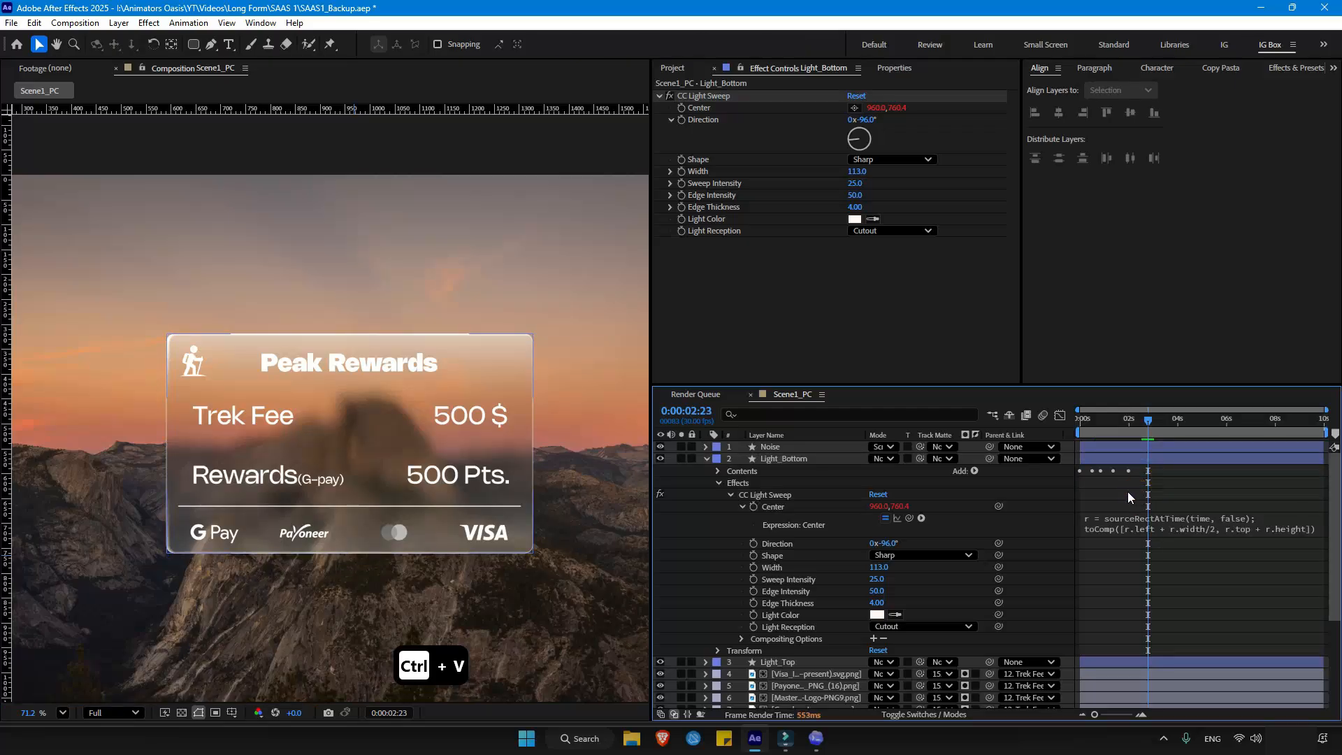
# Step: Preview the box animation from the beginning and collapse the open layer properties
pyautogui.press('Home')
pyautogui.press('space')
pyautogui.press('space')
pyautogui.press('u')
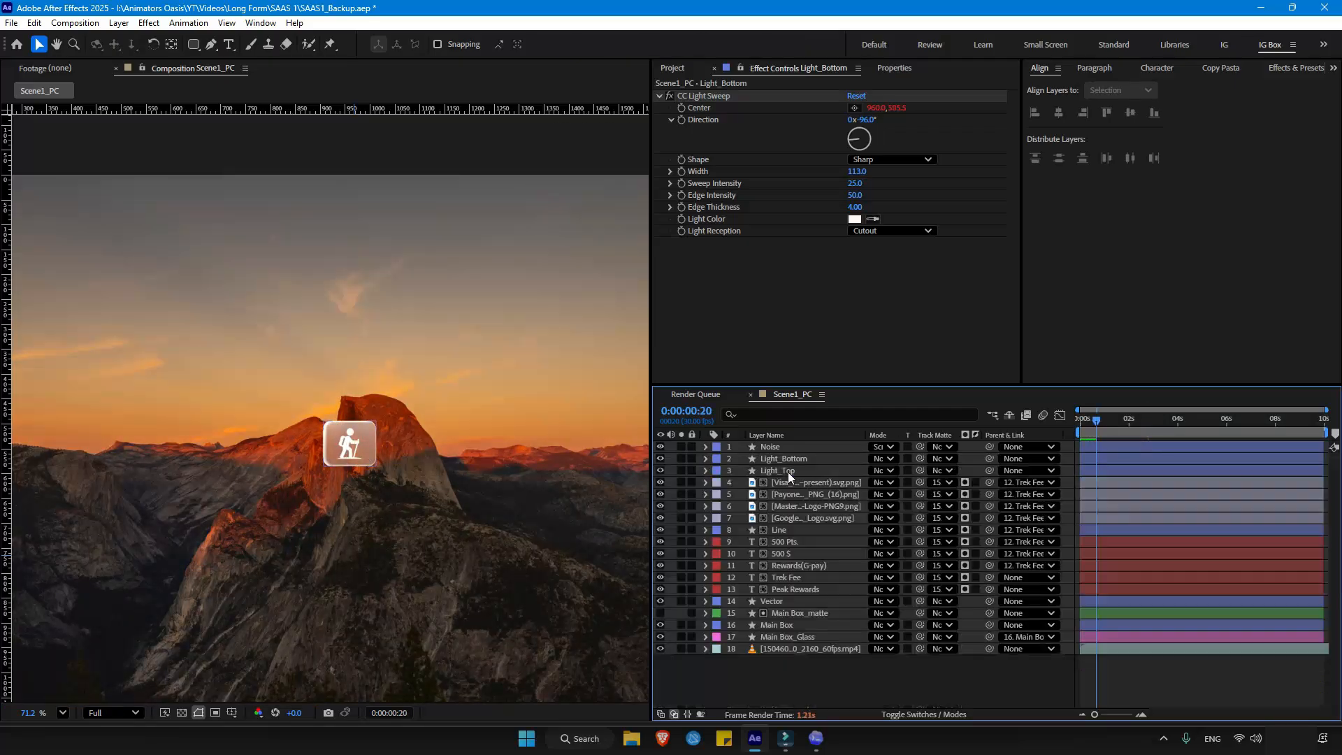
# Step: Solo Light_Top and set its light sweep Edge Intensity to 31 and Direction to -89°
pyautogui.click(788, 472)
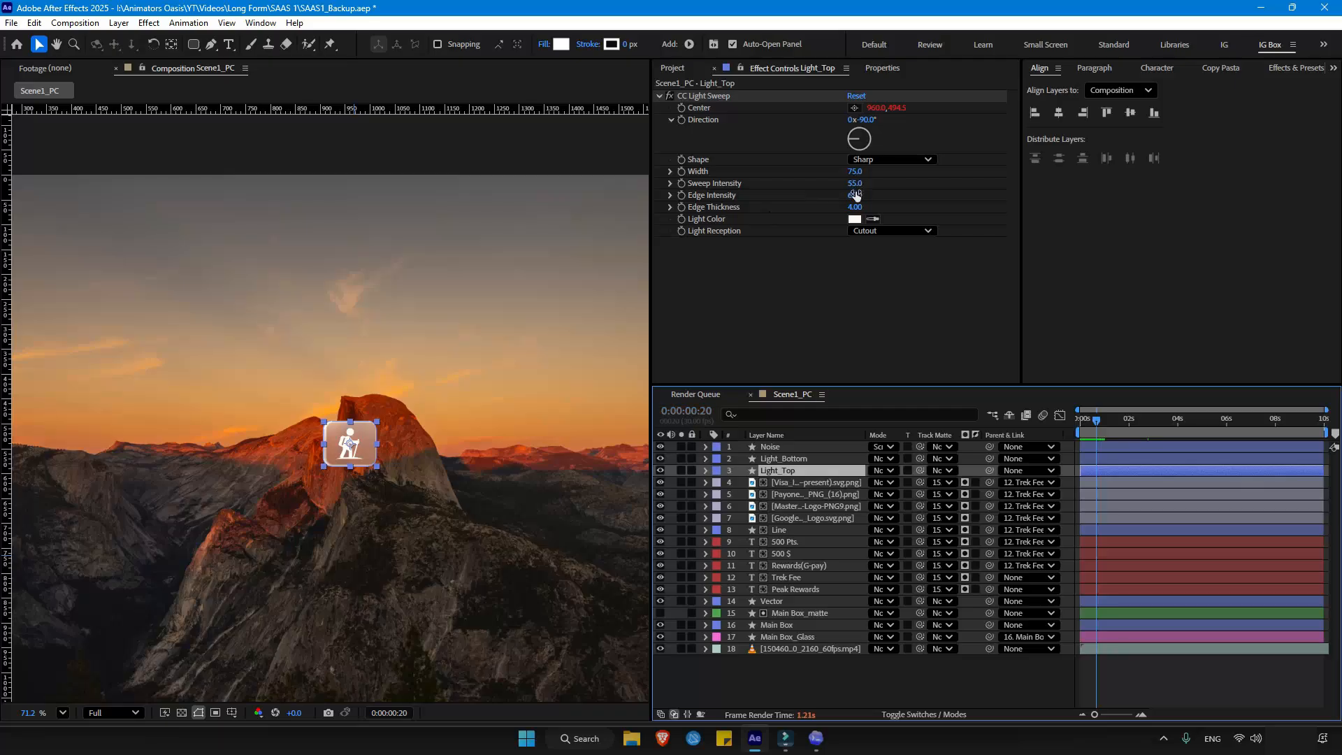
pyautogui.scroll(1, 355, 380)
pyautogui.moveTo(1095, 421); pyautogui.dragTo(1143, 422)
pyautogui.click(782, 687)
pyautogui.click(787, 473)
pyautogui.moveTo(854, 195); pyautogui.dragTo(877, 199)
pyautogui.click(682, 471)
pyautogui.moveTo(848, 137); pyautogui.dragTo(840, 139)
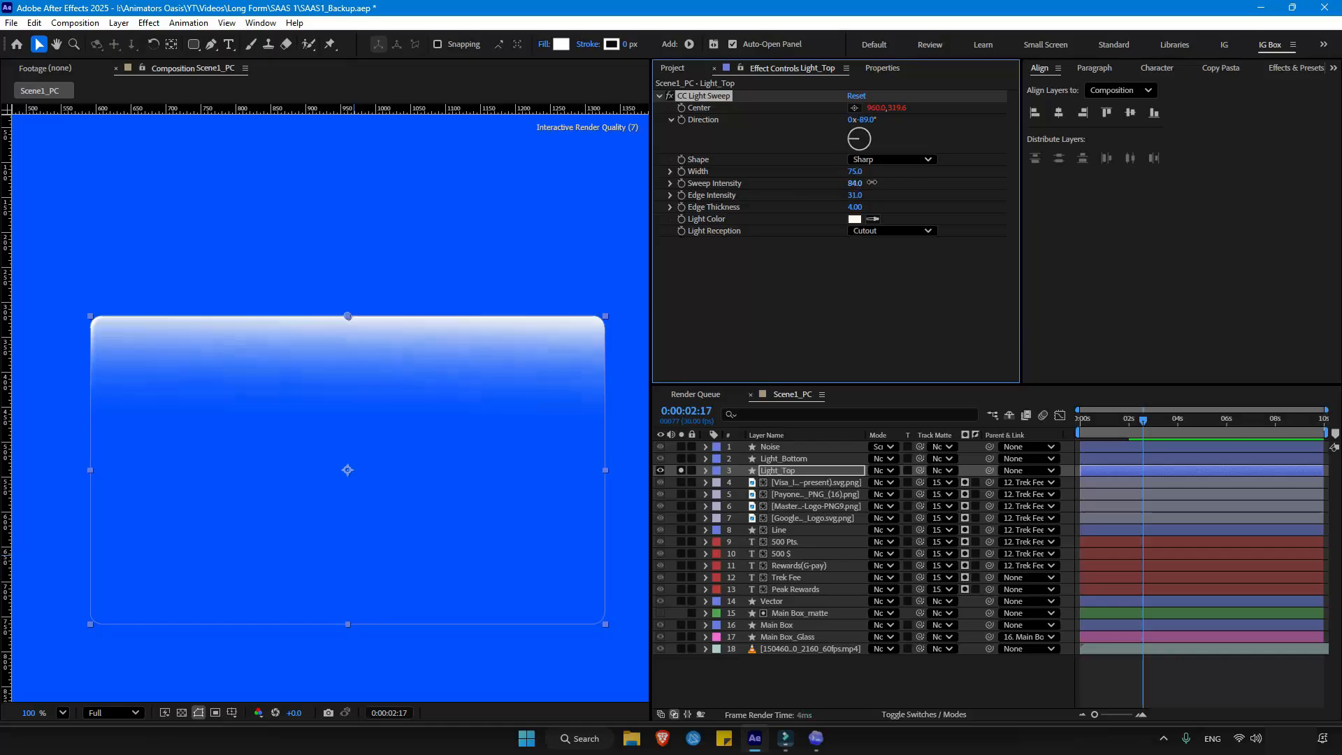
# Step: Set Light_Top's Sweep Intensity to 57 and Edge Thickness to 3.4, unsolo the layer and preview the composition from the start
pyautogui.moveTo(852, 207); pyautogui.dragTo(838, 201)
pyautogui.click(681, 471)
pyautogui.click(782, 685)
pyautogui.hotkey('alt', '/')
pyautogui.moveTo(1089, 421); pyautogui.dragTo(1068, 421)
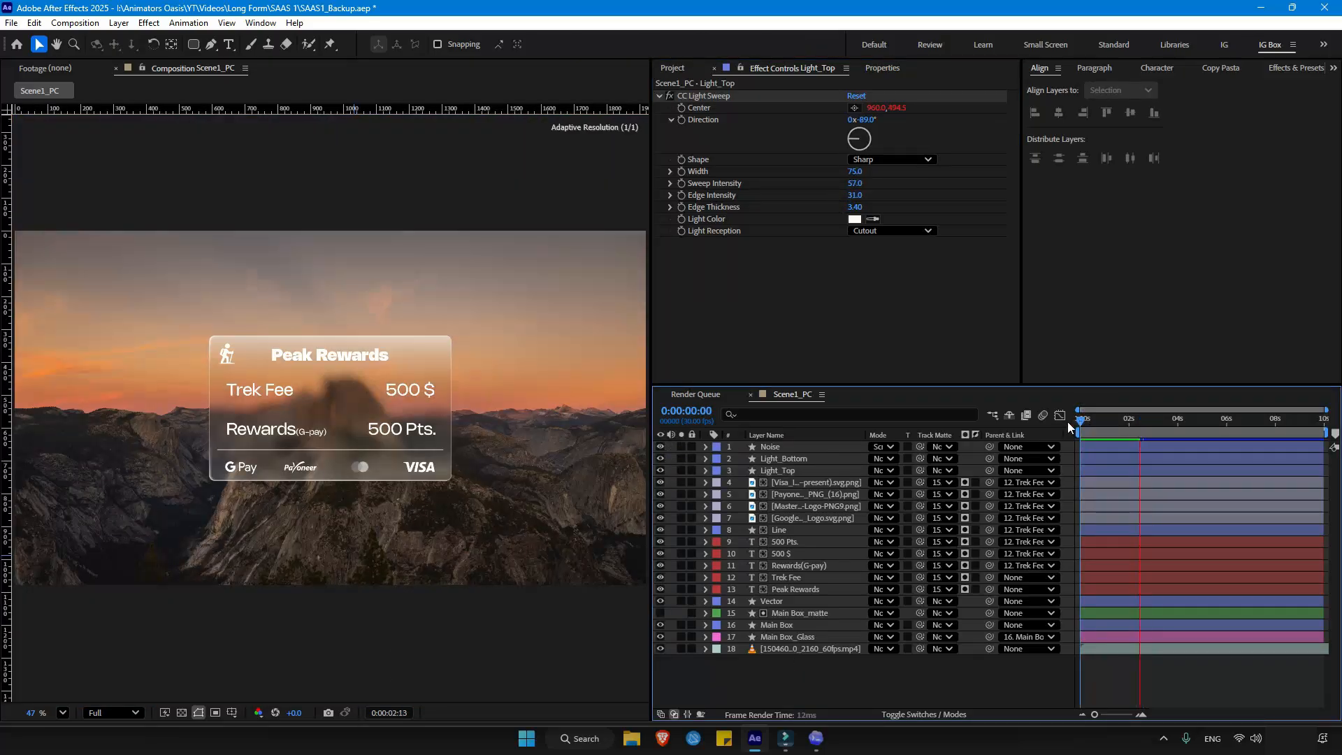
pyautogui.press('space')
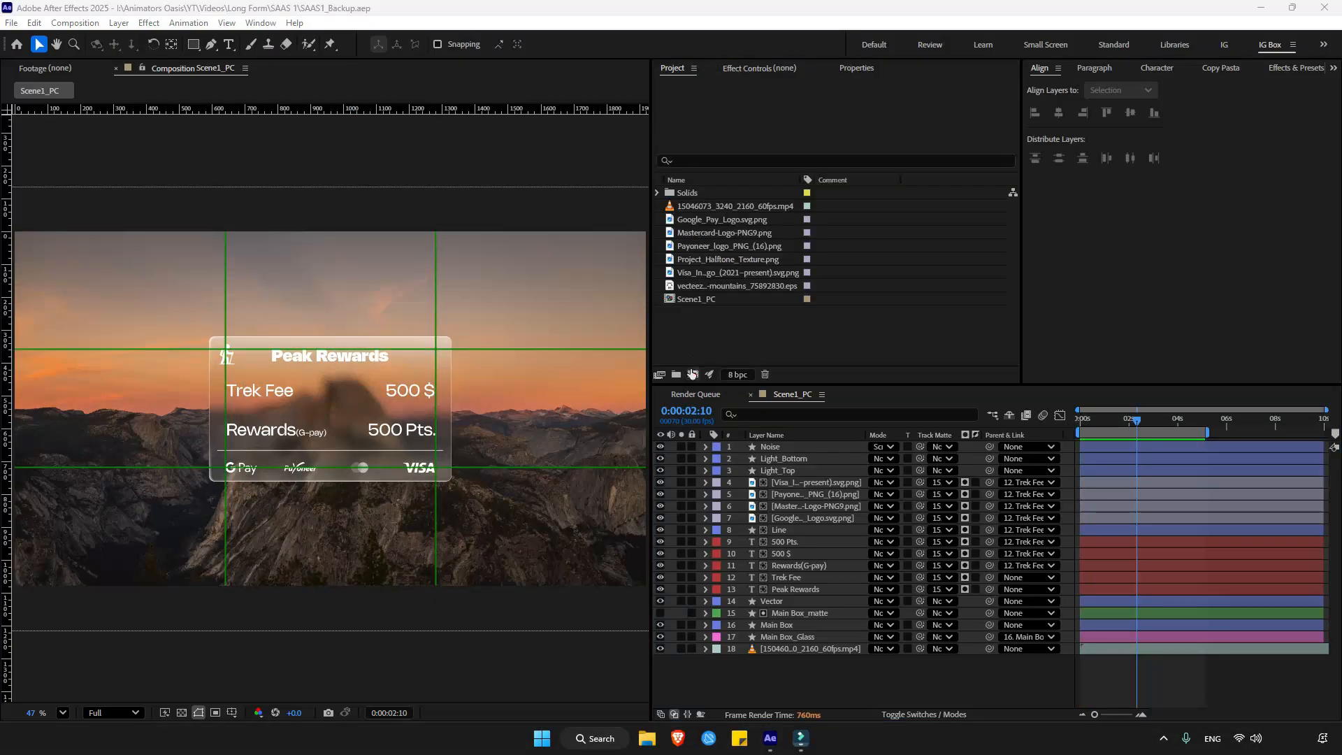
# Step: Create a new composition named Main and add Scene1_PC to it as a layer
pyautogui.click(692, 374)
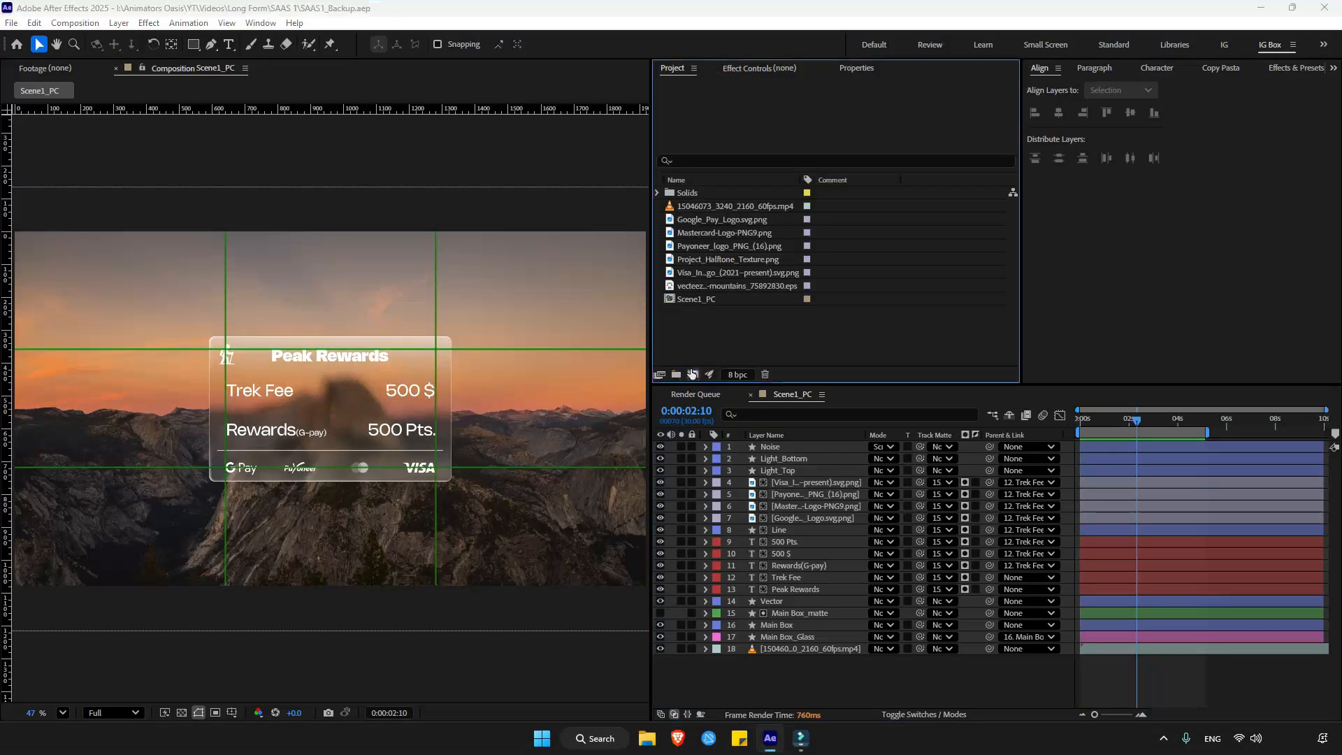
pyautogui.write('Main')
pyautogui.press('Return')
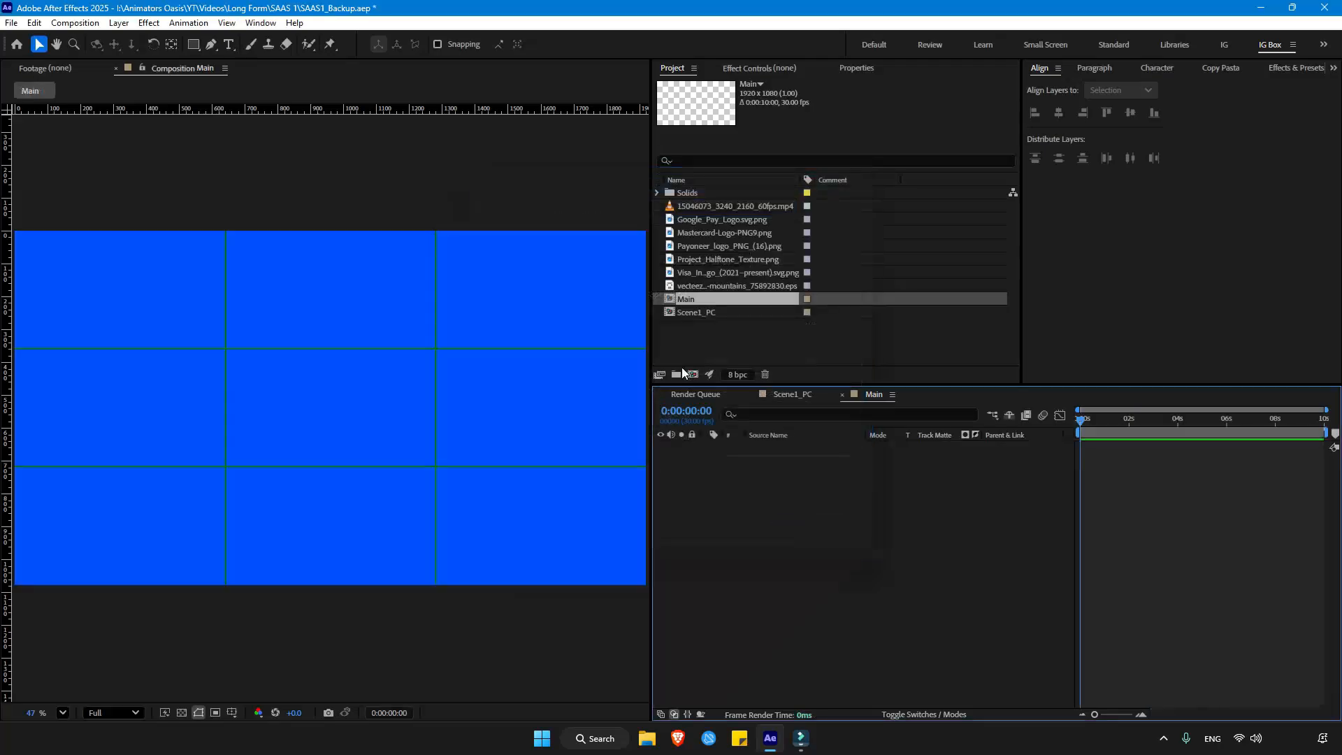
pyautogui.moveTo(704, 315); pyautogui.dragTo(758, 479)
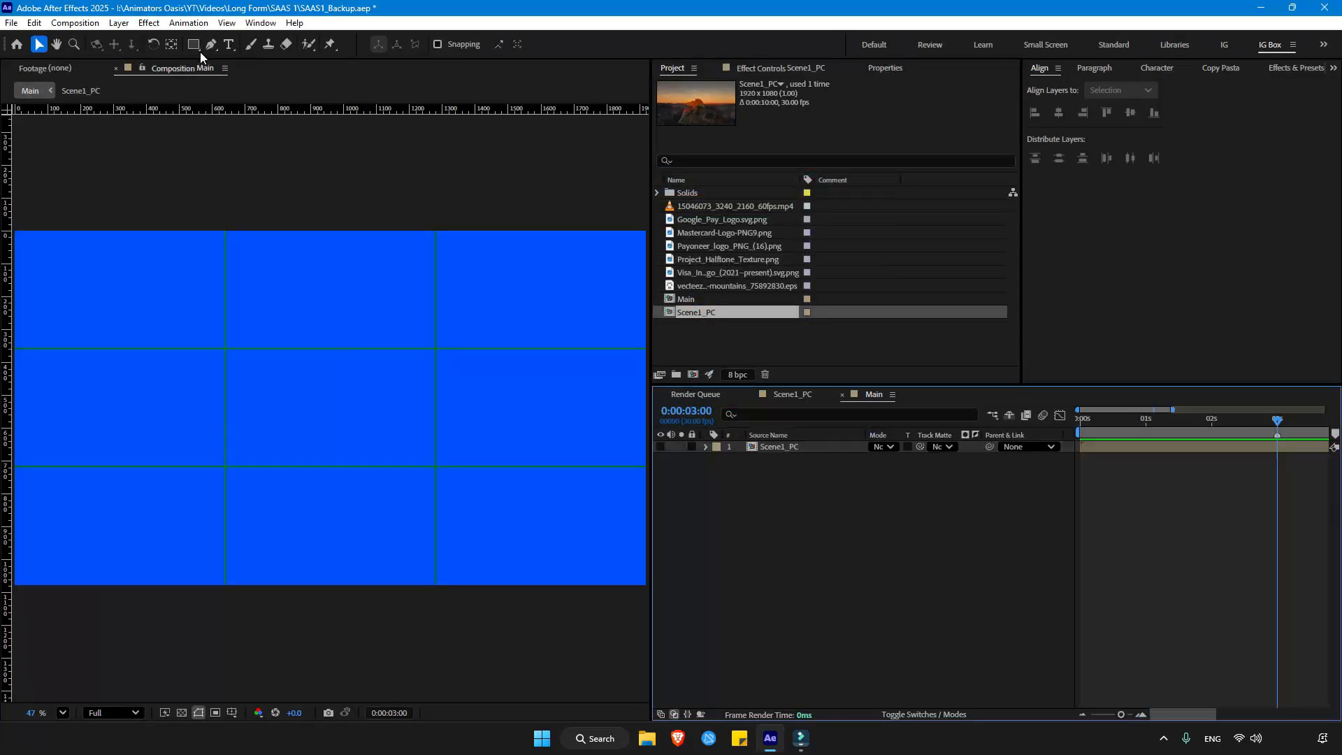
# Step: Draw a three-pointed star with the Star tool just above the center of the Main composition
pyautogui.click(194, 44)
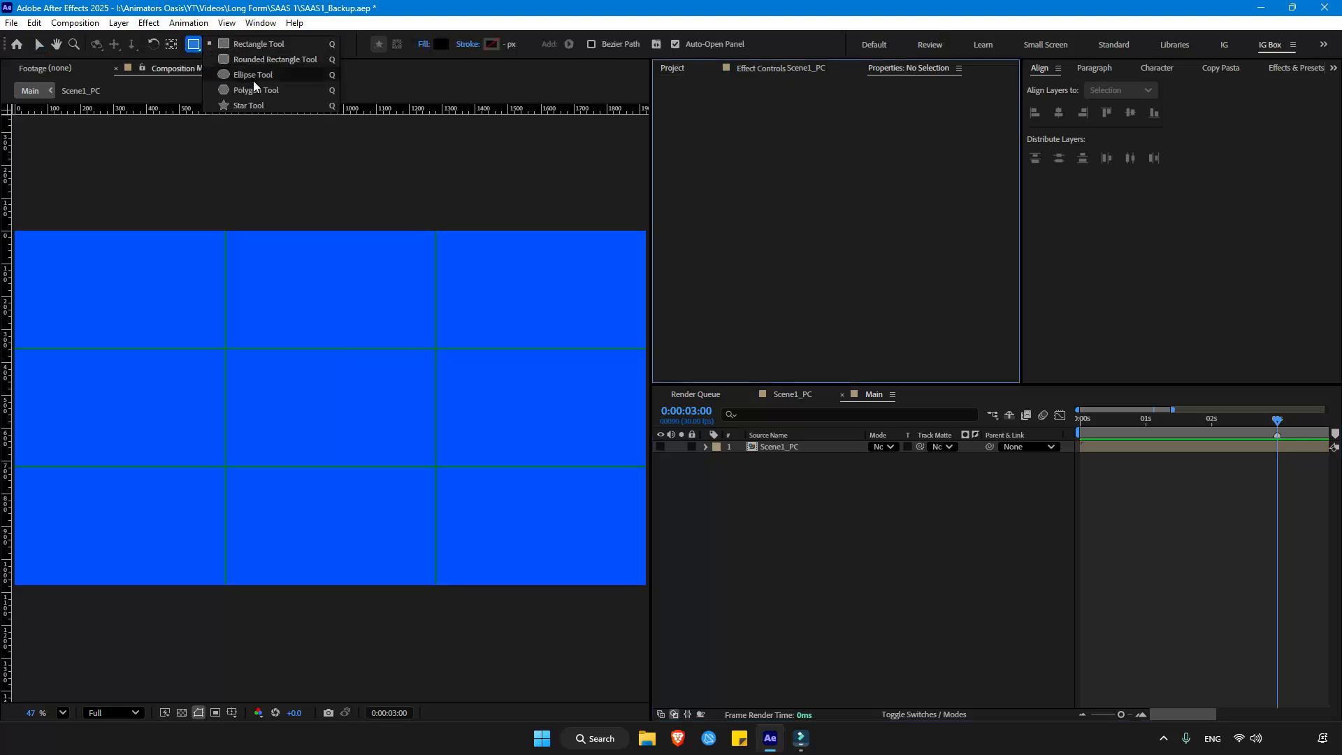
pyautogui.click(249, 105)
pyautogui.moveTo(306, 359); pyautogui.dragTo(329, 407)
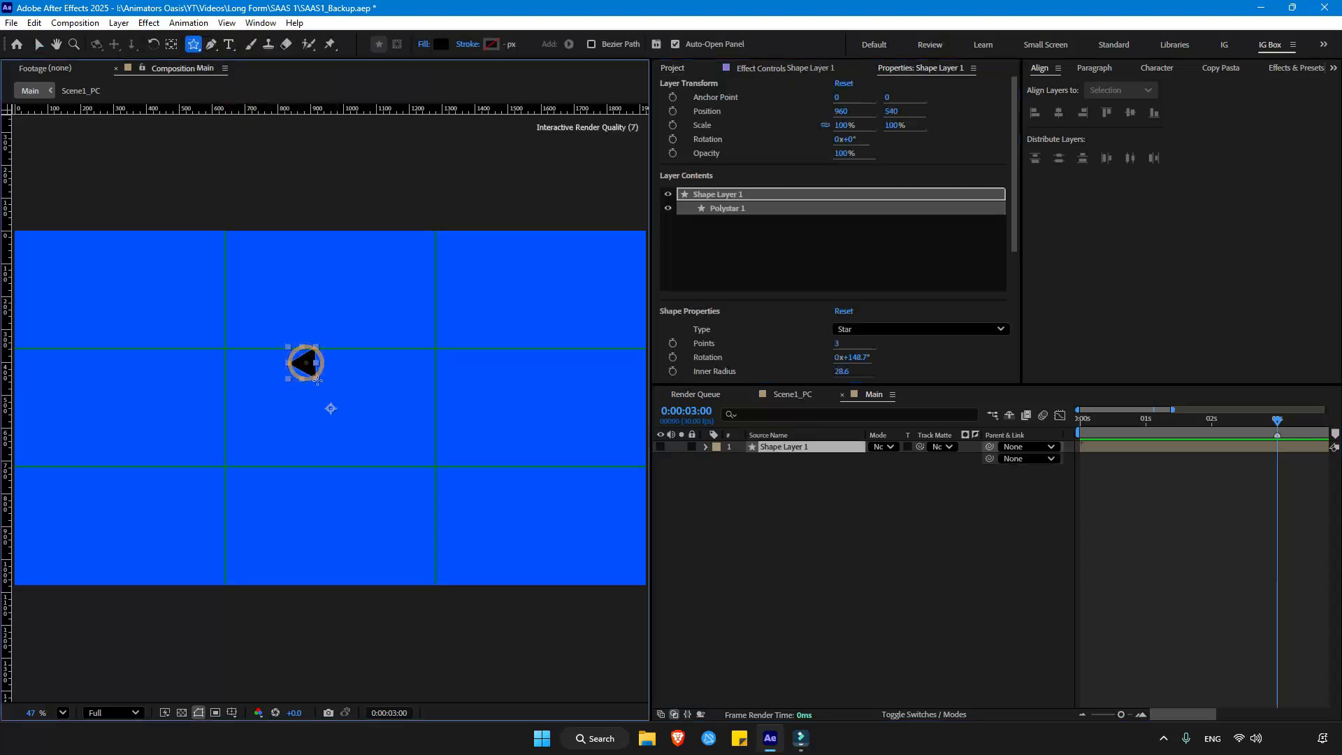
# Step: Draw a small upright three-point star and center it horizontally and vertically in the composition
pyautogui.press('shift')
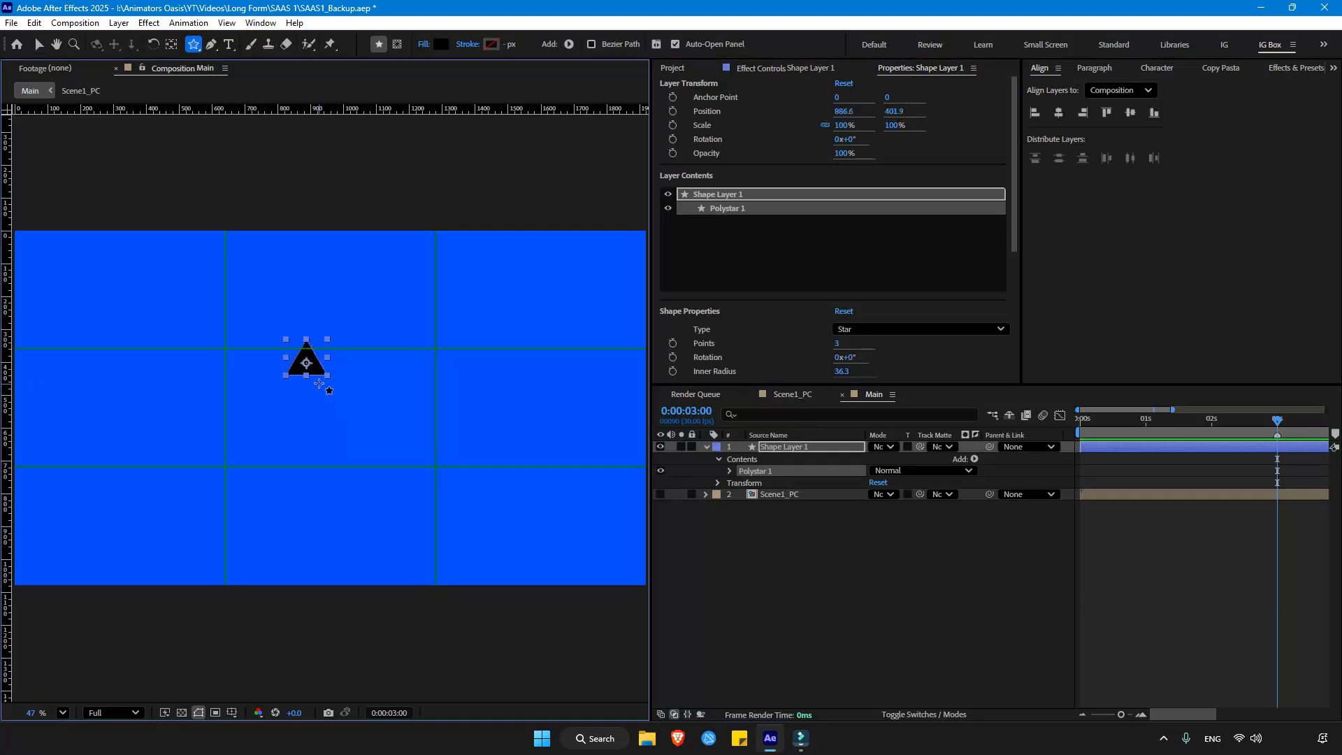
pyautogui.click(1059, 112)
pyautogui.click(1131, 114)
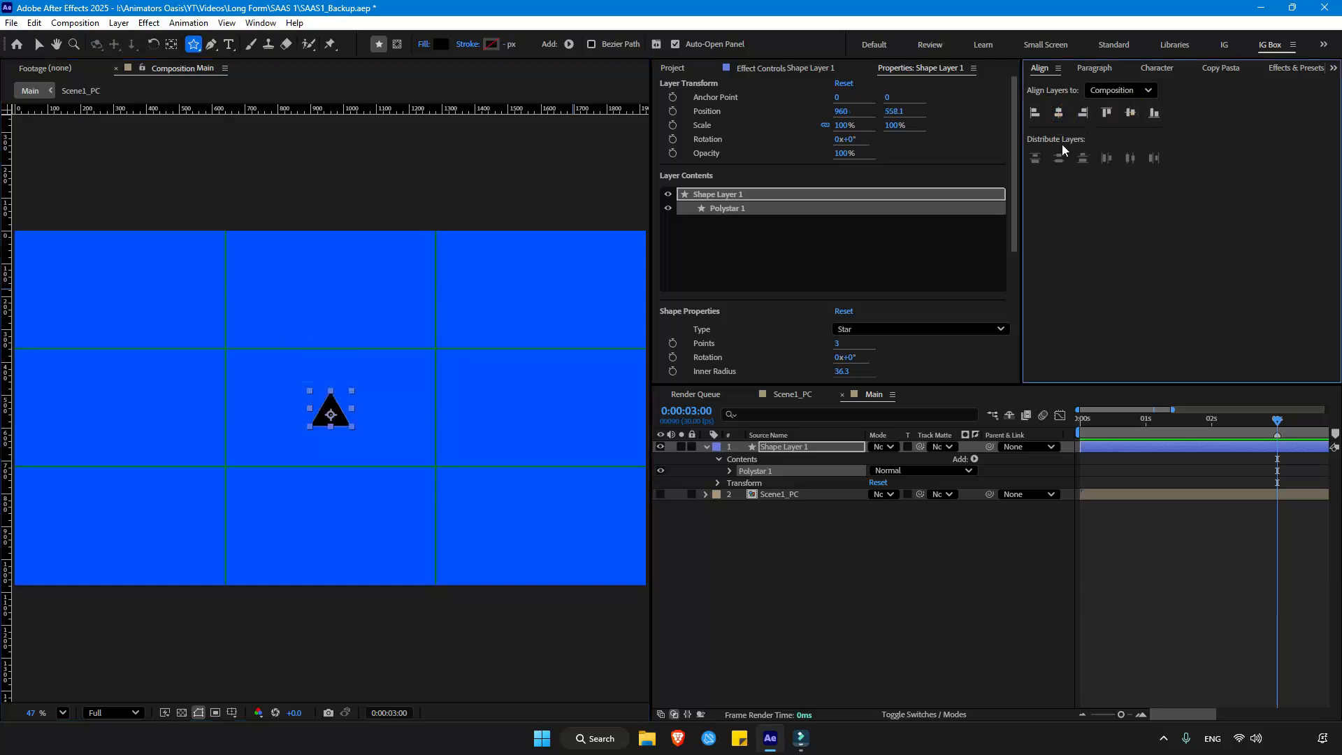
# Step: Set the polystar's number of points to 6
pyautogui.click(779, 531)
pyautogui.click(730, 471)
pyautogui.click(742, 482)
pyautogui.click(877, 506)
pyautogui.write('6')
pyautogui.press('Return')
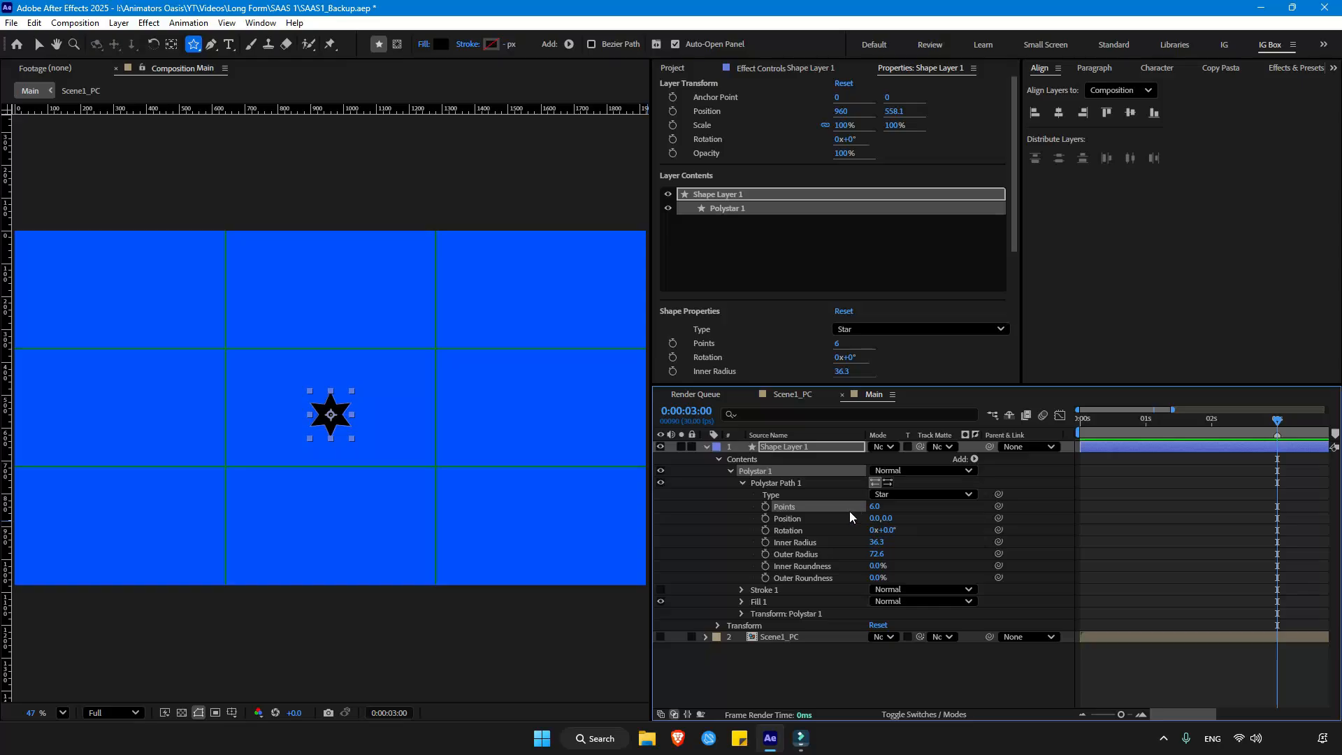
# Step: Try shaping the star with an inner roundness of -279% and an outer roundness of 27%
pyautogui.moveTo(878, 545); pyautogui.dragTo(684, 550)
pyautogui.hotkey('ctrl', 'z')
pyautogui.moveTo(879, 578); pyautogui.dragTo(897, 578)
pyautogui.click(1156, 507)
pyautogui.scroll(1, 453, 434)
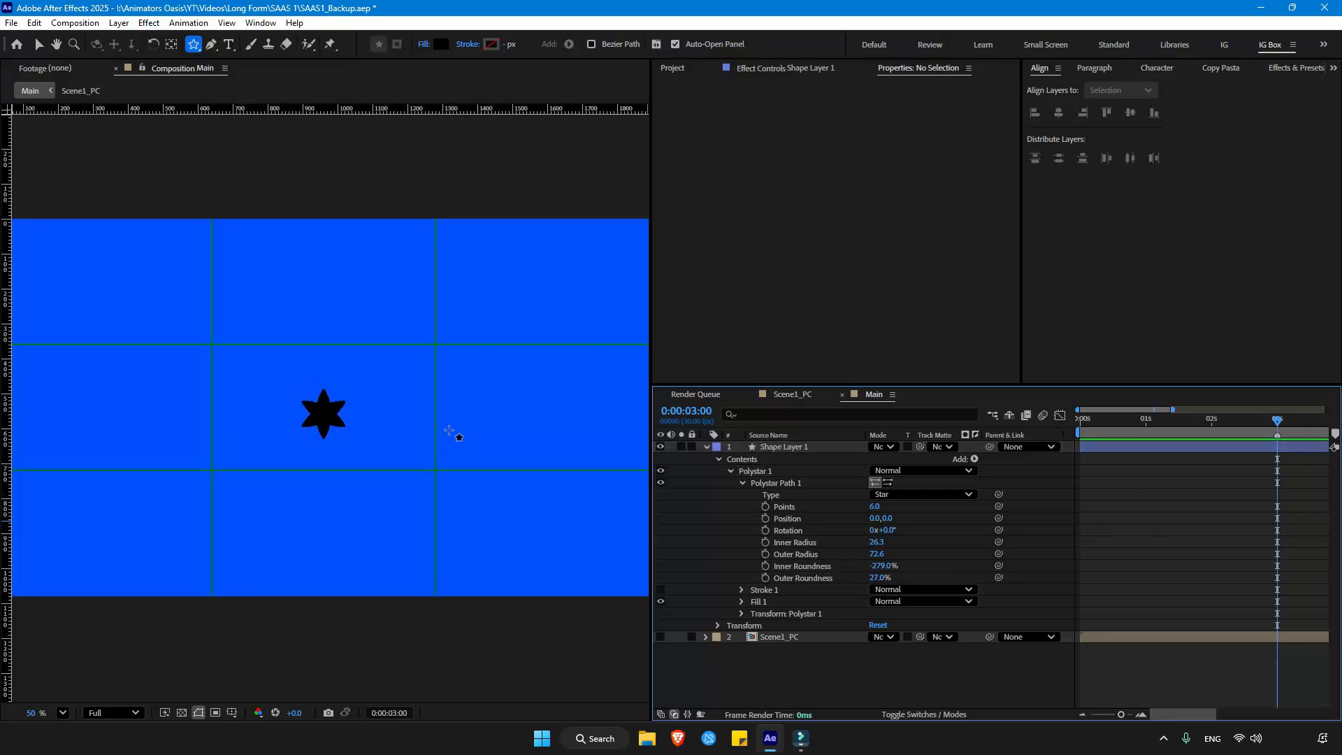
# Step: Change the star shape layer's fill color to white
pyautogui.press('v')
pyautogui.click(792, 447)
pyautogui.click(561, 44)
pyautogui.moveTo(569, 298); pyautogui.dragTo(510, 277)
pyautogui.click(809, 284)
# Step: Set the star's inner roundness to 137% and outer roundness to 34%, undoing the trial changes to its radii
pyautogui.moveTo(879, 567)
pyautogui.mouseDown()
pyautogui.moveTo(1286, 542)
pyautogui.moveTo(1140, 541)
pyautogui.moveTo(885, 579)
pyautogui.mouseUp()
pyautogui.moveTo(875, 555); pyautogui.dragTo(891, 553)
pyautogui.hotkey('ctrl', 'z')
pyautogui.hotkey('ctrl', 'z')
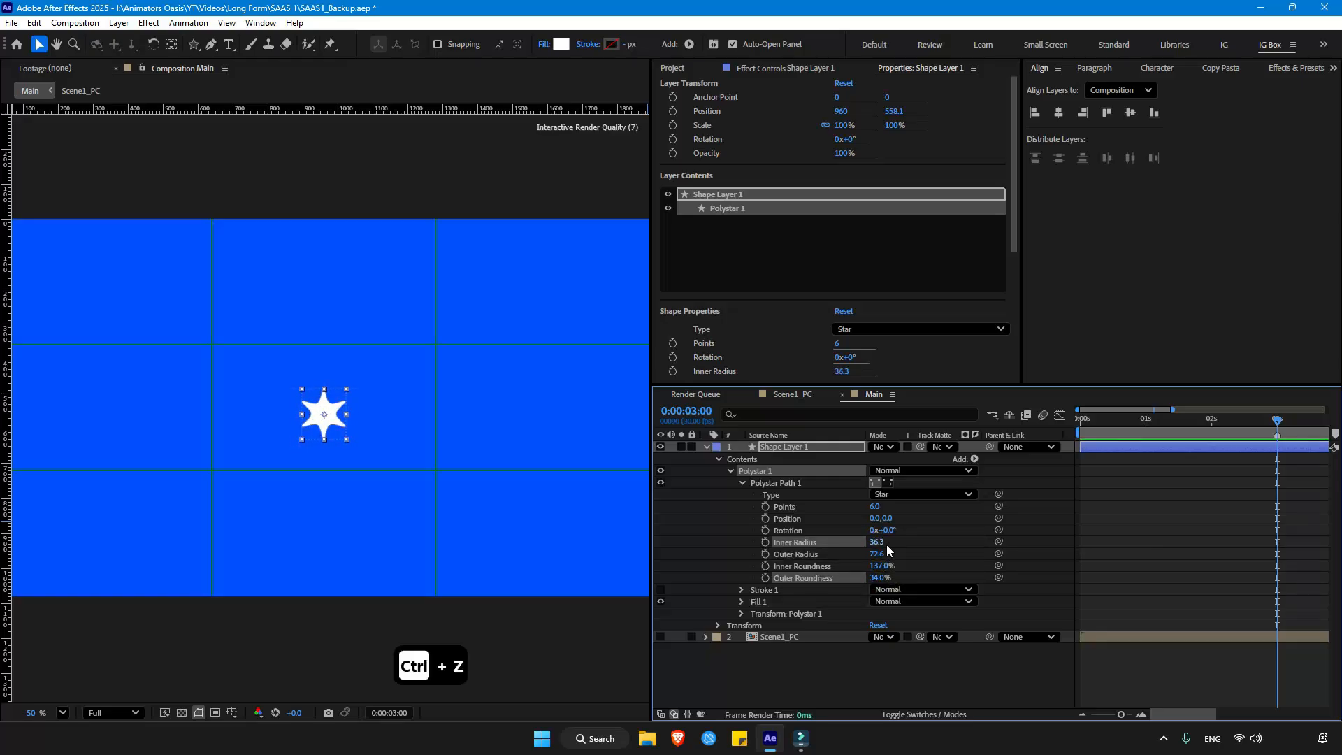
# Step: Center the star vertically in the composition, rename its layer Shape_Main and collapse its properties
pyautogui.click(330, 427)
pyautogui.click(1130, 112)
pyautogui.click(1134, 516)
pyautogui.press('Return')
pyautogui.write('Shape_Main')
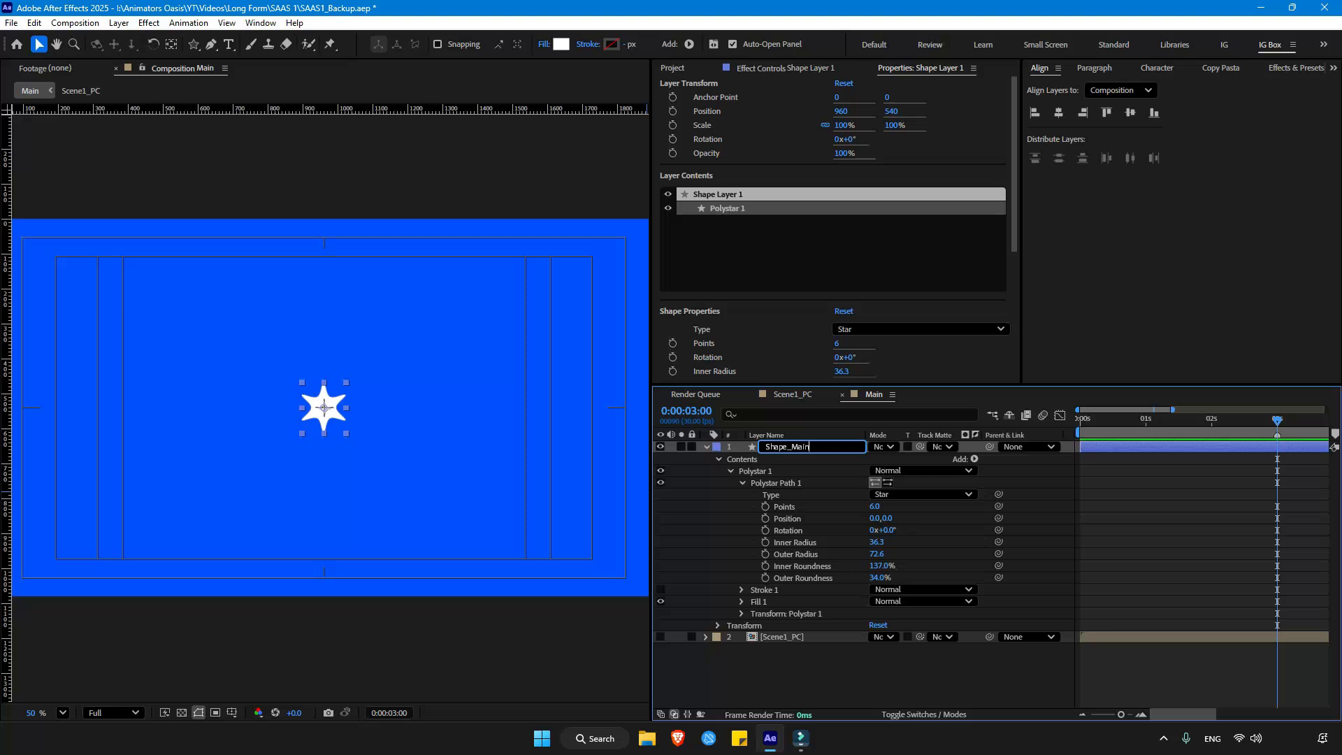
pyautogui.press('Return')
pyautogui.click(707, 448)
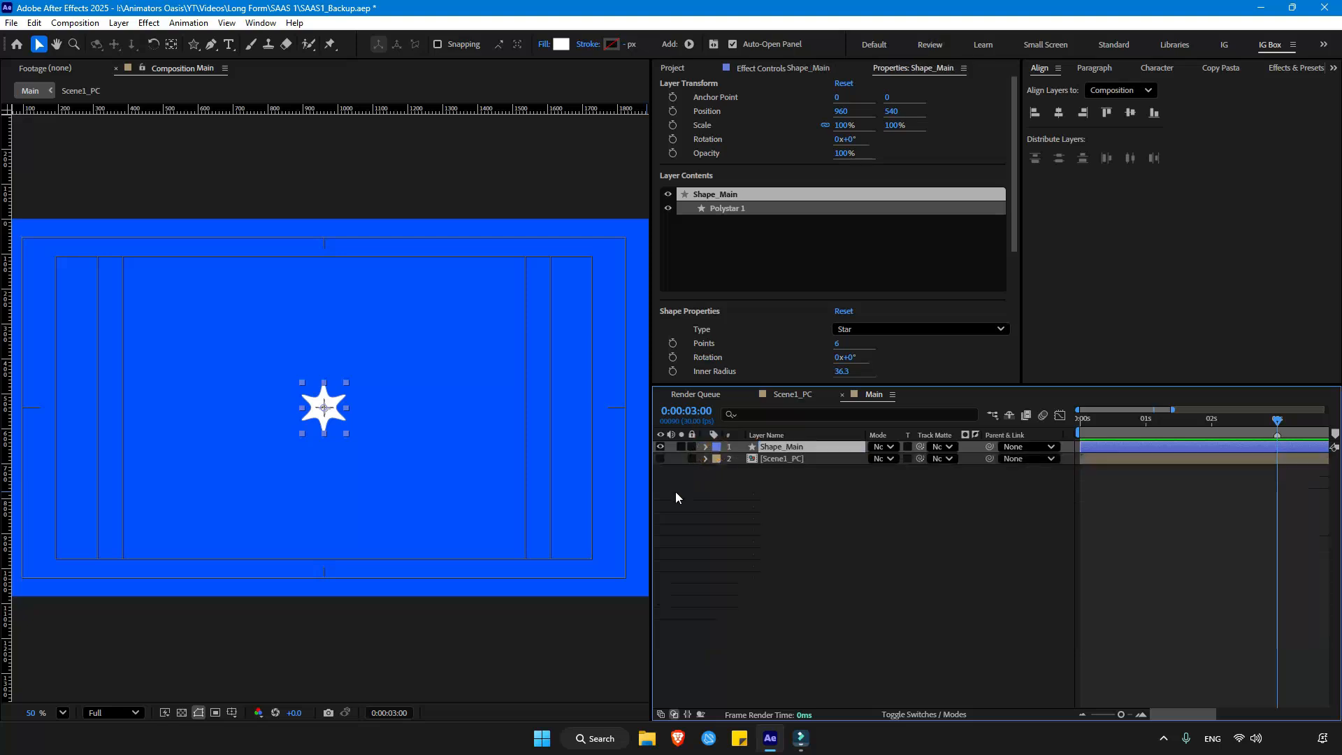
# Step: Make the Scene1_PC layer visible and set the star layer as its track matte
pyautogui.click(660, 459)
pyautogui.click(943, 459)
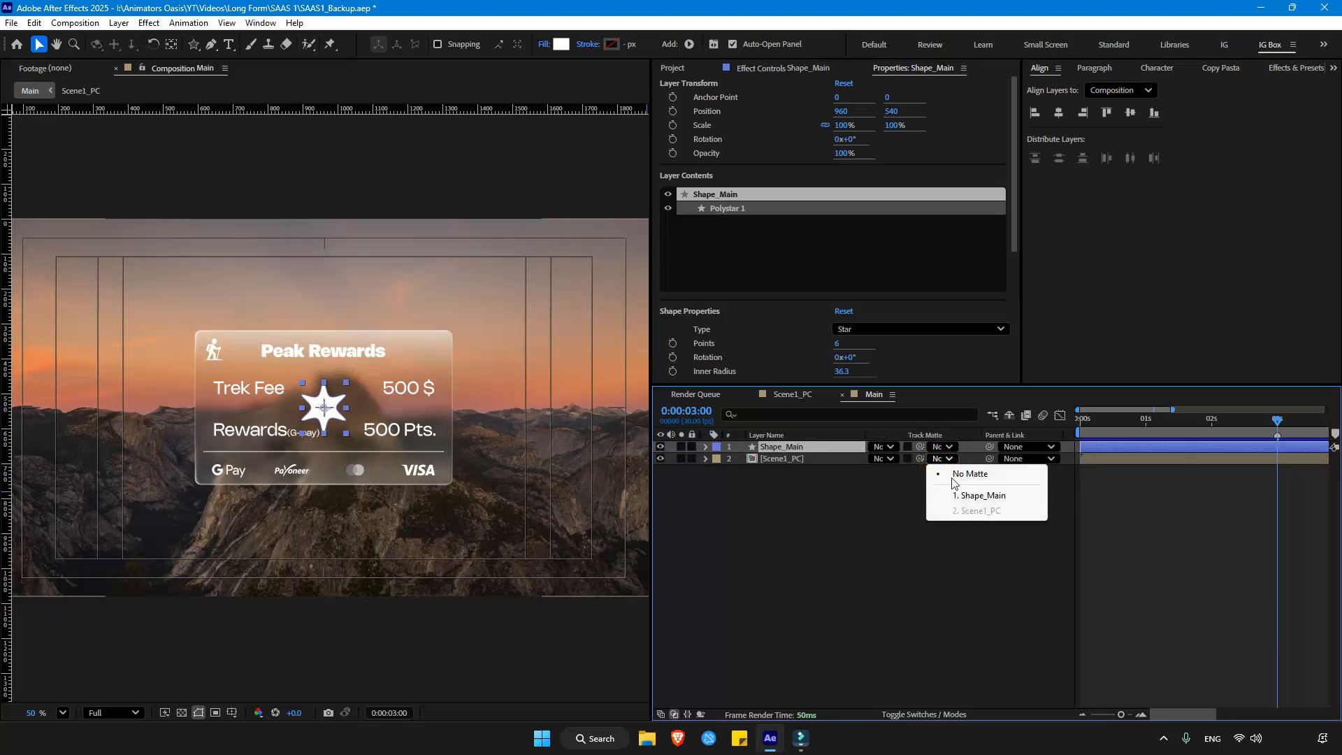
pyautogui.click(965, 496)
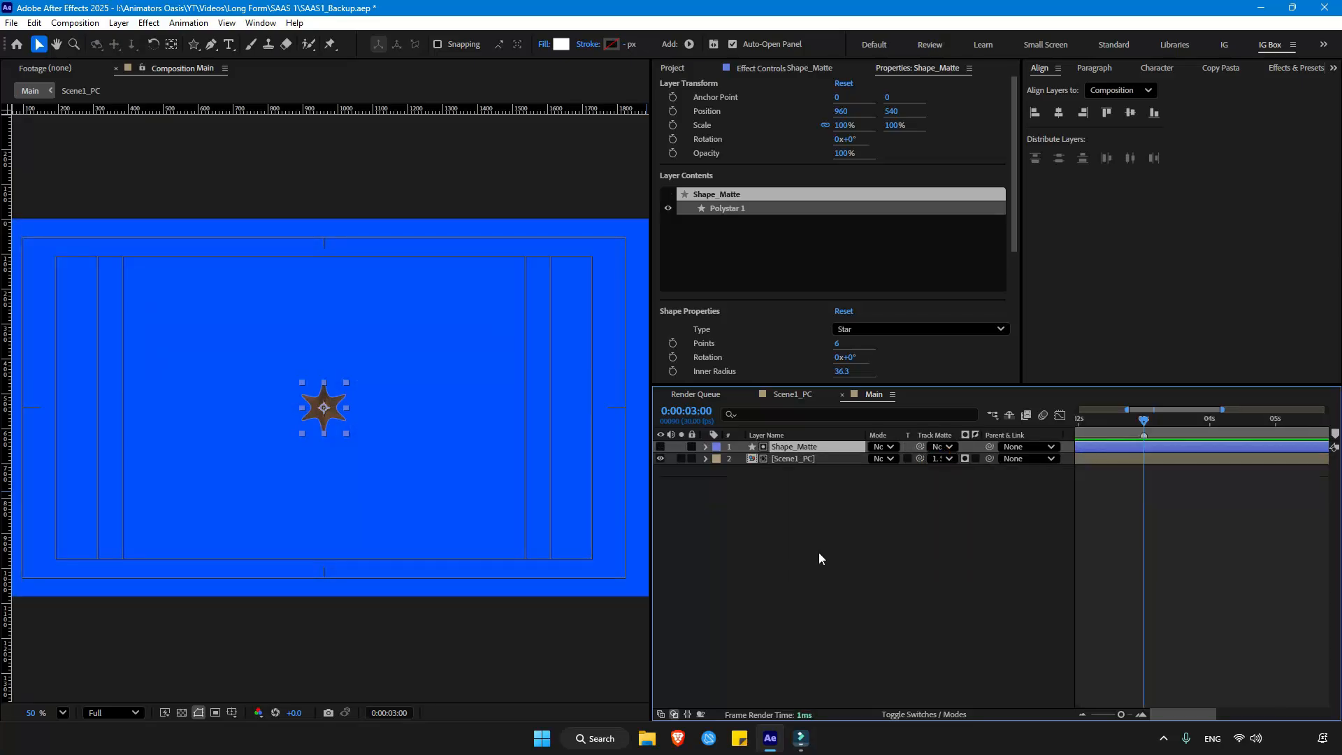
# Step: Add Scale and Rotation keyframes to the Shape_Matte layer at 0:00:03:00 and 0:00:03:10
pyautogui.press('s')
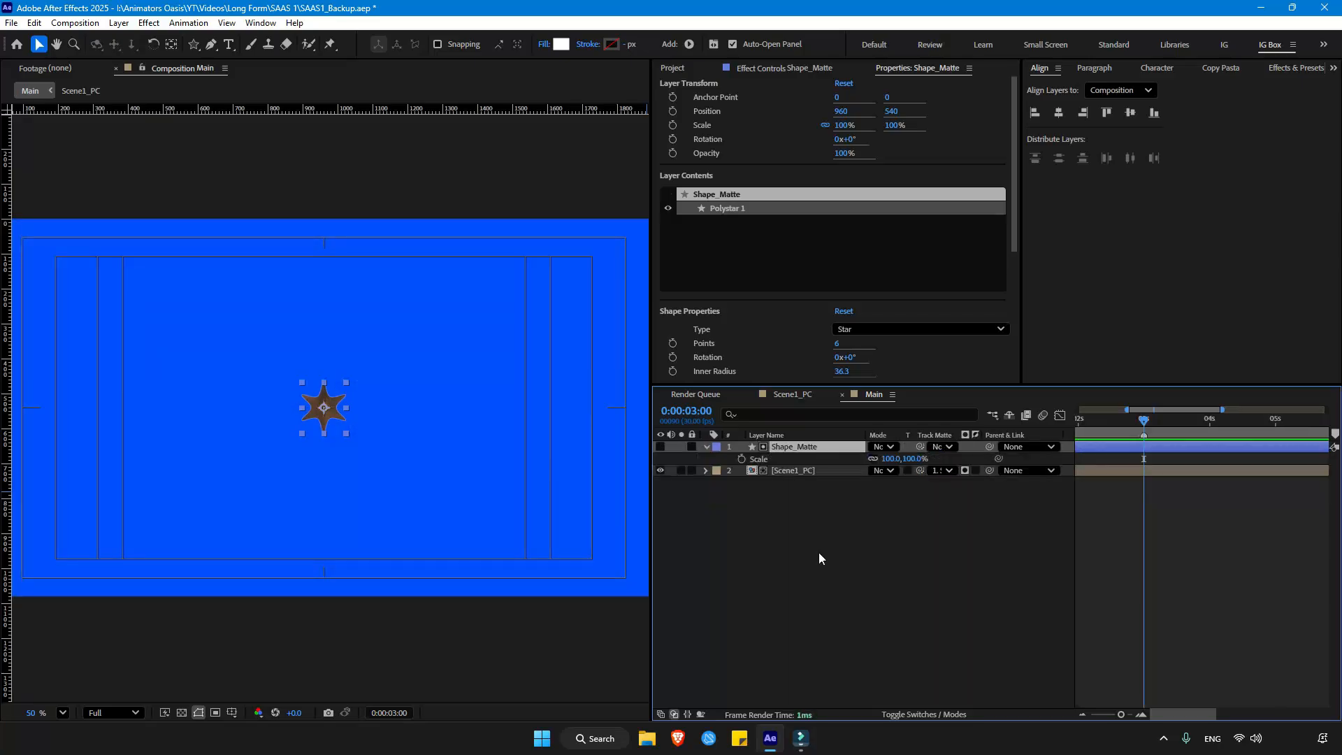
pyautogui.click(742, 460)
pyautogui.press('r')
pyautogui.click(743, 460)
pyautogui.click(802, 449)
pyautogui.hotkey('shift', 's')
pyautogui.hotkey('shift', 'pagedown')
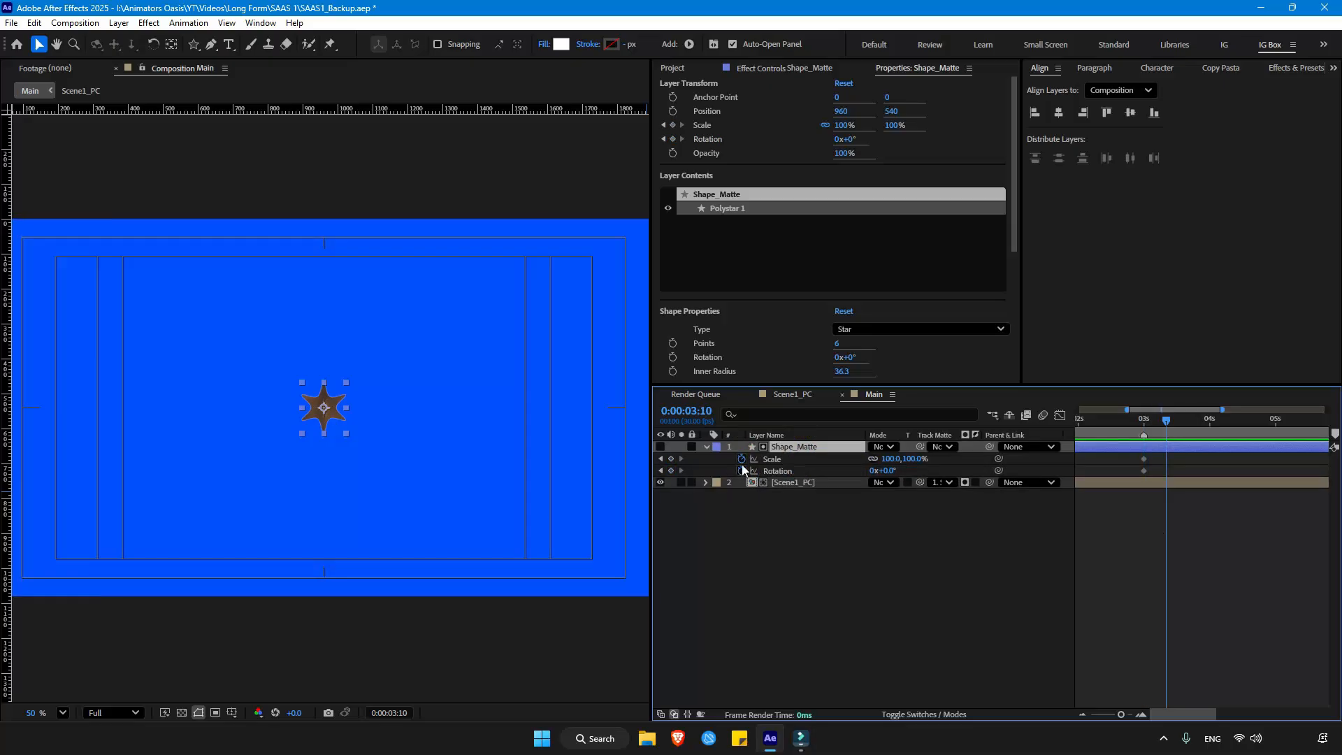
pyautogui.click(672, 459)
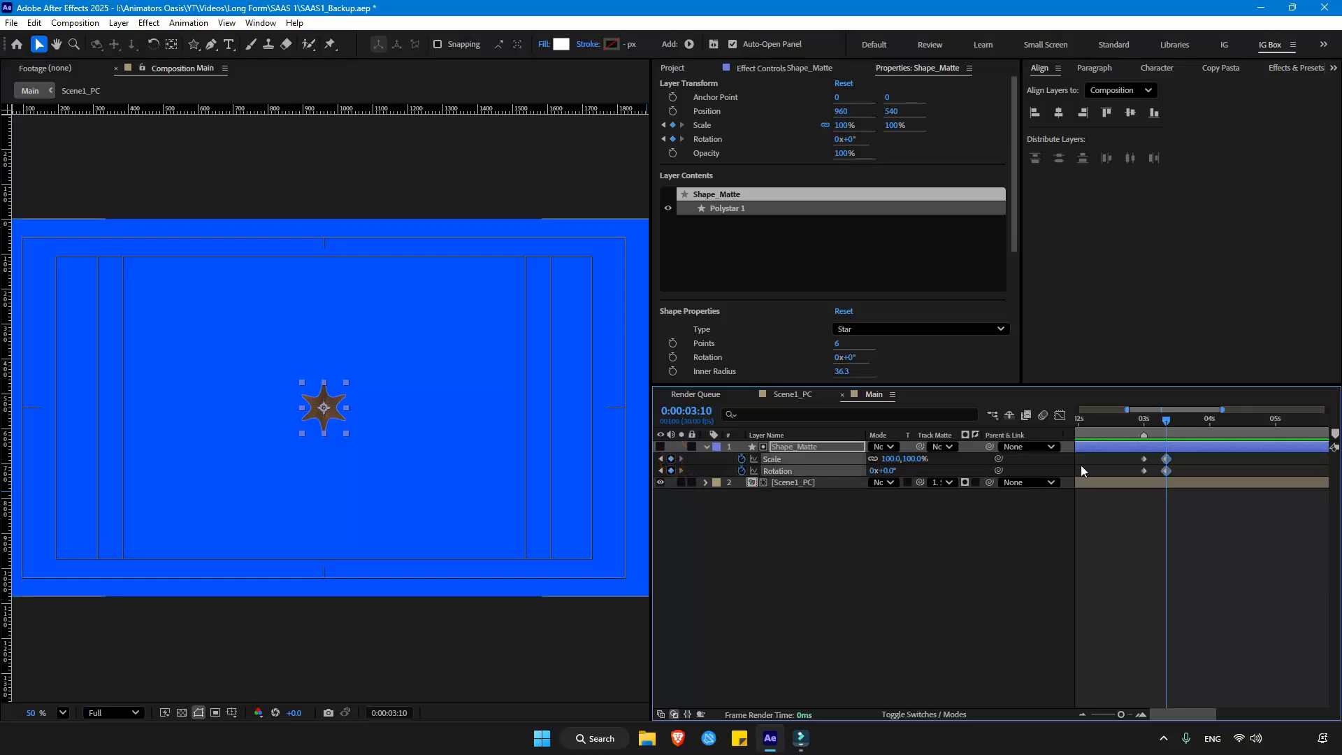
# Step: Set Shape_Matte's scale to 2834% at 0:00:03:00 and its rotation to 120° at 0:00:03:10
pyautogui.moveTo(1158, 428); pyautogui.dragTo(1152, 430)
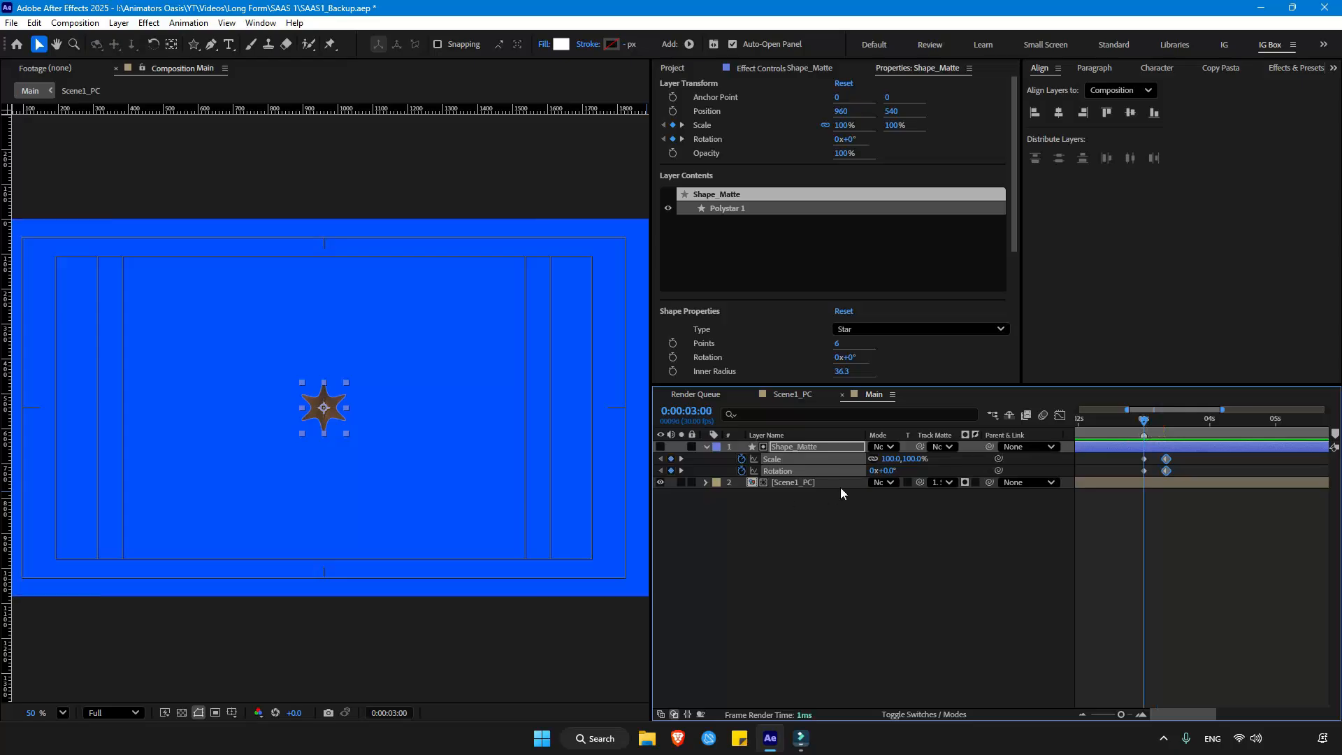
pyautogui.moveTo(898, 463); pyautogui.dragTo(1007, 463)
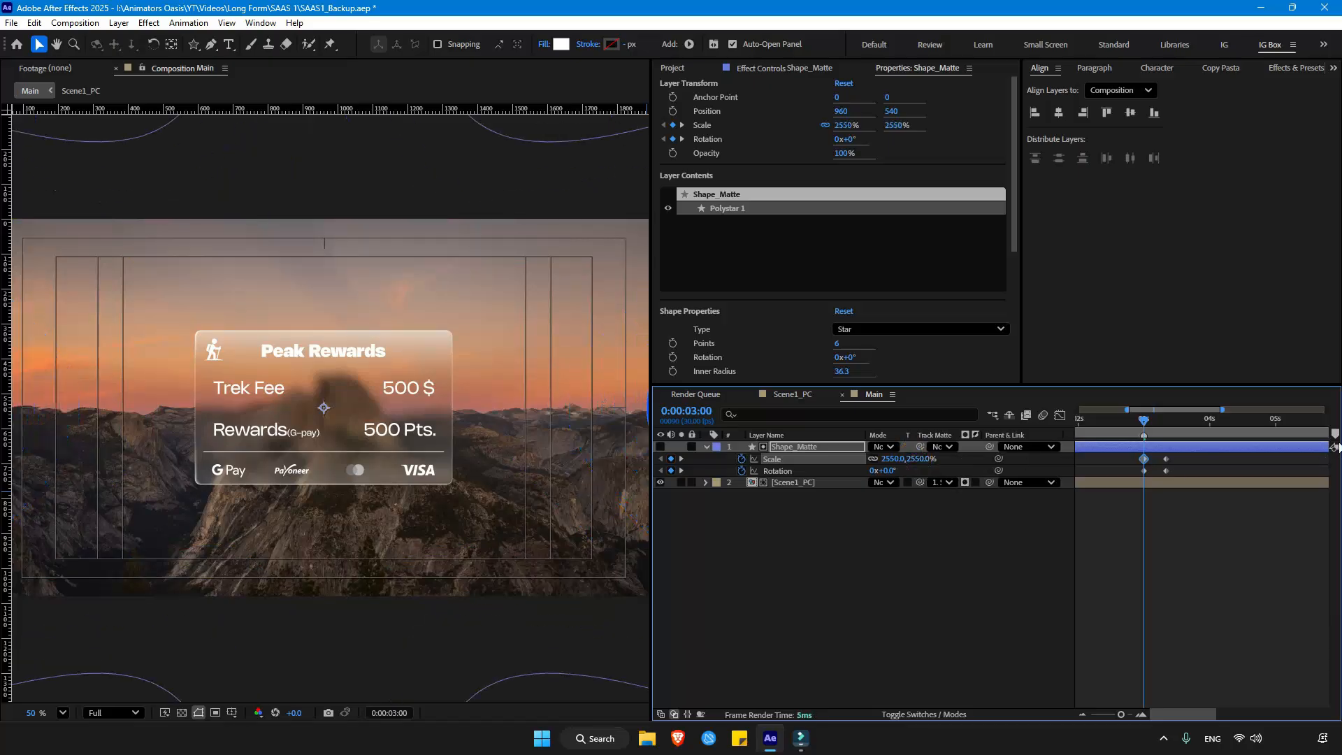
pyautogui.moveTo(911, 462); pyautogui.dragTo(848, 546)
pyautogui.click(848, 546)
pyautogui.scroll(-2, 456, 350)
pyautogui.moveTo(911, 461); pyautogui.dragTo(1067, 441)
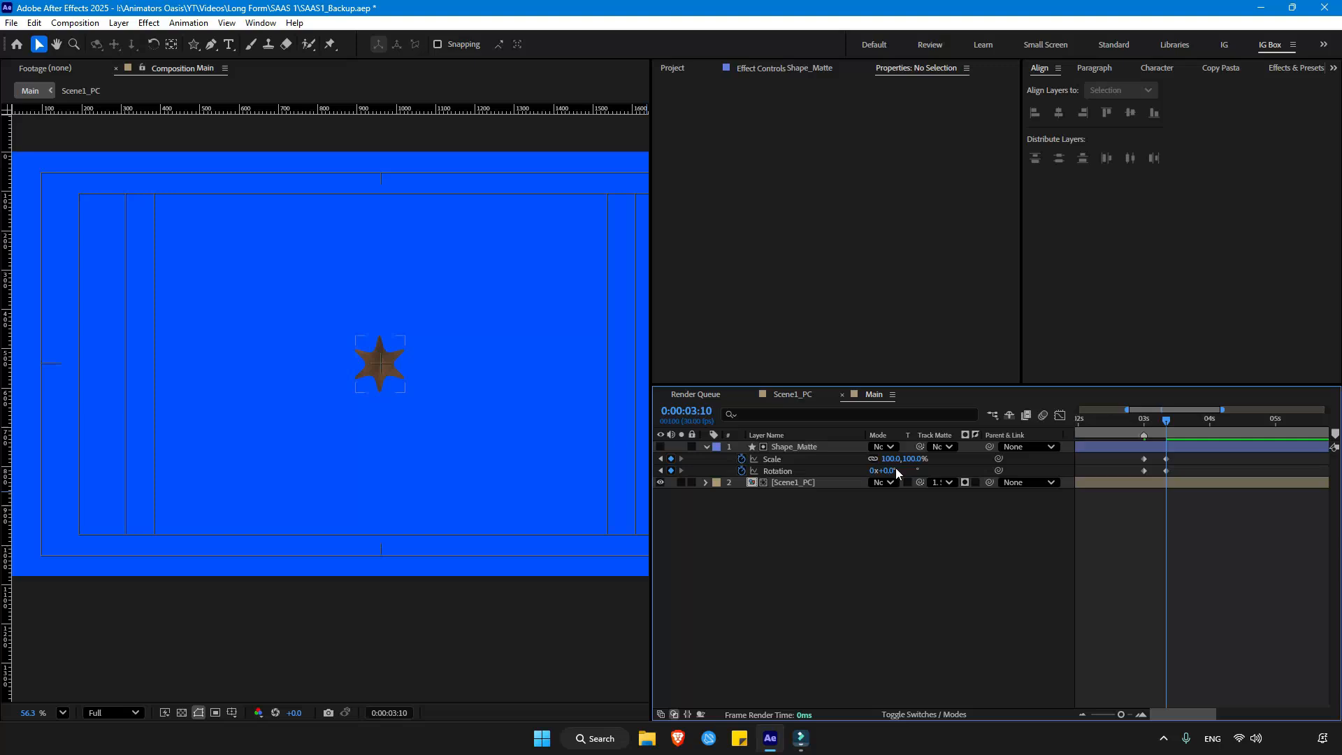
pyautogui.moveTo(887, 470); pyautogui.dragTo(965, 462)
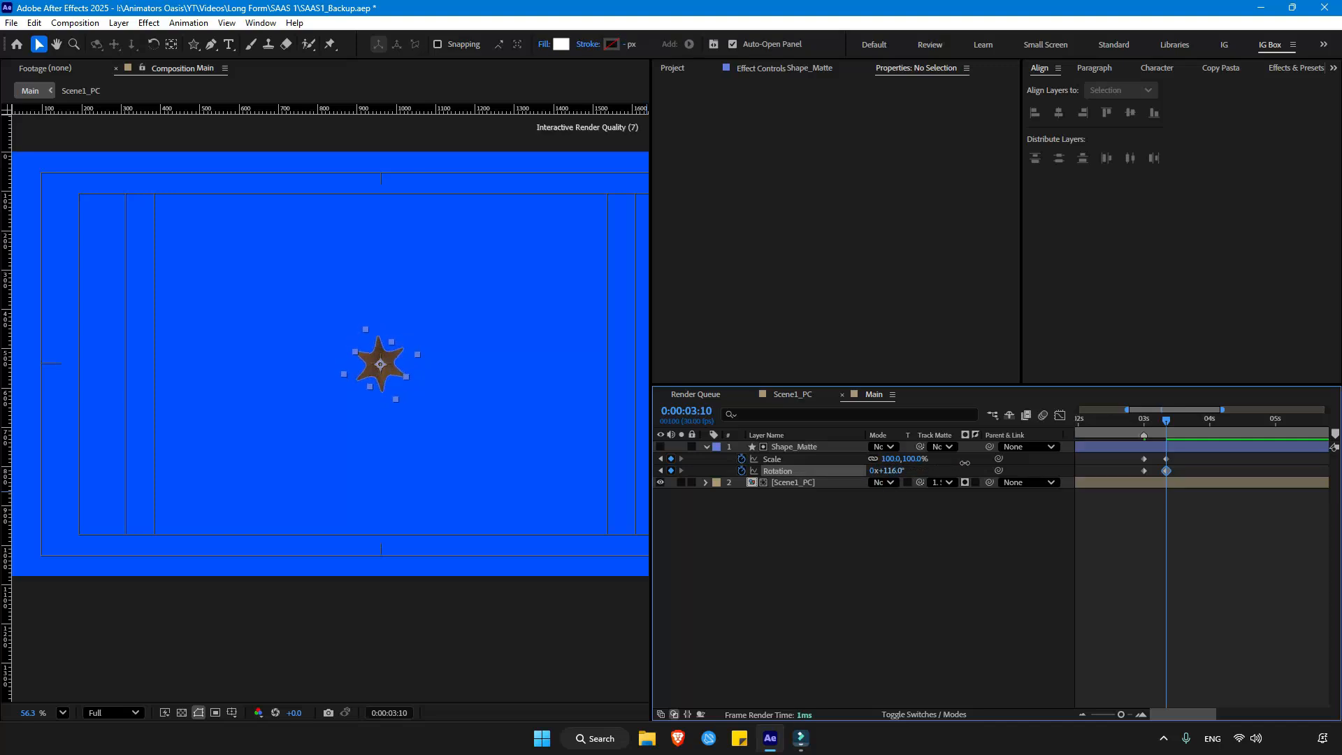
pyautogui.click(974, 549)
# Step: Apply Easy Ease to all Scale and Rotation keyframes of the Shape_Matte layer
pyautogui.moveTo(1188, 454); pyautogui.dragTo(1111, 477)
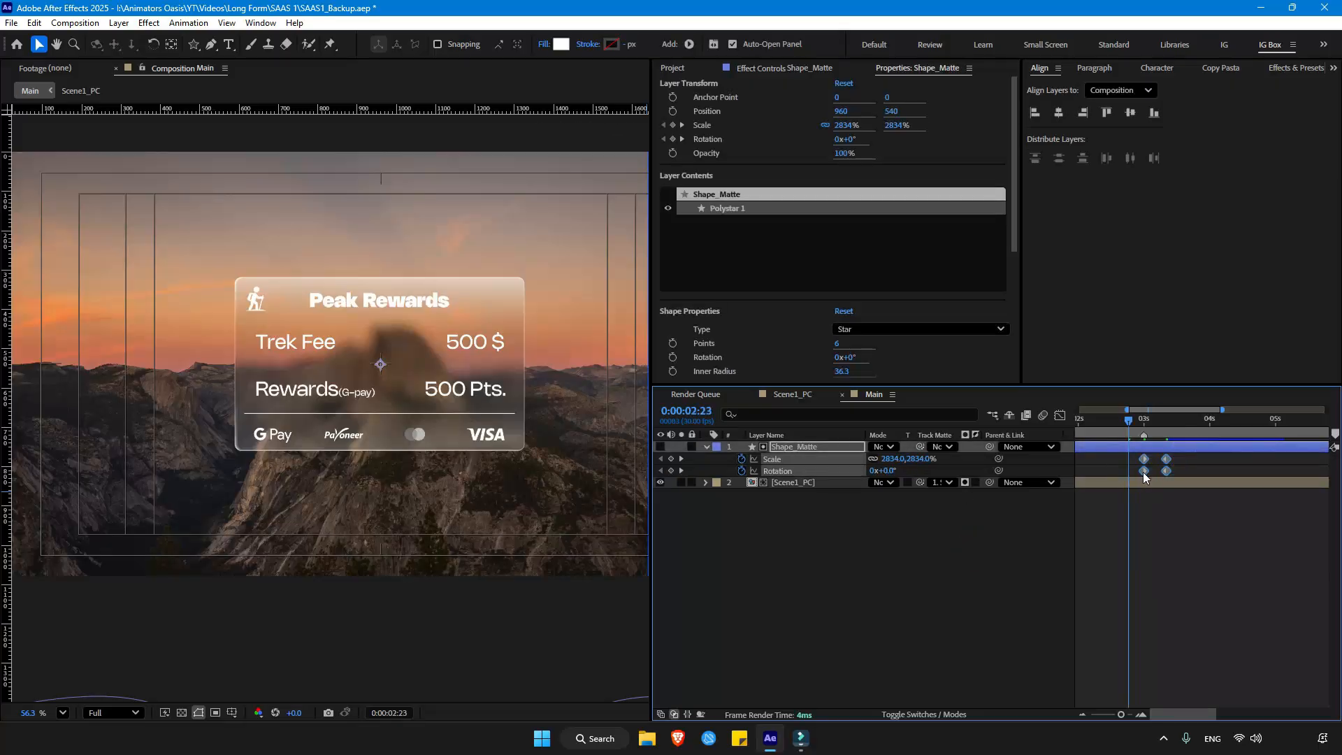
pyautogui.rightClick(1143, 472)
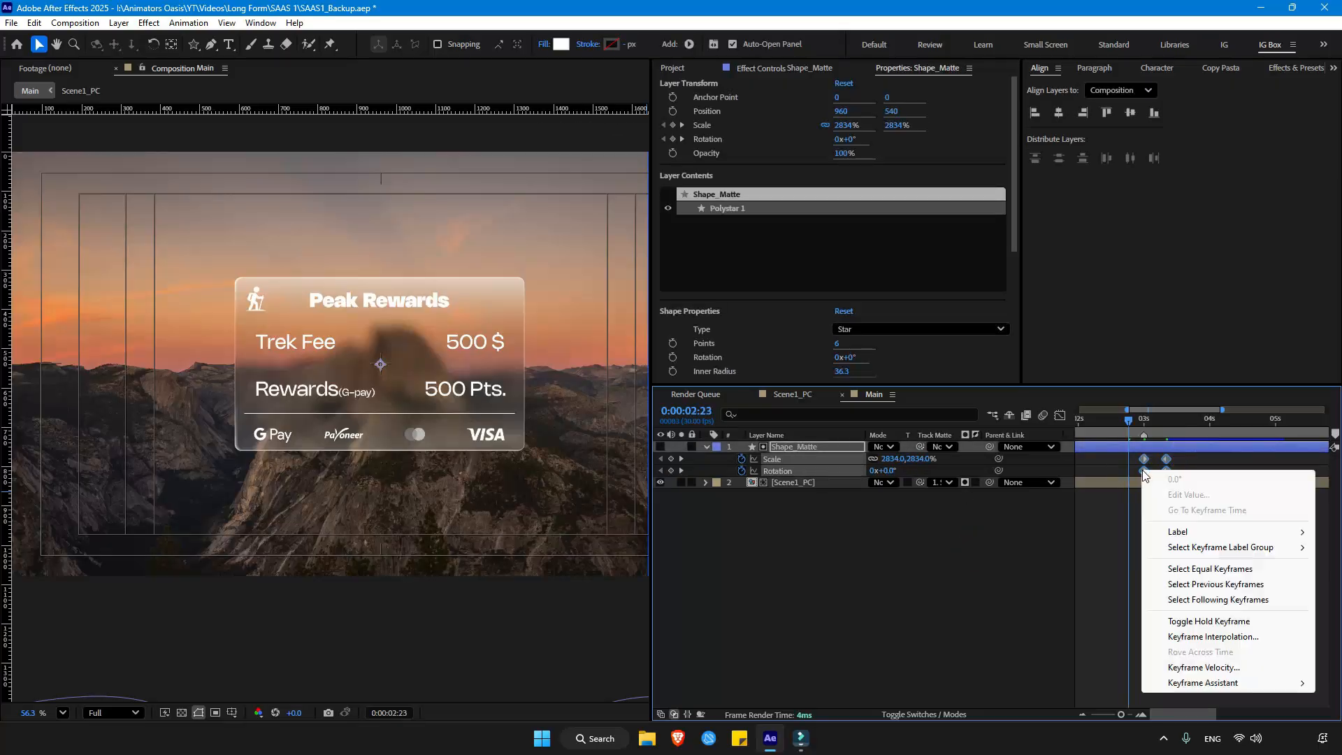
pyautogui.moveTo(1203, 683)
pyautogui.click(948, 531)
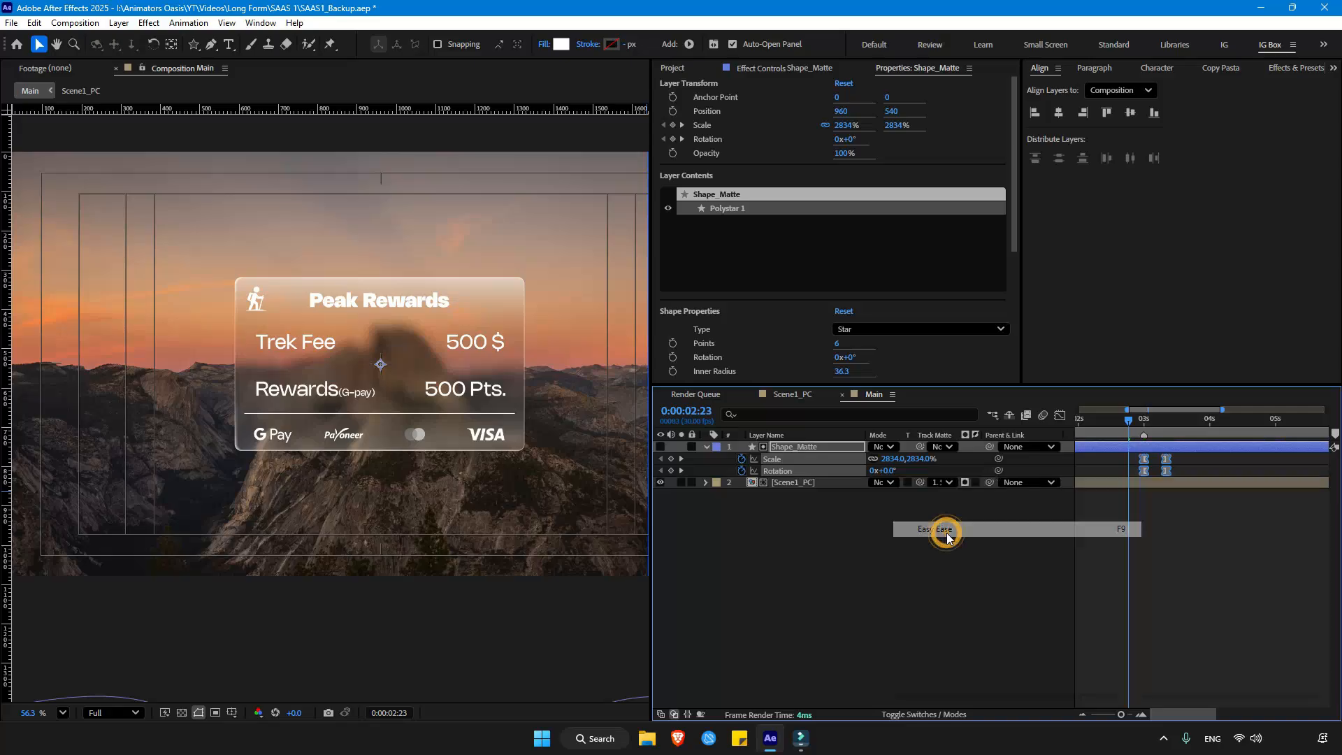
# Step: Shape the Scale and Rotation speed curves of Shape_Matte in the Graph Editor into a sharp peak midway between the keyframes
pyautogui.hotkey('shift', 'F3')
pyautogui.click(750, 512)
pyautogui.click(773, 460)
pyautogui.press('=')
pyautogui.press('=')
pyautogui.moveTo(1192, 561); pyautogui.dragTo(1054, 546)
pyautogui.moveTo(1140, 450)
pyautogui.mouseDown()
pyautogui.moveTo(1172, 458)
pyautogui.moveTo(1150, 457)
pyautogui.mouseUp()
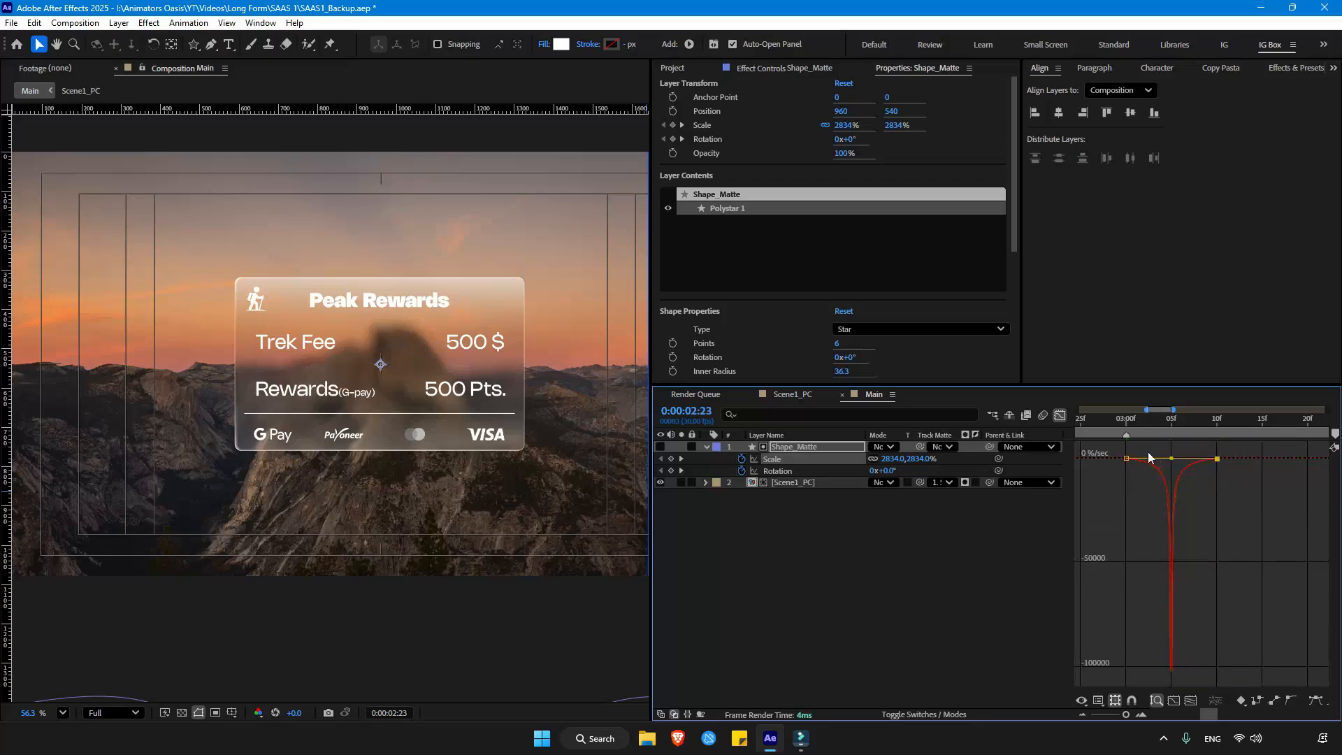
pyautogui.click(795, 472)
pyautogui.moveTo(1100, 635); pyautogui.dragTo(1155, 670)
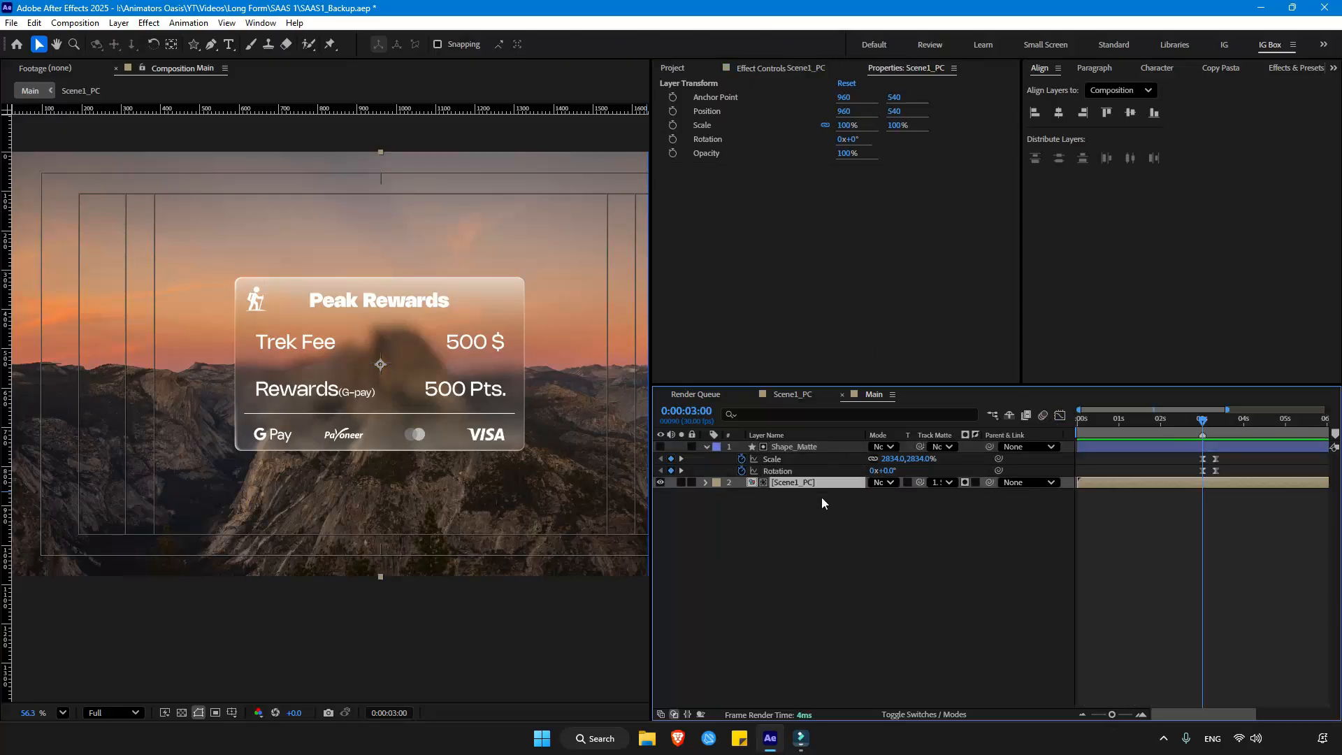
# Step: Add Scale keyframes to the Scene1_PC layer at 0:00:03:00 and 0:00:02:25
pyautogui.press('s')
pyautogui.click(742, 495)
pyautogui.press('pageup')
pyautogui.press('pageup')
pyautogui.press('pageup')
pyautogui.press('pageup')
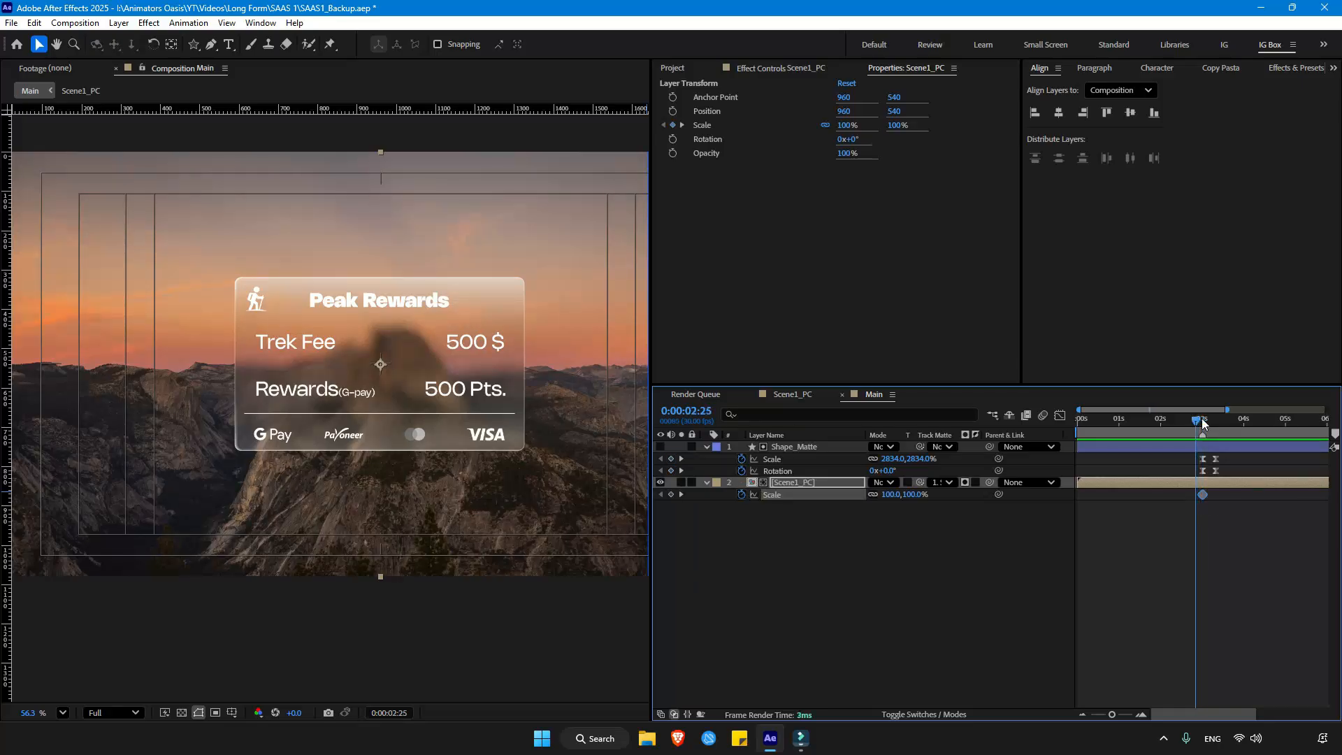
pyautogui.click(672, 494)
pyautogui.moveTo(1111, 713); pyautogui.dragTo(1125, 714)
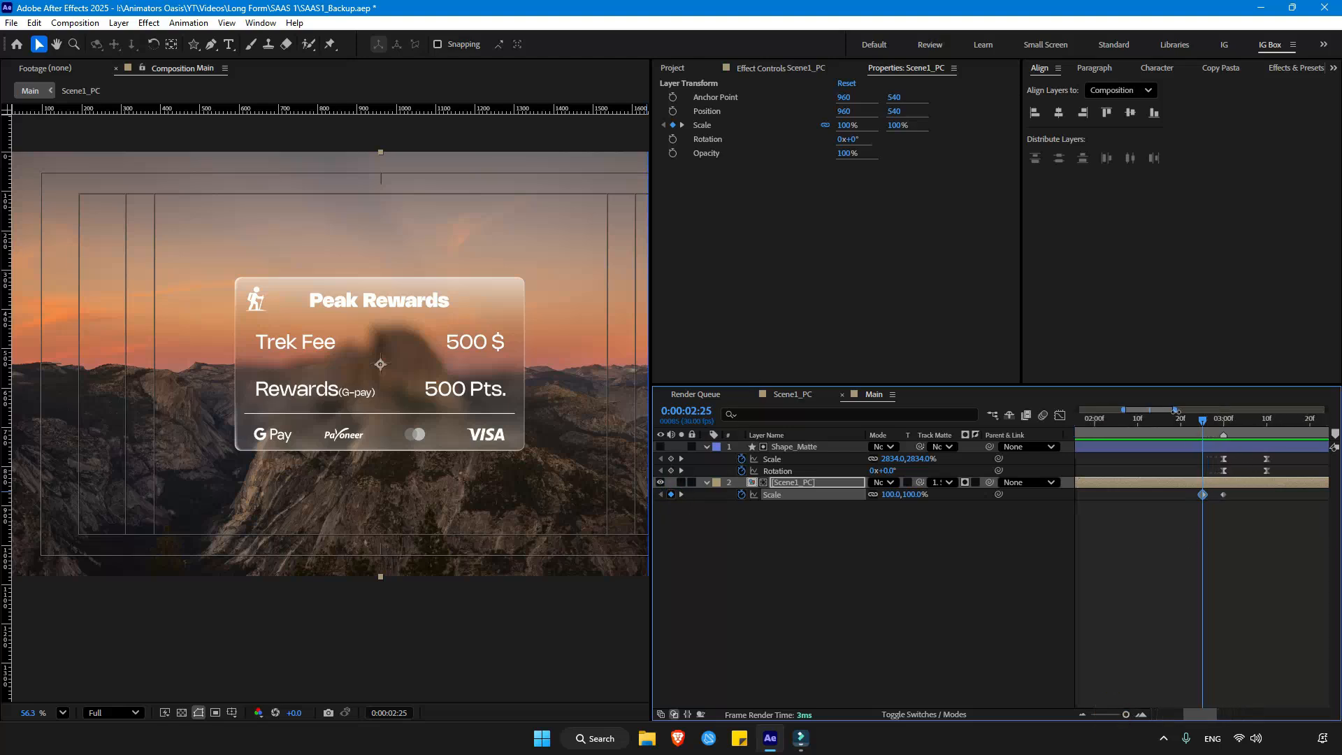
# Step: Set Scene1_PC's scale to 110% at 0:00:03:00 and shrink the layer with another Scale keyframe at 0:00:03:10
pyautogui.moveTo(1205, 421); pyautogui.dragTo(1224, 422)
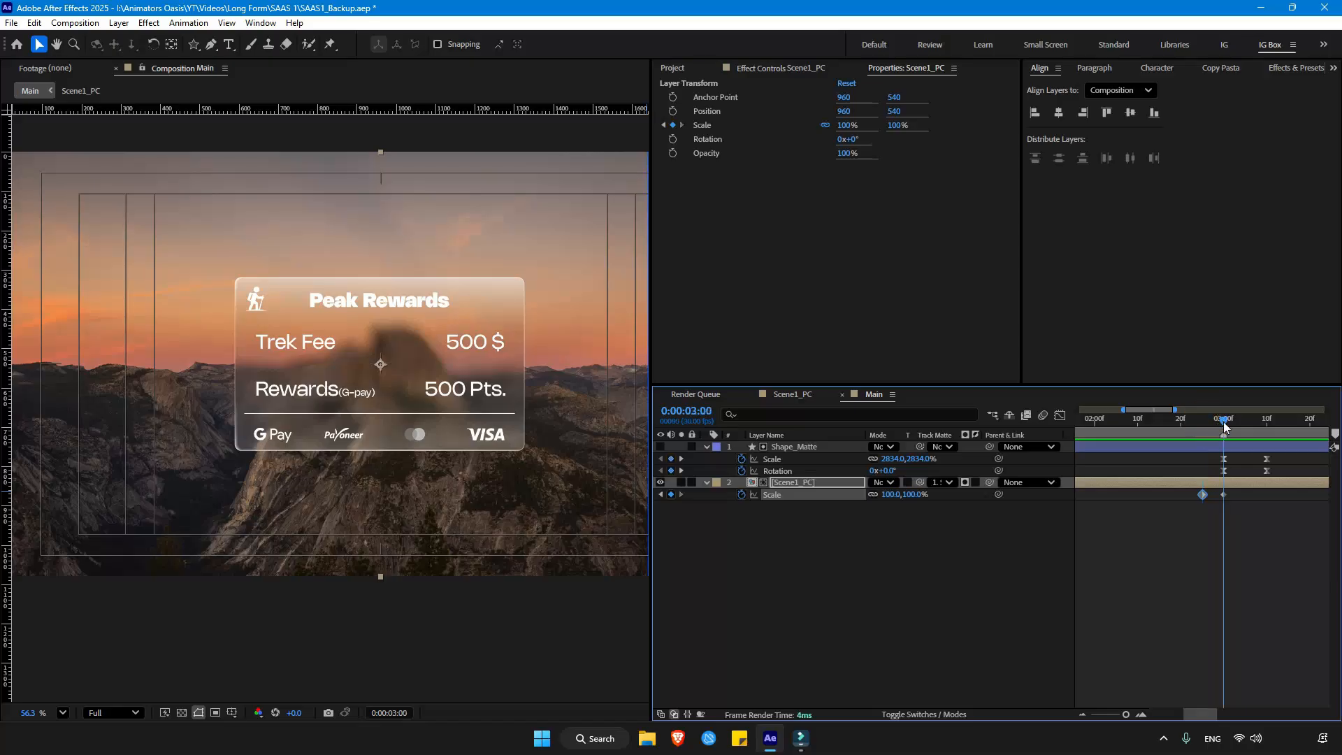
pyautogui.moveTo(908, 499); pyautogui.dragTo(977, 494)
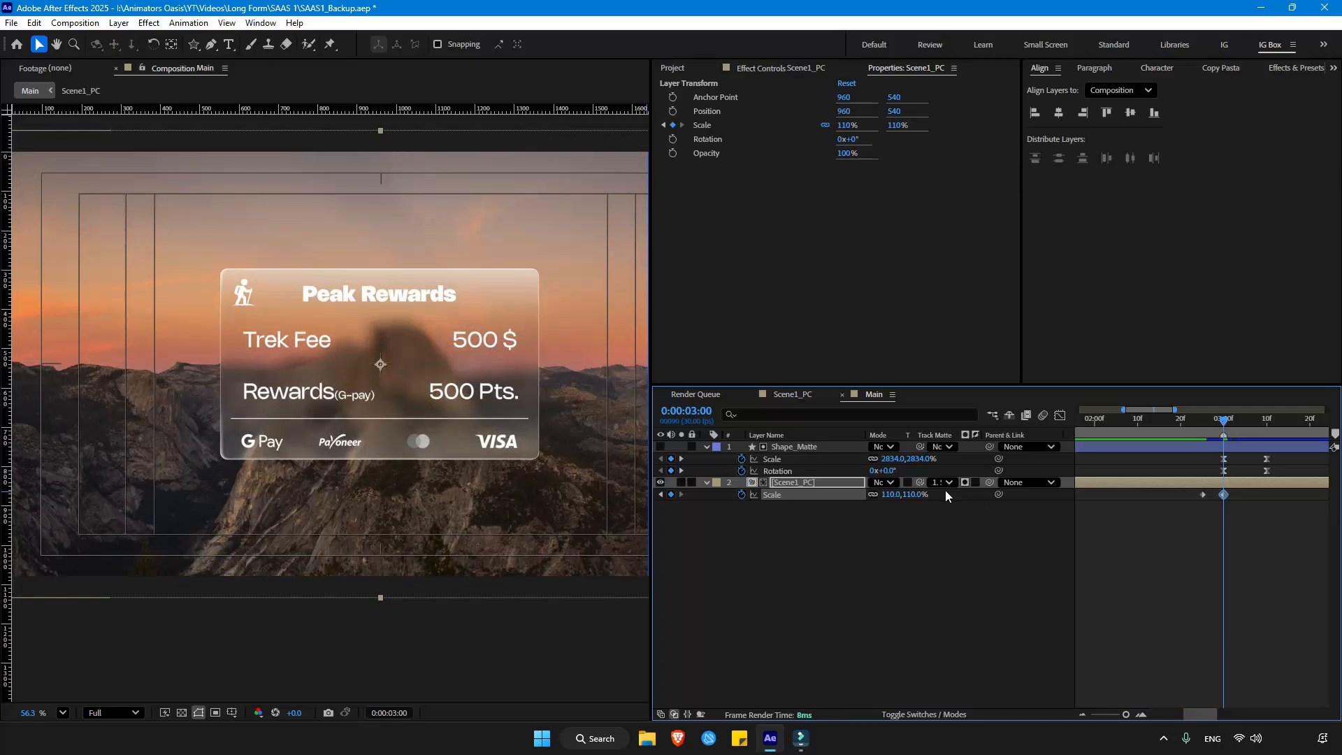
pyautogui.moveTo(1228, 423); pyautogui.dragTo(1269, 423)
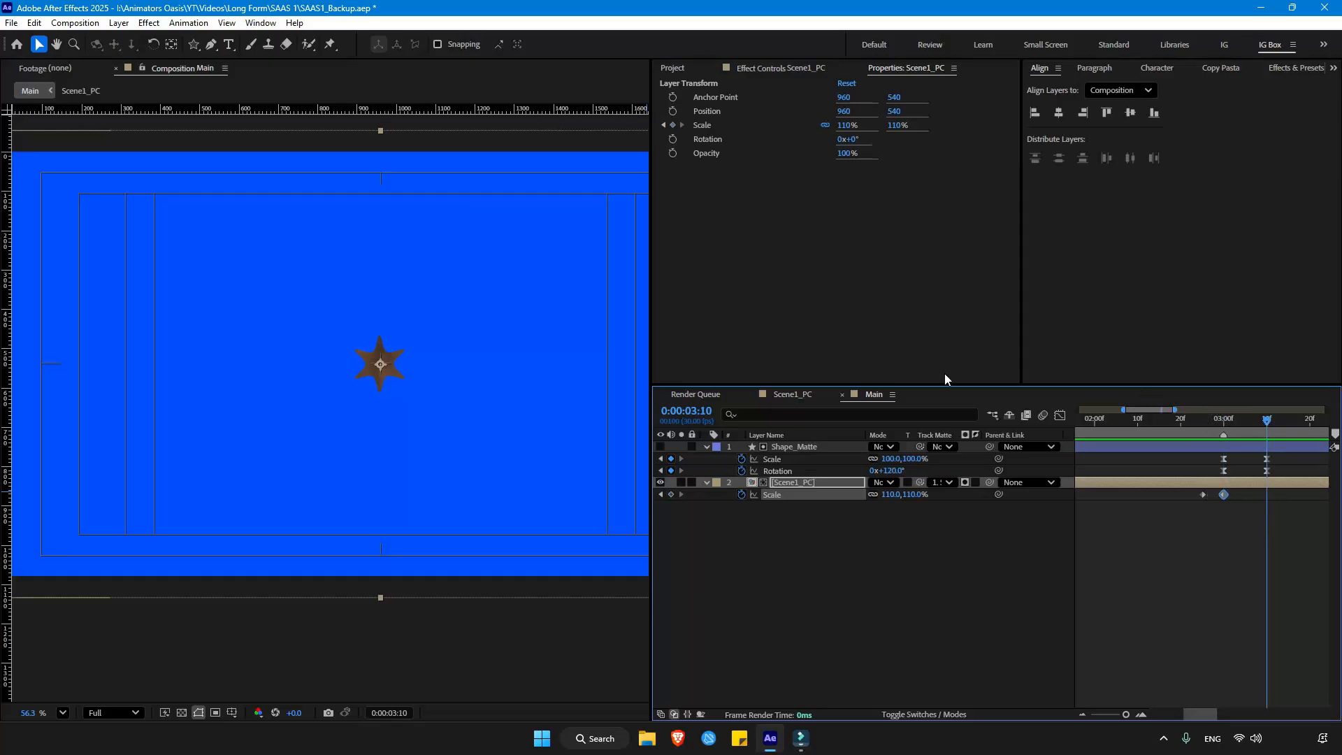
pyautogui.moveTo(907, 501)
pyautogui.mouseDown()
pyautogui.moveTo(864, 498)
pyautogui.moveTo(881, 503)
pyautogui.mouseUp()
pyautogui.moveTo(1266, 422)
pyautogui.mouseDown()
pyautogui.moveTo(1245, 433)
pyautogui.moveTo(1264, 427)
pyautogui.mouseUp()
pyautogui.moveTo(923, 496); pyautogui.dragTo(932, 495)
pyautogui.moveTo(1266, 423); pyautogui.dragTo(1245, 441)
# Step: Apply Easy Ease to the three Scene1_PC Scale keyframes and adjust their curve in the Graph Editor
pyautogui.moveTo(1285, 489); pyautogui.dragTo(1166, 505)
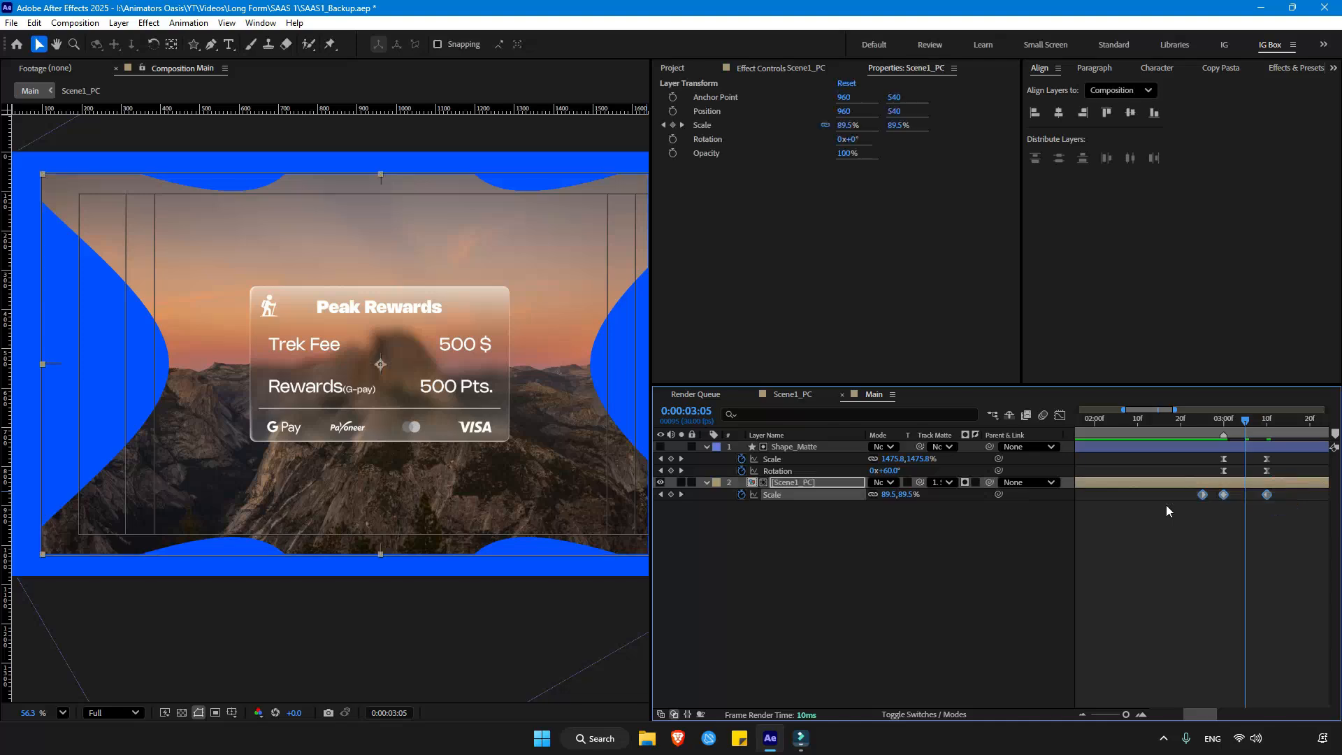
pyautogui.rightClick(1204, 497)
pyautogui.moveTo(1252, 704)
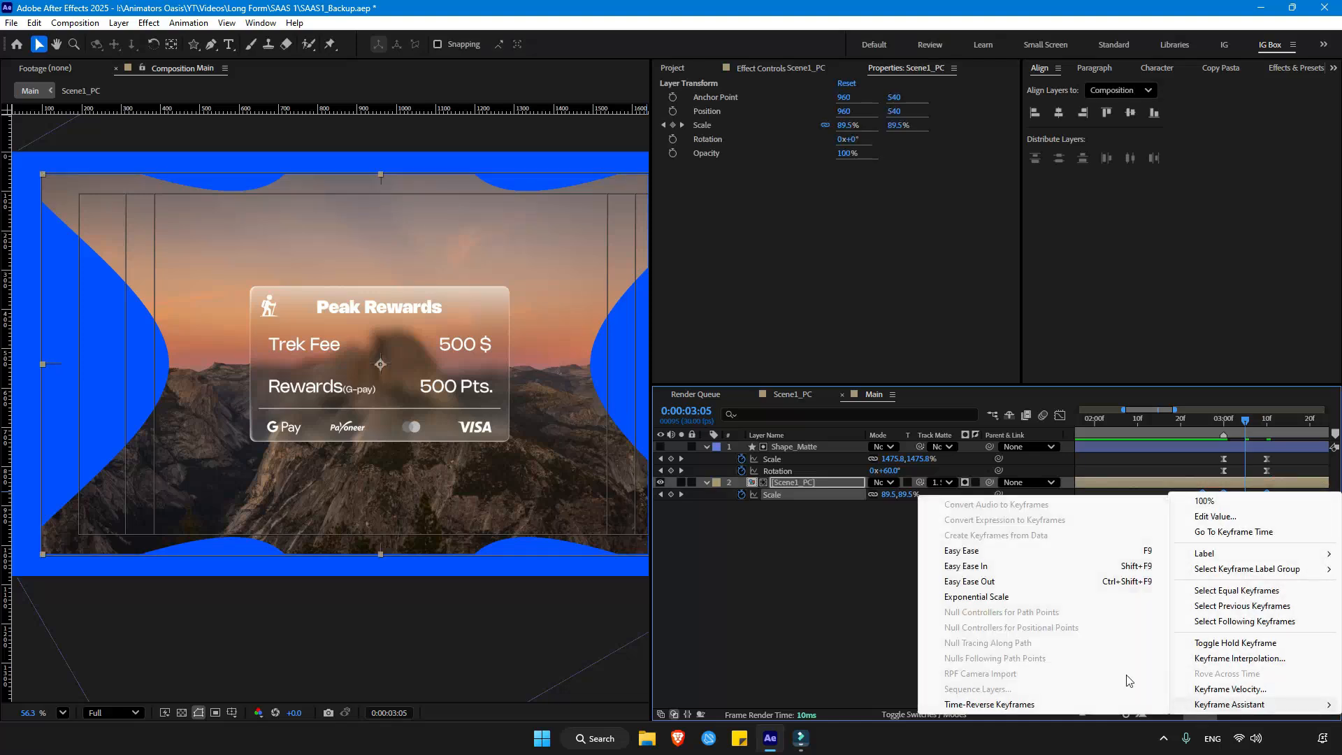
pyautogui.click(978, 552)
pyautogui.click(1060, 415)
pyautogui.moveTo(1216, 543); pyautogui.dragTo(1243, 489)
pyautogui.click(1061, 414)
# Step: Return to the Scale keyframe at 0:00:02:25 and apply the Bulge effect to Scene1_PC
pyautogui.press('j')
pyautogui.hotkey('ctrl', 'space')
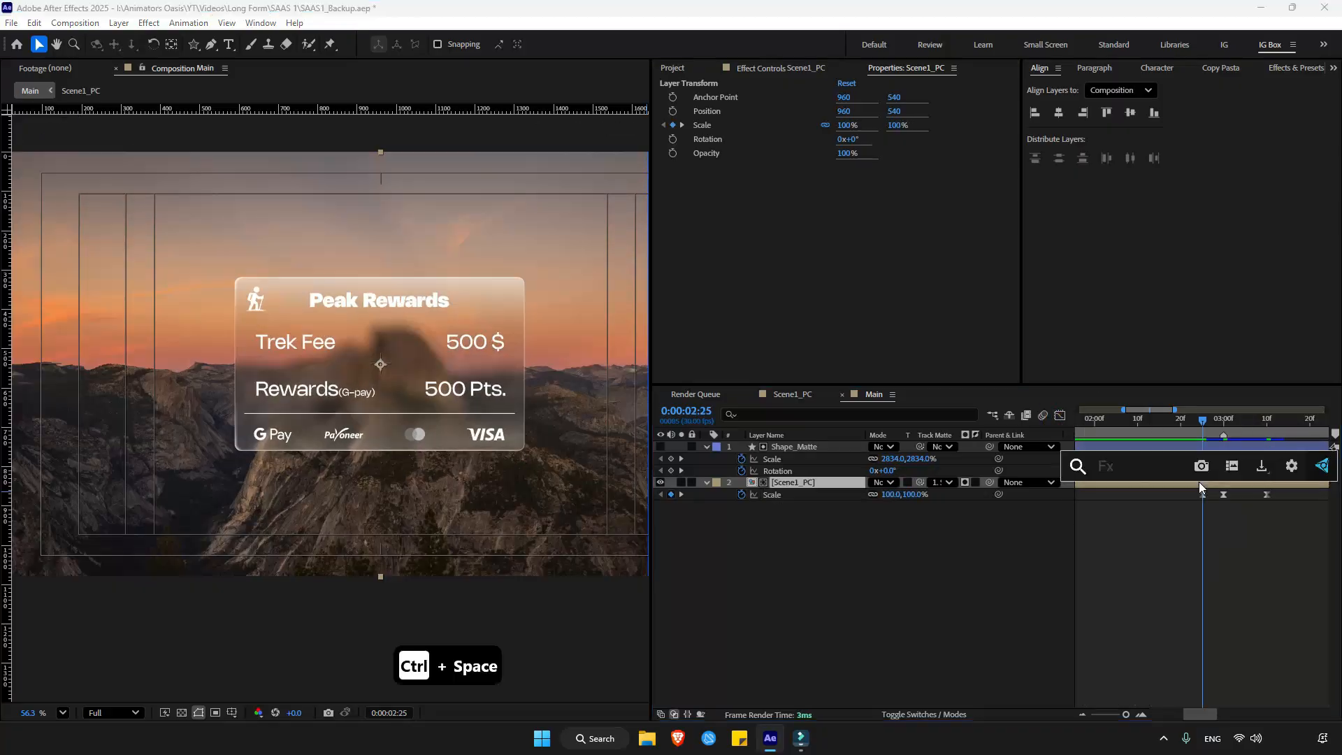
pyautogui.write('bul')
pyautogui.press('Return')
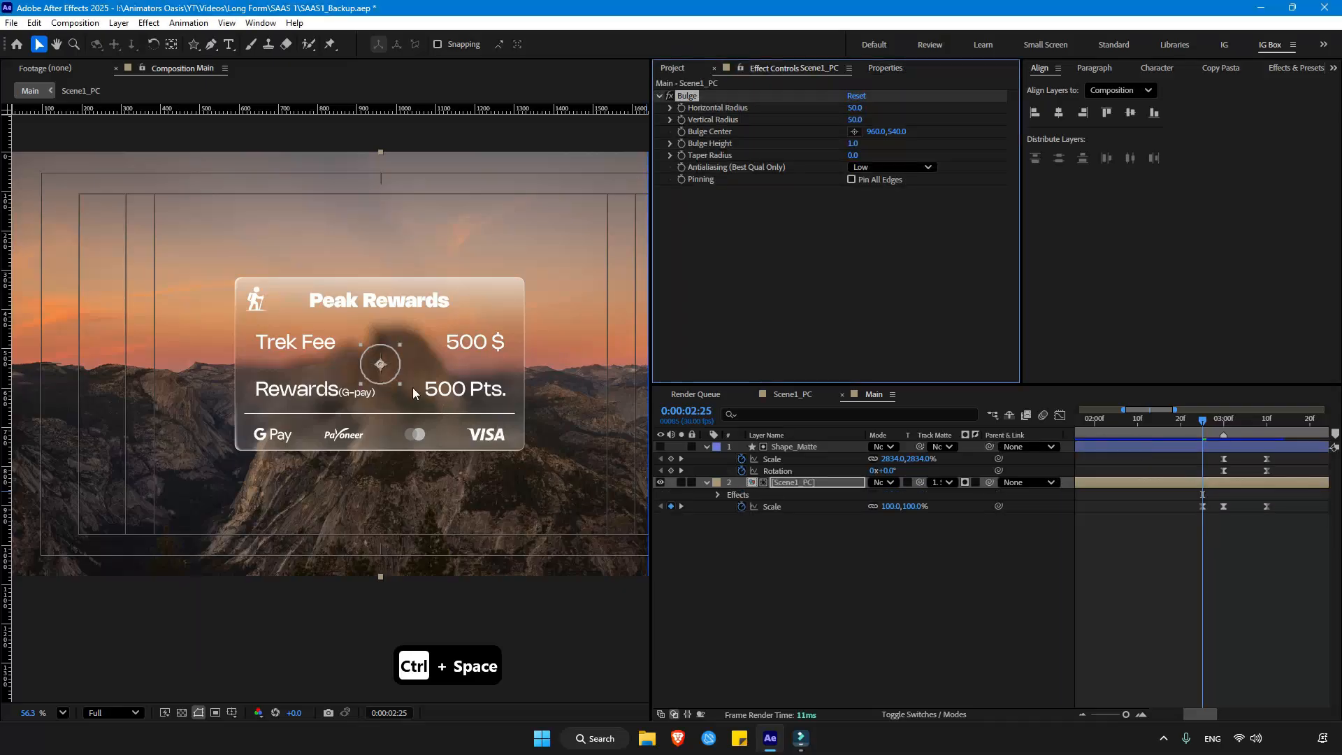
# Step: Enlarge the Bulge area beyond the frame to a horizontal radius of about 1242 and a vertical radius of about 1069
pyautogui.moveTo(403, 388); pyautogui.dragTo(755, 684)
pyautogui.scroll(-2, 530, 379)
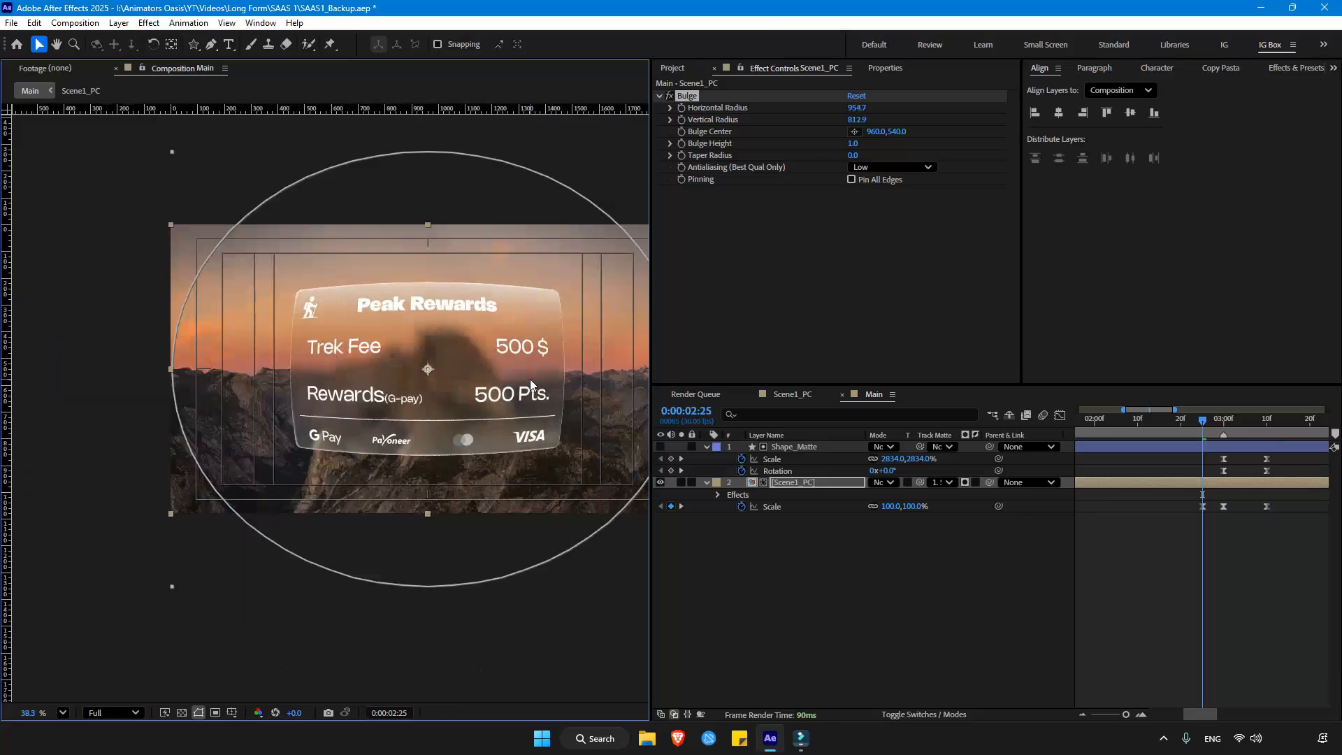
pyautogui.moveTo(175, 591); pyautogui.dragTo(96, 655)
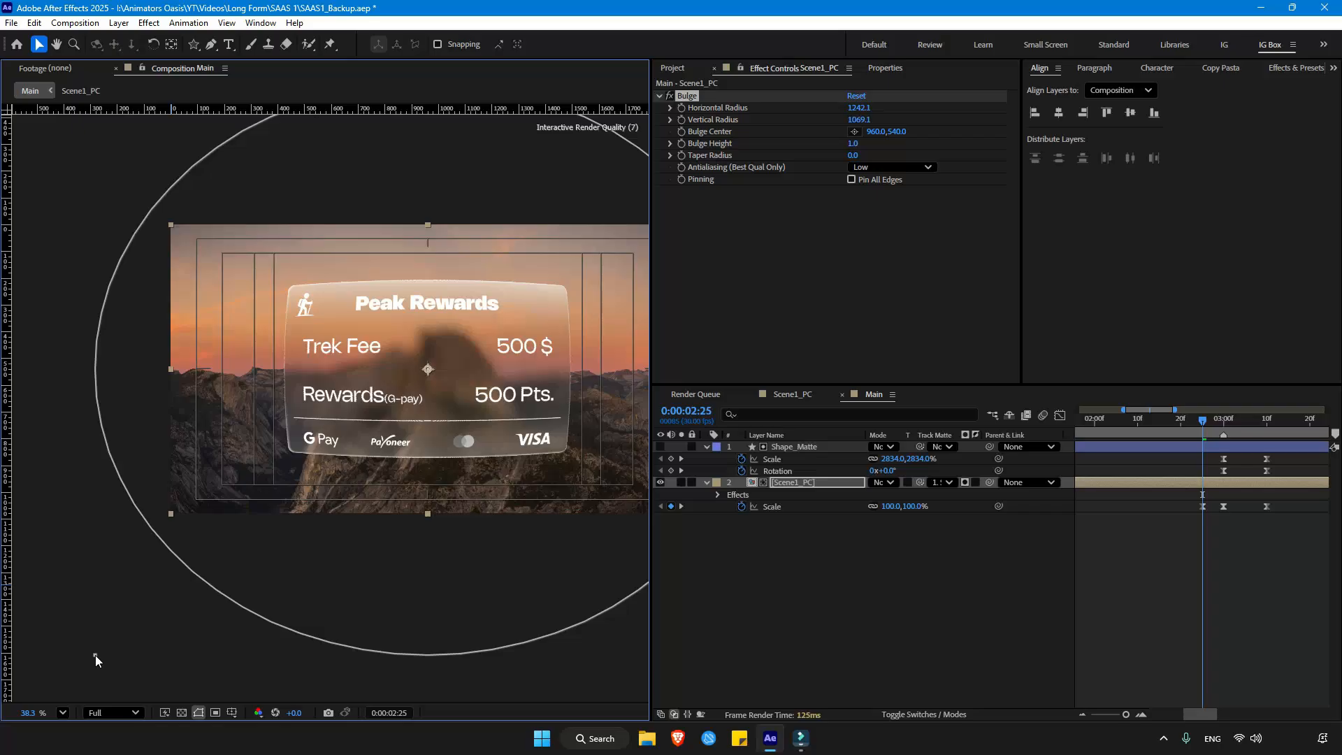
# Step: Keyframe the Bulge Height at 0 at 0:00:02:25 and raise it at 0:00:03:00
pyautogui.click(854, 144)
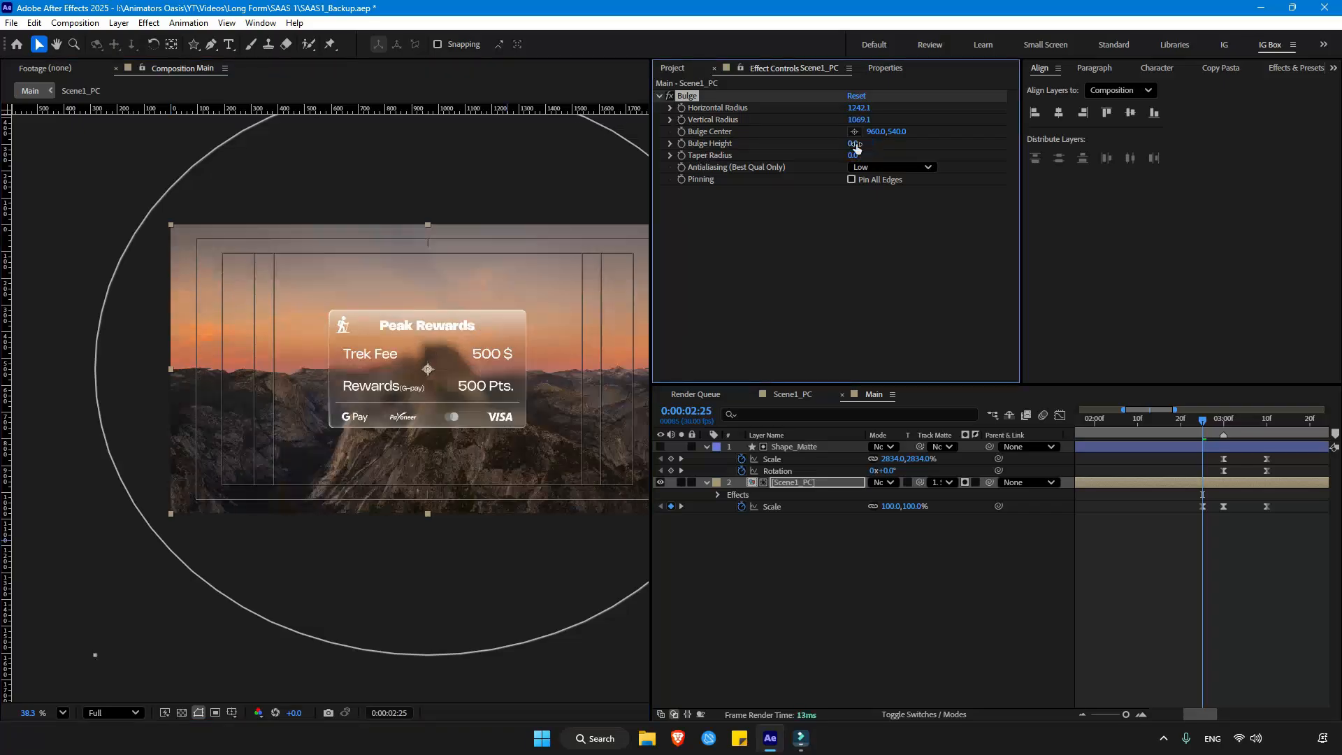
pyautogui.click(682, 143)
pyautogui.moveTo(1206, 422); pyautogui.dragTo(1224, 420)
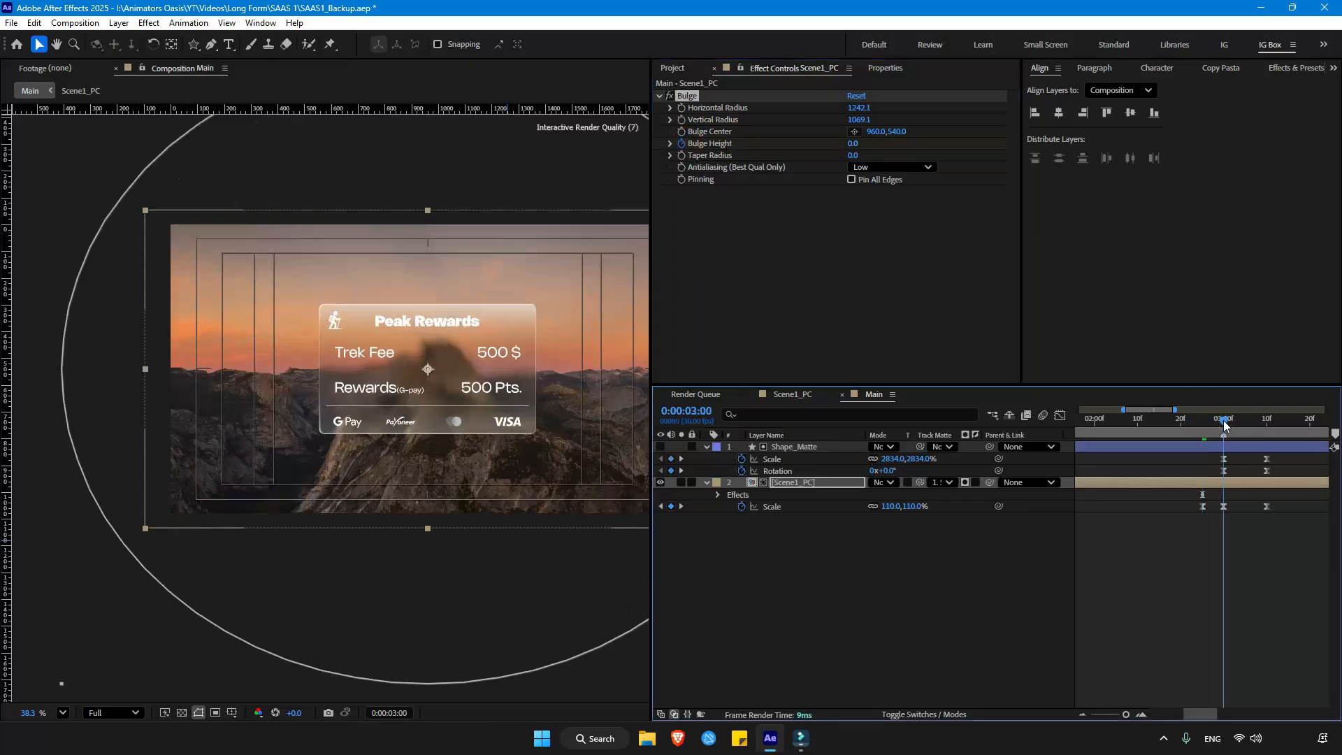
pyautogui.click(856, 143)
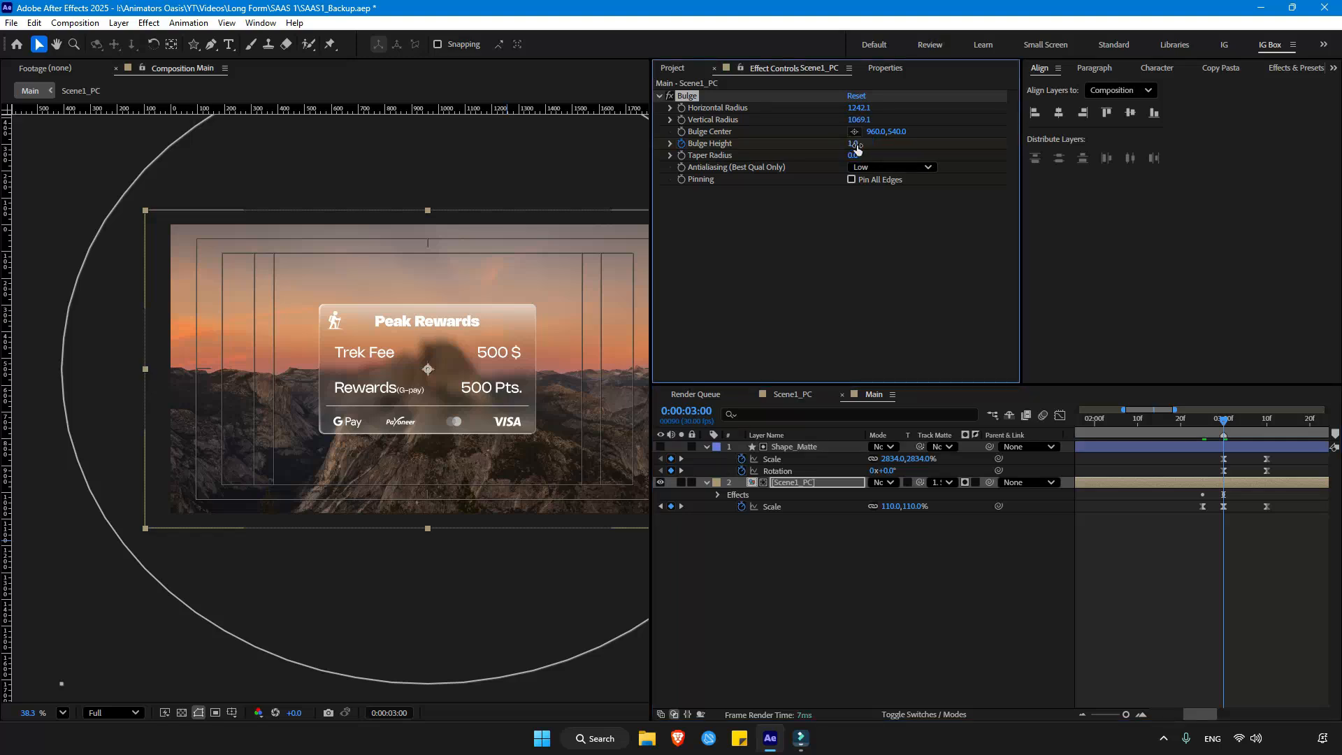
# Step: Set the Bulge Height to 1 at 0:00:03:00 and copy its 0:00:02:25 keyframe to 0:00:03:10
pyautogui.write('1')
pyautogui.press('Return')
pyautogui.click(1234, 481)
pyautogui.press('u')
pyautogui.moveTo(1225, 422); pyautogui.dragTo(1261, 430)
pyautogui.click(1203, 506)
pyautogui.hotkey('ctrl', 'c')
pyautogui.hotkey('ctrl', 'v')
# Step: Locate the speed peak of the Scene1_PC Scale curve and move the middle Bulge Height keyframe to it at 0:00:03:05
pyautogui.click(1237, 422)
pyautogui.moveTo(1241, 500); pyautogui.dragTo(1211, 531)
pyautogui.click(1285, 422)
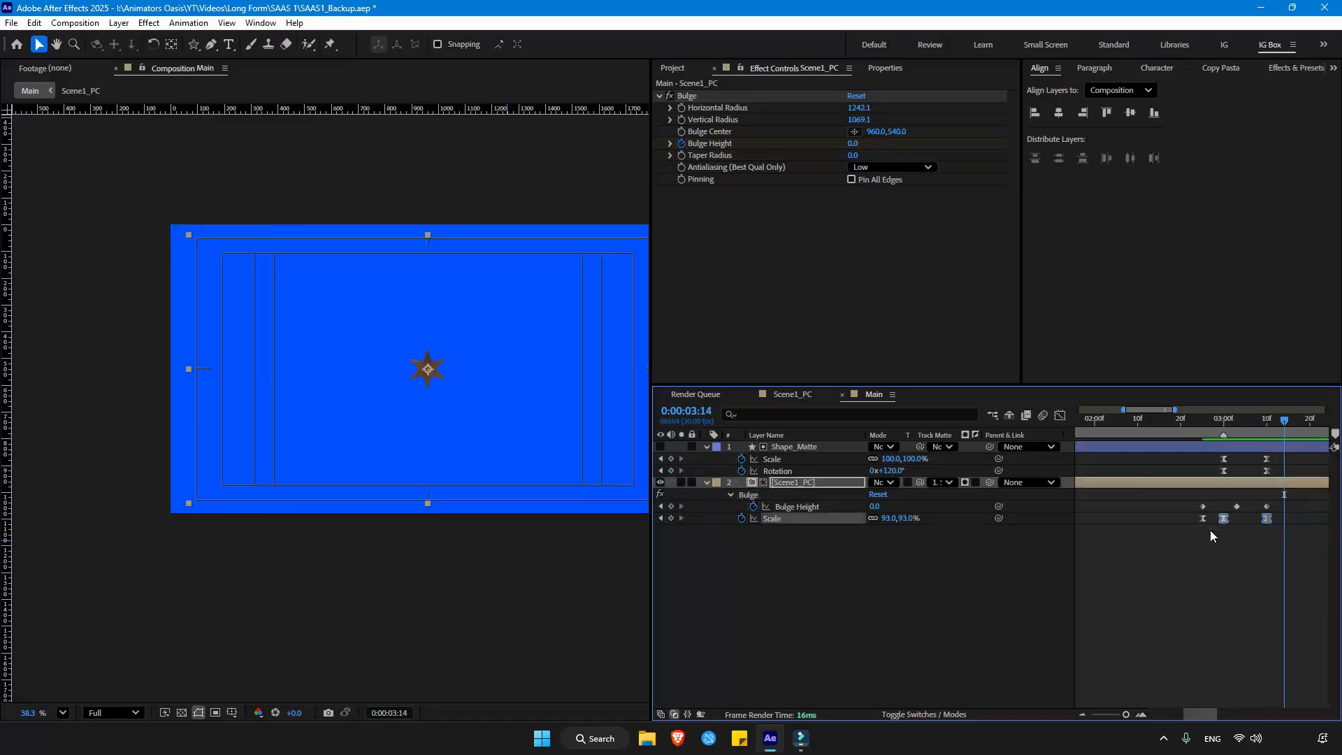
pyautogui.hotkey('shift', 'F3')
pyautogui.moveTo(1231, 418); pyautogui.dragTo(1246, 420)
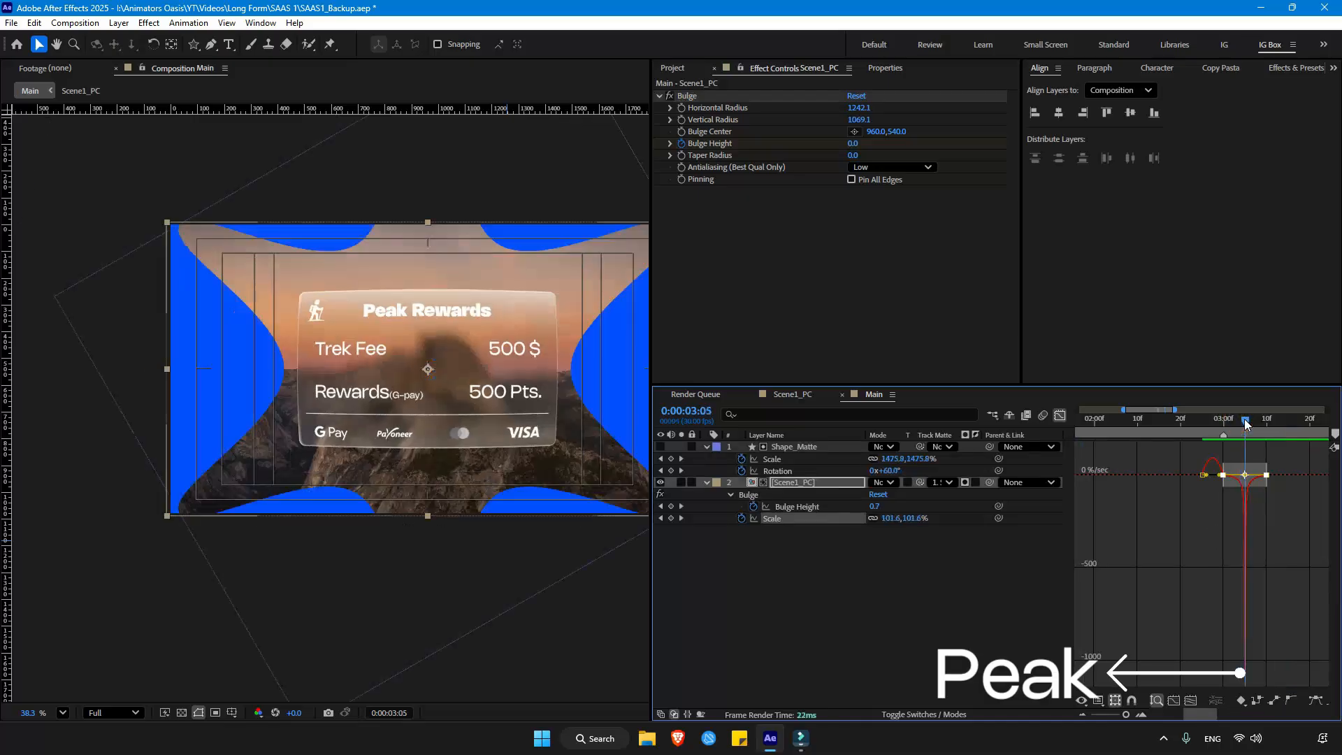
pyautogui.click(1060, 416)
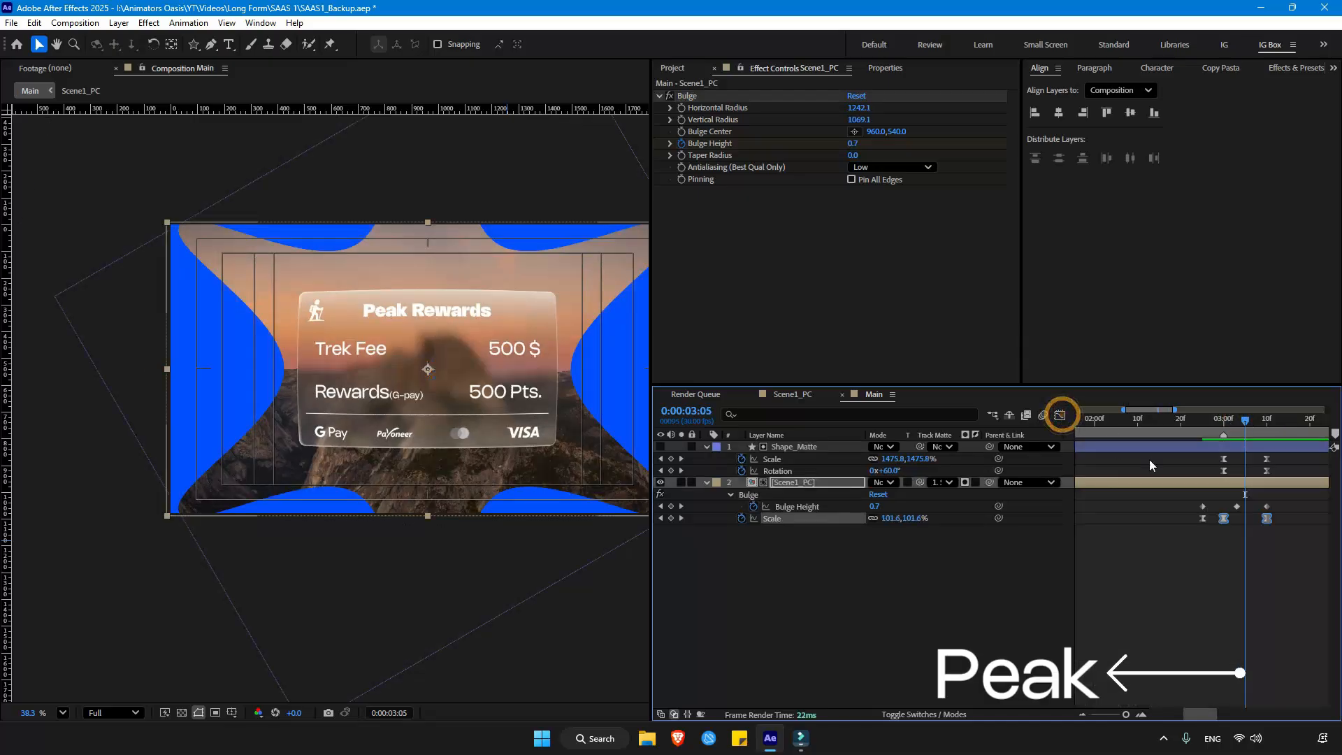
pyautogui.click(1244, 506)
pyautogui.moveTo(1238, 507); pyautogui.dragTo(1246, 508)
# Step: Apply Easy Ease to the three Bulge Height keyframes
pyautogui.click(1204, 422)
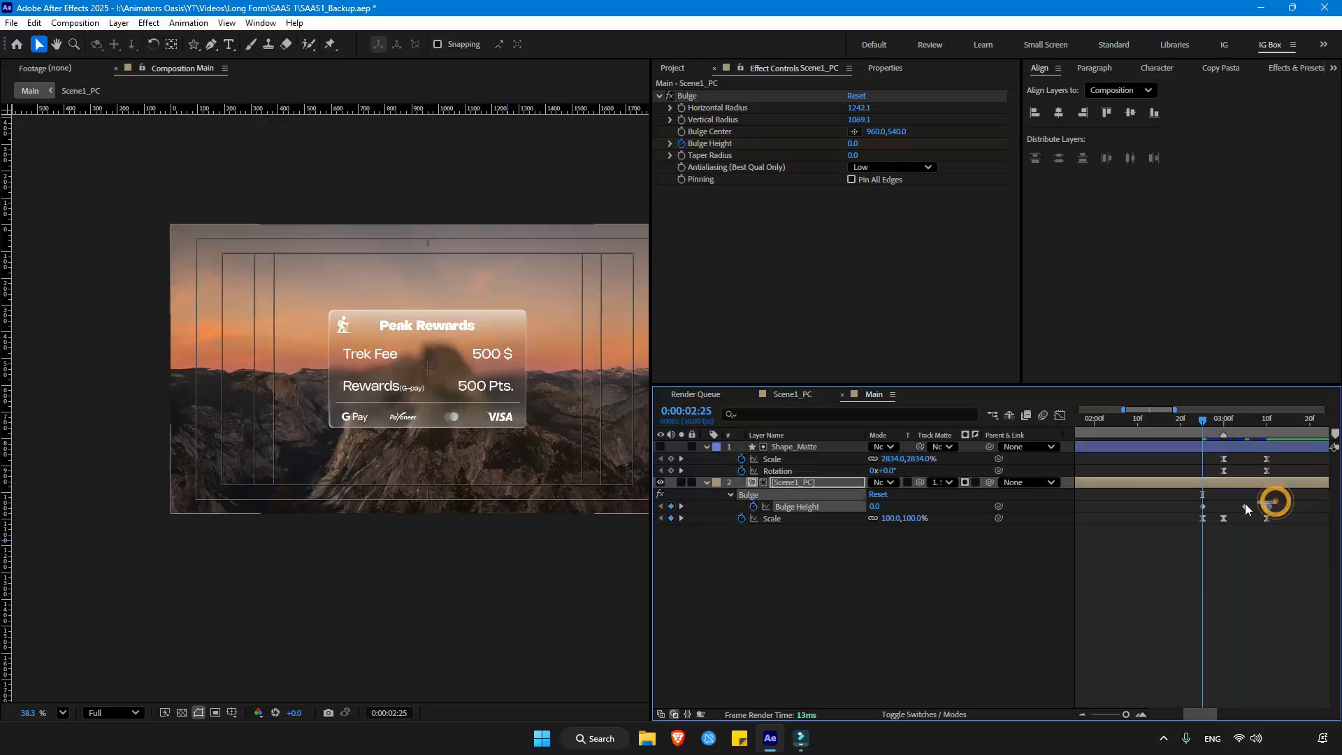
pyautogui.rightClick(1245, 507)
pyautogui.moveTo(1231, 493)
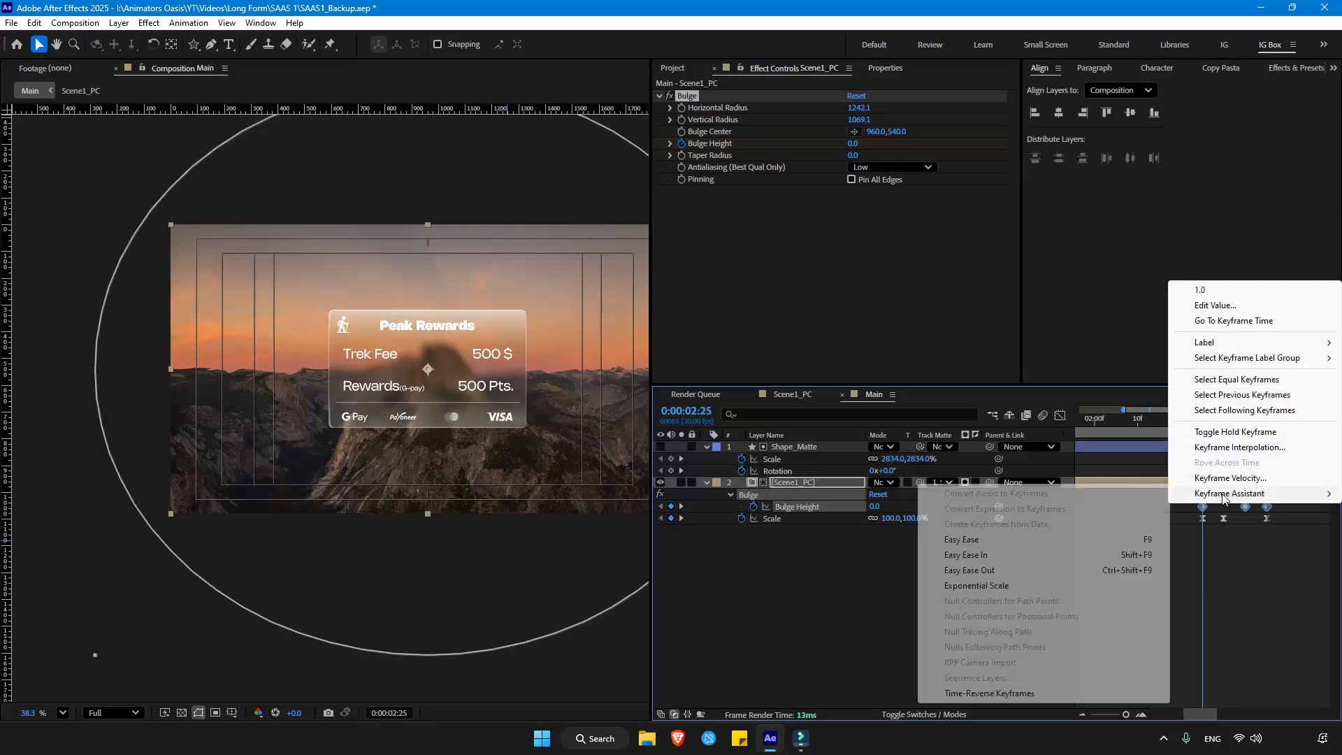
pyautogui.click(1042, 541)
# Step: Unlock the middle Bulge Height keyframe's outgoing velocity from the incoming one and stretch the speed curve handles to 100% influence
pyautogui.click(1060, 415)
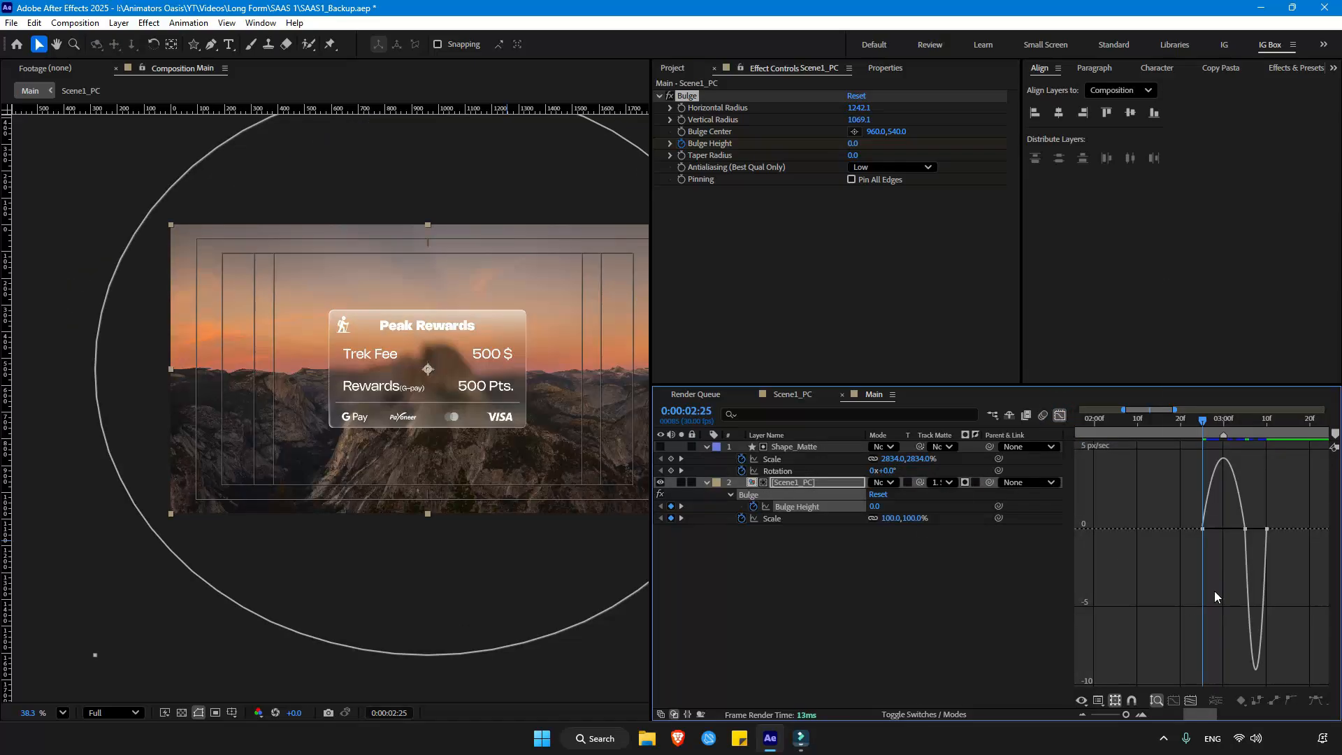
pyautogui.moveTo(1217, 530); pyautogui.dragTo(1223, 527)
pyautogui.hotkey('ctrl', 'z')
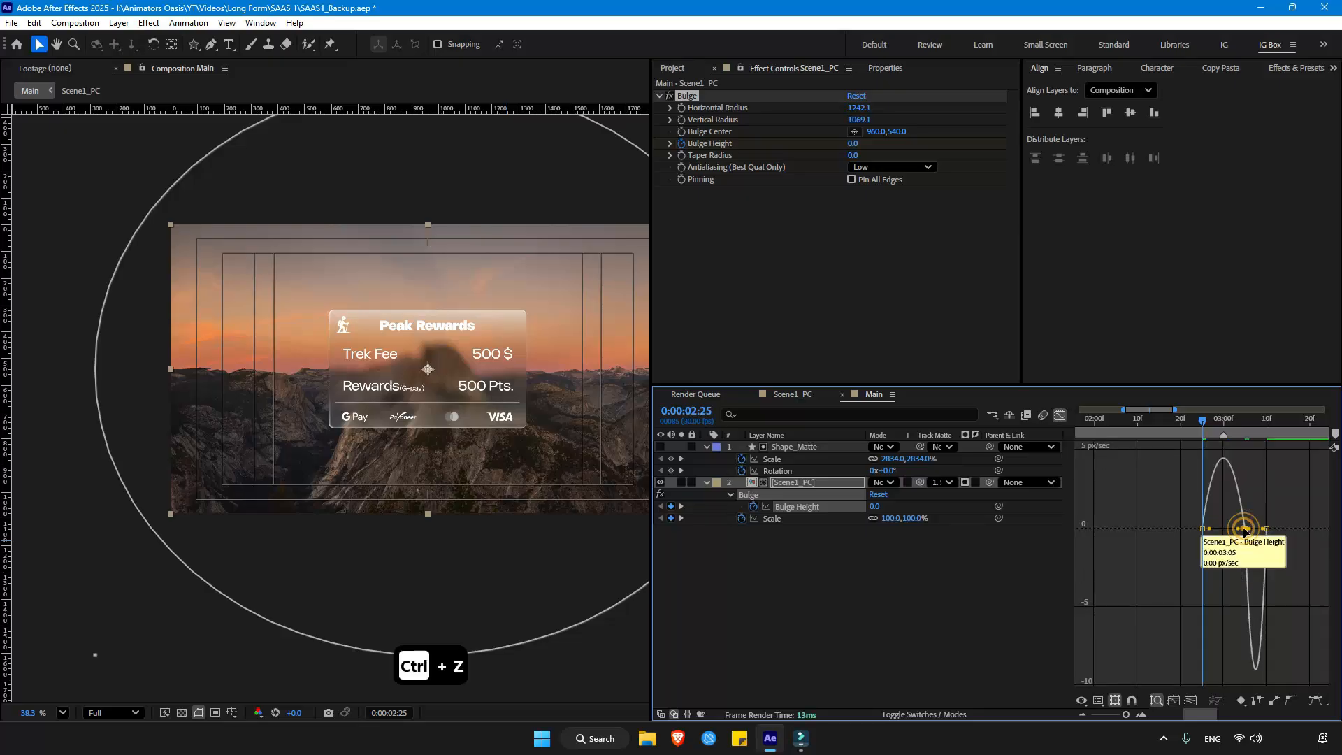
pyautogui.doubleClick(1247, 529)
pyautogui.click(514, 387)
pyautogui.click(819, 430)
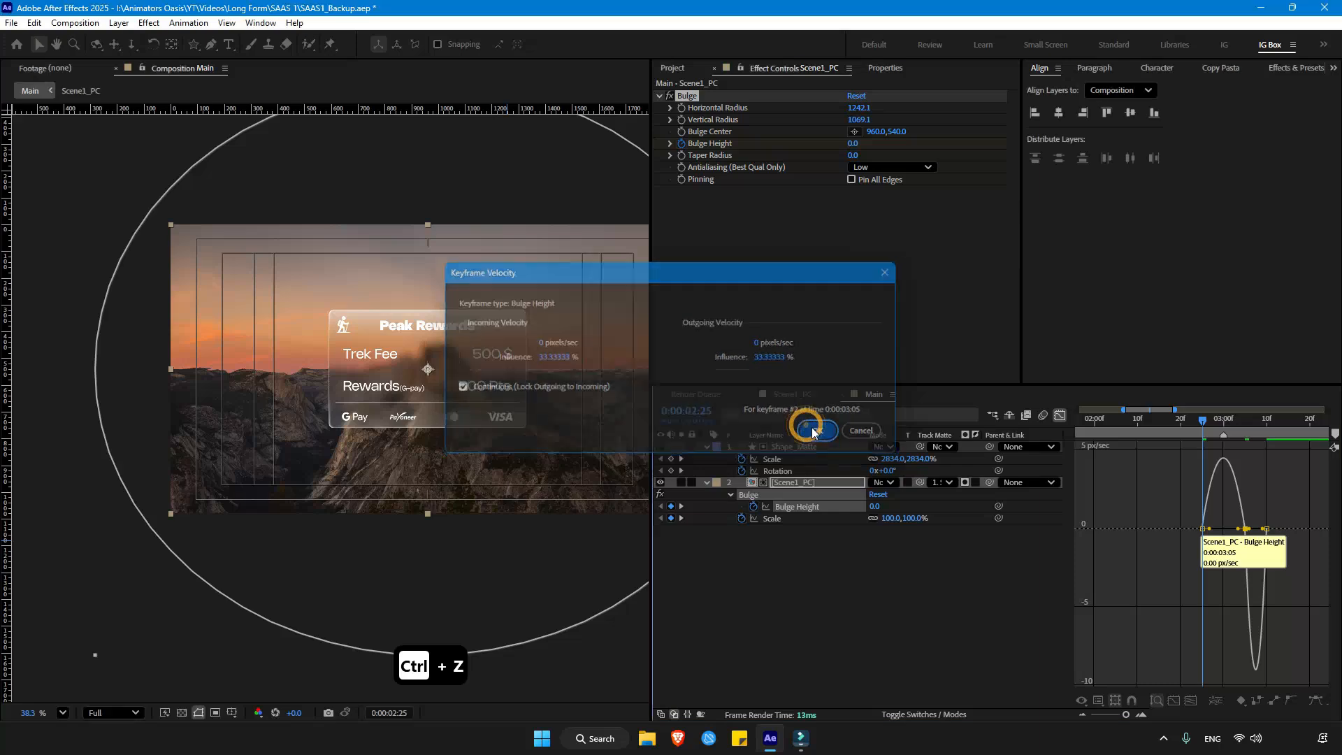
pyautogui.click(1251, 530)
pyautogui.moveTo(1251, 529); pyautogui.dragTo(1264, 581)
pyautogui.moveTo(1303, 636)
pyautogui.mouseDown()
pyautogui.moveTo(1283, 652)
pyautogui.moveTo(1302, 649)
pyautogui.moveTo(1298, 628)
pyautogui.mouseUp()
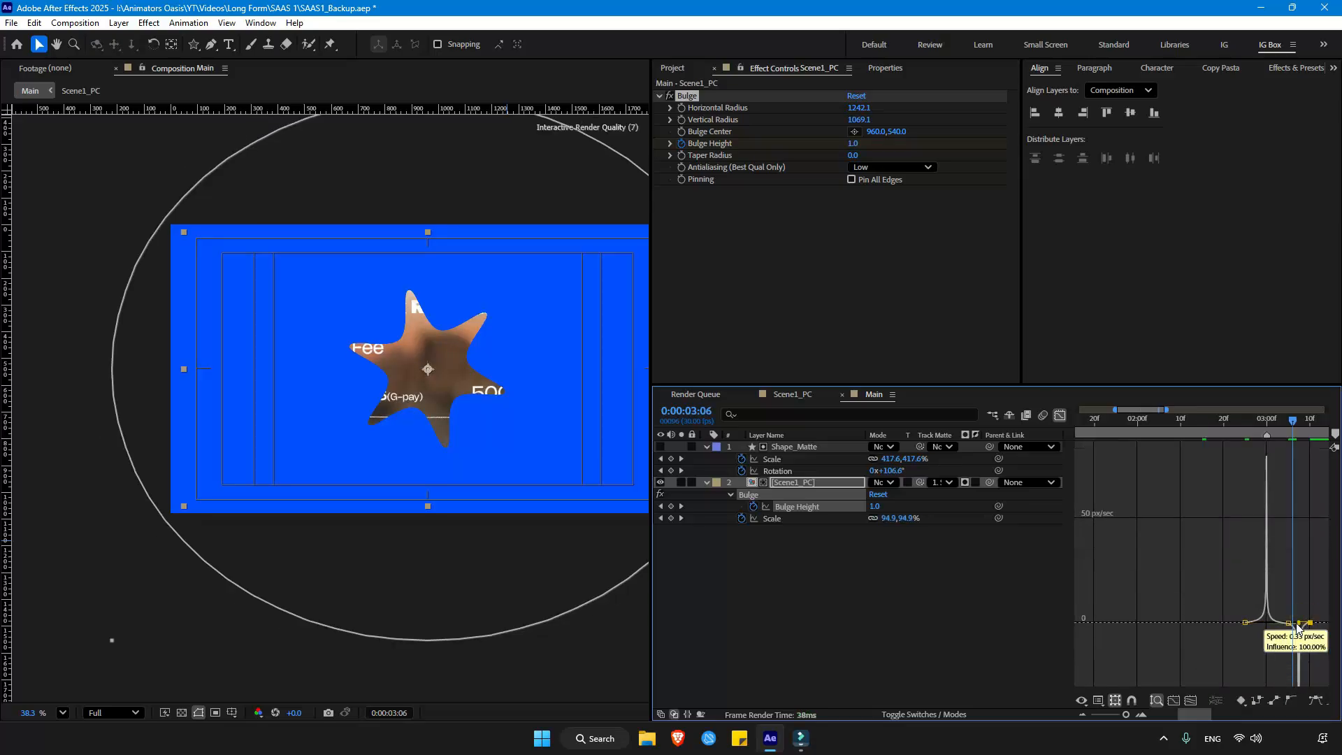
# Step: Move the middle Bulge Height keyframe to 0:00:03:02 and check the transition
pyautogui.click(1060, 415)
pyautogui.press('pageup')
pyautogui.press('pageup')
pyautogui.press('pageup')
pyautogui.press('pageup')
pyautogui.moveTo(1289, 507); pyautogui.dragTo(1276, 507)
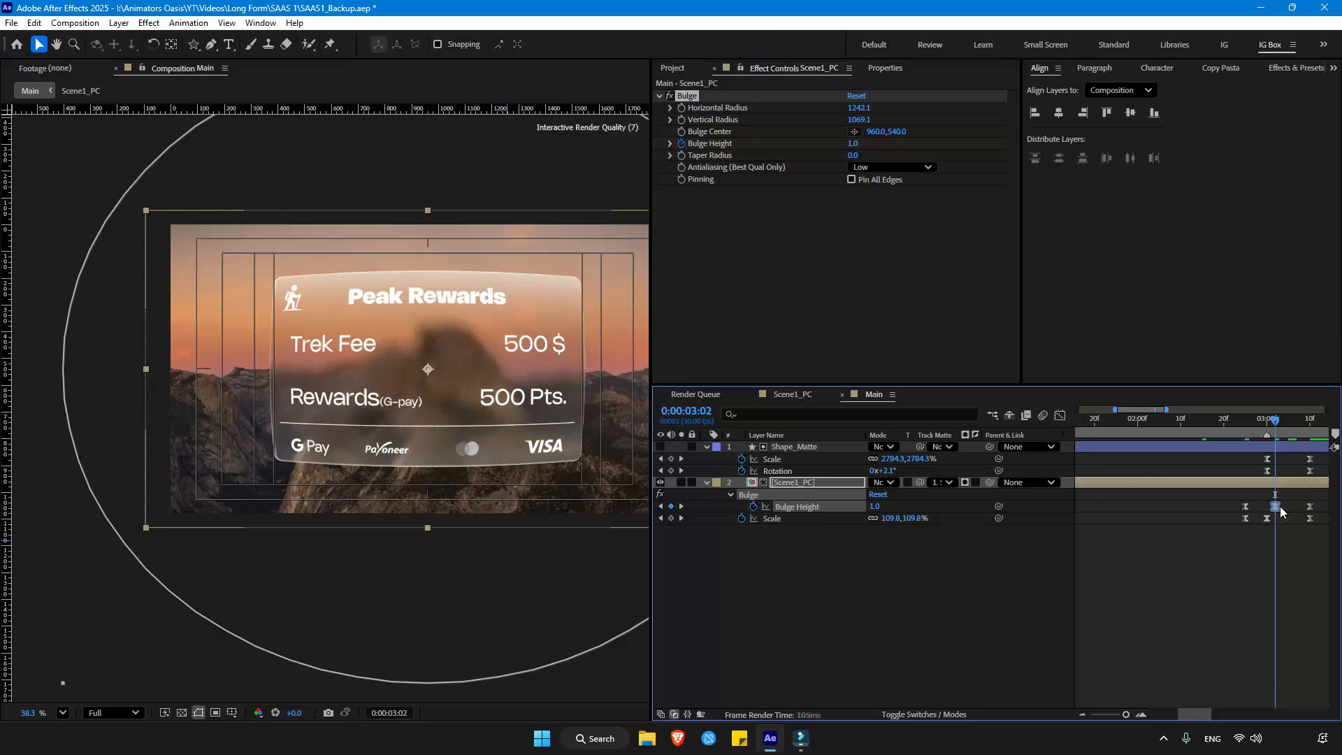
pyautogui.moveTo(1243, 423); pyautogui.dragTo(1271, 432)
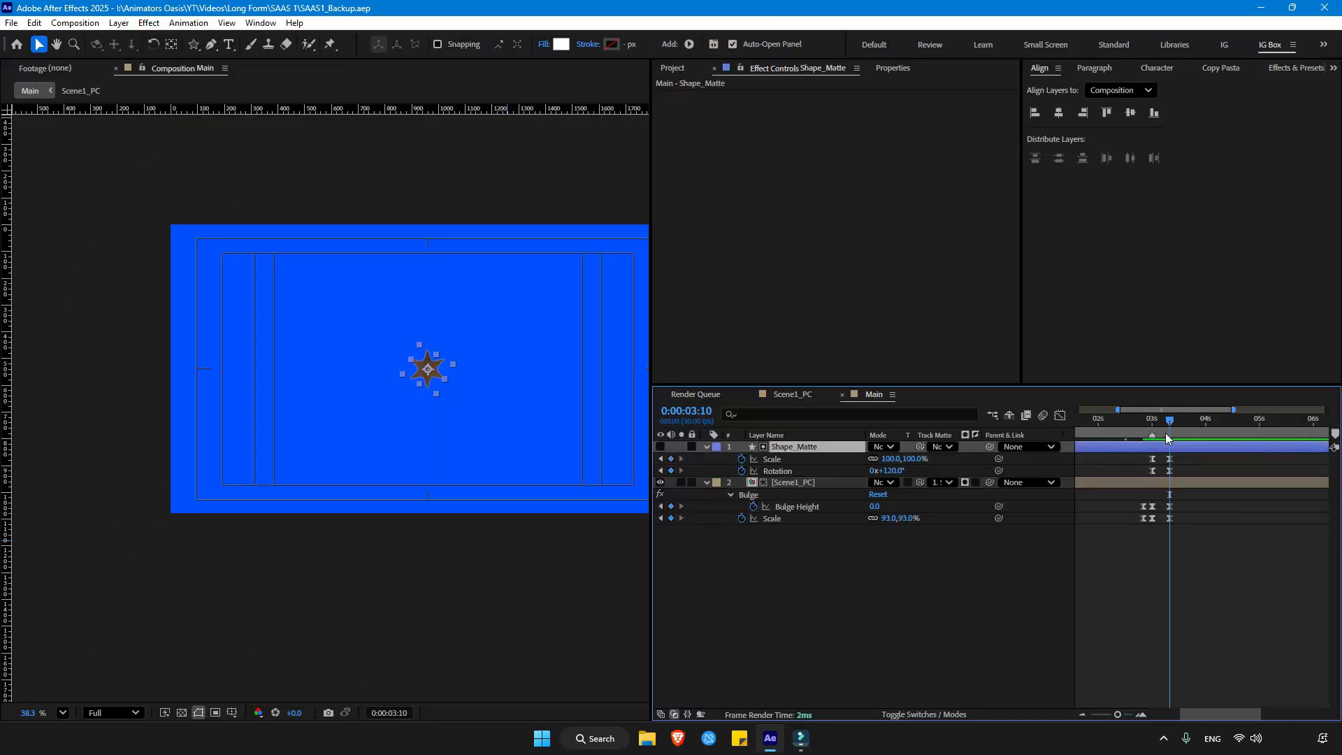
# Step: Duplicate Shape_Matte and keyframe the duplicate's Opacity at 100% at 0:00:03:10
pyautogui.hotkey('ctrl', 'd')
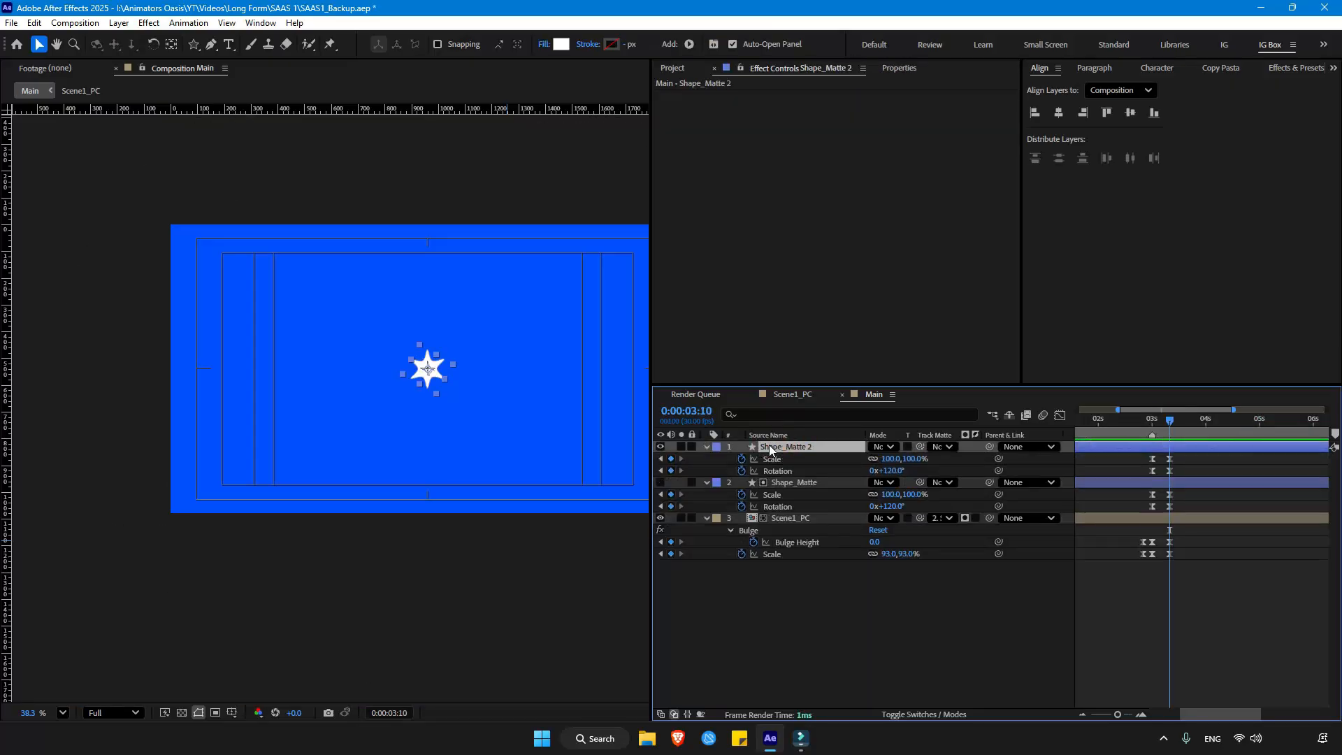
pyautogui.hotkey('shift', 't')
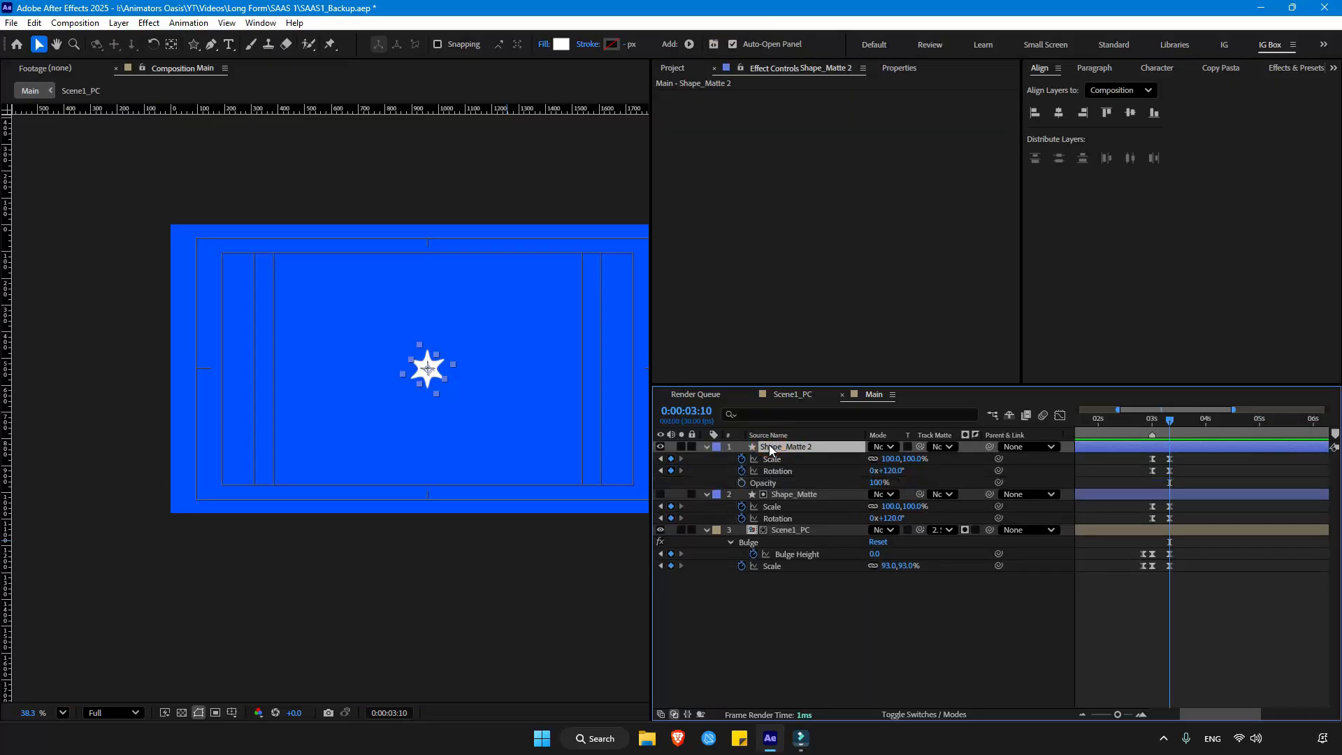
pyautogui.click(742, 482)
# Step: Lower the duplicate star's Opacity at 0:00:03:06 so that it fades in, and preview the fade
pyautogui.moveTo(1168, 420); pyautogui.dragTo(1165, 424)
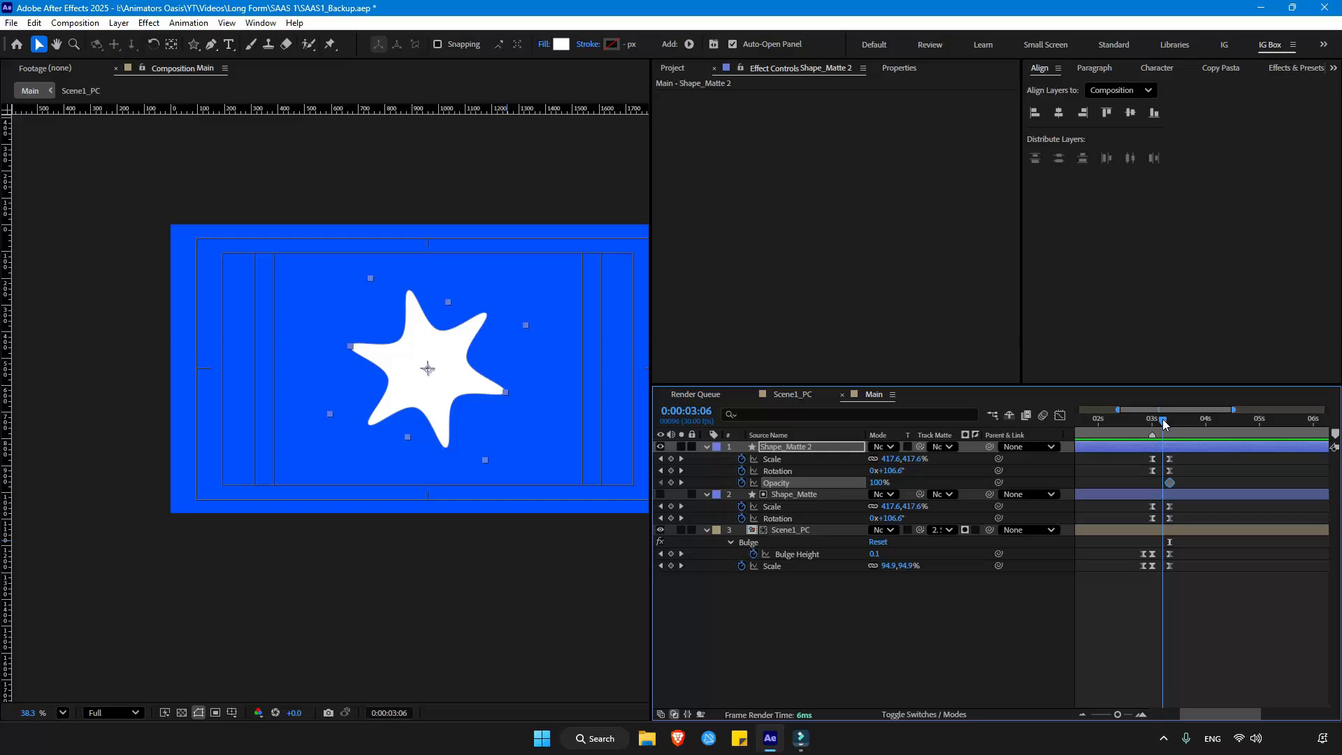
pyautogui.click(876, 482)
pyautogui.write('1')
pyautogui.press('Return')
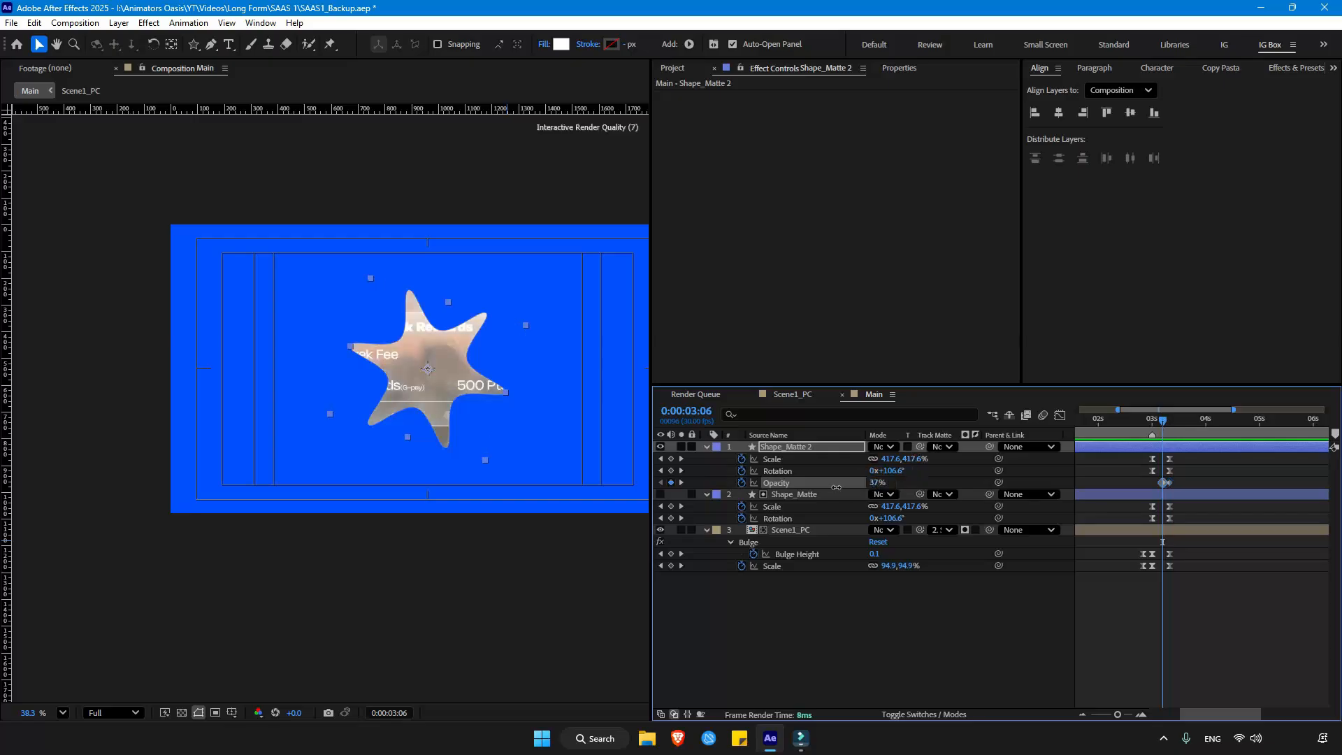
pyautogui.press('space')
pyautogui.press('space')
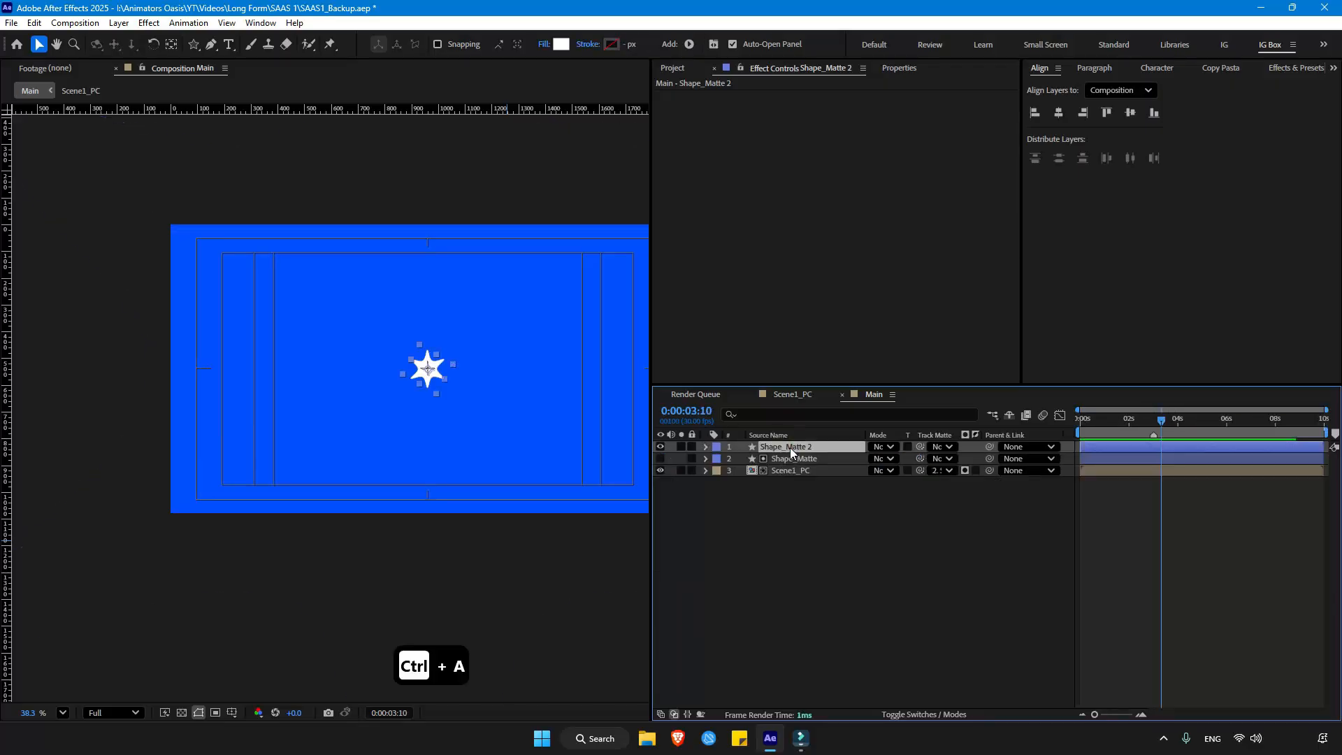
# Step: Rename the duplicated star layer to Shape_Main
pyautogui.press('Return')
pyautogui.press('Right')
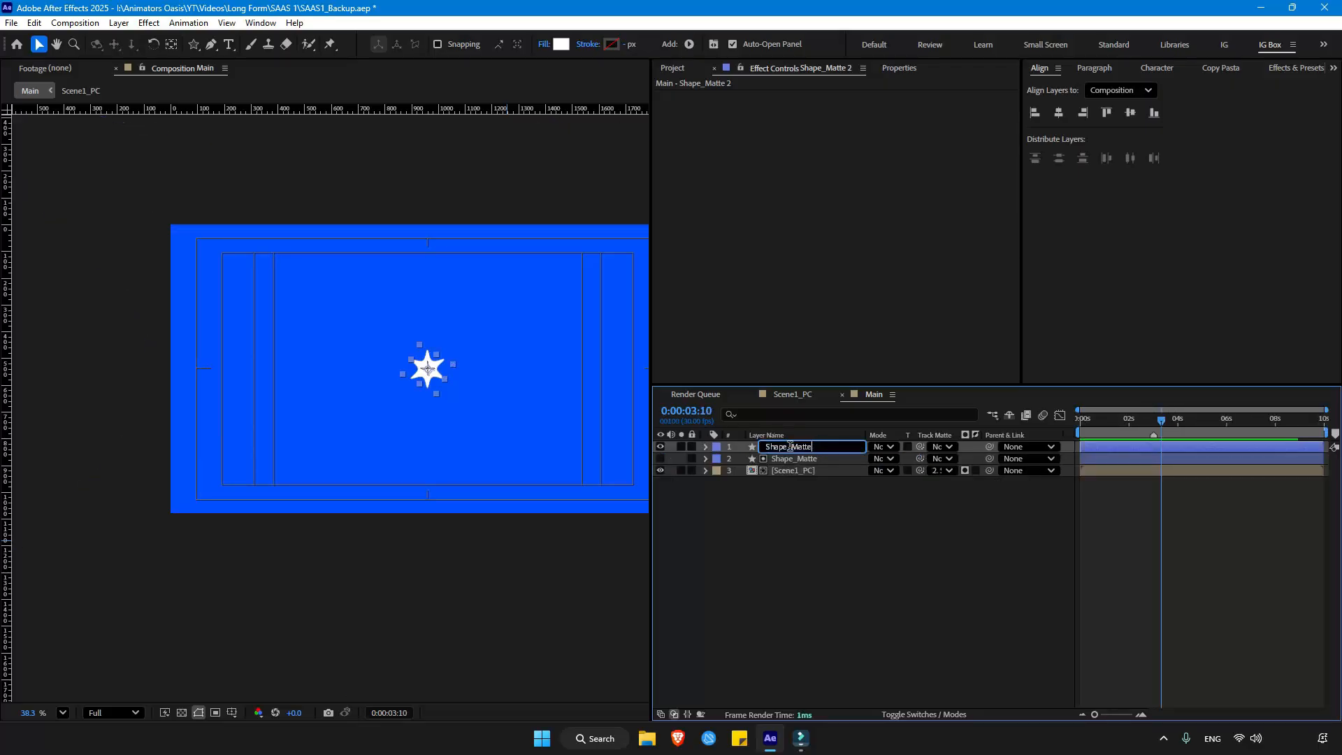
pyautogui.write('n')
pyautogui.press('Return')
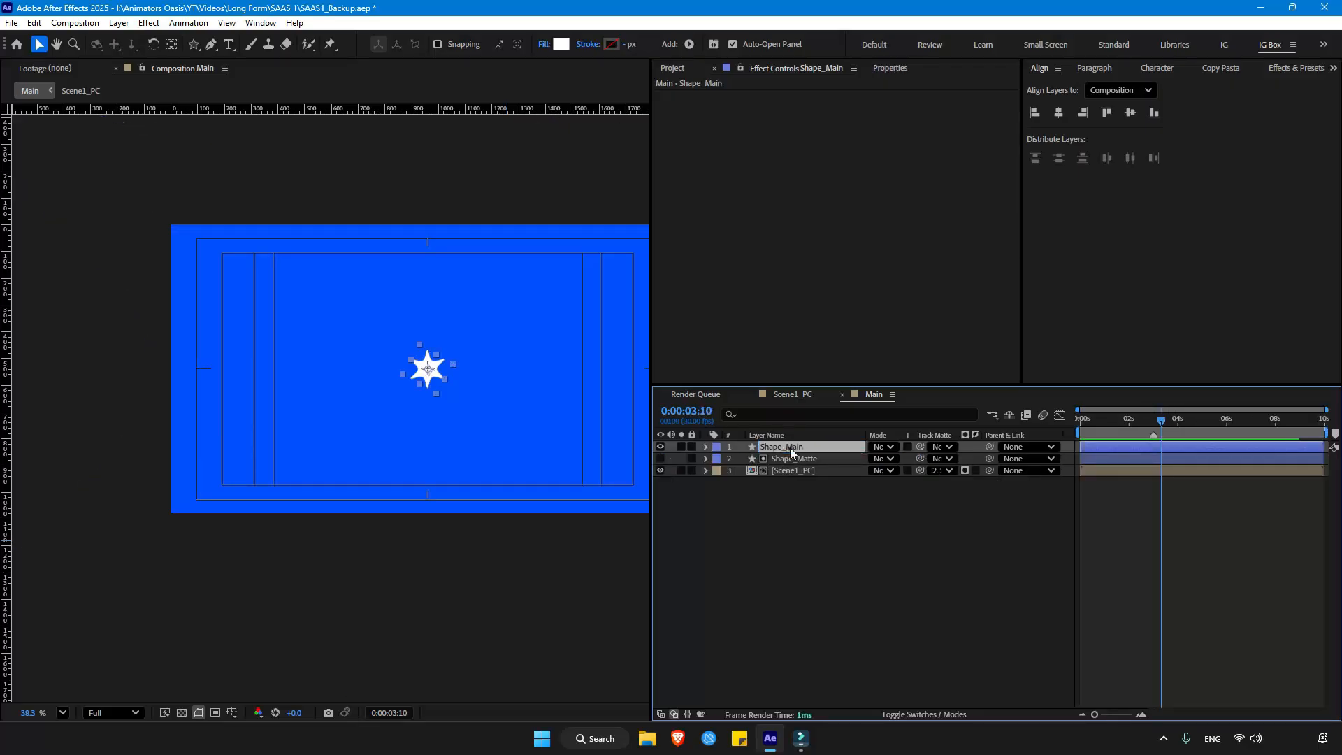
# Step: Draw a rounded rectangle about 1089 by 94 px across the star and centre it in the composition
pyautogui.click(193, 44)
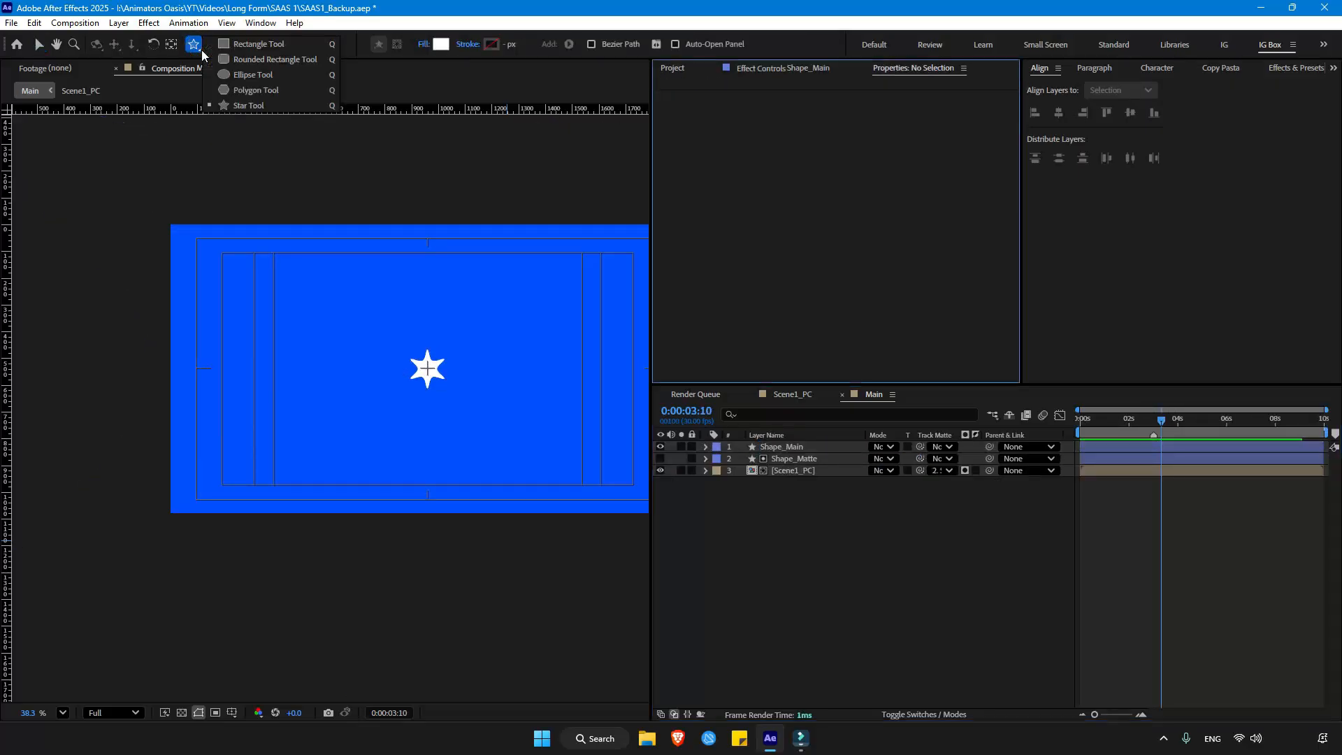
pyautogui.click(261, 60)
pyautogui.moveTo(296, 358); pyautogui.dragTo(586, 382)
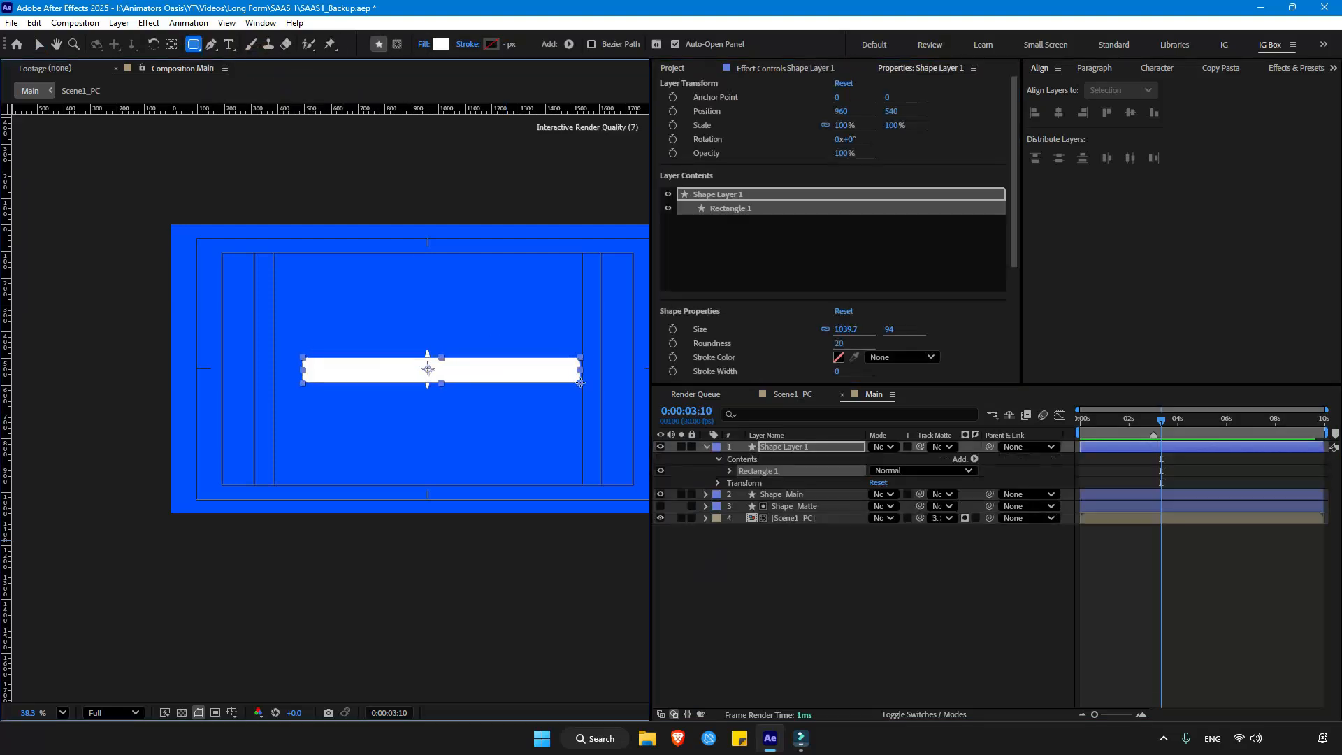
pyautogui.click(1058, 112)
pyautogui.click(1131, 112)
# Step: Rename the rounded rectangle's layer to Box
pyautogui.click(803, 459)
pyautogui.click(800, 448)
pyautogui.press('Return')
pyautogui.write('Box')
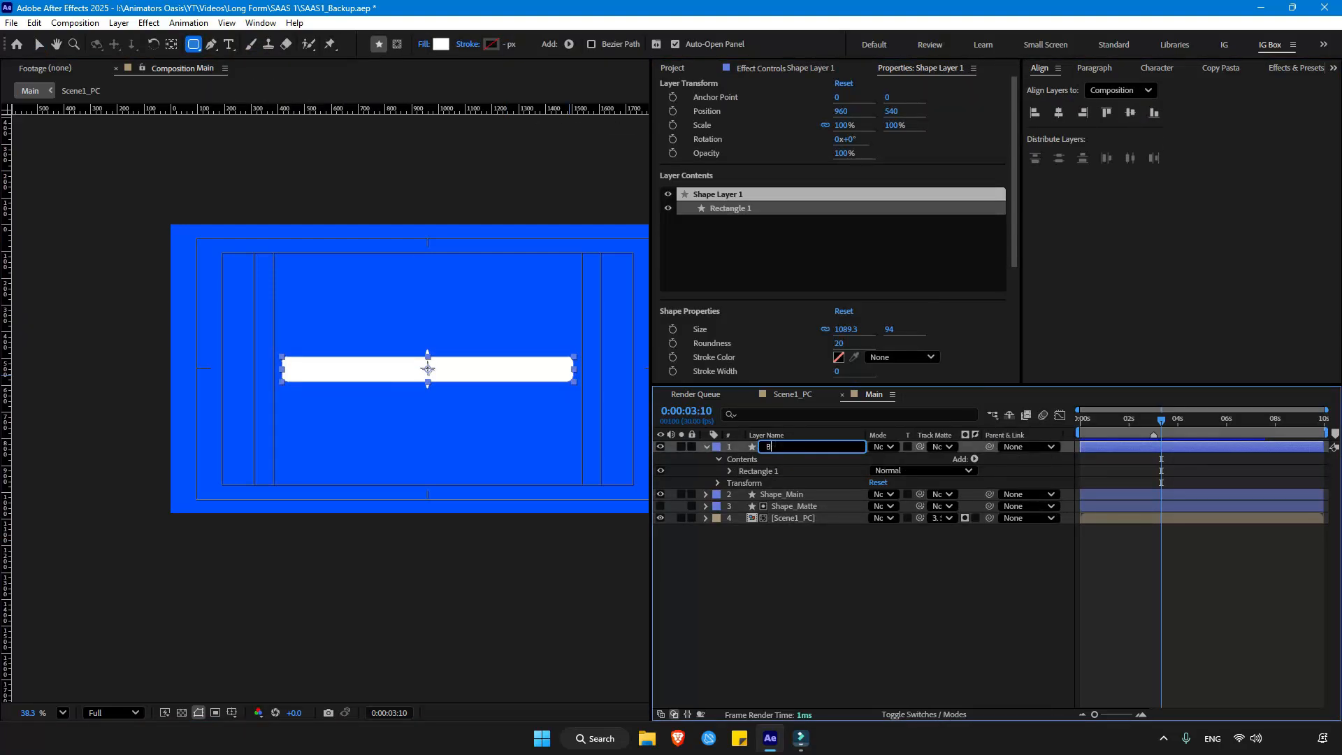
pyautogui.press('Return')
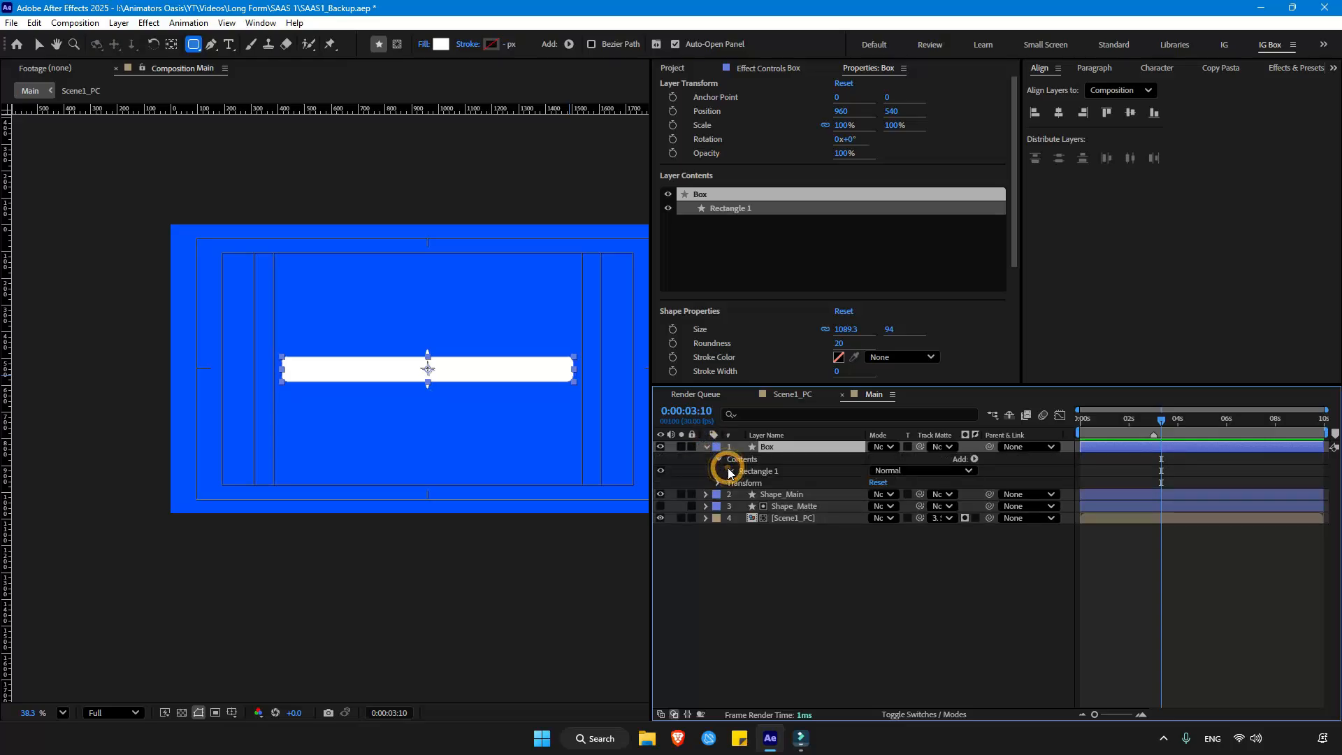
# Step: Increase the roundness of Box's rectangle path to 76
pyautogui.click(731, 470)
pyautogui.click(743, 483)
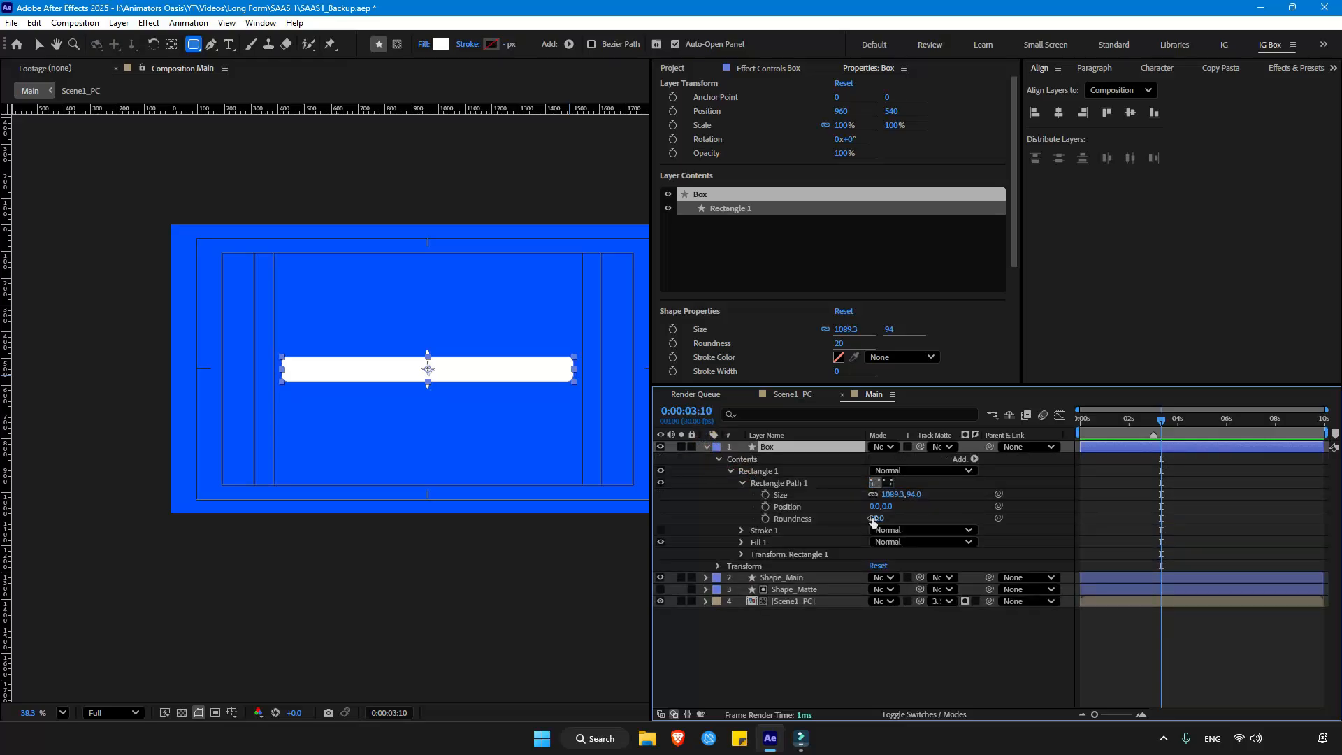
pyautogui.moveTo(872, 518); pyautogui.dragTo(908, 518)
pyautogui.click(706, 447)
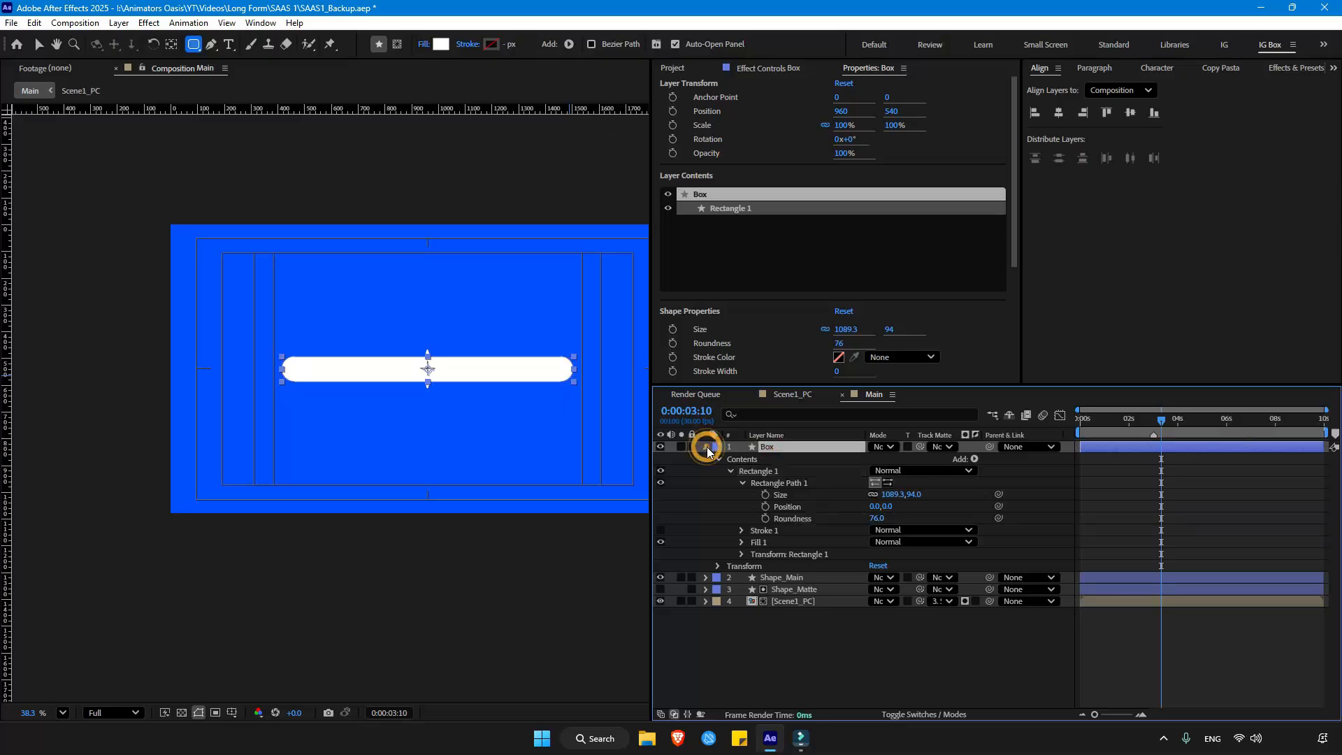
# Step: Send Box to the bottom of the layer stack and make it an adjustment layer
pyautogui.click(801, 446)
pyautogui.hotkey('ctrl', 'shift', '[')
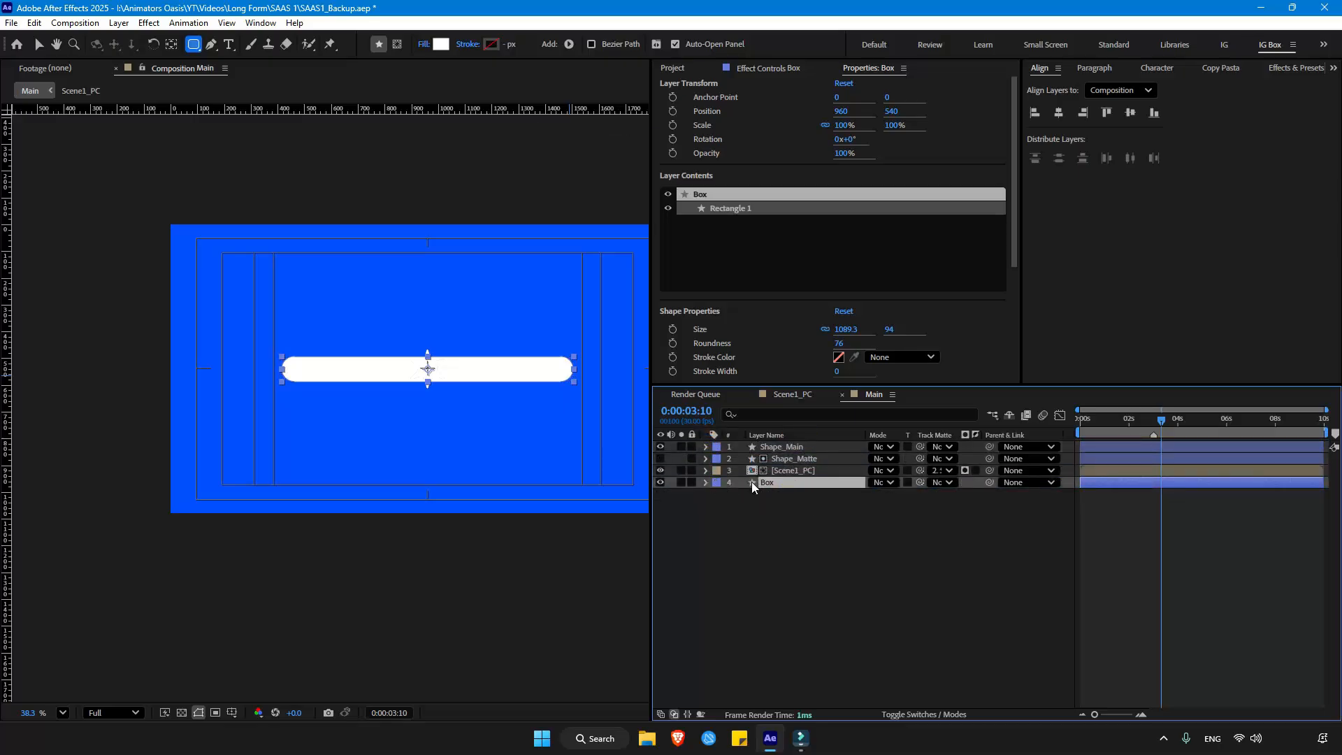
pyautogui.click(907, 714)
pyautogui.click(937, 482)
# Step: Create a 1920 x 1080 near-black solid and place it beneath all other layers as the background
pyautogui.click(794, 505)
pyautogui.hotkey('ctrl', 'y')
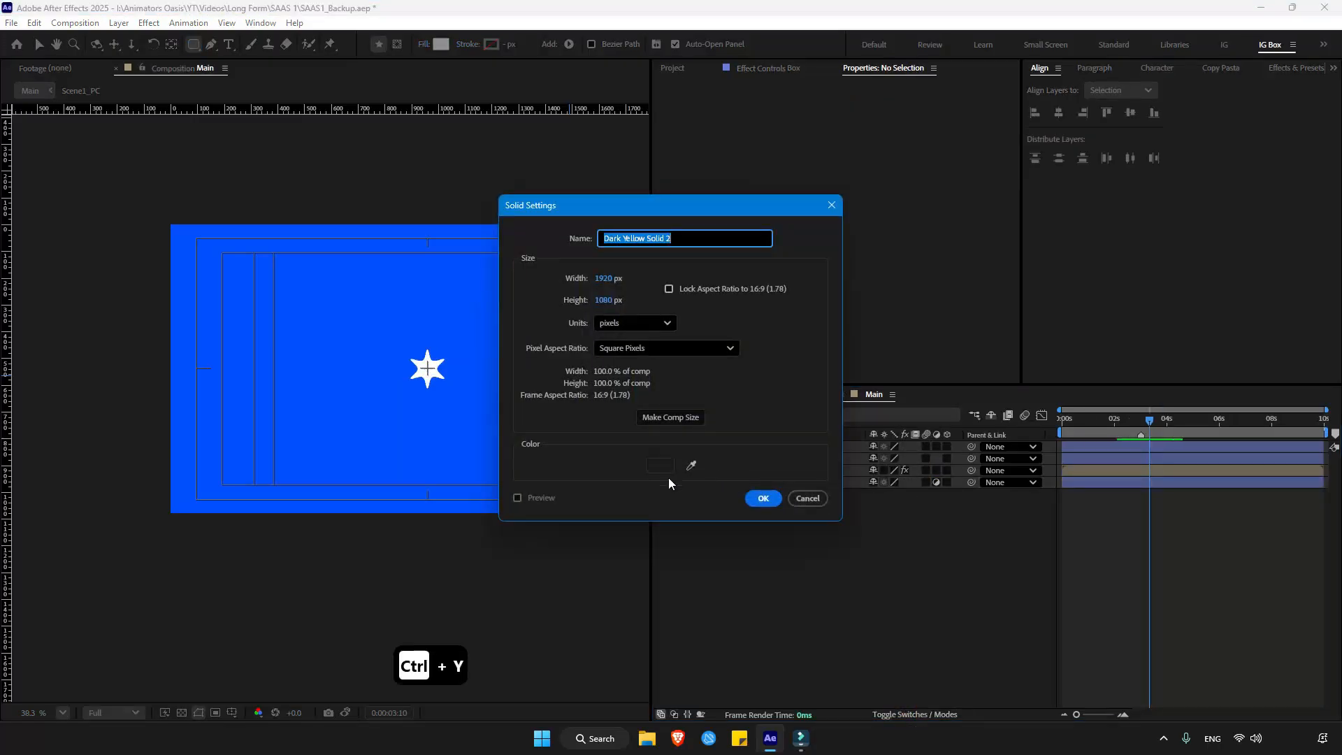
pyautogui.click(661, 467)
pyautogui.click(518, 449)
pyautogui.click(809, 284)
pyautogui.click(767, 499)
pyautogui.moveTo(784, 444); pyautogui.dragTo(796, 523)
# Step: Copy the Fast Box Blur and CC Glass effects from Main Box_Glass in Scene1_PC onto Box in the Main composition
pyautogui.click(785, 393)
pyautogui.hotkey('ctrl', 'space')
pyautogui.click(799, 633)
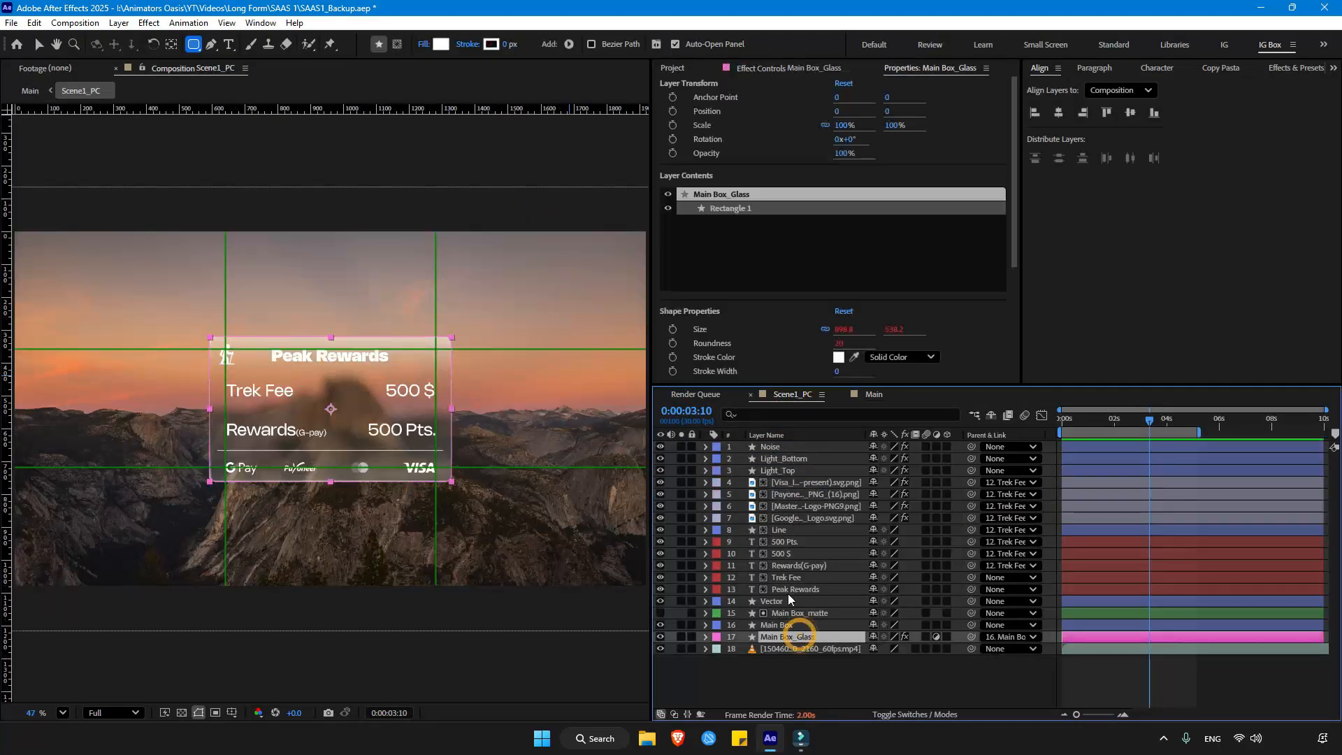
pyautogui.click(769, 68)
pyautogui.click(699, 155)
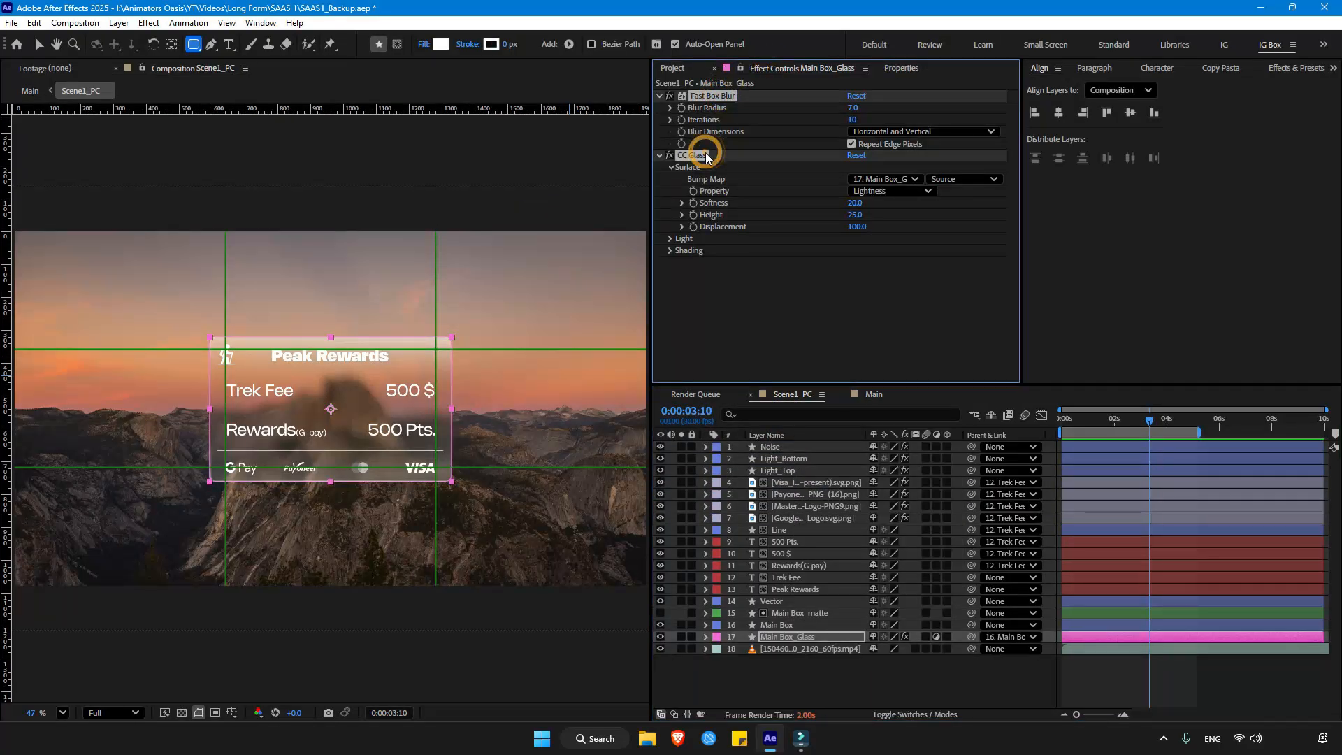
pyautogui.hotkey('ctrl', 'c')
pyautogui.click(874, 394)
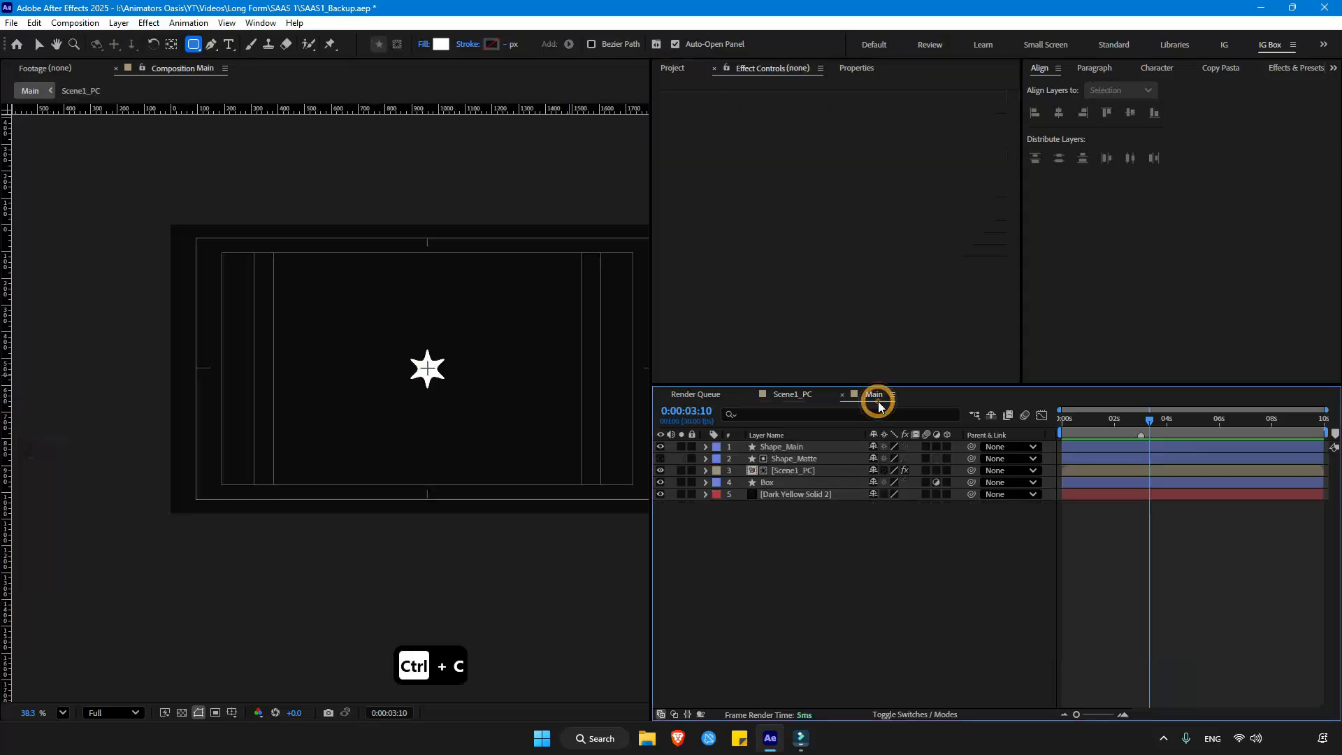
pyautogui.click(793, 483)
pyautogui.hotkey('ctrl', 'v')
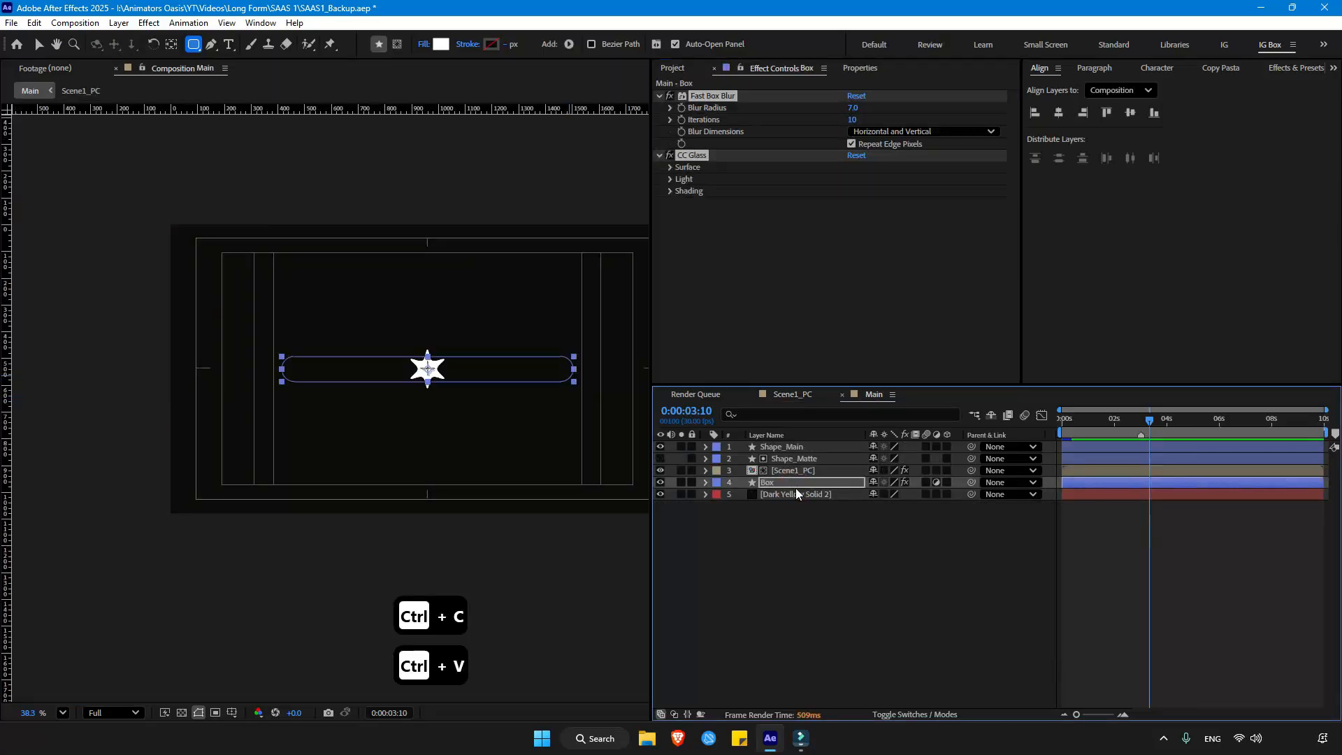
# Step: Create a solid named Grdient Solid and place it directly below Box
pyautogui.click(740, 530)
pyautogui.hotkey('ctrl', 'y')
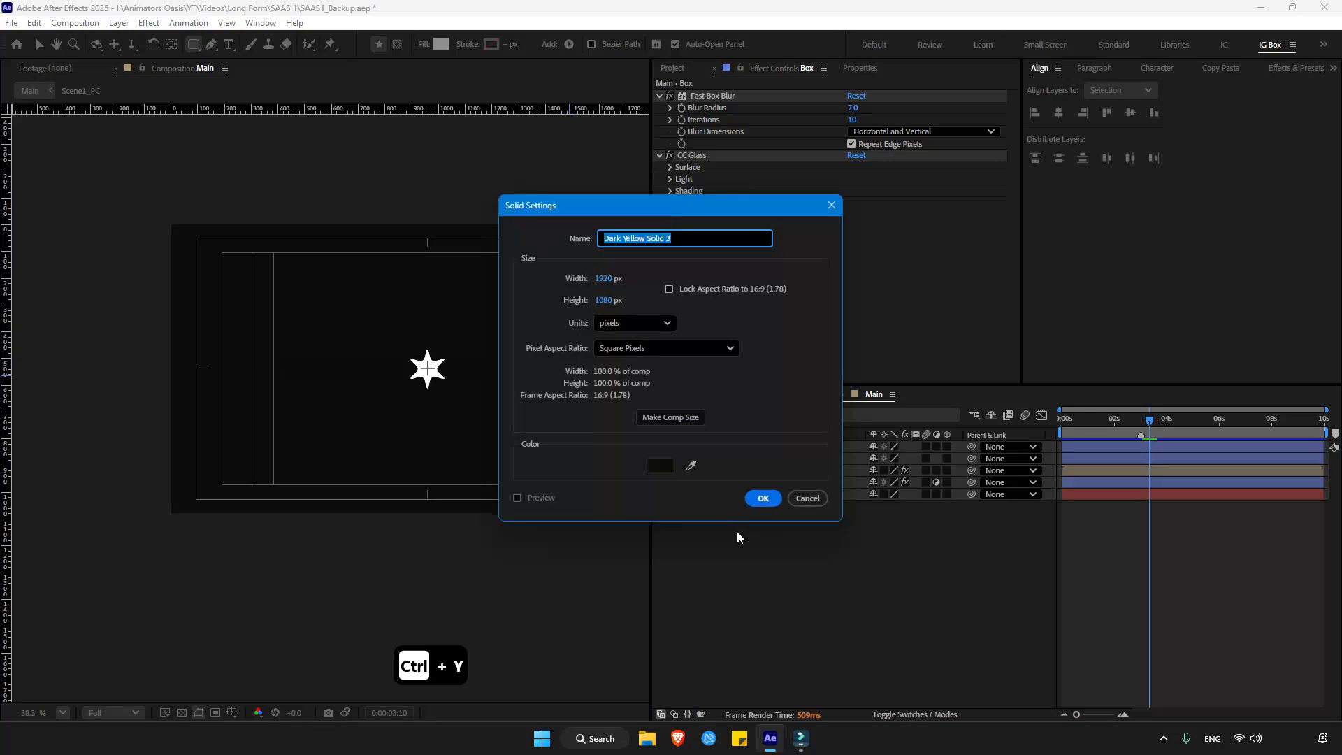
pyautogui.write('Grdient Solid\\')
pyautogui.press('BackSpace')
pyautogui.press('Return')
pyautogui.moveTo(798, 448); pyautogui.dragTo(801, 499)
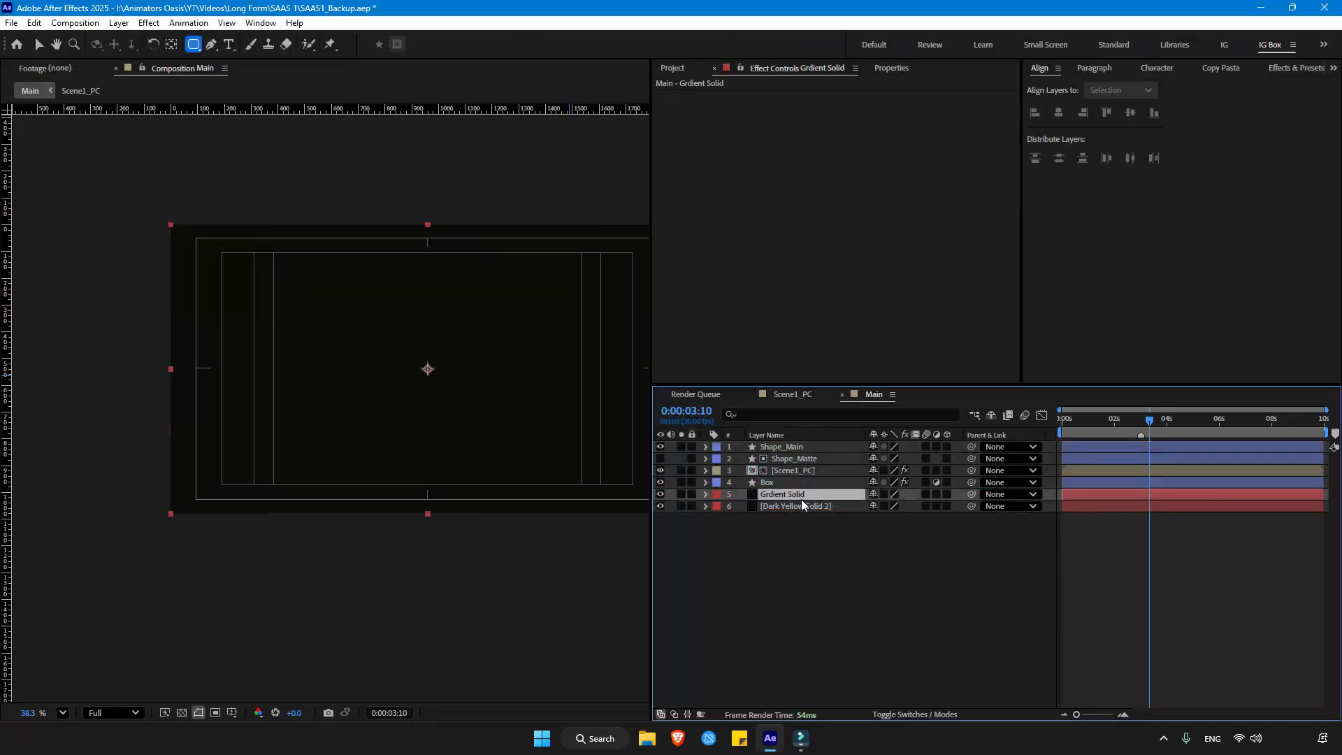
# Step: Apply a 4-Color Gradient to Grdient Solid and paste in the copied orange, red-orange and cream gradient settings
pyautogui.hotkey('ctrl', 'space')
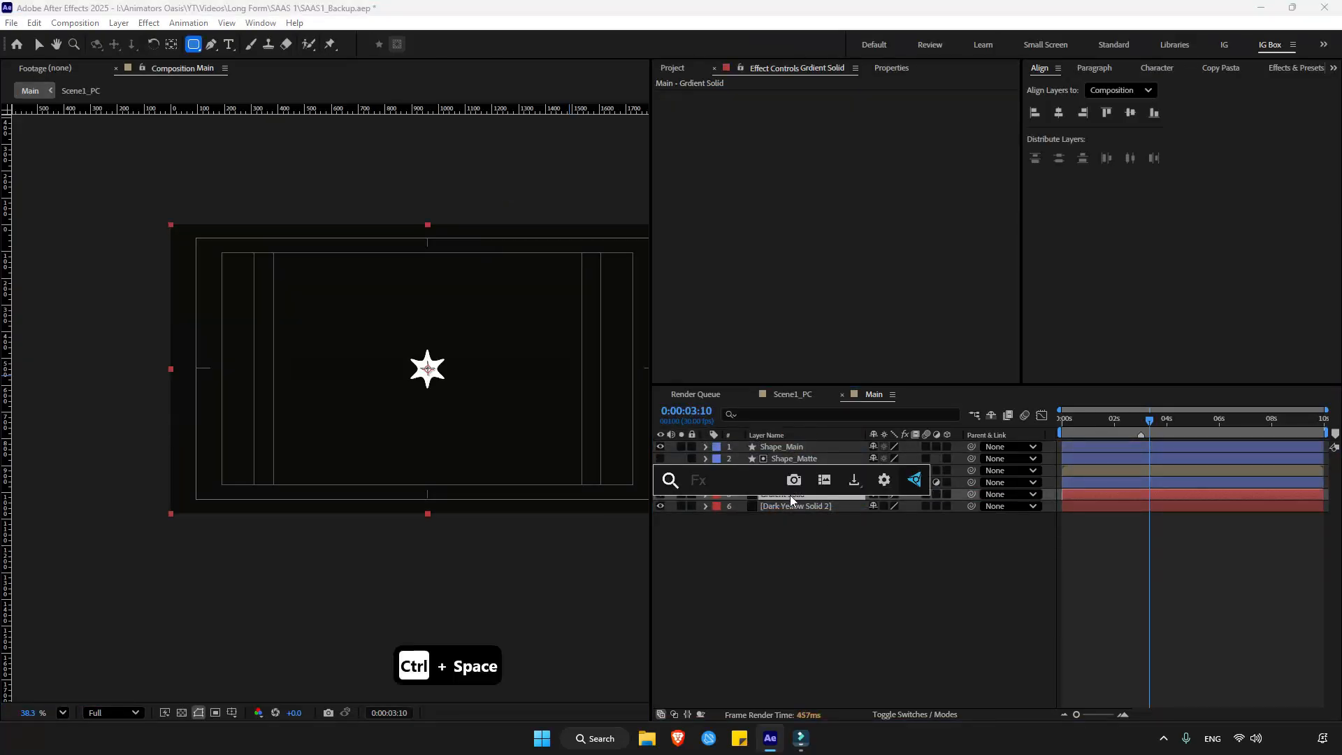
pyautogui.write('4')
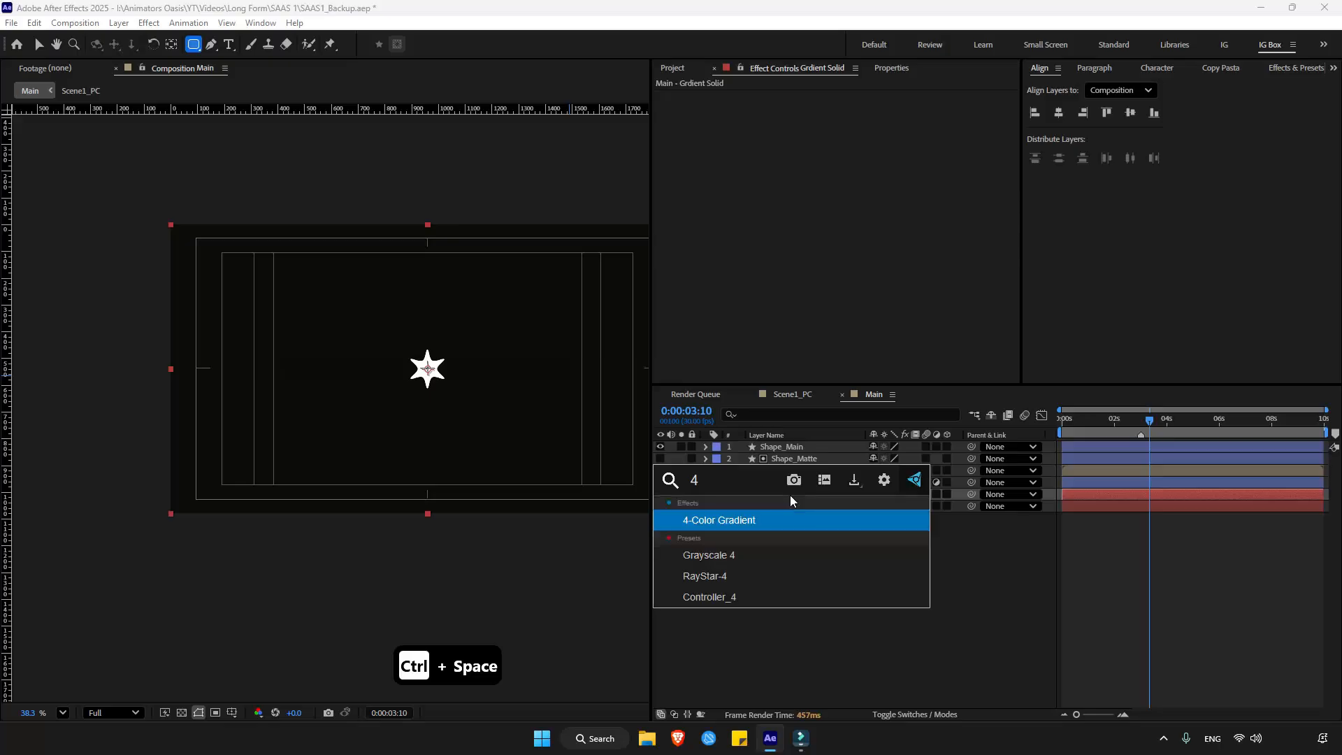
pyautogui.press('Return')
pyautogui.hotkey('ctrl', 'v')
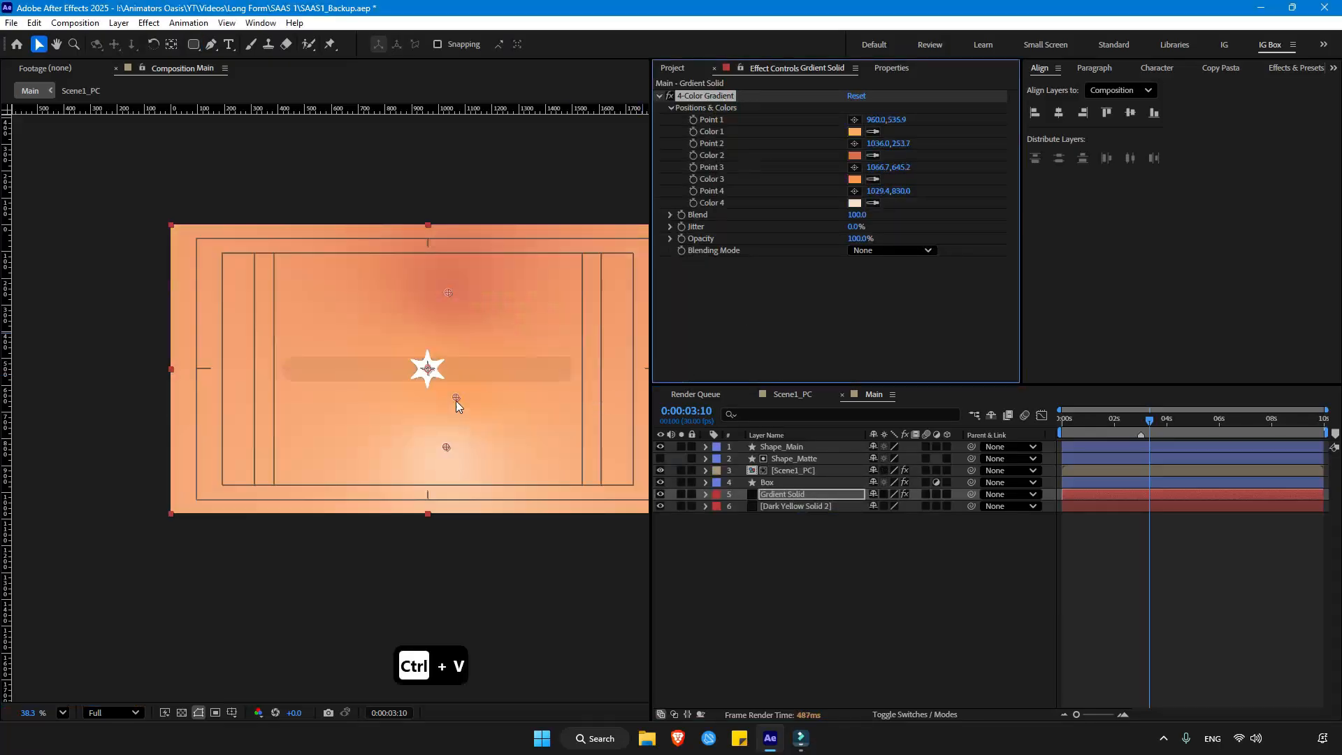
# Step: Draw a wide elliptical mask on Grdient Solid covering most of the frame and feather it by 111 pixels
pyautogui.click(194, 44)
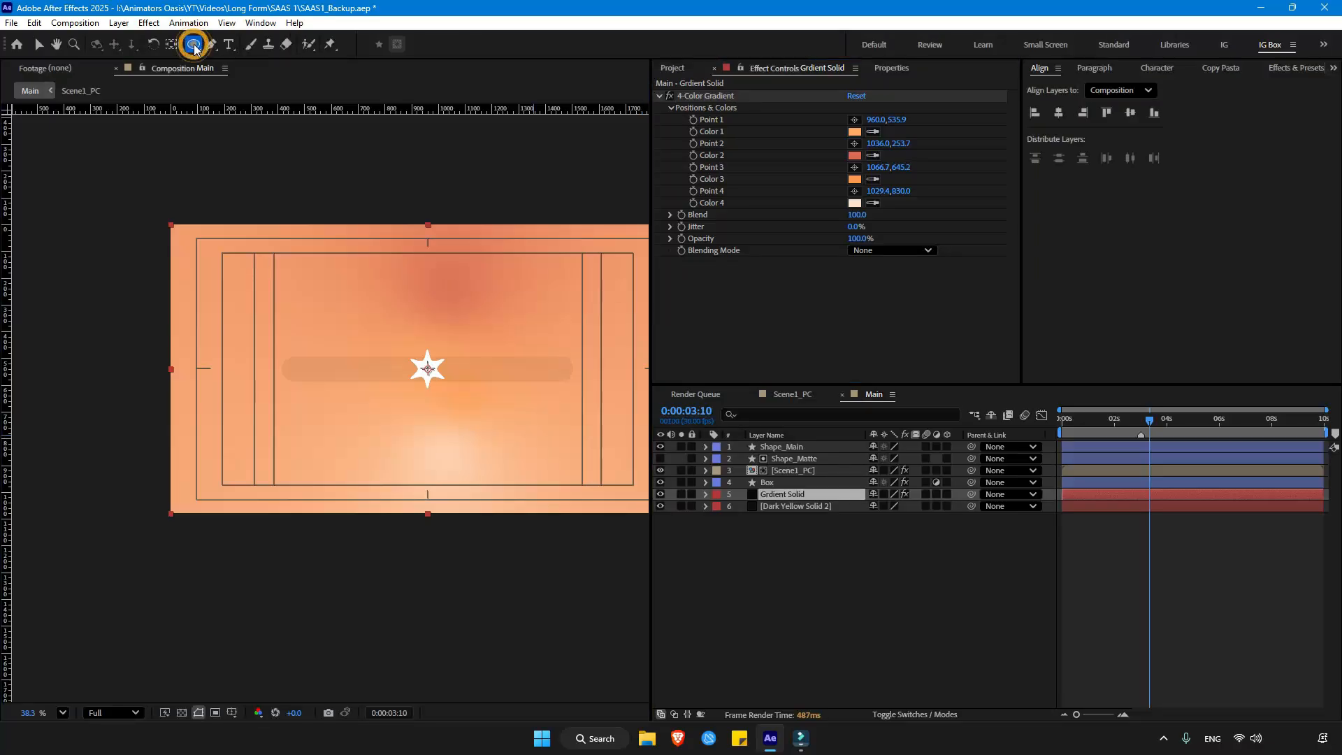
pyautogui.moveTo(584, 466); pyautogui.dragTo(636, 455)
pyautogui.press('f')
pyautogui.moveTo(888, 518); pyautogui.dragTo(963, 525)
# Step: Add Fast Box Blur to Grdient Solid, place it above the 4-Color Gradient, and set its blur radius to 122
pyautogui.click(785, 495)
pyautogui.hotkey('ctrl', 'space')
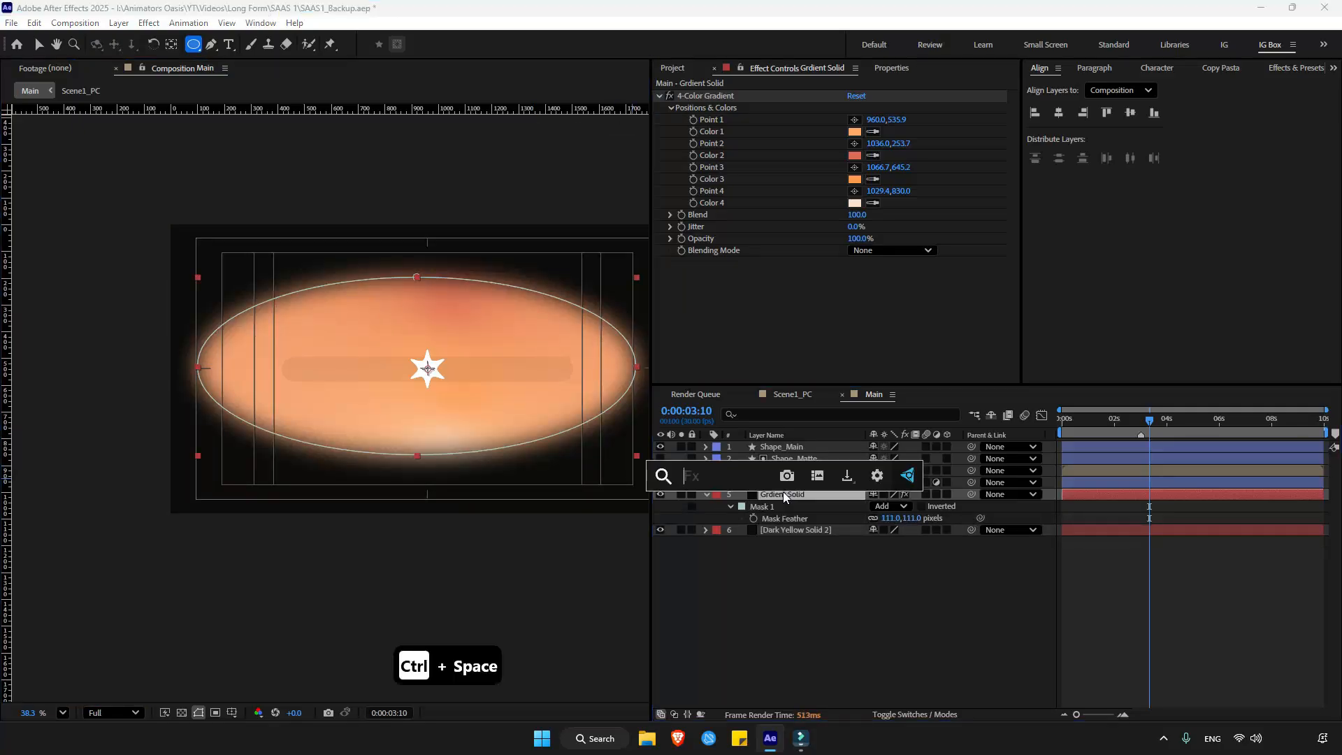
pyautogui.write('fas')
pyautogui.press('Return')
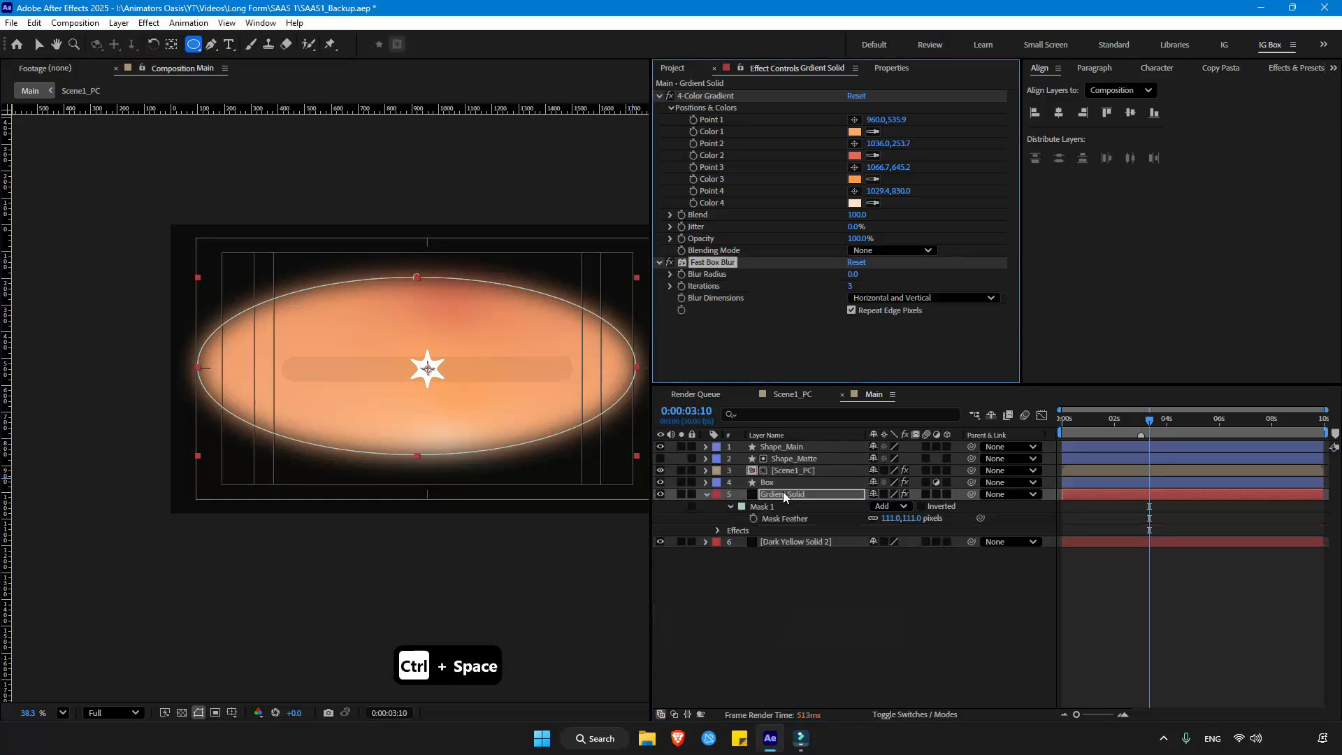
pyautogui.press('v')
pyautogui.moveTo(726, 264); pyautogui.dragTo(753, 96)
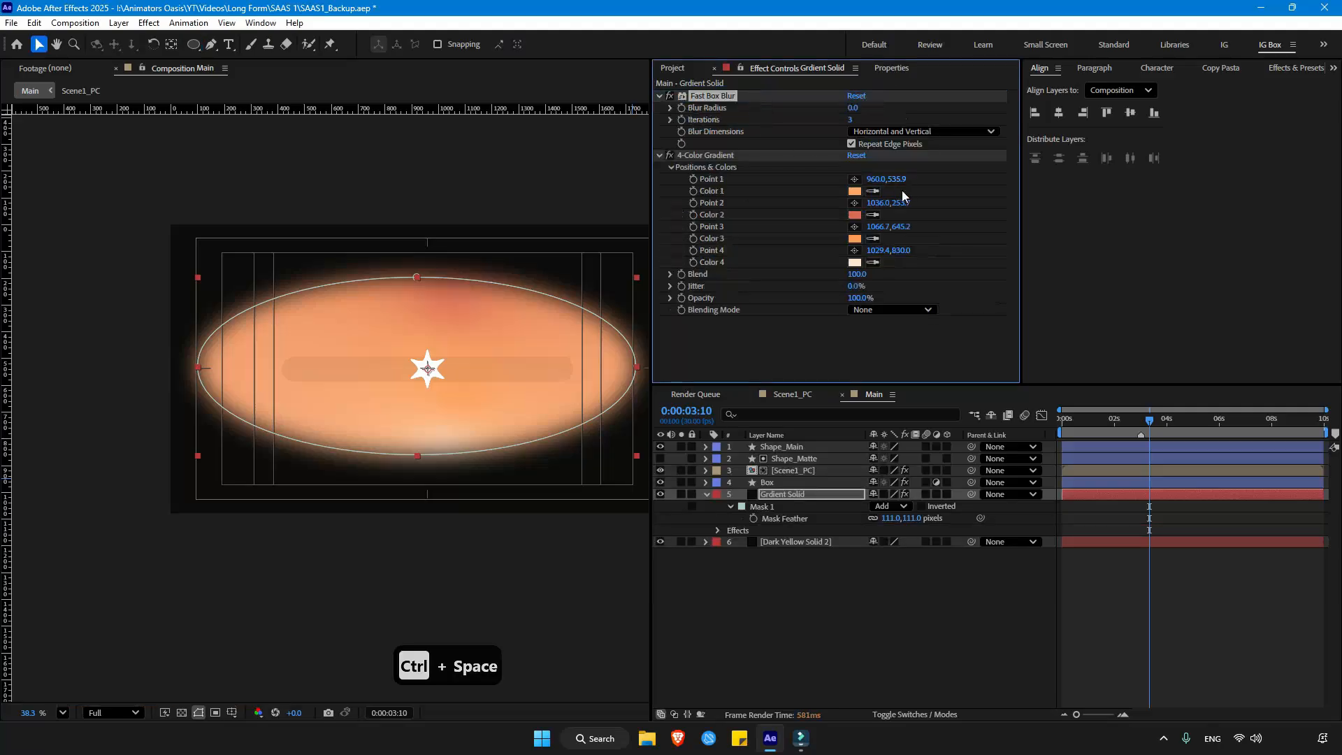
pyautogui.moveTo(854, 110)
pyautogui.mouseDown()
pyautogui.moveTo(900, 107)
pyautogui.moveTo(878, 108)
pyautogui.mouseUp()
pyautogui.click(832, 609)
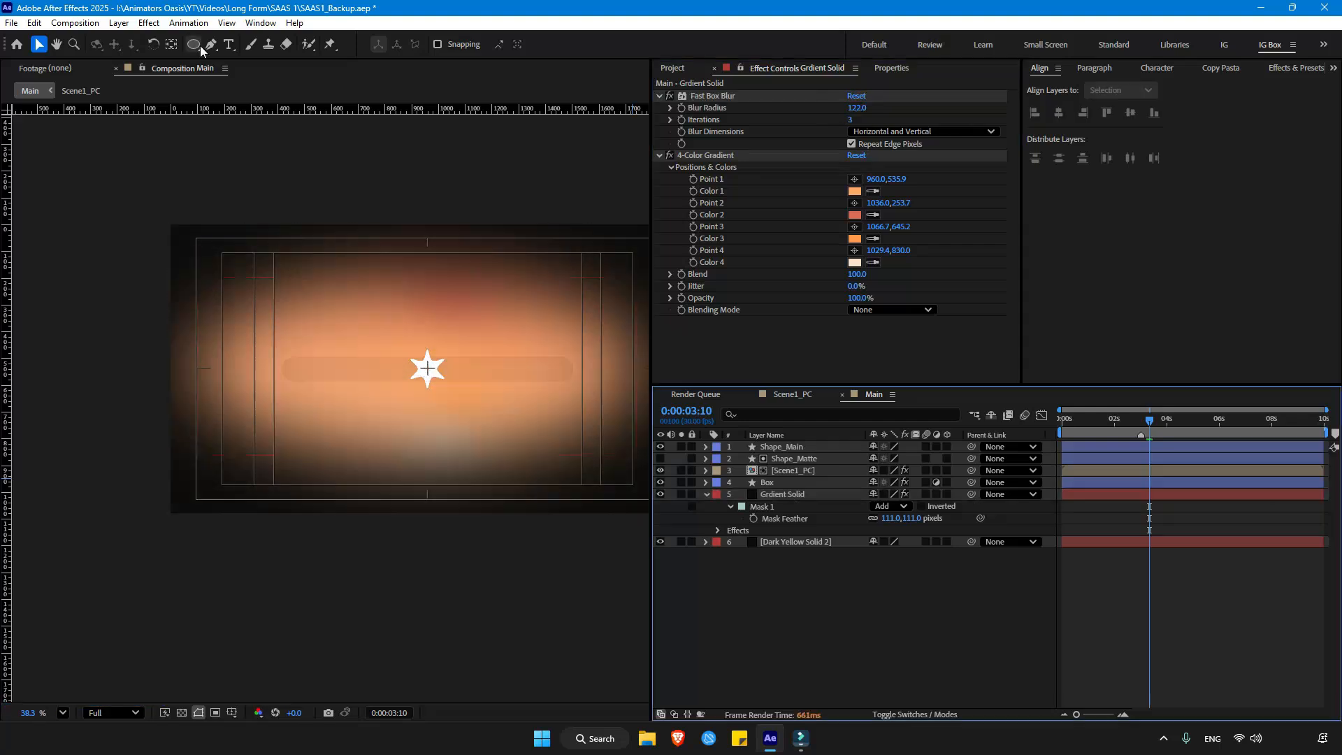
# Step: Create a centred white circle about 812 px wide, name it Gradient Circle, and place it directly below Box
pyautogui.click(193, 44)
pyautogui.moveTo(428, 369); pyautogui.dragTo(429, 473)
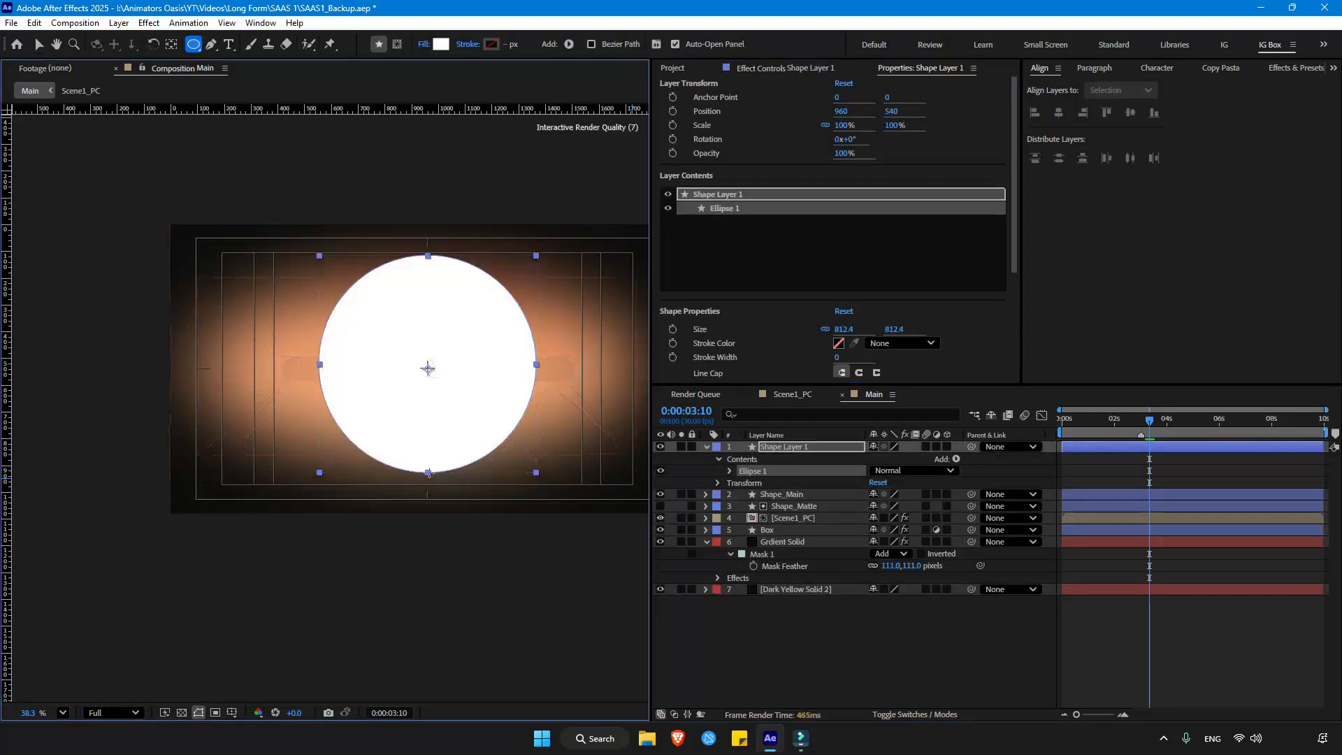
pyautogui.press('Return')
pyautogui.write('Gradient Circle')
pyautogui.press('Return')
pyautogui.moveTo(776, 446); pyautogui.dragTo(783, 535)
# Step: Copy the 4-Color Gradient effect from Grdient Solid onto Gradient Circle
pyautogui.click(786, 542)
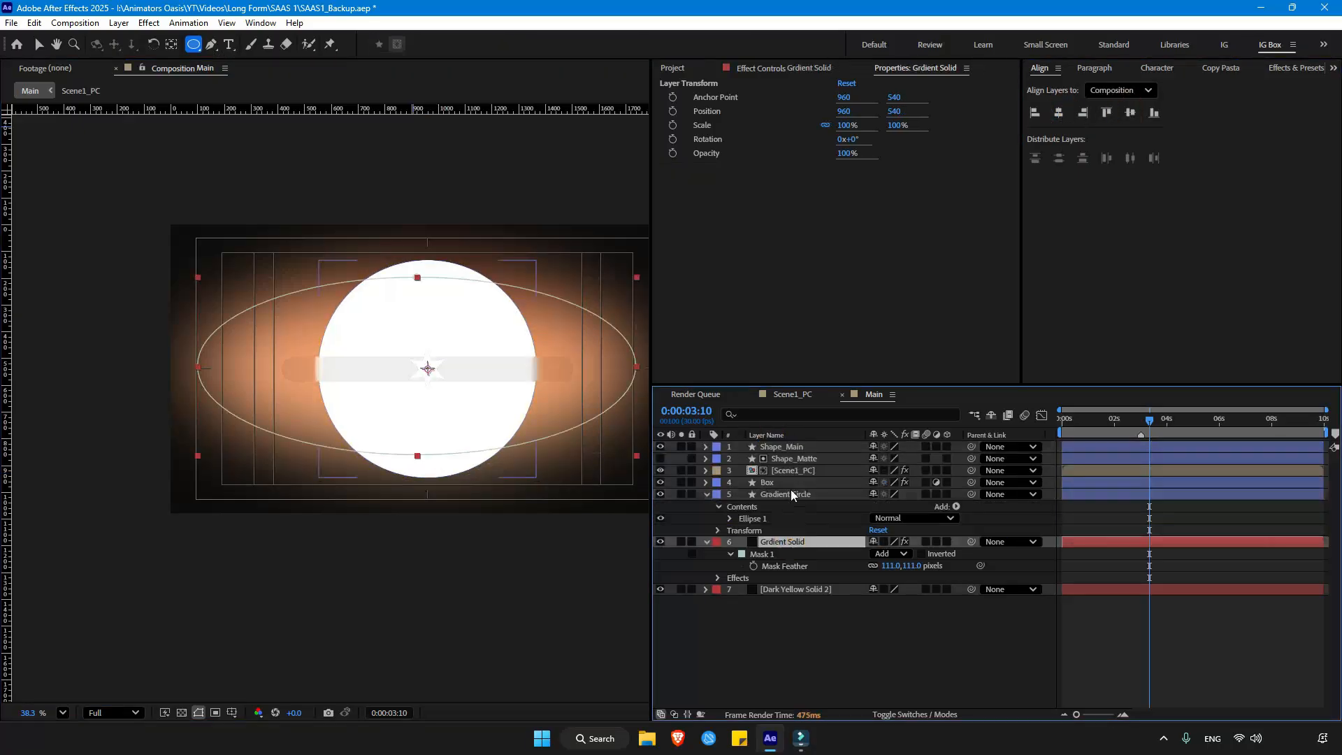
pyautogui.click(801, 69)
pyautogui.click(708, 156)
pyautogui.hotkey('ctrl', 'c')
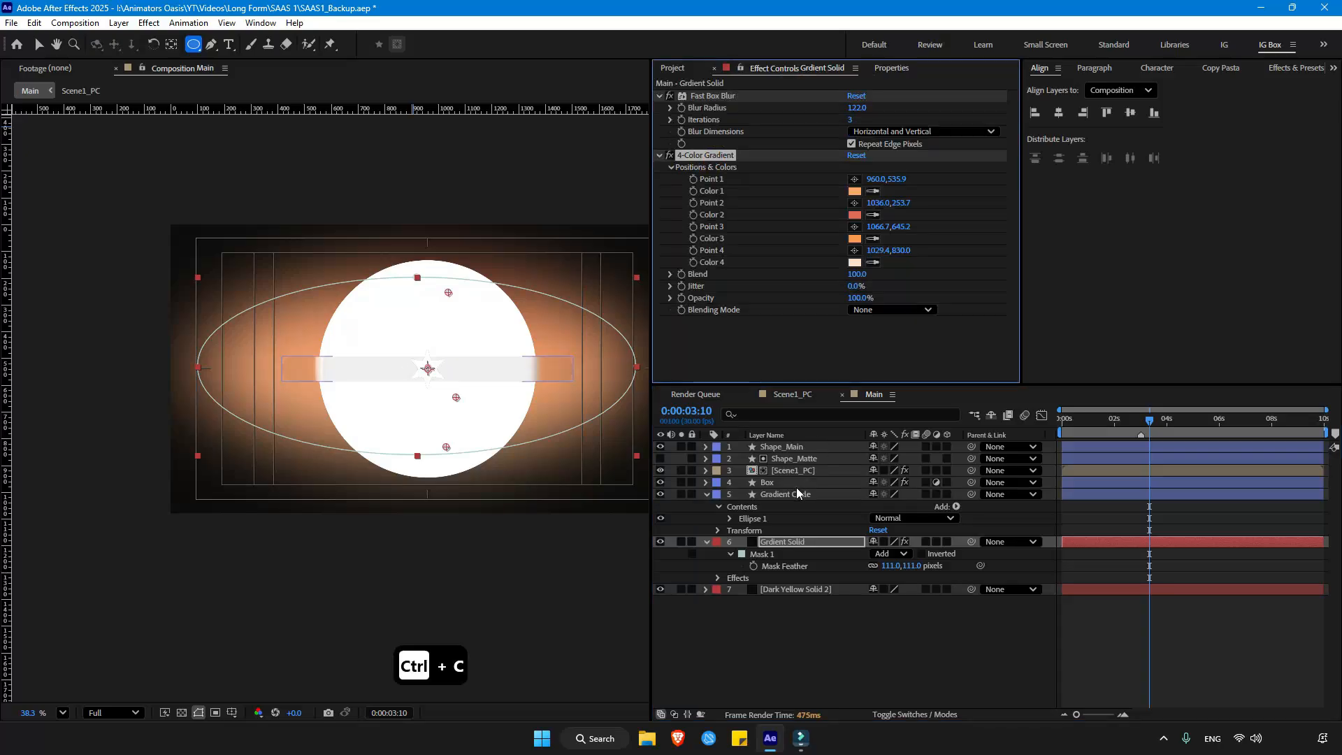
pyautogui.click(797, 495)
pyautogui.hotkey('ctrl', 'v')
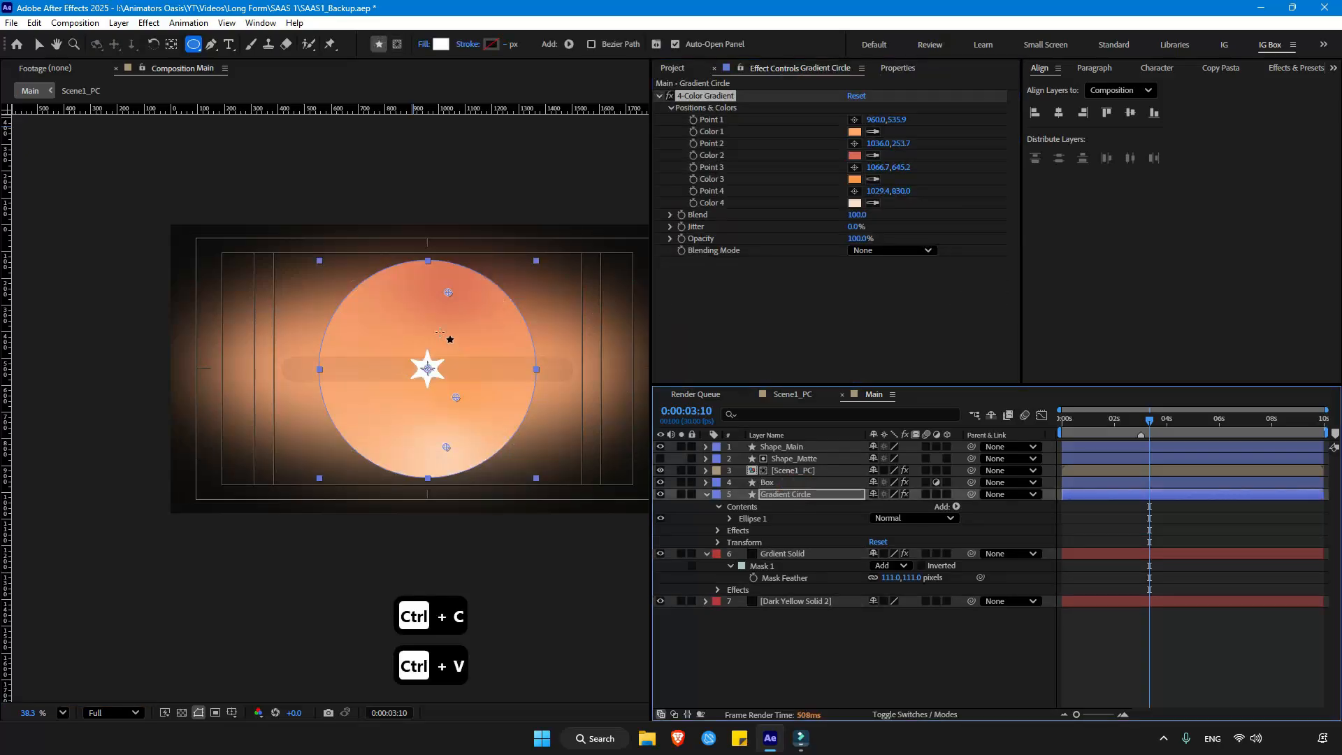
# Step: Set Gradient Circle's blending mode to Screen and scale it to 57%
pyautogui.press('v')
pyautogui.click(923, 715)
pyautogui.click(886, 494)
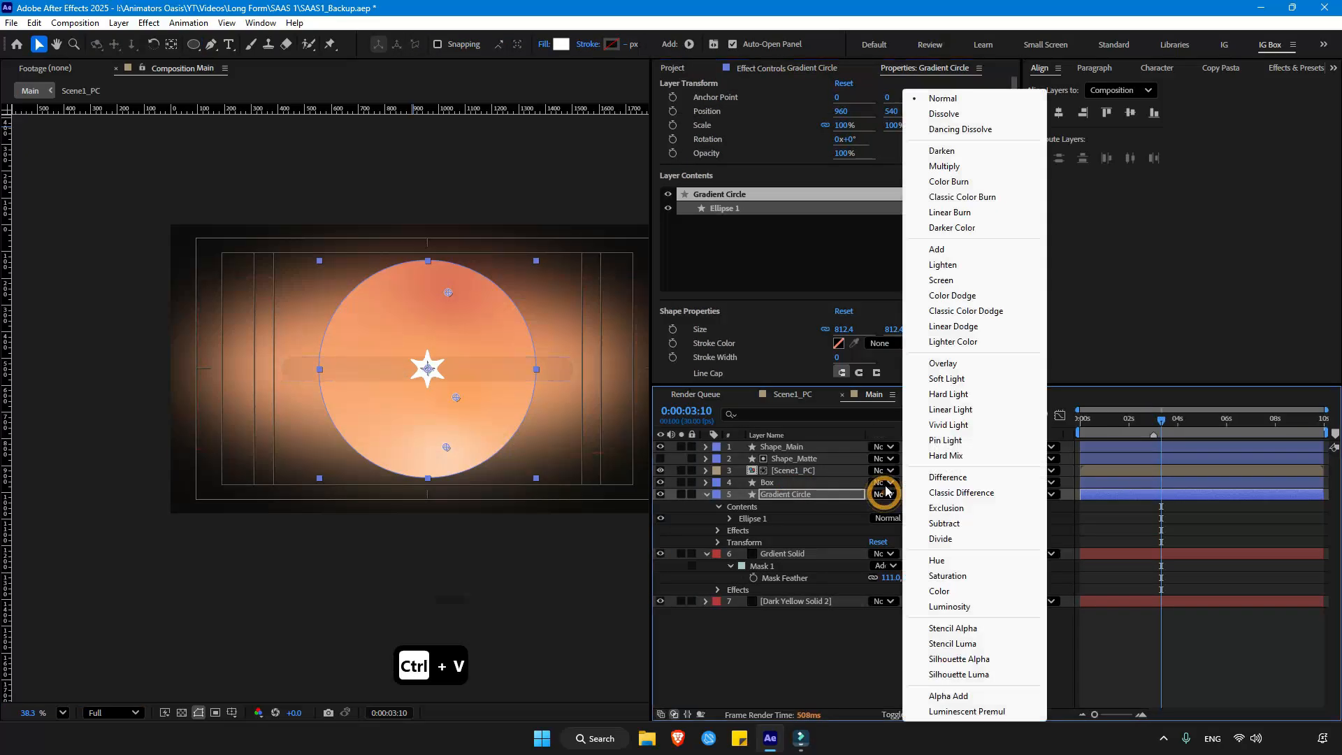
pyautogui.click(943, 281)
pyautogui.press('s')
pyautogui.moveTo(892, 506); pyautogui.dragTo(866, 506)
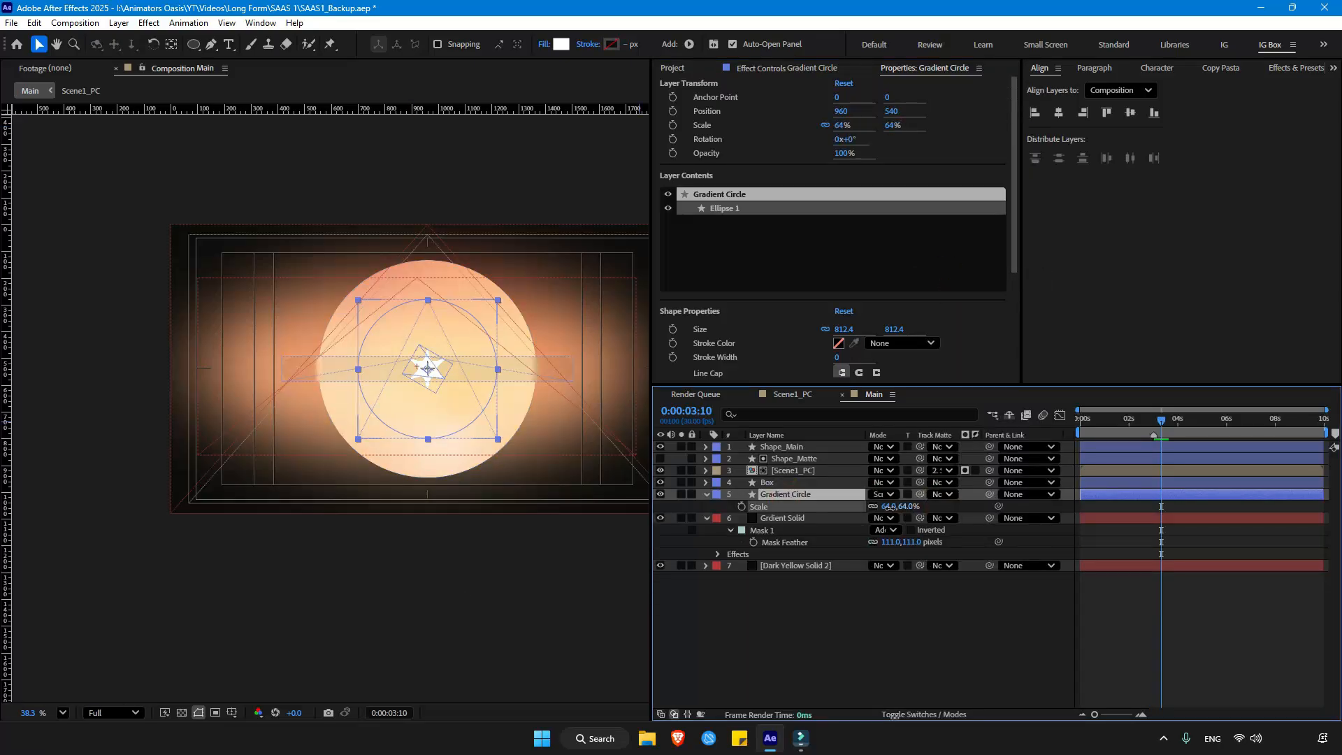
pyautogui.moveTo(866, 507); pyautogui.dragTo(861, 506)
# Step: Apply Fast Box Blur to Gradient Circle with a blur radius of 15
pyautogui.hotkey('ctrl', 'space')
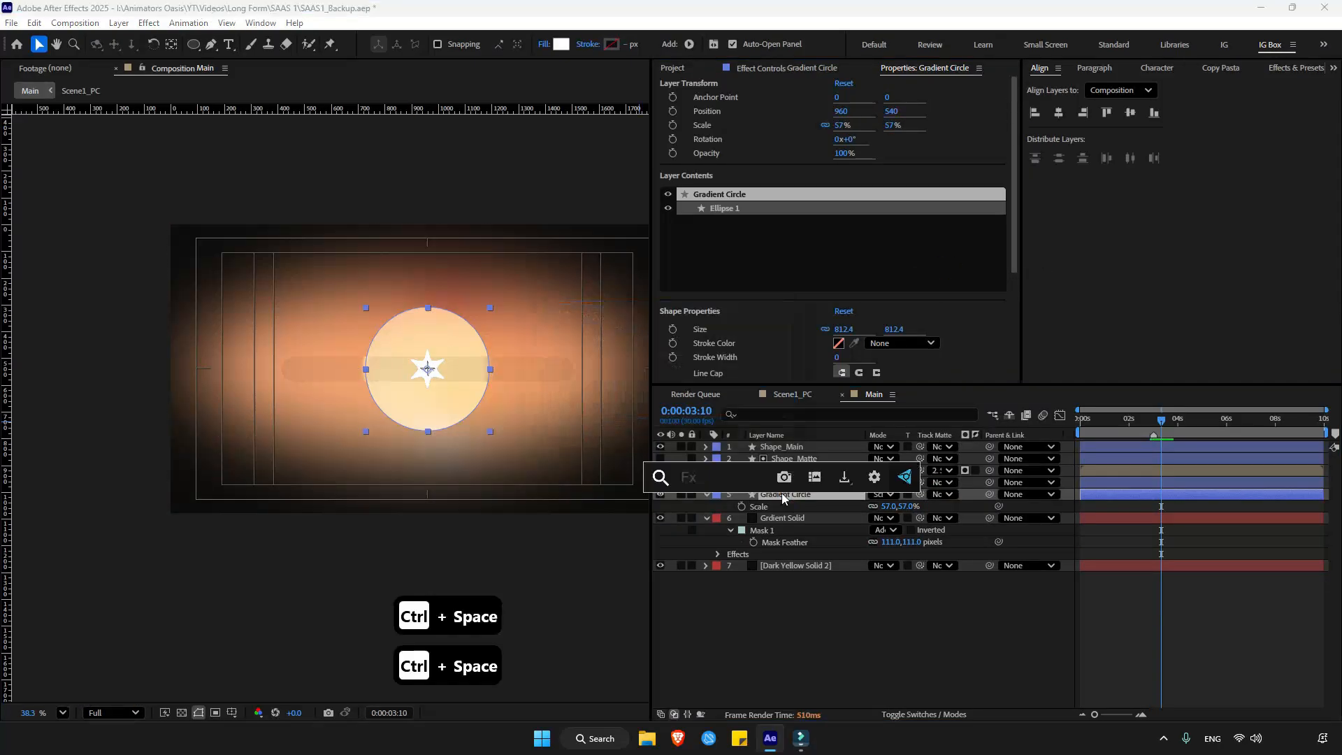
pyautogui.write('fas')
pyautogui.click(727, 513)
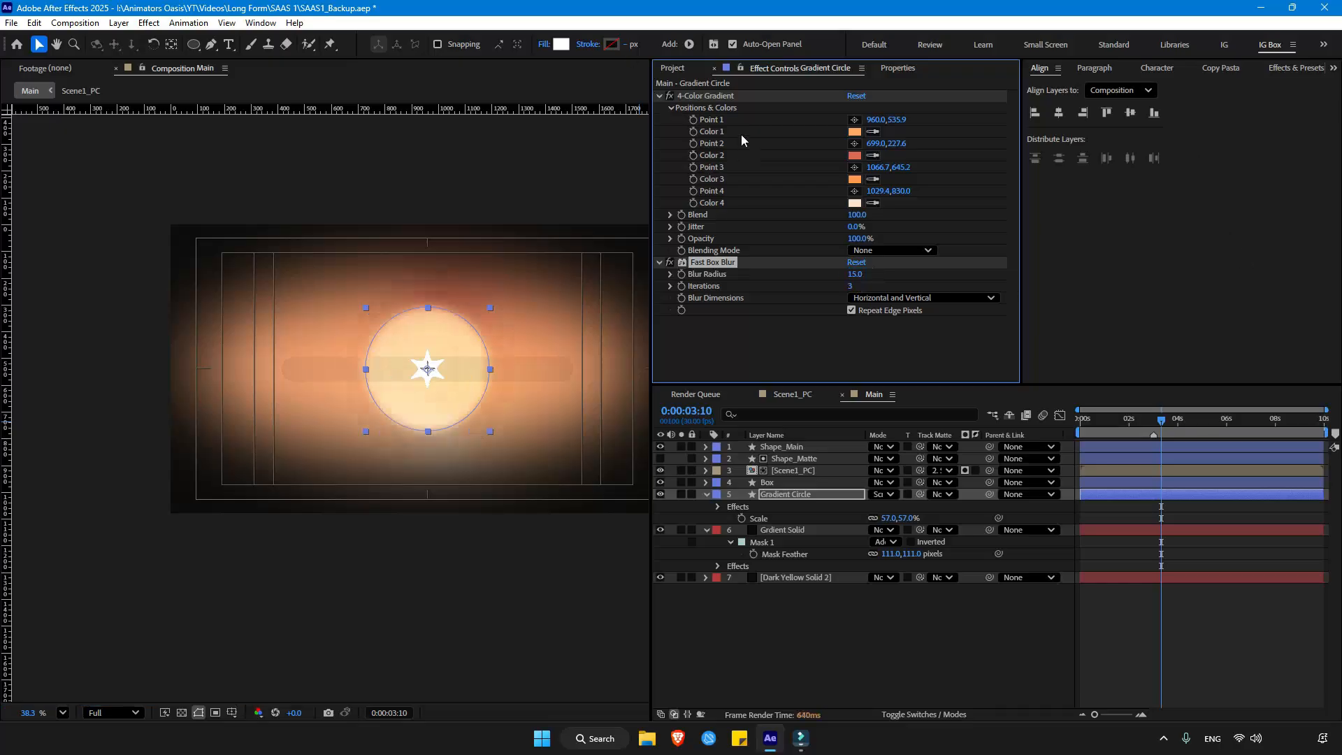
# Step: Move Gradient Circle's gradient Point 3 to about 1155, 392 and scale the layer to 77%
pyautogui.click(706, 96)
pyautogui.moveTo(457, 397); pyautogui.dragTo(481, 329)
pyautogui.press('s')
pyautogui.moveTo(910, 507); pyautogui.dragTo(925, 507)
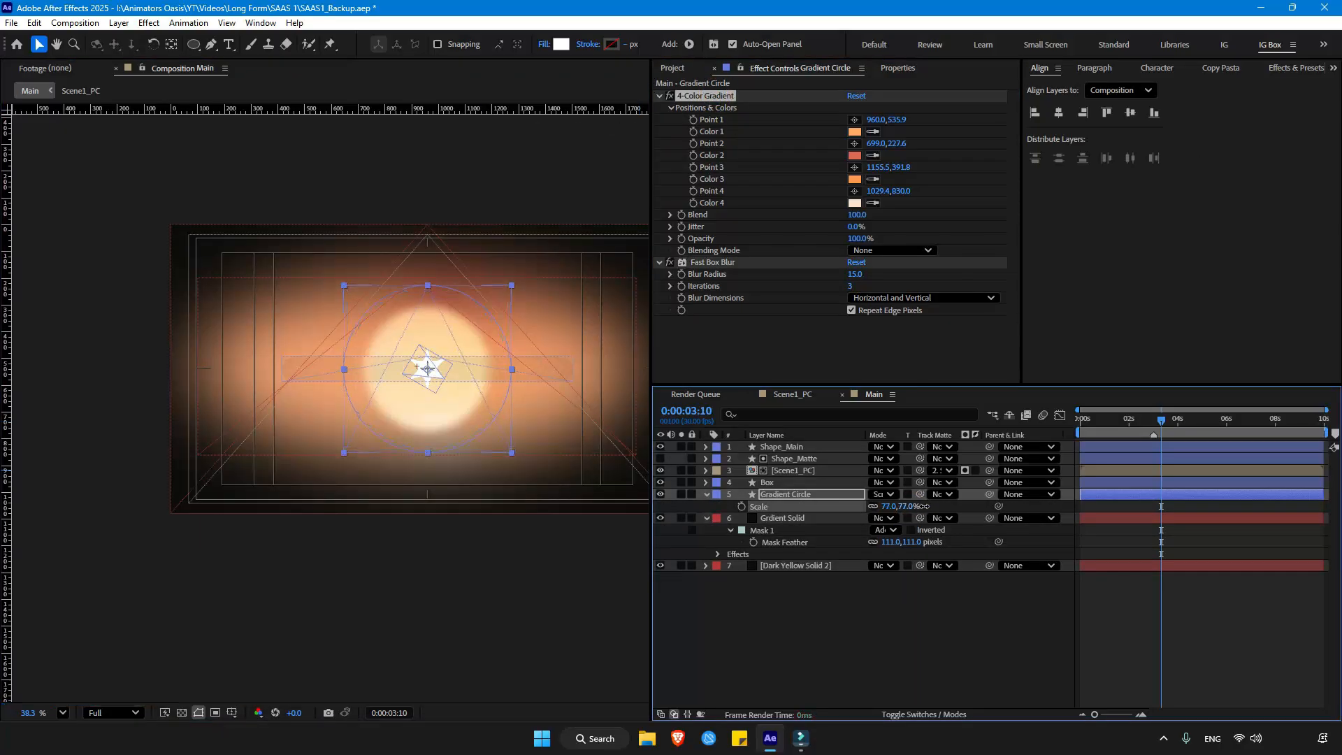
# Step: Change Color 4 of Gradient Circle's 4-Color Gradient to a darker tan
pyautogui.click(712, 96)
pyautogui.click(855, 205)
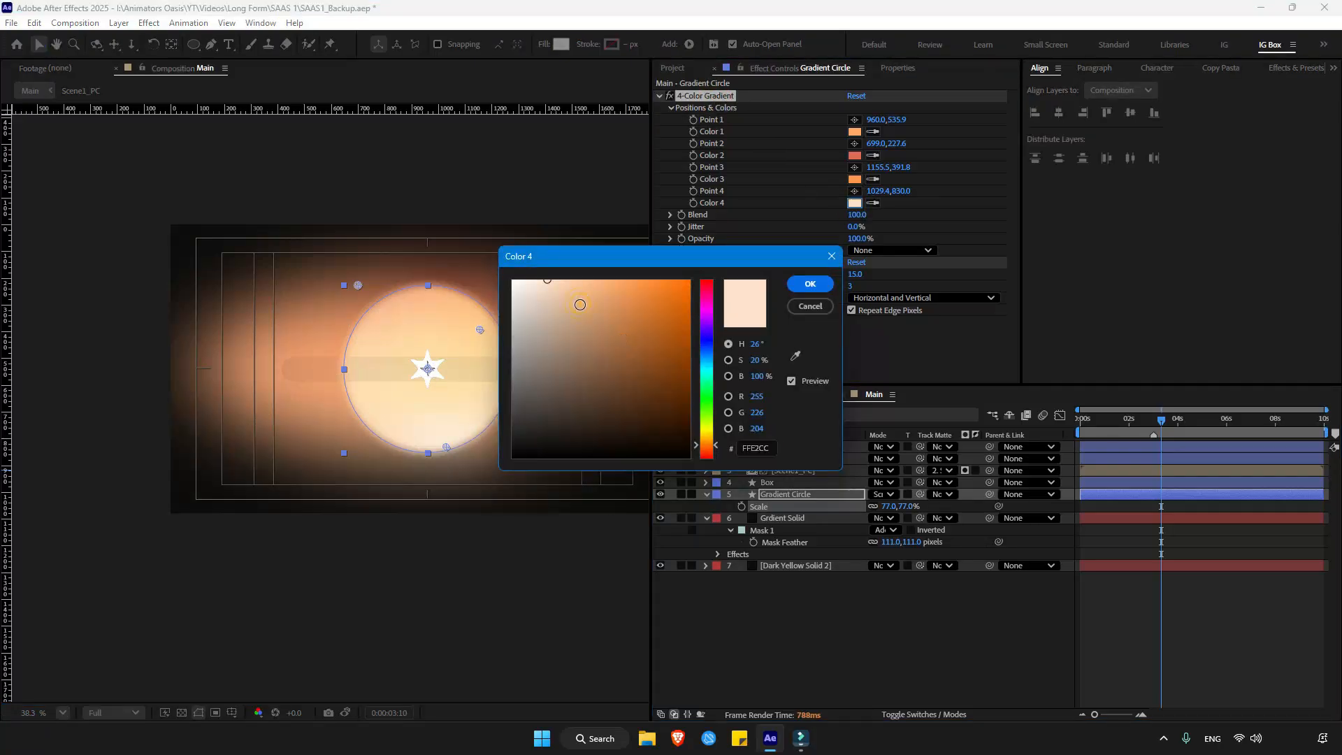
pyautogui.click(588, 326)
pyautogui.click(809, 285)
# Step: Move Gradient Circle's gradient Point 4 to about 792, 911 and Point 3 to about 1299, 261, with blur radius about 50
pyautogui.moveTo(446, 448); pyautogui.dragTo(383, 468)
pyautogui.moveTo(481, 329); pyautogui.dragTo(518, 294)
pyautogui.moveTo(855, 275); pyautogui.dragTo(887, 275)
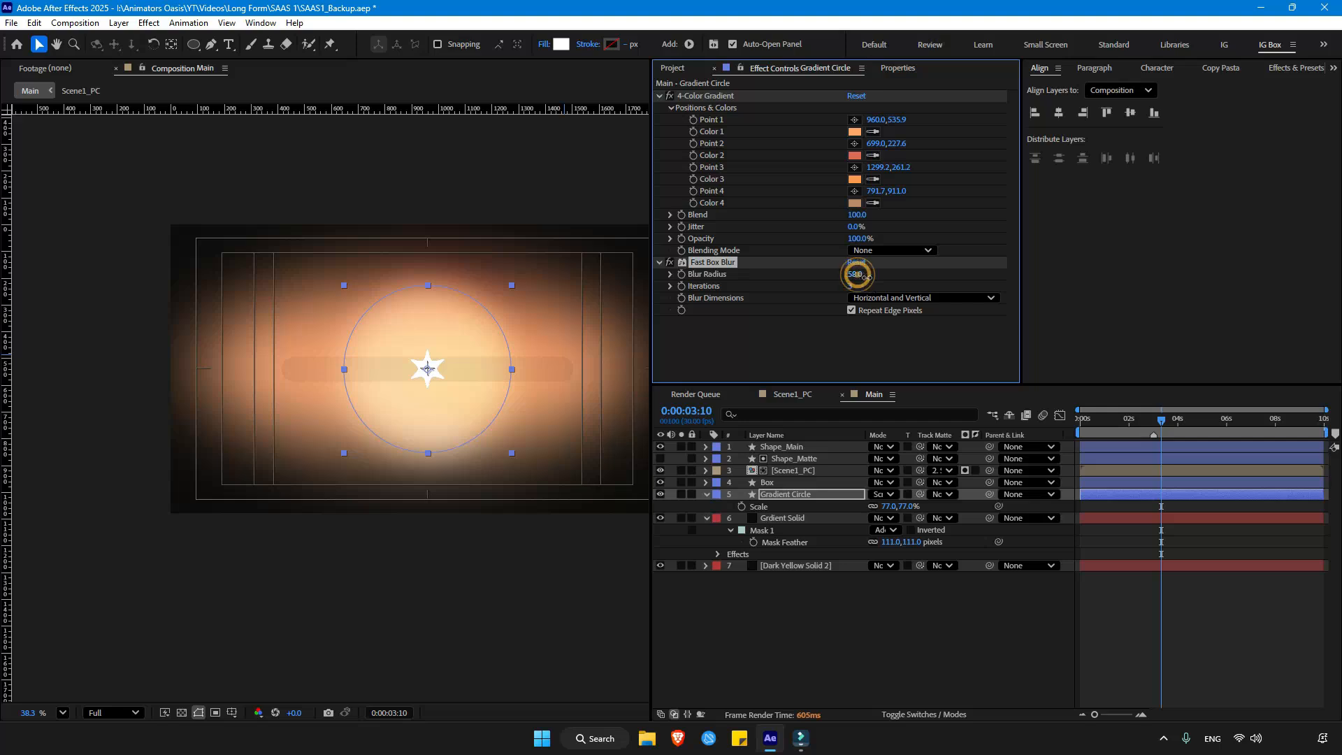
# Step: Add a Noise effect to Grdient Solid and set its amount to 25%
pyautogui.click(797, 518)
pyautogui.hotkey('ctrl', 'space')
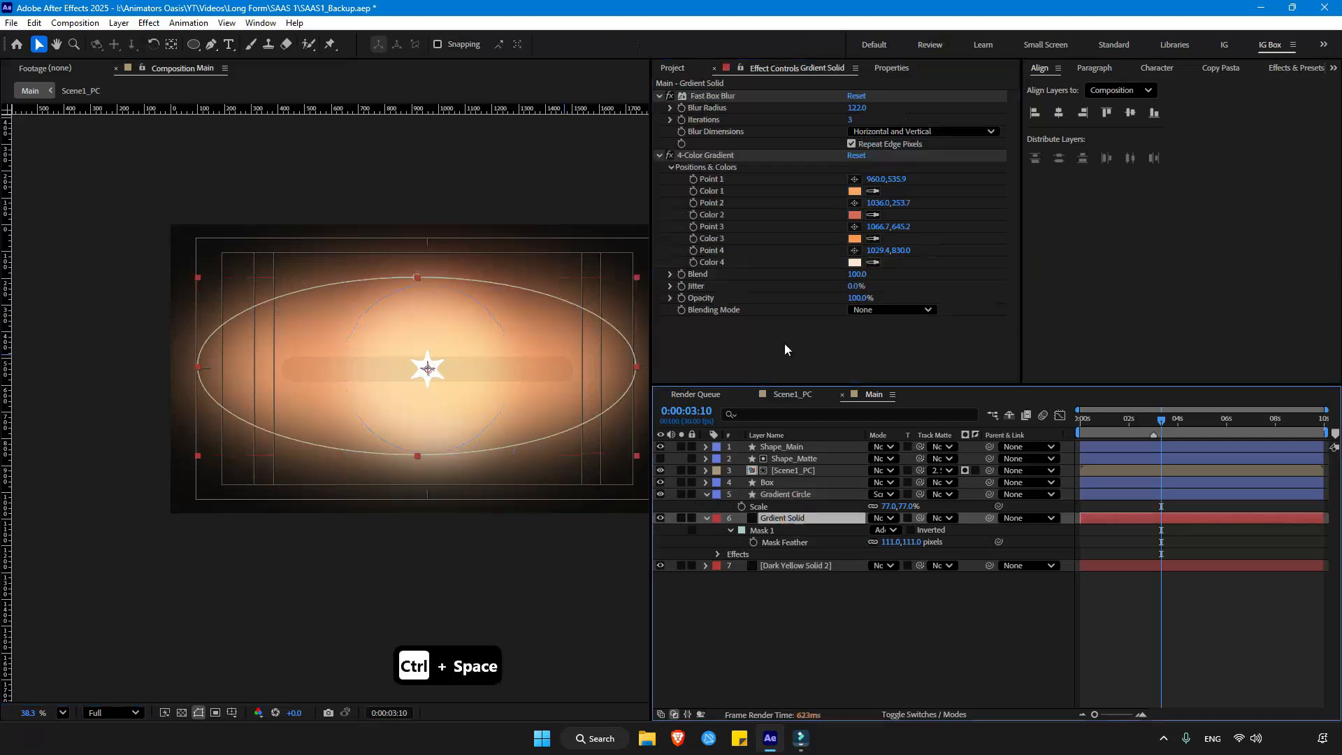
pyautogui.write('nois')
pyautogui.press('BackSpace')
pyautogui.press('Return')
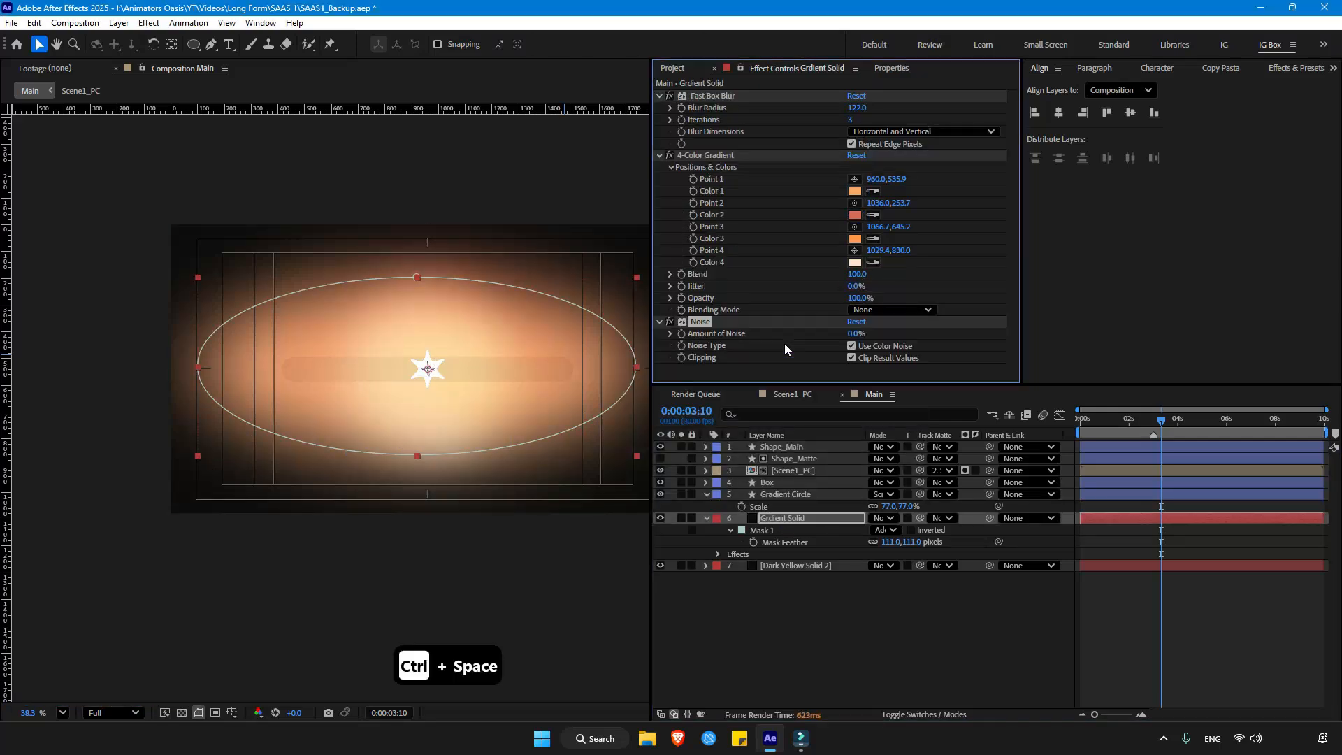
pyautogui.click(860, 334)
pyautogui.write('2')
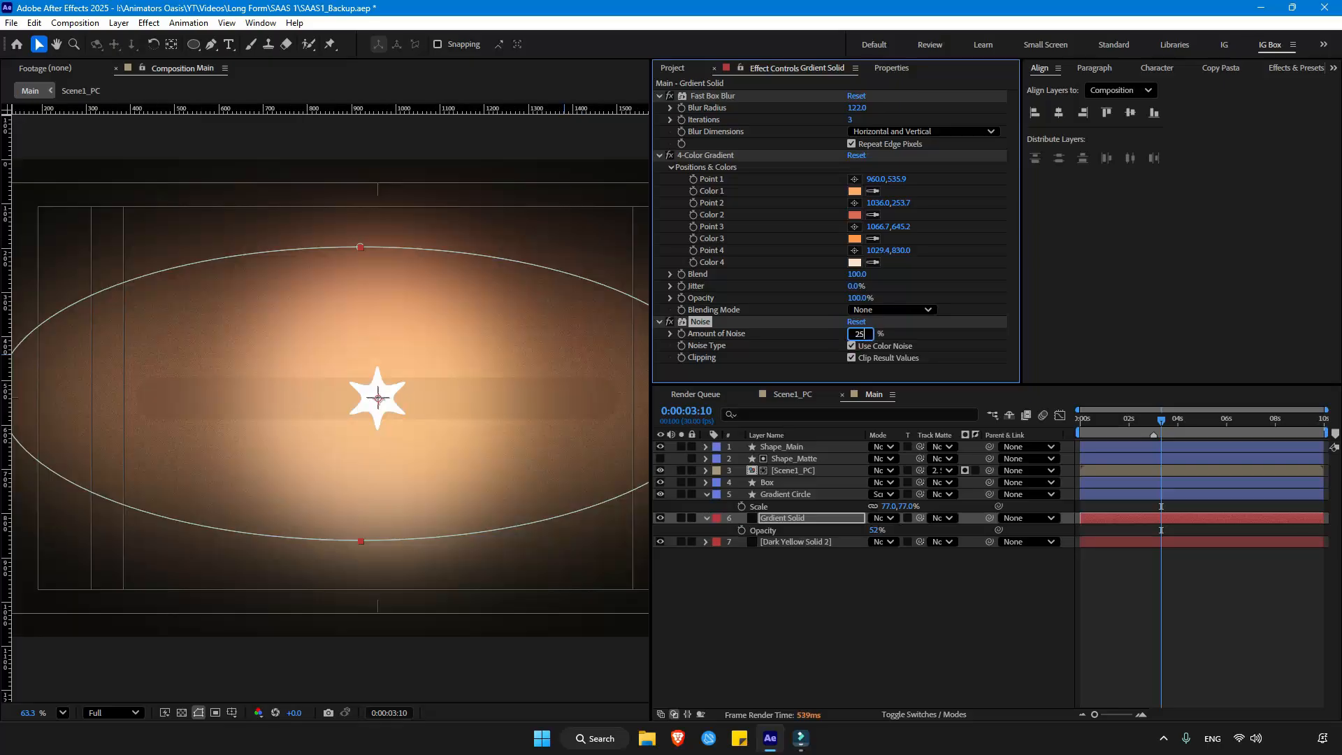
pyautogui.write('5')
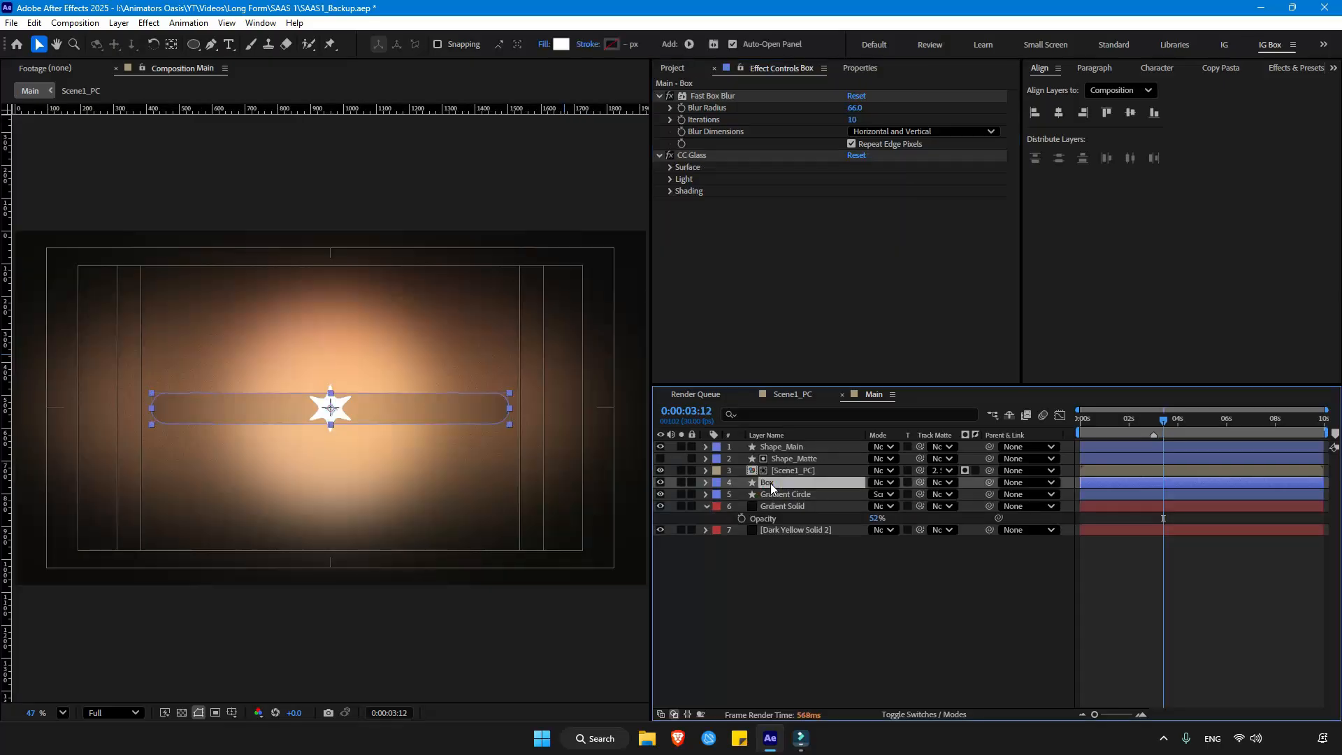
# Step: Duplicate the Box layer and rename the copy Box_stroke
pyautogui.hotkey('ctrl', 'd')
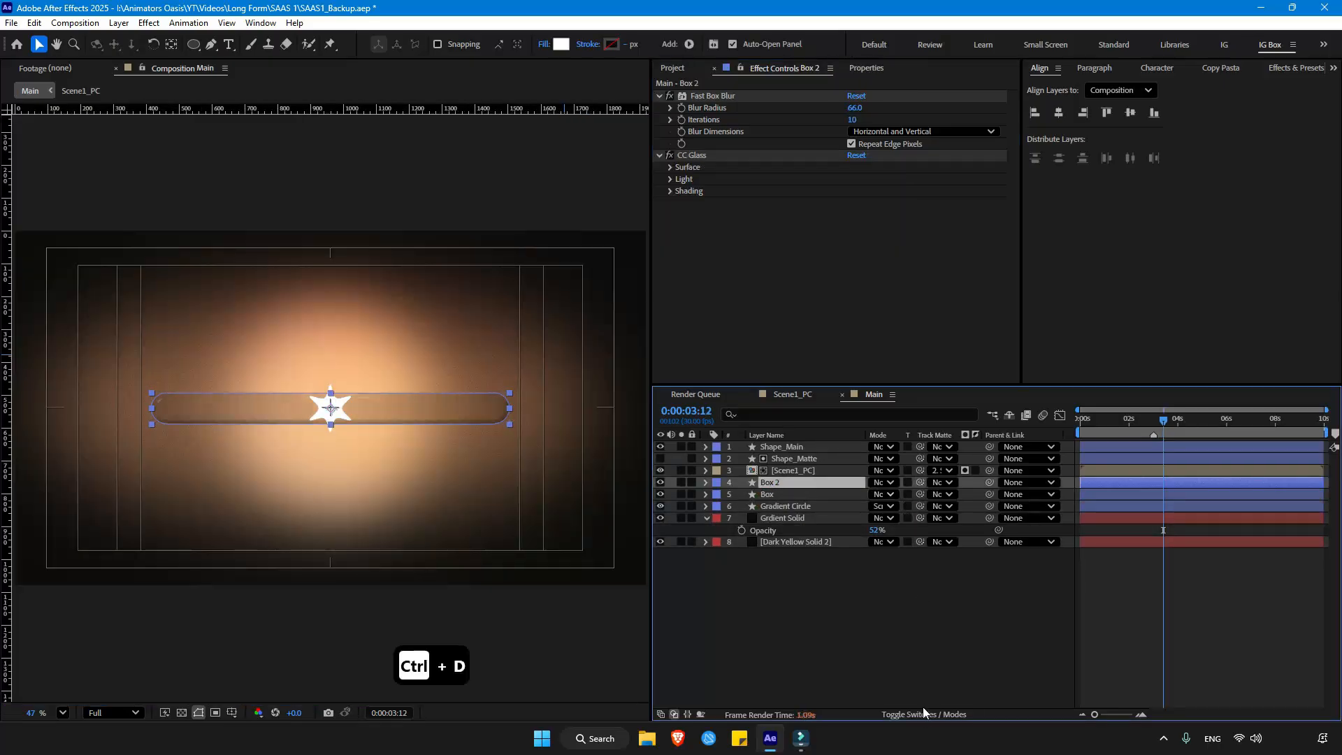
pyautogui.click(923, 713)
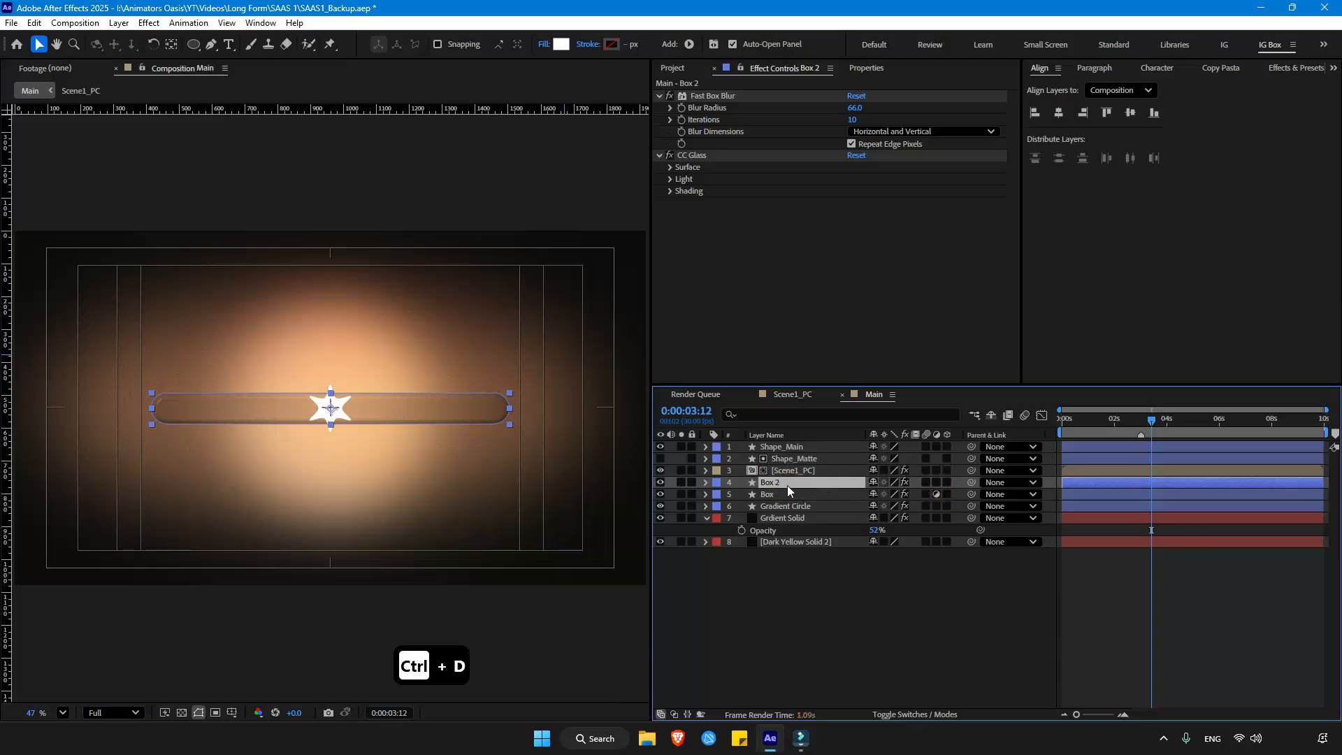
pyautogui.press('Return')
pyautogui.write('Box_s')
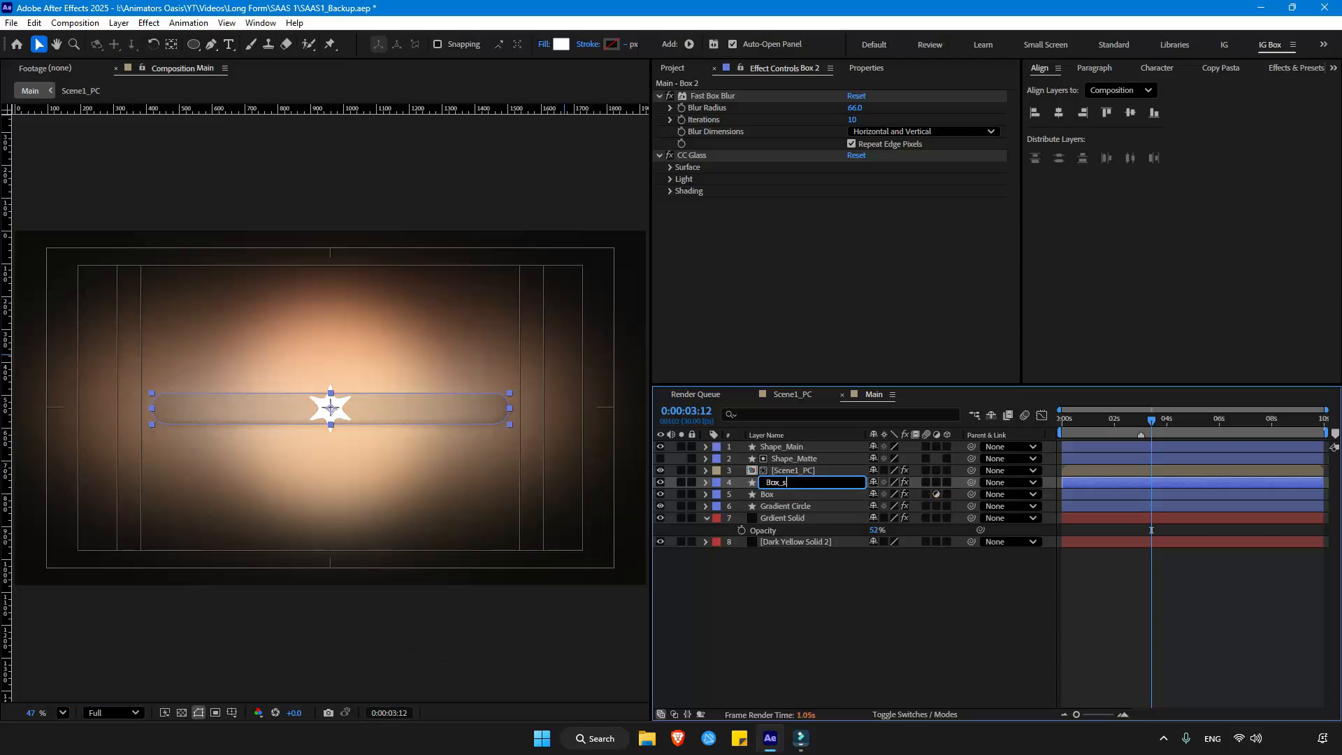
pyautogui.write('troke')
pyautogui.press('Return')
# Step: Rename the original Box layer Box_glass
pyautogui.click(780, 494)
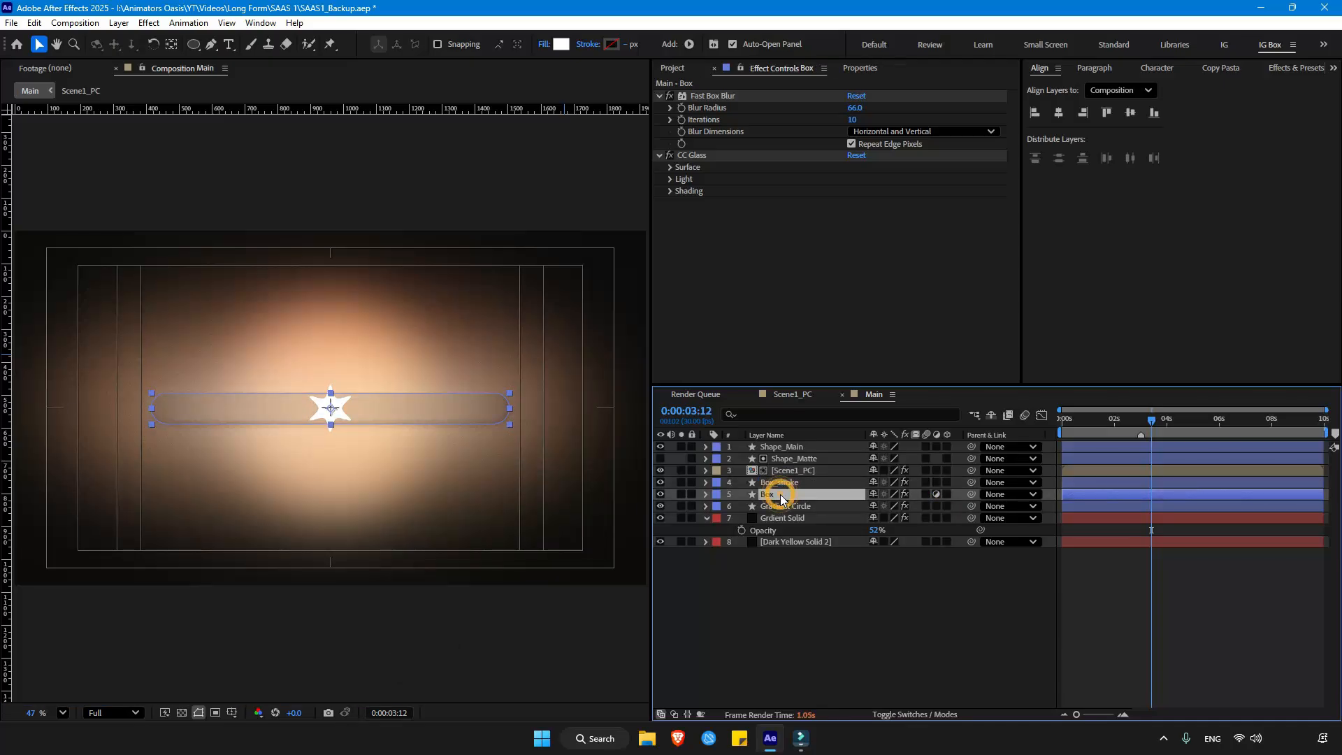
pyautogui.press('Return')
pyautogui.hotkey('ctrl', 'z')
pyautogui.write('Box_glass')
pyautogui.press('Return')
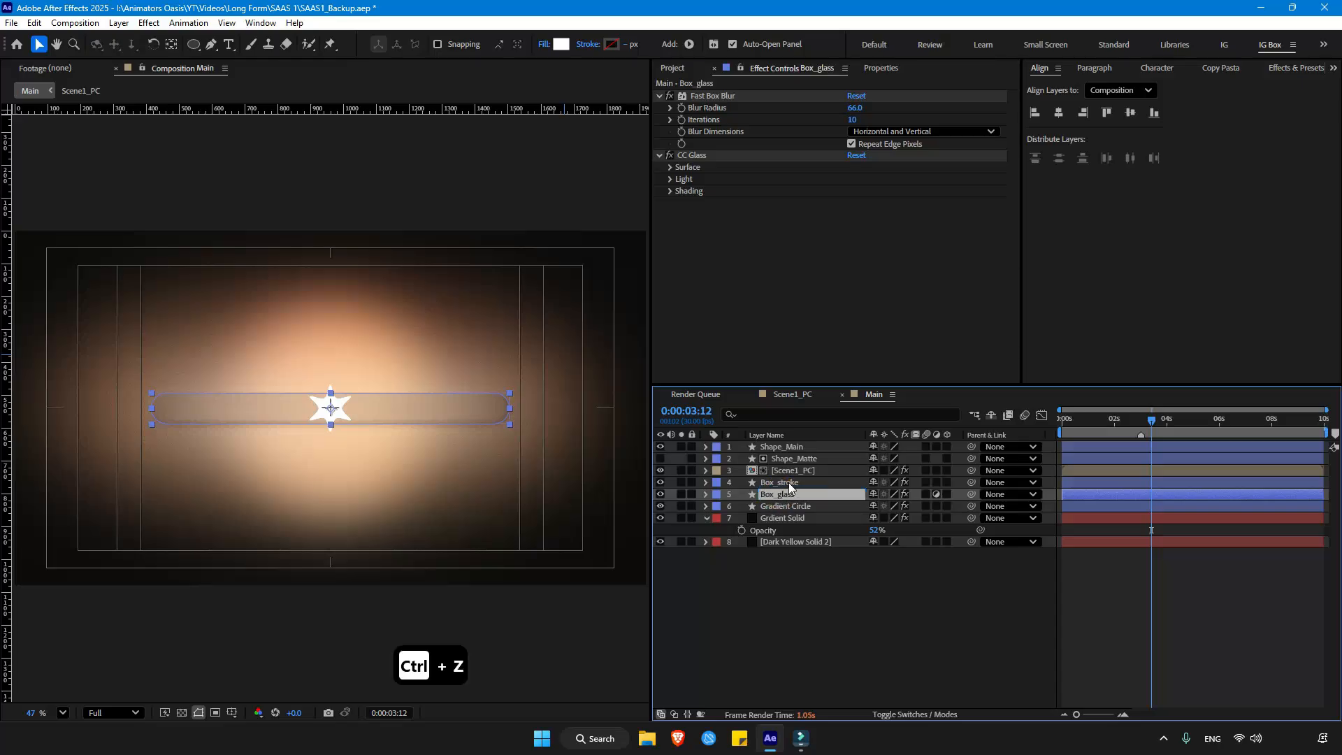
# Step: Set Box_stroke's fill to None and delete its Fast Box Blur and CC Glass effects
pyautogui.click(788, 482)
pyautogui.click(544, 44)
pyautogui.click(598, 330)
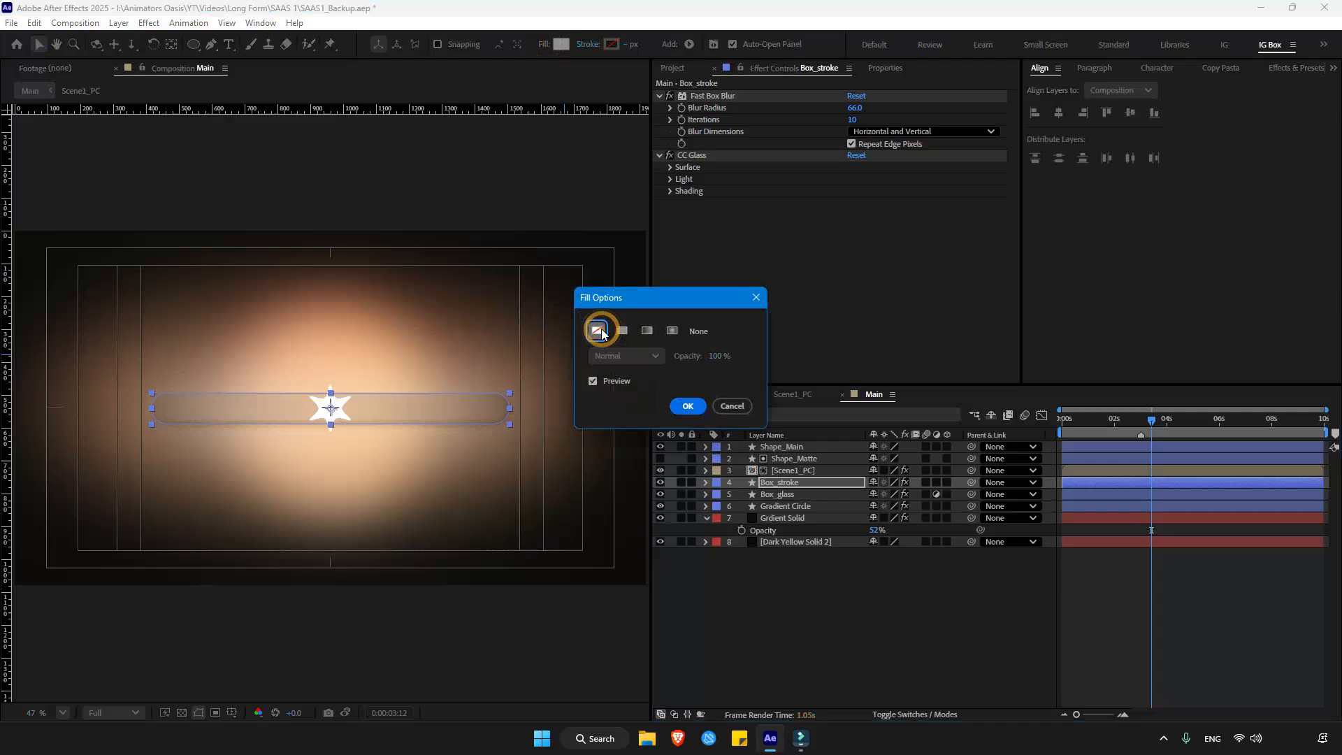
pyautogui.click(688, 406)
pyautogui.click(708, 98)
pyautogui.keyDown('ctrl'); pyautogui.click(698, 155); pyautogui.keyUp('ctrl')
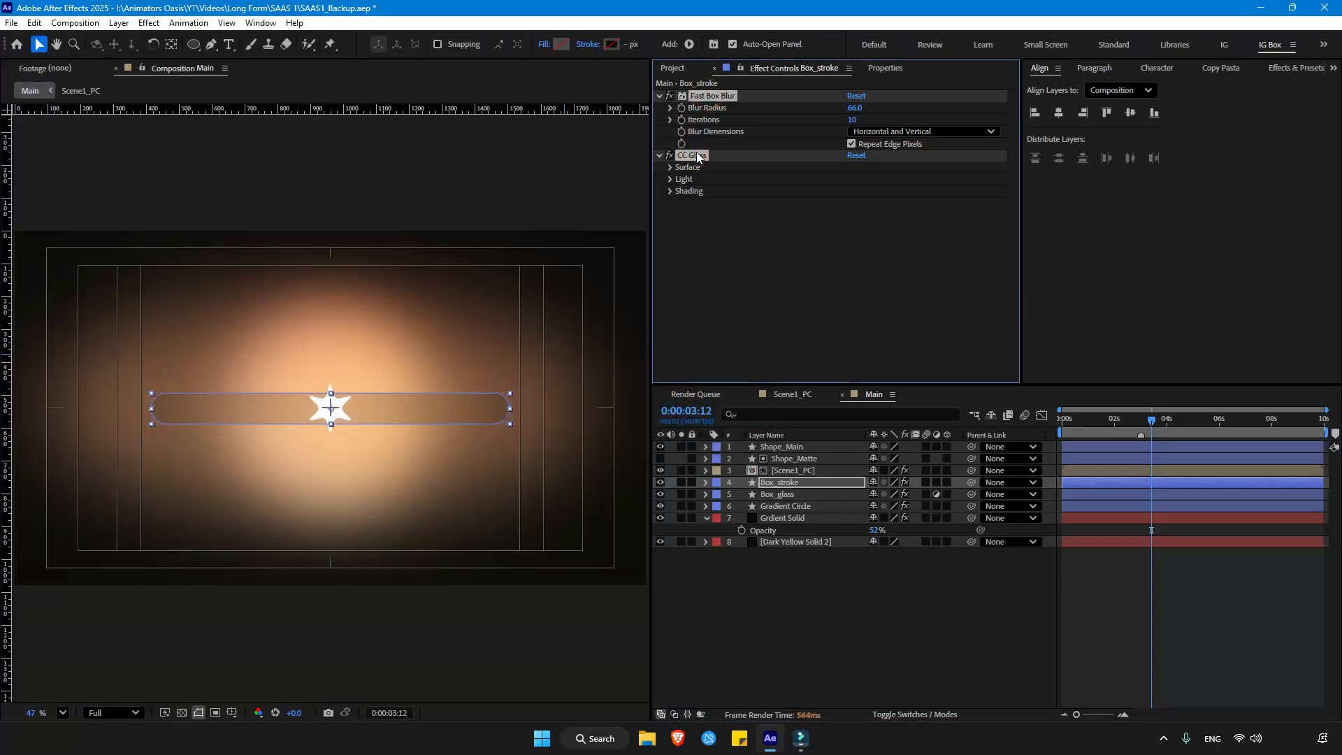
pyautogui.press('Delete')
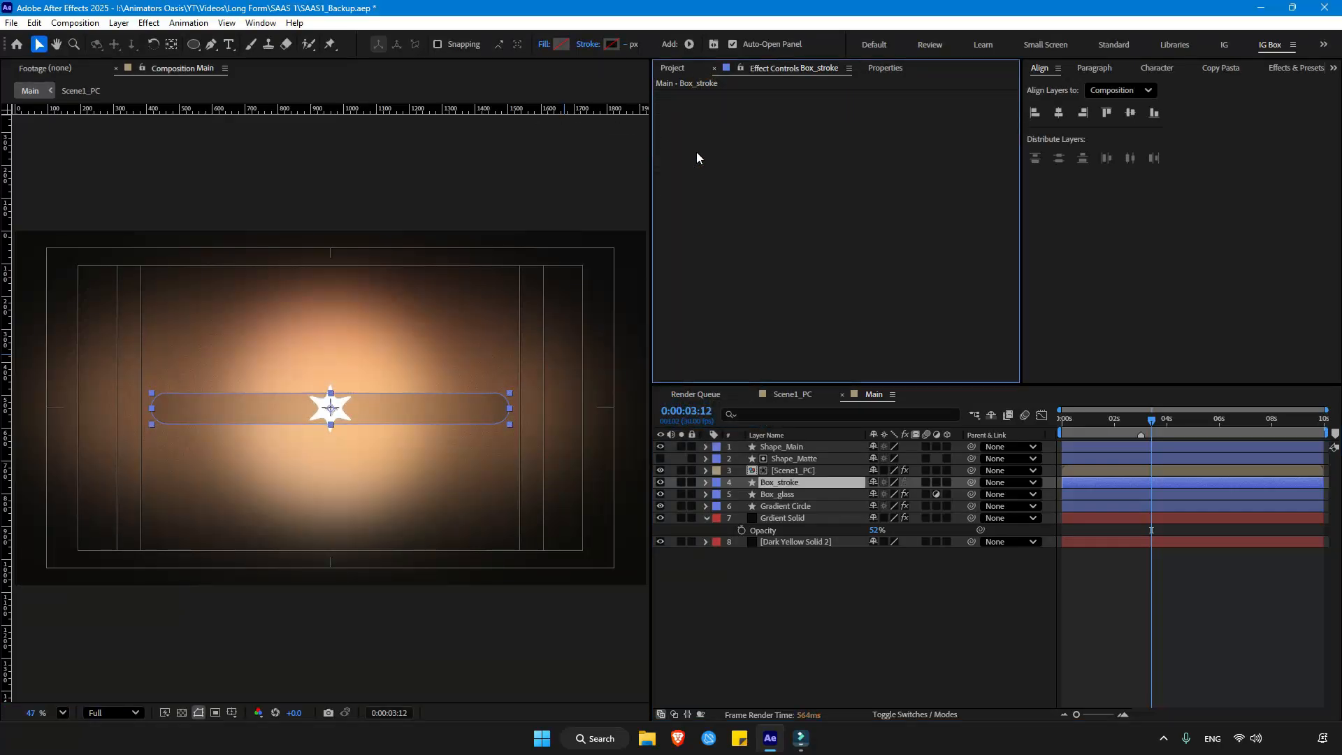
# Step: Give Box_stroke a solid white stroke 1.3 px wide
pyautogui.click(600, 46)
pyautogui.click(622, 331)
pyautogui.click(688, 406)
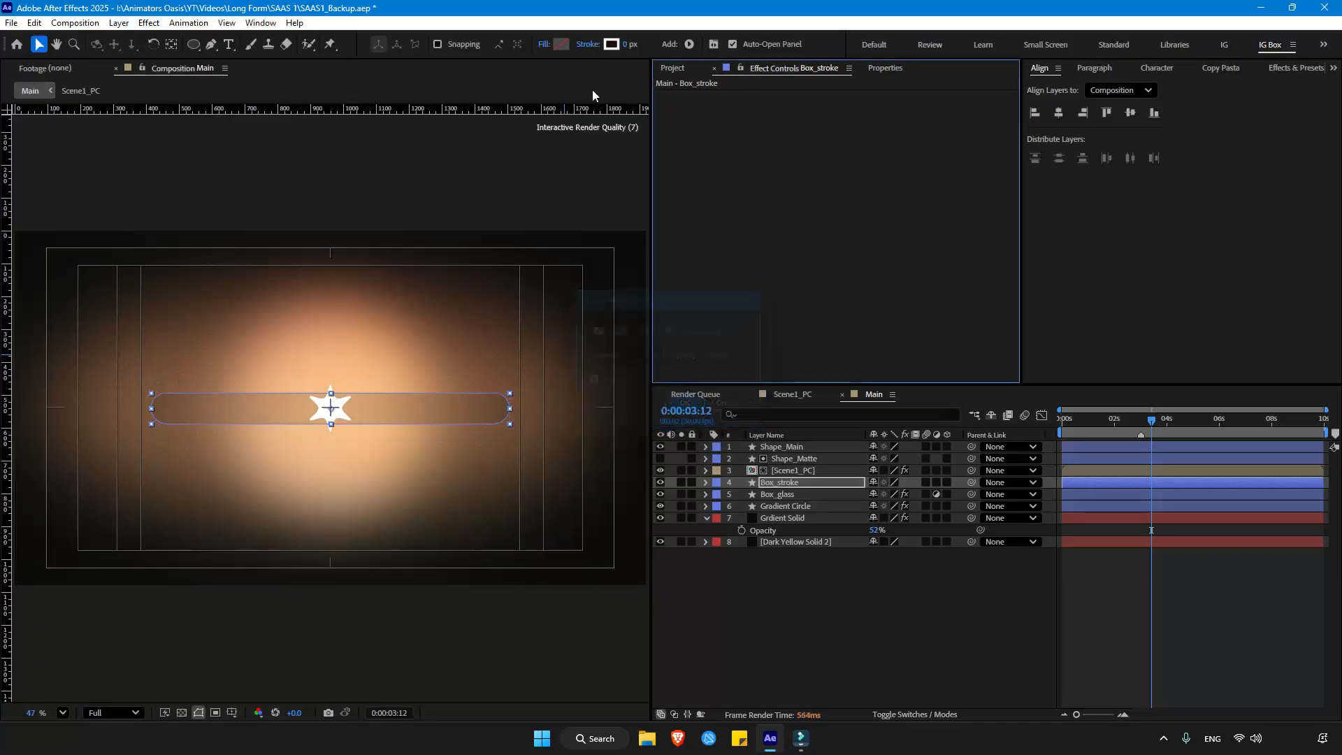
pyautogui.moveTo(628, 44); pyautogui.dragTo(641, 54)
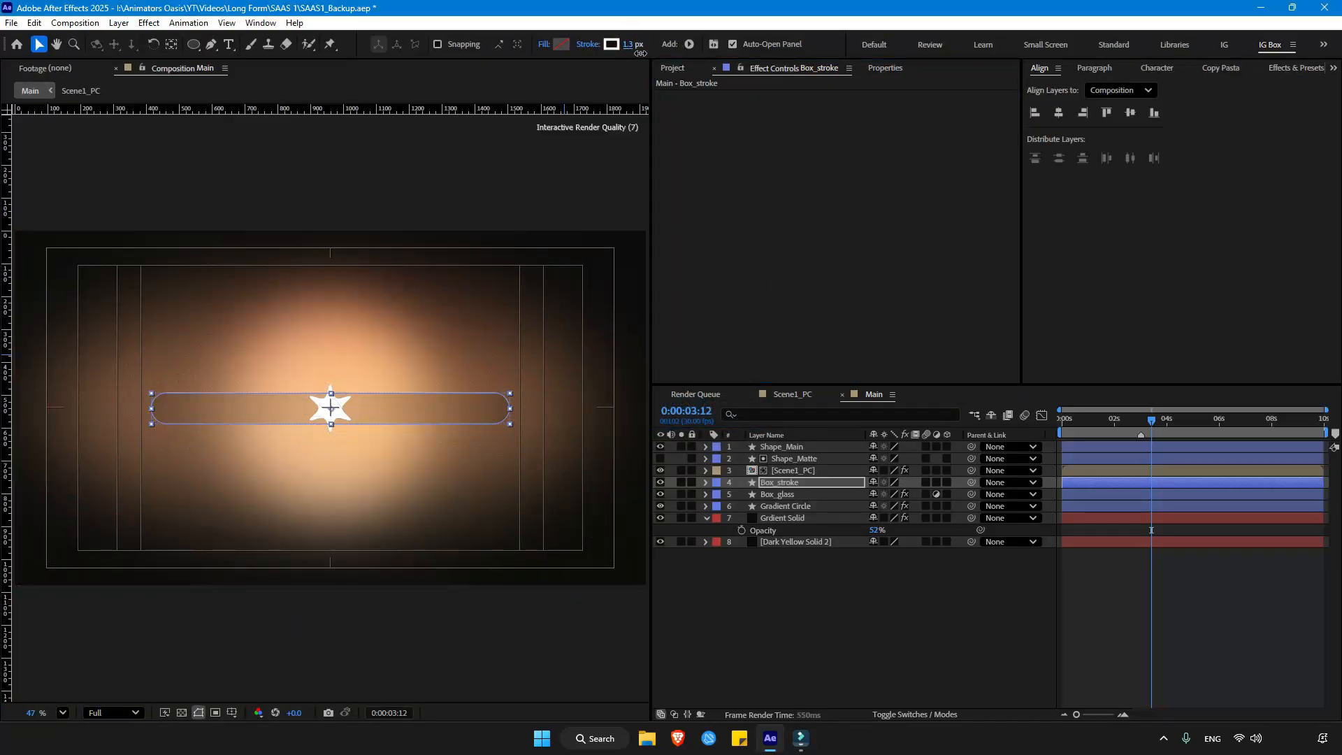
# Step: Duplicate Box_stroke and rename the copy Box_Light Top
pyautogui.click(792, 484)
pyautogui.hotkey('ctrl', 'd')
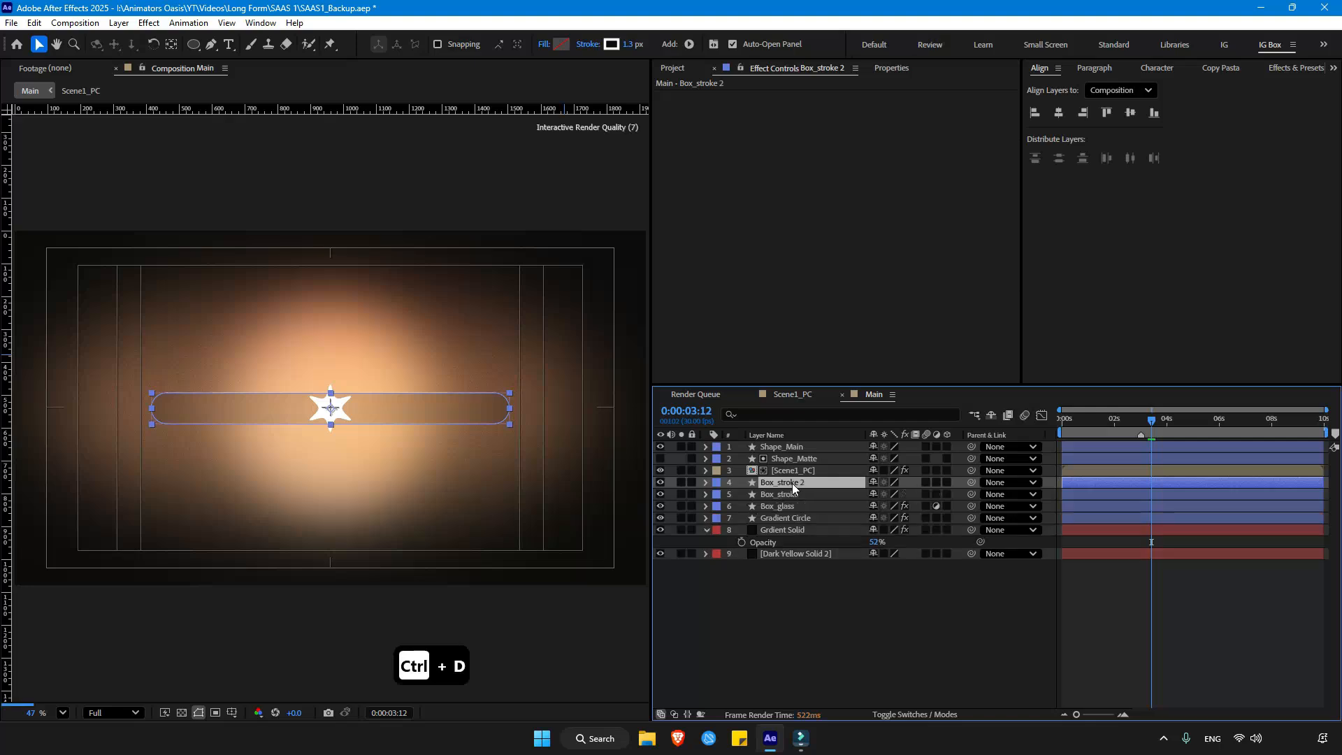
pyautogui.press('Return')
pyautogui.write('Box_Light Top')
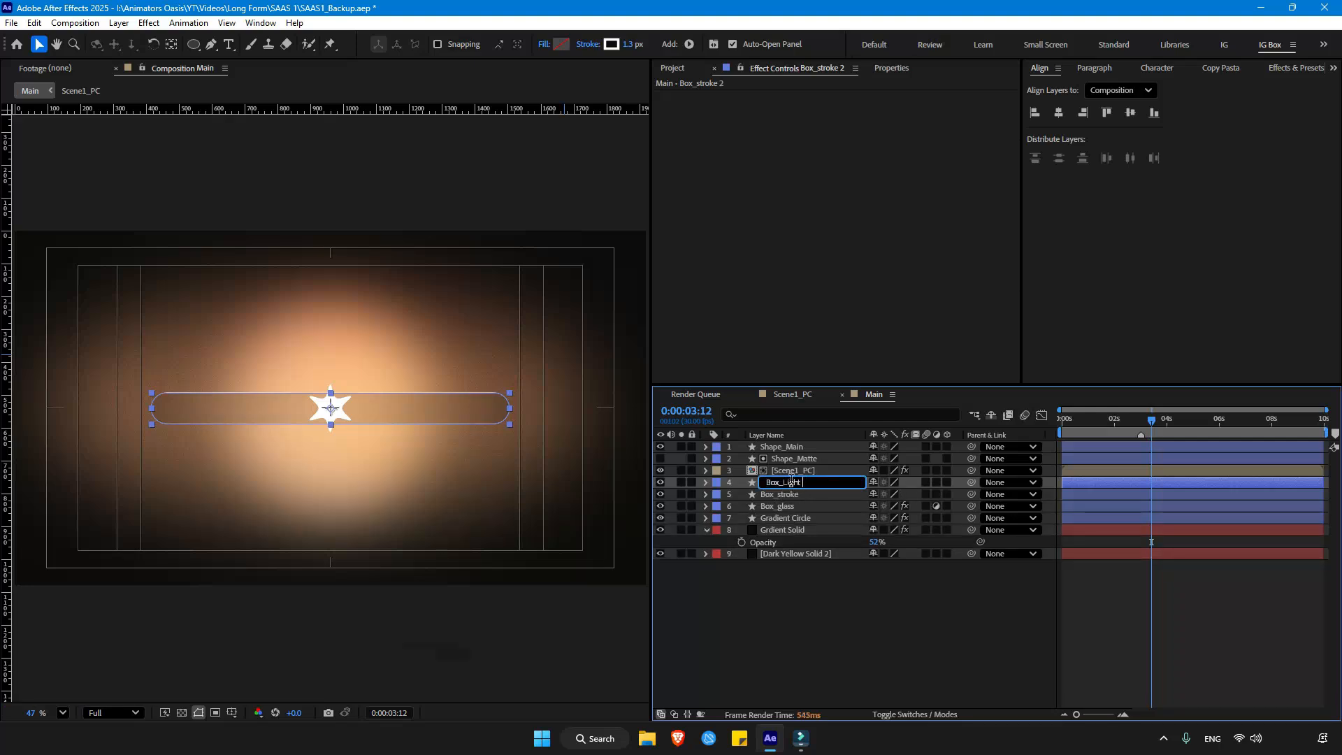
pyautogui.press('Return')
# Step: Apply CC Light Sweep to Box_Light Top with its direction at -90° and its width about 99
pyautogui.hotkey('ctrl', 'space')
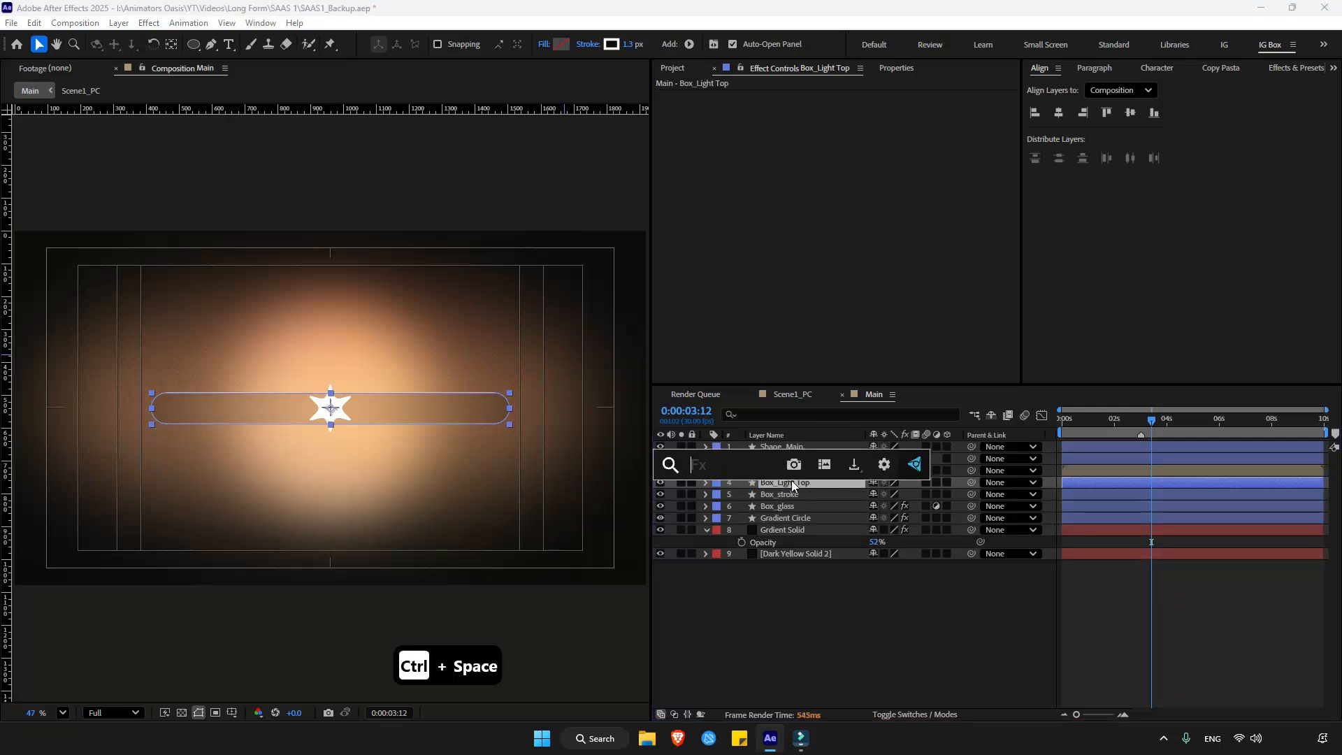
pyautogui.write('light sw')
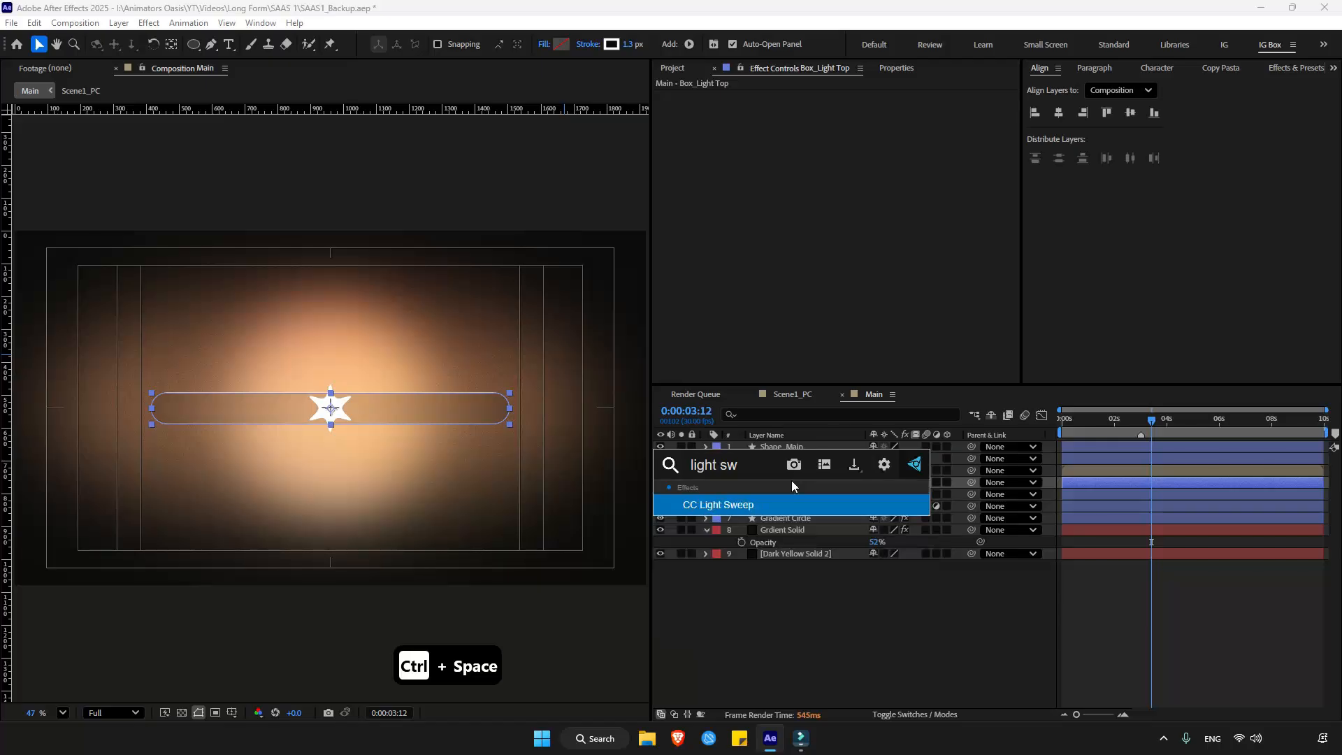
pyautogui.press('Return')
pyautogui.click(870, 119)
pyautogui.write('-90')
pyautogui.press('Return')
pyautogui.moveTo(860, 173); pyautogui.dragTo(894, 169)
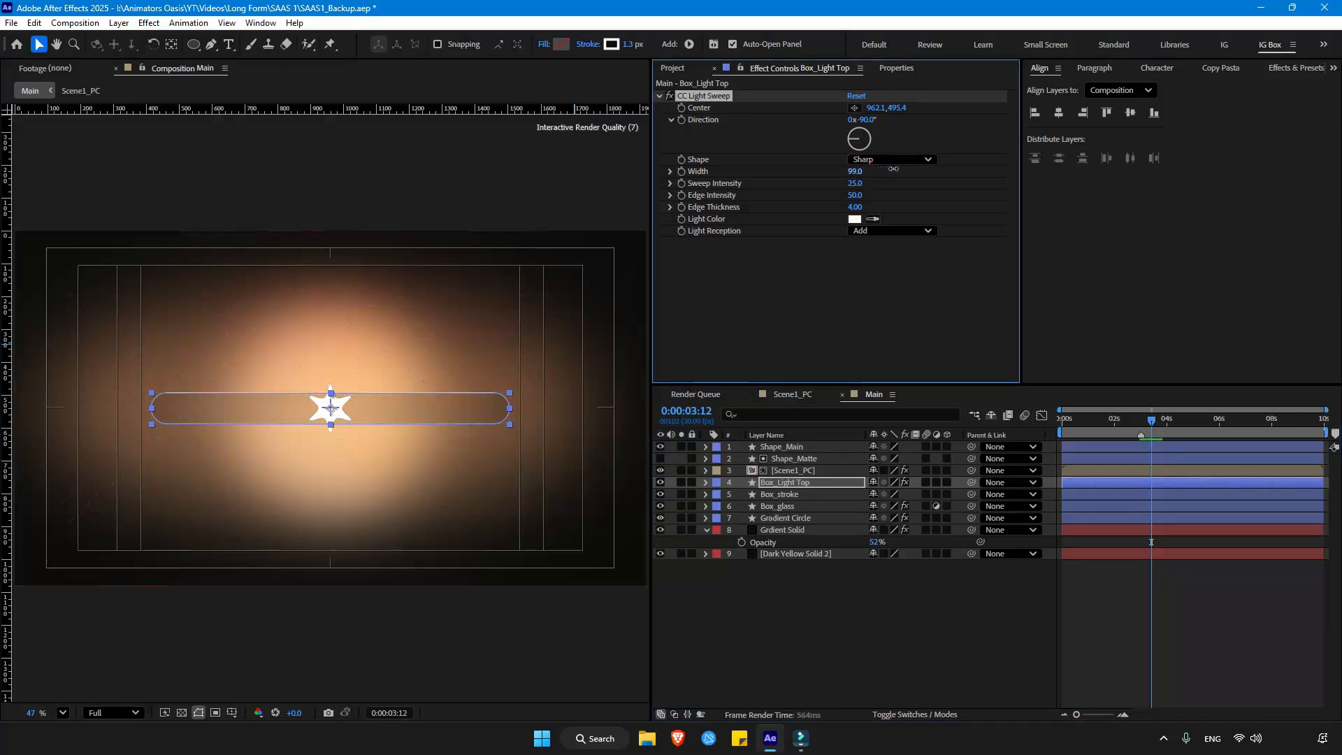
# Step: Undo the last sweep width change on Box_Light Top and set CC Light Sweep's light reception to Cutout
pyautogui.hotkey('ctrl', 'z')
pyautogui.click(886, 229)
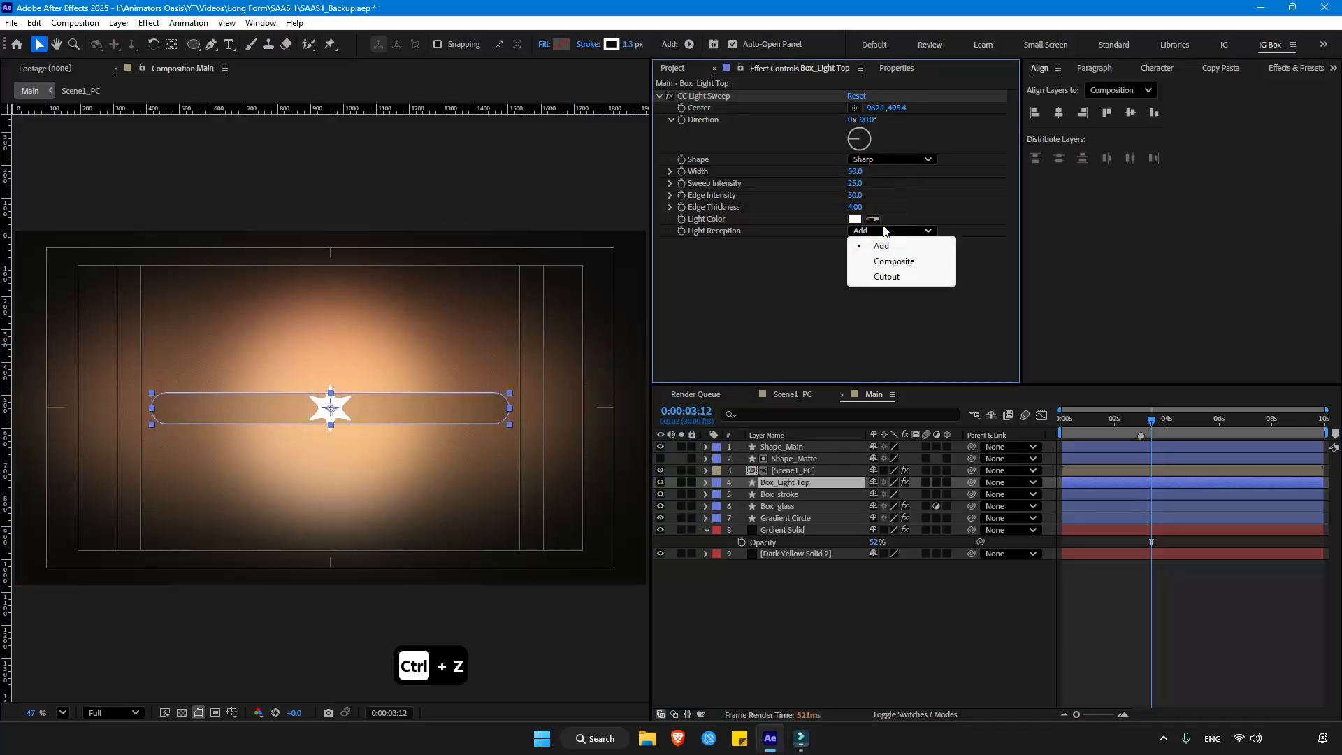
pyautogui.click(887, 277)
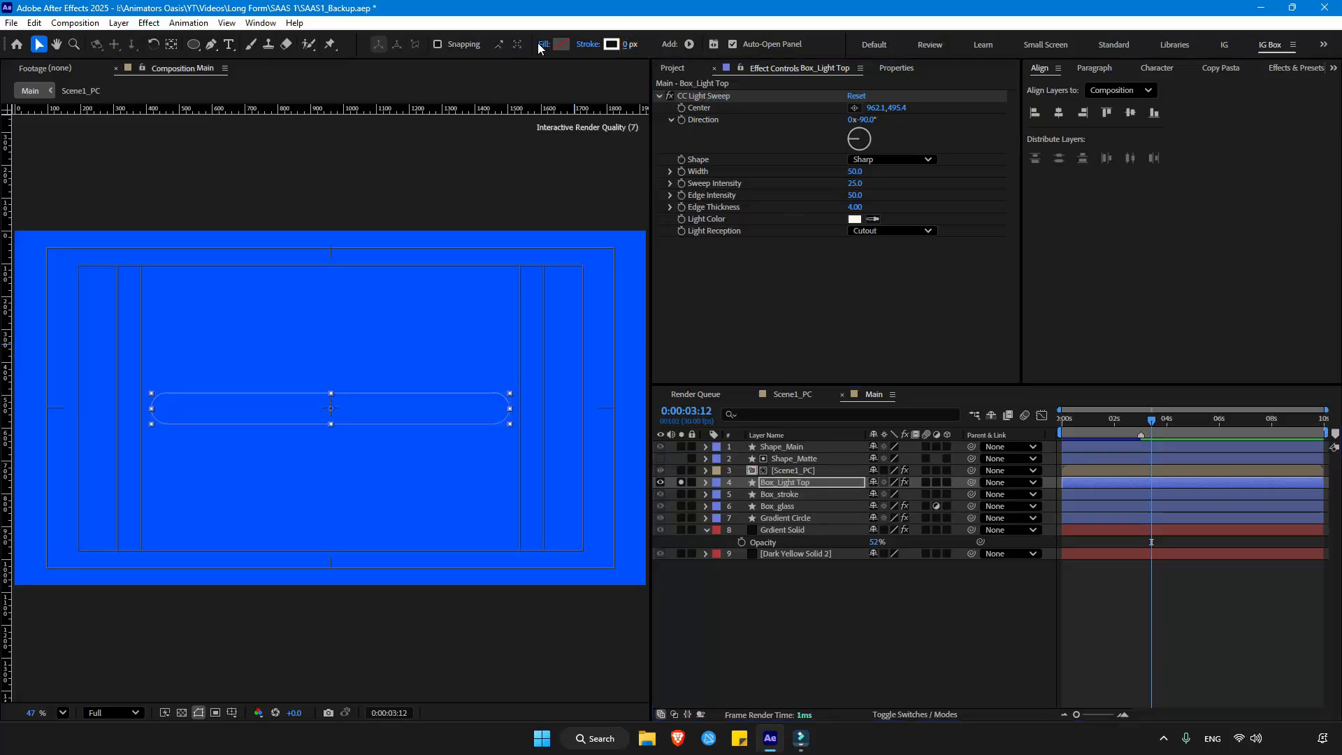
# Step: Give Box_Light Top a white fill and 0 px stroke, with sweep width 33, edge intensity 66 and edge thickness 7.8
pyautogui.click(560, 45)
pyautogui.click(807, 284)
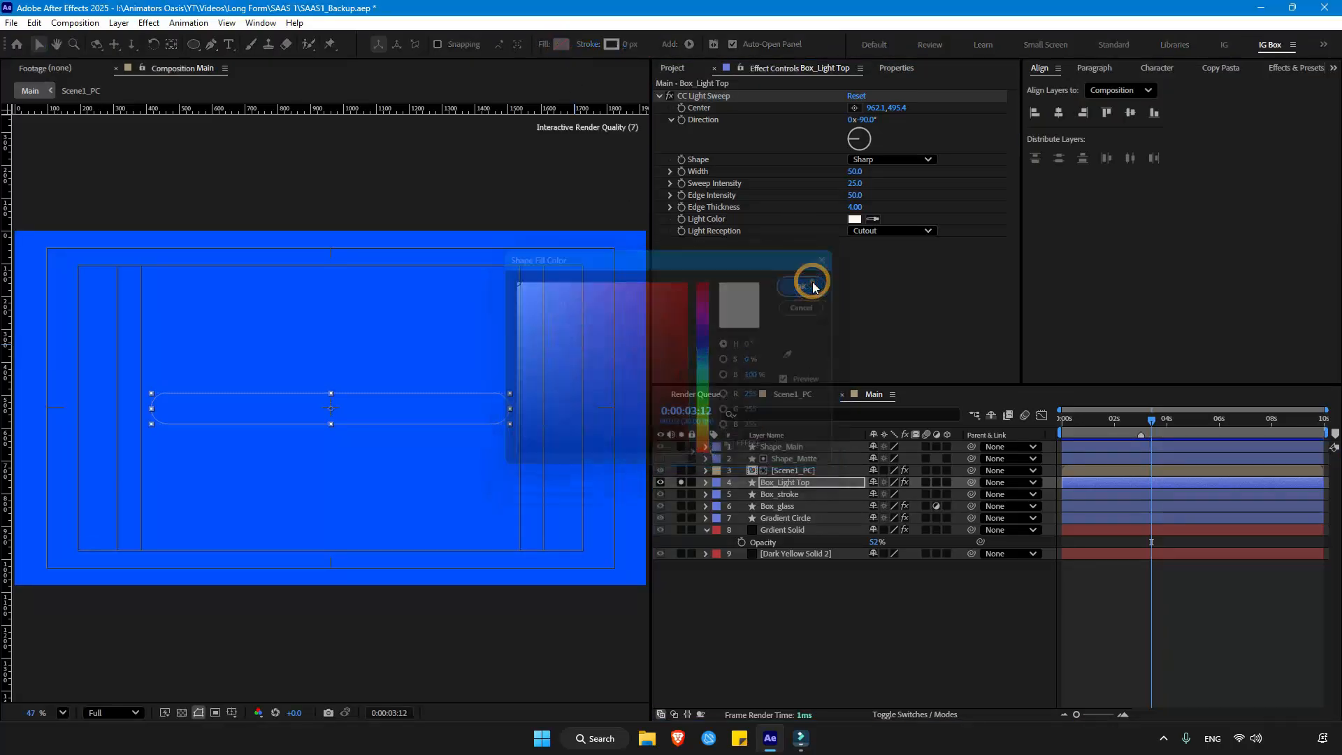
pyautogui.click(780, 485)
pyautogui.moveTo(855, 172); pyautogui.dragTo(870, 196)
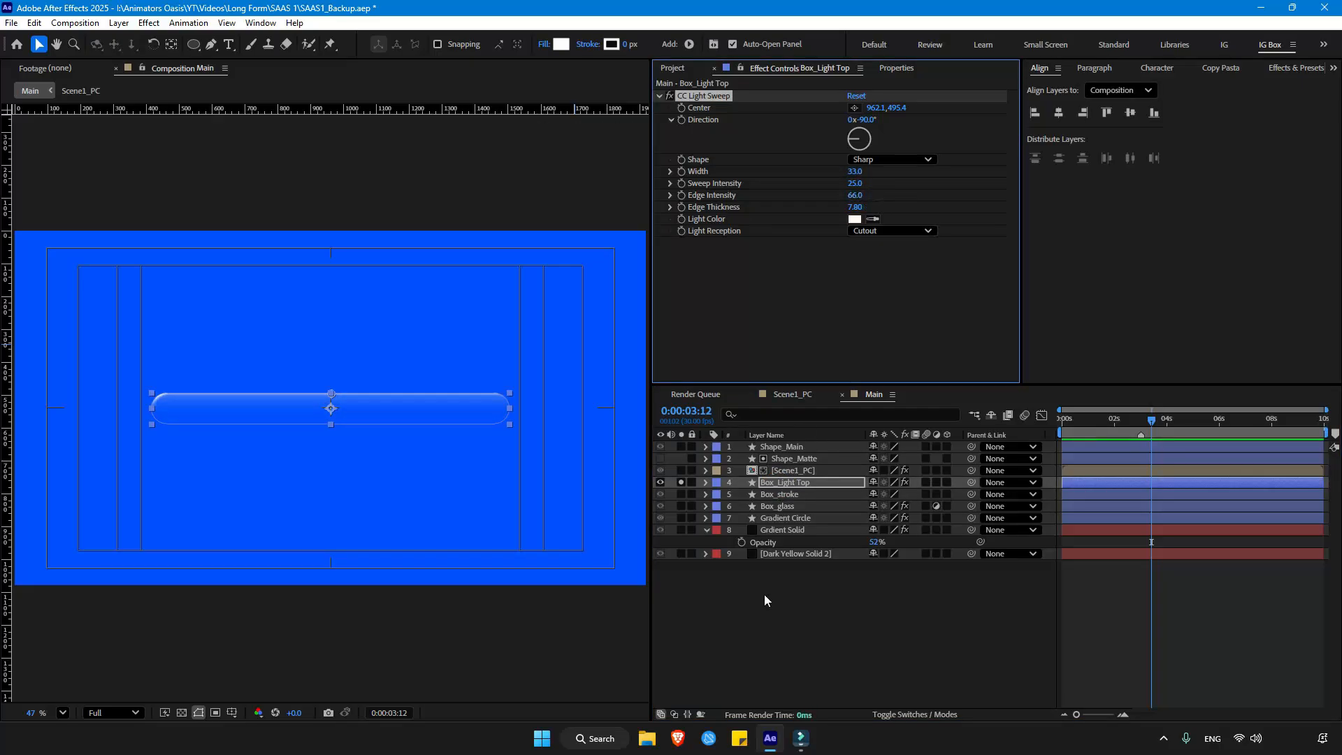
# Step: Unsolo and duplicate Box_Light Top, rename the copy Box_Light Bottom, and move its light sweep center down past the box's lower edge
pyautogui.click(681, 482)
pyautogui.hotkey('ctrl', 'd')
pyautogui.press('Return')
pyautogui.moveTo(802, 483); pyautogui.dragTo(851, 479)
pyautogui.write('Bottom')
pyautogui.press('Return')
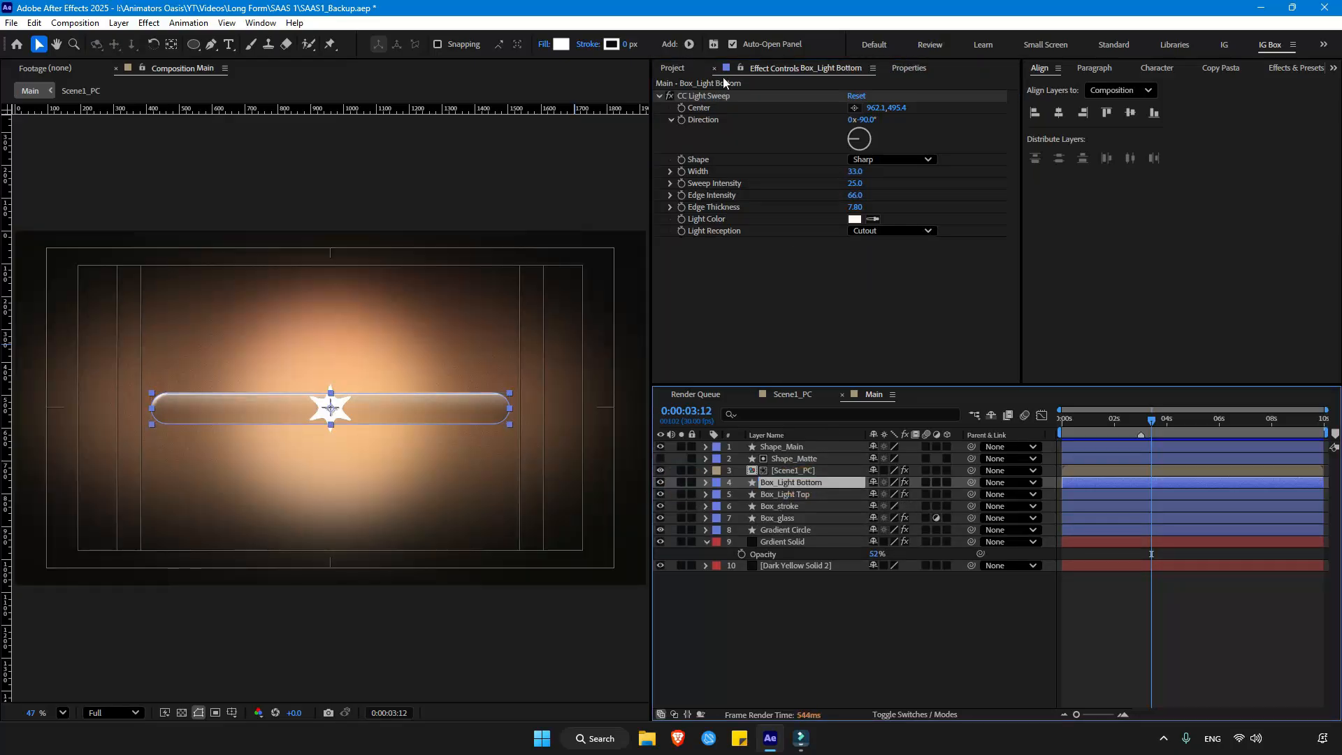
pyautogui.click(710, 96)
pyautogui.moveTo(332, 401); pyautogui.dragTo(332, 435)
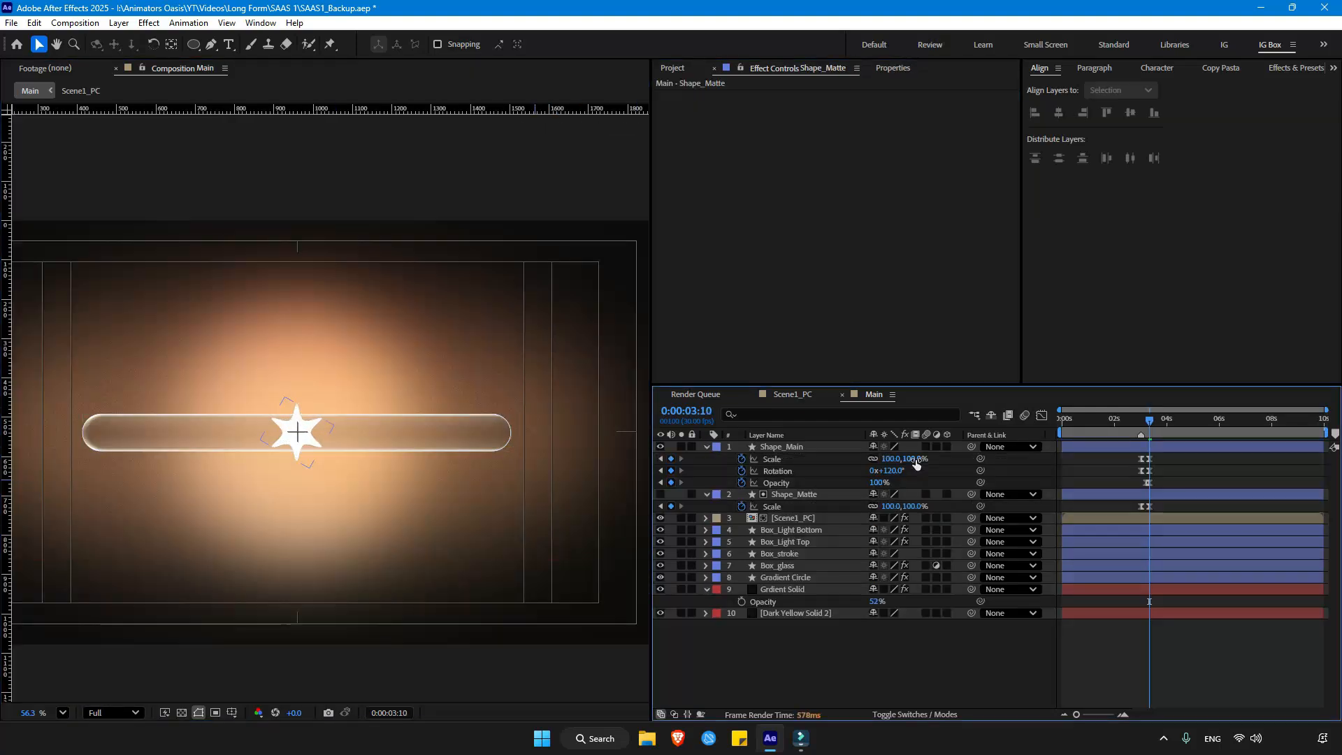
# Step: Solo Shape_Main with Box_stroke and scale the star to 52.6% at 0:00:03:10 to fit inside the box
pyautogui.click(907, 460)
pyautogui.moveTo(907, 460); pyautogui.dragTo(855, 462)
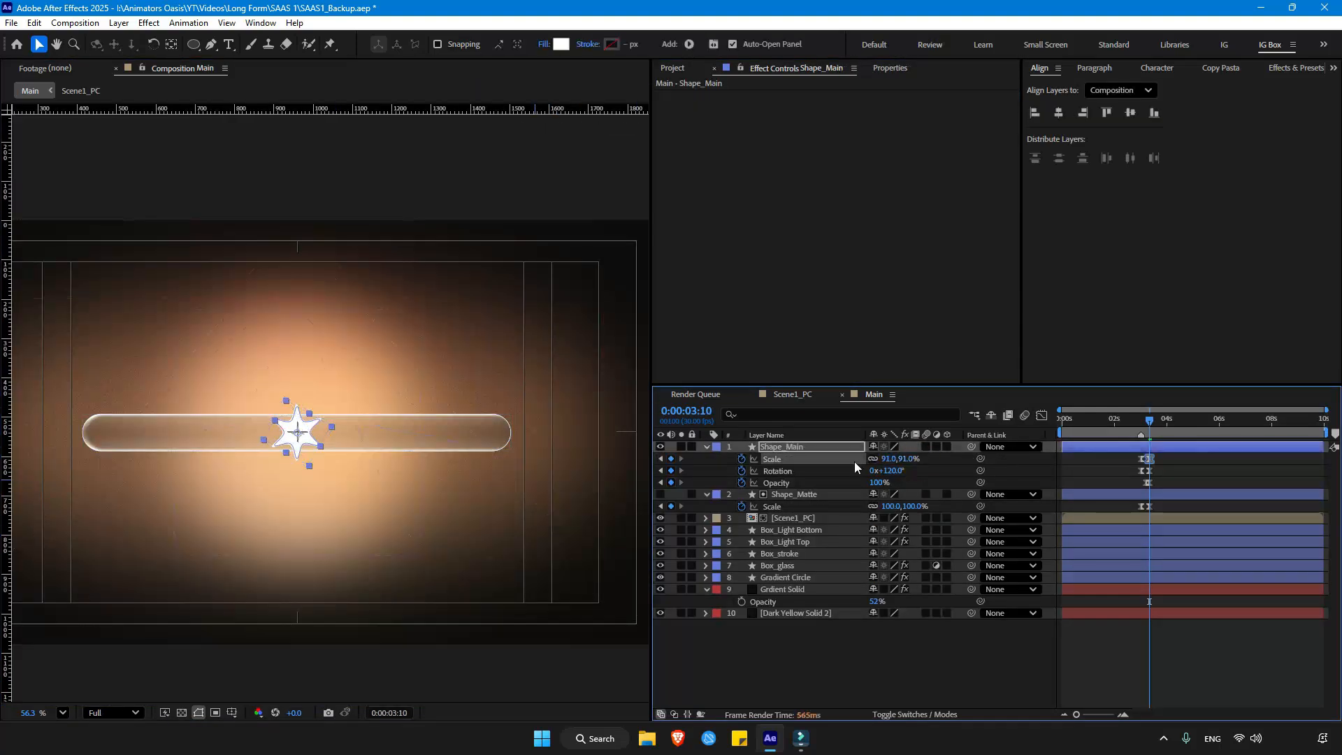
pyautogui.click(682, 446)
pyautogui.click(681, 554)
pyautogui.moveTo(894, 460); pyautogui.dragTo(619, 483)
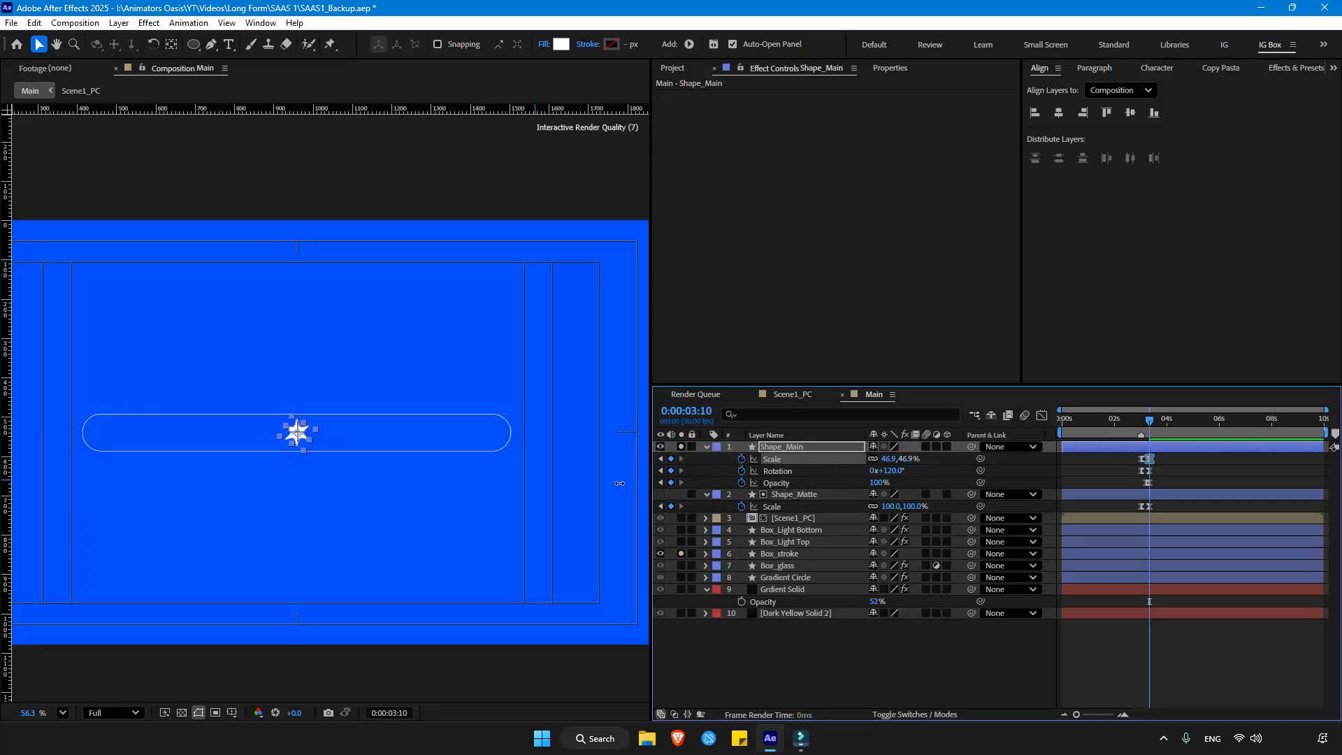
pyautogui.scroll(2, 283, 467)
pyautogui.moveTo(903, 460); pyautogui.dragTo(923, 464)
pyautogui.click(861, 644)
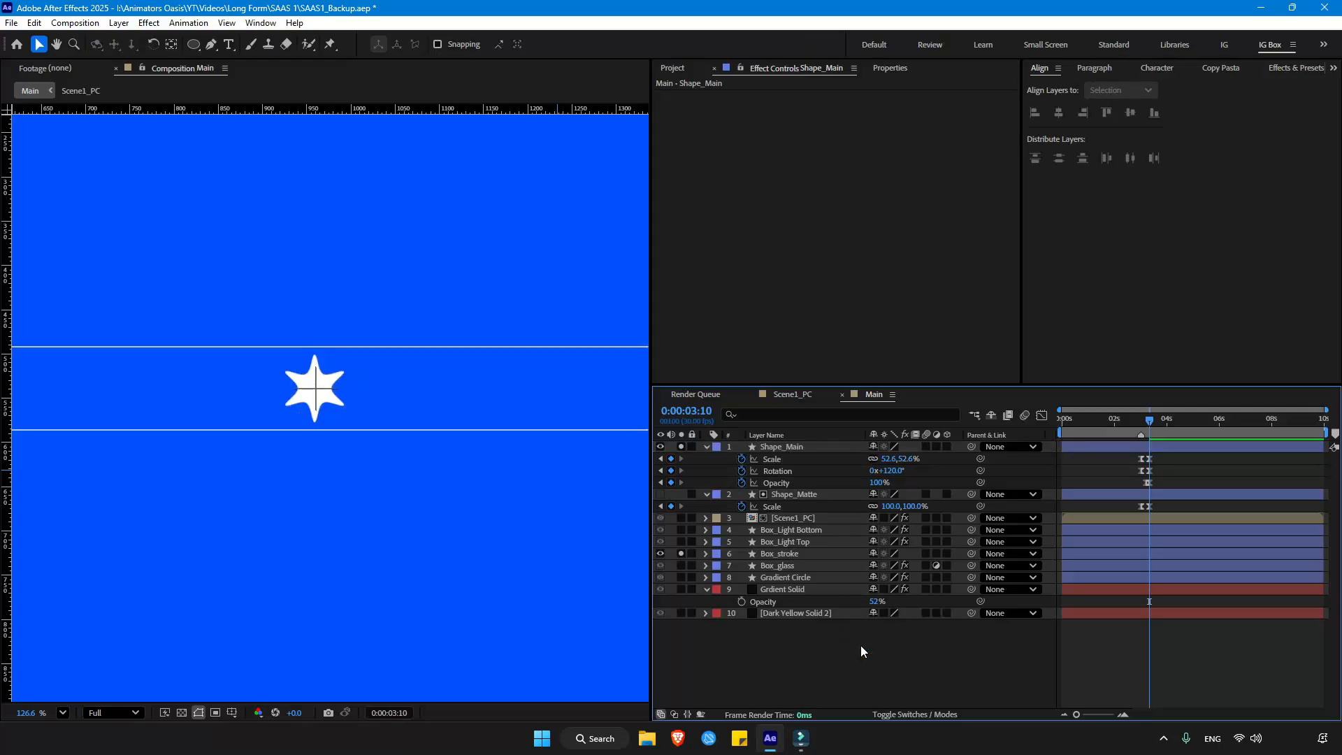
# Step: Copy Shape_Main's 52.6% scale value to Shape_Matte's scale keyframe at 0:00:03:10
pyautogui.hotkey('ctrl', 'c')
pyautogui.click(912, 506)
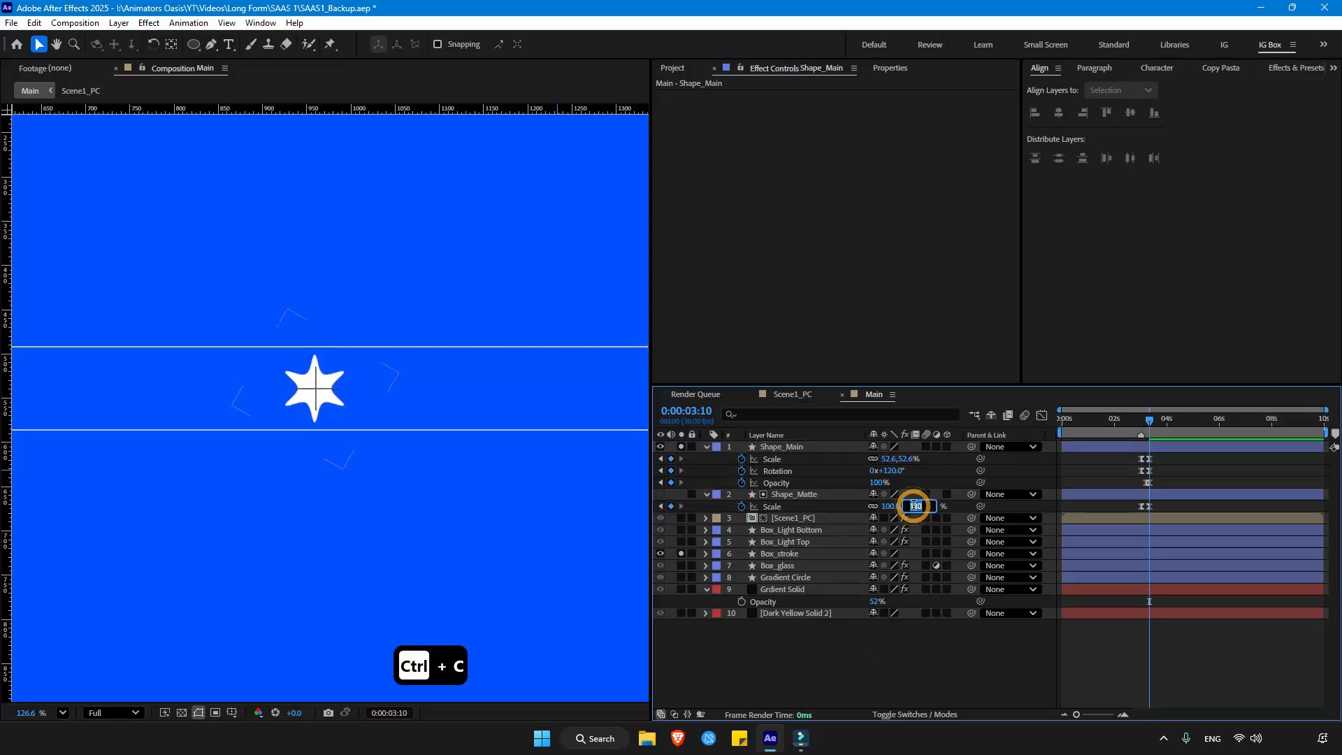
pyautogui.hotkey('ctrl', 'v')
pyautogui.click(904, 639)
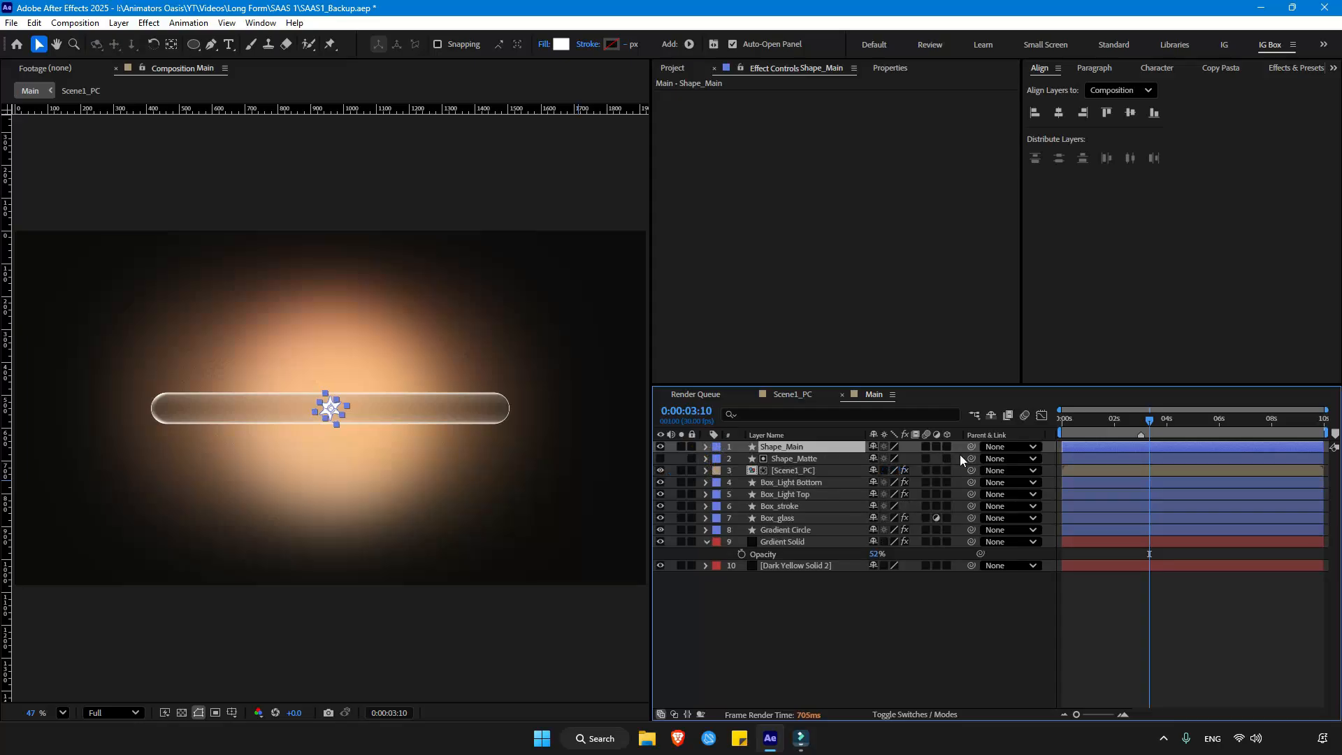
# Step: Split Shape_Main at 0:00:03:10 and trim the ends of Shape_Matte and Scene1_PC to the same time
pyautogui.hotkey('ctrl', 'shift', 'd')
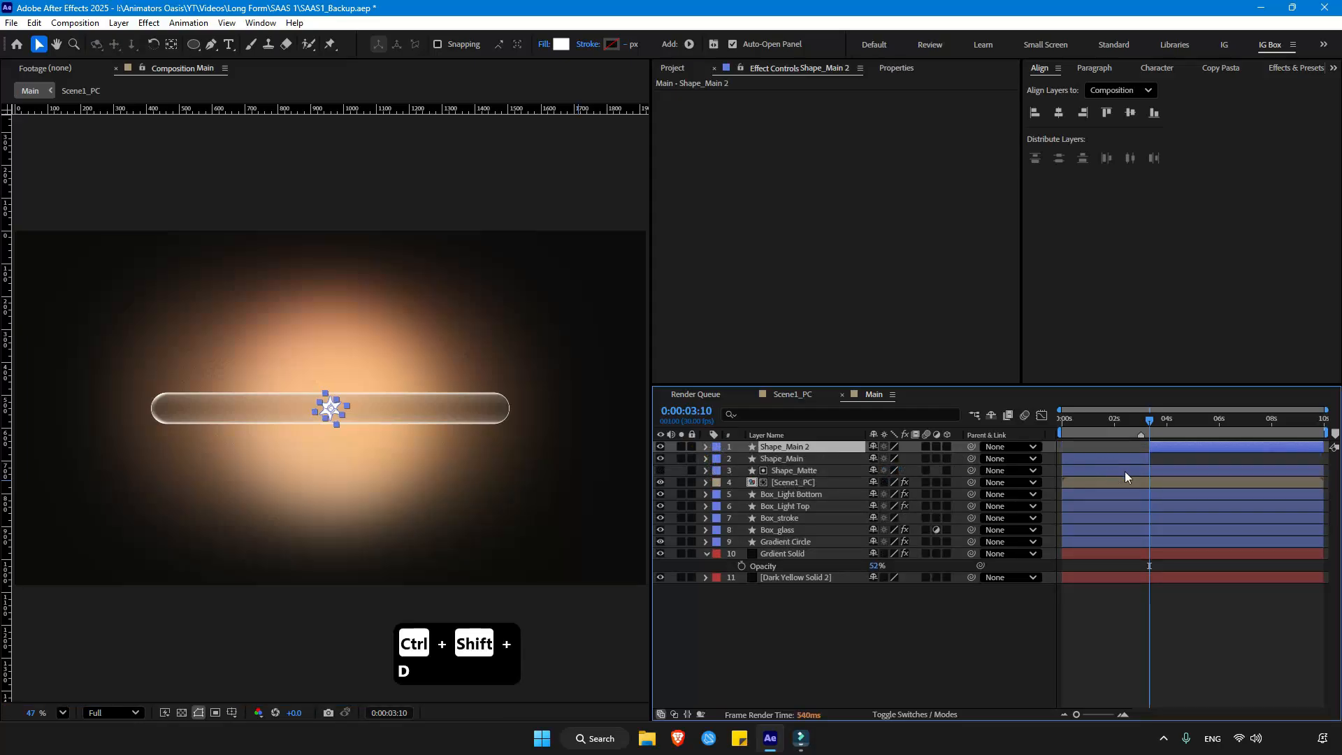
pyautogui.click(1146, 469)
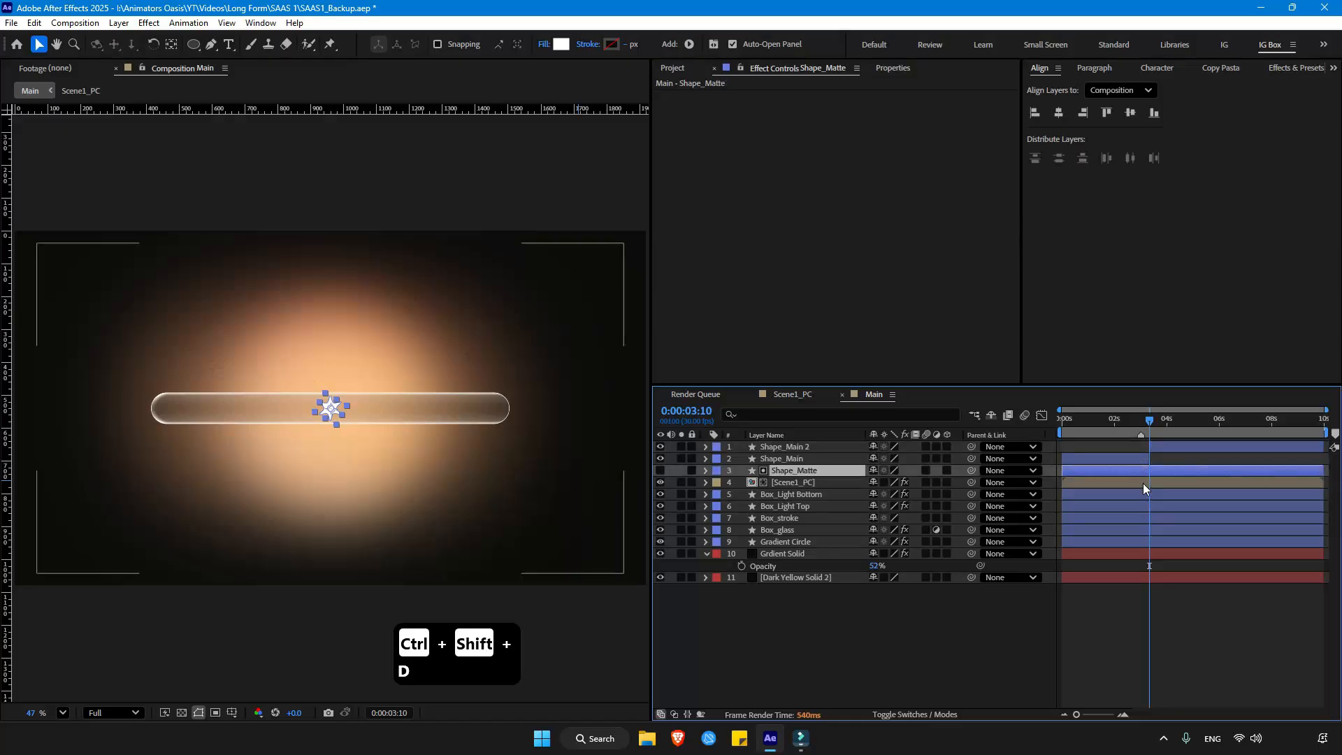
pyautogui.keyDown('ctrl'); pyautogui.click(1143, 484); pyautogui.keyUp('ctrl')
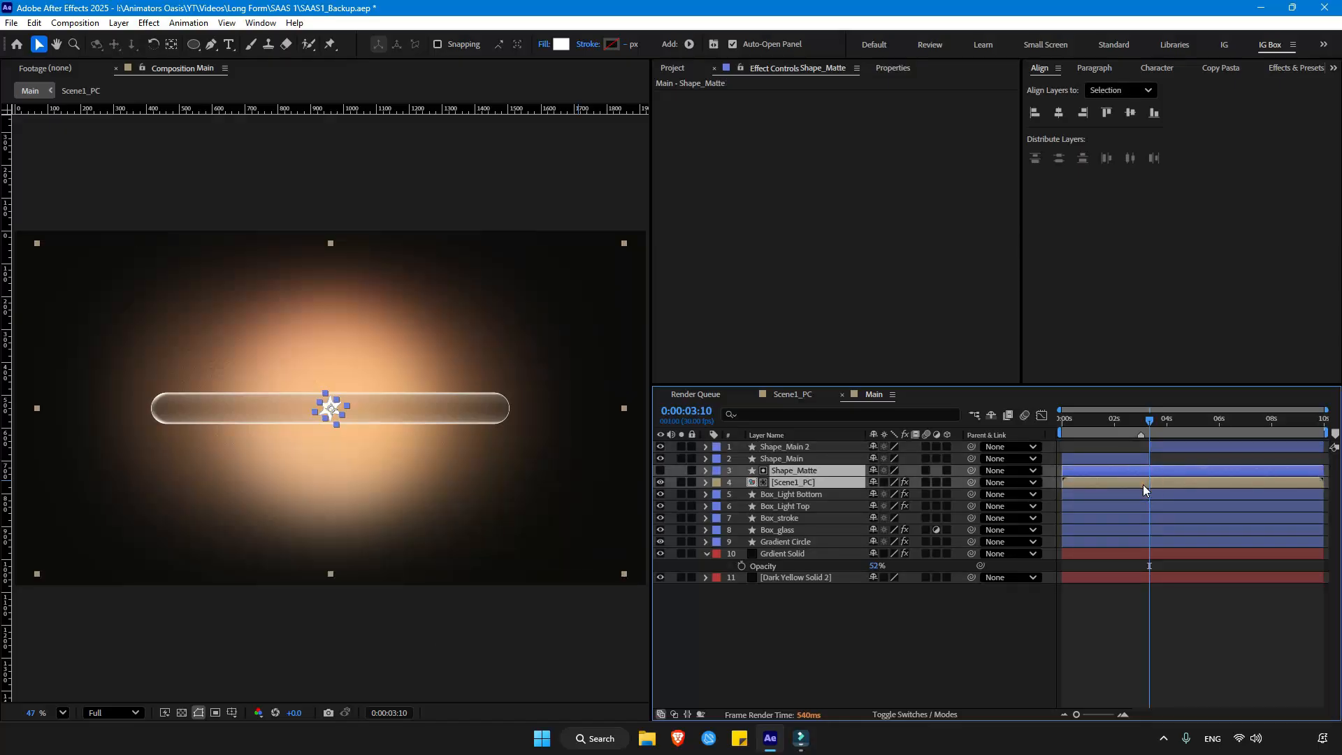
pyautogui.hotkey('alt', ']')
# Step: Remove the Scale, Rotation and Opacity keyframes from the Shape_Main 2 layer
pyautogui.moveTo(1077, 714); pyautogui.dragTo(1108, 716)
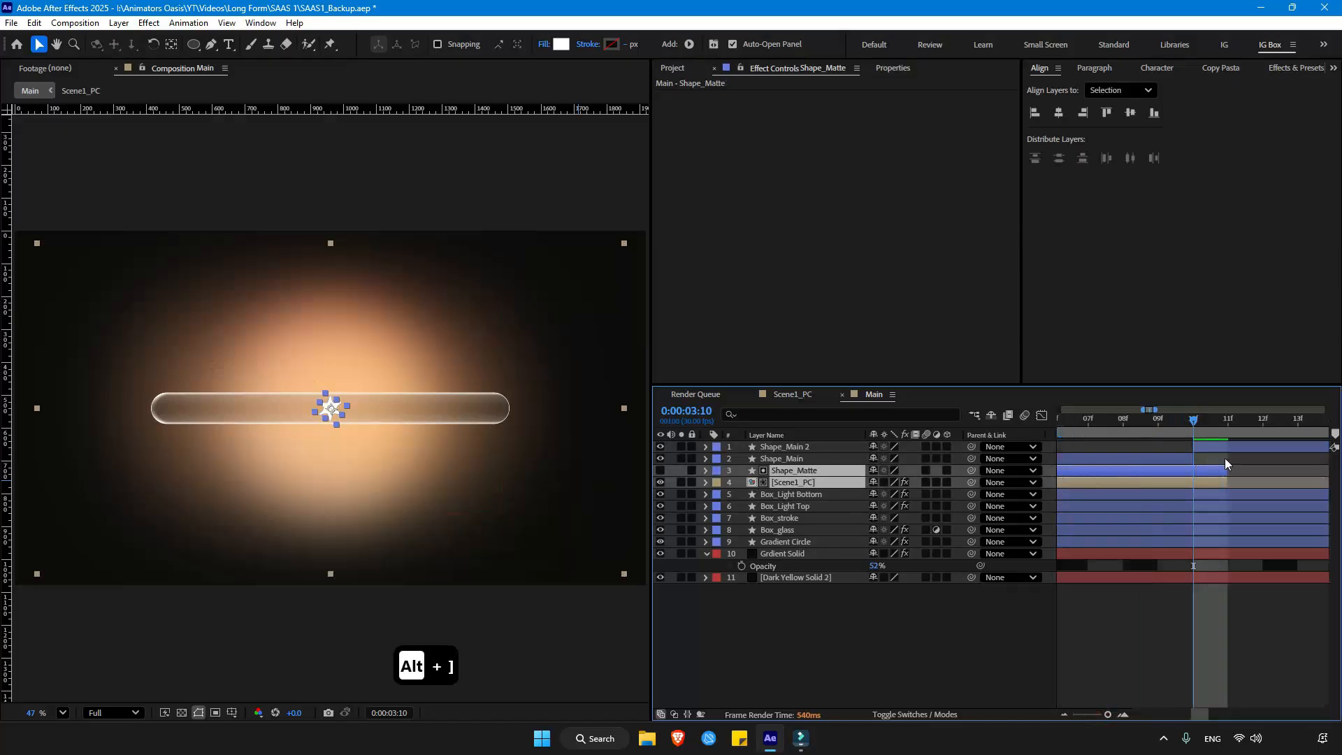
pyautogui.press('-')
pyautogui.click(770, 450)
pyautogui.press('u')
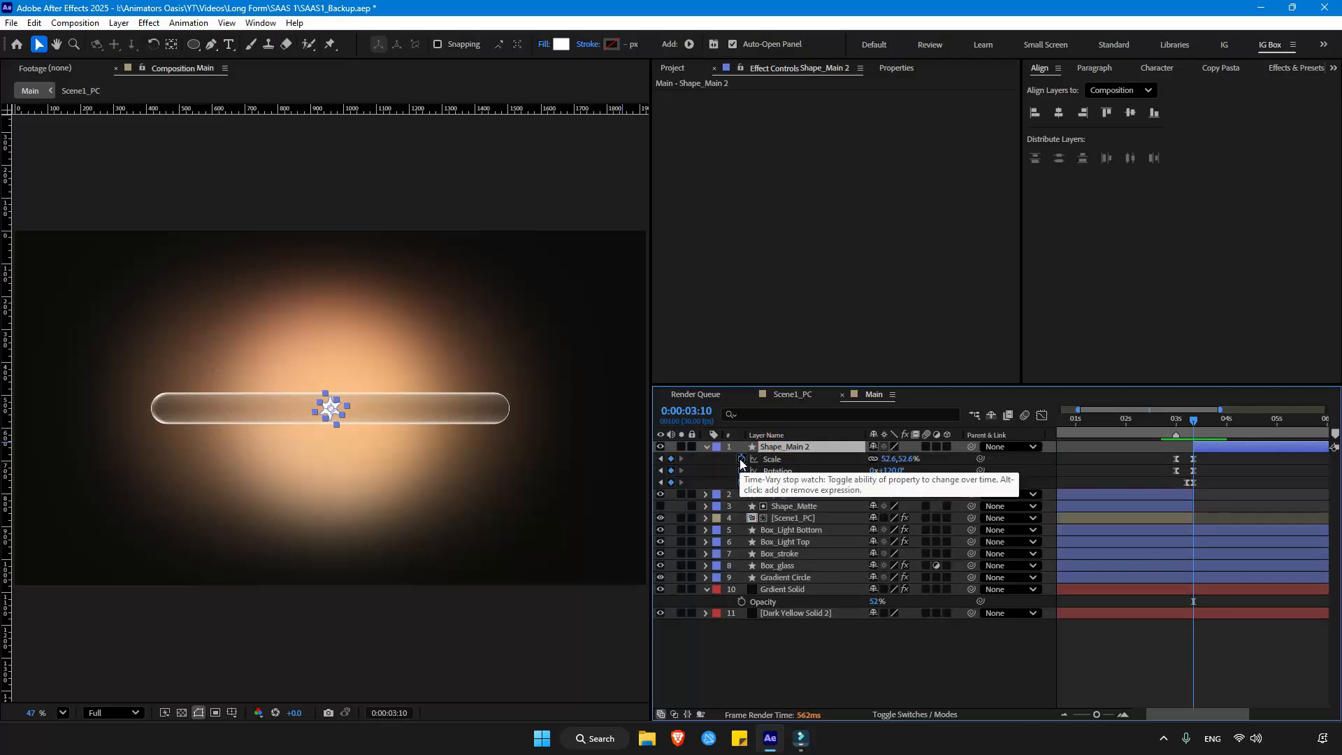
pyautogui.click(741, 460)
pyautogui.click(741, 470)
pyautogui.click(741, 483)
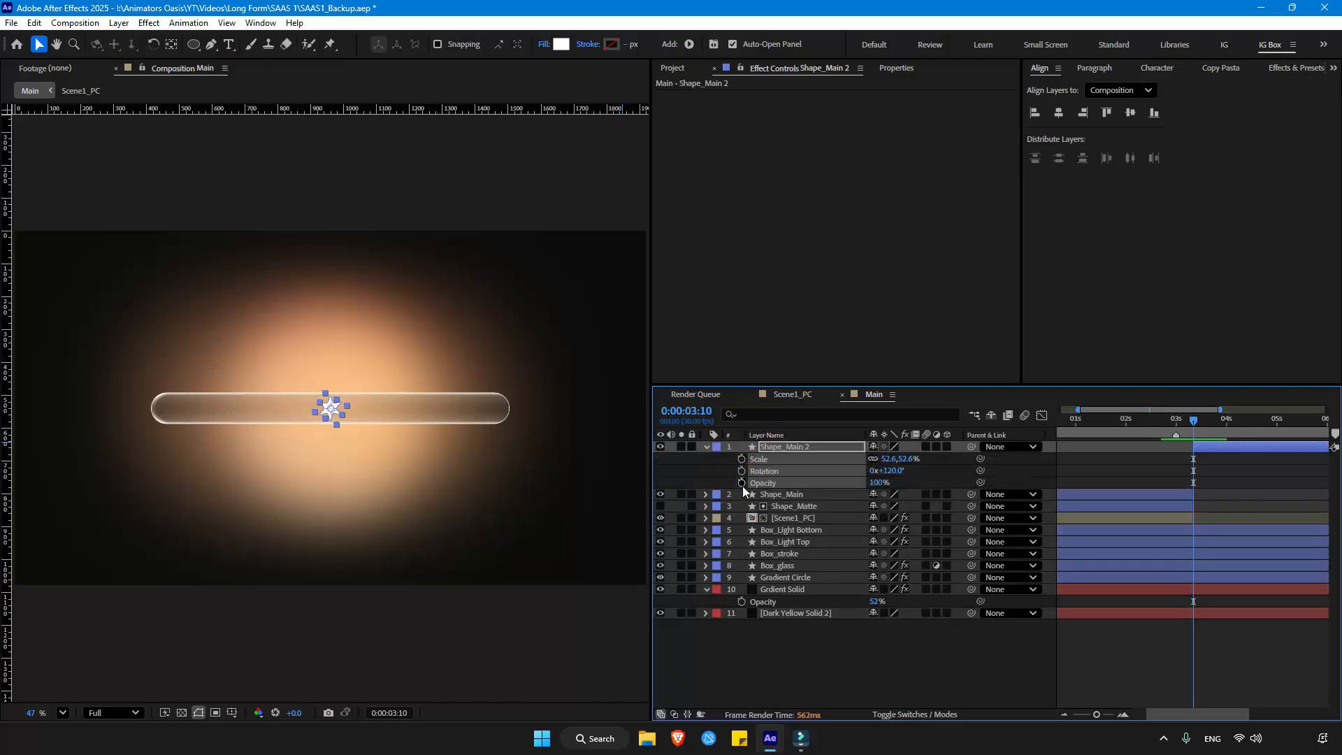
# Step: Start Position and Rotation keyframes on Shape_Main 2 at 0:00:03:10
pyautogui.press('p')
pyautogui.click(742, 459)
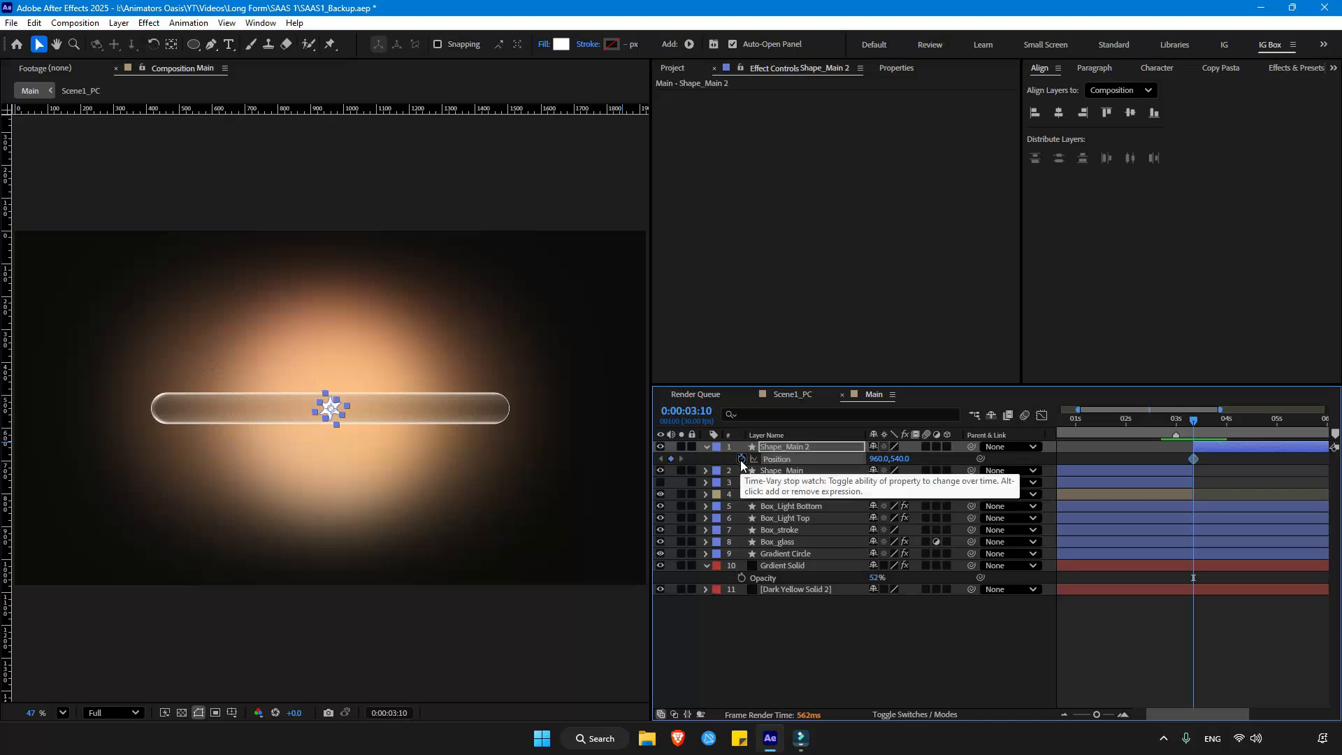
pyautogui.hotkey('shift', 'r')
pyautogui.click(742, 471)
# Step: At 0:00:03:25, move Shape_Main 2 to X 1425 near the box's right end and bend its motion path downward
pyautogui.hotkey('shift', 'pagedown')
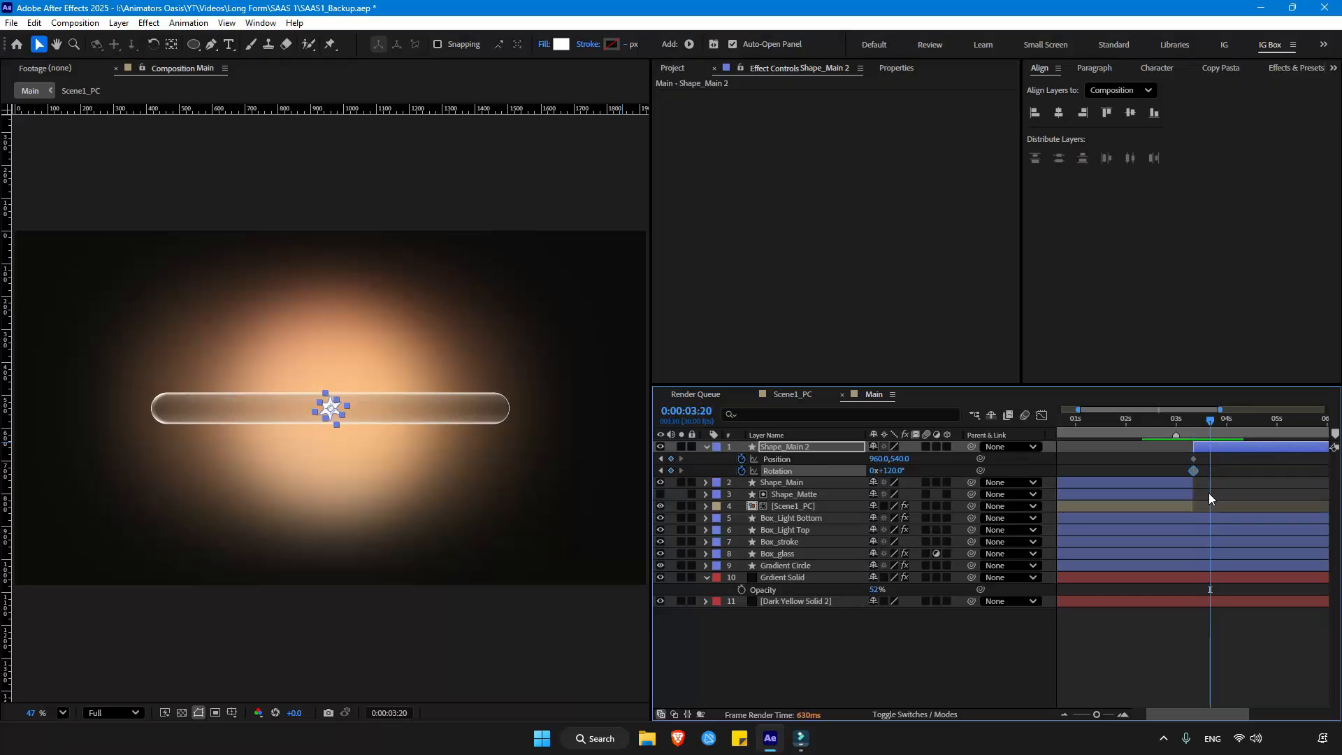
pyautogui.press('pagedown')
pyautogui.press('pagedown')
pyautogui.press('pagedown')
pyautogui.press('pagedown')
pyautogui.press('pagedown')
pyautogui.moveTo(878, 459); pyautogui.dragTo(1027, 458)
pyautogui.moveTo(1197, 470); pyautogui.dragTo(1213, 467)
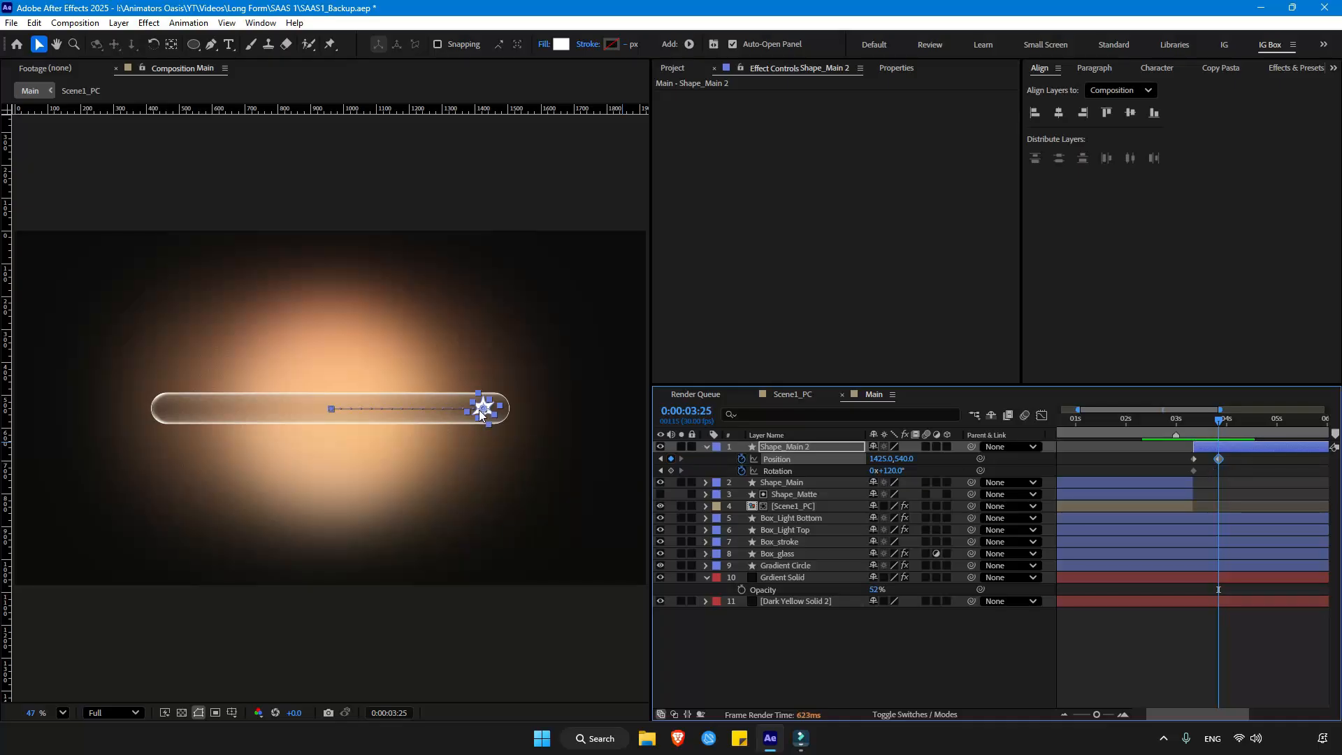
pyautogui.press('g')
pyautogui.moveTo(454, 417); pyautogui.dragTo(396, 501)
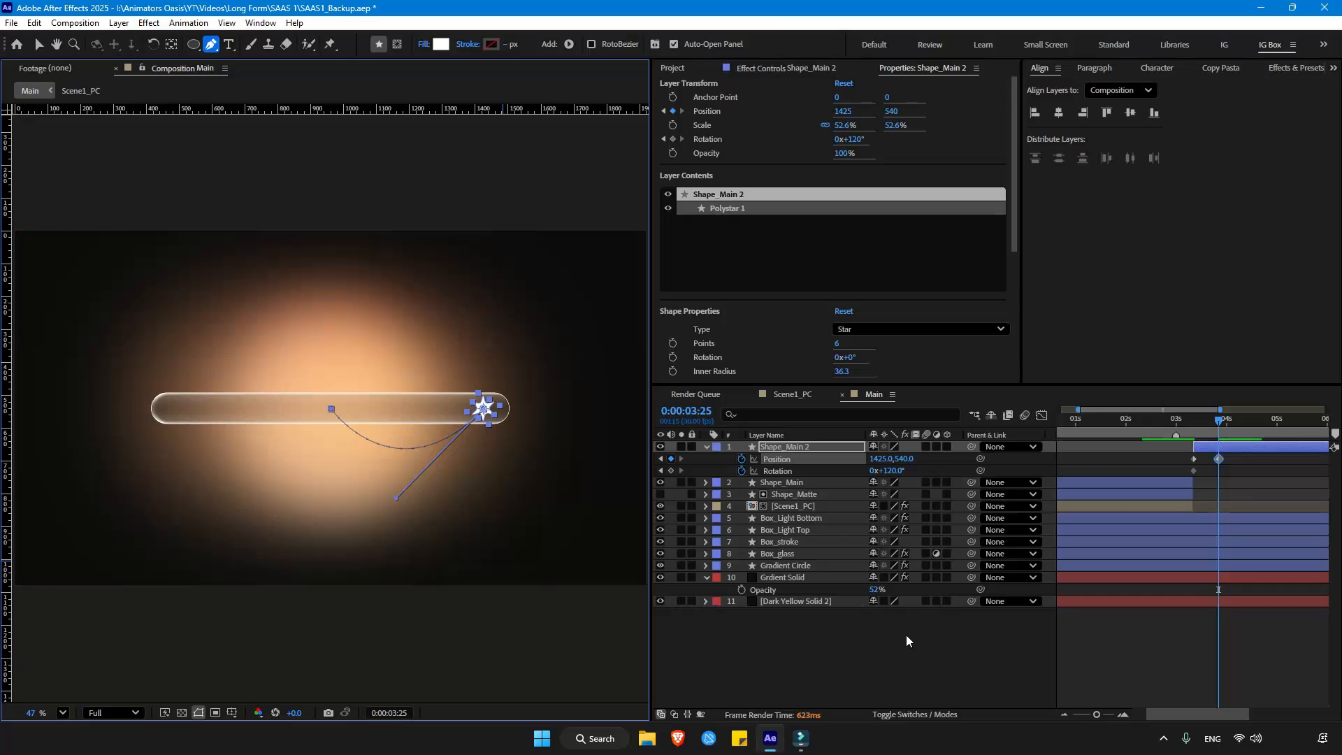
# Step: At 0:00:04:15, move the star to about X 495.8 near the box's left end and arc its motion path upward
pyautogui.hotkey('shift', 'pagedown')
pyautogui.hotkey('shift', 'pagedown')
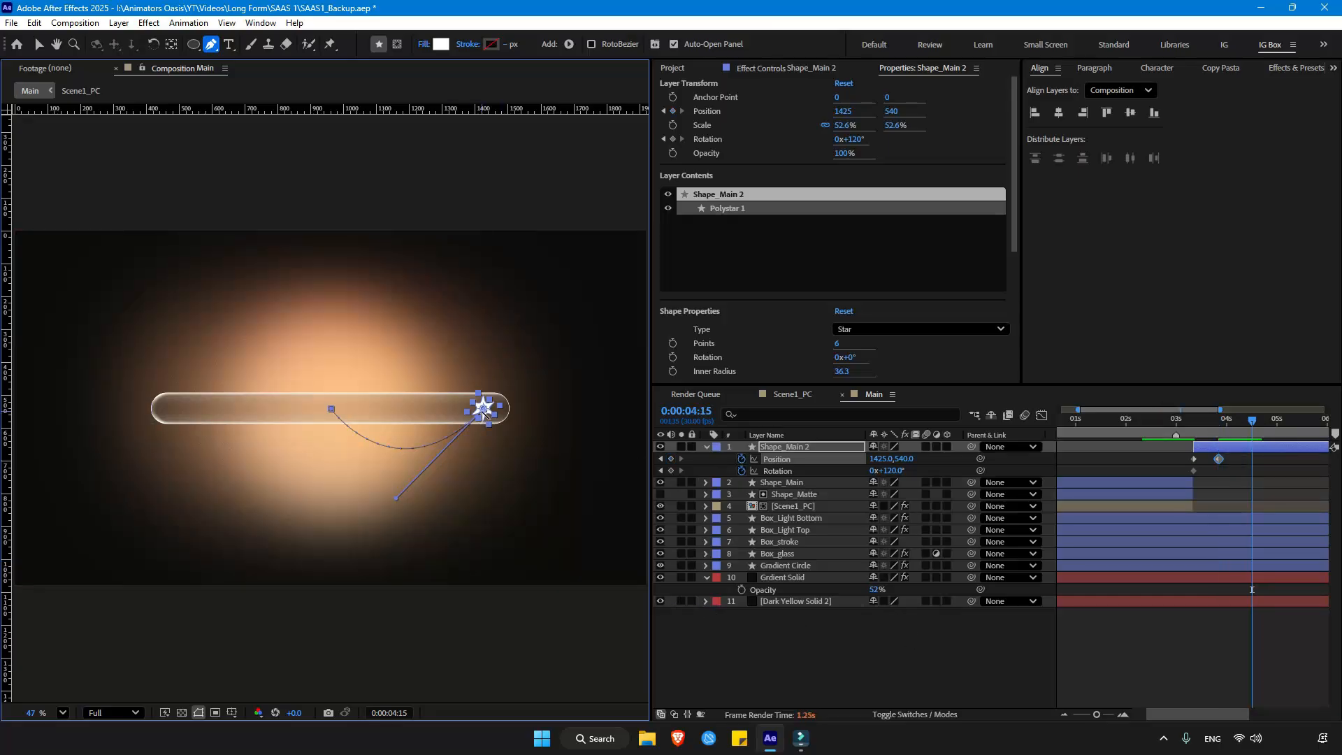
pyautogui.press('v')
pyautogui.moveTo(484, 413); pyautogui.dragTo(179, 415)
pyautogui.moveTo(483, 408); pyautogui.dragTo(349, 230)
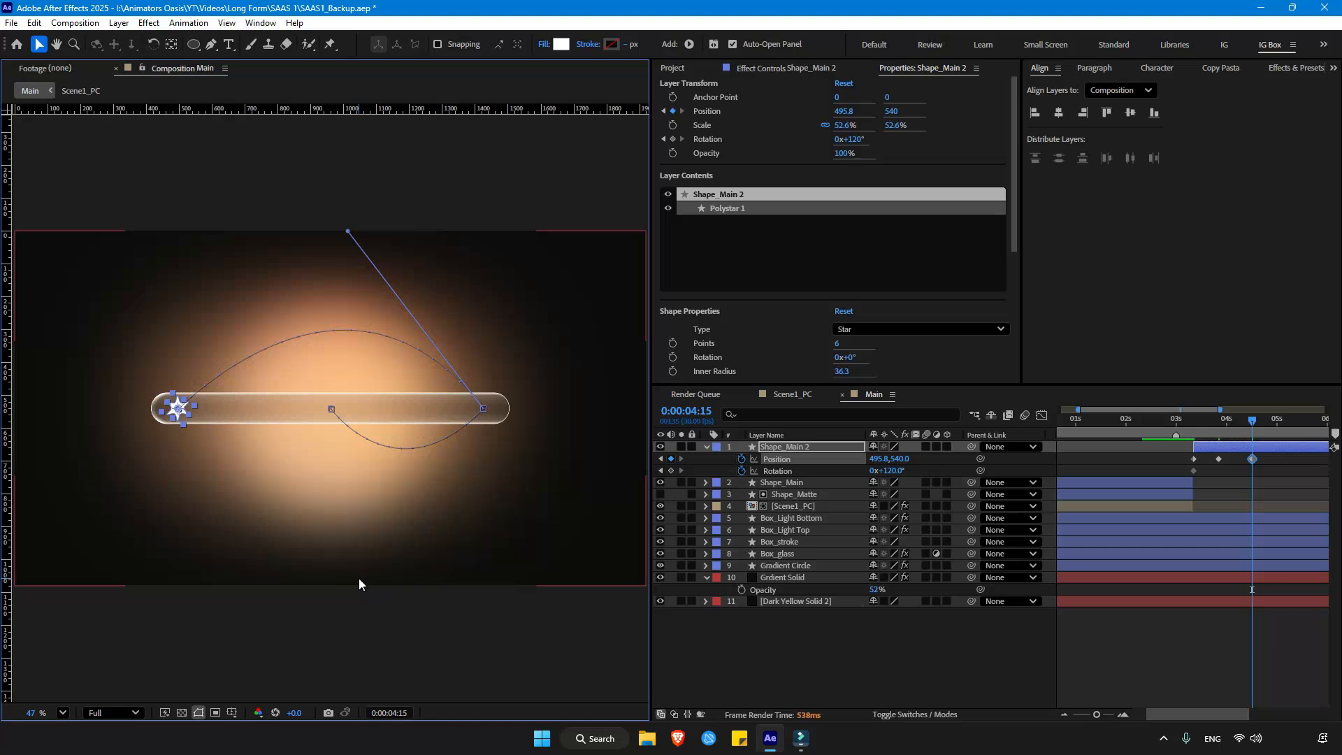
# Step: At 0:00:05:05, move the star back to the box's right end at about X 1424.8
pyautogui.hotkey('shift', 'pagedown')
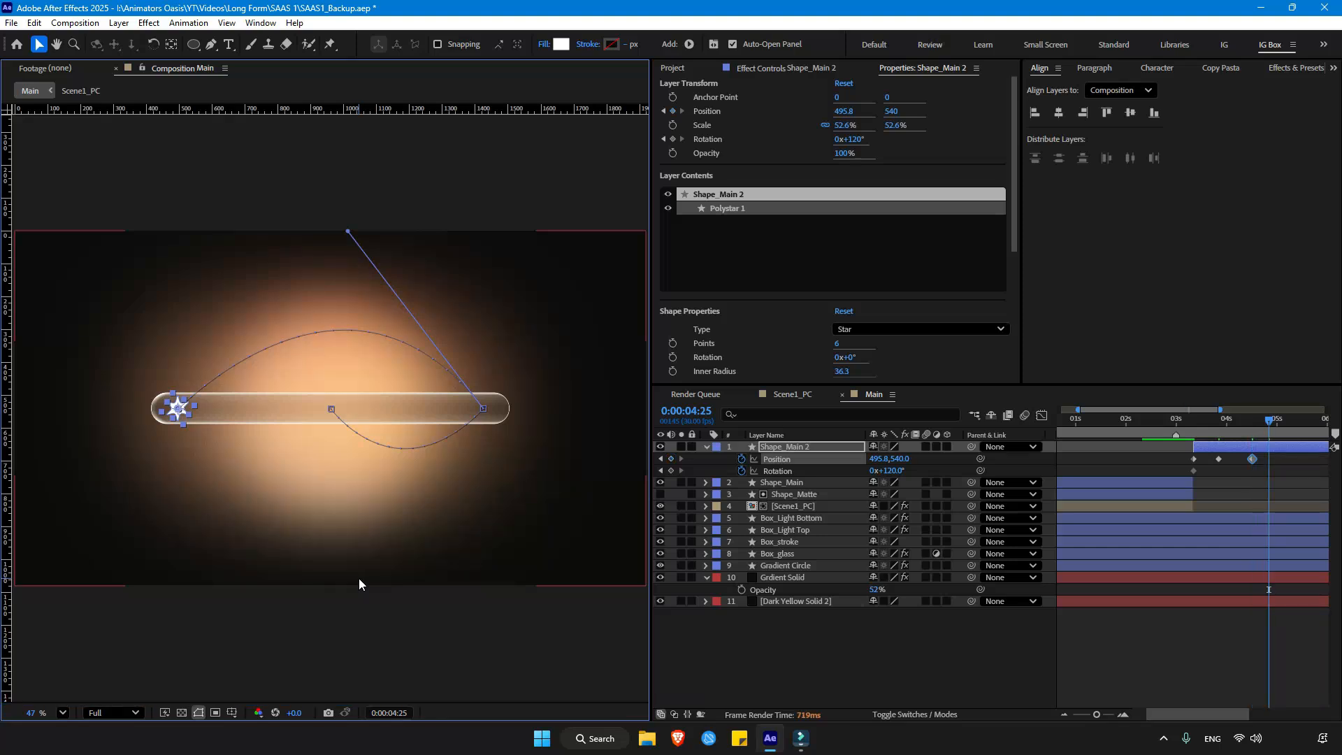
pyautogui.hotkey('shift', 'pagedown')
pyautogui.moveTo(878, 459); pyautogui.dragTo(1293, 464)
pyautogui.moveTo(878, 459); pyautogui.dragTo(1070, 461)
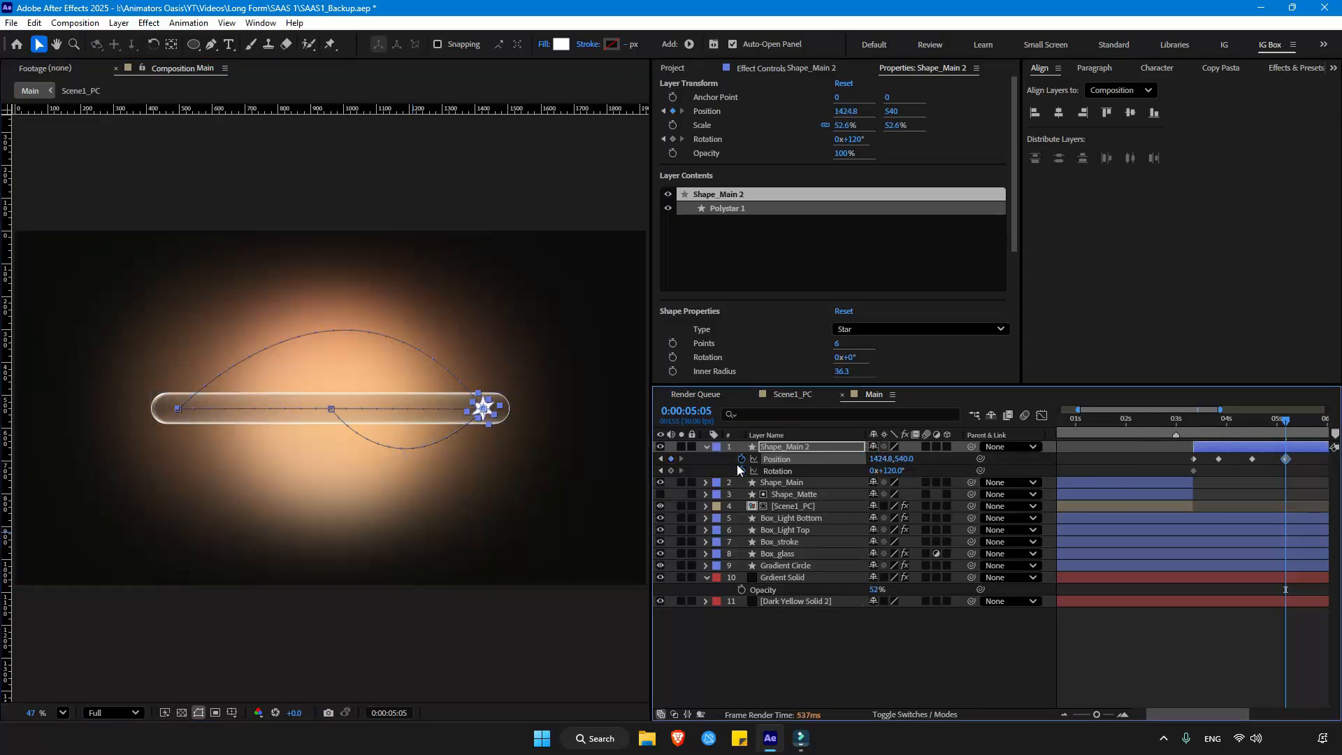
# Step: Set the star's second Position keyframe to Rove Across Time
pyautogui.click(824, 656)
pyautogui.click(1216, 462)
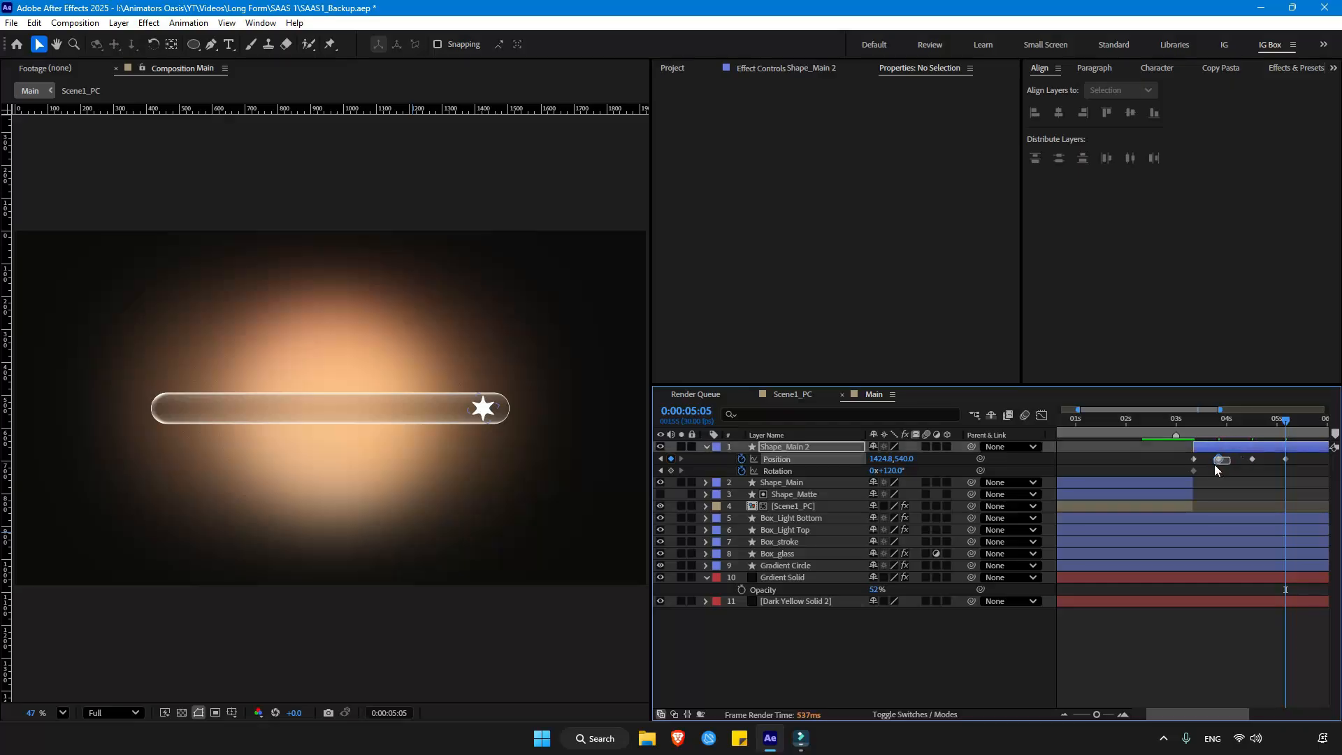
pyautogui.rightClick(1220, 460)
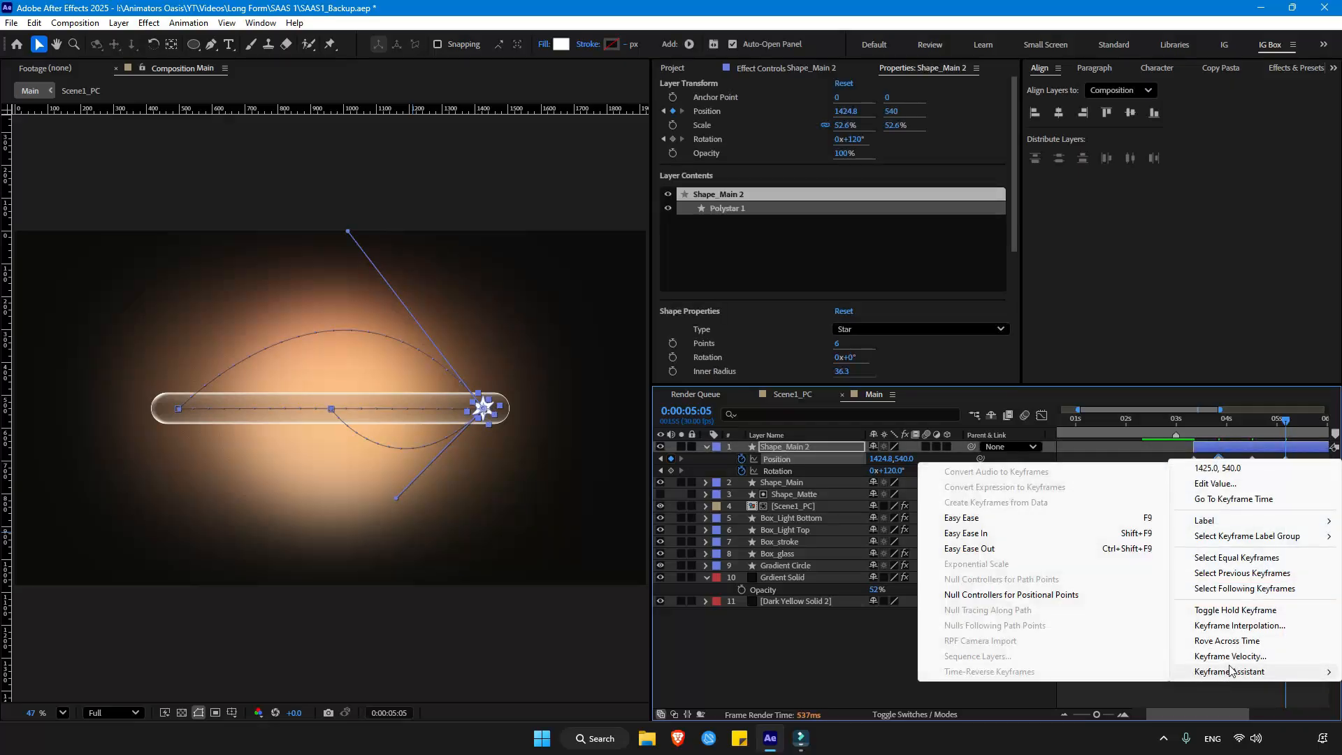
pyautogui.click(1226, 640)
pyautogui.click(1219, 657)
# Step: Solo Shape_Main 2 and preview its motion from 0:00:03:10
pyautogui.moveTo(1197, 429)
pyautogui.mouseDown()
pyautogui.moveTo(1214, 430)
pyautogui.moveTo(1193, 430)
pyautogui.mouseUp()
pyautogui.click(682, 447)
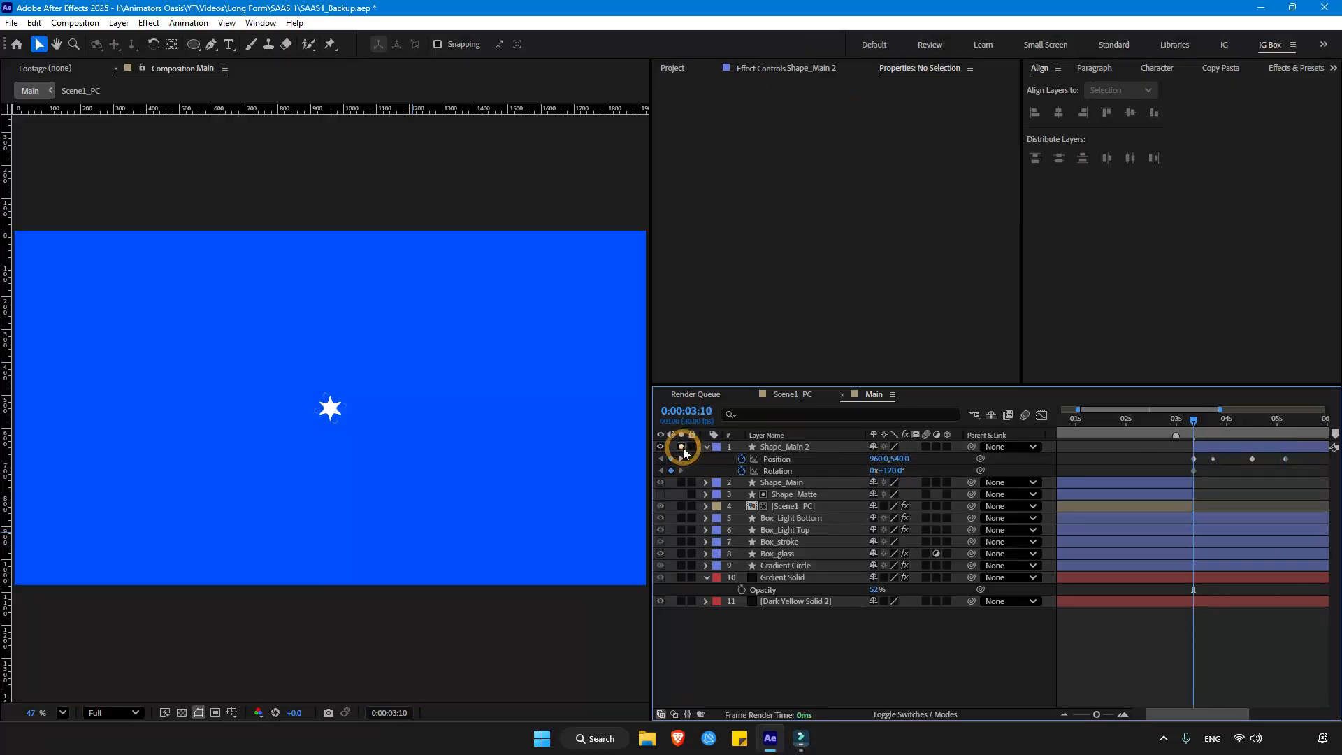
pyautogui.press('space')
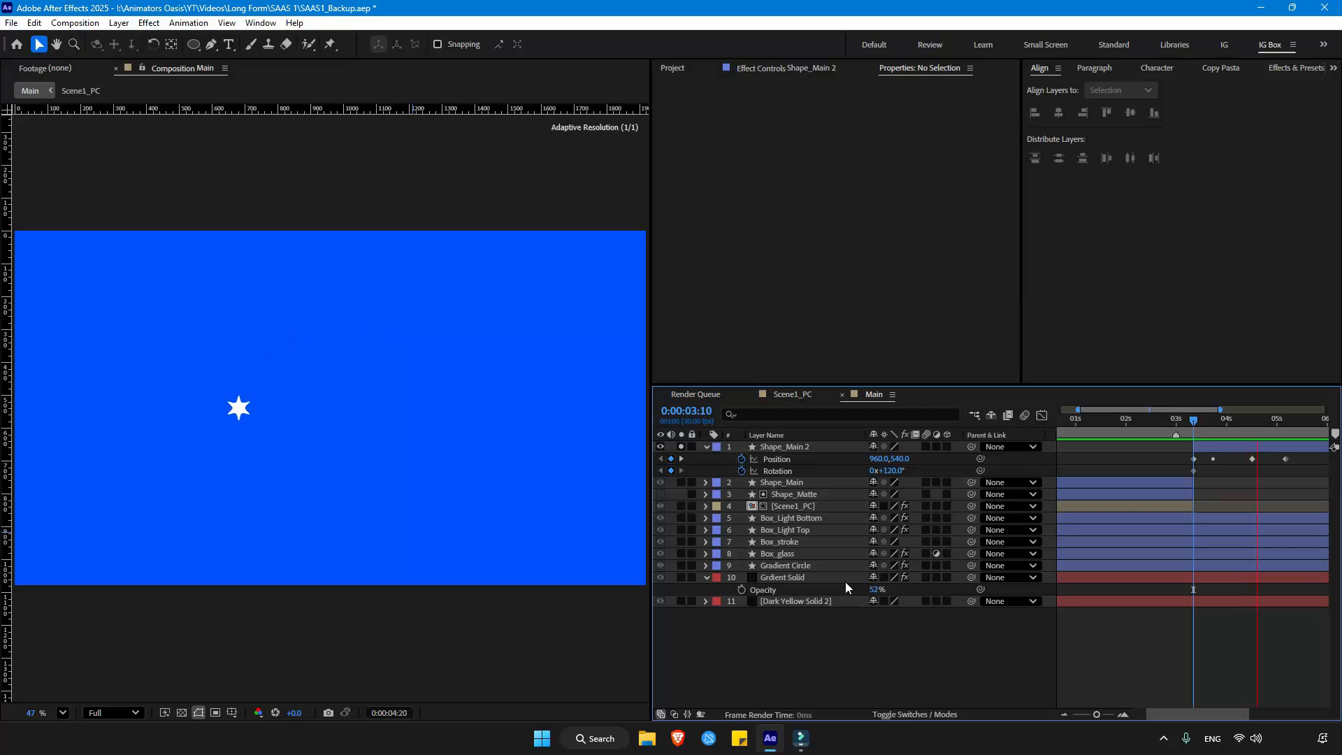
pyautogui.press('space')
# Step: Apply Easy Ease to all Position keyframes of Shape_Main 2
pyautogui.moveTo(1305, 455); pyautogui.dragTo(1170, 461)
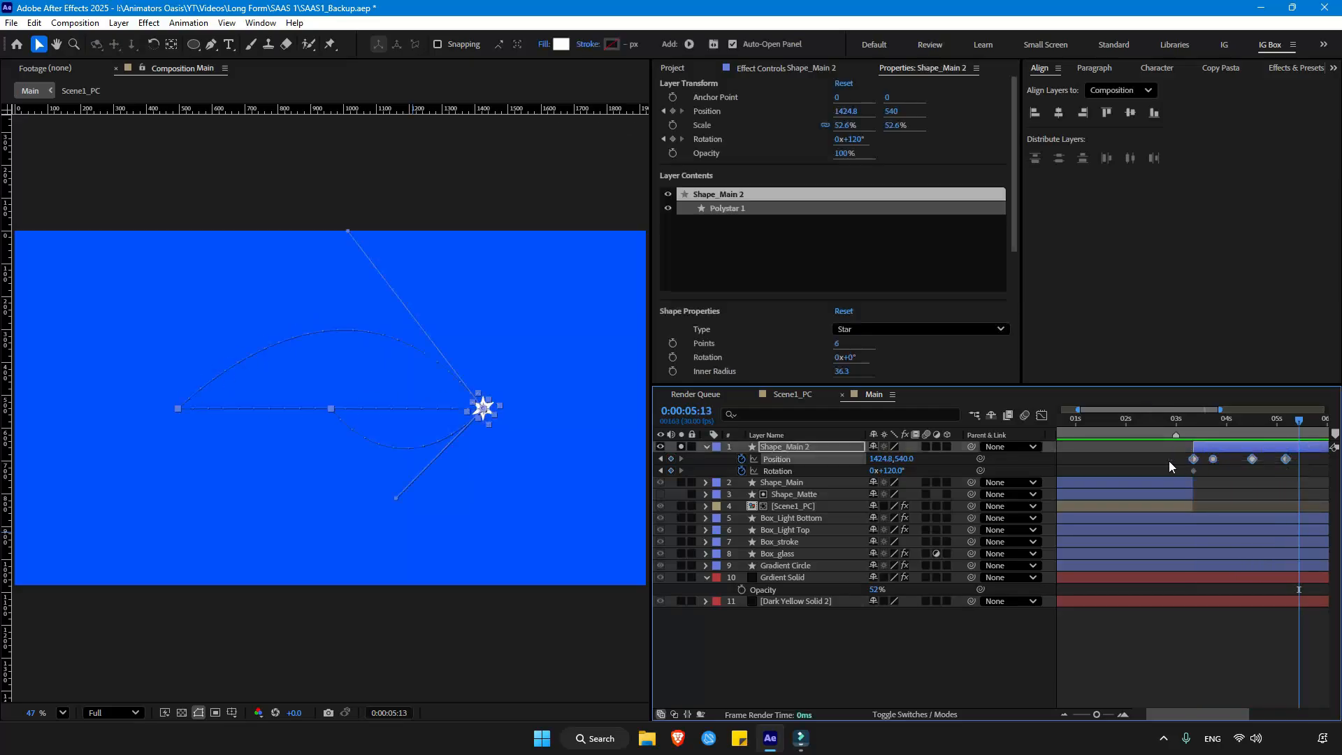
pyautogui.rightClick(1171, 463)
pyautogui.moveTo(1229, 672)
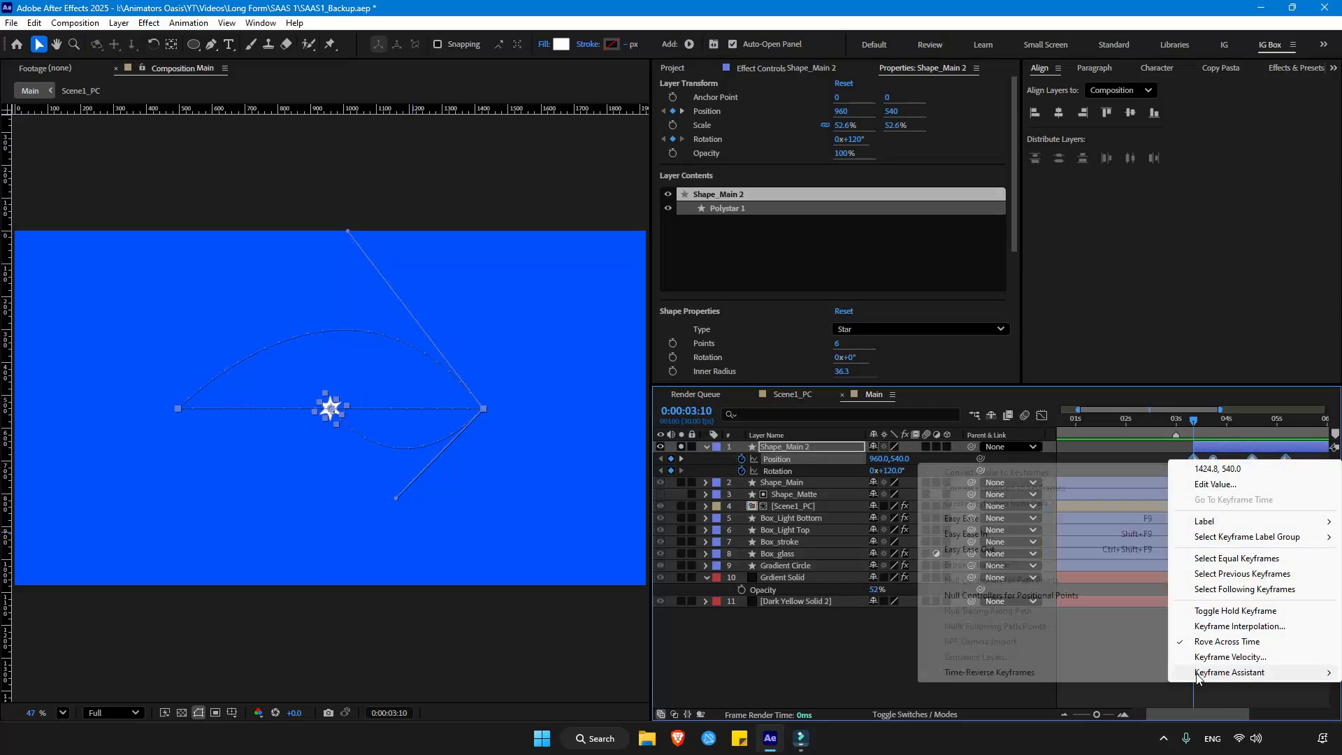
pyautogui.click(976, 526)
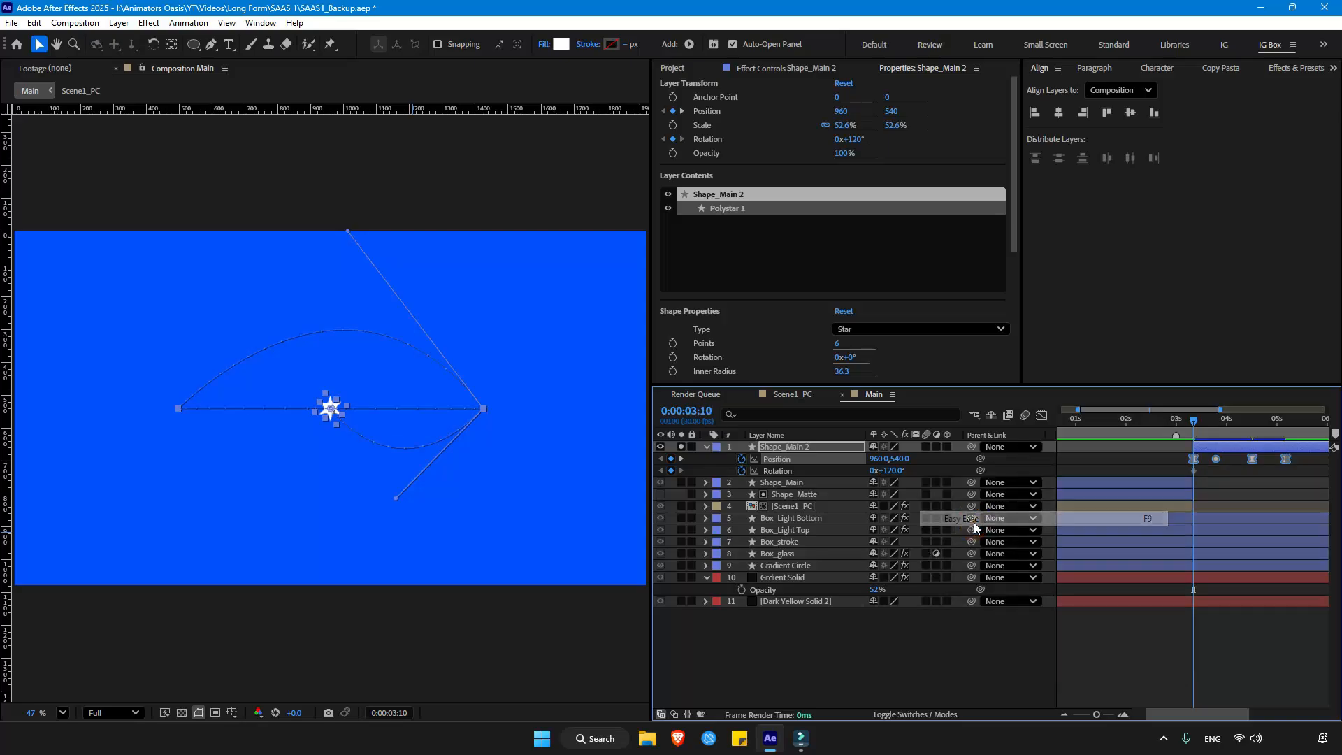
# Step: In the speed graph, raise the speed of Shape_Main 2's third Position keyframe above zero so the star keeps moving through it
pyautogui.click(1041, 416)
pyautogui.click(1241, 653)
pyautogui.press('=')
pyautogui.press('=')
pyautogui.moveTo(1248, 656); pyautogui.dragTo(1040, 552)
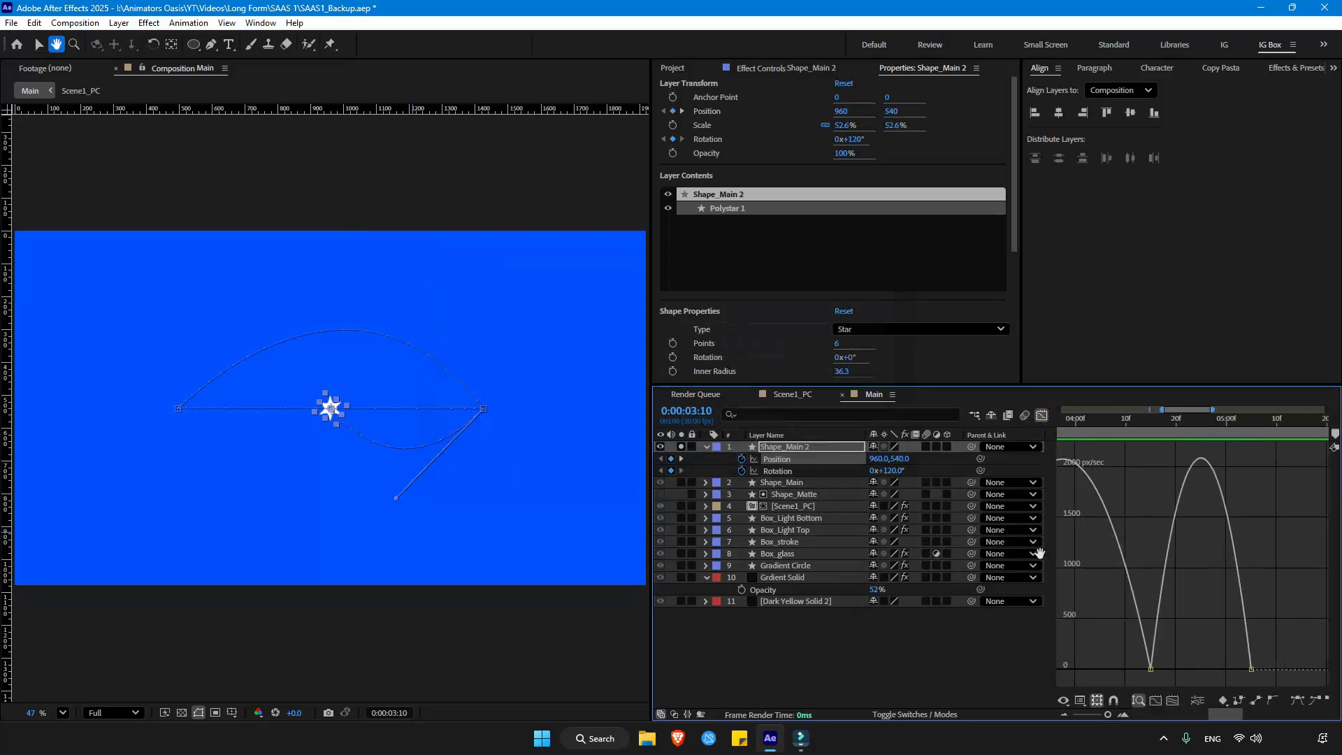
pyautogui.doubleClick(1151, 669)
pyautogui.click(527, 388)
pyautogui.click(821, 431)
pyautogui.moveTo(1151, 669); pyautogui.dragTo(1277, 650)
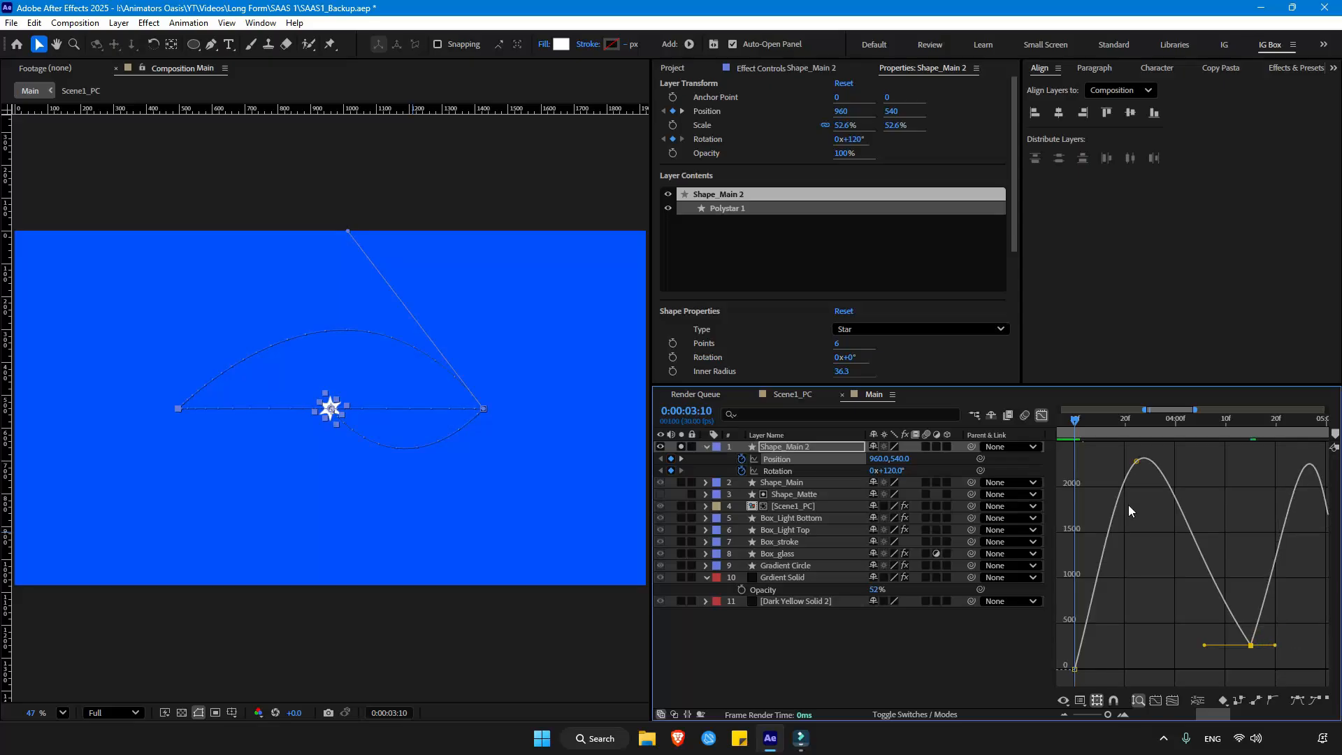
pyautogui.moveTo(1137, 462); pyautogui.dragTo(1132, 468)
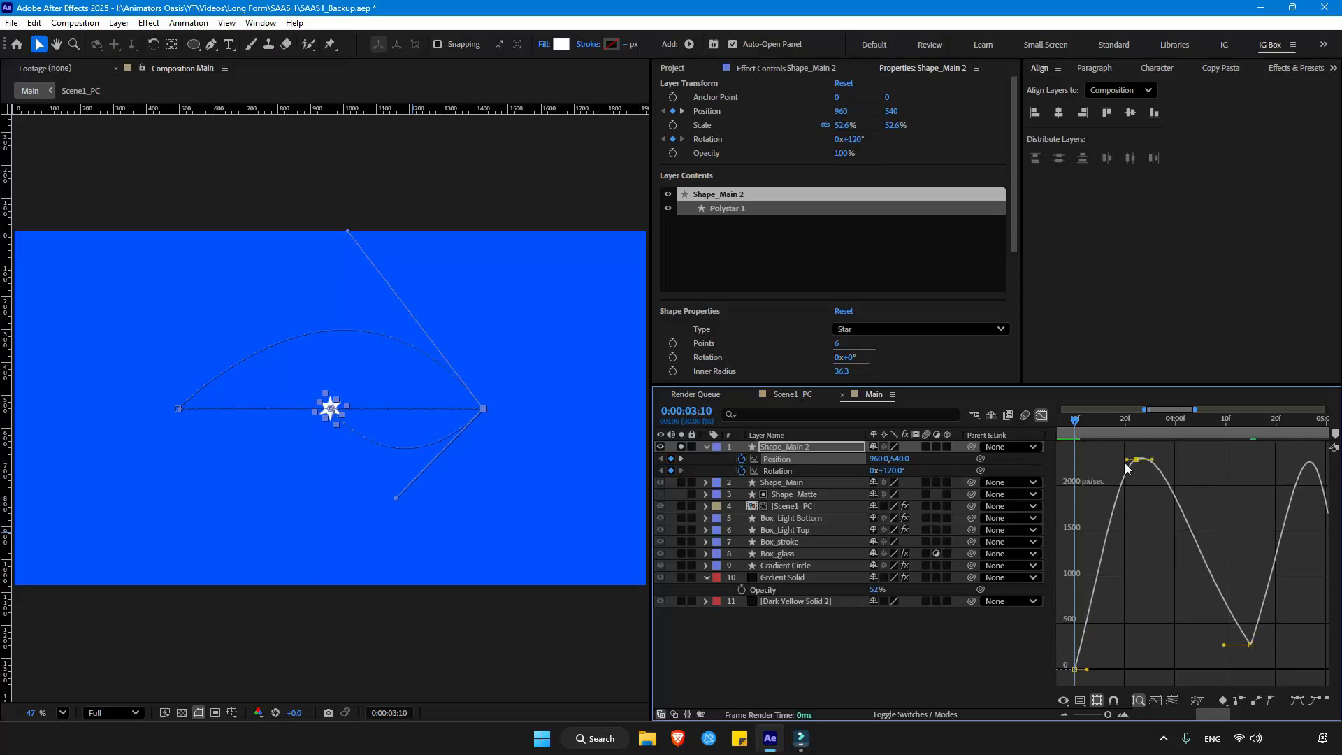
pyautogui.hotkey('ctrl', 'z')
pyautogui.hotkey('ctrl', 'z')
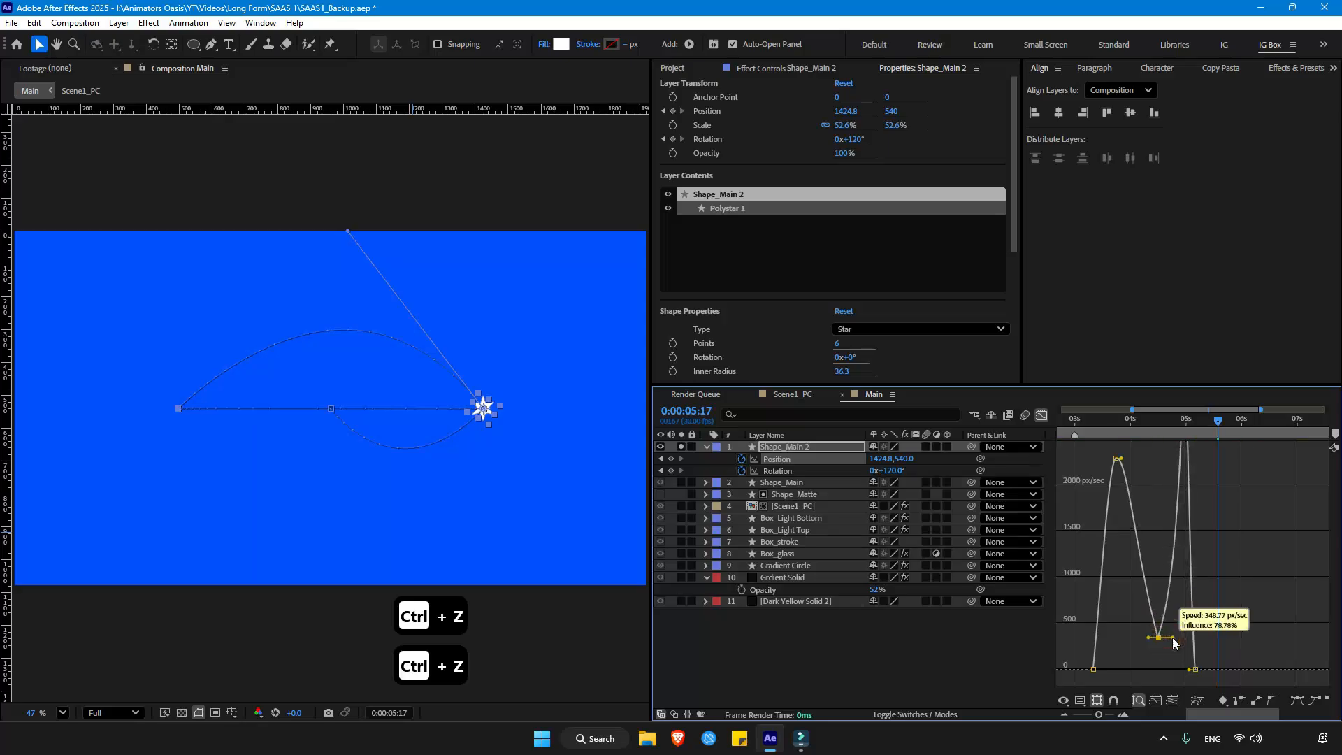
# Step: Move Shape_Main 2's Rotation keyframe to 0:00:04:15 and set Rotation to 1x+120° at 0:00:05:05
pyautogui.click(1041, 415)
pyautogui.moveTo(1094, 471); pyautogui.dragTo(1159, 472)
pyautogui.moveTo(1159, 420); pyautogui.dragTo(1196, 429)
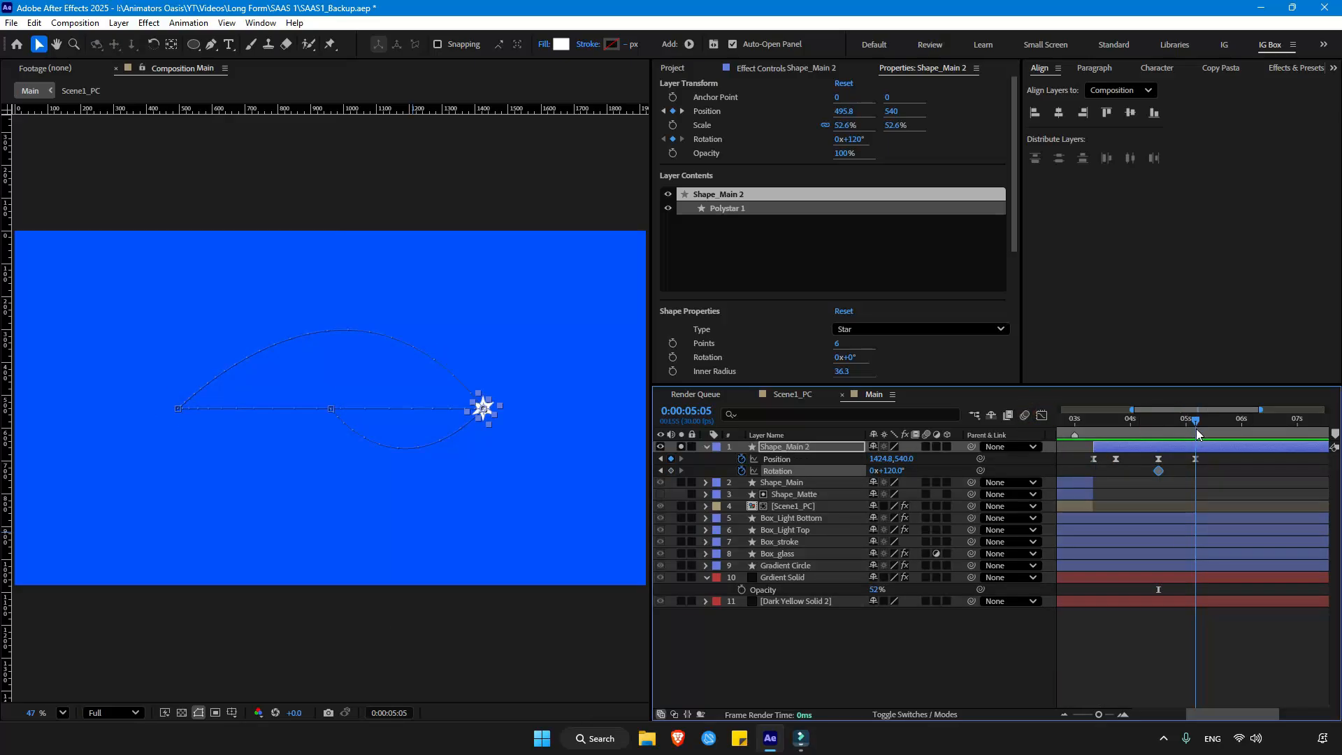
pyautogui.click(873, 470)
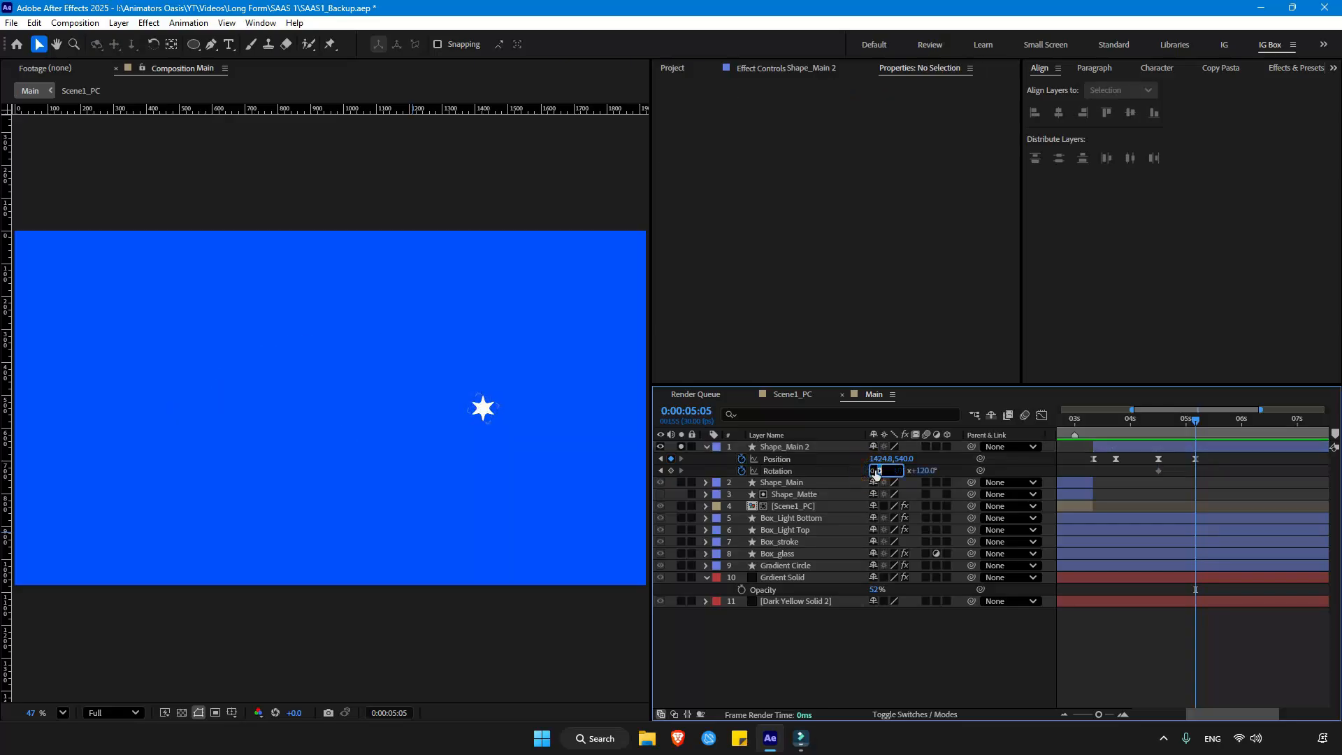
pyautogui.write('1')
pyautogui.press('Return')
# Step: Add a text layer reading "Every adventure, rewarded" and set its font size to 50 px
pyautogui.hotkey('ctrl', 't')
pyautogui.click(188, 410)
pyautogui.write('Ever')
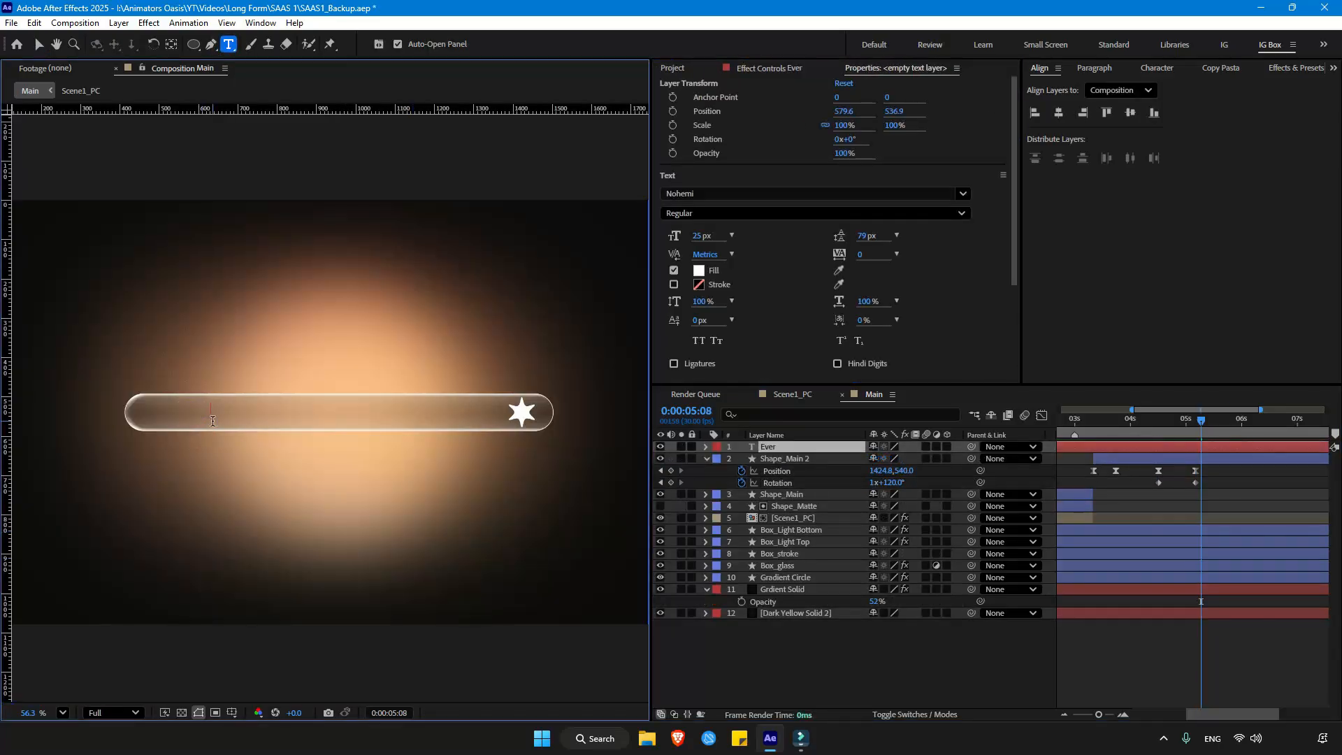
pyautogui.write('y adventure, rewar')
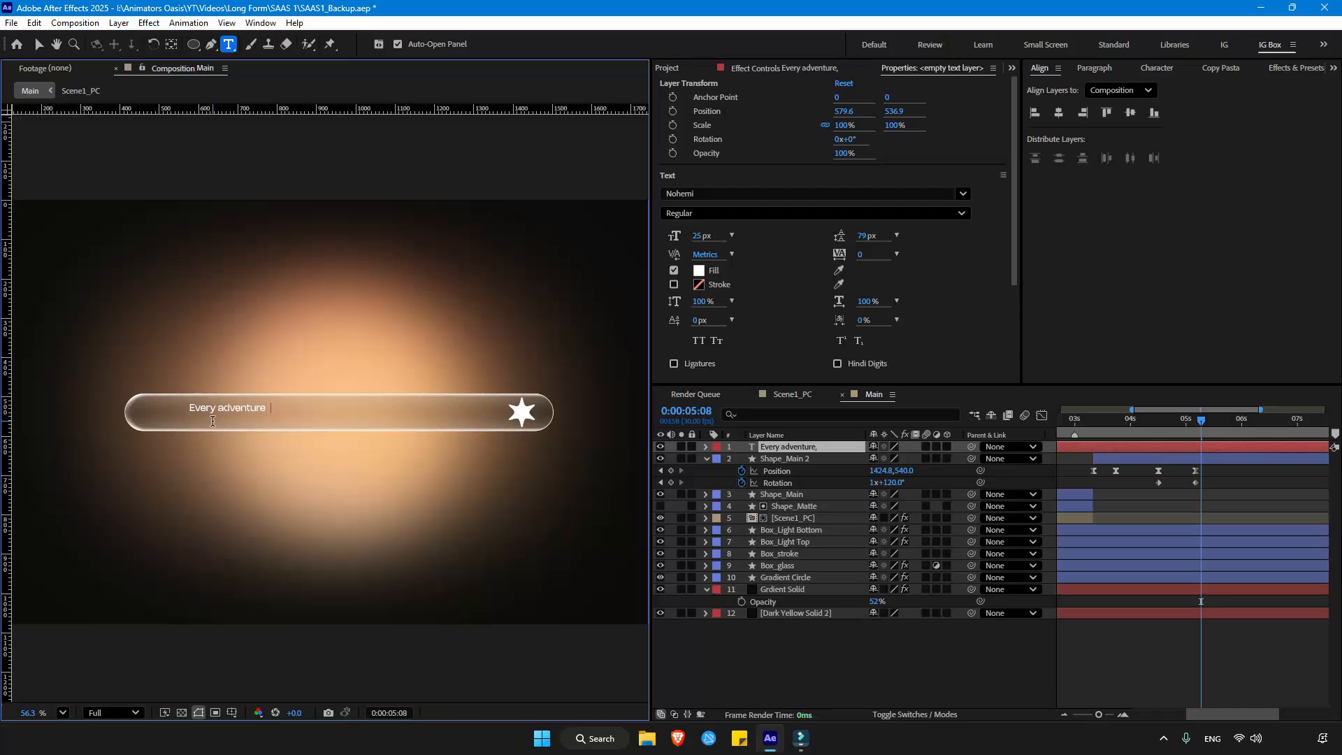
pyautogui.write('ded')
pyautogui.hotkey('ctrl', 'a')
pyautogui.click(701, 236)
pyautogui.write('50')
pyautogui.press('Return')
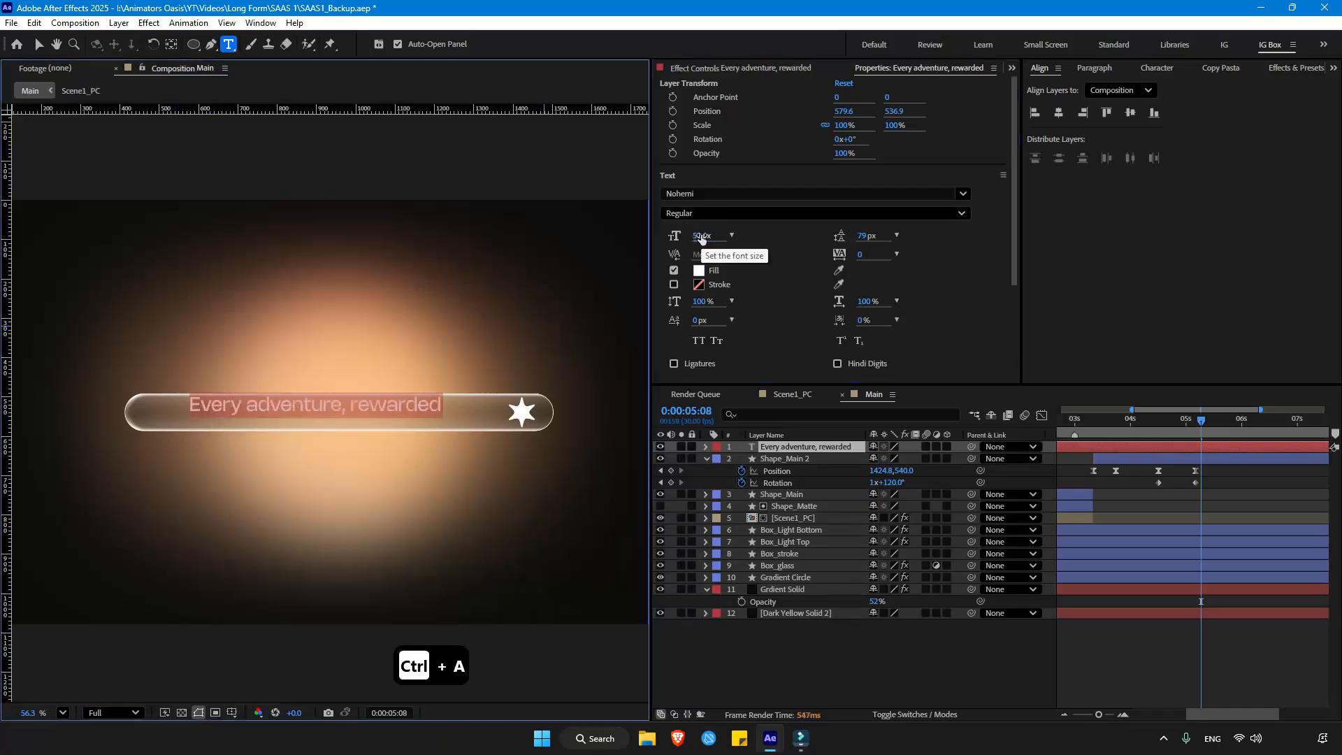
pyautogui.press('Escape')
# Step: Center the text's anchor point, center the layer in the composition, and scale it to 117.5%
pyautogui.hotkey('ctrl', 'alt', 'Home')
pyautogui.hotkey('ctrl', 'Home')
pyautogui.press('s')
pyautogui.moveTo(888, 459); pyautogui.dragTo(1035, 461)
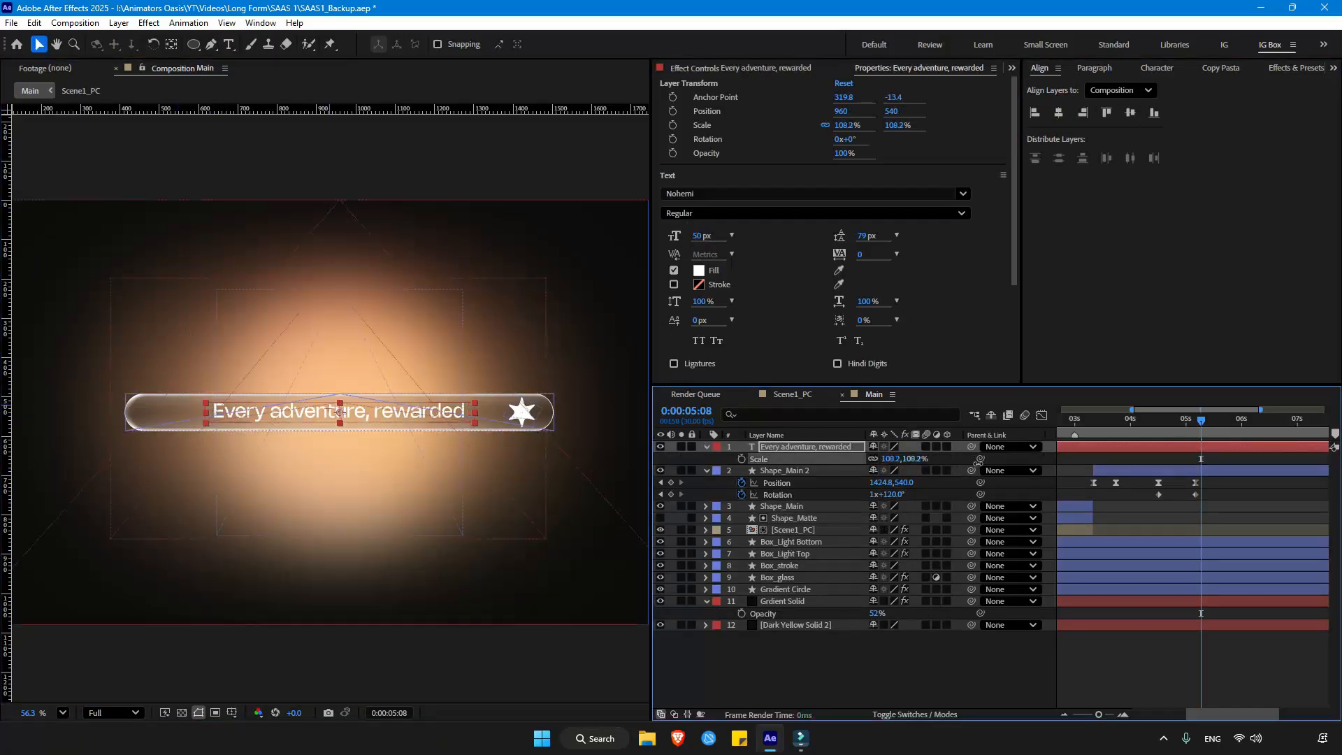
# Step: Trim the text layer's start to 0:00:04:19 and place it below Shape_Main 2 in the layer order
pyautogui.press('j')
pyautogui.hotkey('alt', '[')
pyautogui.moveTo(829, 447); pyautogui.dragTo(851, 496)
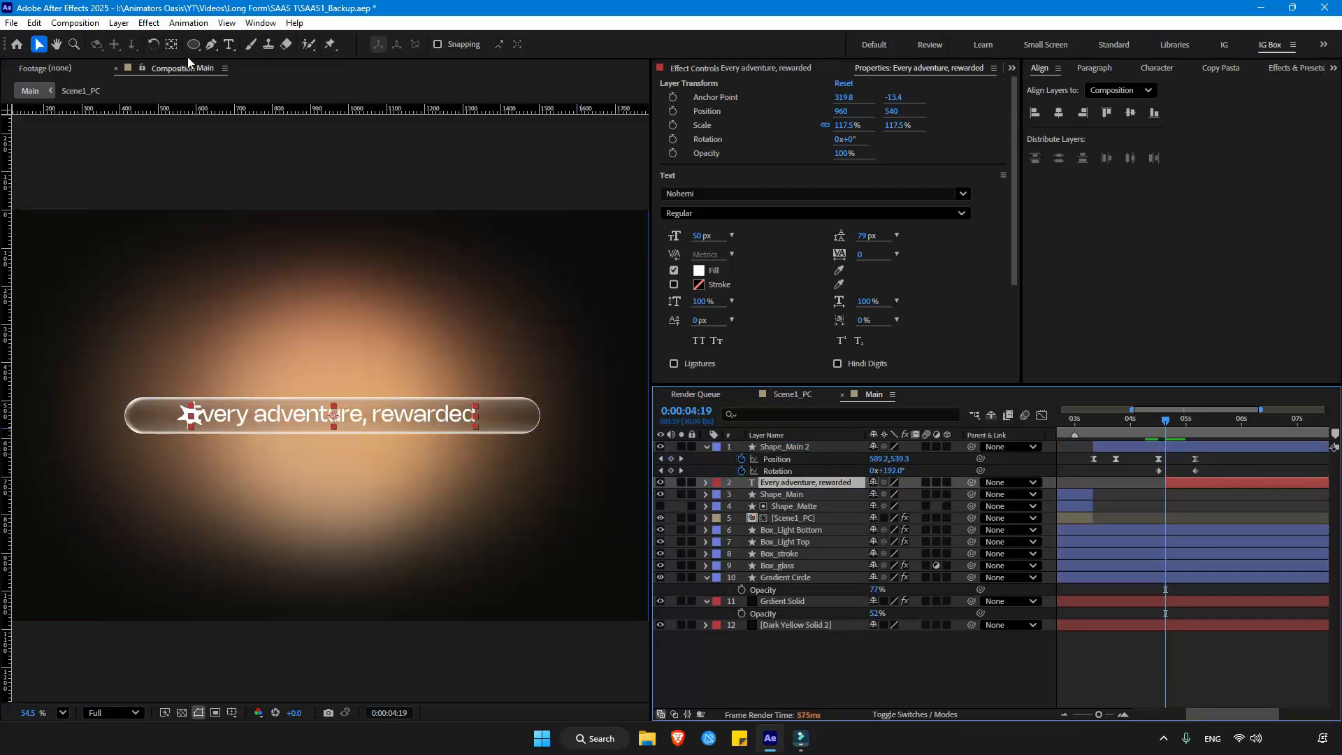
# Step: Draw a rectangular mask around the whole text and add a Mask Path keyframe at 0:00:04:19
pyautogui.click(193, 49)
pyautogui.click(234, 51)
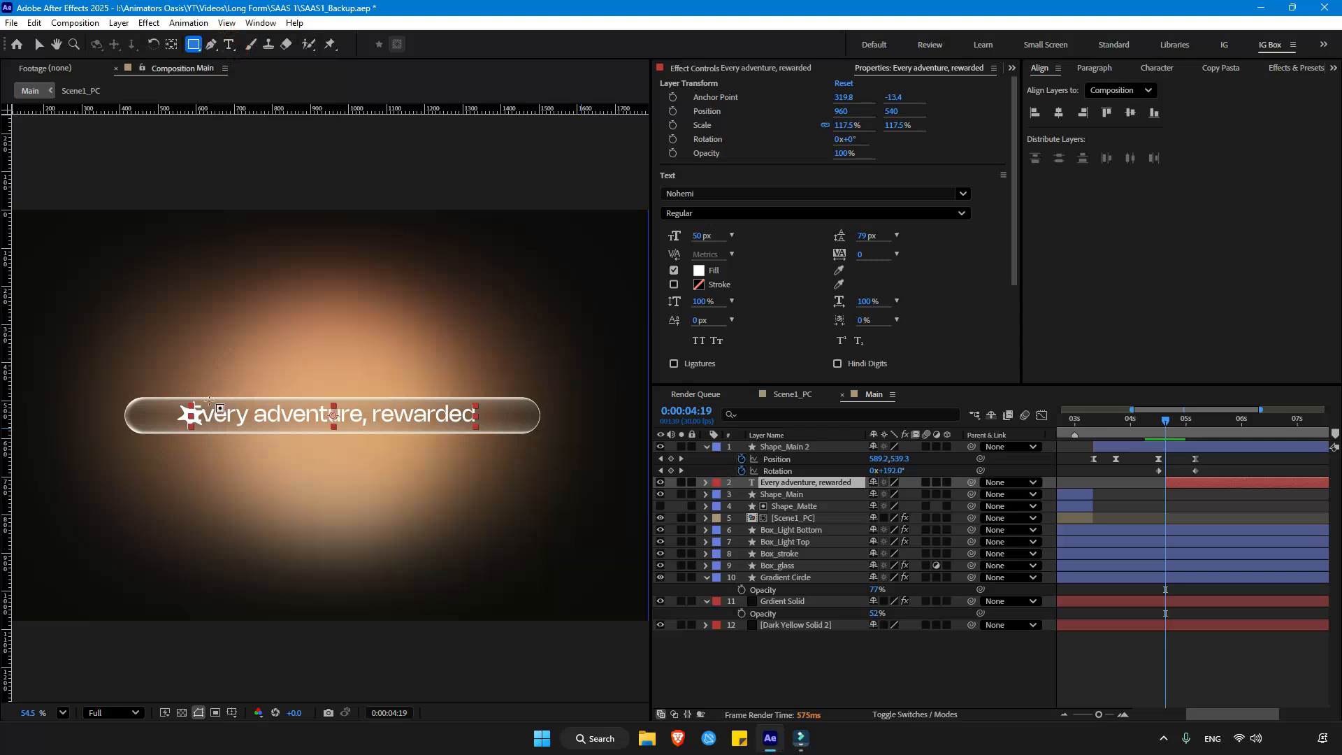
pyautogui.click(181, 402)
pyautogui.moveTo(286, 429); pyautogui.dragTo(478, 425)
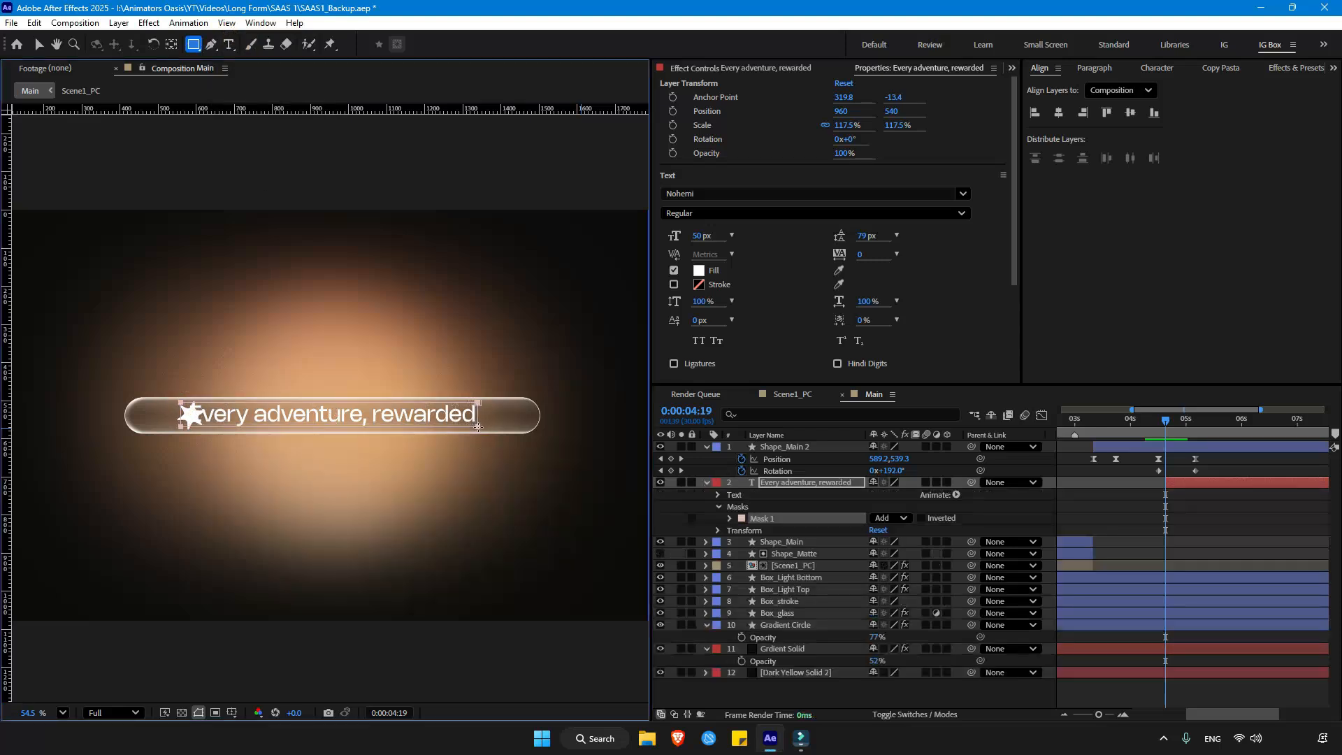
pyautogui.click(729, 518)
pyautogui.click(753, 530)
pyautogui.press('u')
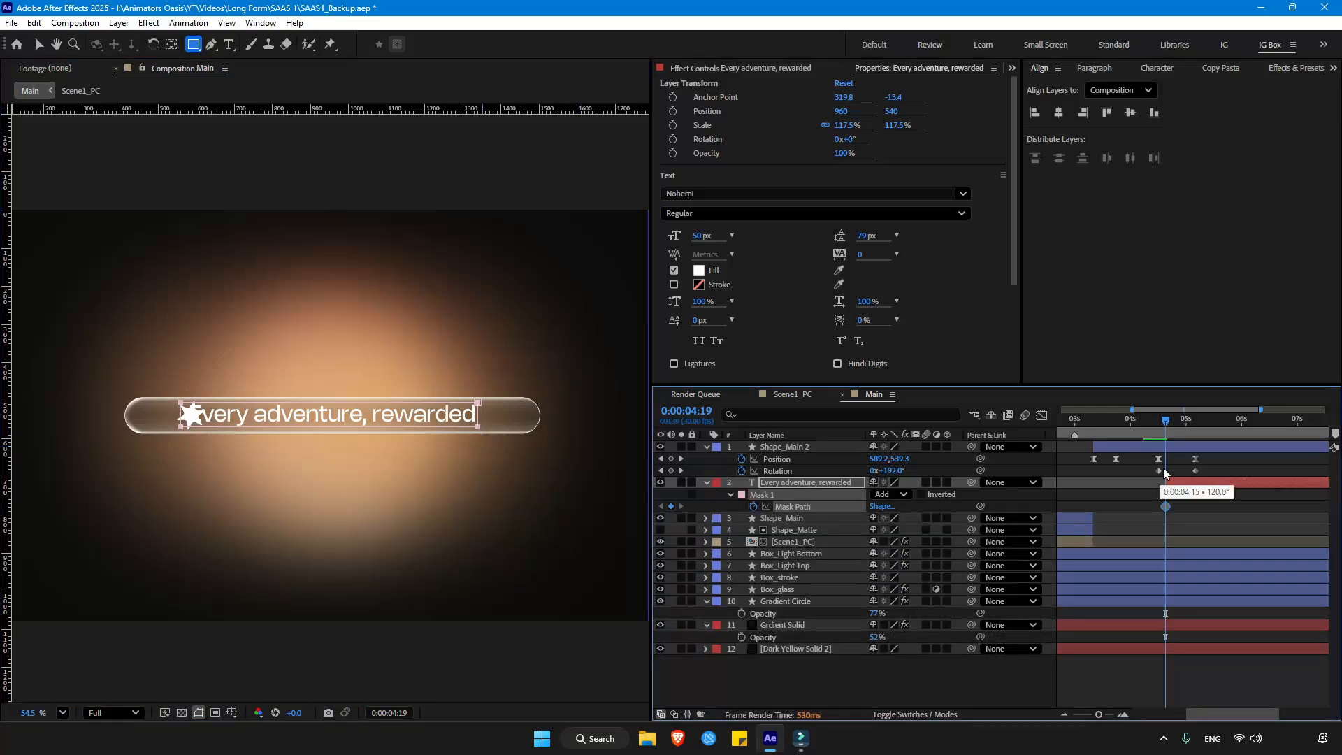
# Step: Add a Mask Path keyframe at 0:00:05:05, and at 0:00:04:19 shrink the mask to a narrow strip behind the star
pyautogui.click(1165, 421)
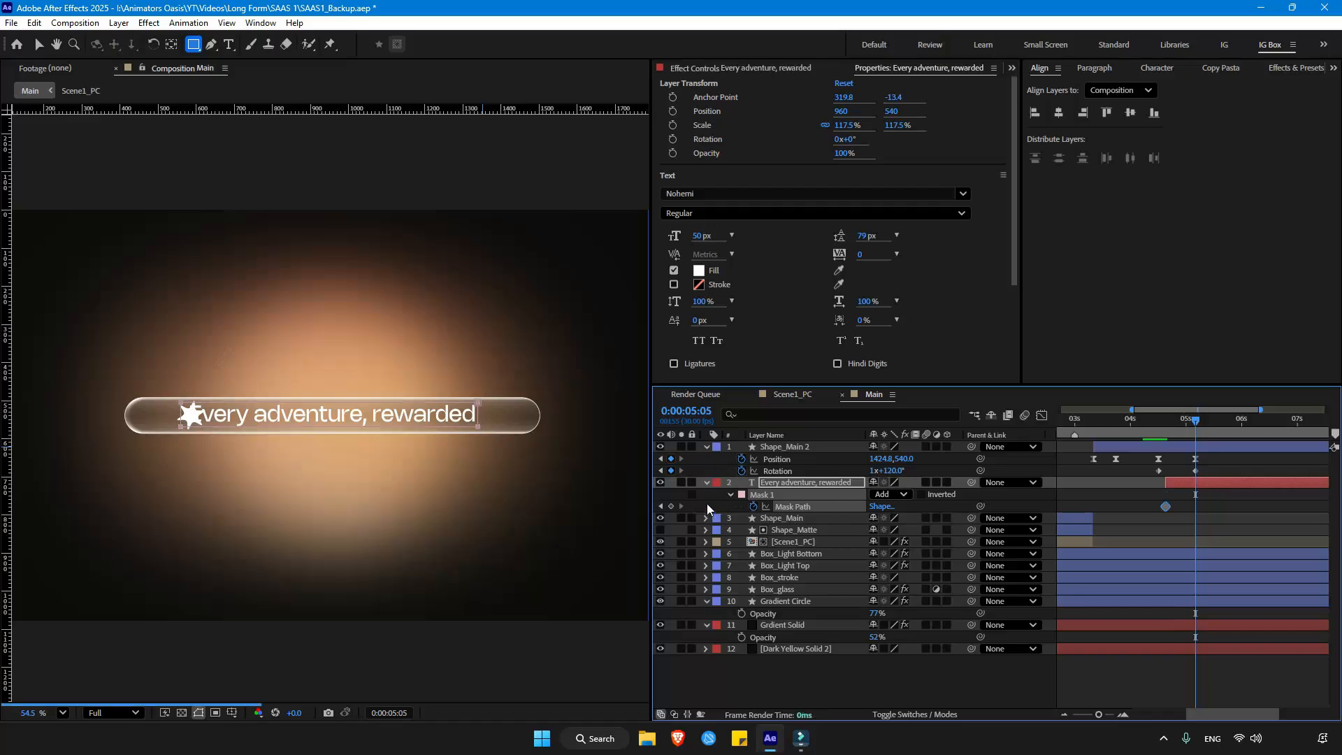
pyautogui.click(671, 506)
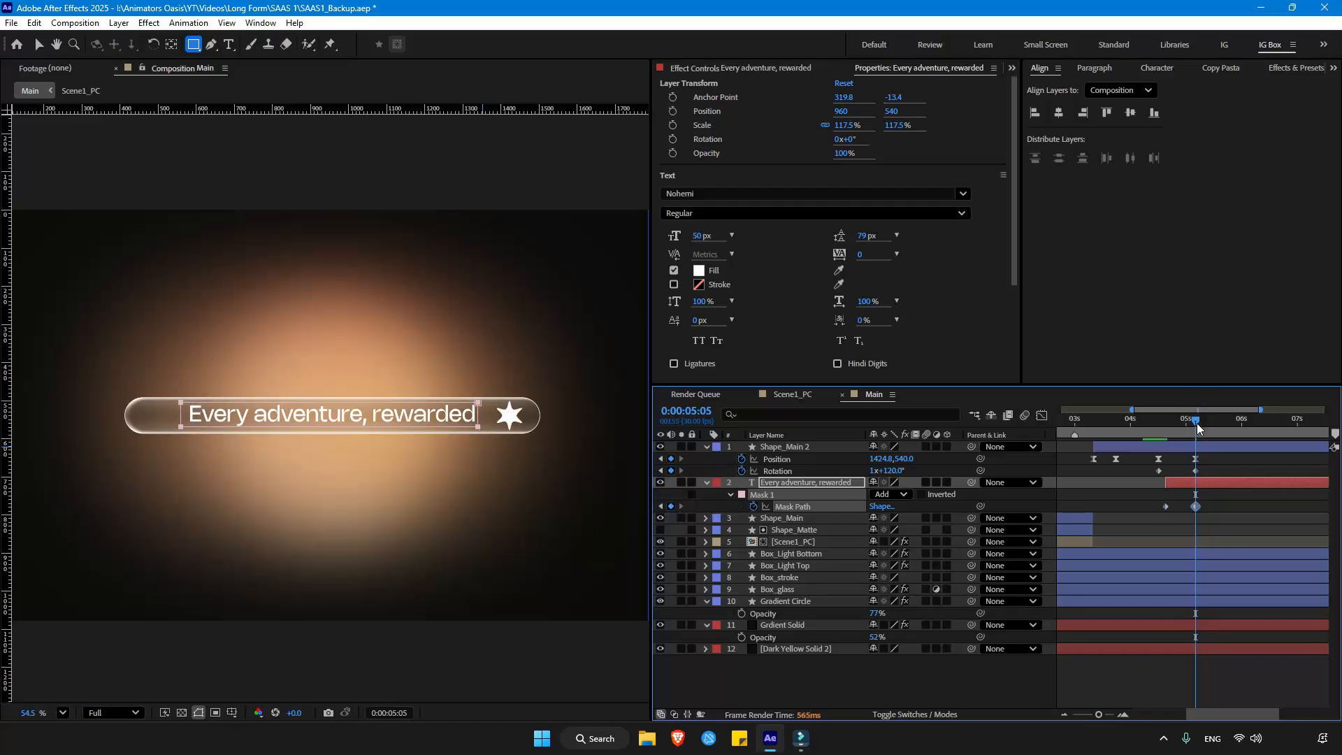
pyautogui.moveTo(1197, 426); pyautogui.dragTo(1166, 424)
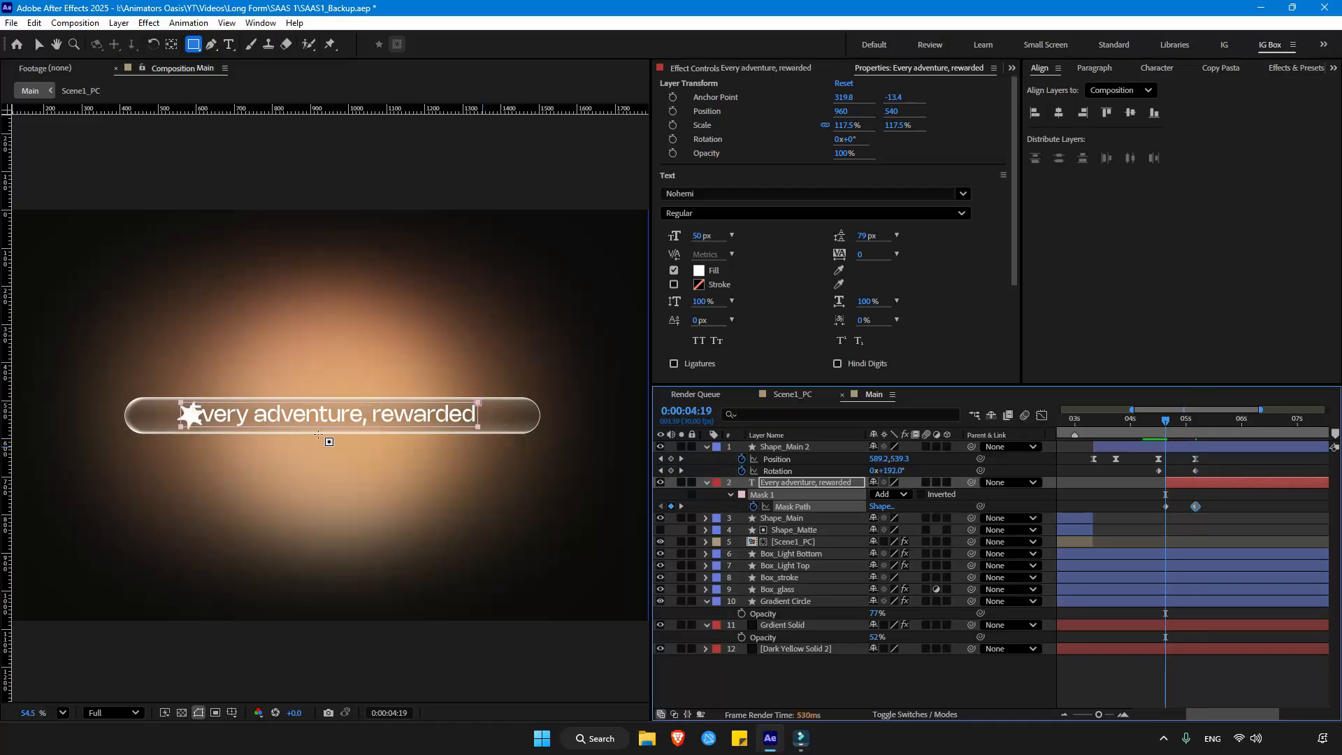
pyautogui.press('v')
pyautogui.moveTo(490, 393); pyautogui.dragTo(459, 462)
pyautogui.moveTo(478, 427); pyautogui.dragTo(189, 428)
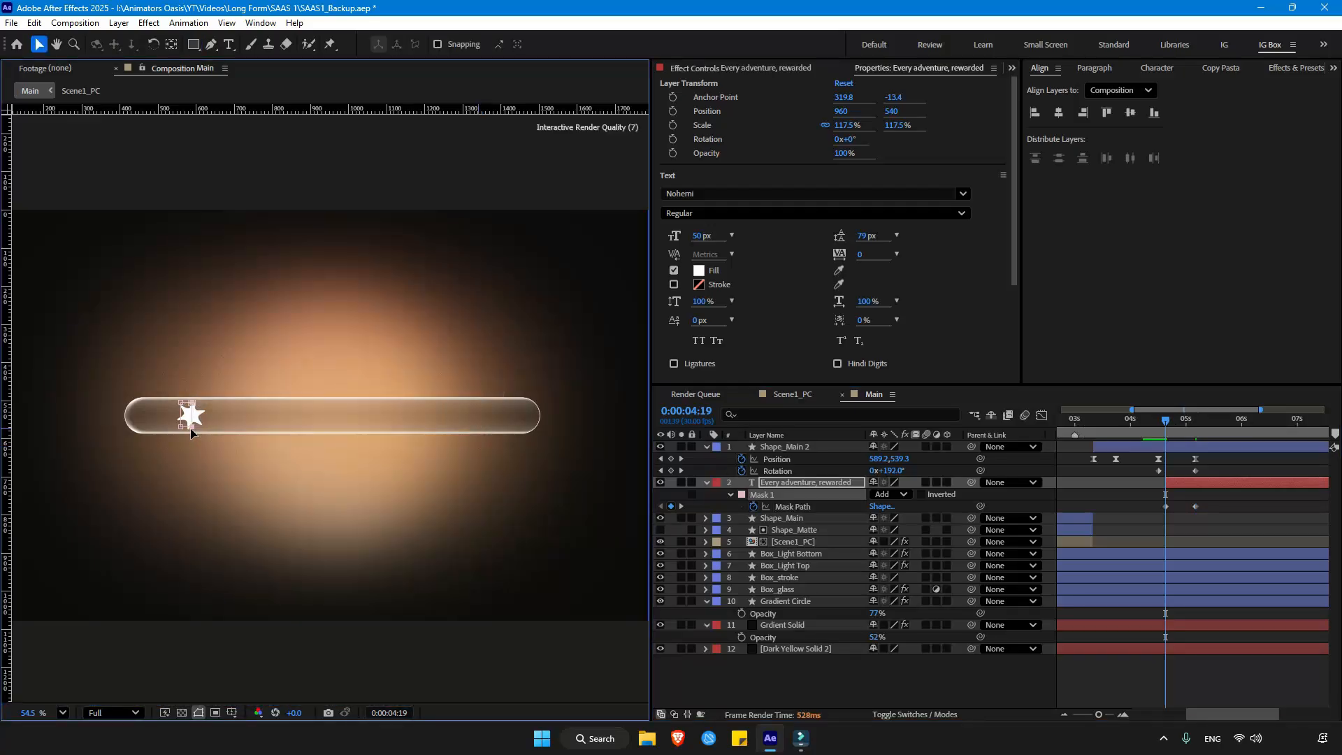
# Step: Add a Mask Feather keyframe of 0 pixels for the text's mask at 0:00:05:05
pyautogui.click(778, 485)
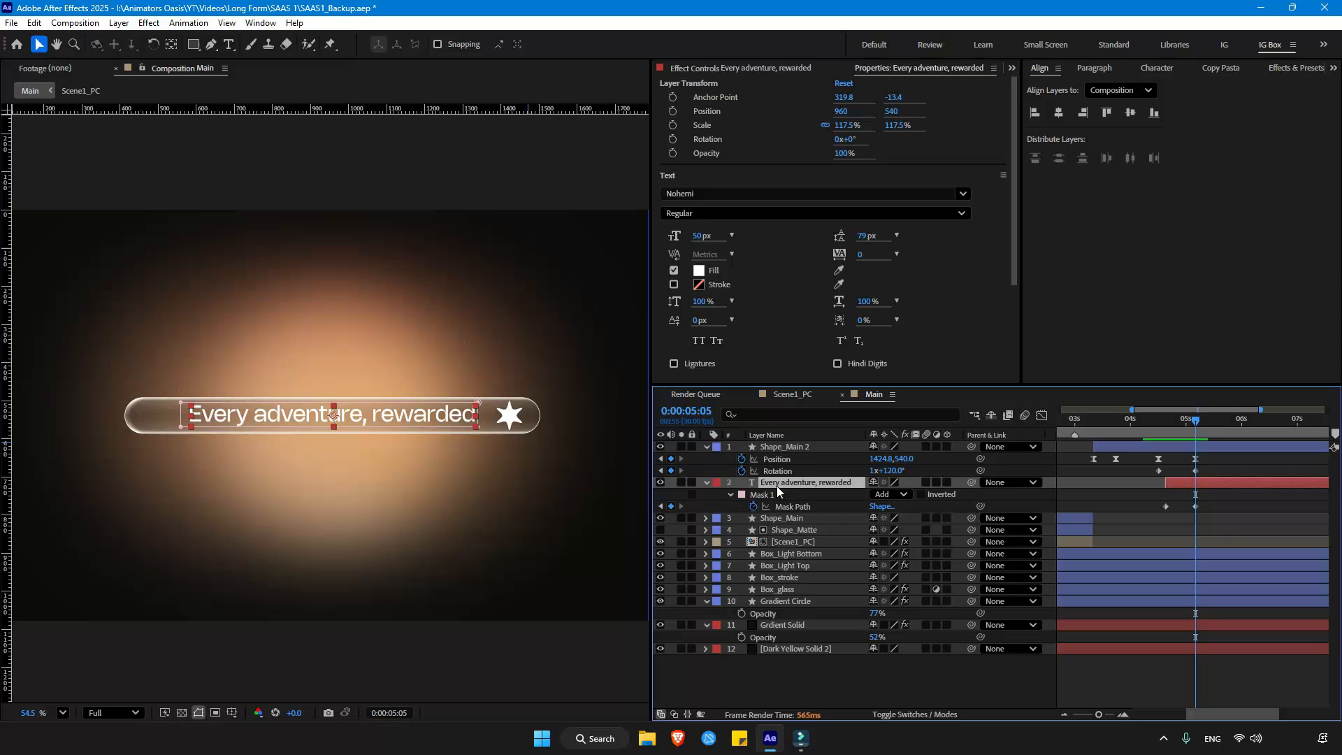
pyautogui.hotkey('shift', 'f')
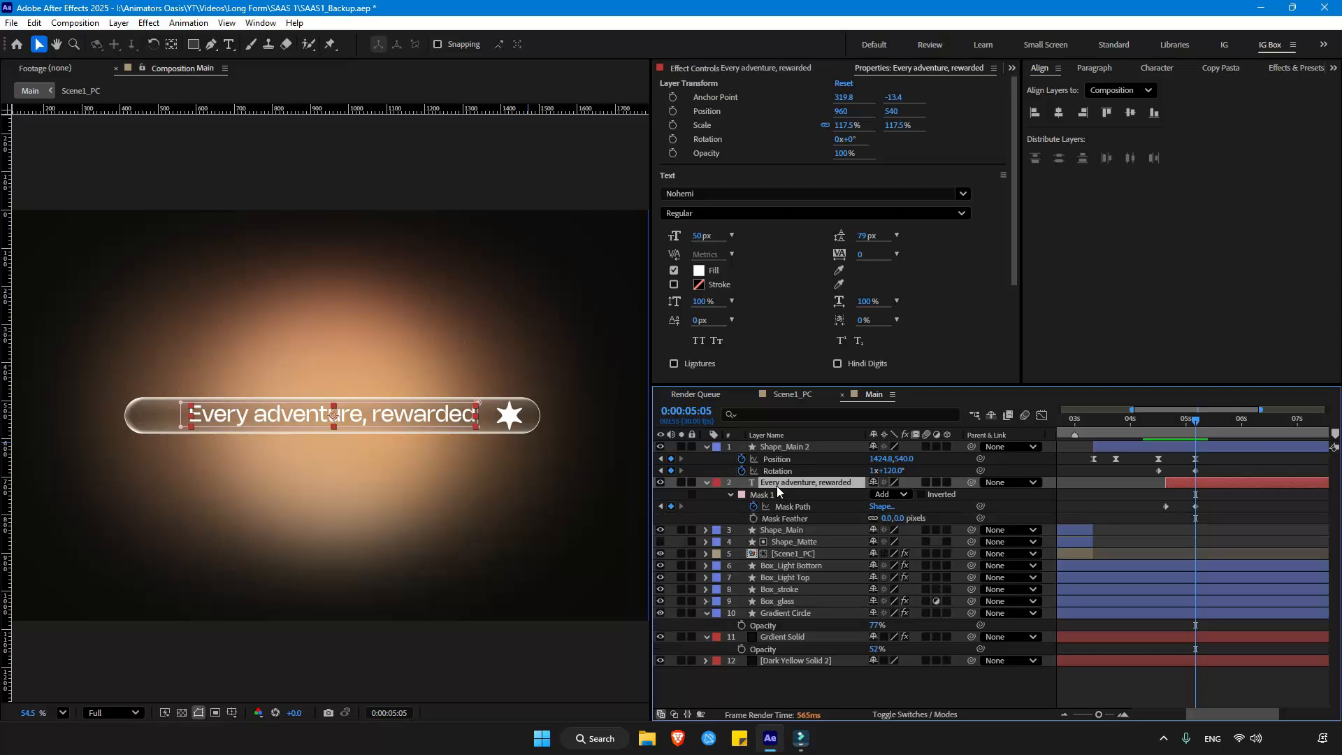
pyautogui.click(754, 518)
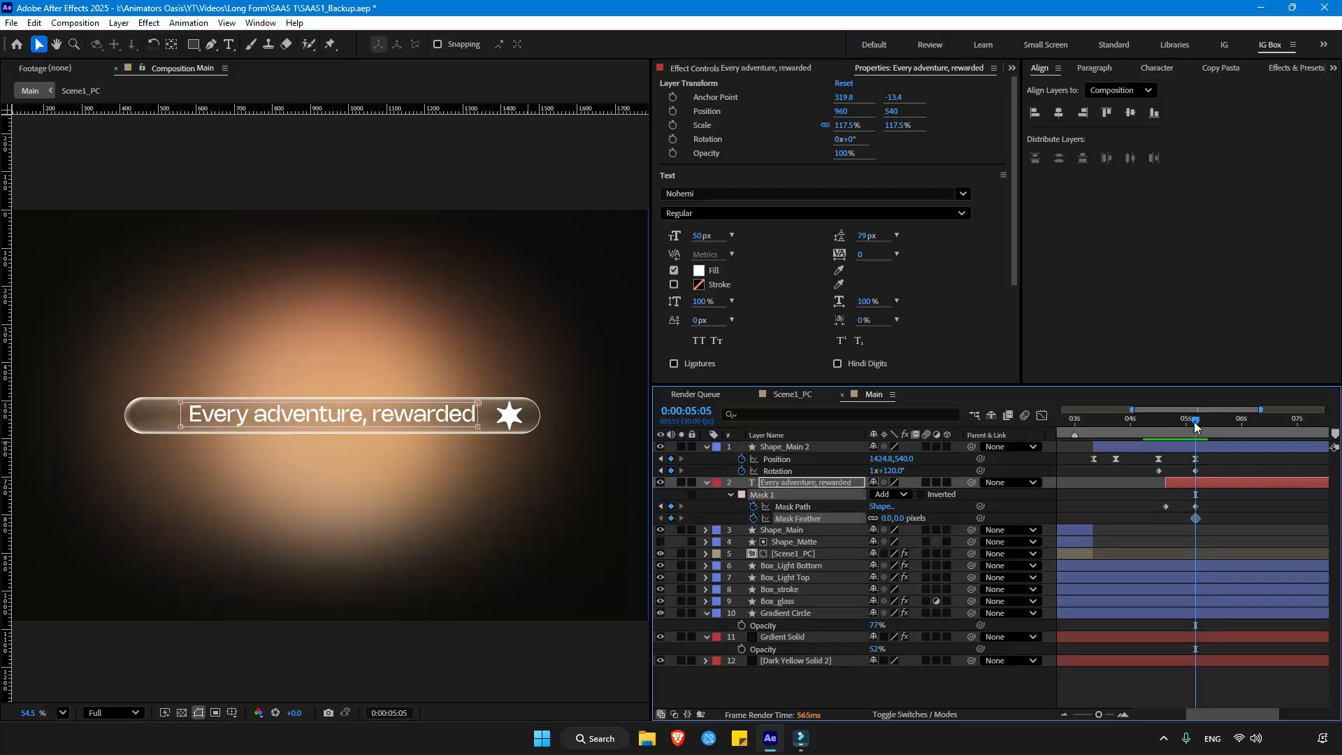
# Step: Apply Easy Ease to the text's Mask Path keyframes and shape their speed curve to peak early and slow down gradually
pyautogui.moveTo(1195, 430); pyautogui.dragTo(1190, 432)
pyautogui.click(794, 508)
pyautogui.hotkey('shift', 'F3')
pyautogui.moveTo(1224, 501); pyautogui.dragTo(1164, 452)
pyautogui.rightClick(1166, 463)
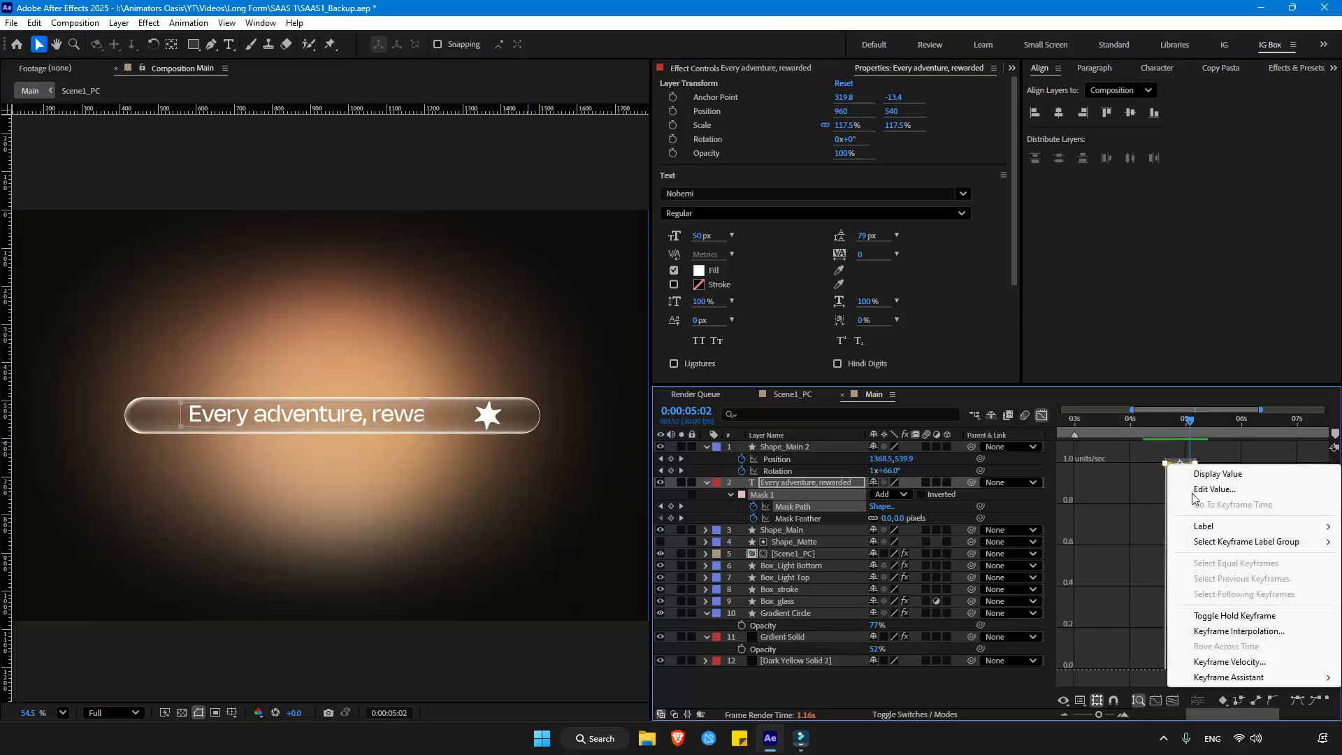
pyautogui.moveTo(1231, 678)
pyautogui.click(988, 538)
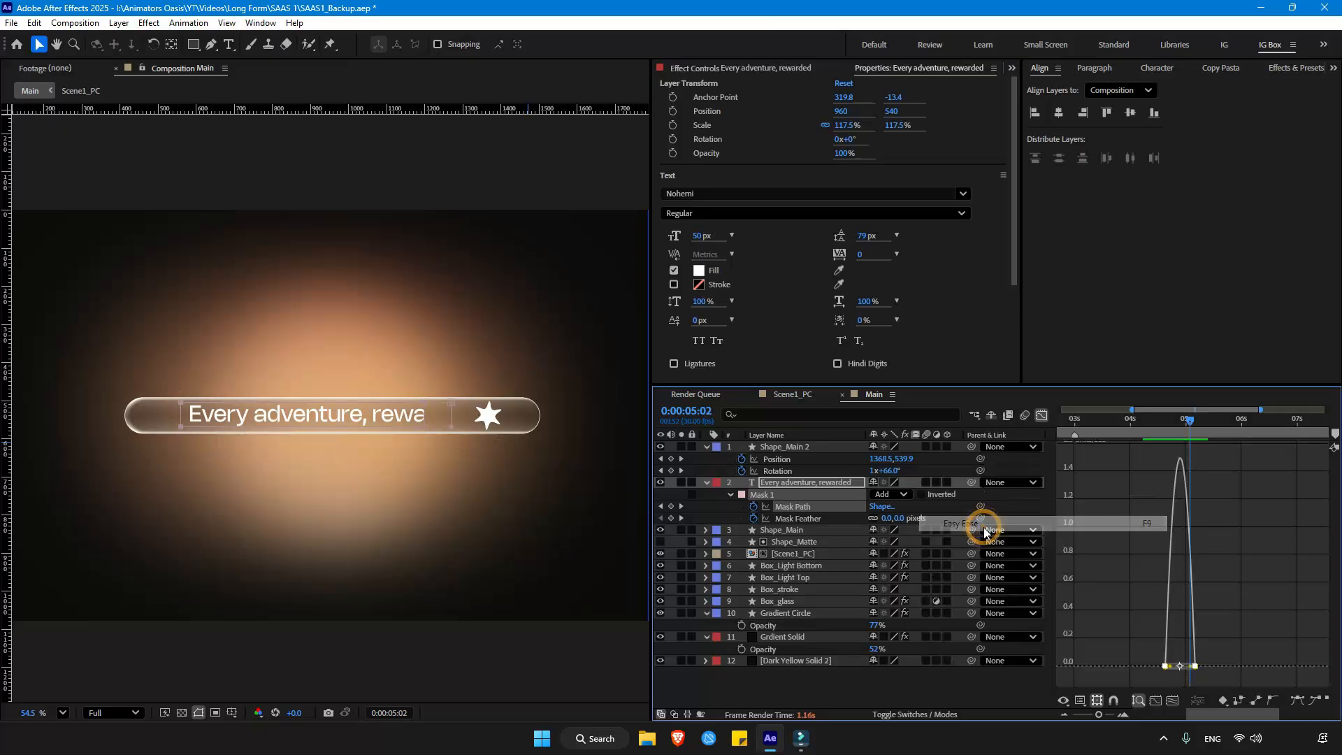
pyautogui.moveTo(1270, 670); pyautogui.dragTo(1256, 673)
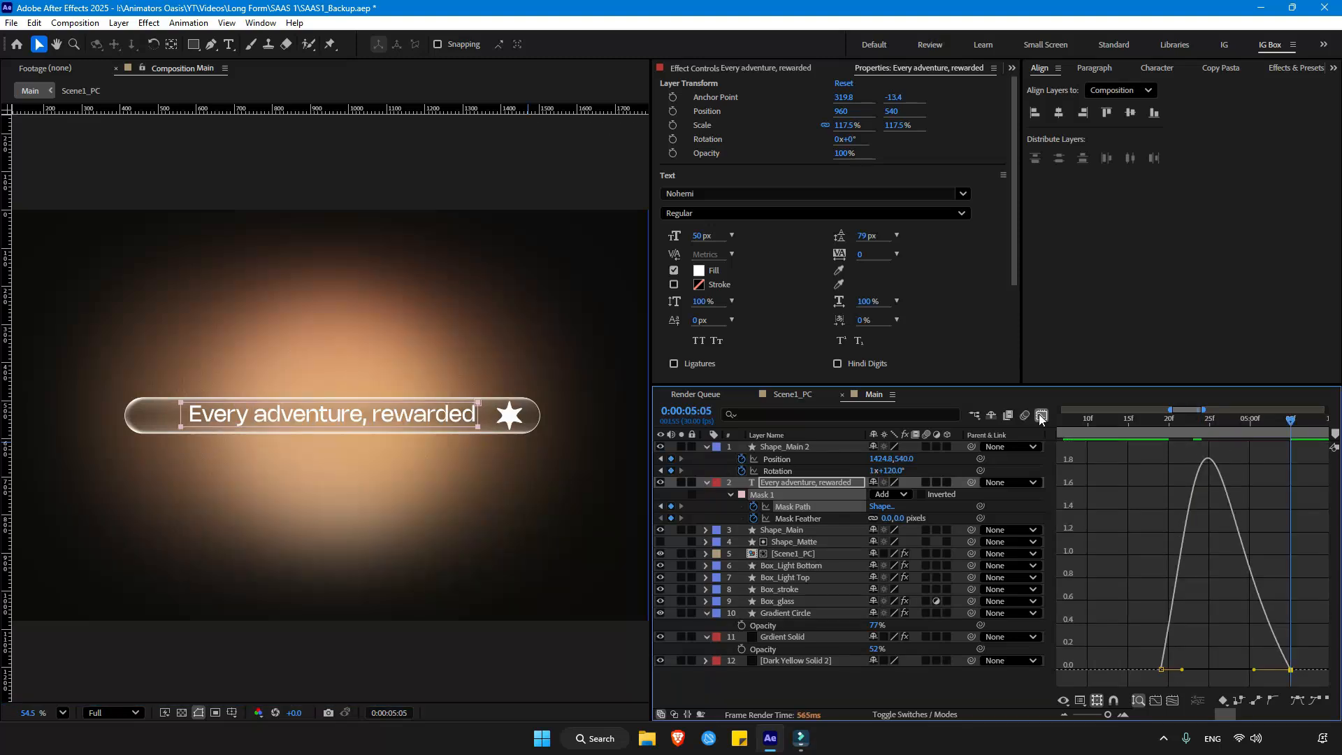
pyautogui.click(1041, 416)
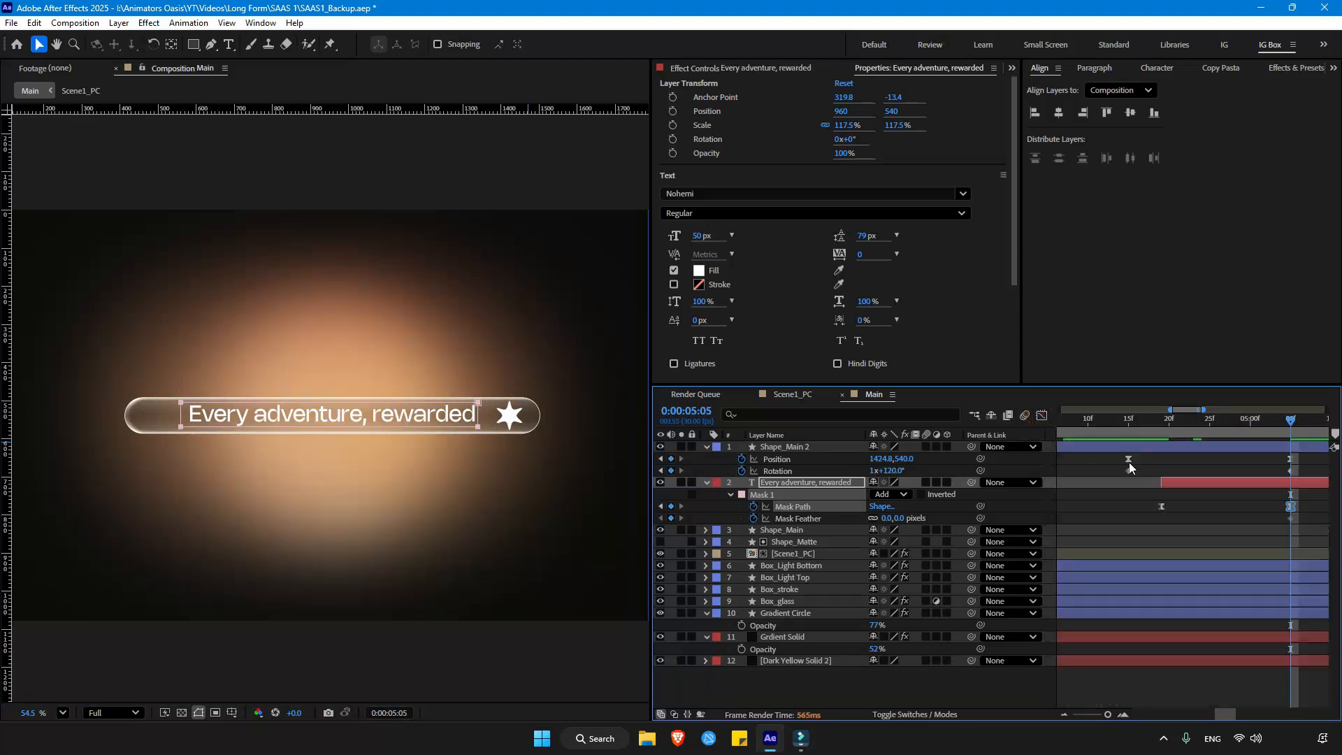
# Step: At 0:00:04:28, increase the text mask's Mask Feather to soften the reveal edge beside the star
pyautogui.click(1100, 539)
pyautogui.moveTo(1272, 423); pyautogui.dragTo(1232, 423)
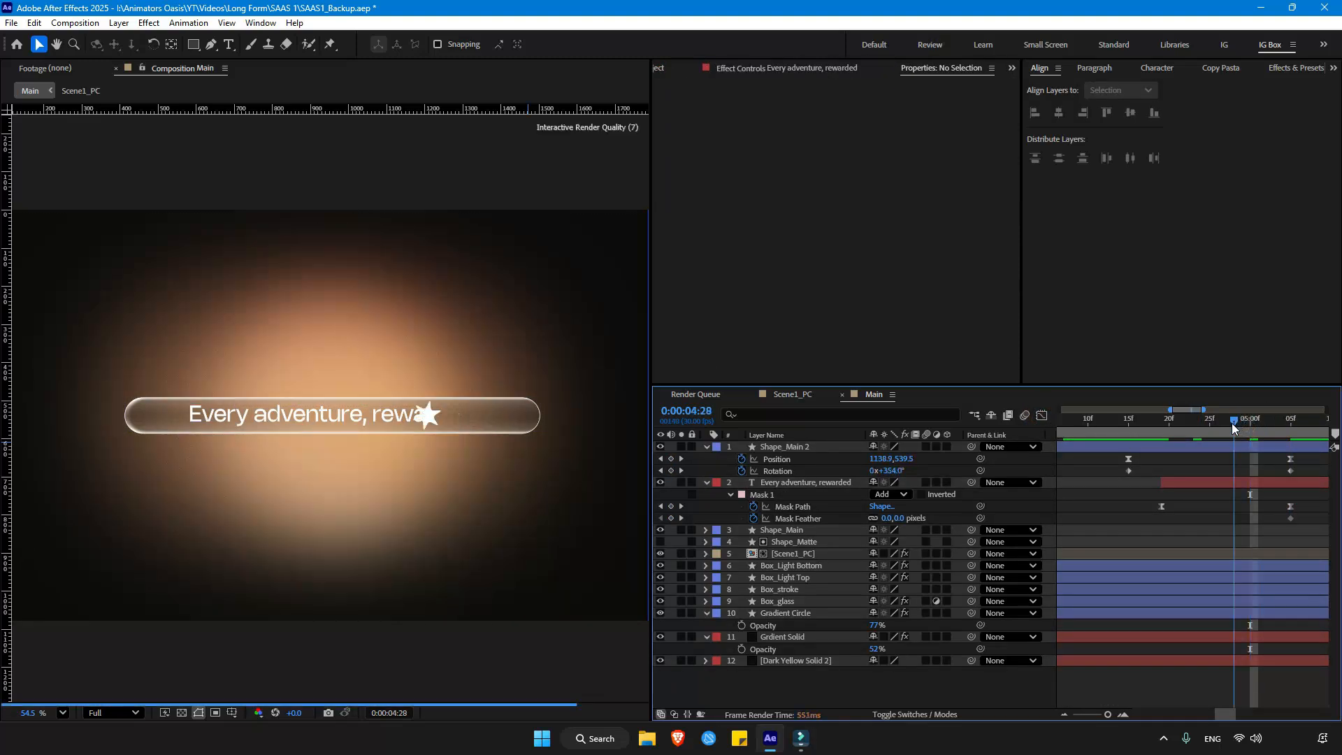
pyautogui.moveTo(898, 521); pyautogui.dragTo(914, 519)
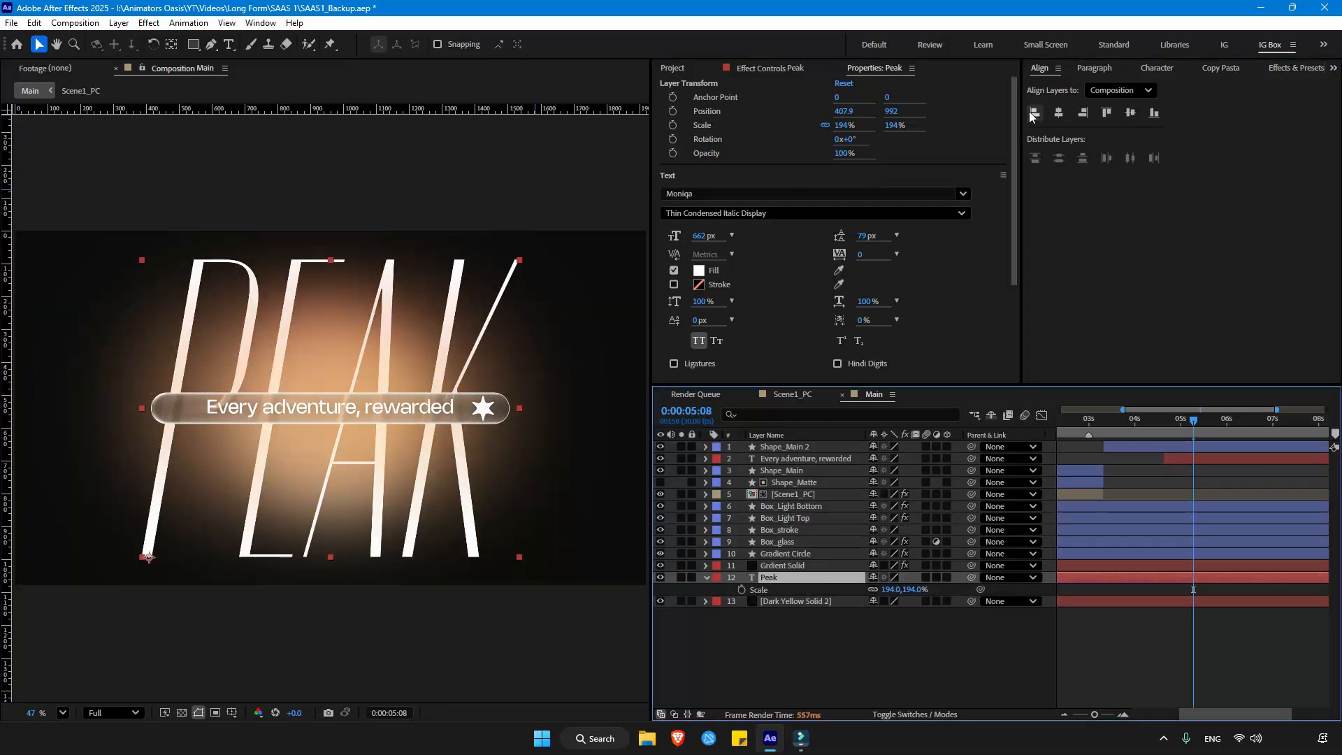
# Step: Widen the Peak text's tracking to 127 and center the layer horizontally in the composition
pyautogui.moveTo(861, 254); pyautogui.dragTo(890, 258)
pyautogui.click(1058, 113)
# Step: Draw a wide elliptical mask across the Peak text and set its Mask Feather to 139 pixels
pyautogui.click(194, 45)
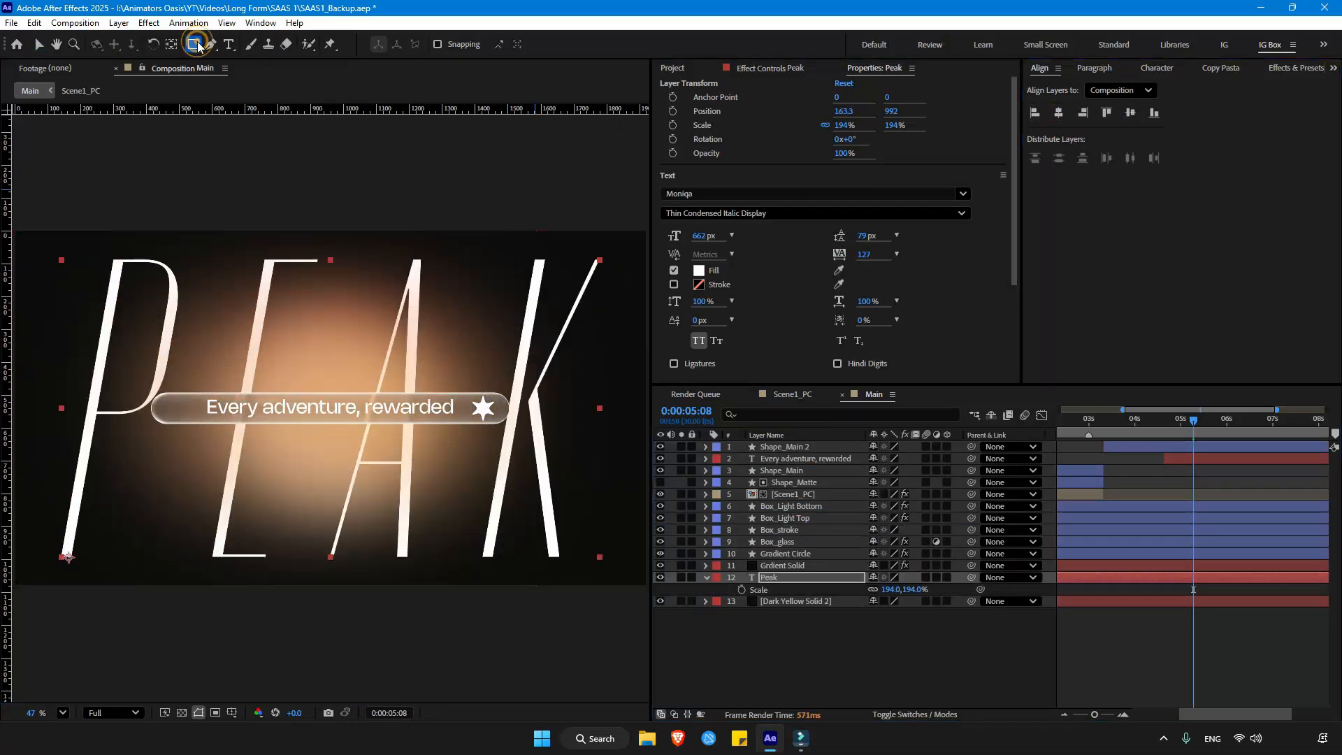
pyautogui.click(248, 75)
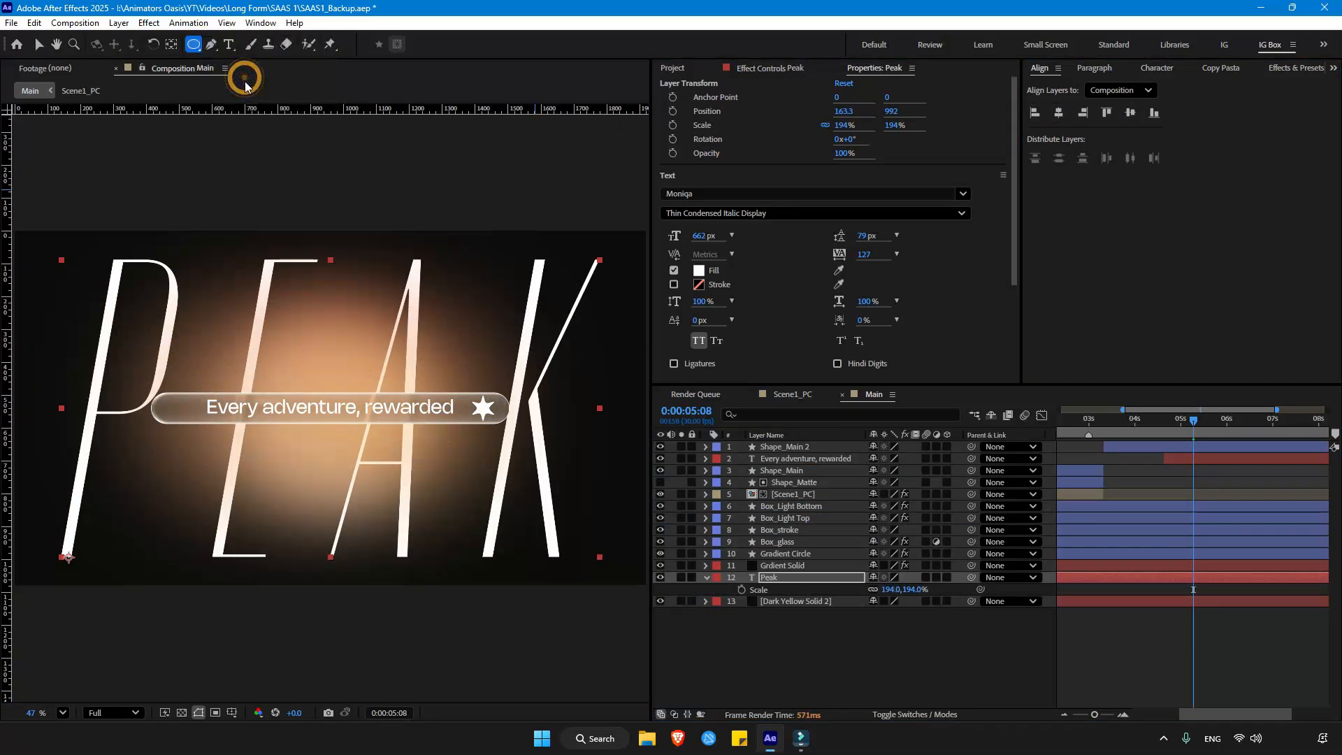
pyautogui.moveTo(42, 294)
pyautogui.mouseDown()
pyautogui.moveTo(559, 433)
pyautogui.moveTo(615, 509)
pyautogui.moveTo(636, 515)
pyautogui.mouseUp()
pyautogui.press('f')
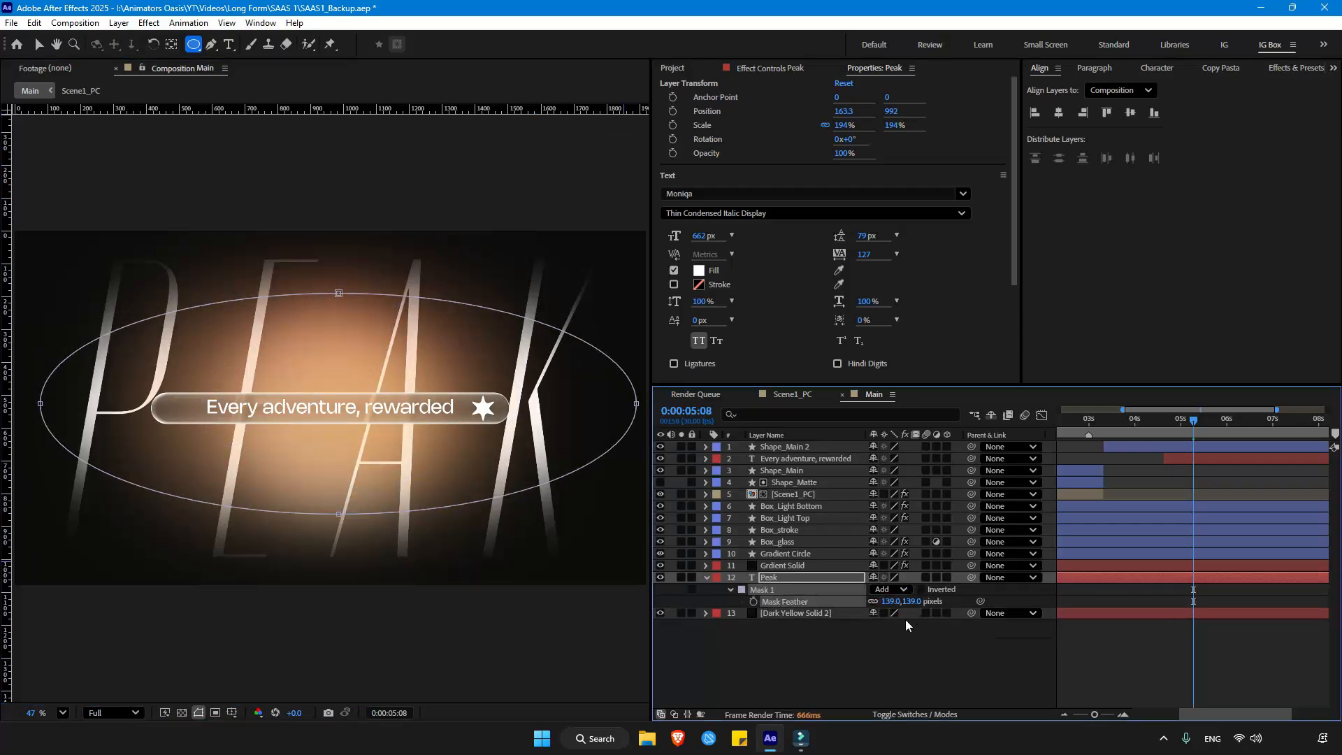
# Step: Lower the Peak layer's opacity to 84%
pyautogui.press('t')
pyautogui.moveTo(874, 590); pyautogui.dragTo(864, 591)
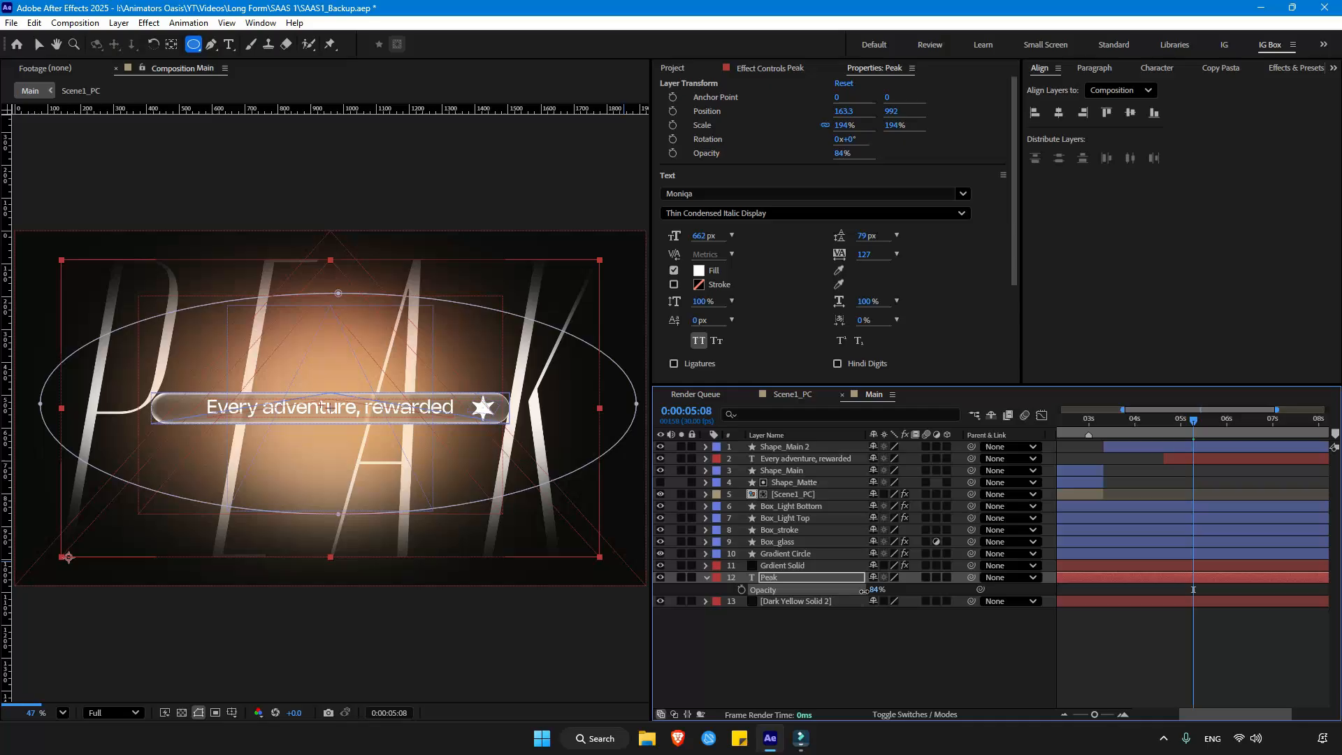
pyautogui.click(871, 634)
# Step: Duplicate the Box_stroke layer and rename the copy Box_shadow matte
pyautogui.click(781, 532)
pyautogui.hotkey('ctrl', 'd')
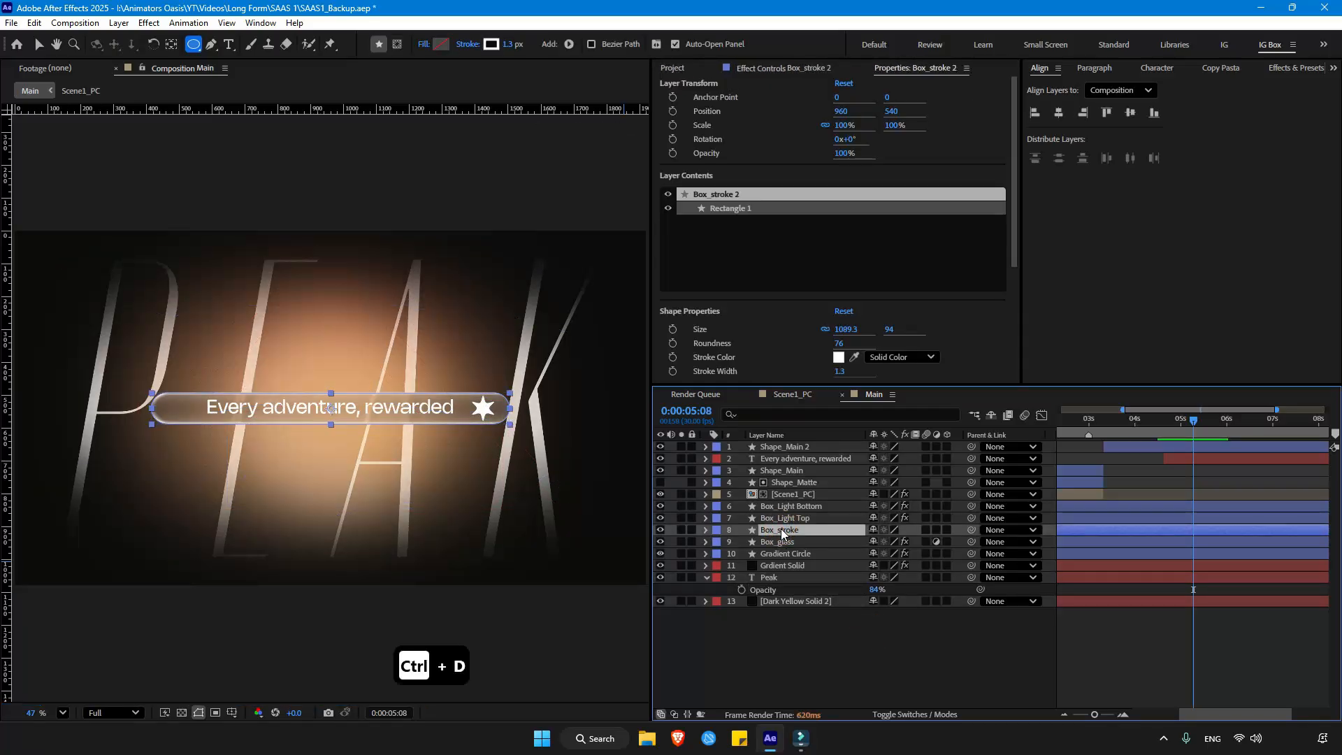
pyautogui.press('Return')
pyautogui.press('BackSpace')
pyautogui.press('BackSpace')
pyautogui.press('BackSpace')
pyautogui.press('BackSpace')
pyautogui.press('BackSpace')
pyautogui.press('BackSpace')
pyautogui.press('BackSpace')
pyautogui.press('BackSpace')
pyautogui.write('shadow matte')
pyautogui.press('Return')
# Step: Give the Box_shadow matte shape a solid white fill
pyautogui.click(441, 43)
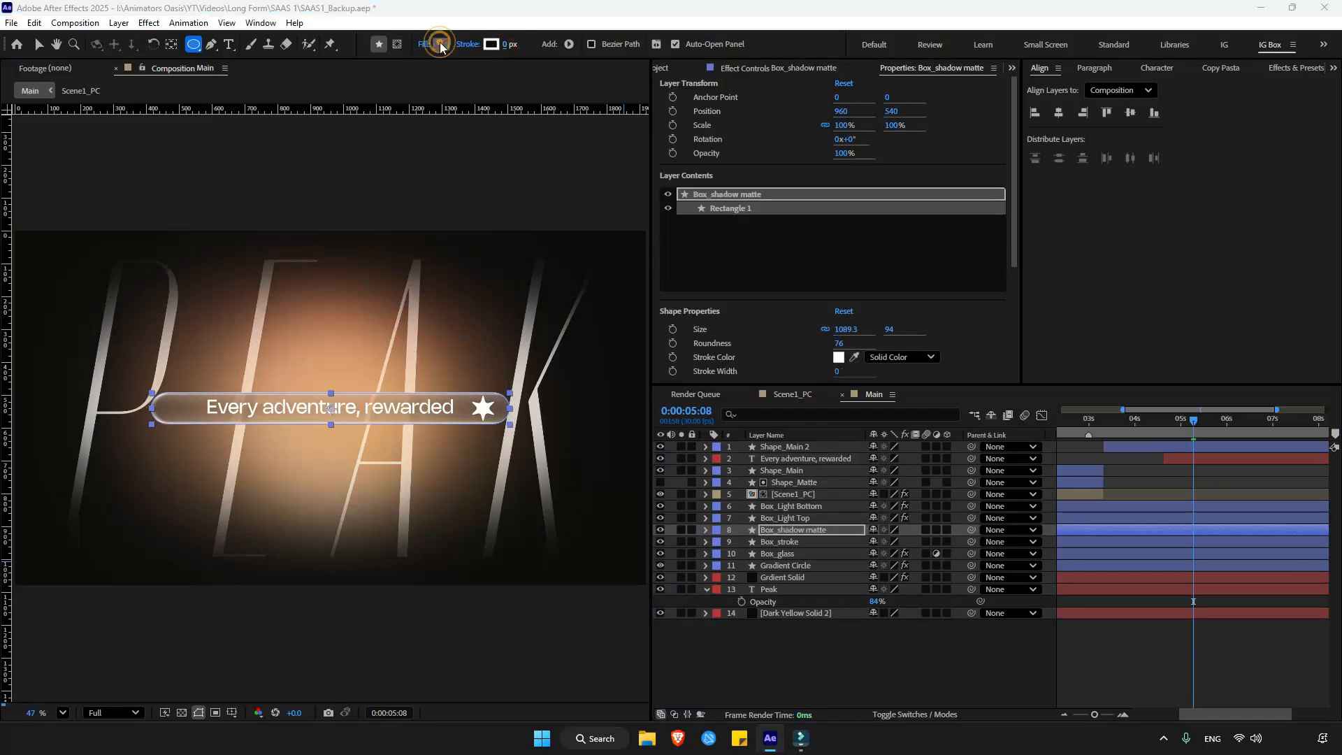
pyautogui.click(808, 286)
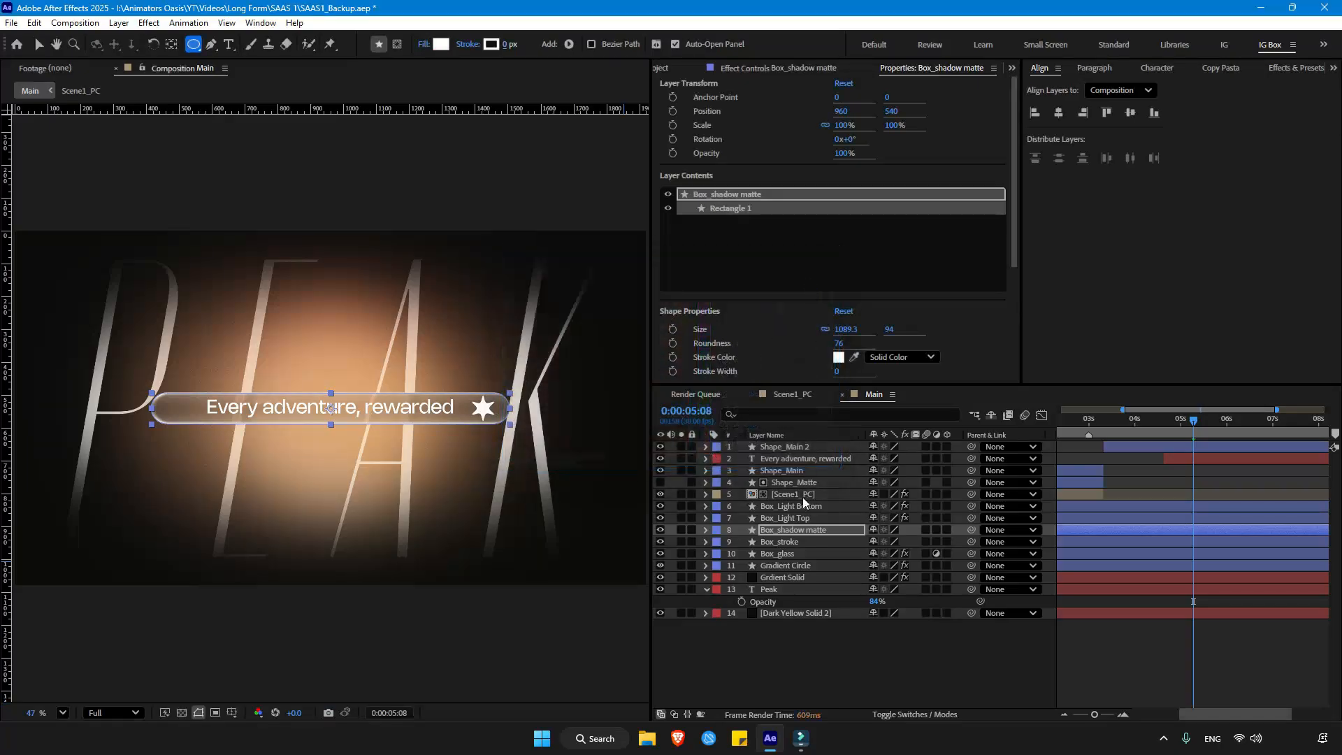
# Step: Apply Drop Shadow to the Box_shadow matte layer with Shadow Only enabled and Softness set to 29
pyautogui.hotkey('ctrl', 'space')
pyautogui.write('dr')
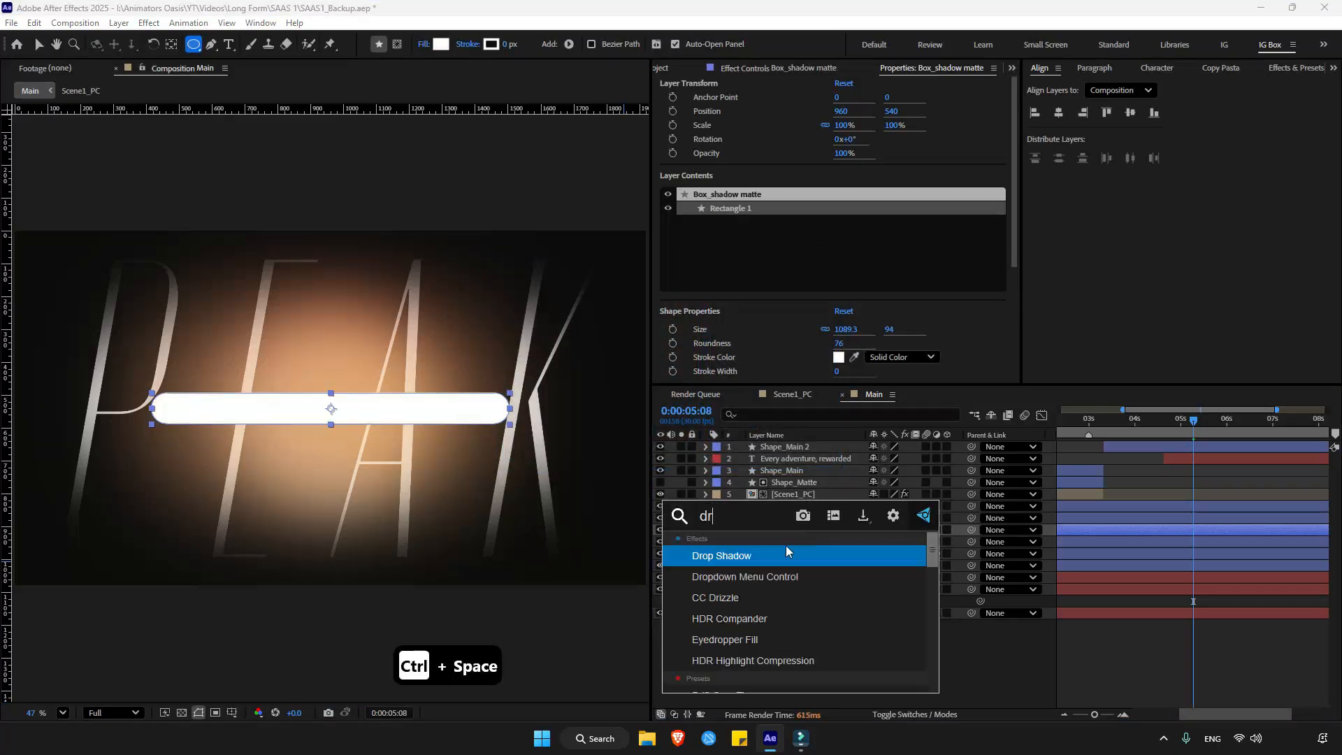
pyautogui.click(770, 553)
pyautogui.click(851, 195)
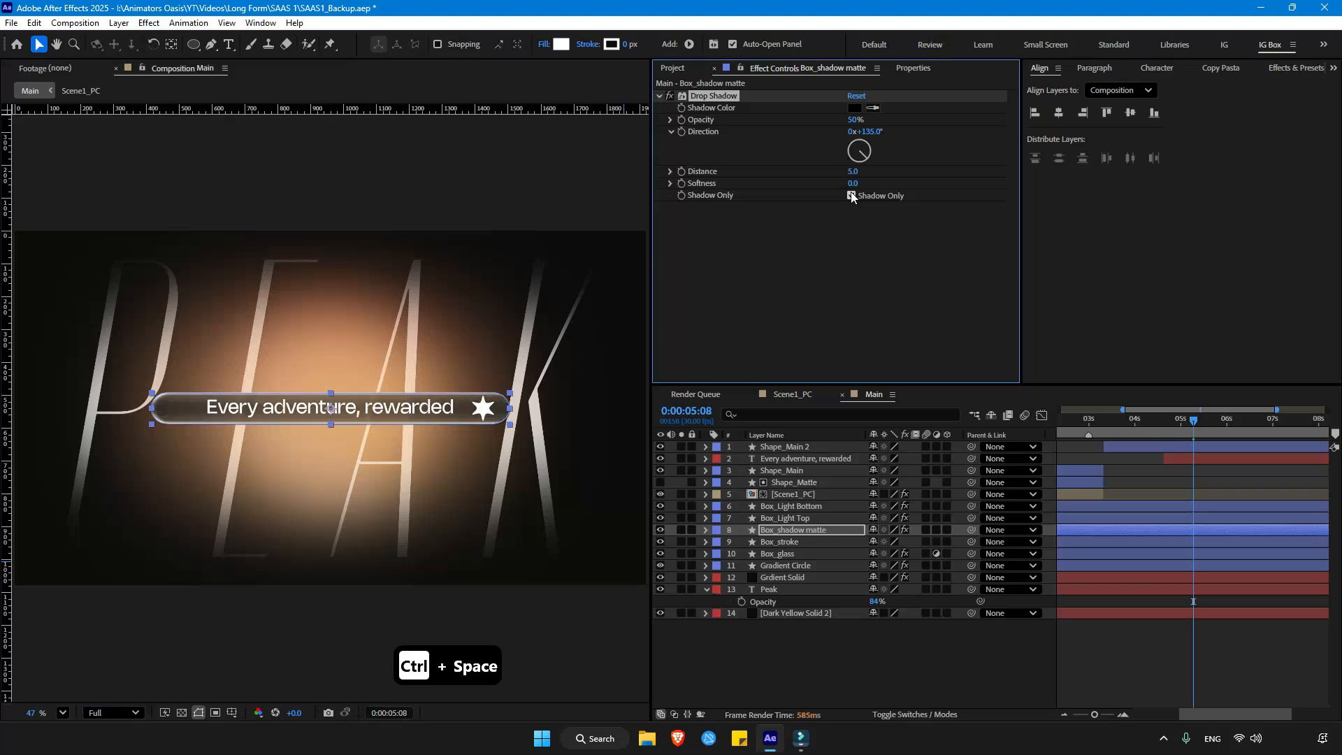
pyautogui.moveTo(852, 185); pyautogui.dragTo(856, 184)
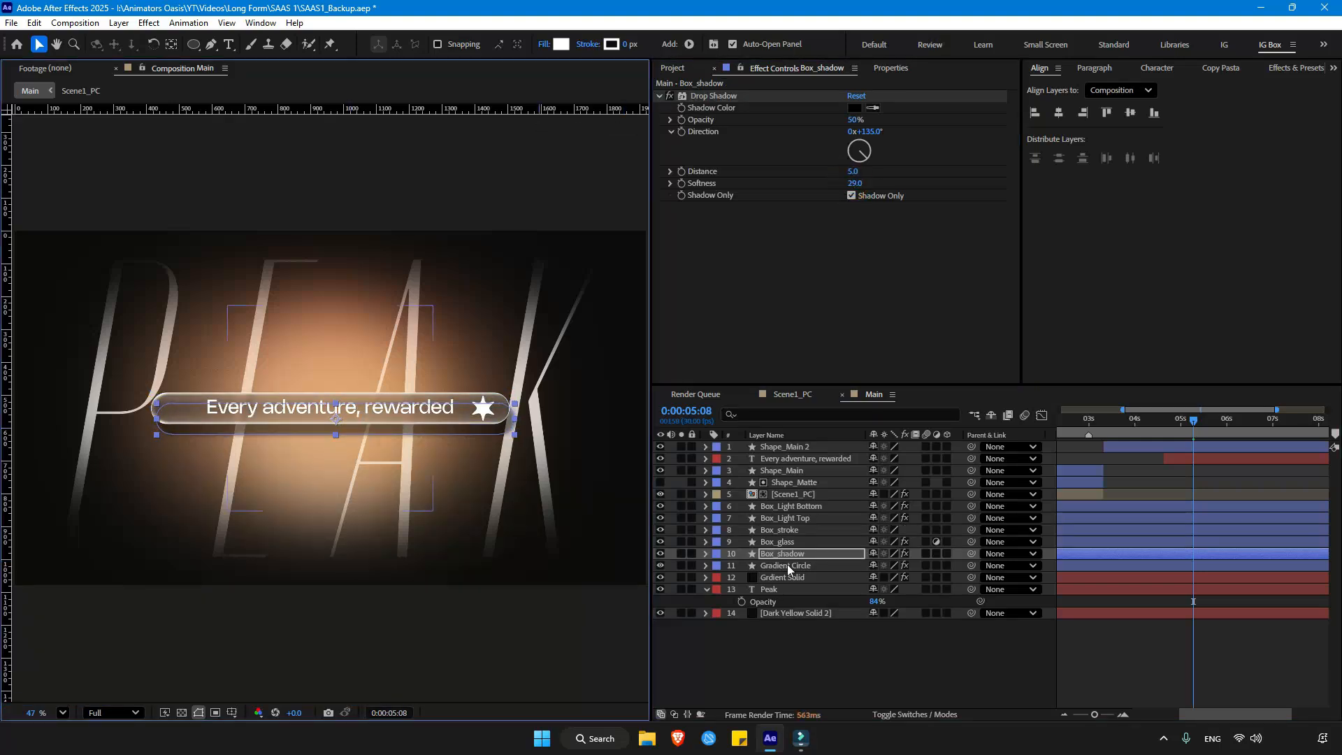
# Step: Set the Box_shadow layer's opacity to 75%
pyautogui.press('t')
pyautogui.click(874, 566)
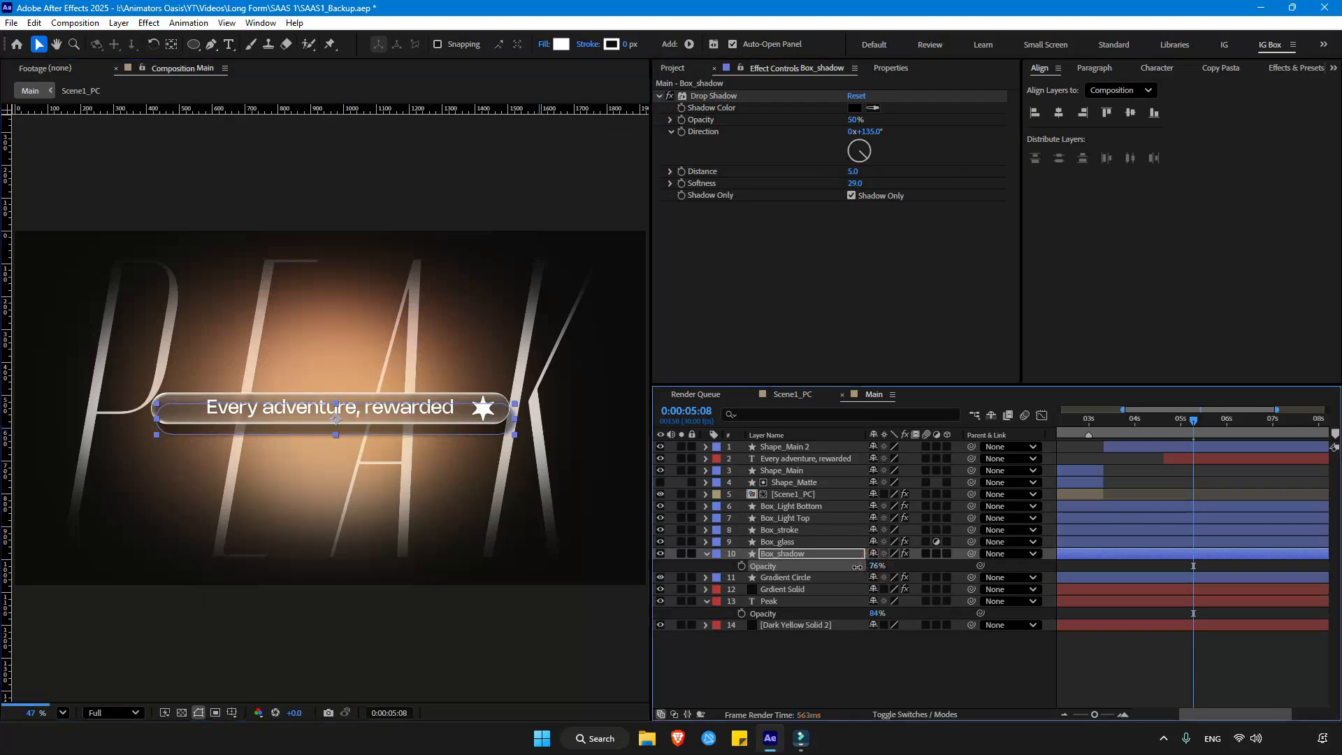
pyautogui.write('75')
pyautogui.click(881, 671)
pyautogui.click(572, 330)
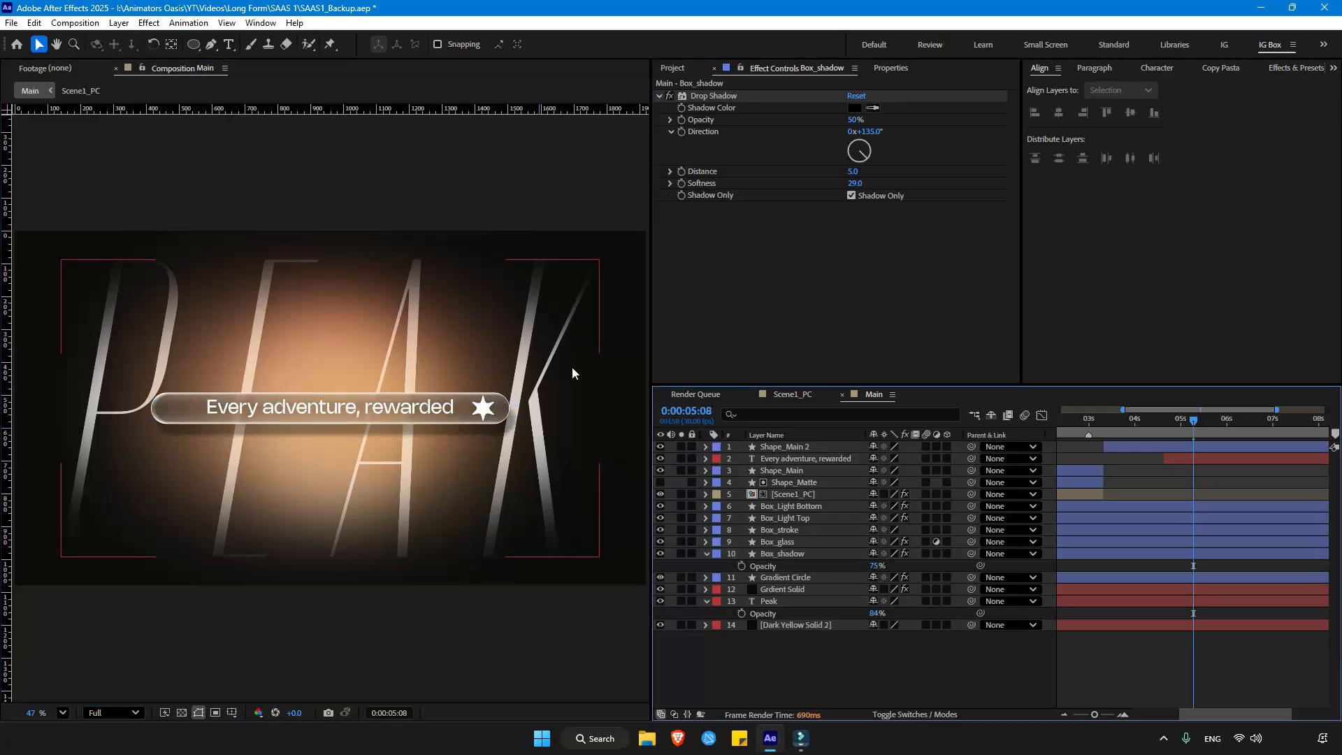
# Step: Duplicate the Box_shadow layer, placing the copy above Box_stroke and naming it Box_shadow Matte
pyautogui.scroll(1, 572, 373)
pyautogui.click(498, 435)
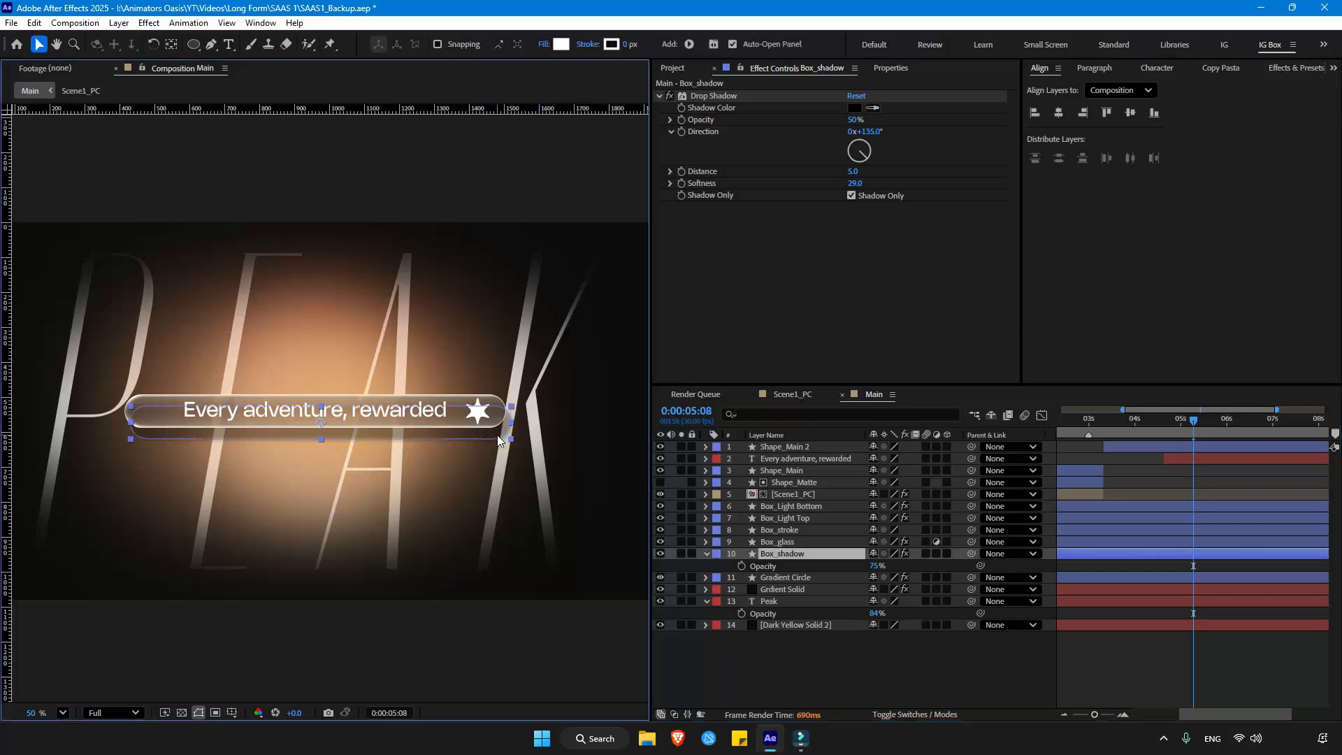
pyautogui.click(789, 553)
pyautogui.hotkey('ctrl', 'd')
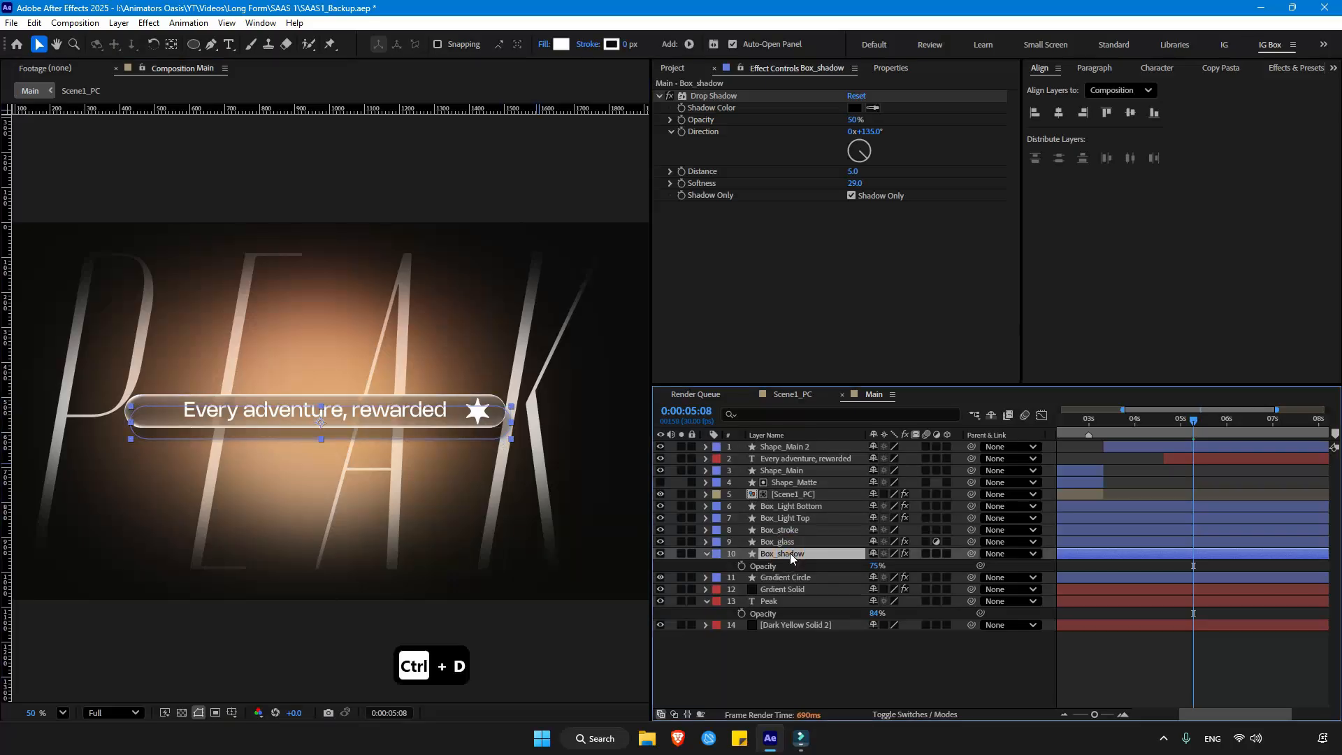
pyautogui.moveTo(790, 552); pyautogui.dragTo(799, 529)
pyautogui.press('Return')
pyautogui.press('Right')
pyautogui.press('BackSpace')
pyautogui.write('Matte')
pyautogui.press('Return')
# Step: Center Box_shadow Matte in the composition on both axes and assign it as the inverted track matte of Box_shadow
pyautogui.click(1057, 113)
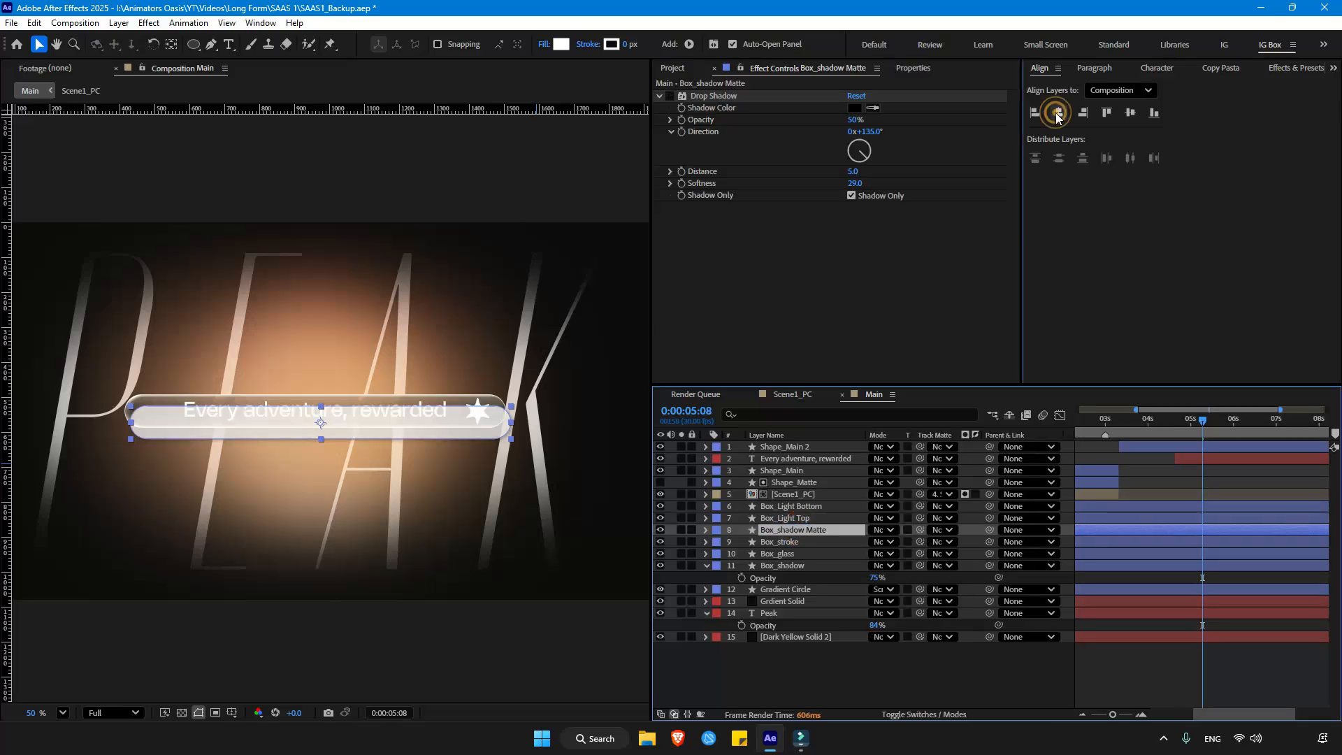
pyautogui.click(1130, 113)
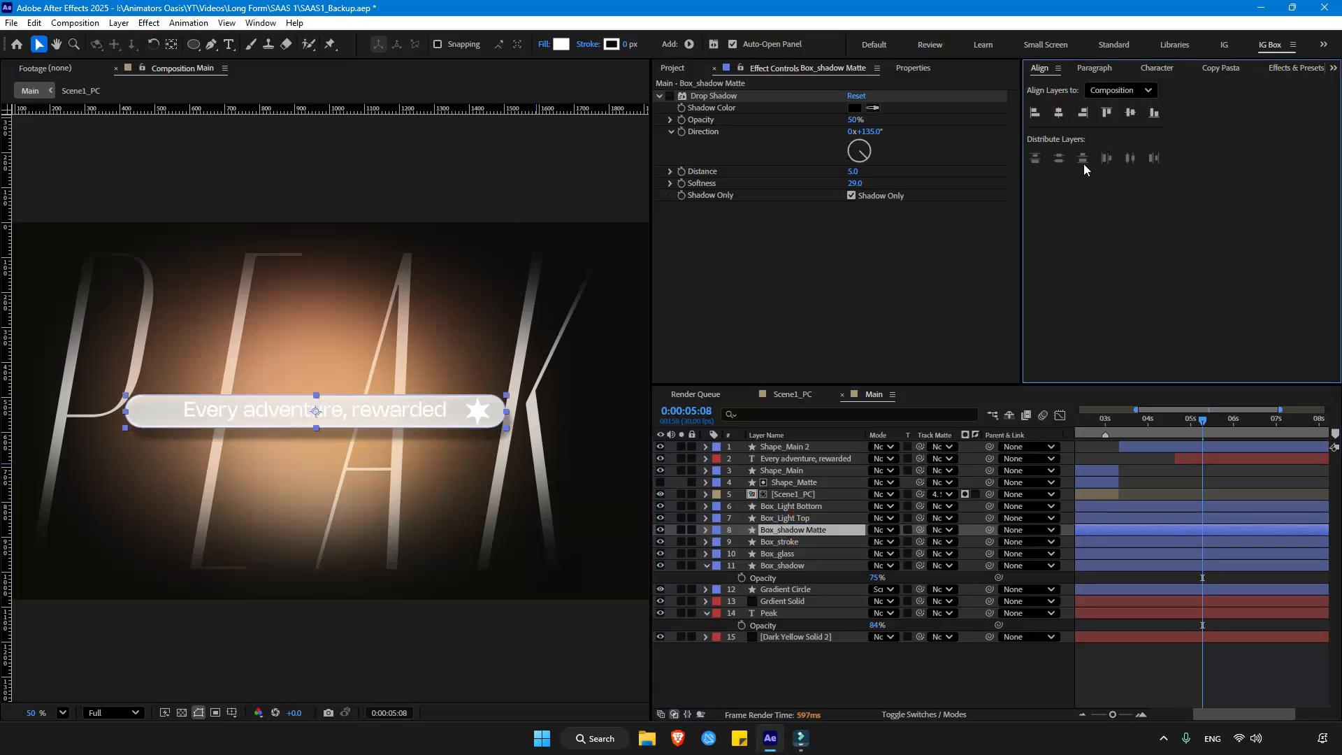
pyautogui.click(811, 563)
pyautogui.click(944, 565)
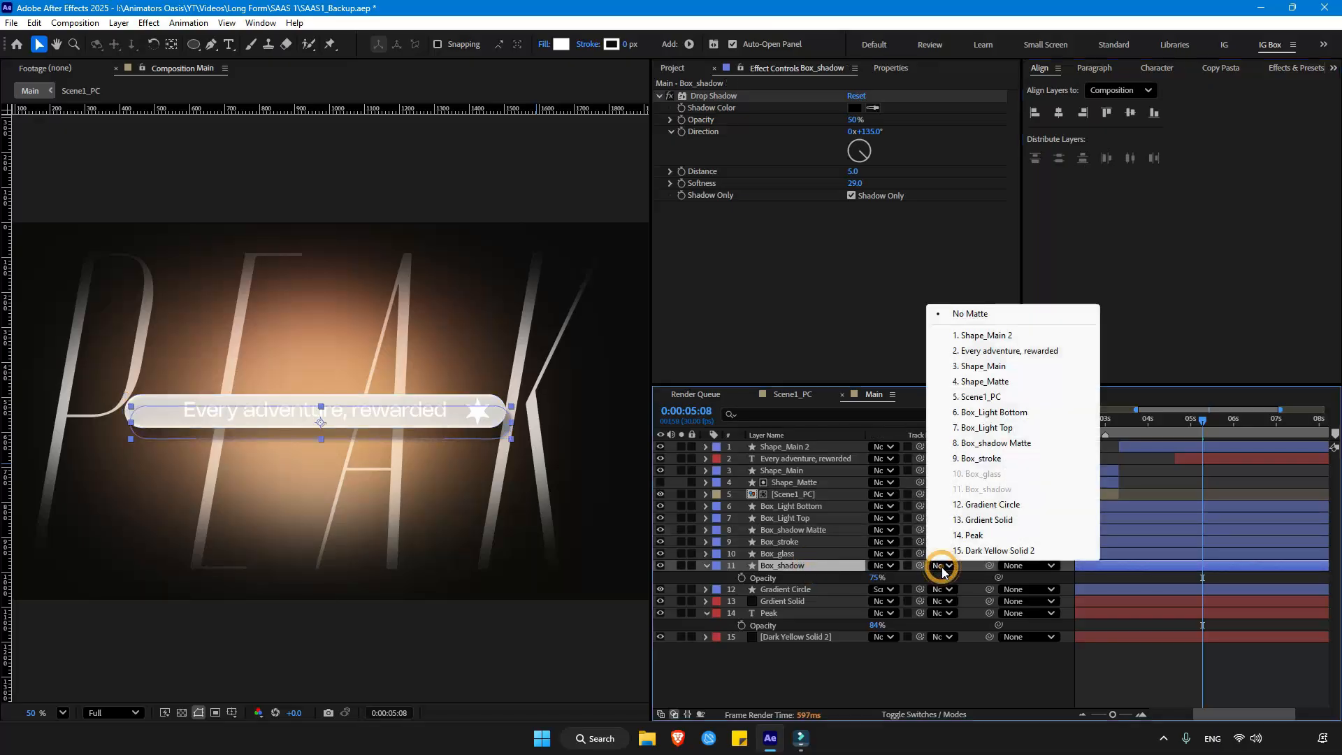
pyautogui.click(996, 443)
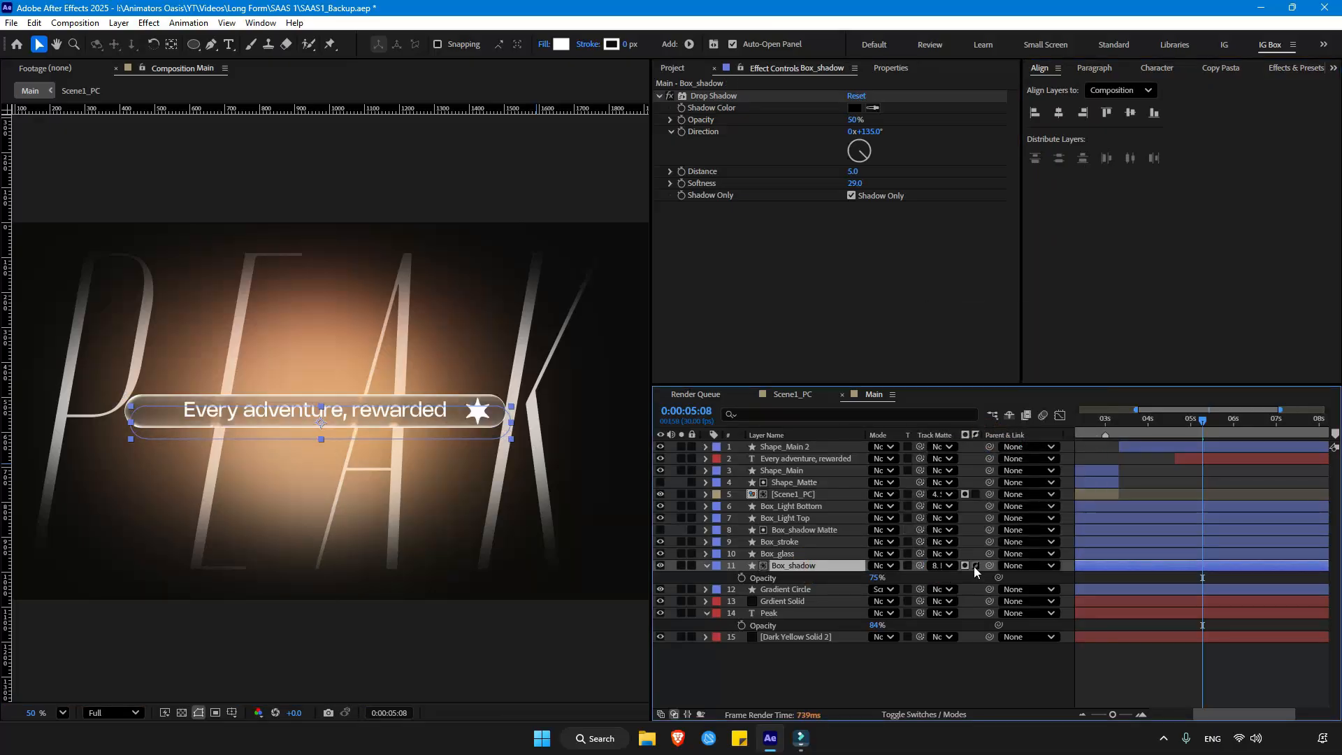
pyautogui.click(849, 678)
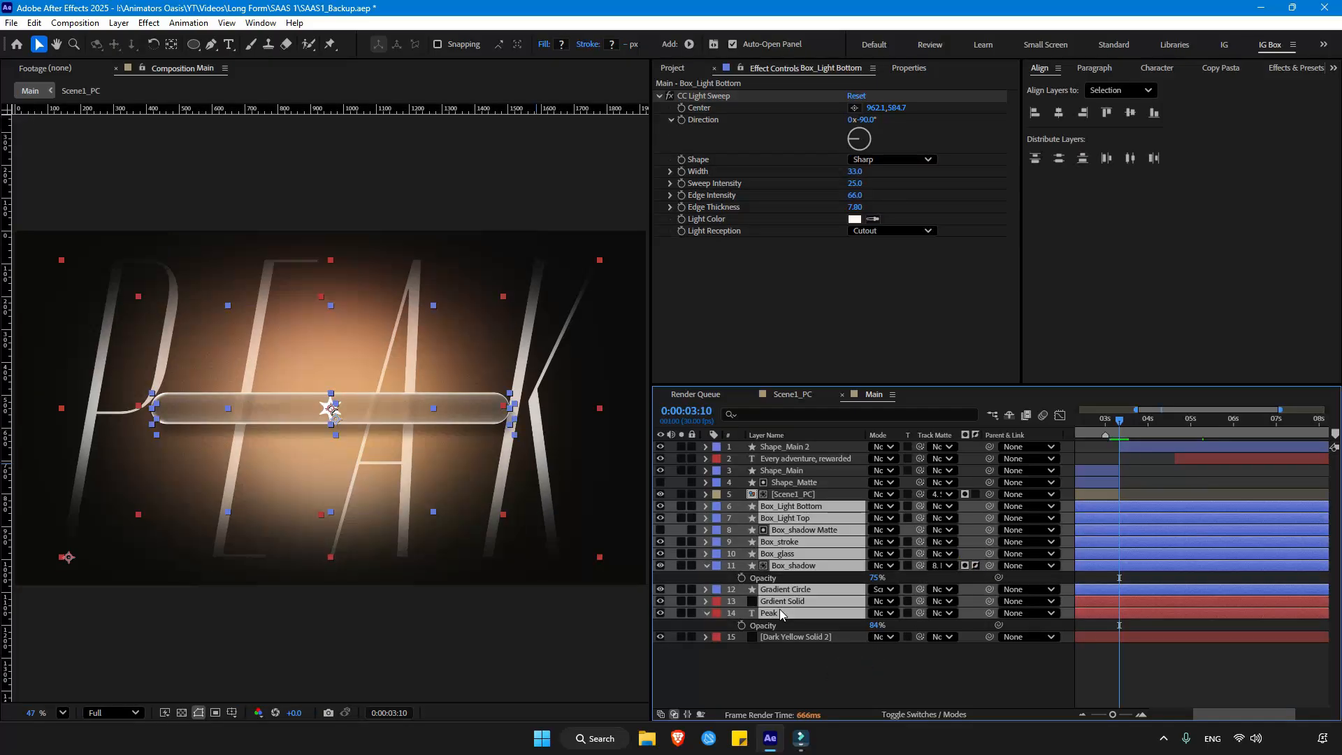
# Step: Create a null named Scale CTRL above the box layers and parent all layers from Box_Light Bottom through Peak to it
pyautogui.hotkey('ctrl', 'alt', 'shift', 'y')
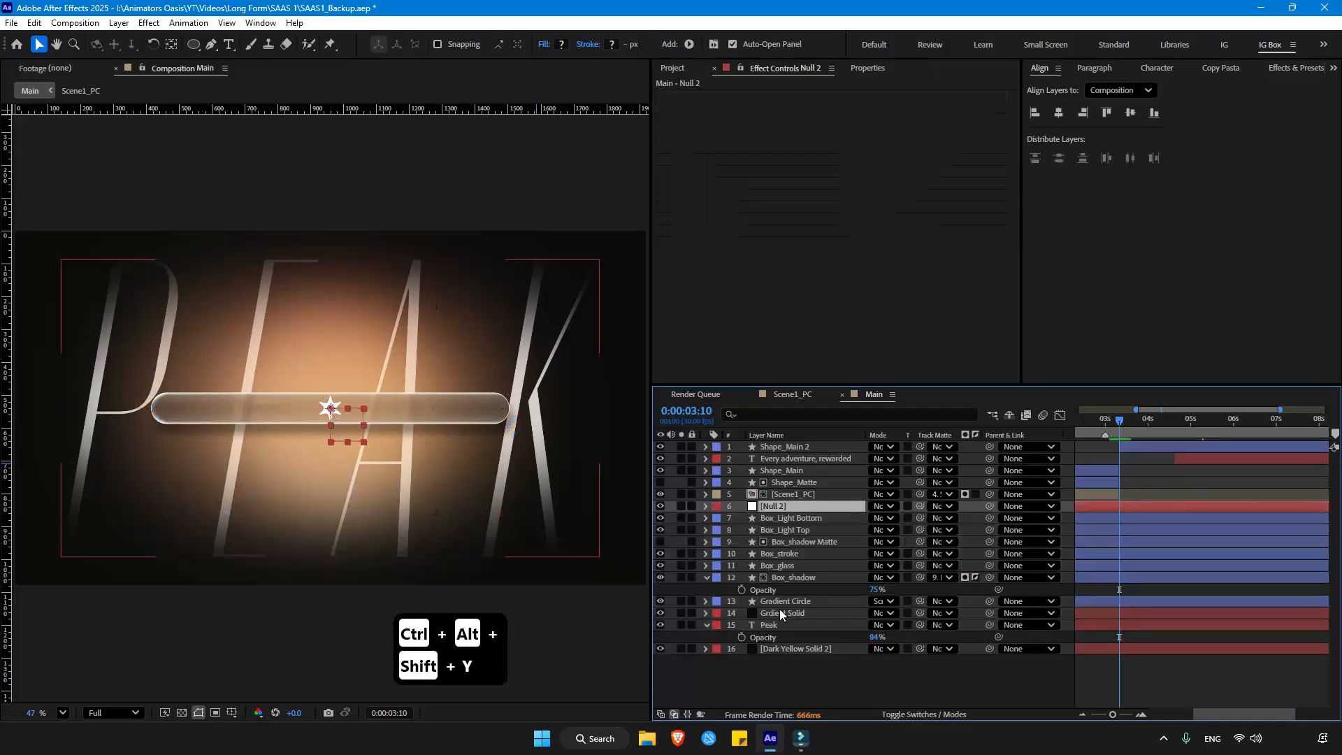
pyautogui.press('Return')
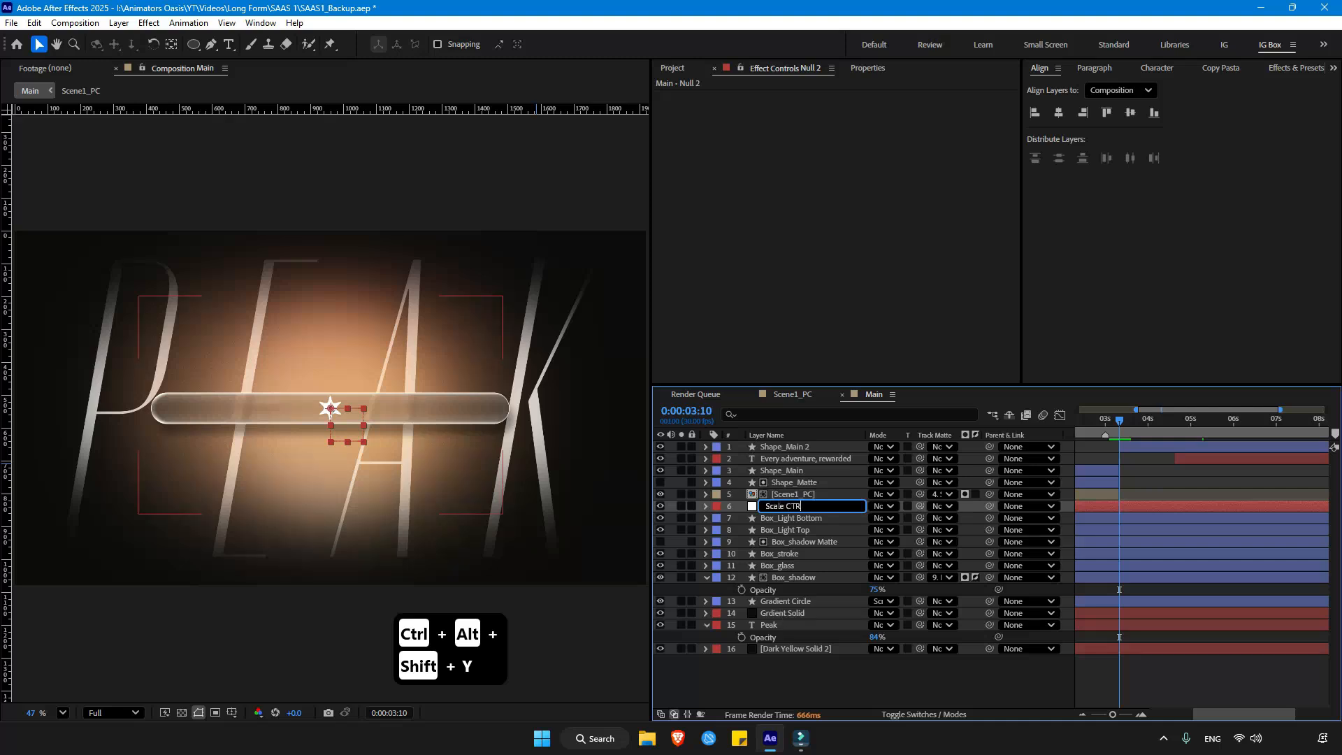
pyautogui.click(792, 515)
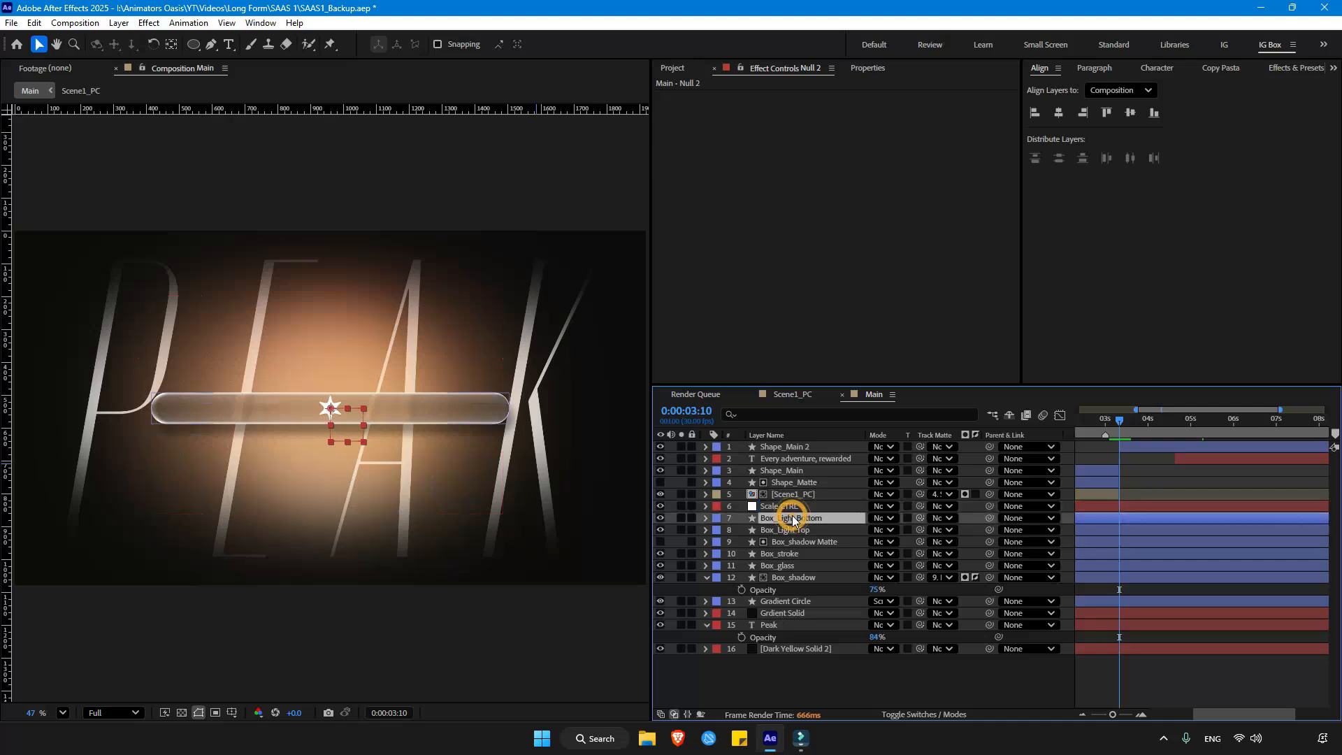
pyautogui.keyDown('shift'); pyautogui.click(779, 625); pyautogui.keyUp('shift')
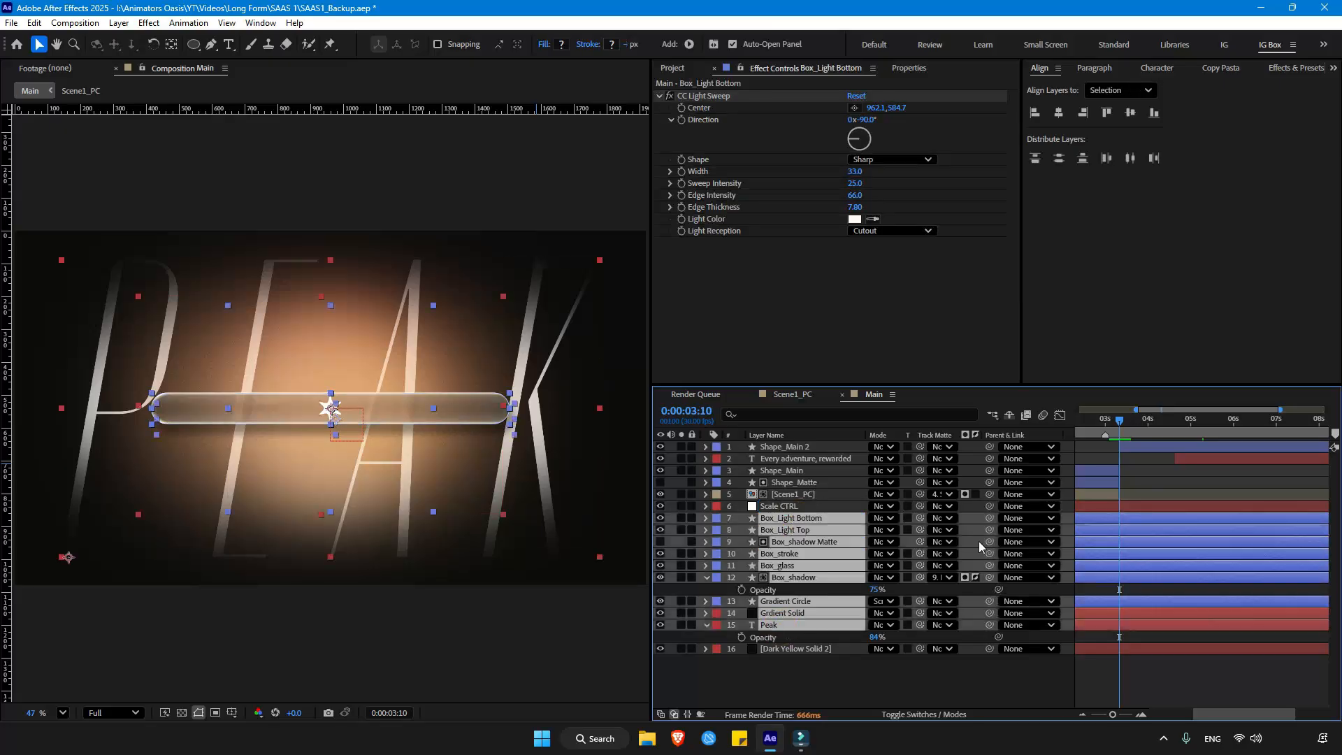
pyautogui.moveTo(990, 530); pyautogui.dragTo(786, 509)
# Step: Keyframe Scale CTRL's Scale from 135% at 0:00:03:00 to 100% at 0:00:03:10, and shift both keyframes one frame earlier
pyautogui.click(786, 506)
pyautogui.press('s')
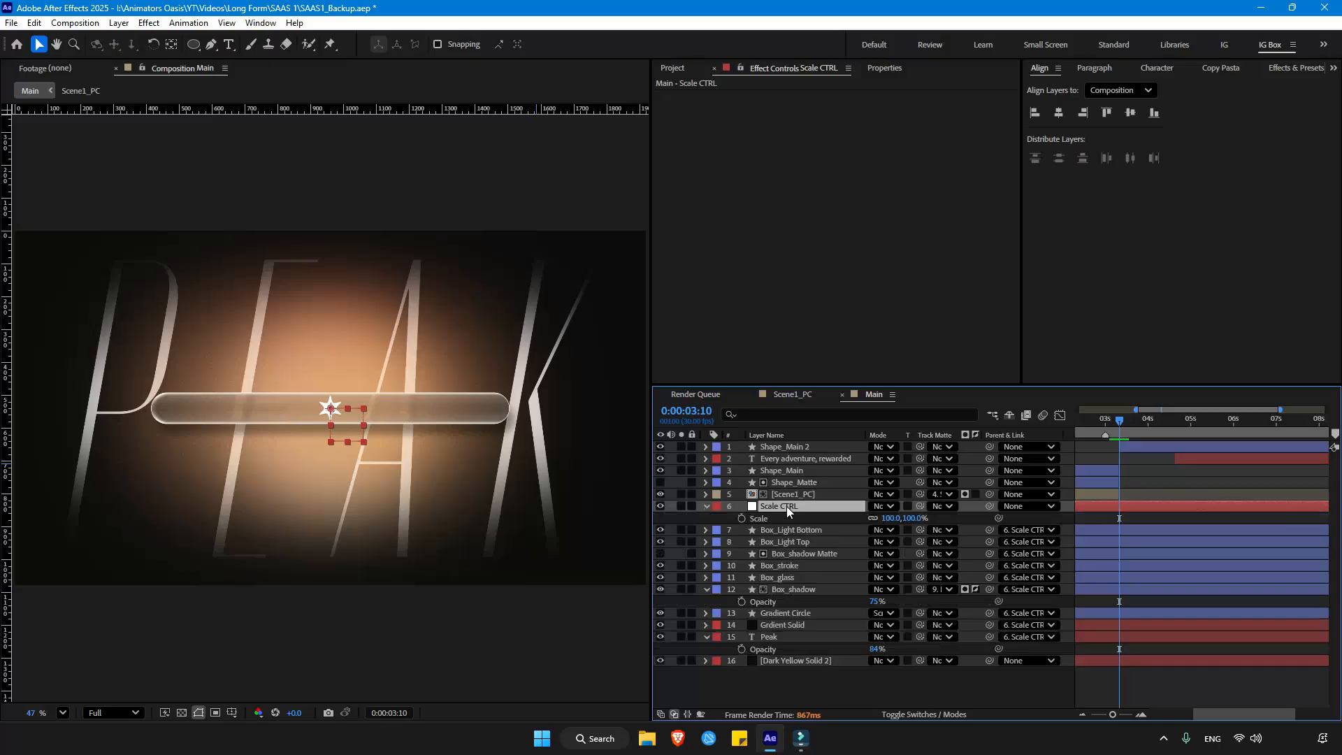
pyautogui.click(742, 518)
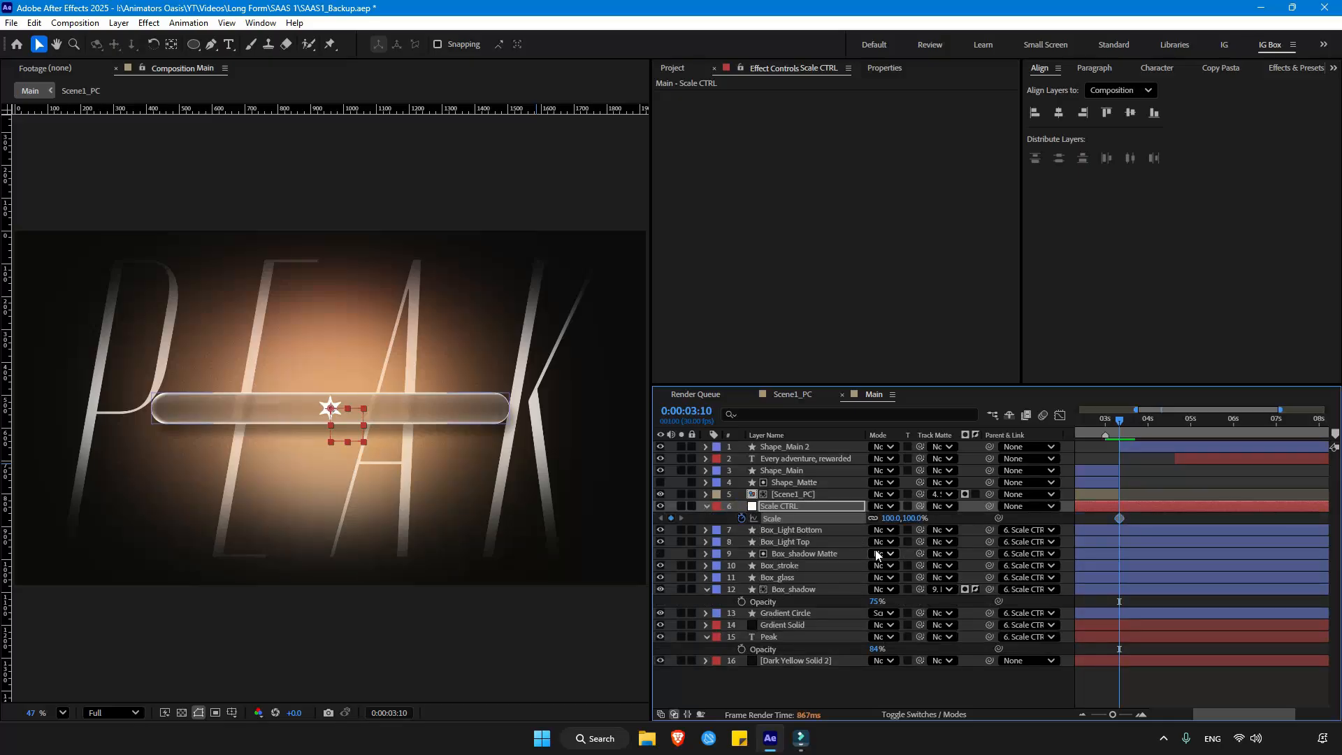
pyautogui.press('=')
pyautogui.hotkey('shift', 'pageup')
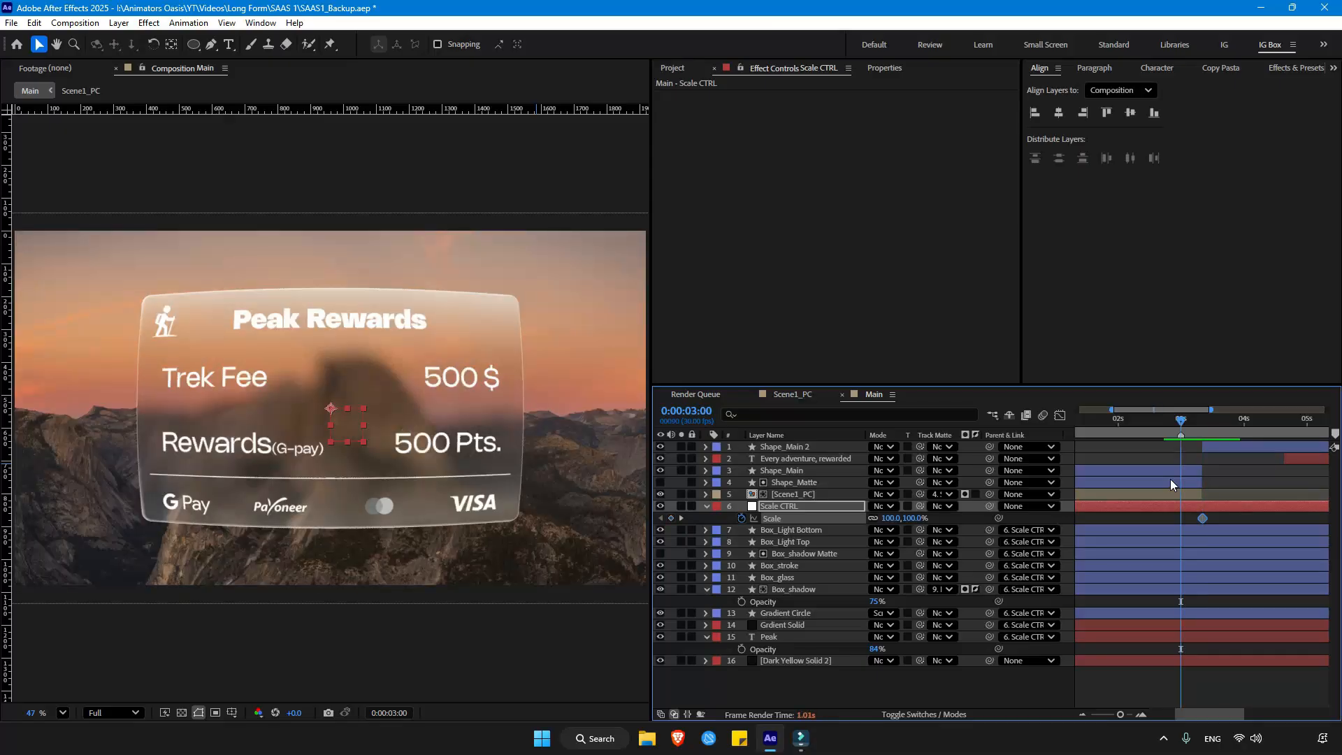
pyautogui.moveTo(911, 518); pyautogui.dragTo(924, 518)
pyautogui.moveTo(1123, 712); pyautogui.dragTo(1135, 714)
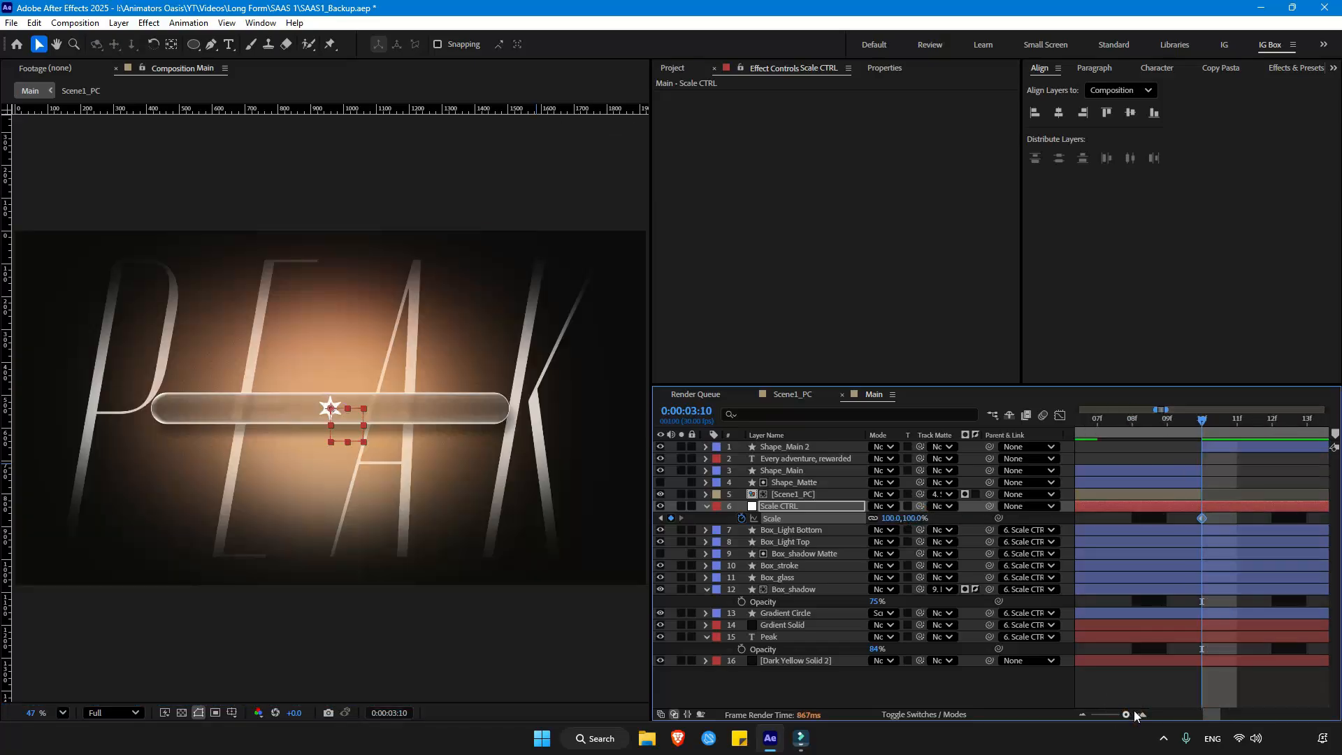
pyautogui.press('-')
# Step: Apply Easy Ease to both Scale keyframes of Scale CTRL
pyautogui.rightClick(1172, 518)
pyautogui.moveTo(1229, 505)
pyautogui.click(975, 548)
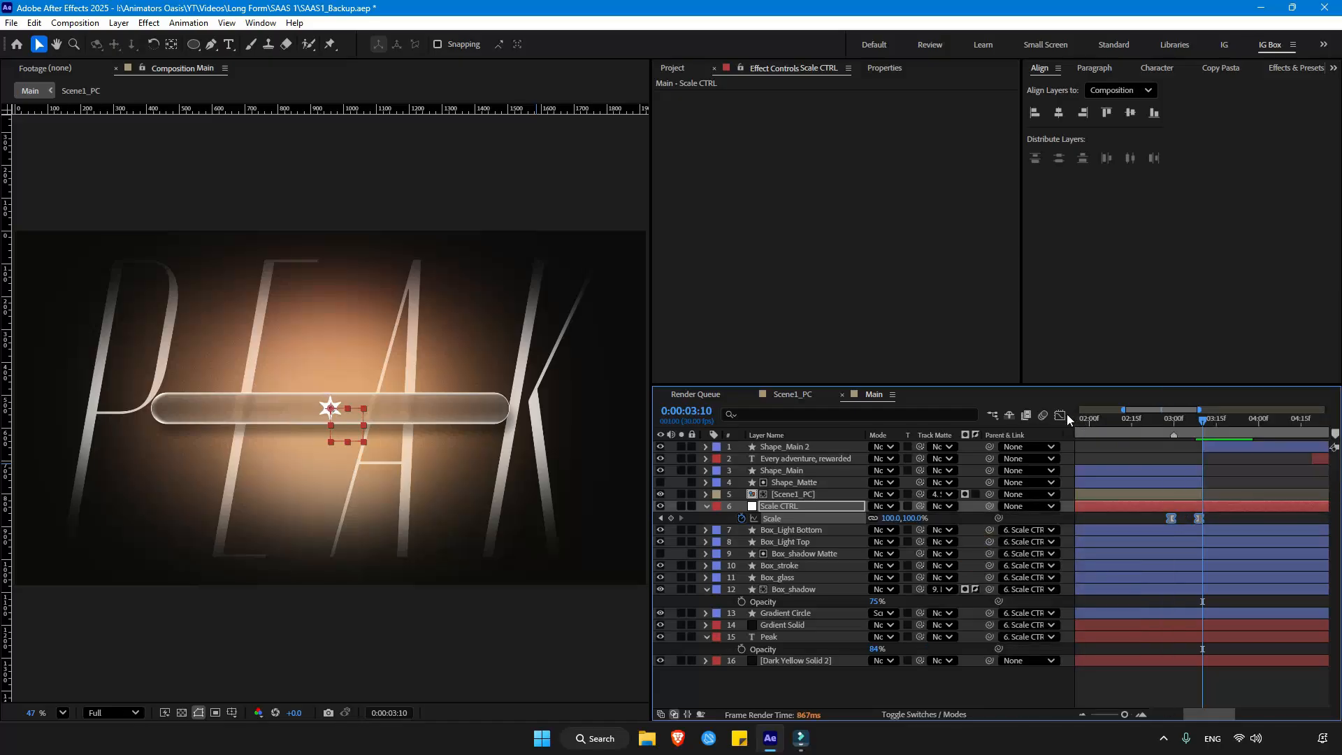
# Step: Reshape the Scale CTRL speed graph into one sharp spike near 0:00:03:04 by lengthening both ease handles, and preview the motion
pyautogui.click(1060, 416)
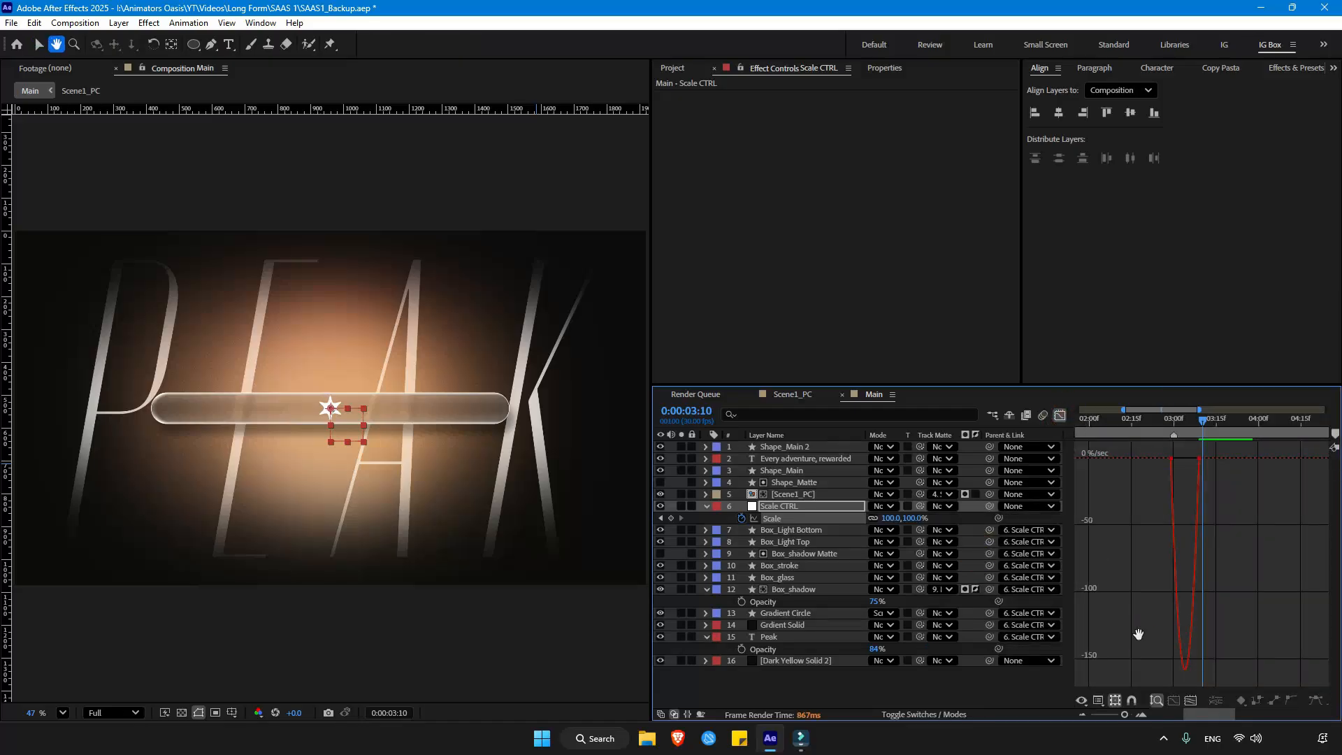
pyautogui.click(1189, 701)
pyautogui.moveTo(1106, 454); pyautogui.dragTo(1057, 462)
pyautogui.moveTo(1152, 458); pyautogui.dragTo(1228, 457)
pyautogui.moveTo(1313, 458); pyautogui.dragTo(1229, 458)
pyautogui.press('space')
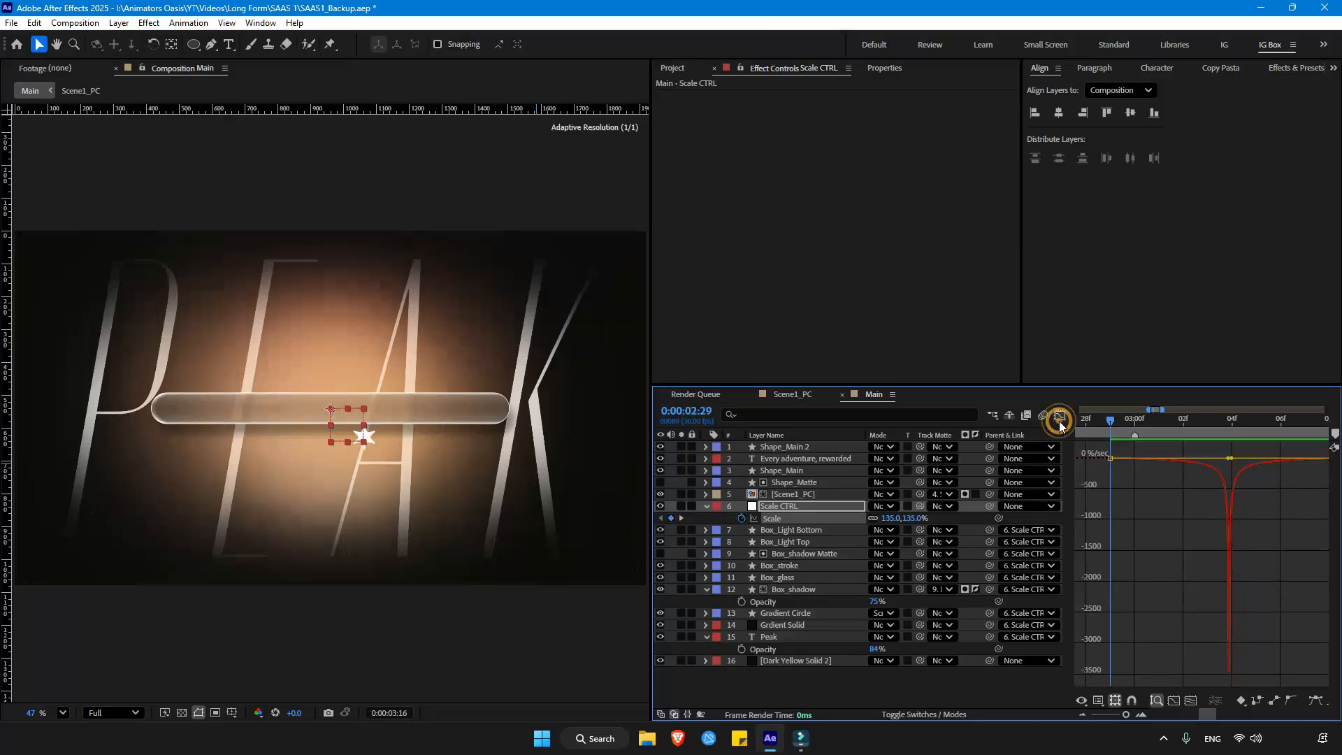
pyautogui.hotkey('shift', 'F3')
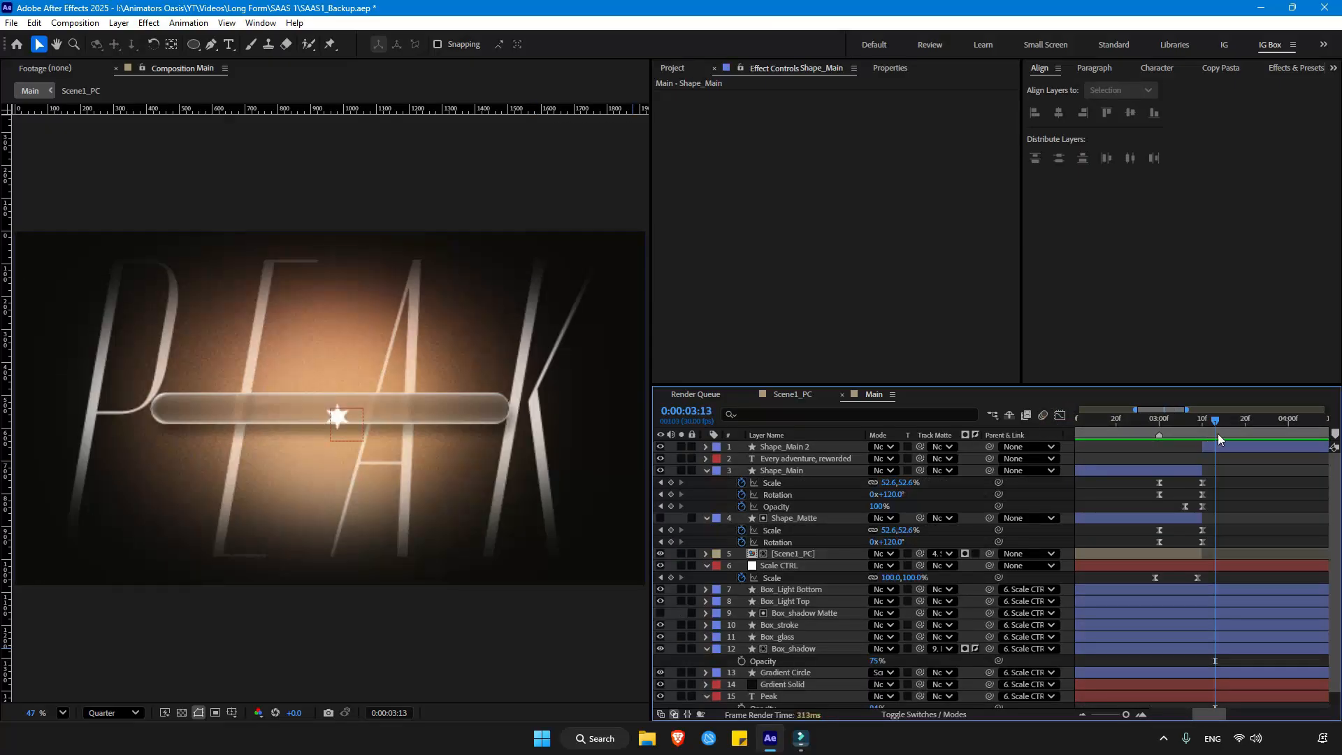
# Step: Shift the Shape_Main 2 and "Every adventure, rewarded" layers three frames later so Shape_Main 2 starts at 0:00:03:13
pyautogui.click(1213, 445)
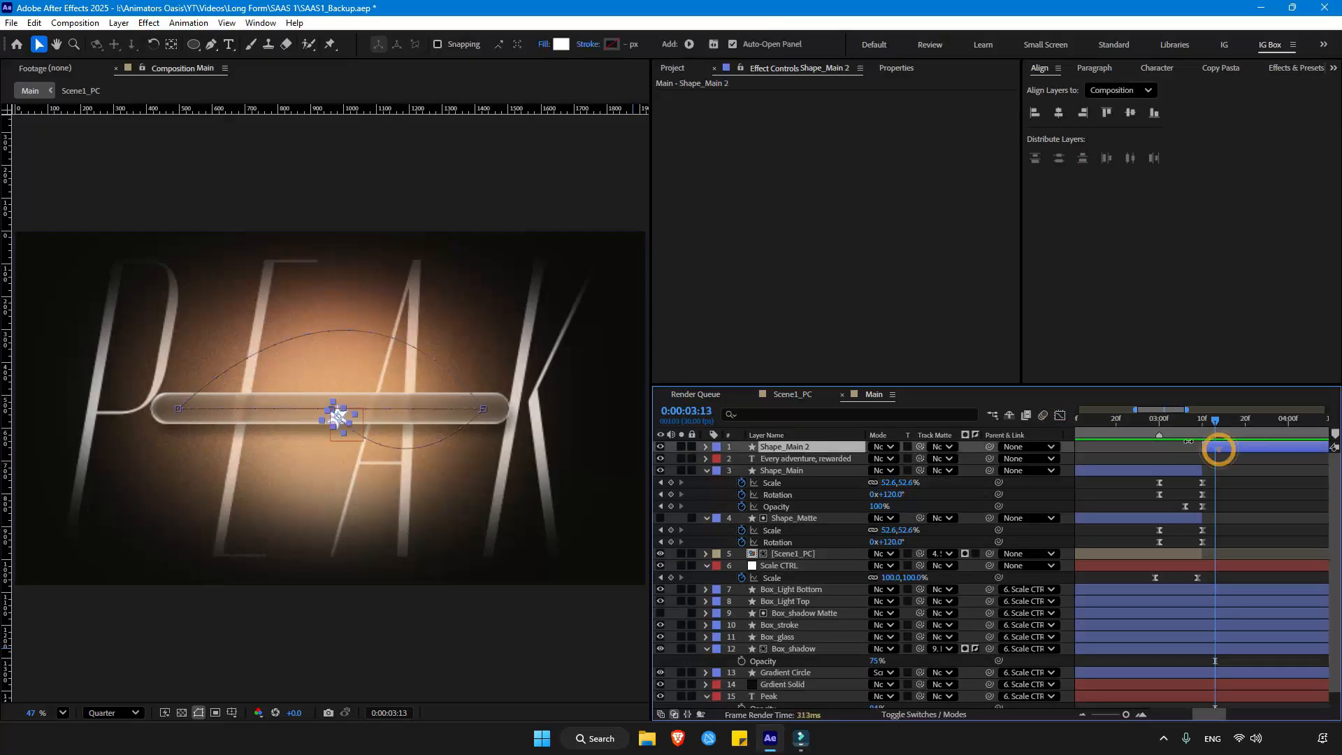
pyautogui.keyDown('ctrl'); pyautogui.click(829, 459); pyautogui.keyUp('ctrl')
pyautogui.moveTo(1126, 716); pyautogui.dragTo(1122, 717)
pyautogui.moveTo(1212, 447); pyautogui.dragTo(1211, 446)
# Step: Extend the ends of Shape_Main, Shape_Matte and Scene1_PC to meet the start of Shape_Main 2 at 0:00:03:13, and check the transition
pyautogui.click(1181, 470)
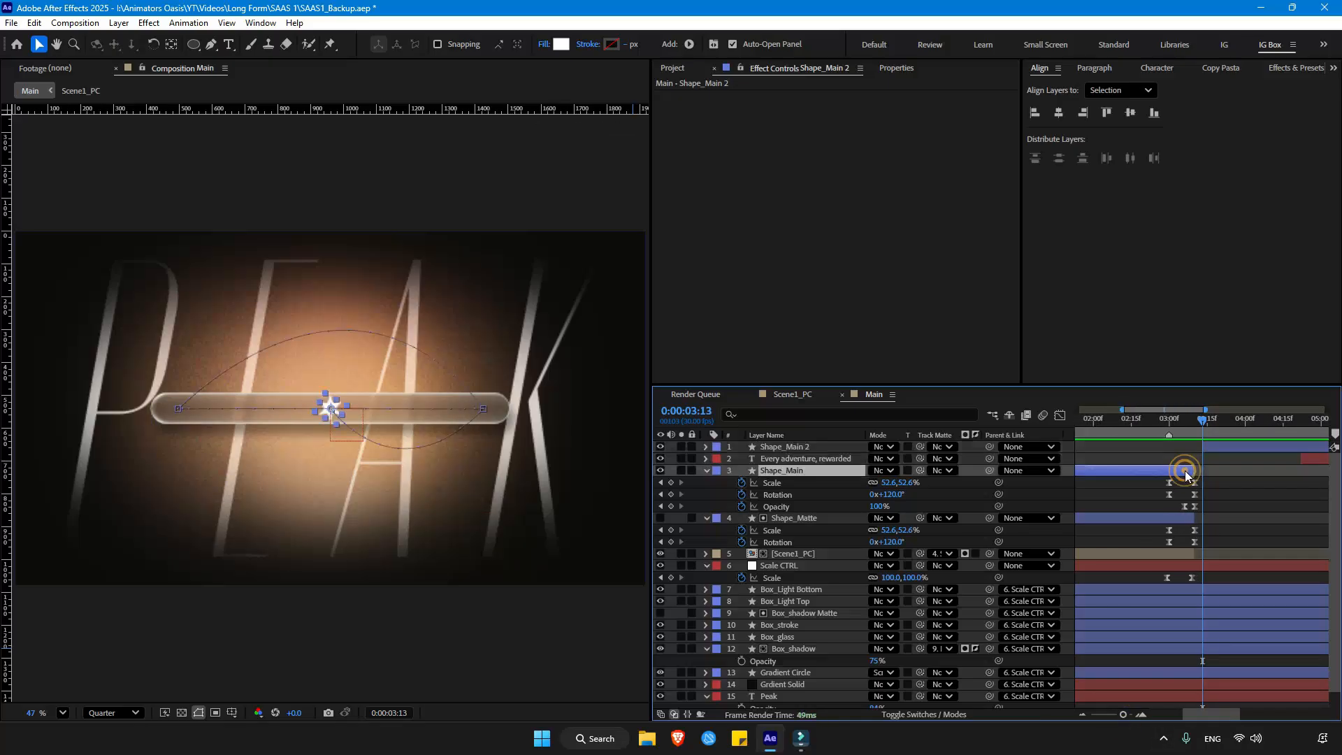
pyautogui.keyDown('ctrl'); pyautogui.click(1180, 518); pyautogui.keyUp('ctrl')
pyautogui.keyDown('ctrl'); pyautogui.click(1180, 557); pyautogui.keyUp('ctrl')
pyautogui.moveTo(1194, 557); pyautogui.dragTo(1204, 558)
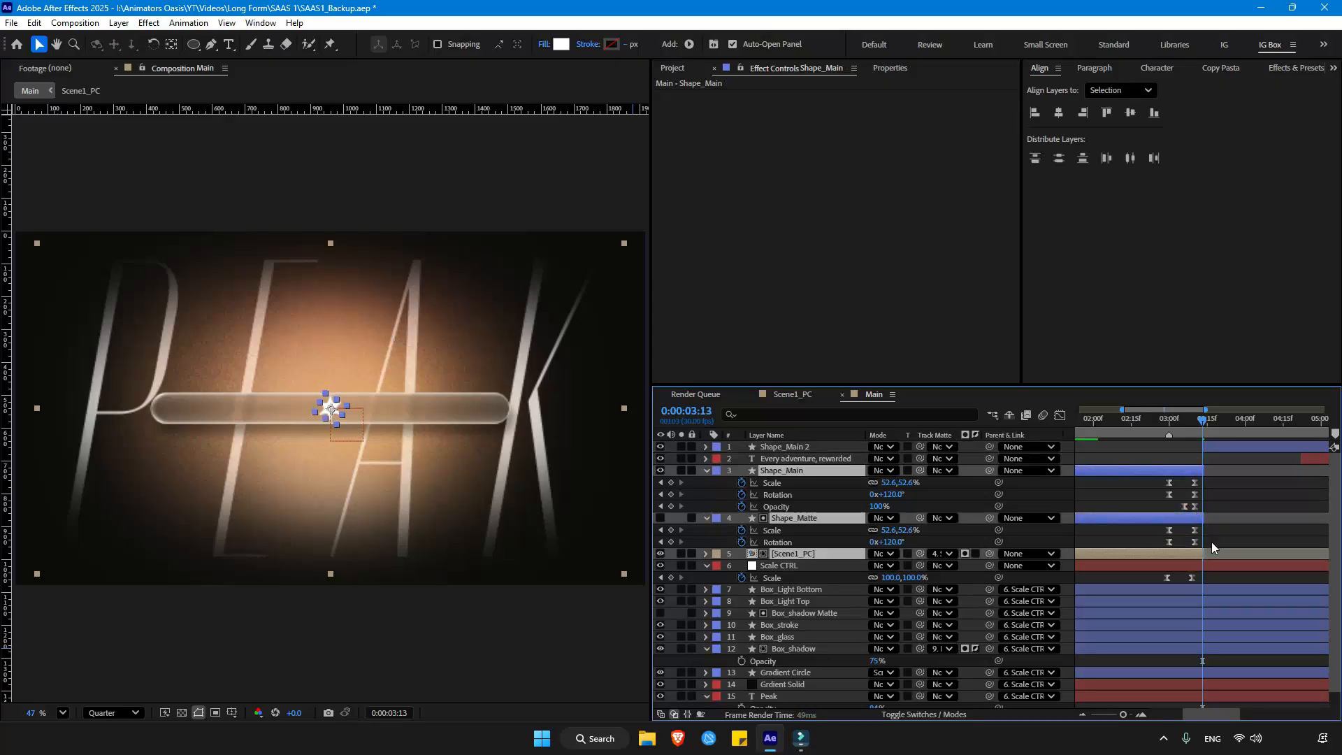
pyautogui.moveTo(1124, 714); pyautogui.dragTo(1126, 716)
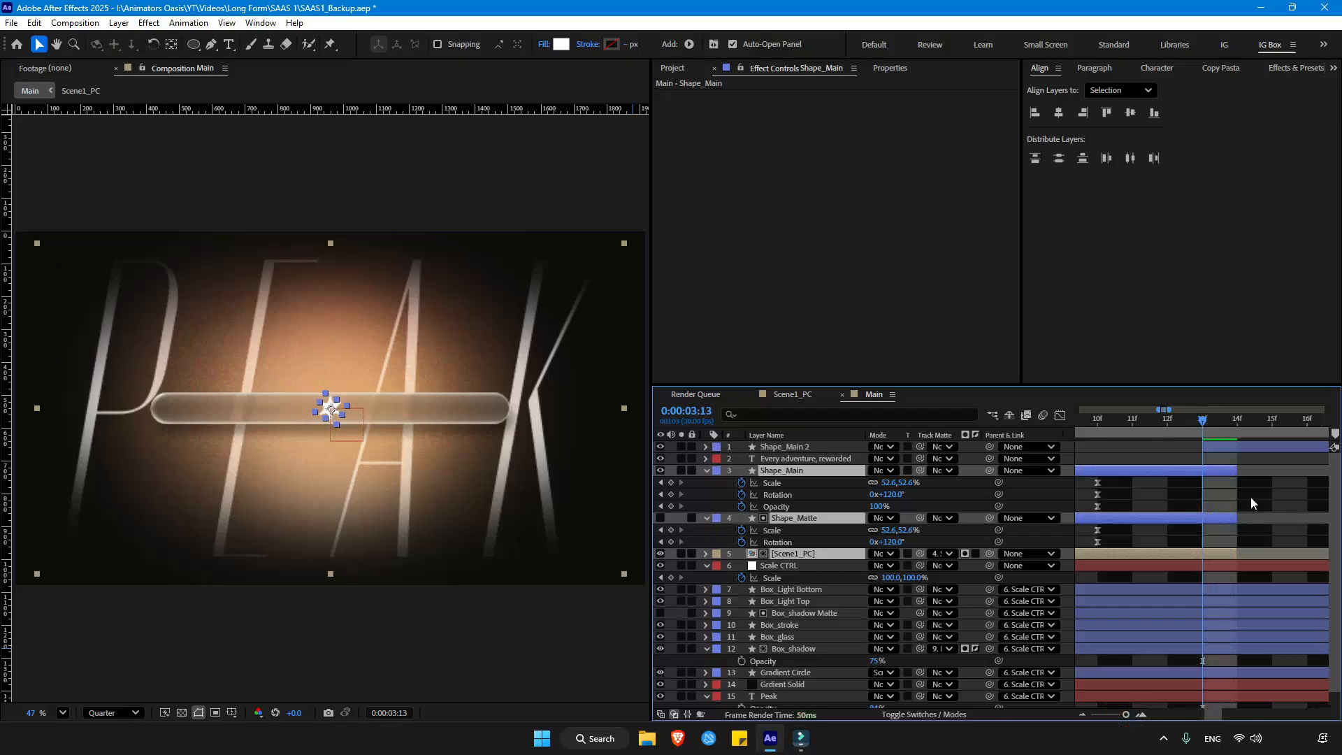
pyautogui.moveTo(1235, 471); pyautogui.dragTo(1218, 471)
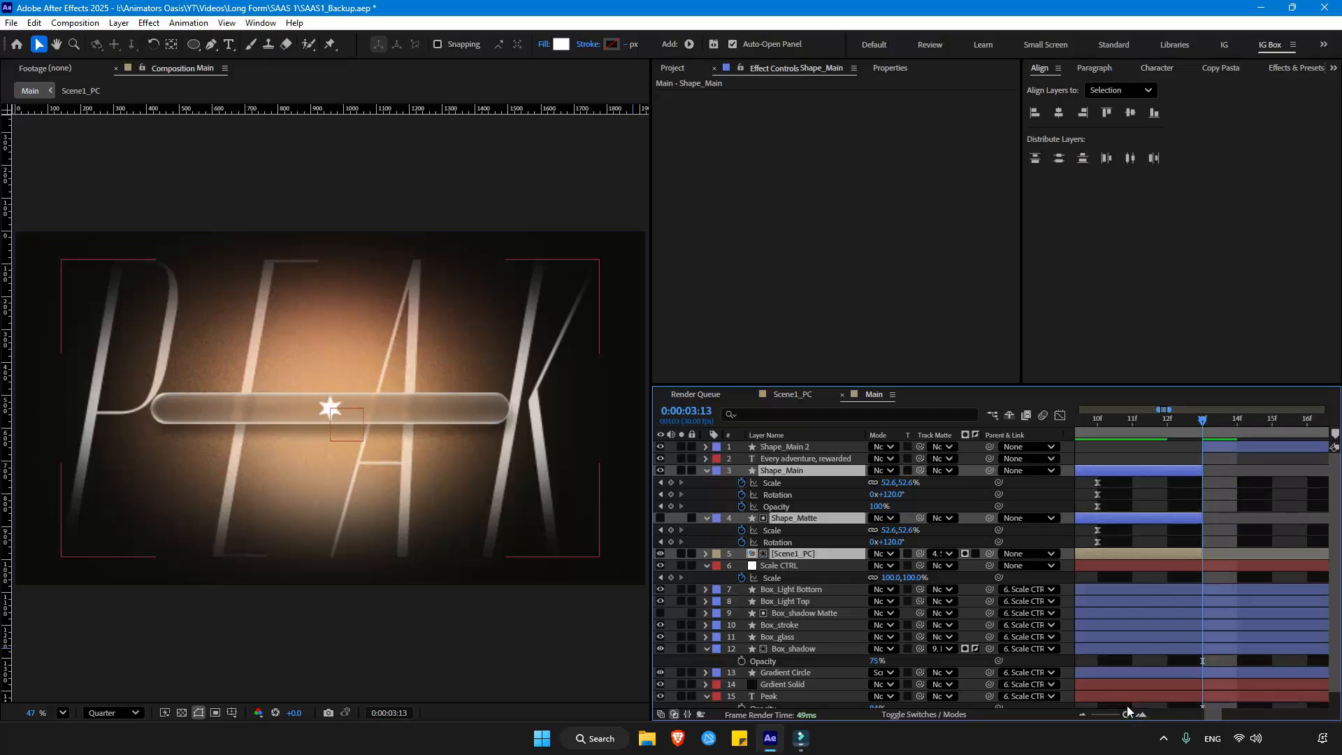
pyautogui.moveTo(1126, 714); pyautogui.dragTo(1121, 714)
pyautogui.click(1182, 425)
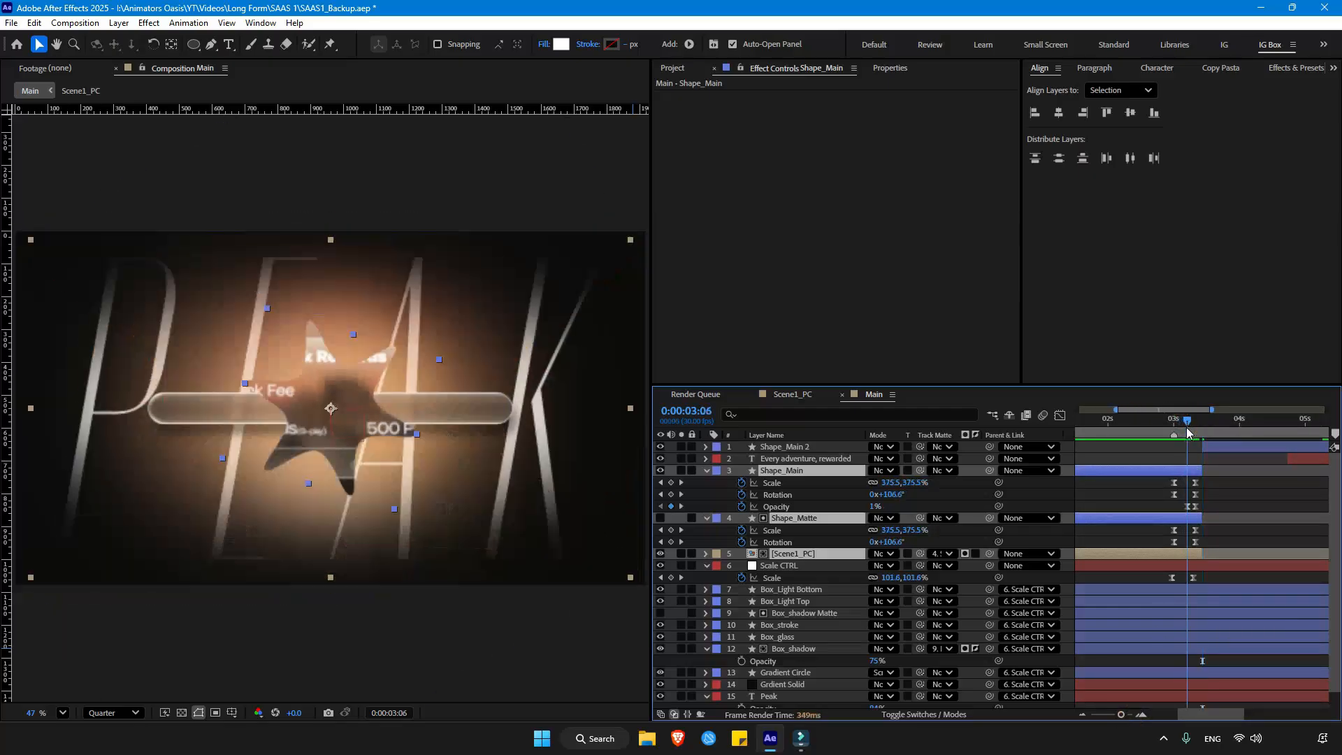
# Step: Duplicate the Box_Light Bottom layer and remove CC Light Sweep from the copy
pyautogui.click(787, 519)
pyautogui.hotkey('ctrl', 'd')
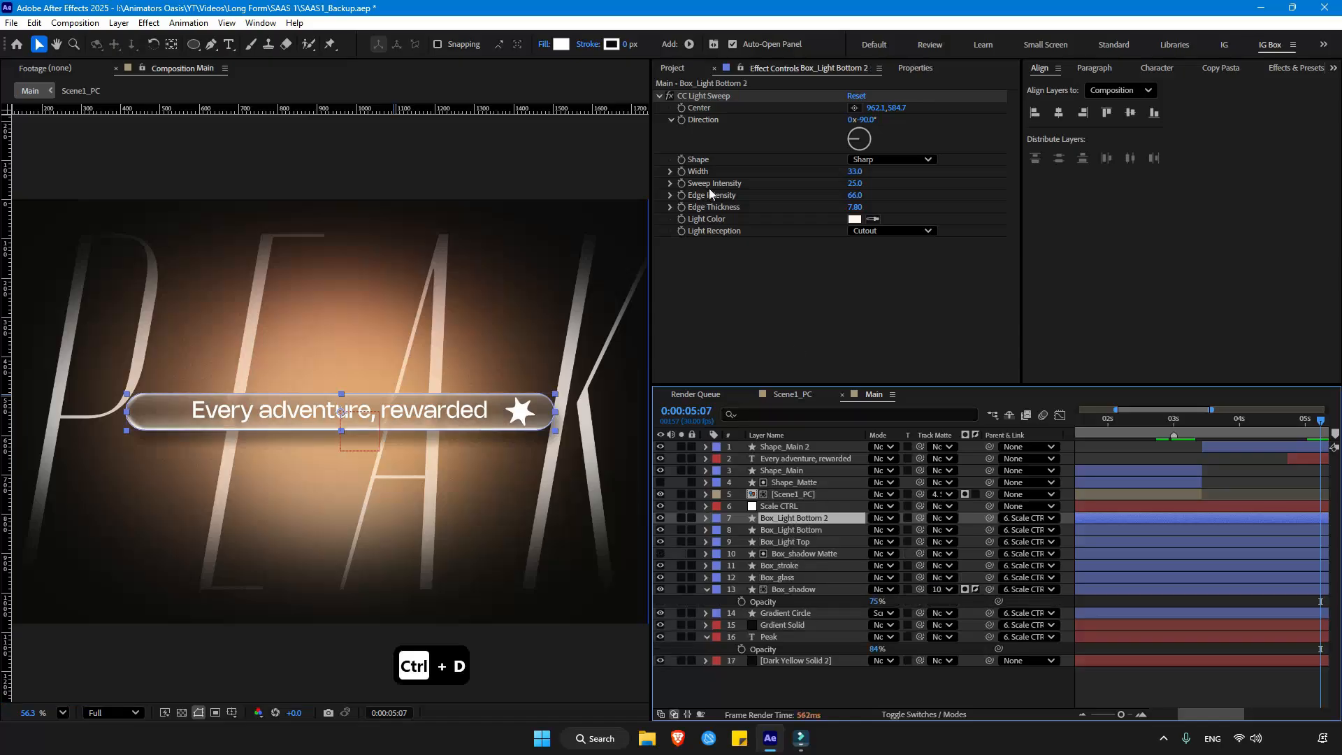
pyautogui.click(720, 97)
pyautogui.press('Delete')
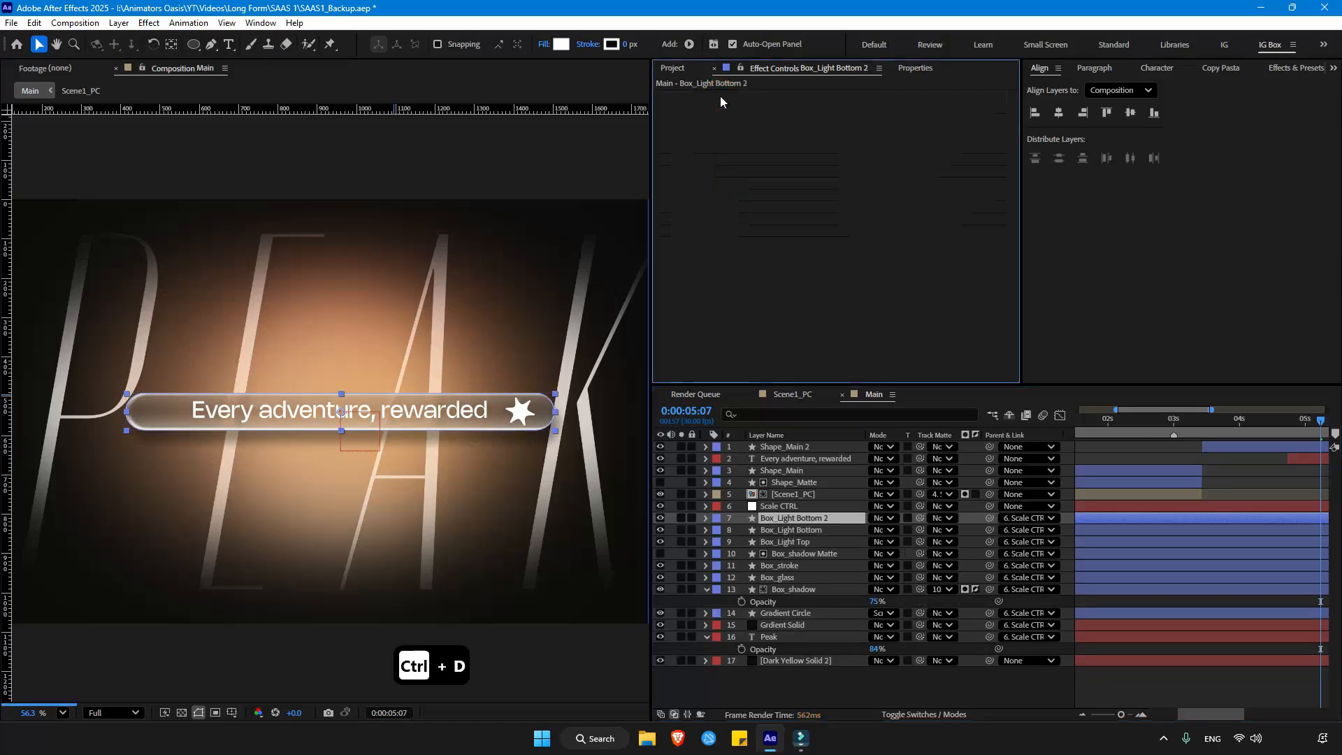
# Step: Apply the Noise effect to Box_Light Bottom 2 with a 69% amount and change the layer's fill color to 000000
pyautogui.hotkey('ctrl', 'space')
pyautogui.write('nois')
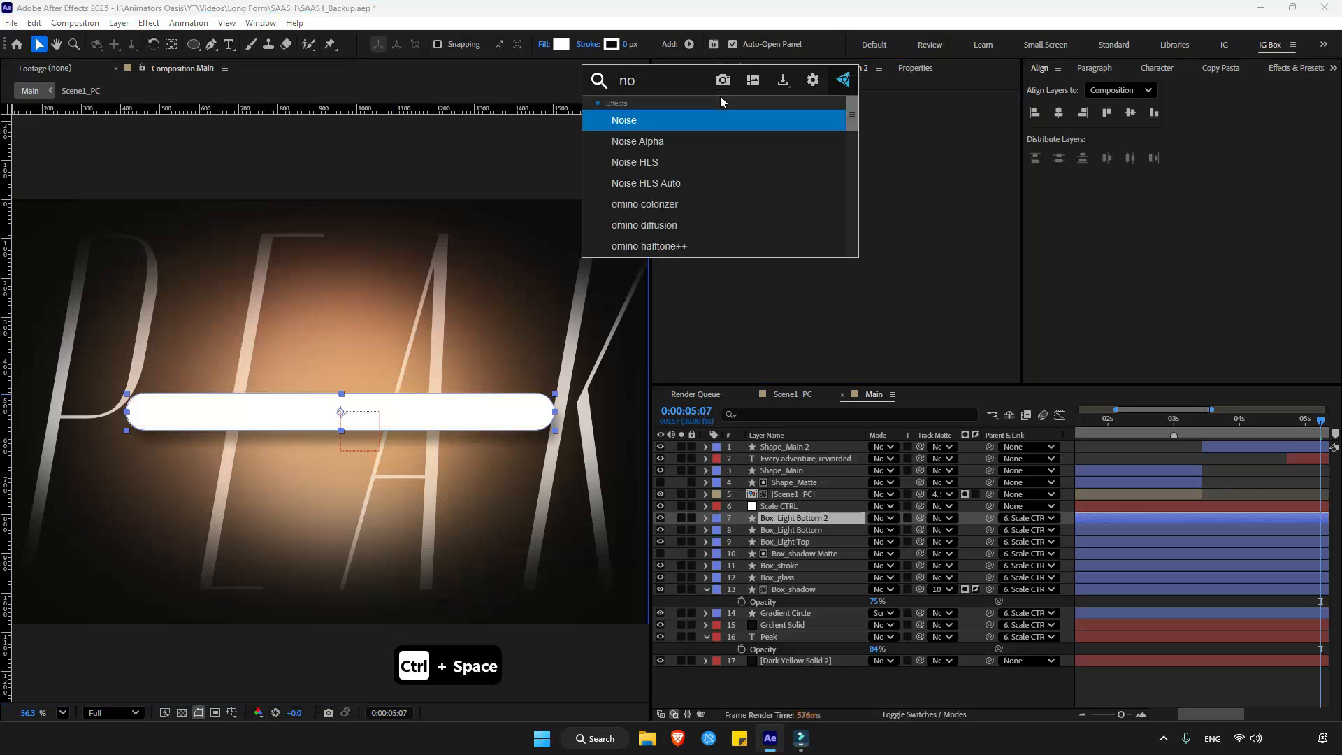
pyautogui.press('Return')
pyautogui.click(561, 44)
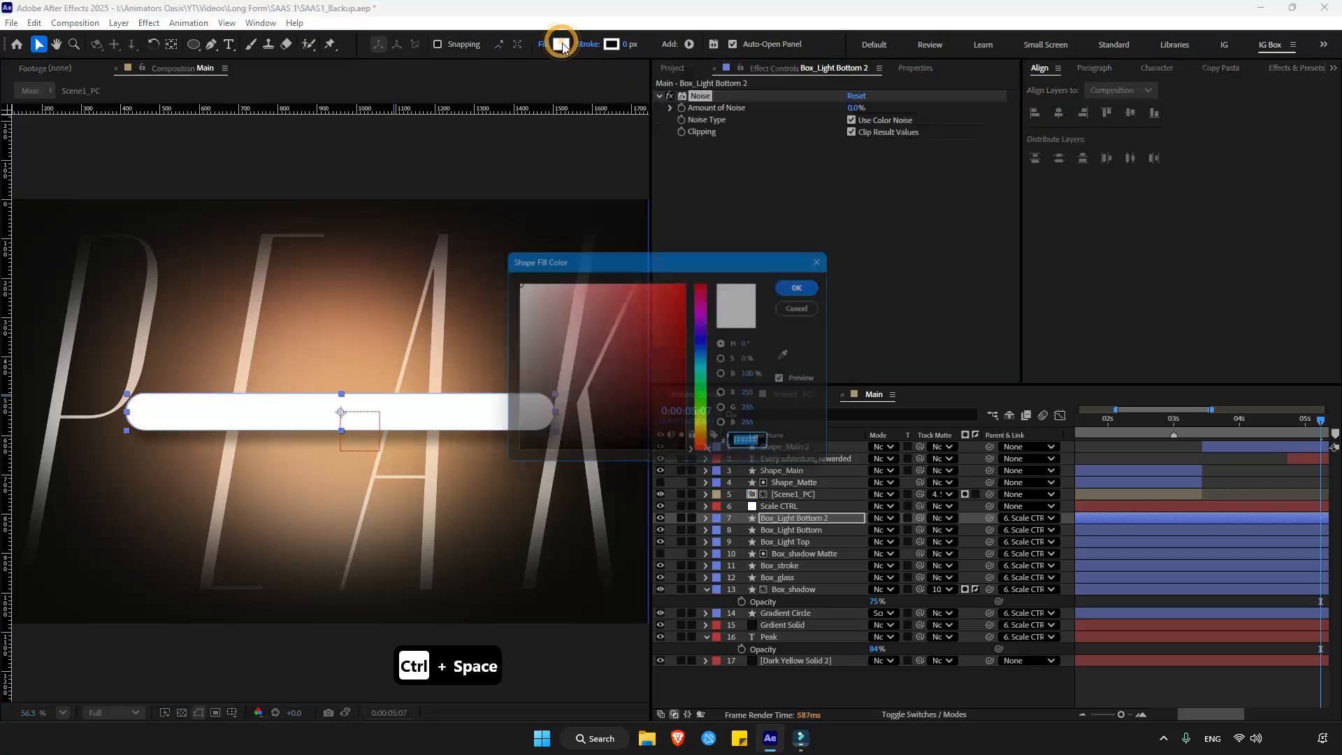
pyautogui.write('000000')
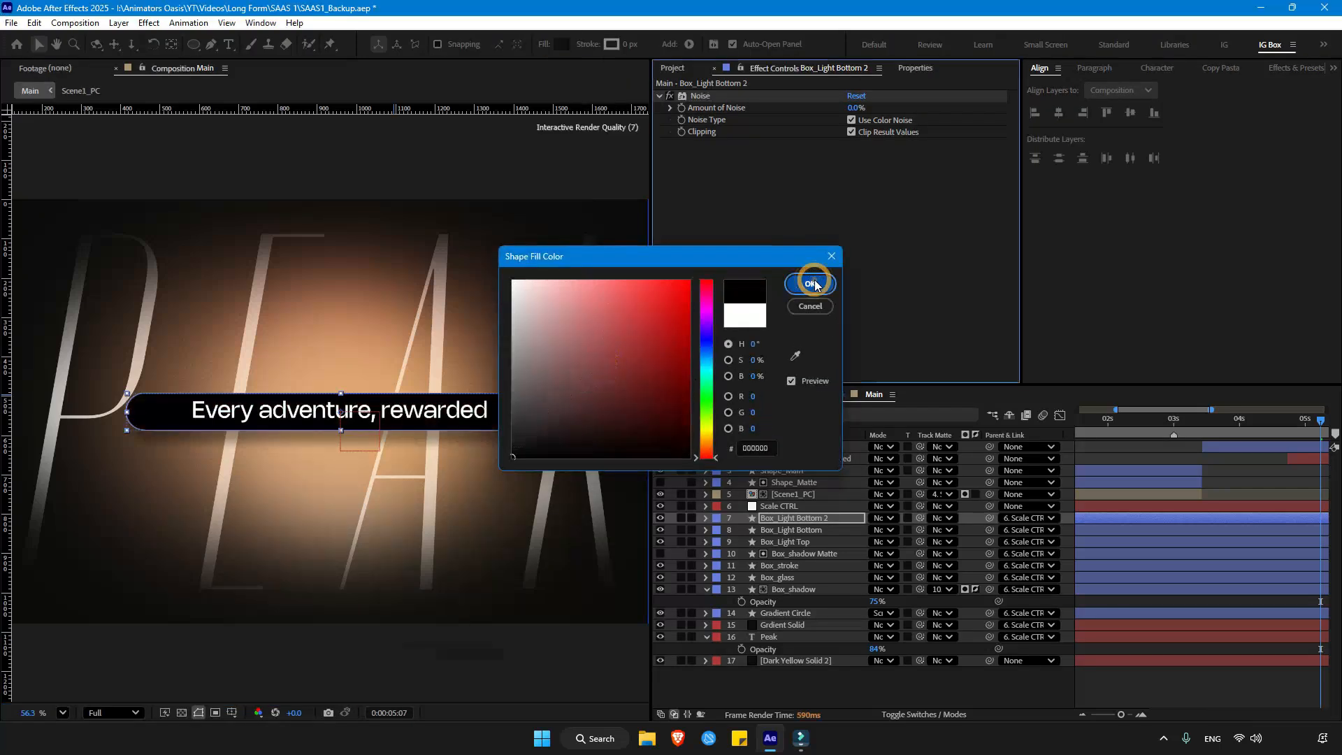
pyautogui.click(811, 284)
pyautogui.moveTo(856, 109); pyautogui.dragTo(879, 115)
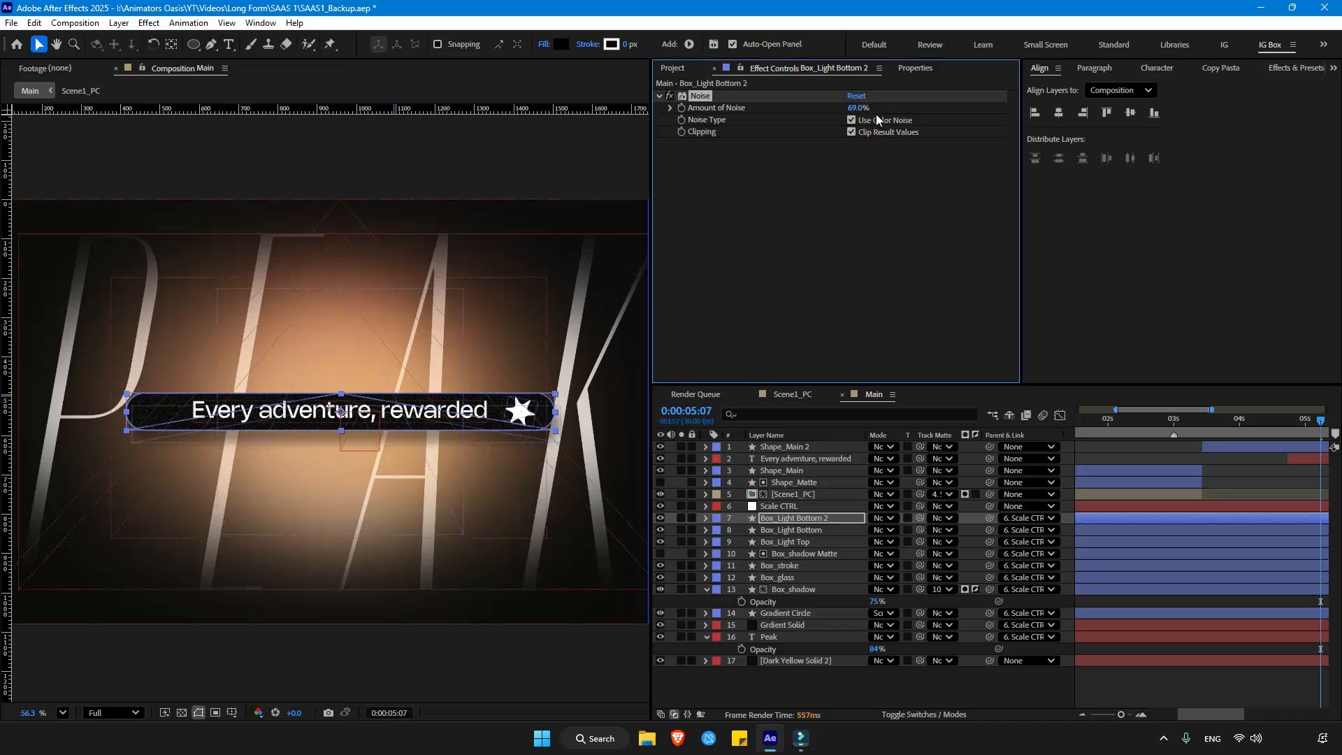
# Step: Set Box_Light Bottom 2 to the Screen blending mode with 45% opacity, and save the project
pyautogui.click(885, 518)
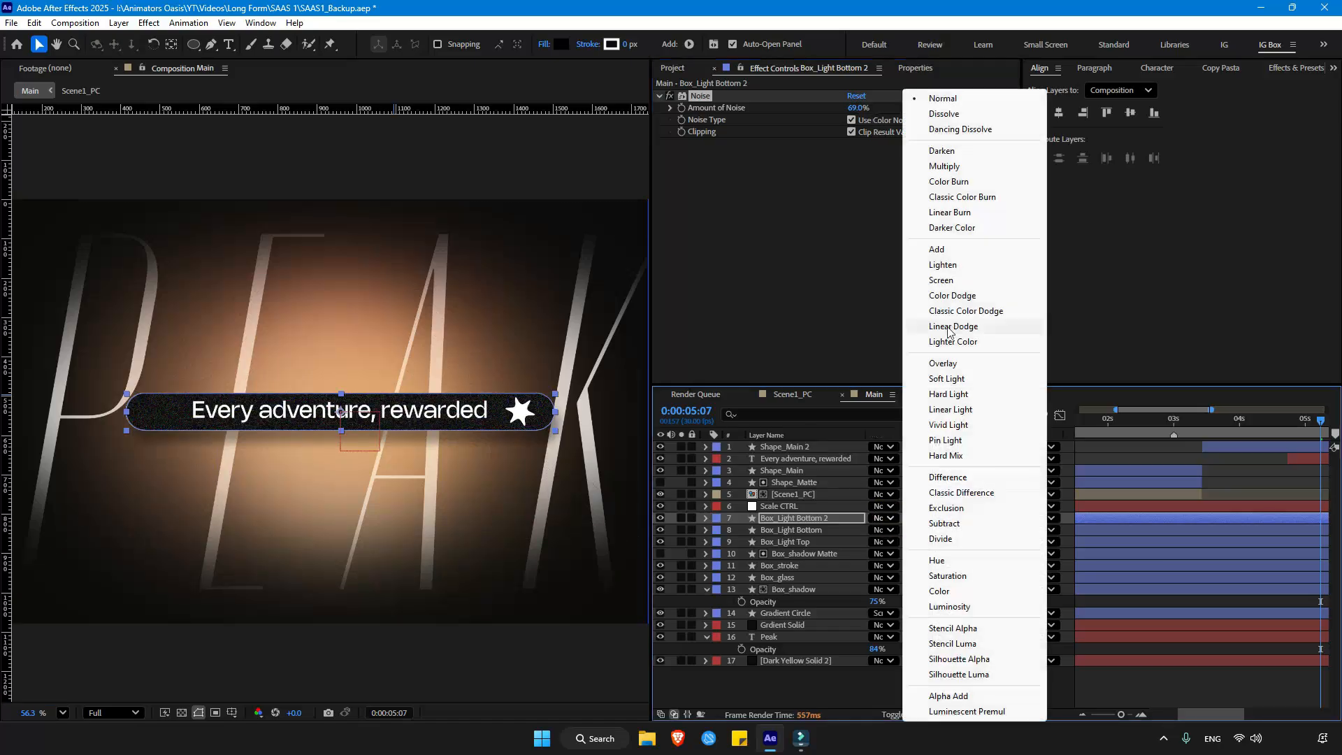
pyautogui.click(940, 280)
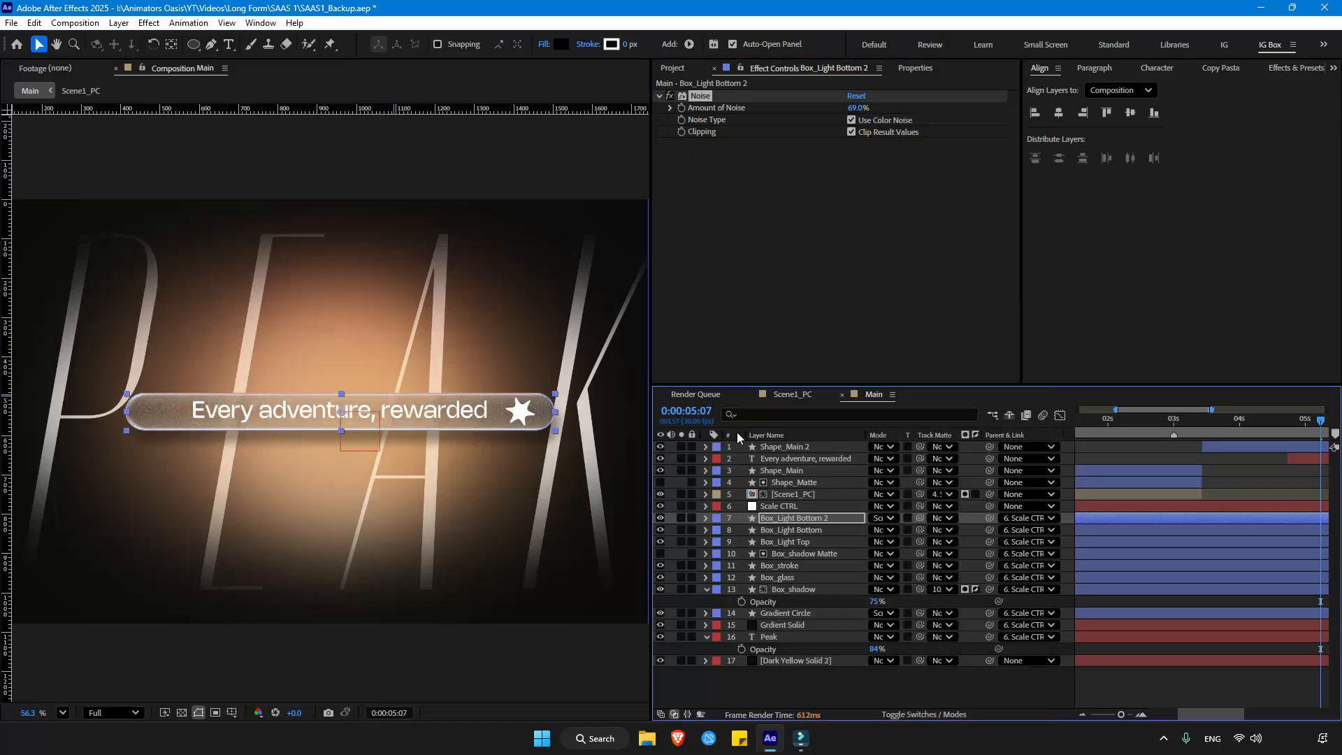
pyautogui.press('t')
pyautogui.click(880, 529)
pyautogui.write('45')
pyautogui.press('Return')
pyautogui.click(1135, 450)
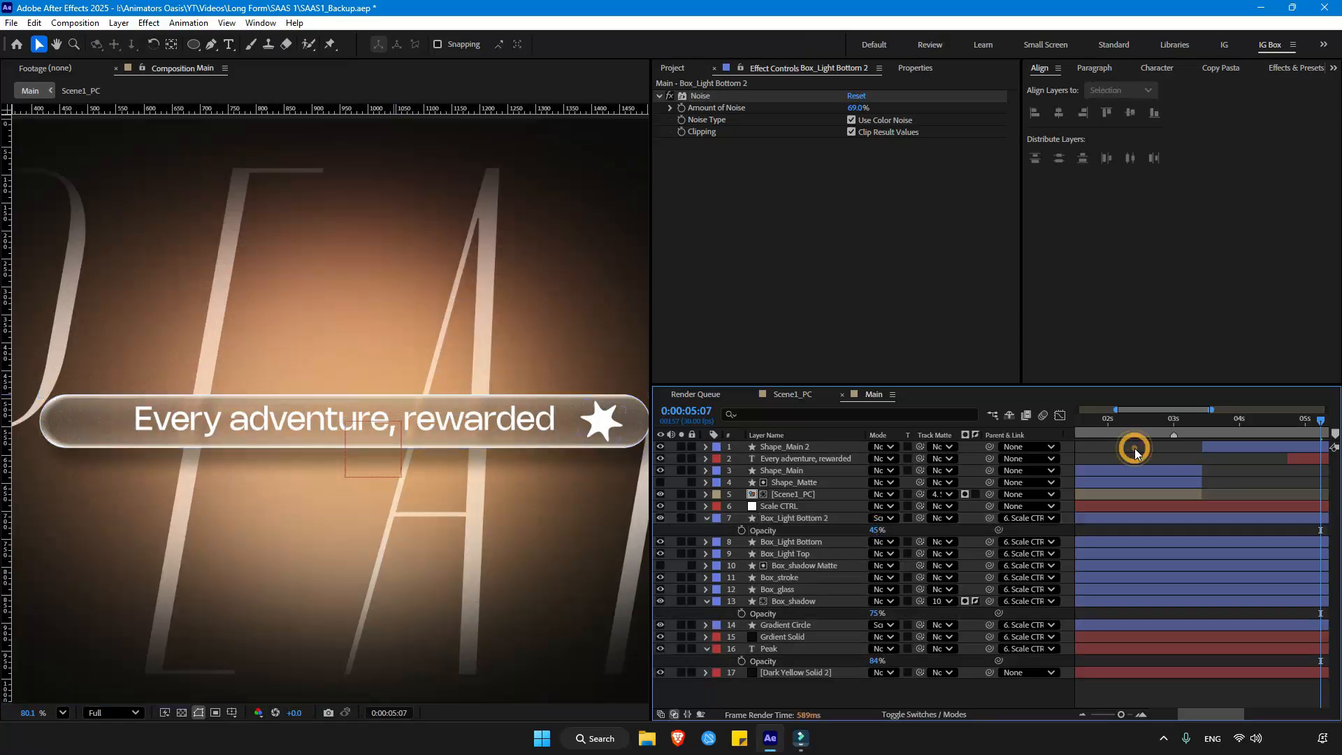
pyautogui.hotkey('alt', '/')
pyautogui.hotkey('ctrl', 's')
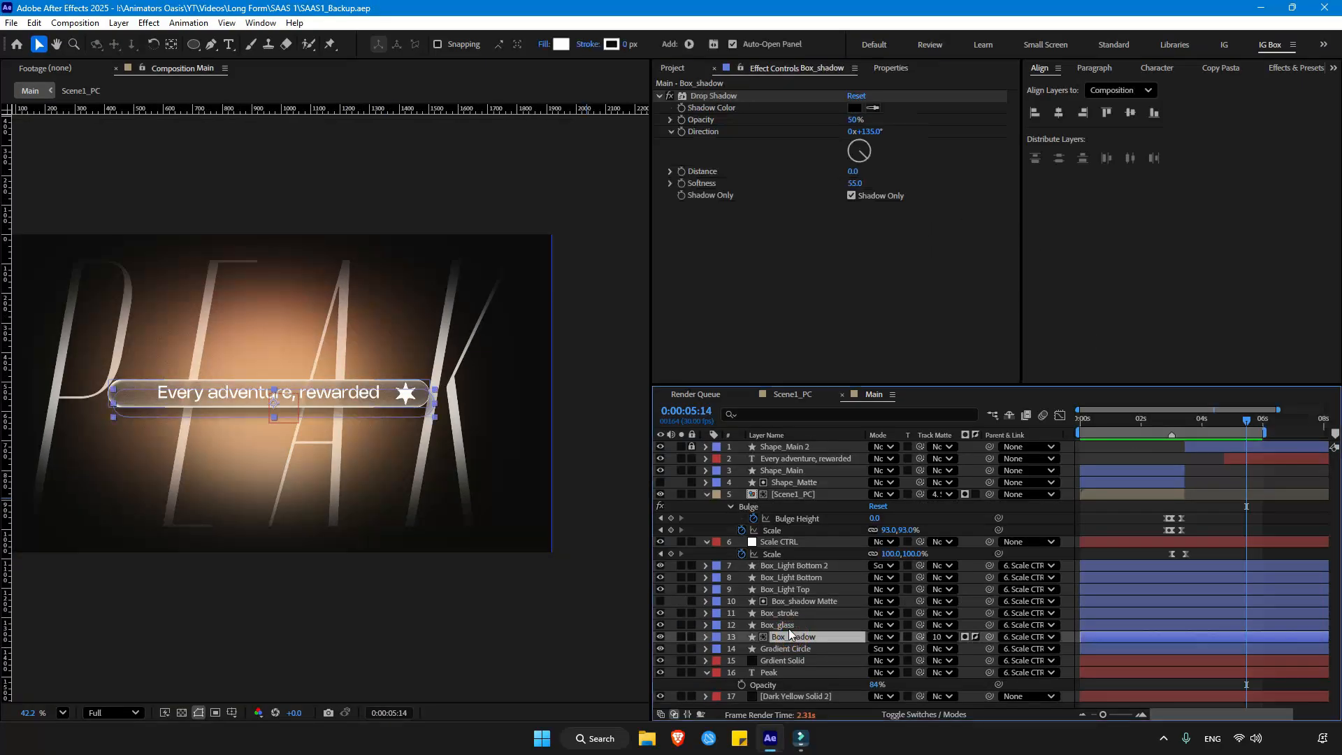
# Step: Assign the orange label color to all seven box layers from Box_shadow up to Box_Light Bottom 2
pyautogui.keyDown('ctrl'); pyautogui.click(790, 625); pyautogui.keyUp('ctrl')
pyautogui.keyDown('ctrl'); pyautogui.click(788, 614); pyautogui.keyUp('ctrl')
pyautogui.keyDown('ctrl'); pyautogui.click(786, 602); pyautogui.keyUp('ctrl')
pyautogui.keyDown('ctrl'); pyautogui.click(785, 589); pyautogui.keyUp('ctrl')
pyautogui.keyDown('ctrl'); pyautogui.click(783, 578); pyautogui.keyUp('ctrl')
pyautogui.keyDown('ctrl'); pyautogui.click(783, 565); pyautogui.keyUp('ctrl')
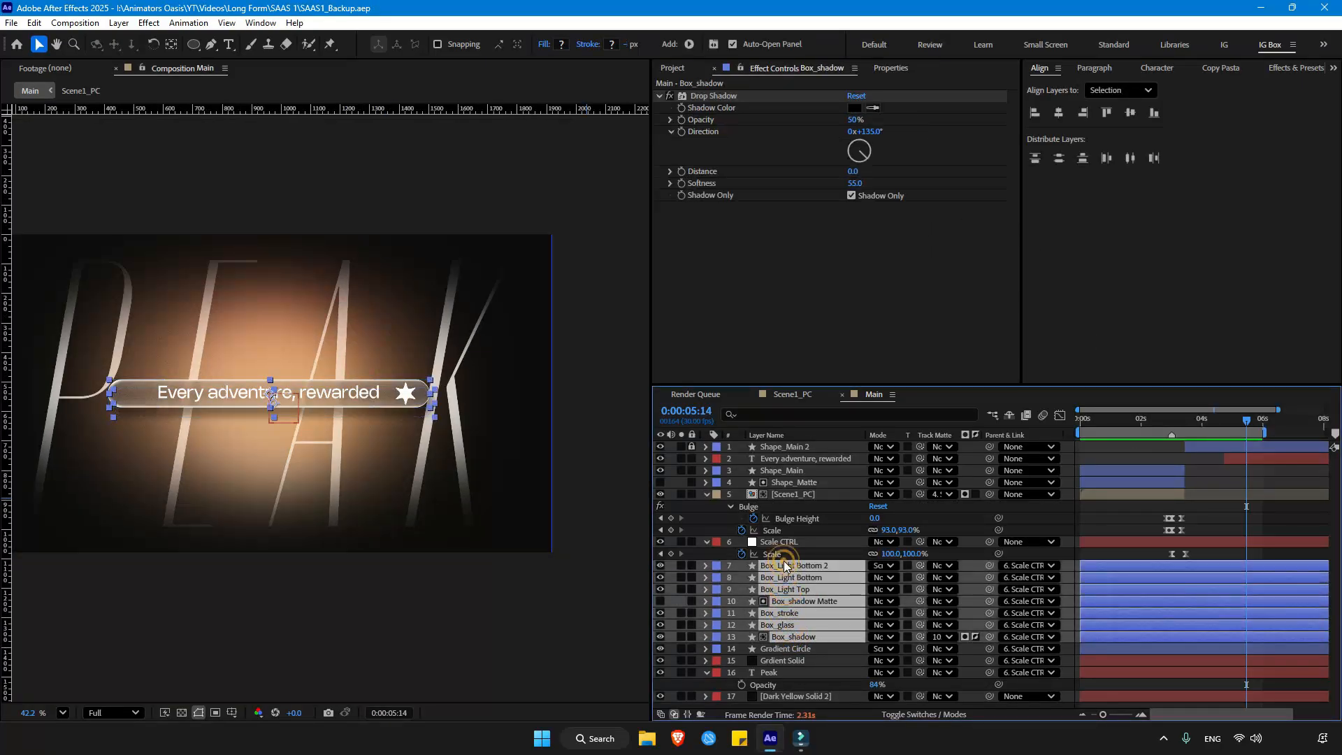
pyautogui.click(719, 610)
pyautogui.click(752, 552)
# Step: Filter the timeline properties of the box layers by "size" and enlarge the timeline area to show them all
pyautogui.click(757, 413)
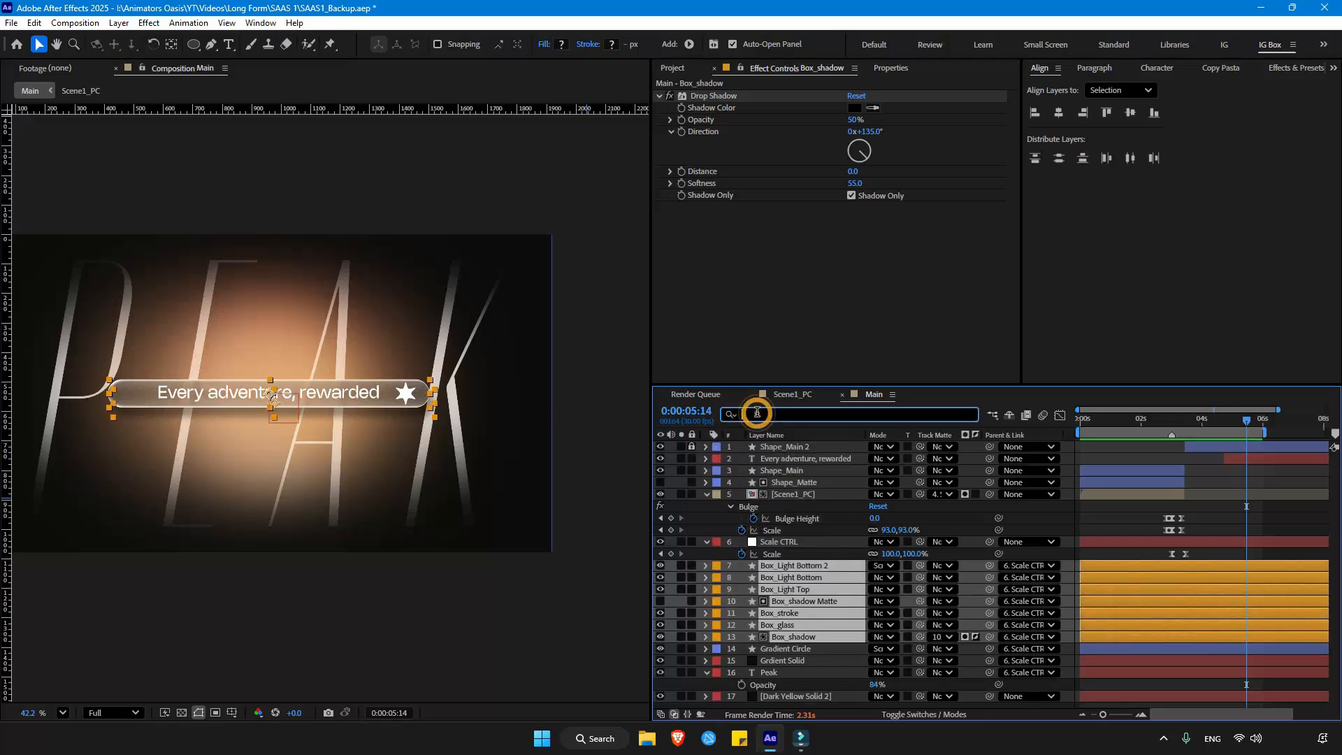
pyautogui.write('size')
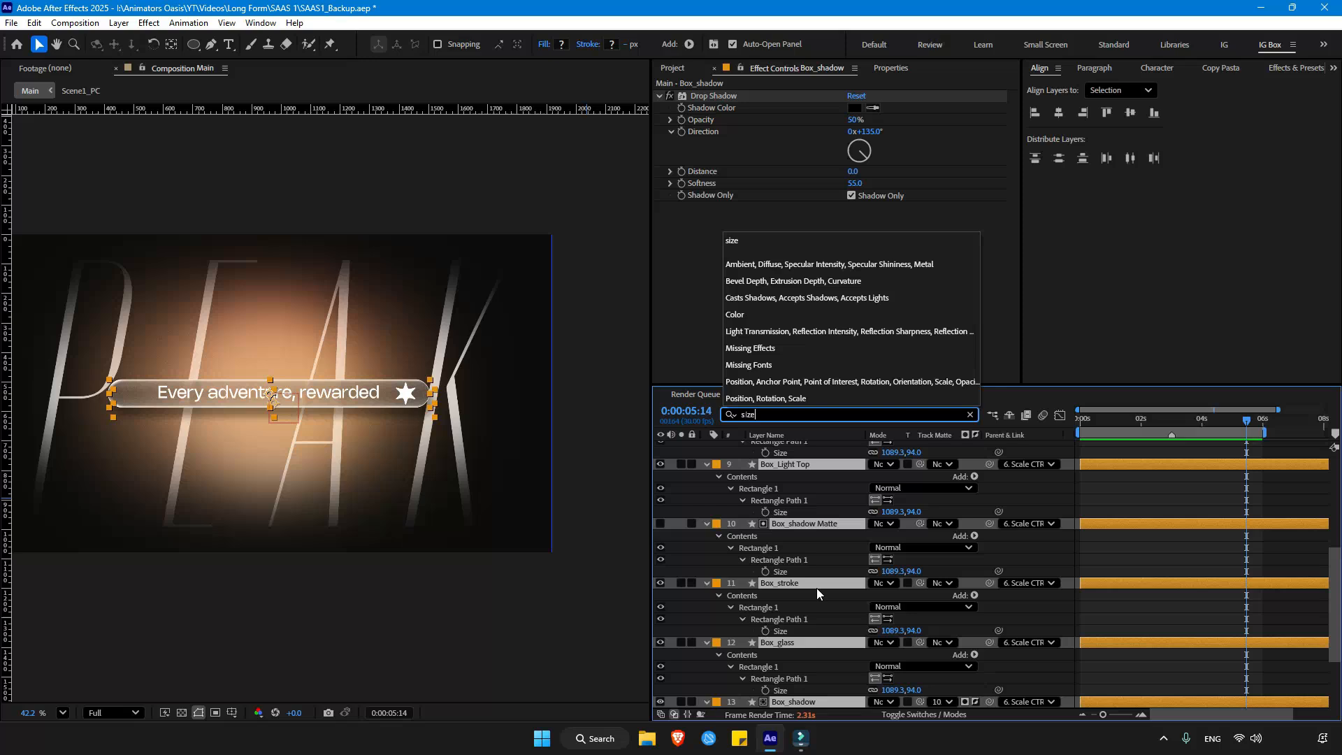
pyautogui.scroll(2, 819, 594)
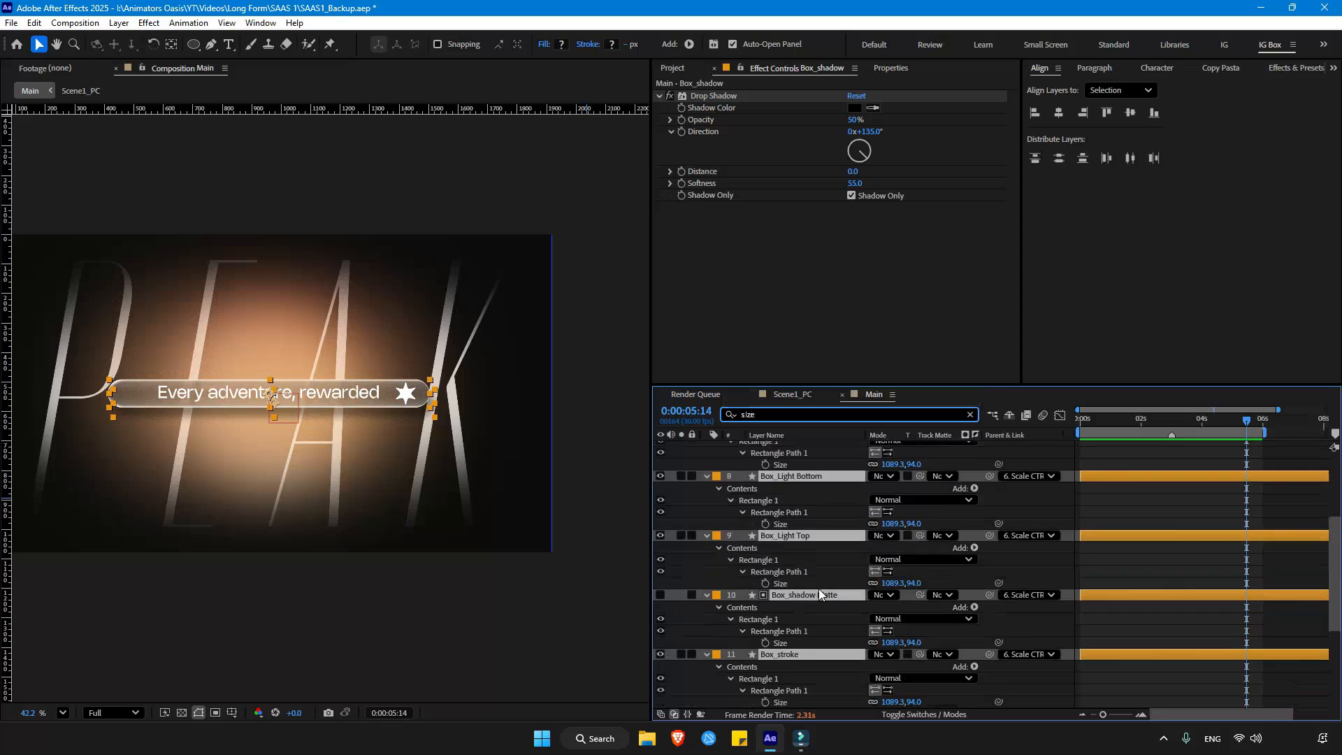
pyautogui.scroll(1, 820, 594)
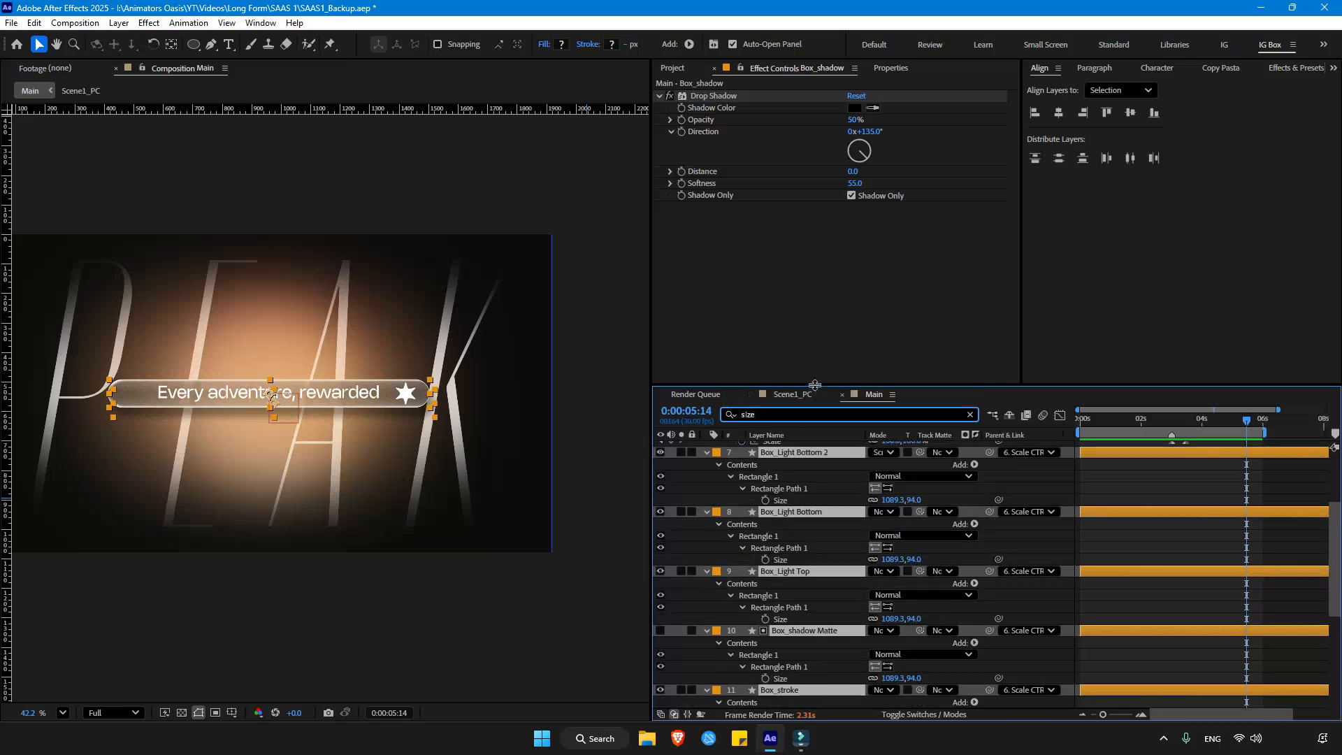
pyautogui.moveTo(816, 385); pyautogui.dragTo(802, 56)
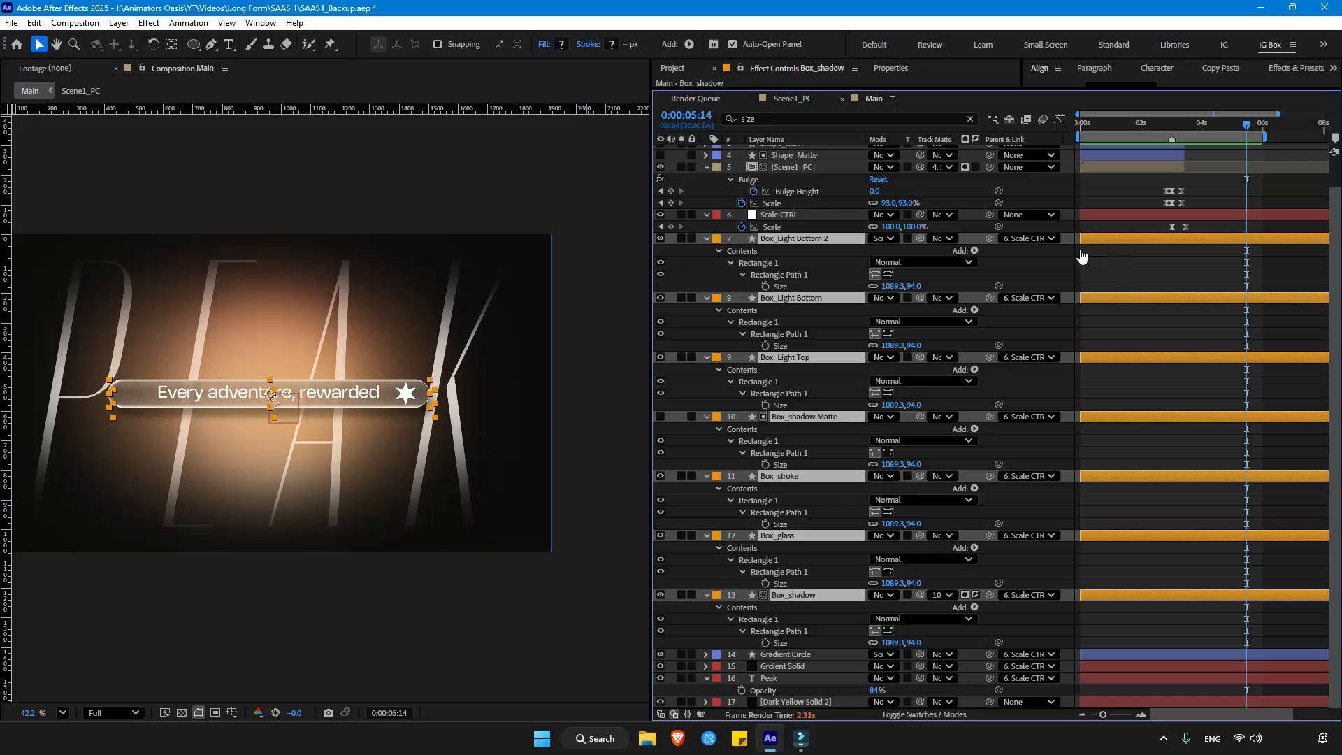
# Step: Add an expression to Box_glass's rectangle Size that references the layer's own Rectangle 1, Rectangle Path 1 size
pyautogui.hotkey('ctrl', 'c')
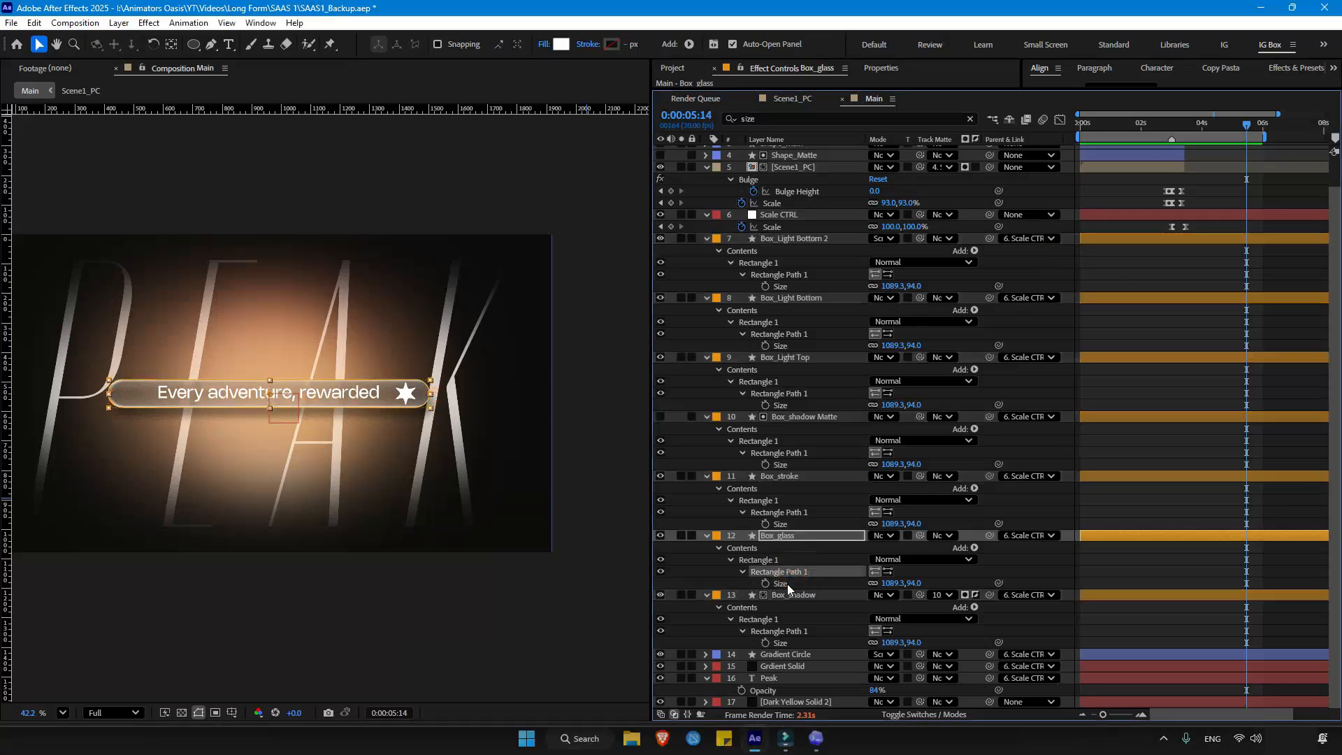
pyautogui.click(769, 584)
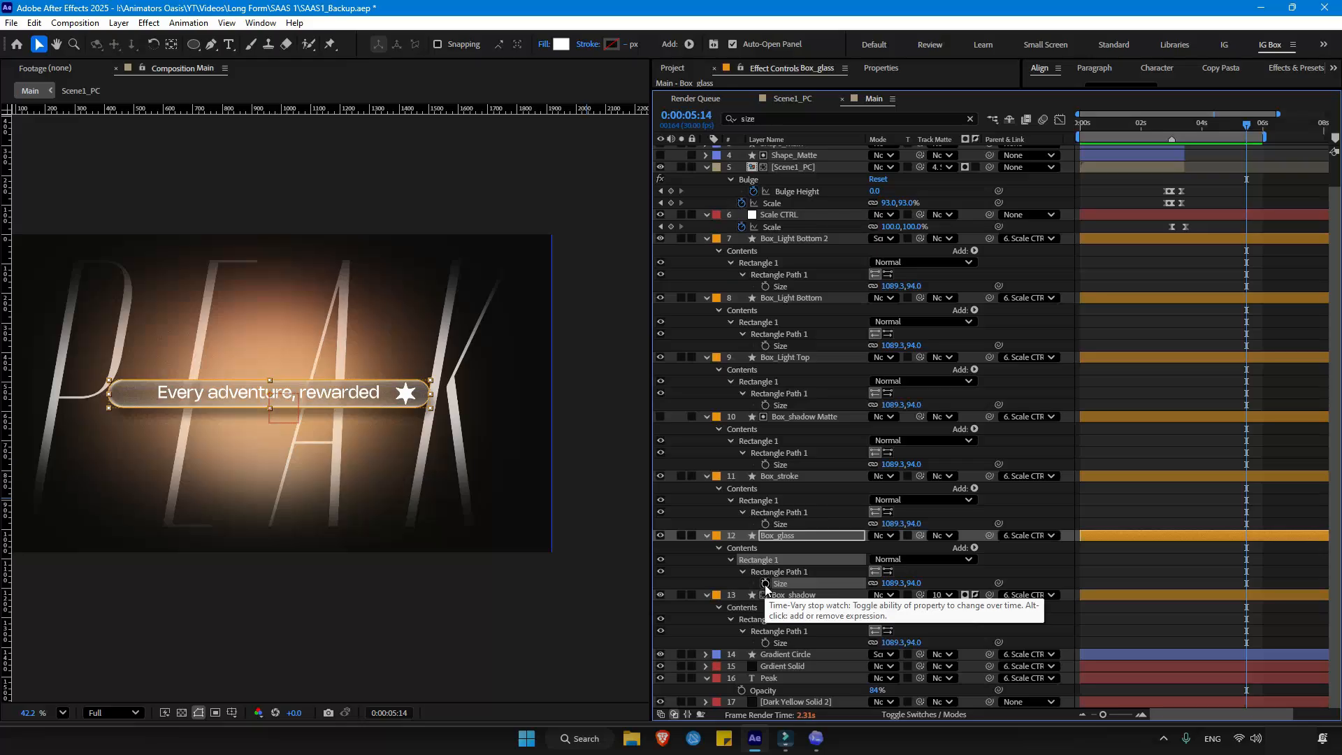
pyautogui.keyDown('alt'); pyautogui.click(766, 584); pyautogui.keyUp('alt')
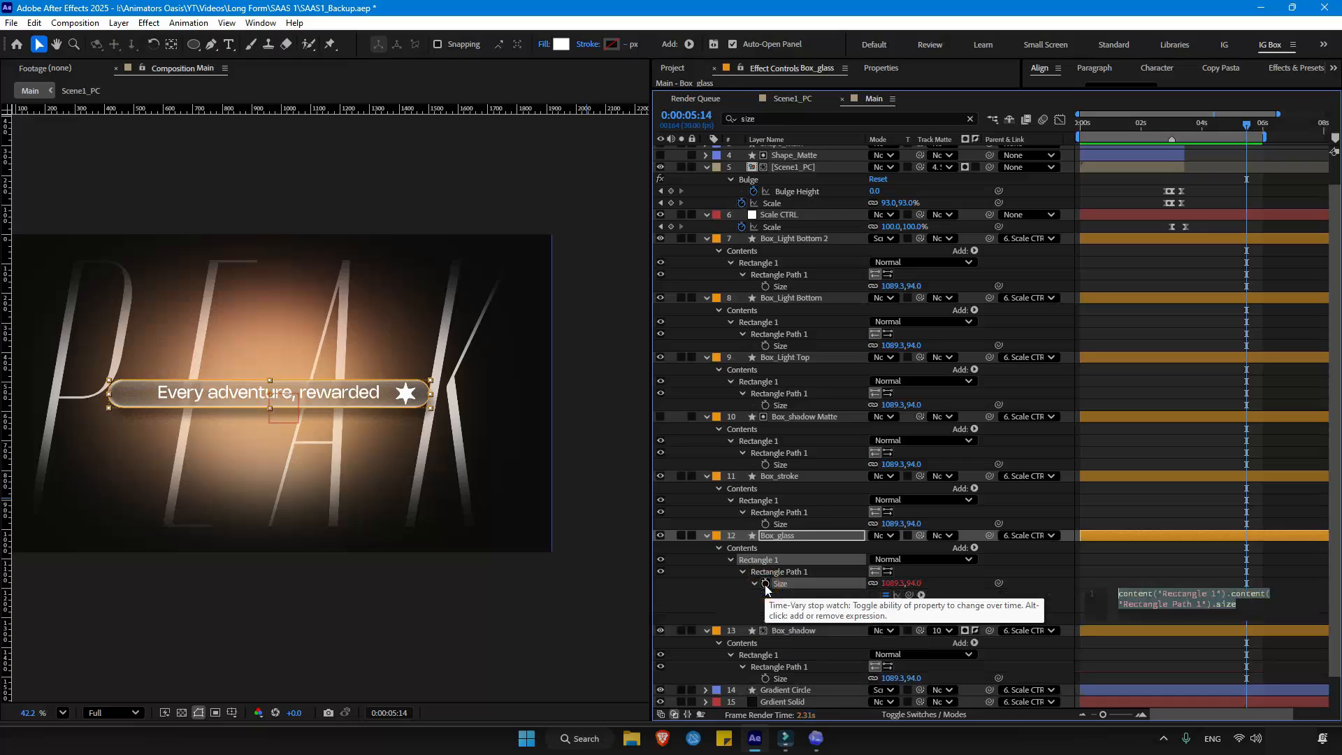
pyautogui.hotkey('ctrl', 'v')
pyautogui.click(1138, 582)
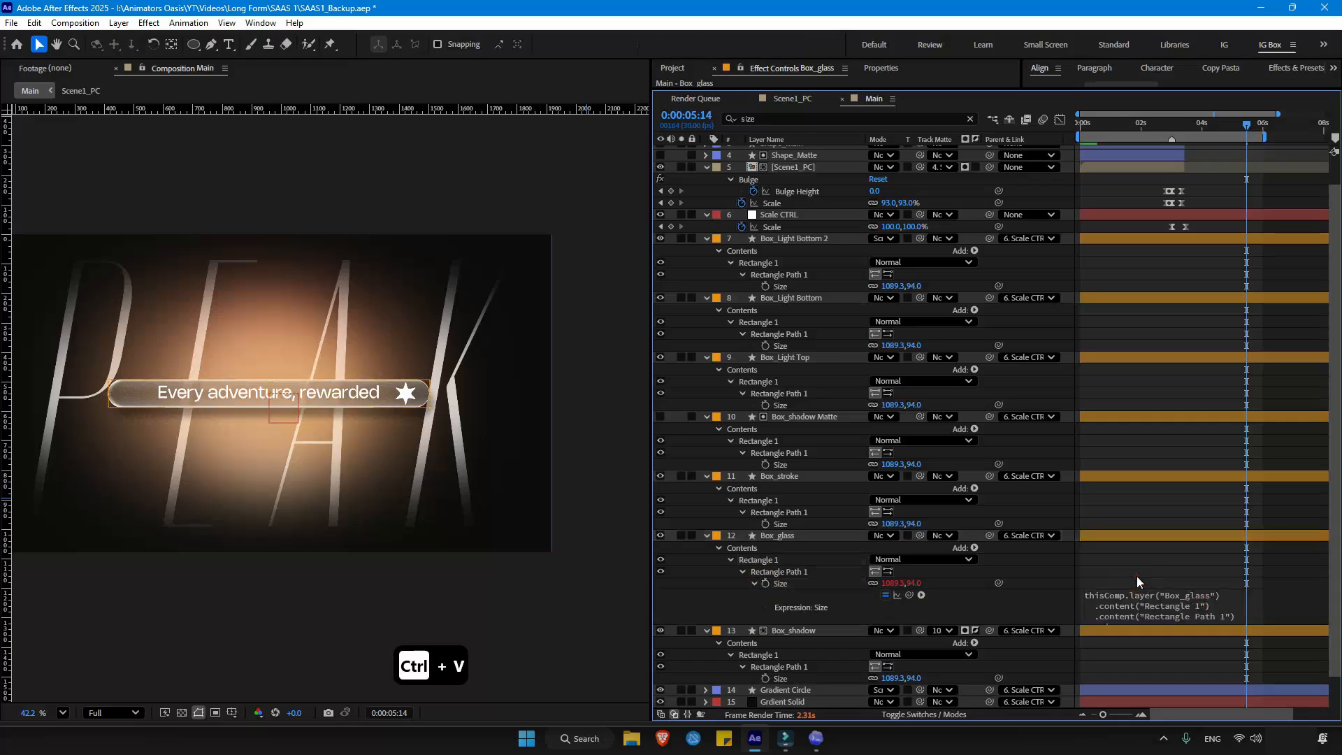
# Step: Copy the Size link from Box_glass and paste it onto the rectangle Size of the other six box layers
pyautogui.click(808, 587)
pyautogui.click(34, 23)
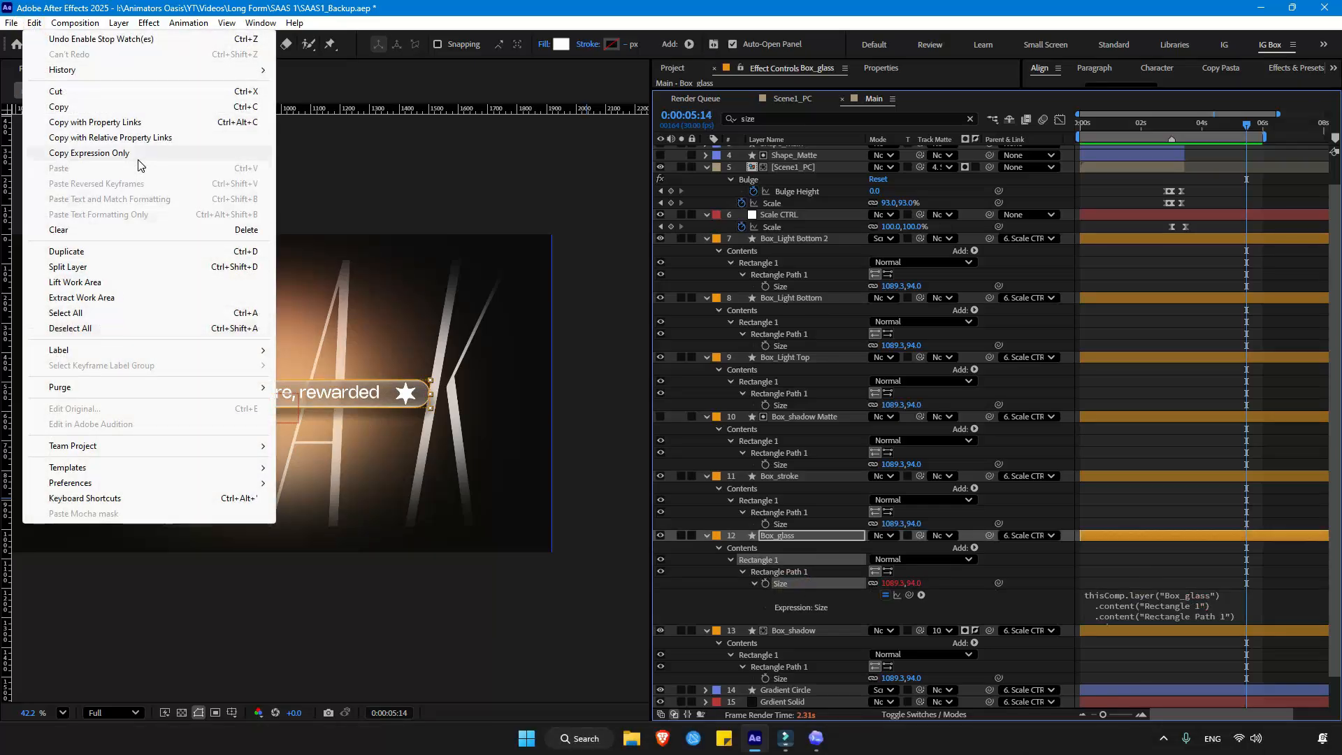
pyautogui.click(121, 125)
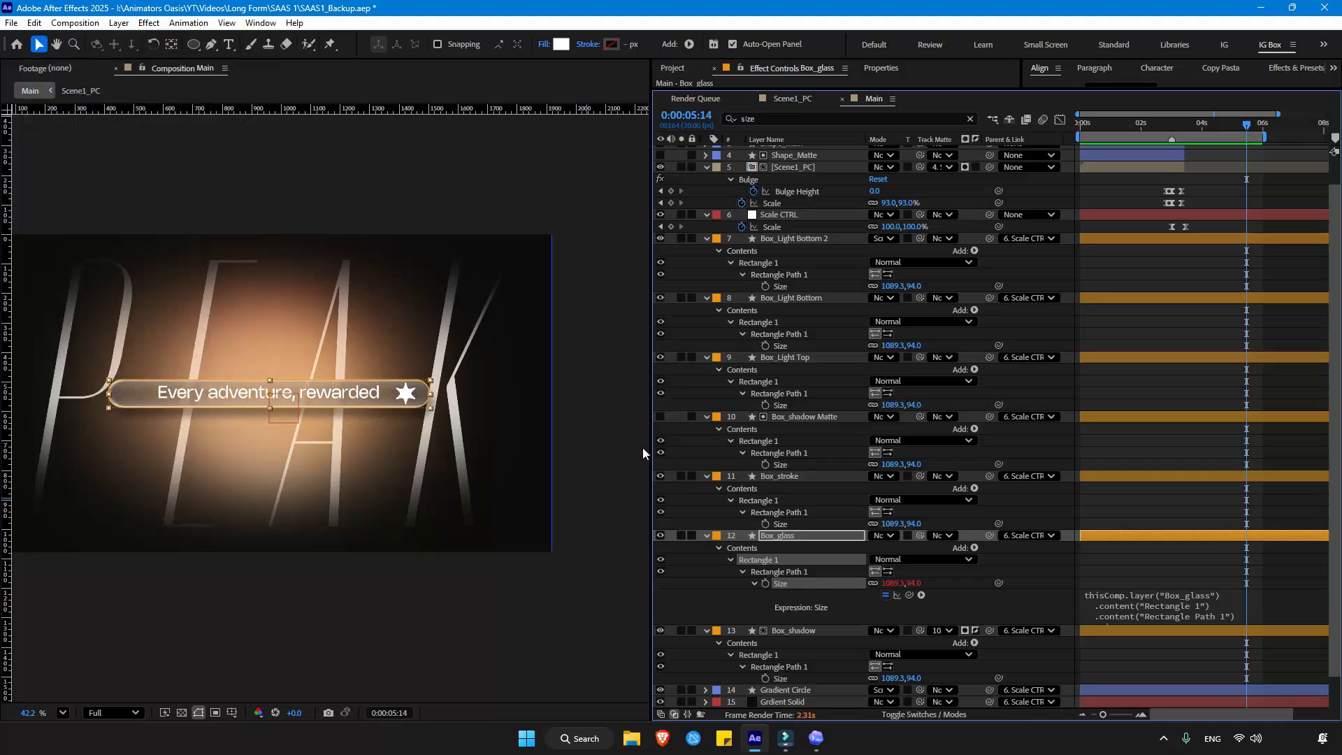
pyautogui.click(780, 523)
pyautogui.keyDown('ctrl'); pyautogui.click(780, 464); pyautogui.keyUp('ctrl')
pyautogui.keyDown('ctrl'); pyautogui.click(780, 404); pyautogui.keyUp('ctrl')
pyautogui.keyDown('ctrl'); pyautogui.click(780, 346); pyautogui.keyUp('ctrl')
pyautogui.keyDown('ctrl'); pyautogui.click(782, 285); pyautogui.keyUp('ctrl')
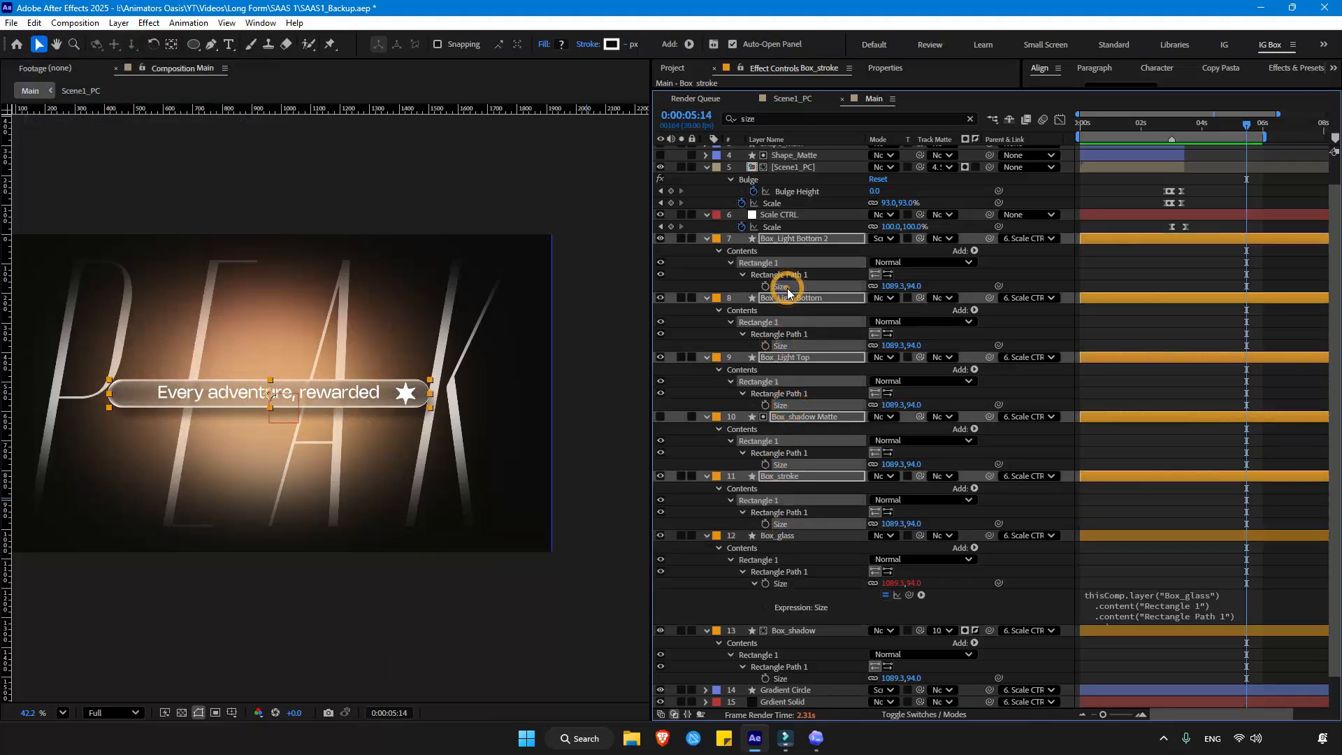
pyautogui.scroll(-1, 831, 479)
pyautogui.keyDown('ctrl'); pyautogui.click(788, 641); pyautogui.keyUp('ctrl')
pyautogui.hotkey('ctrl', 'v')
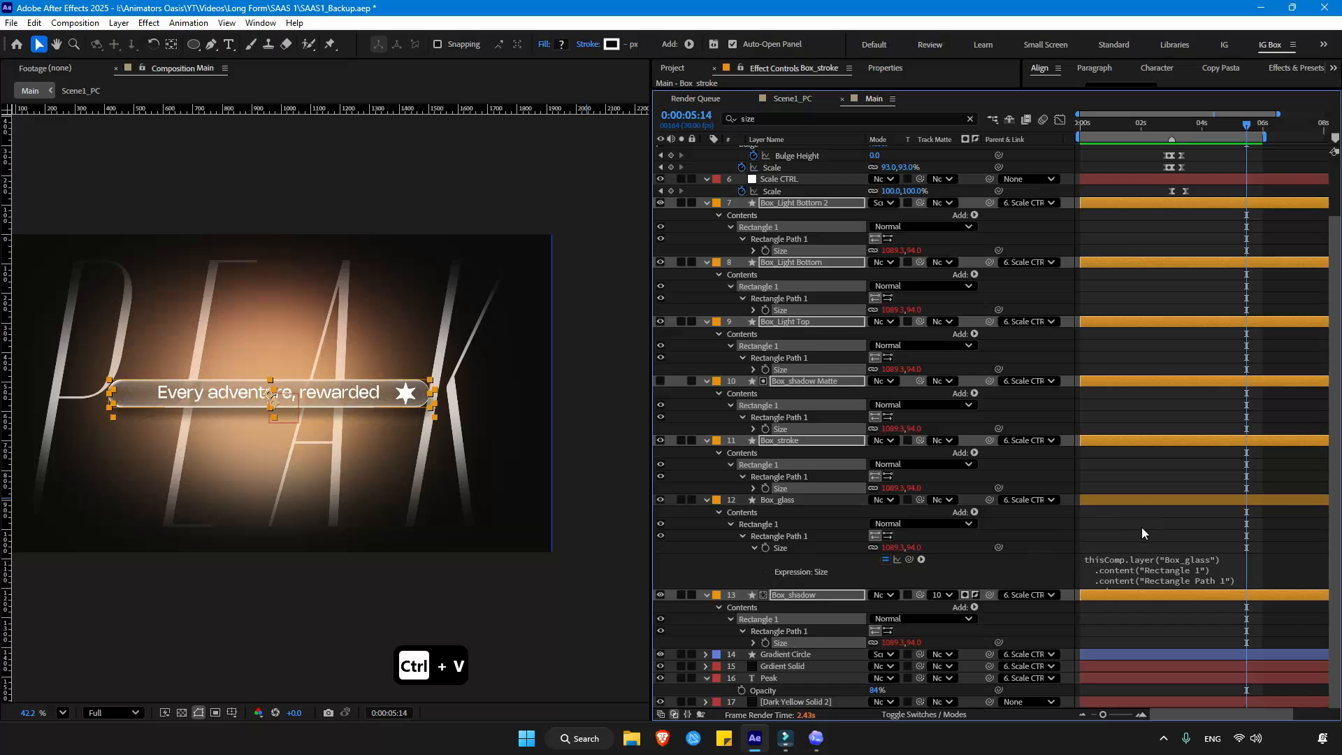
pyautogui.click(1119, 524)
# Step: Test the linked box layers by changing Box_glass's Size proportionally, and undo the test changes
pyautogui.moveTo(916, 549); pyautogui.dragTo(918, 552)
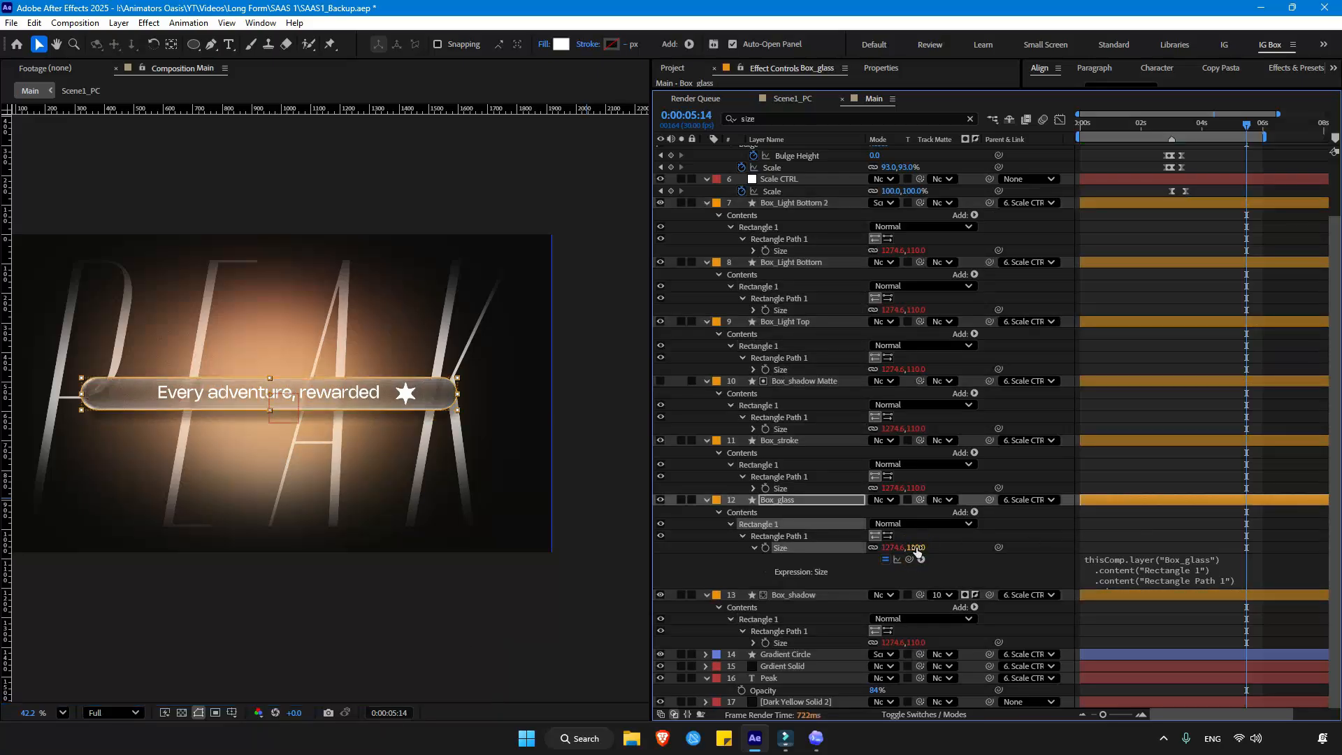
pyautogui.hotkey('ctrl', 'z')
pyautogui.click(895, 547)
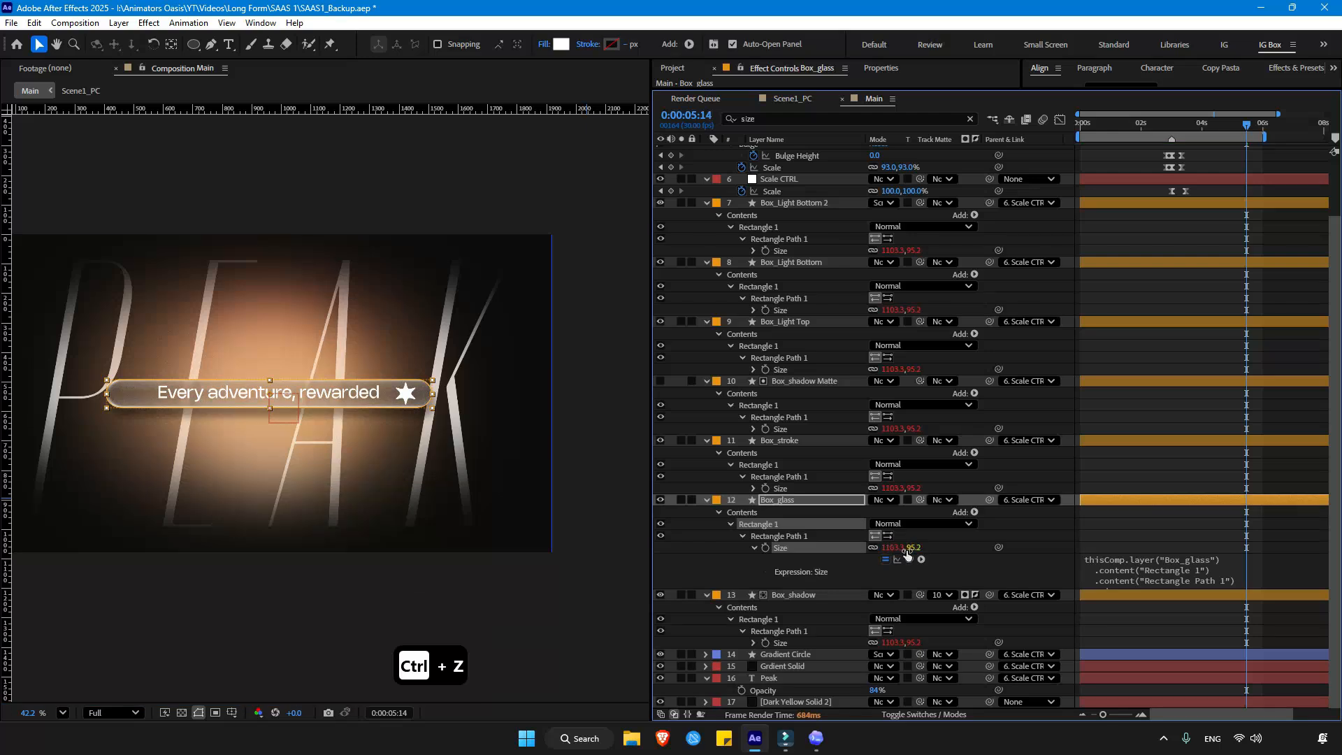
pyautogui.hotkey('ctrl', 'z')
pyautogui.hotkey('ctrl', 'z')
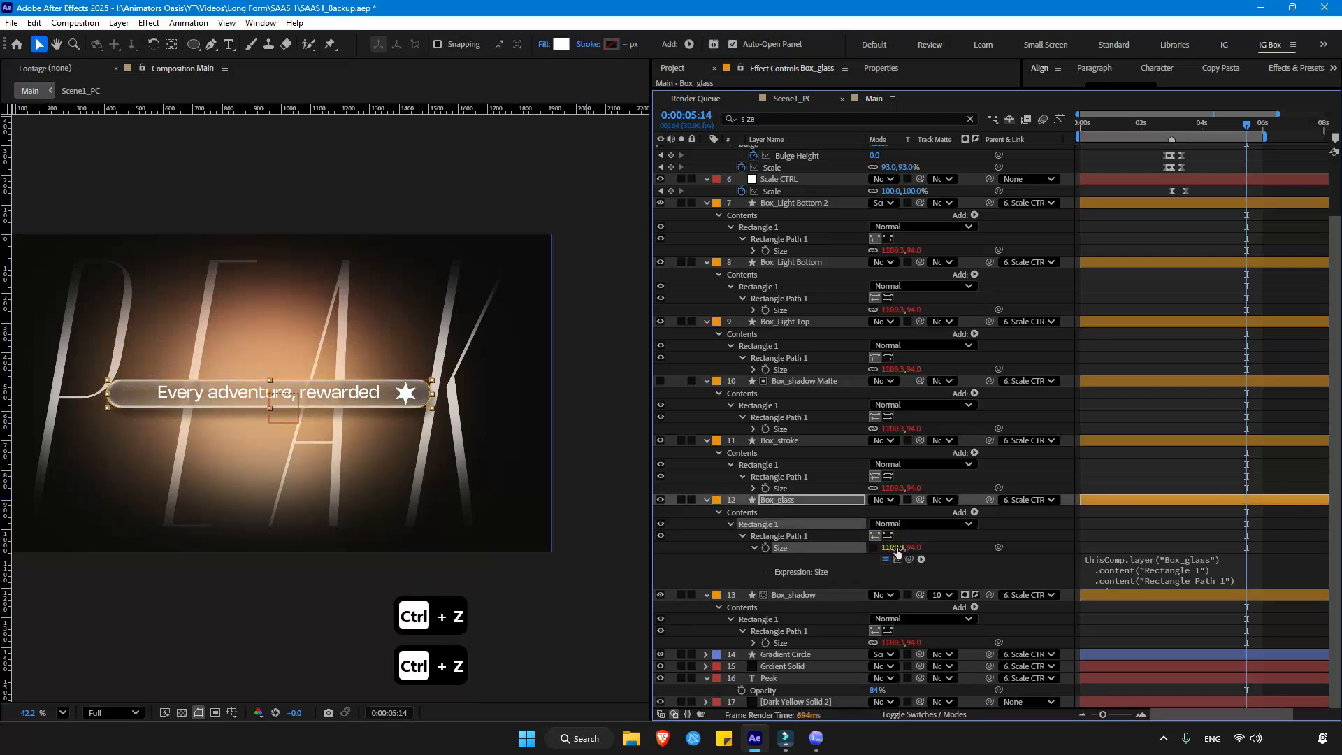
# Step: Set Box_glass's Size to 1065.3 by 136.0 with its proportions unlinked
pyautogui.moveTo(914, 548)
pyautogui.mouseDown()
pyautogui.moveTo(937, 555)
pyautogui.moveTo(882, 549)
pyautogui.mouseUp()
pyautogui.click(1134, 473)
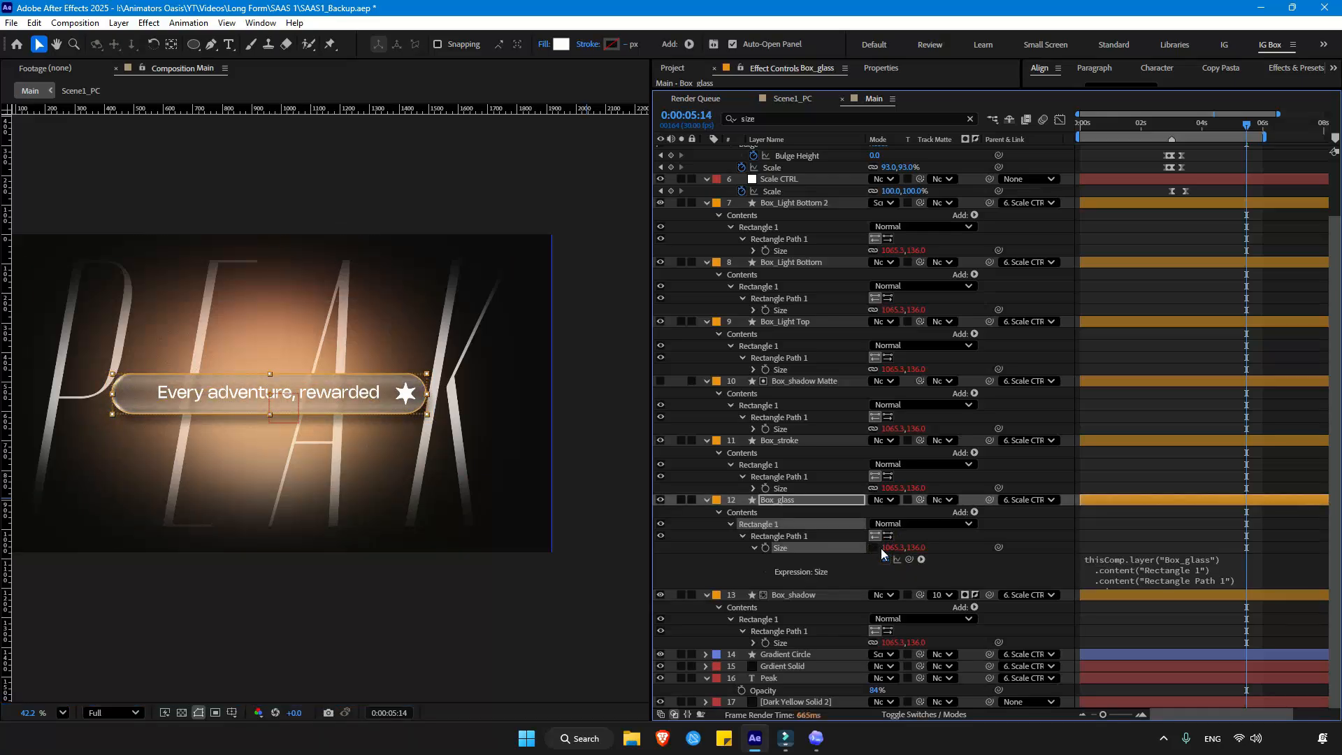